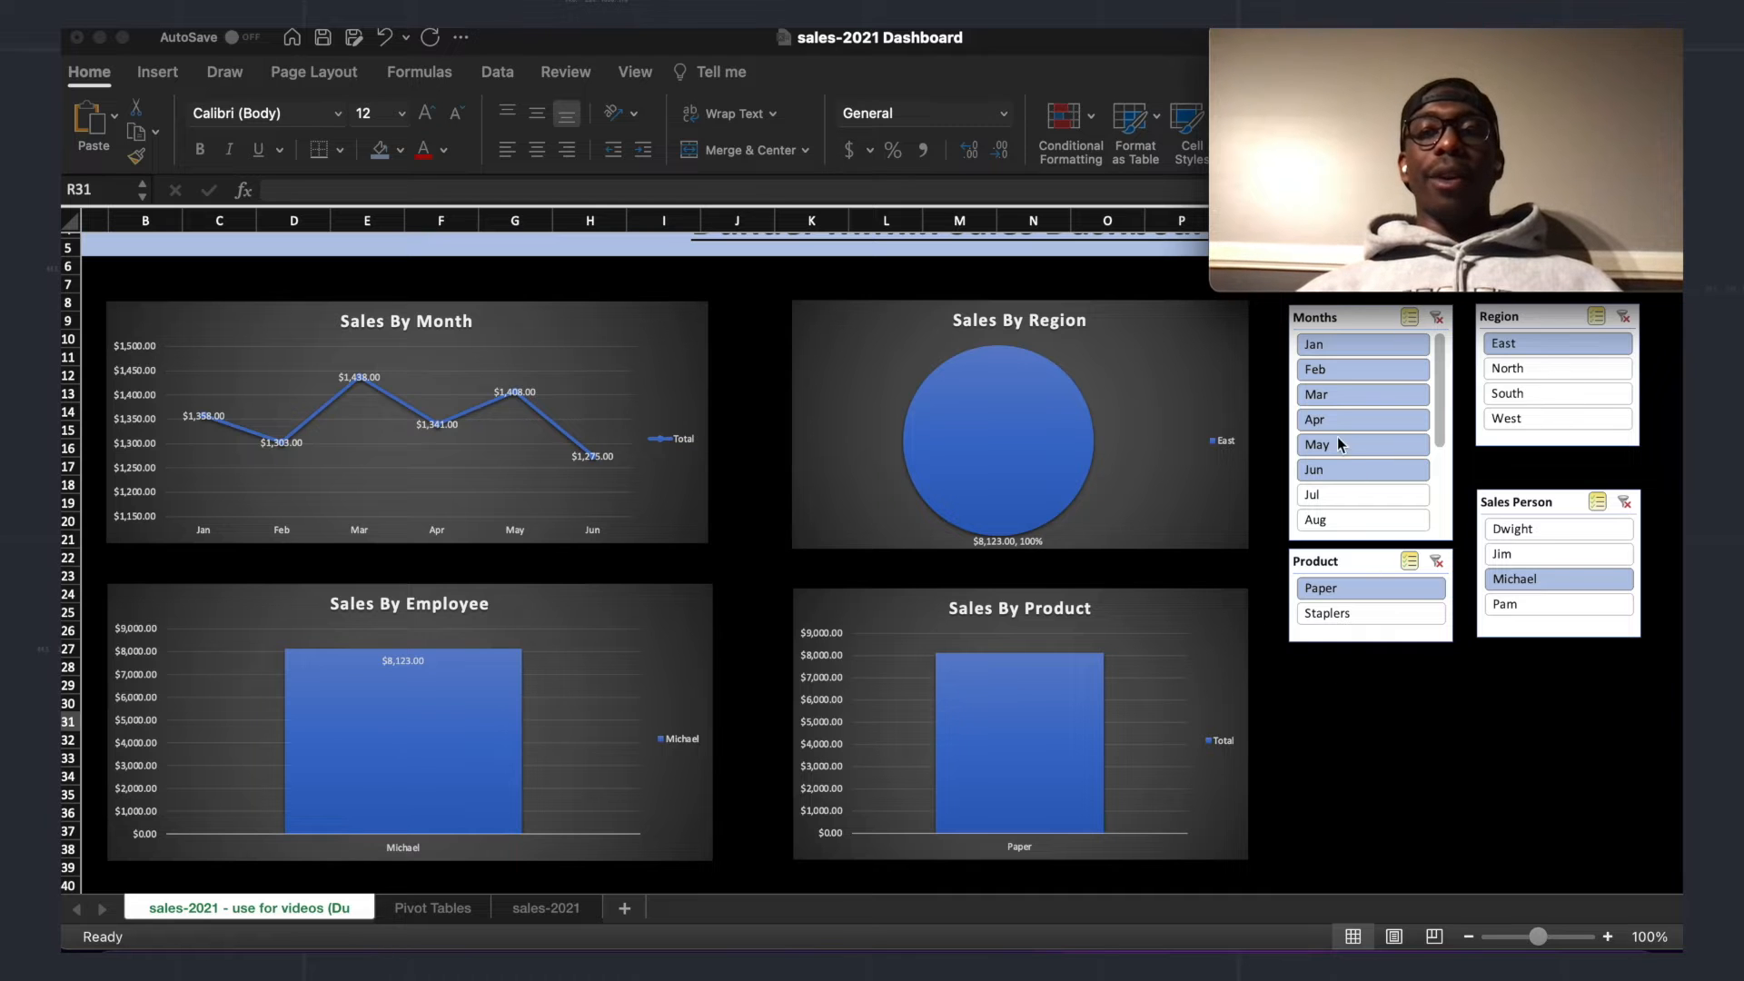
# Step: Add the first listed salesperson to the Sales Person filter and South to the Region filter of the dashboard
pyautogui.scroll(3, 1328, 427)
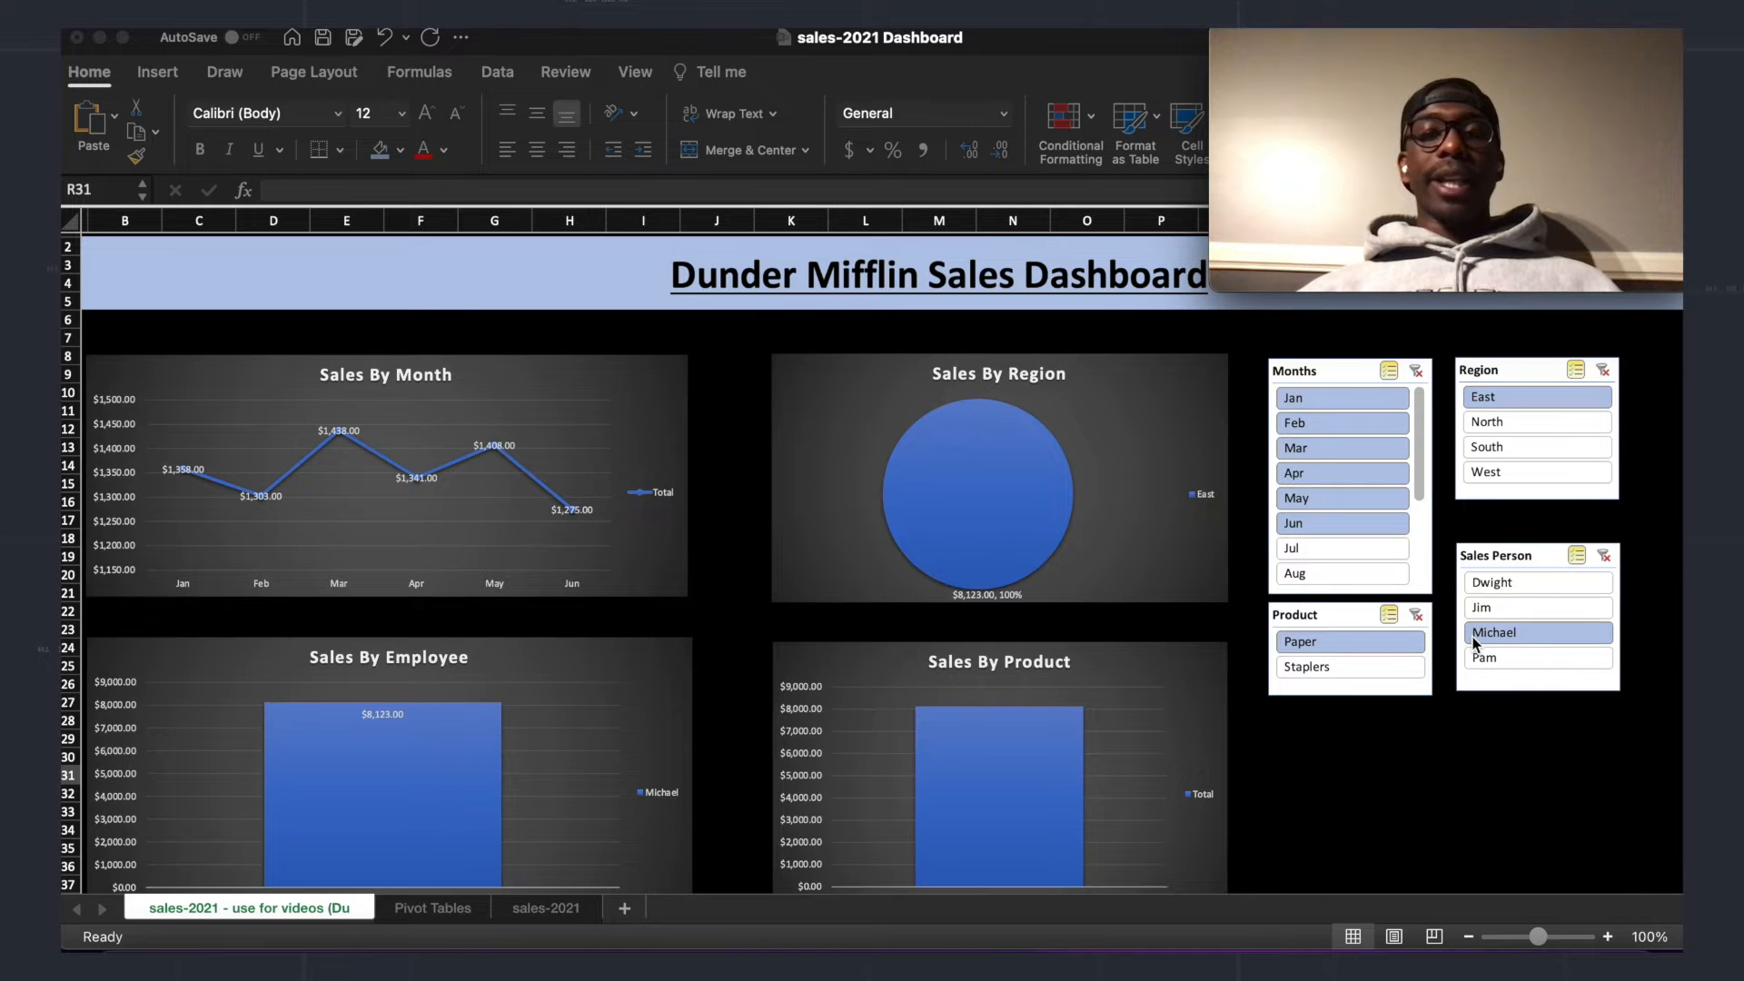
pyautogui.scroll(-3, 1353, 653)
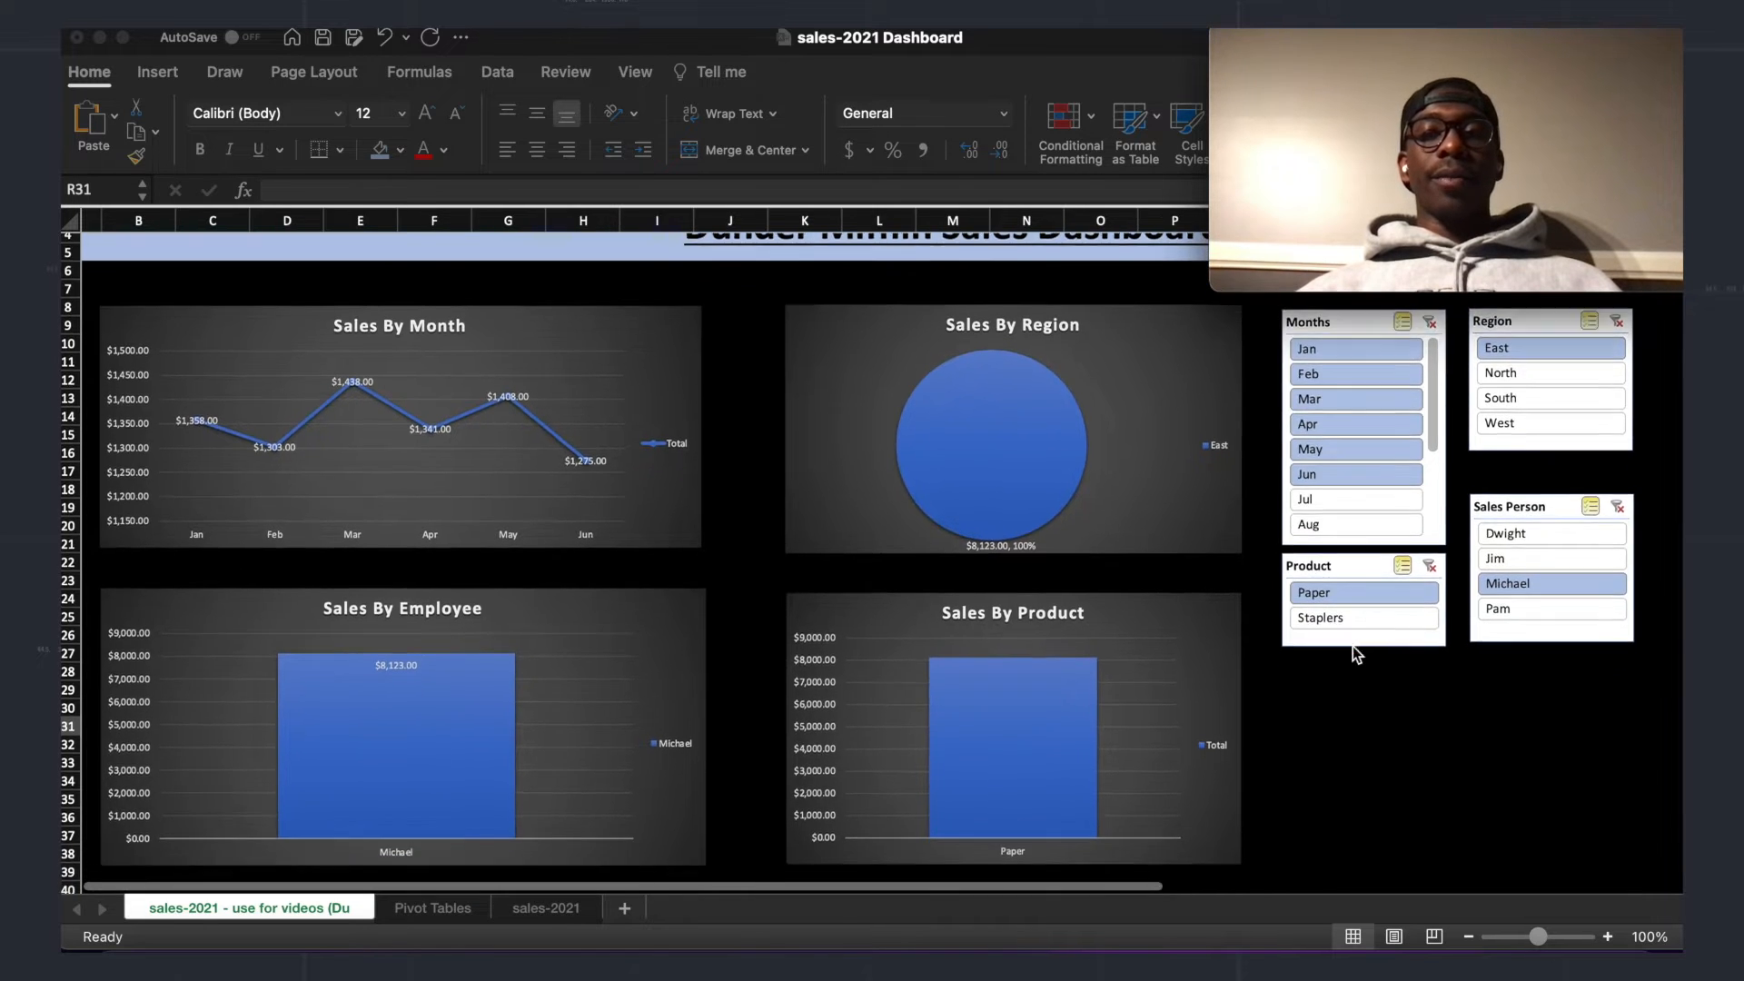
pyautogui.scroll(1, 1352, 647)
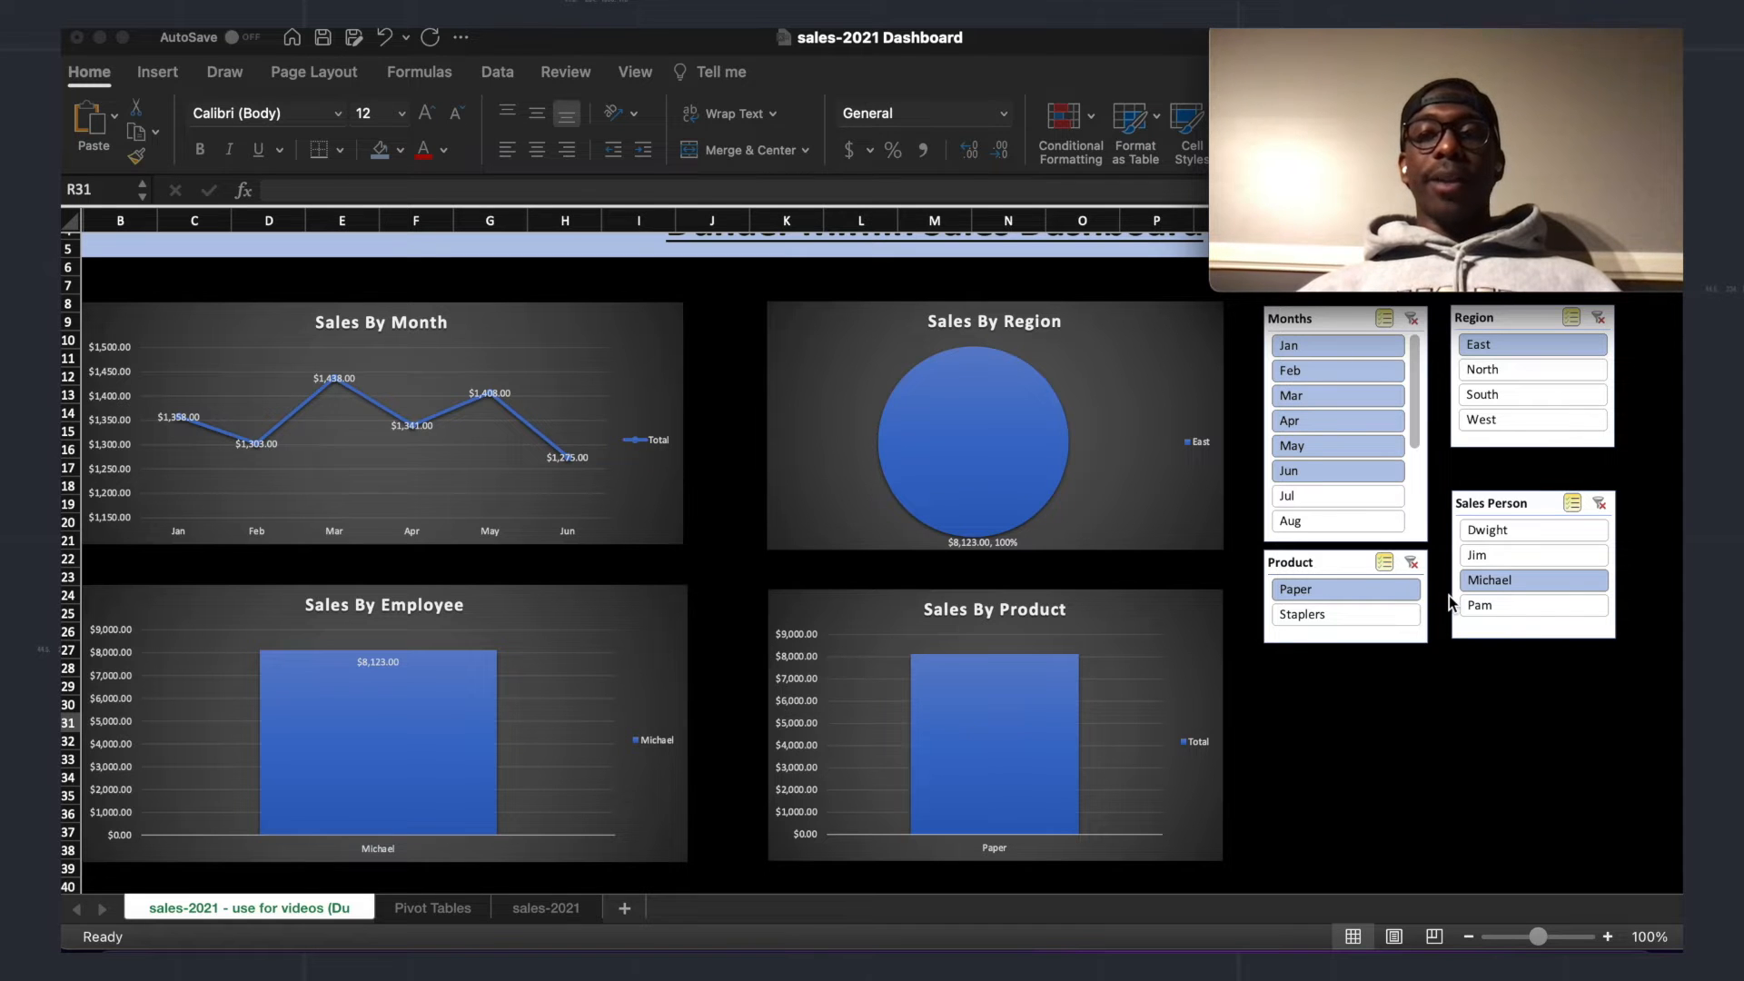
pyautogui.click(1507, 528)
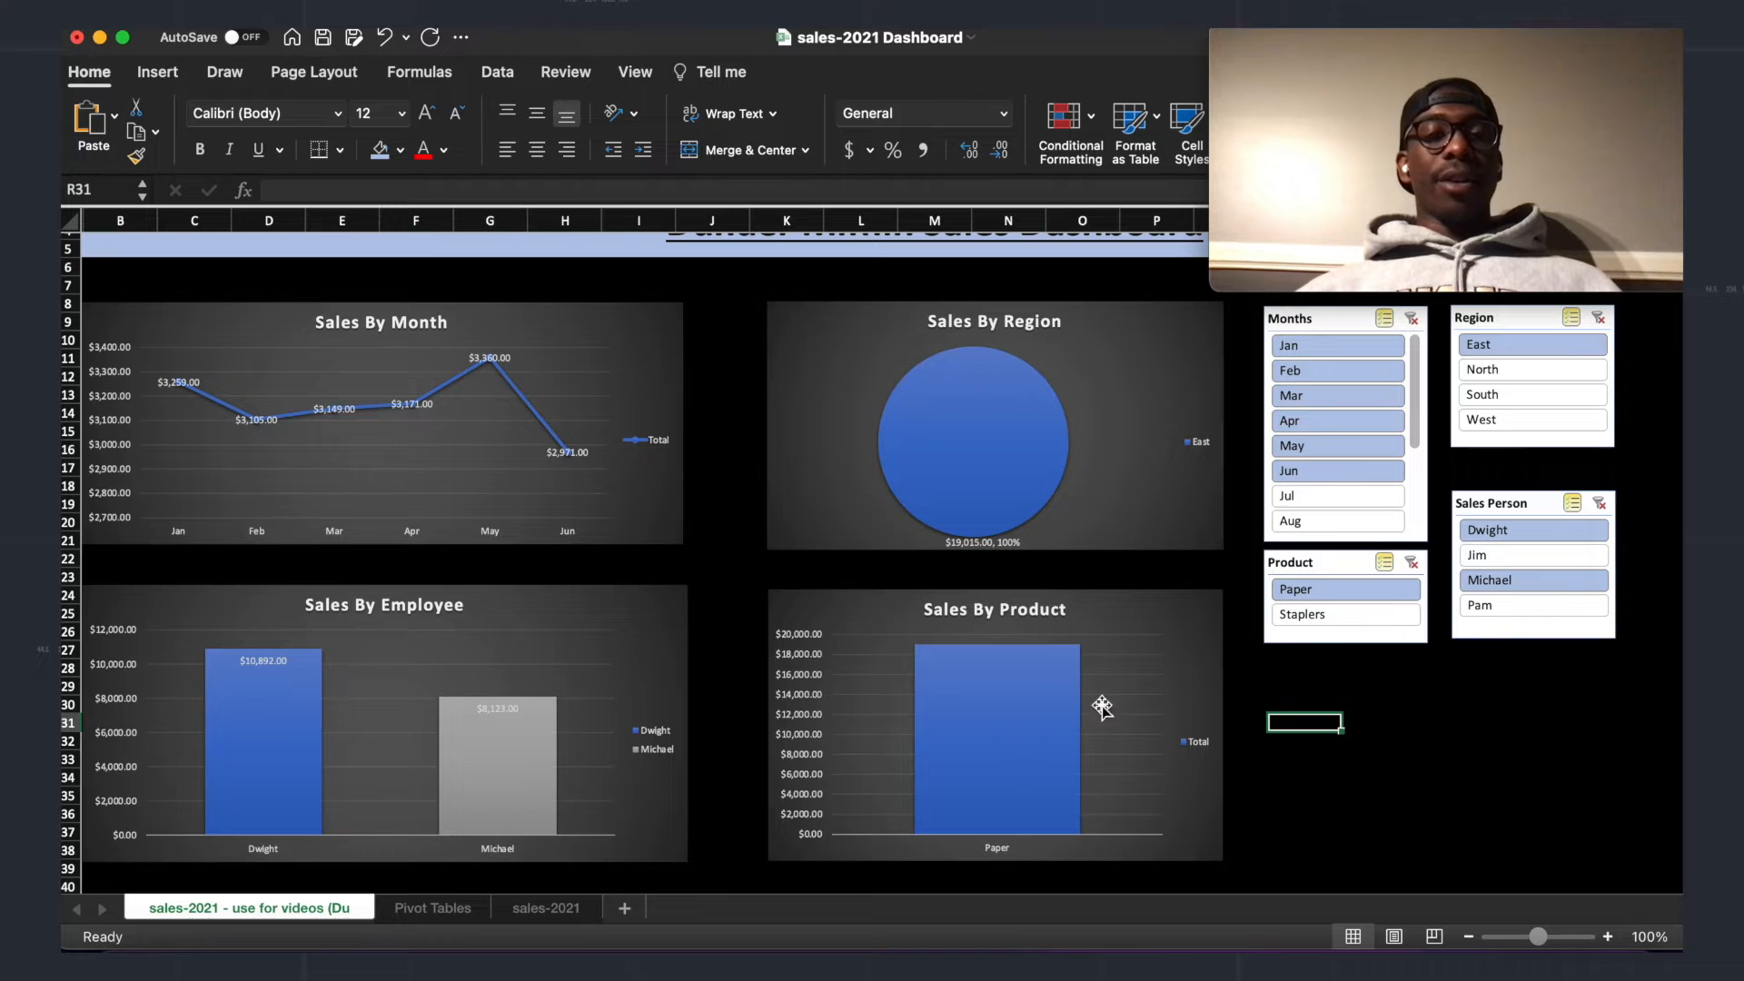
pyautogui.moveTo(302, 728)
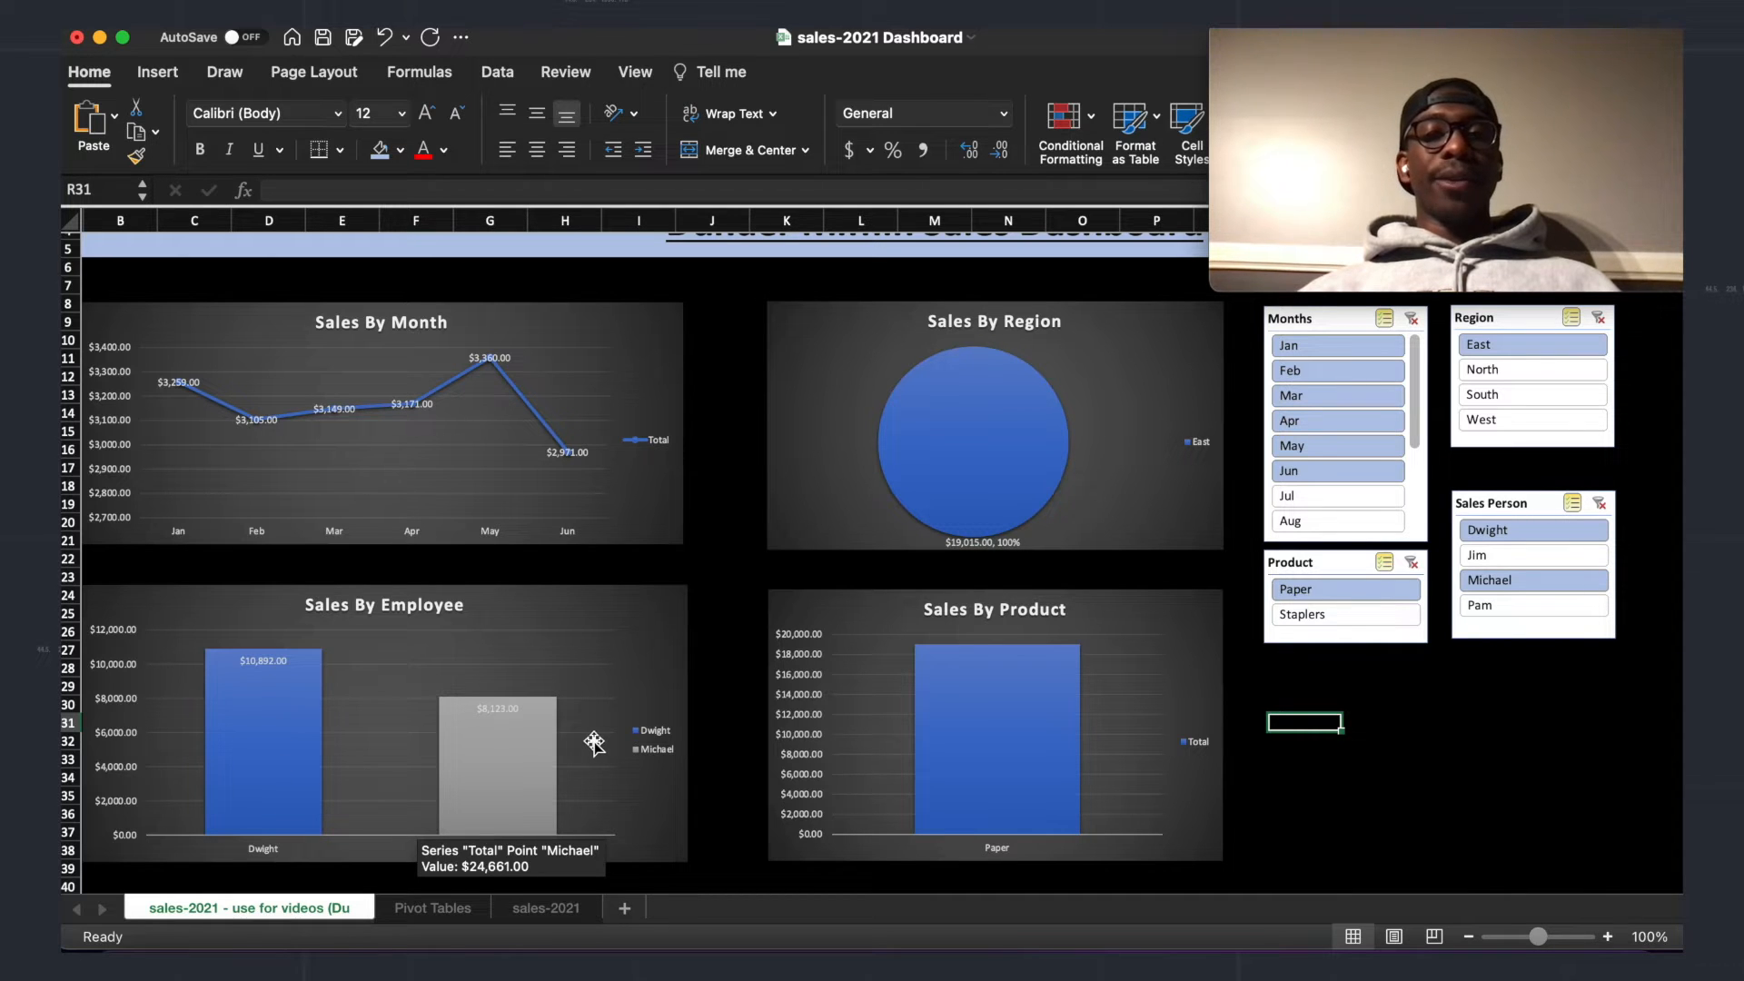
pyautogui.moveTo(1038, 769)
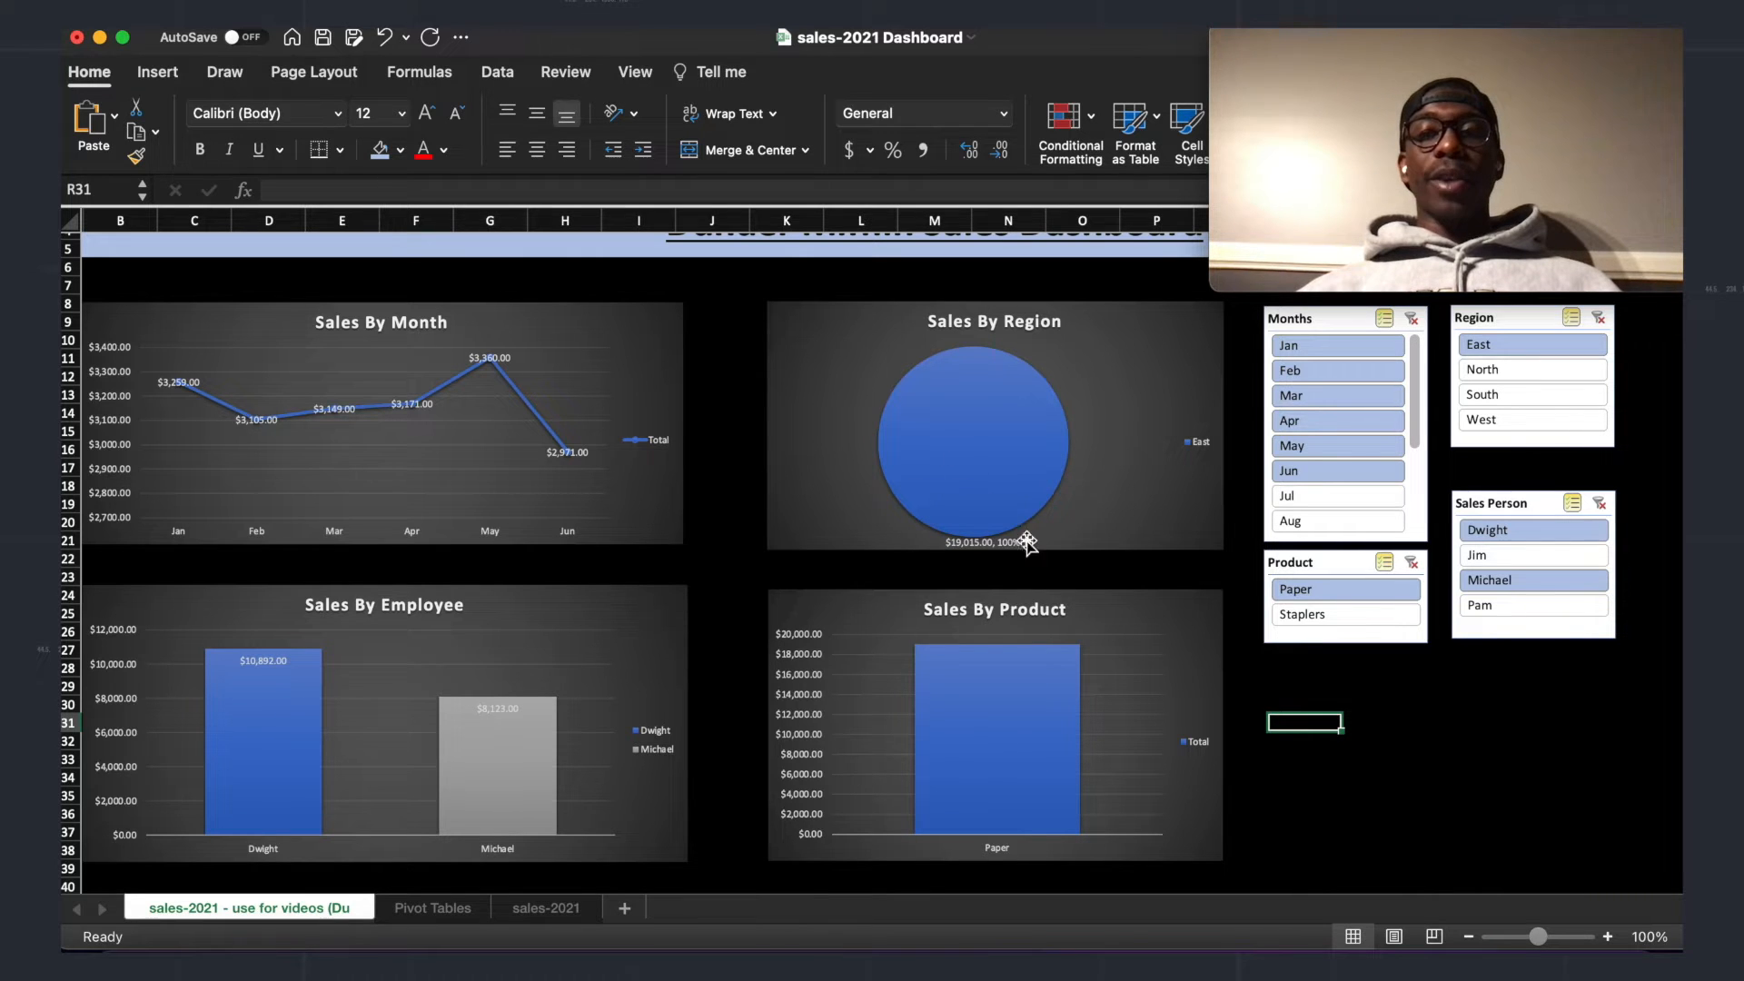
pyautogui.click(1500, 397)
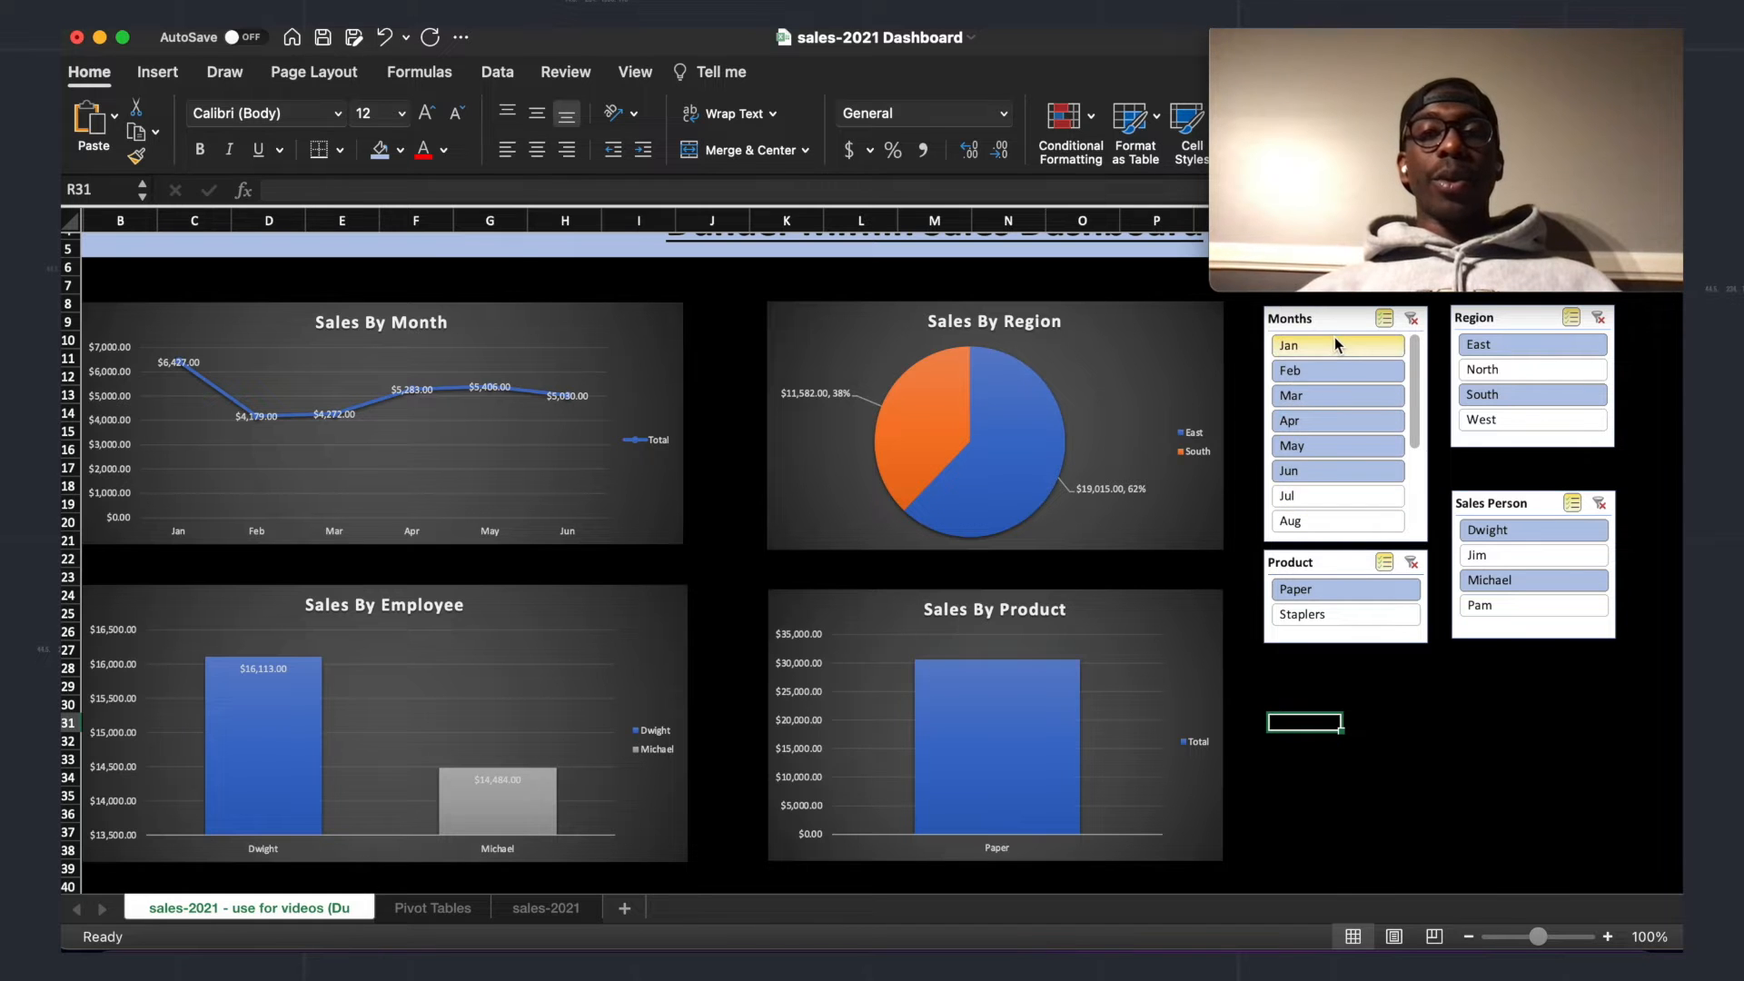
# Step: Remove Feb, Mar, Apr, May and Jun from the Months filter so only Jan stays selected
pyautogui.click(1329, 369)
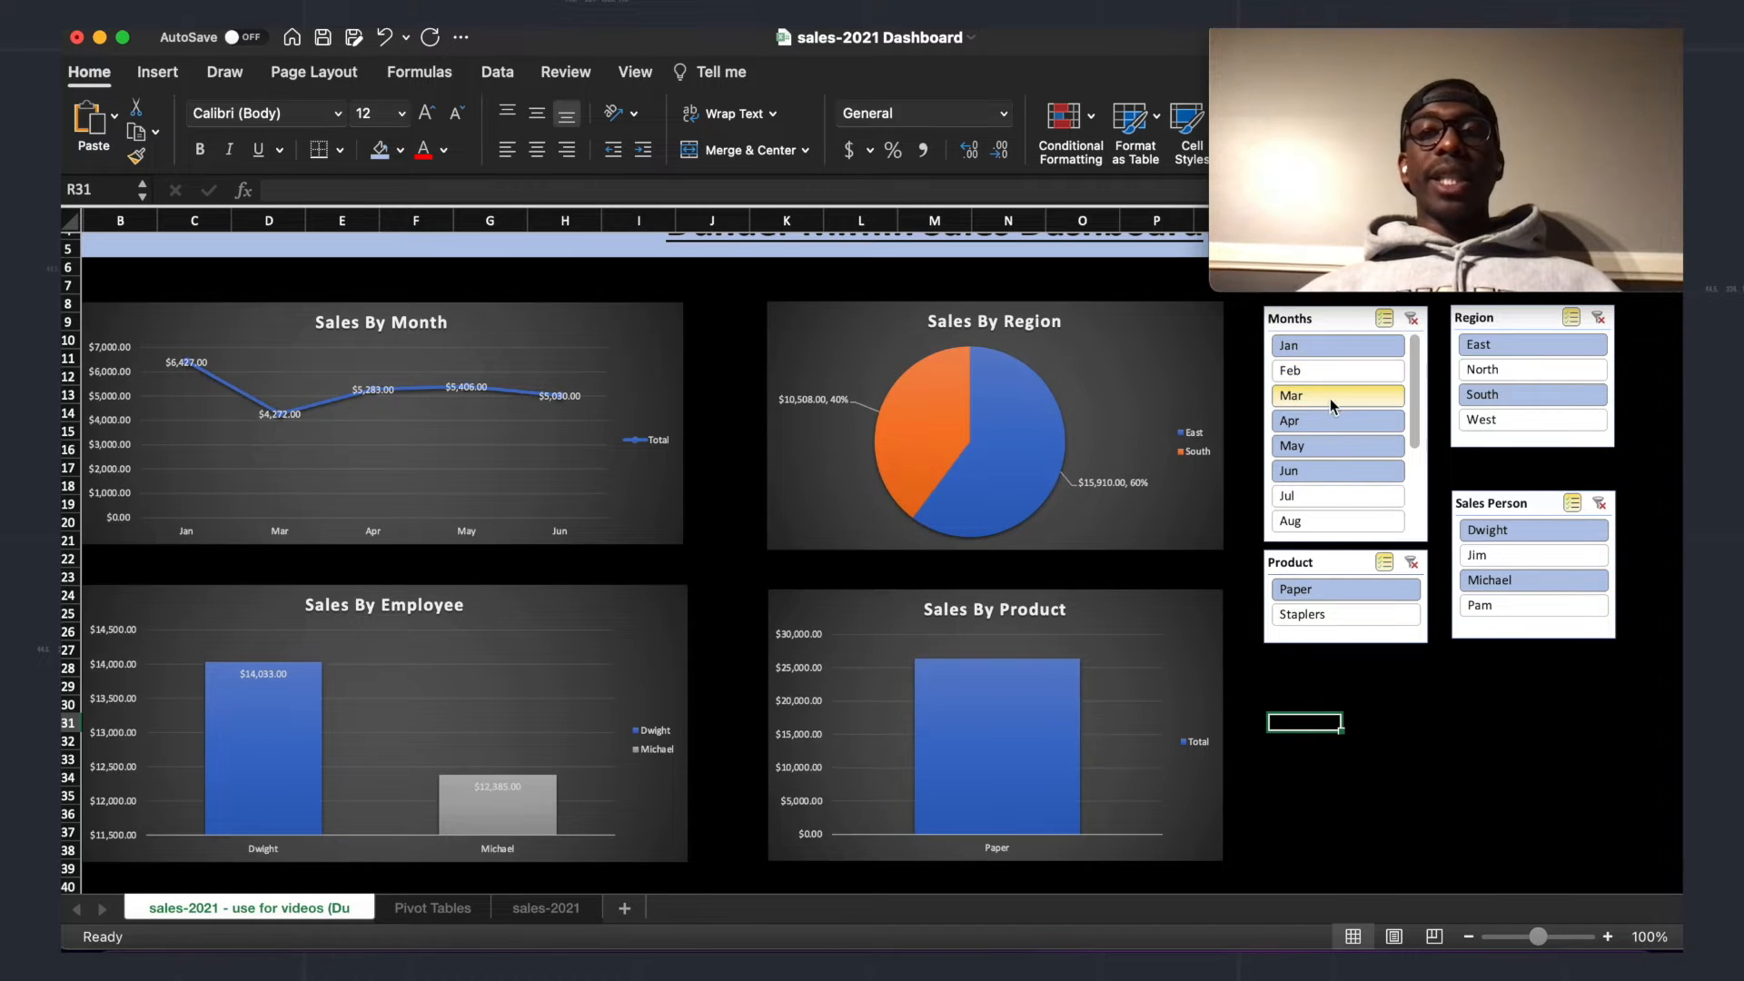
pyautogui.click(1330, 396)
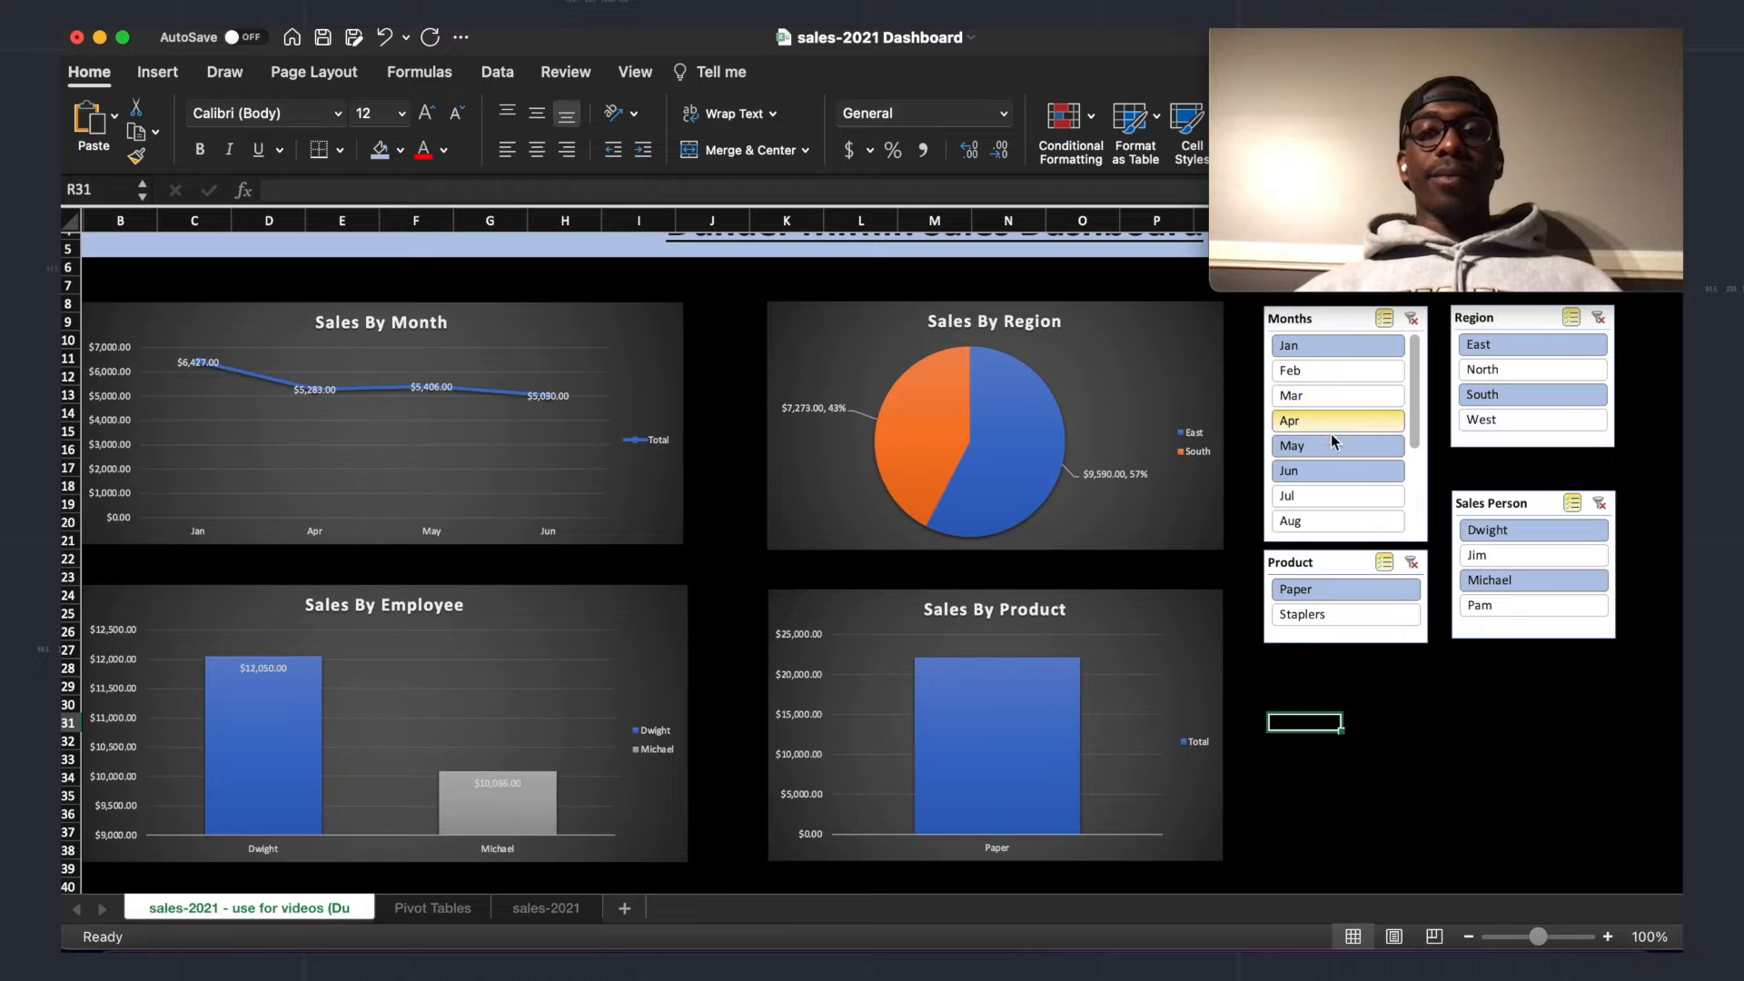
pyautogui.click(1332, 427)
pyautogui.click(1328, 452)
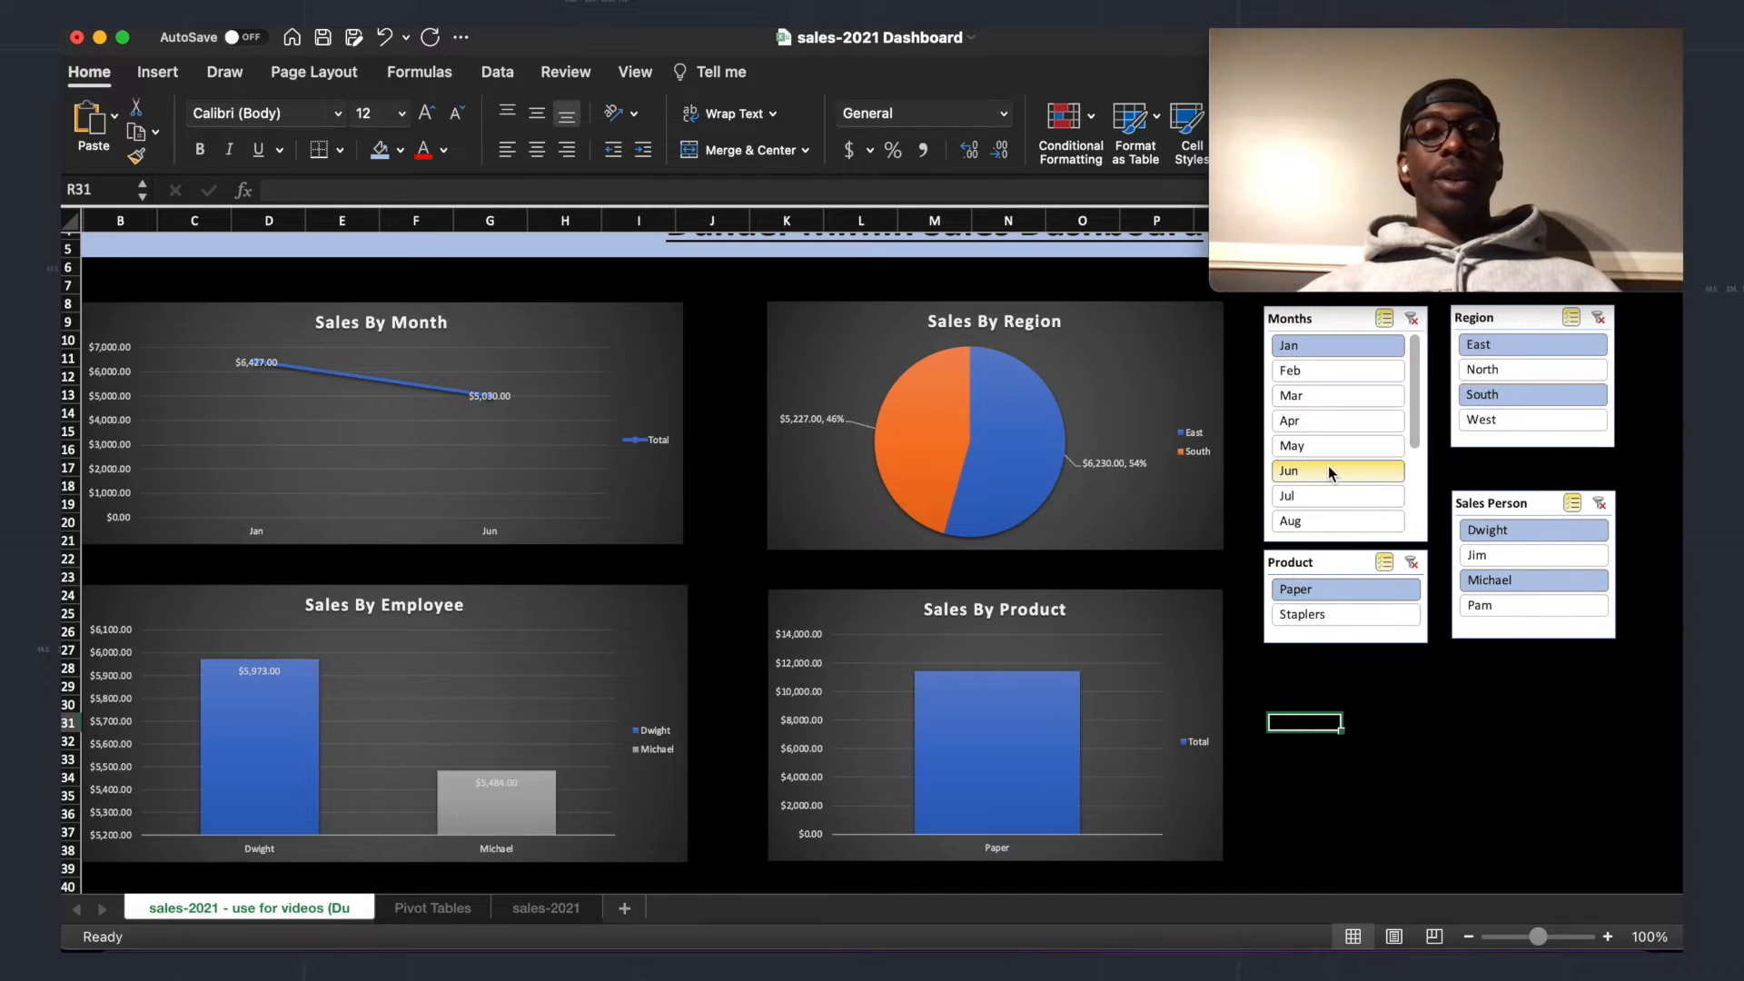
pyautogui.click(1328, 469)
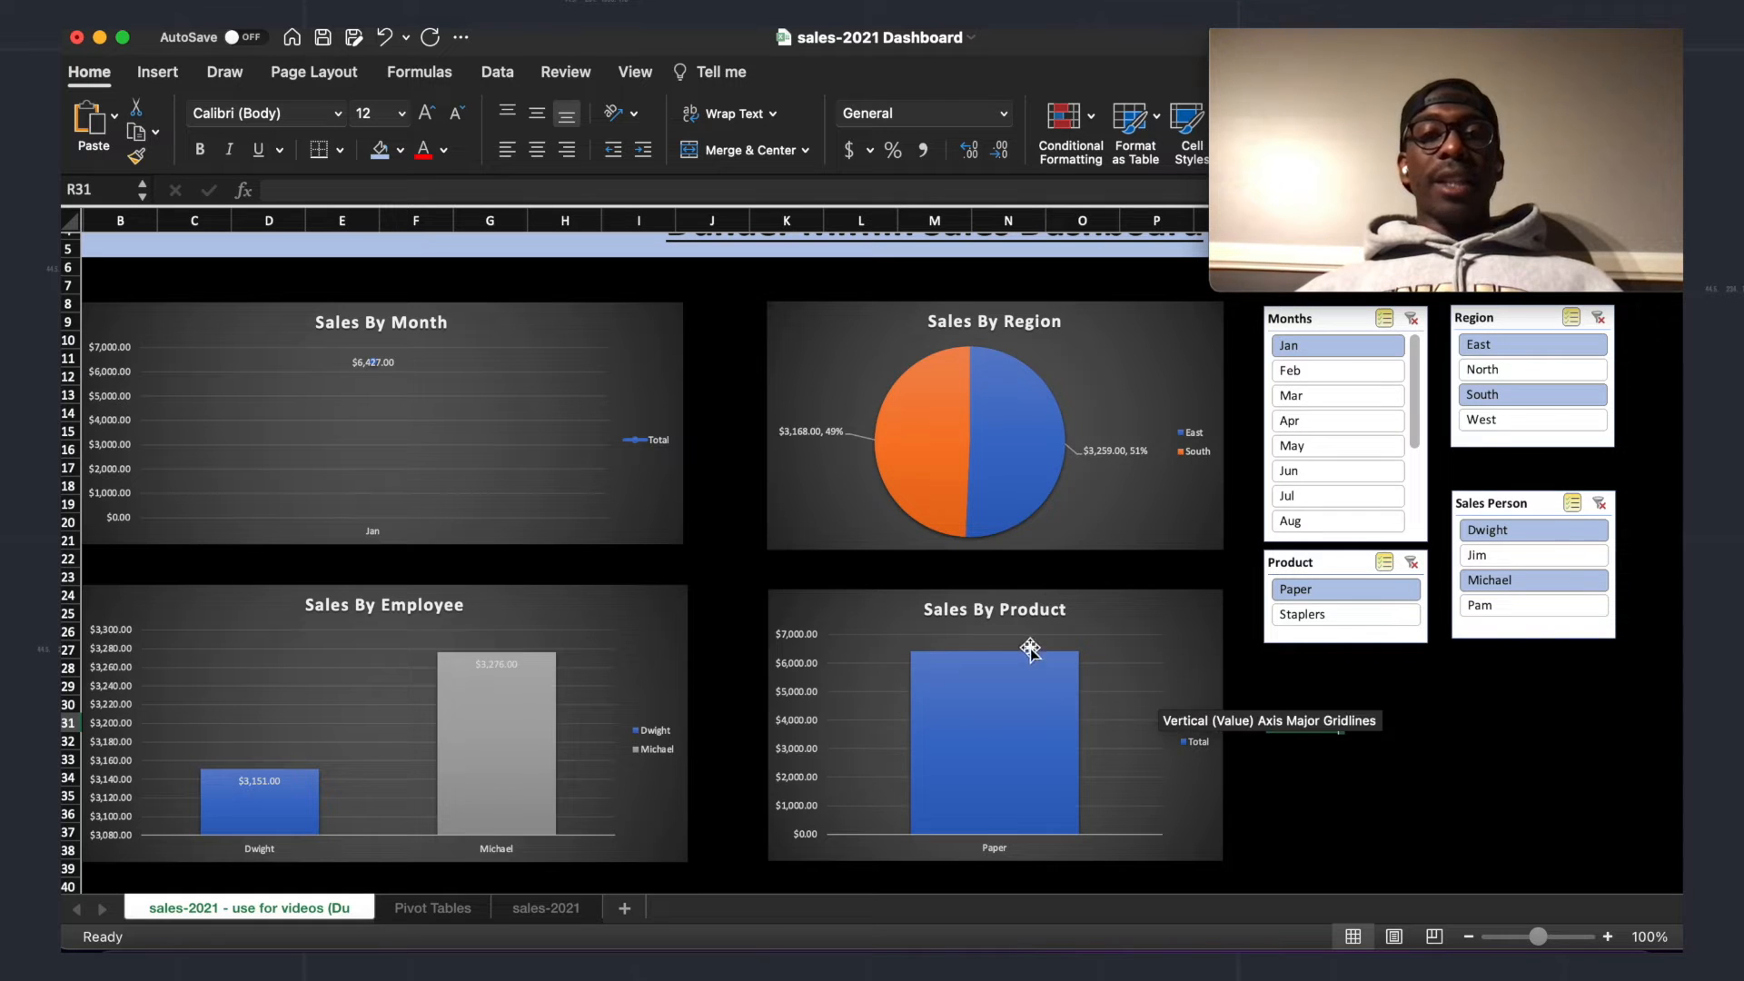
# Step: Add Staplers to the Product filter and Feb and Mar to the Months filter
pyautogui.click(1355, 625)
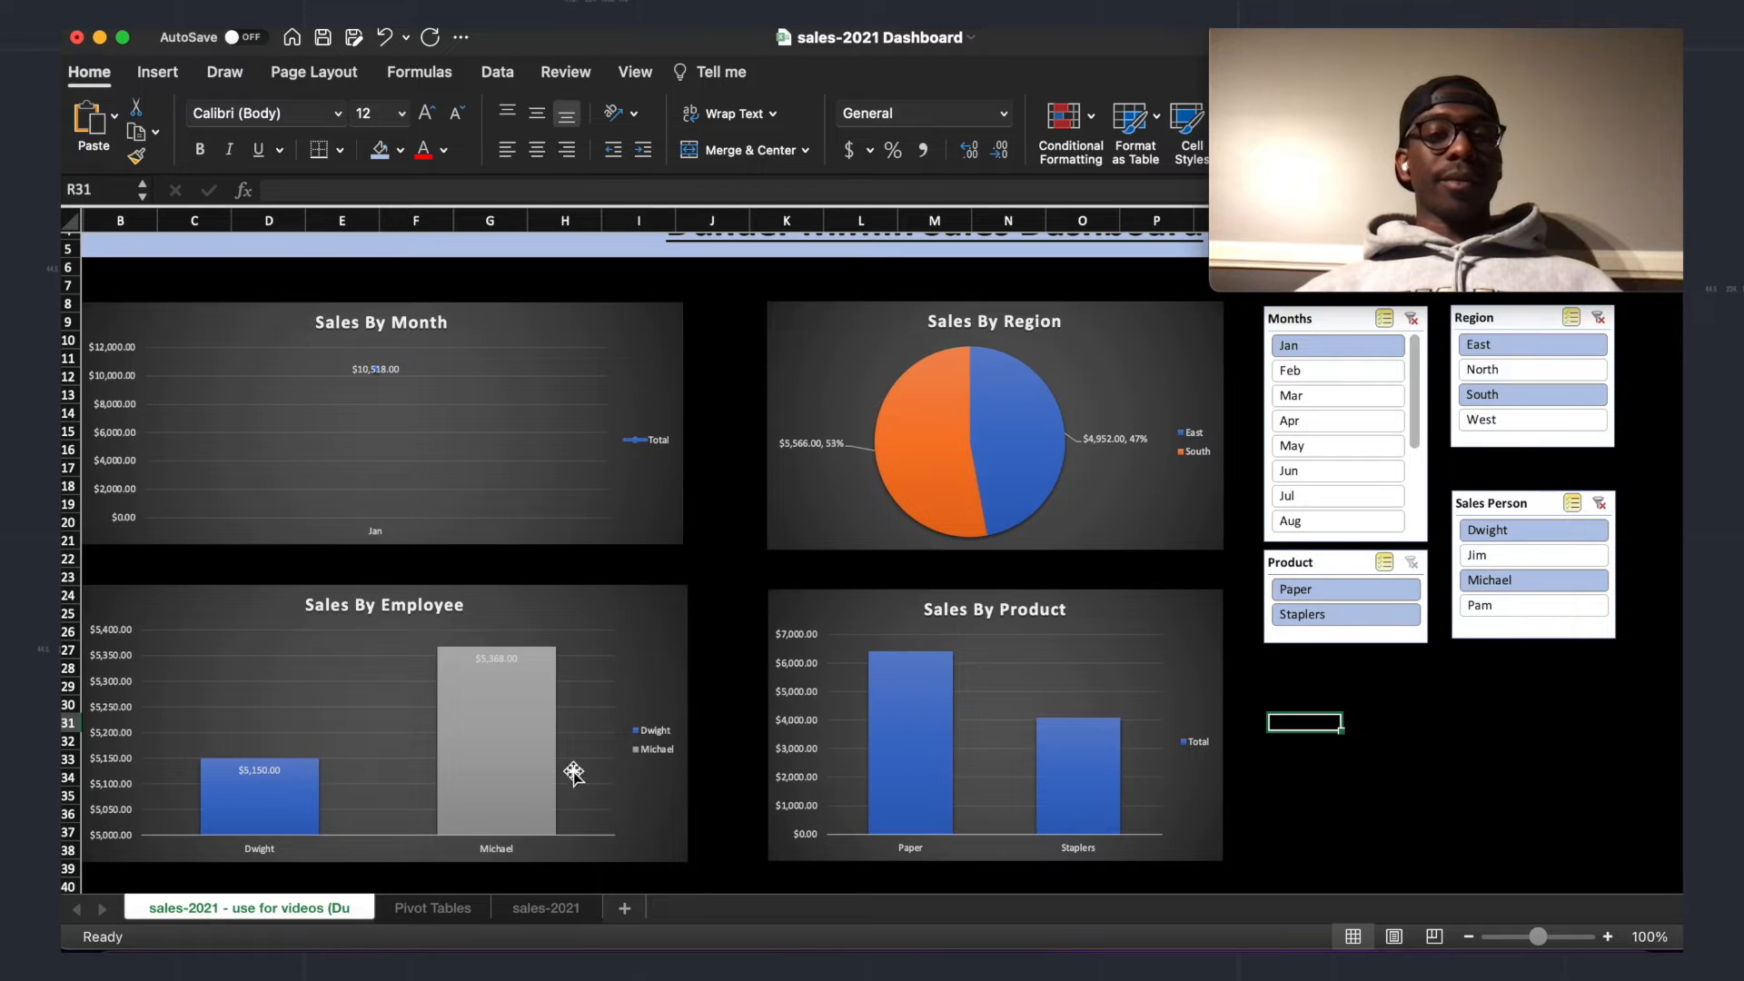
pyautogui.click(1339, 372)
pyautogui.click(1337, 394)
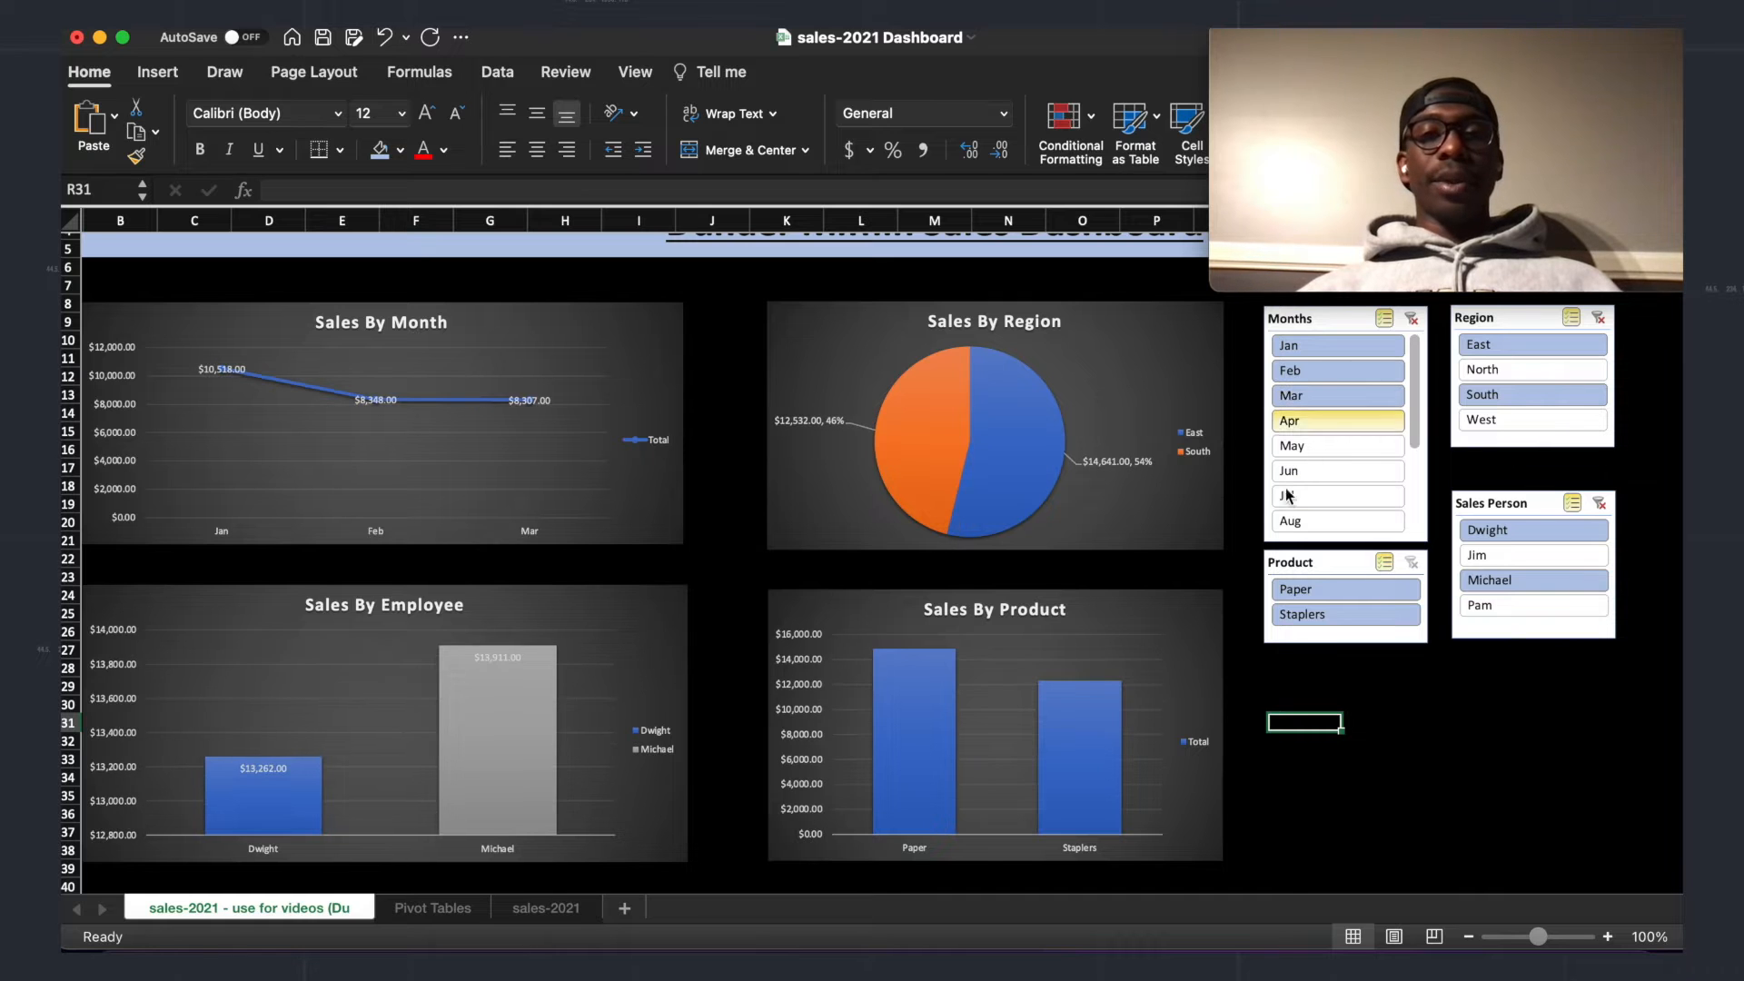
pyautogui.scroll(3, 1214, 556)
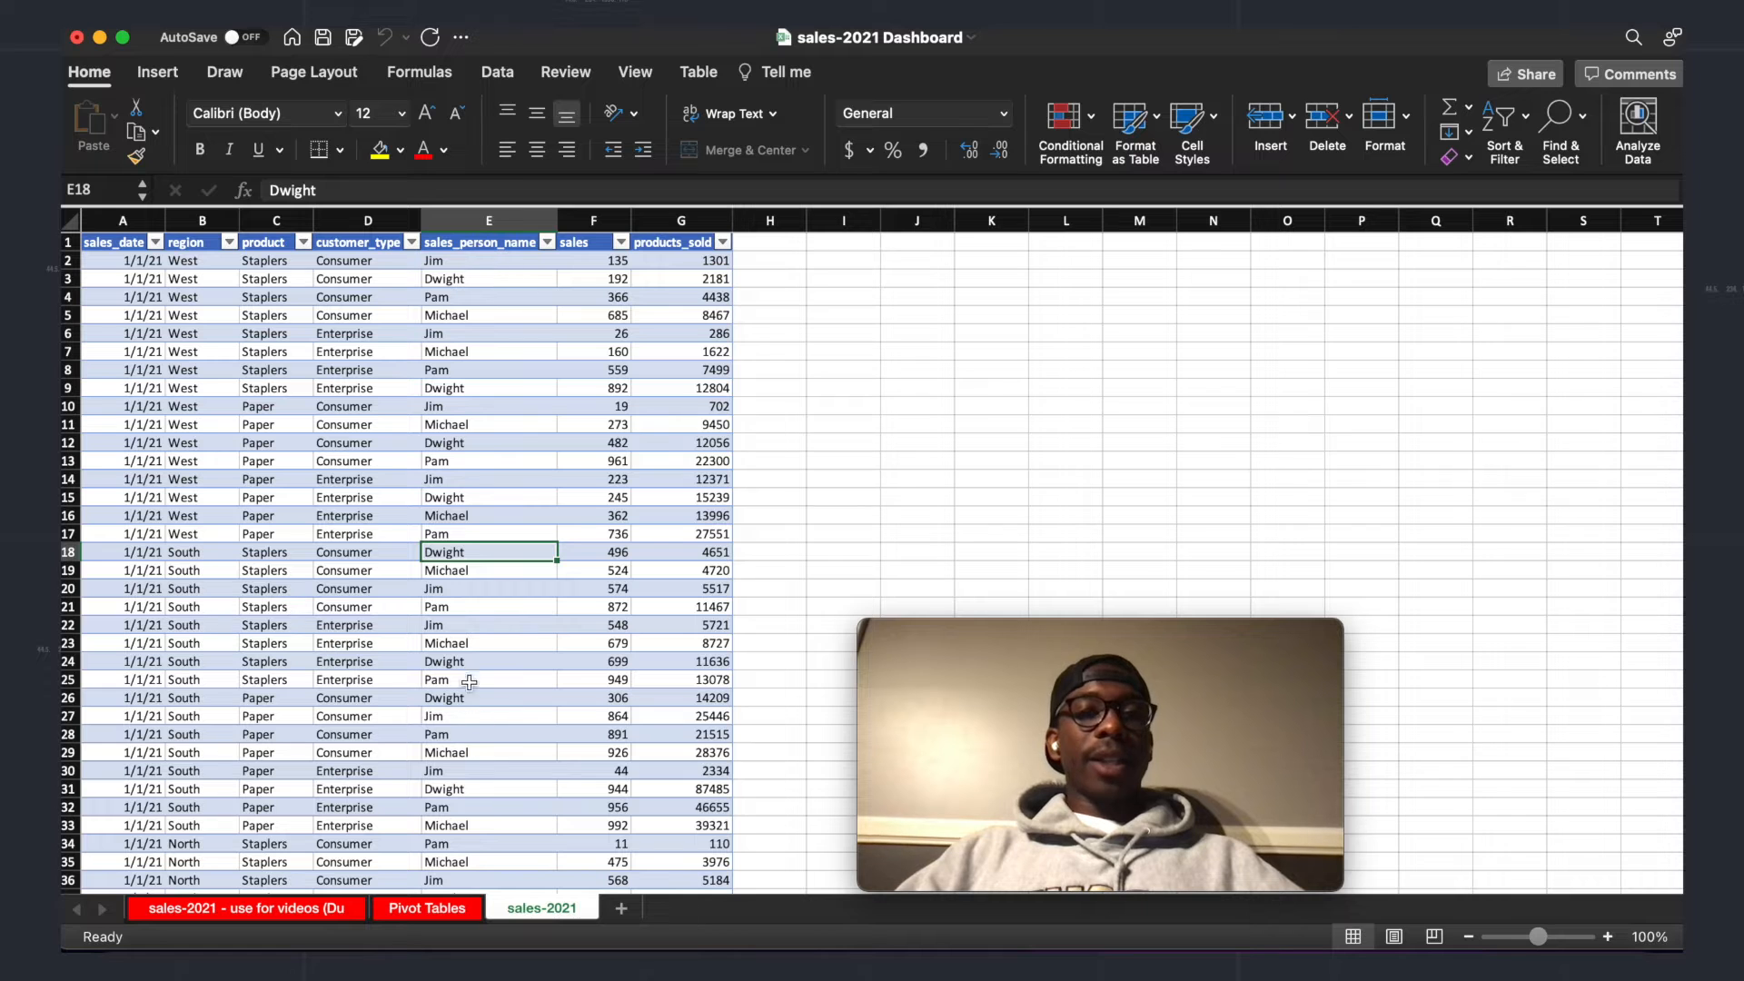
# Step: Examine each column of the sales-2021 data table from sales_date through products_sold, and check the finished dashboard sheet
pyautogui.click(315, 366)
pyautogui.scroll(1, 315, 364)
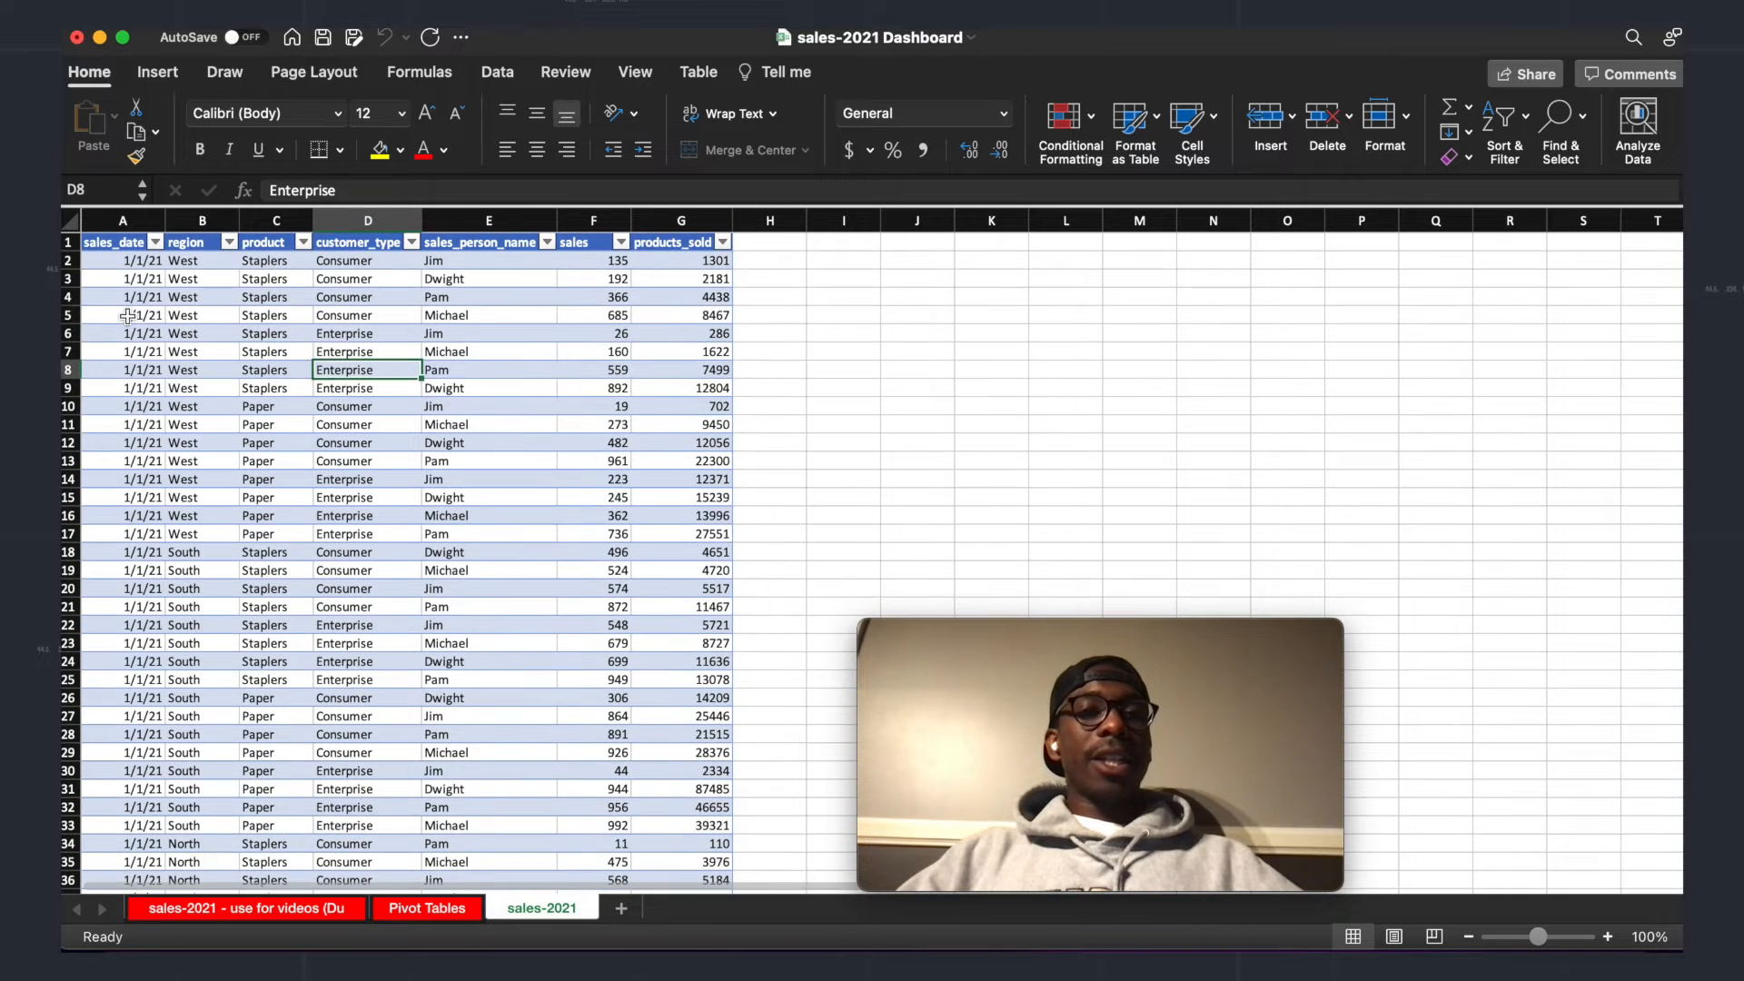
pyautogui.click(127, 315)
pyautogui.click(123, 221)
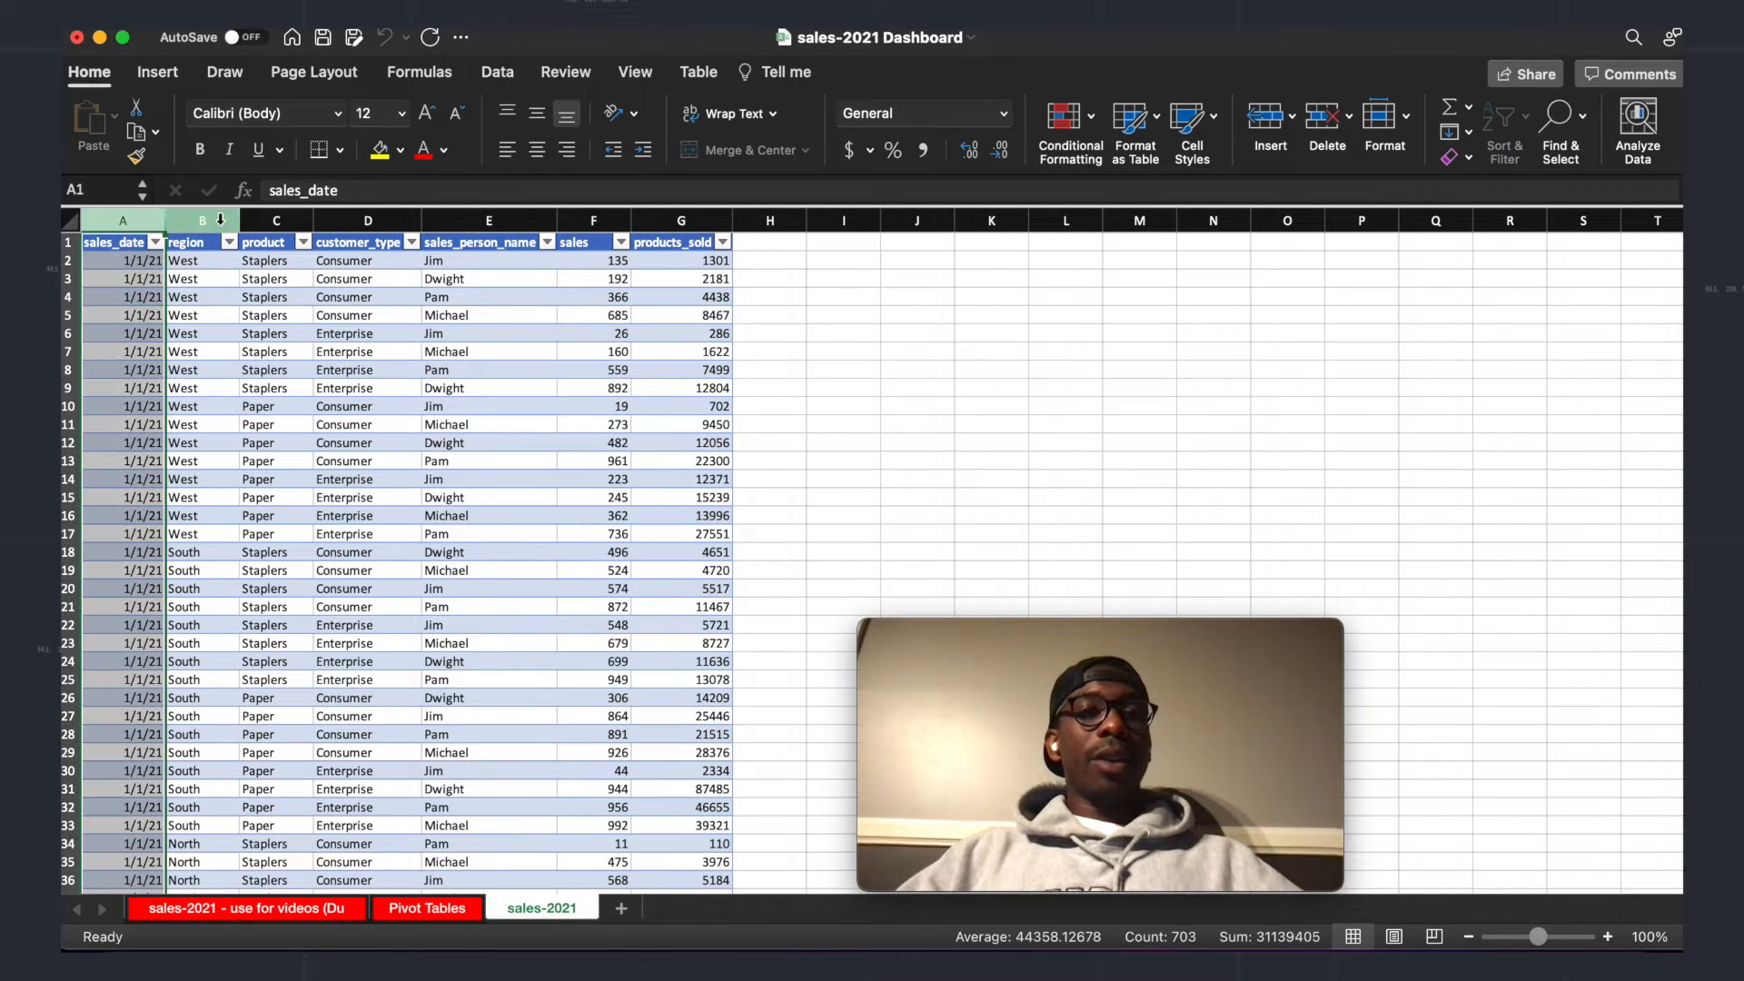
pyautogui.click(196, 285)
pyautogui.click(268, 295)
pyautogui.click(350, 309)
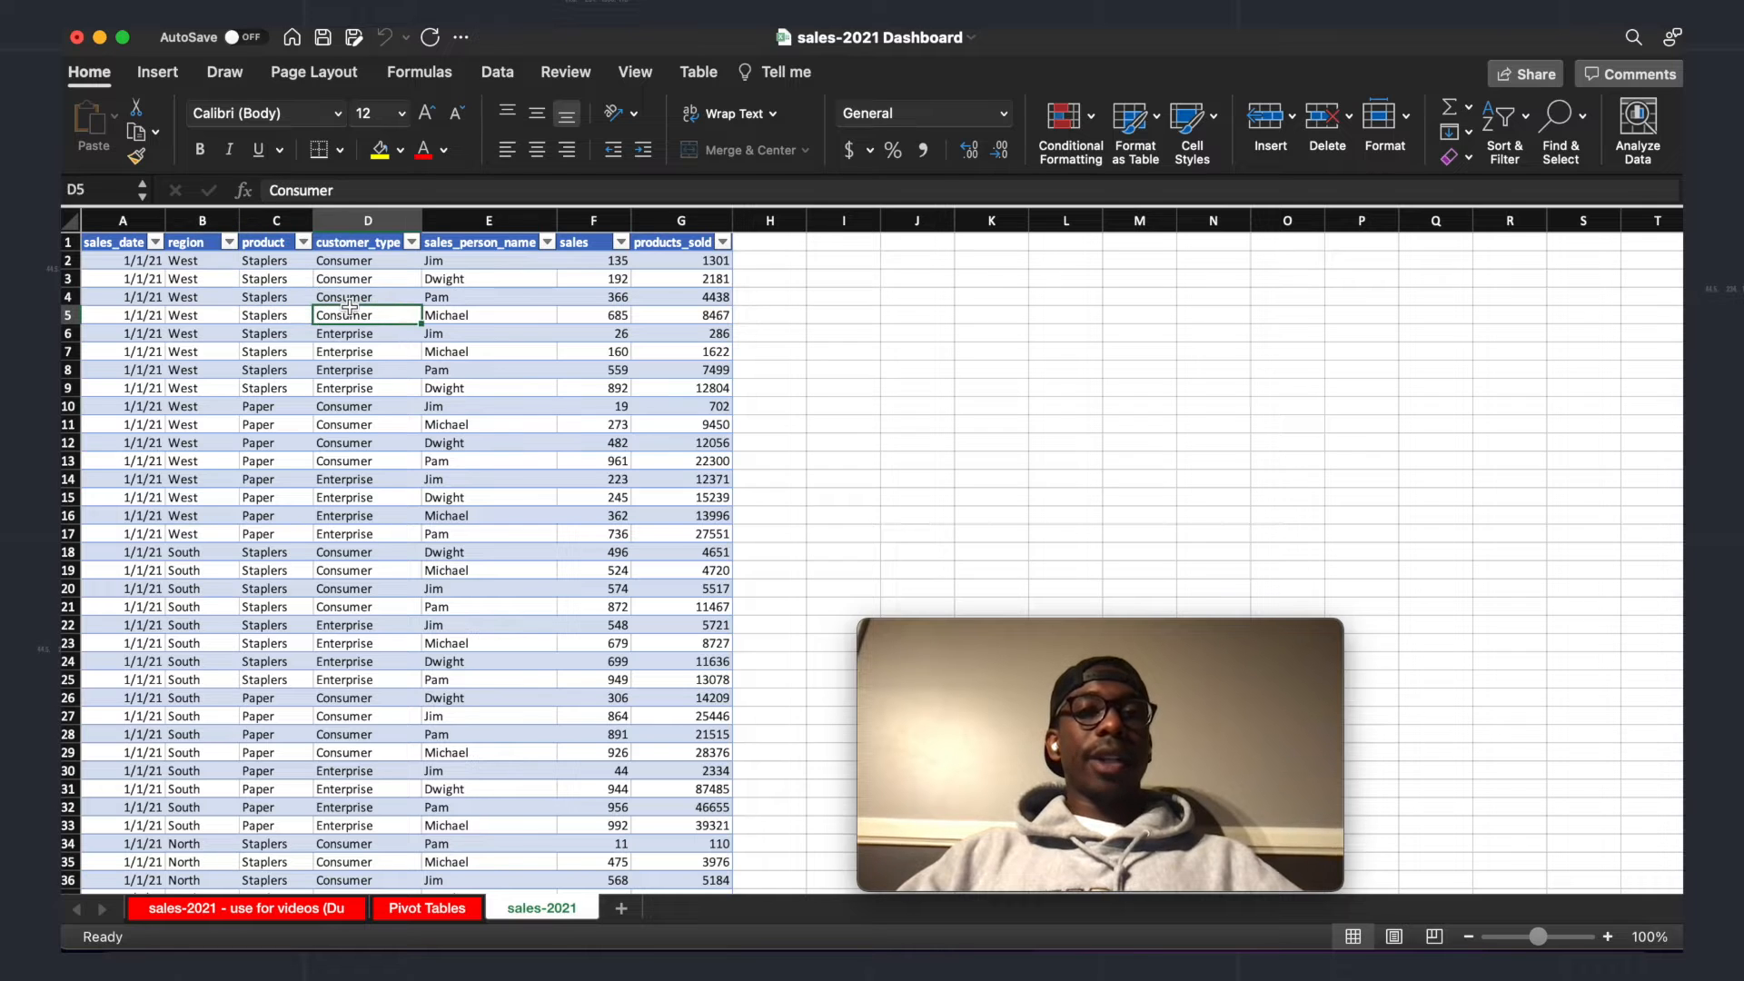
pyautogui.click(506, 292)
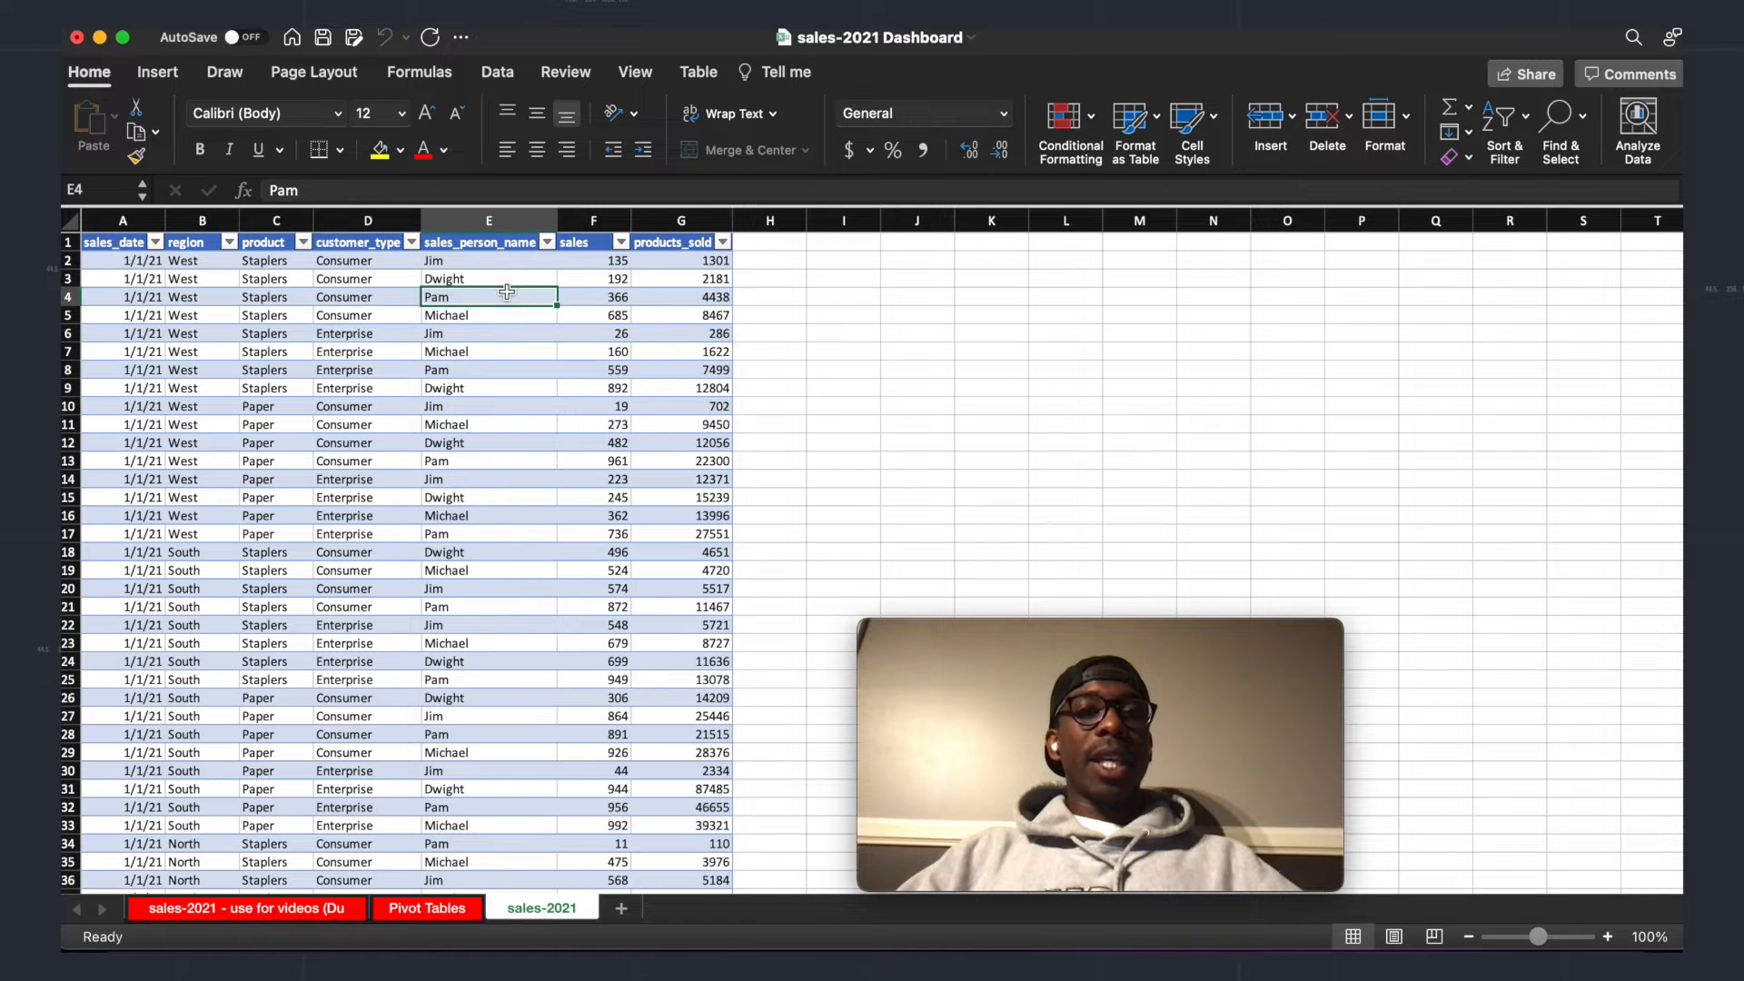
pyautogui.click(614, 274)
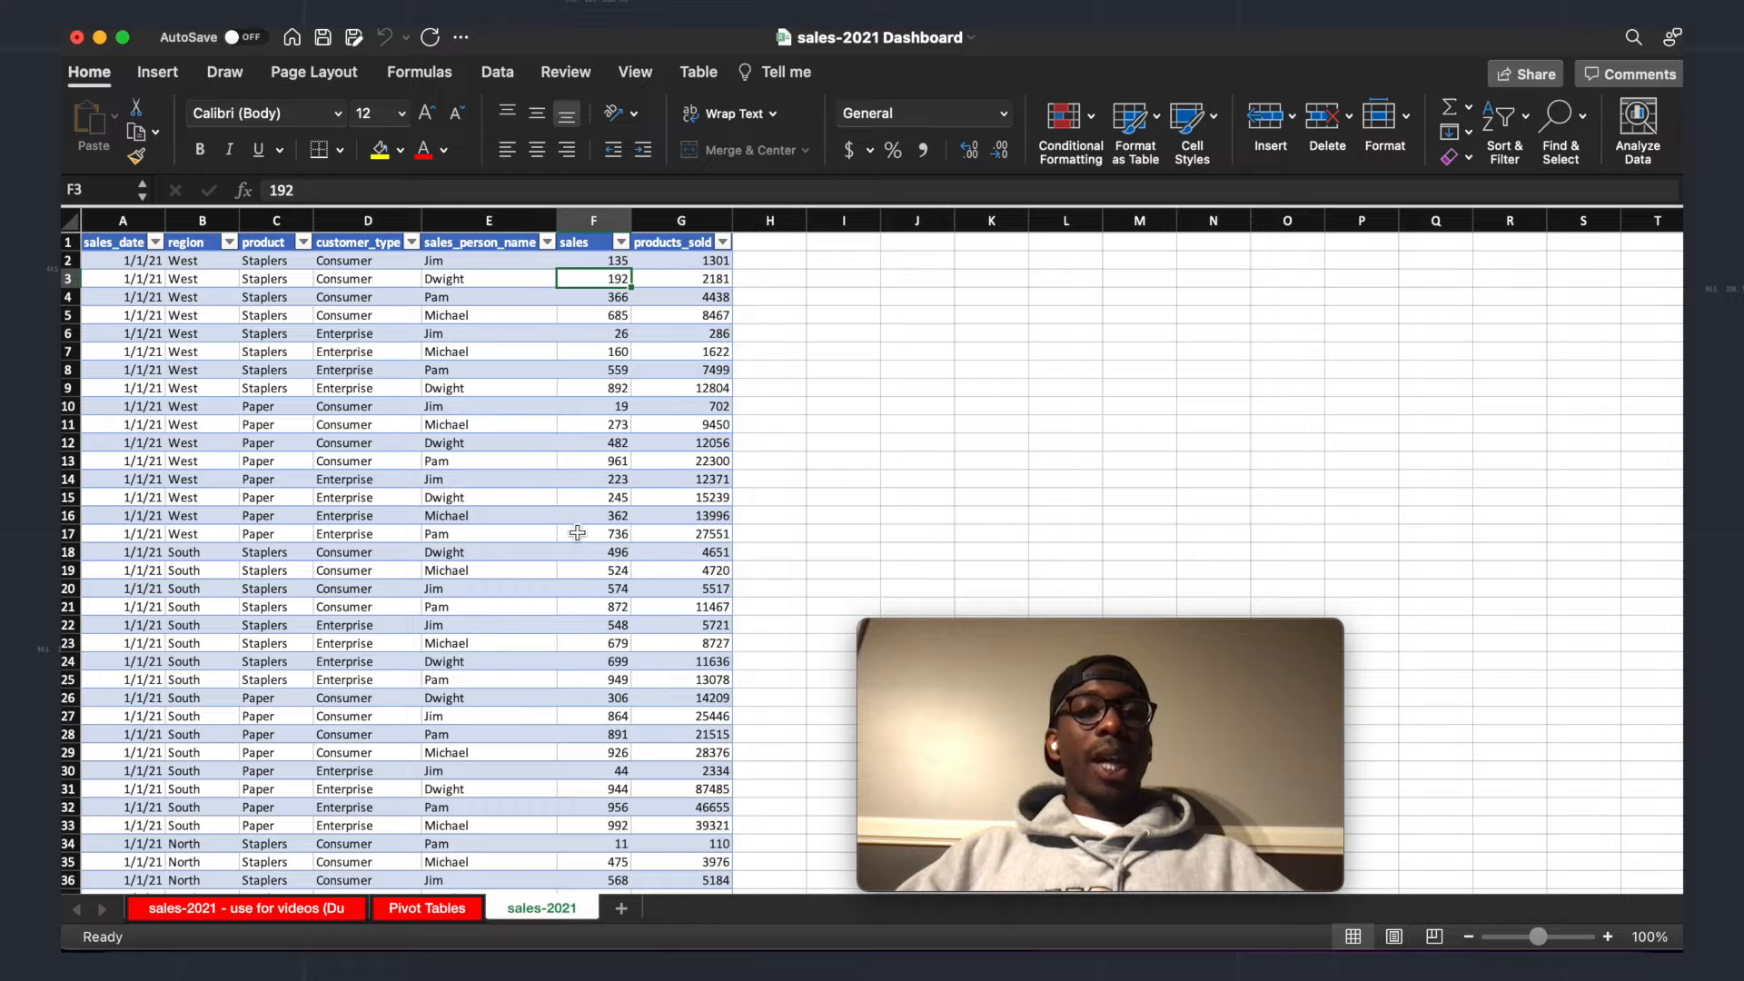
pyautogui.click(688, 272)
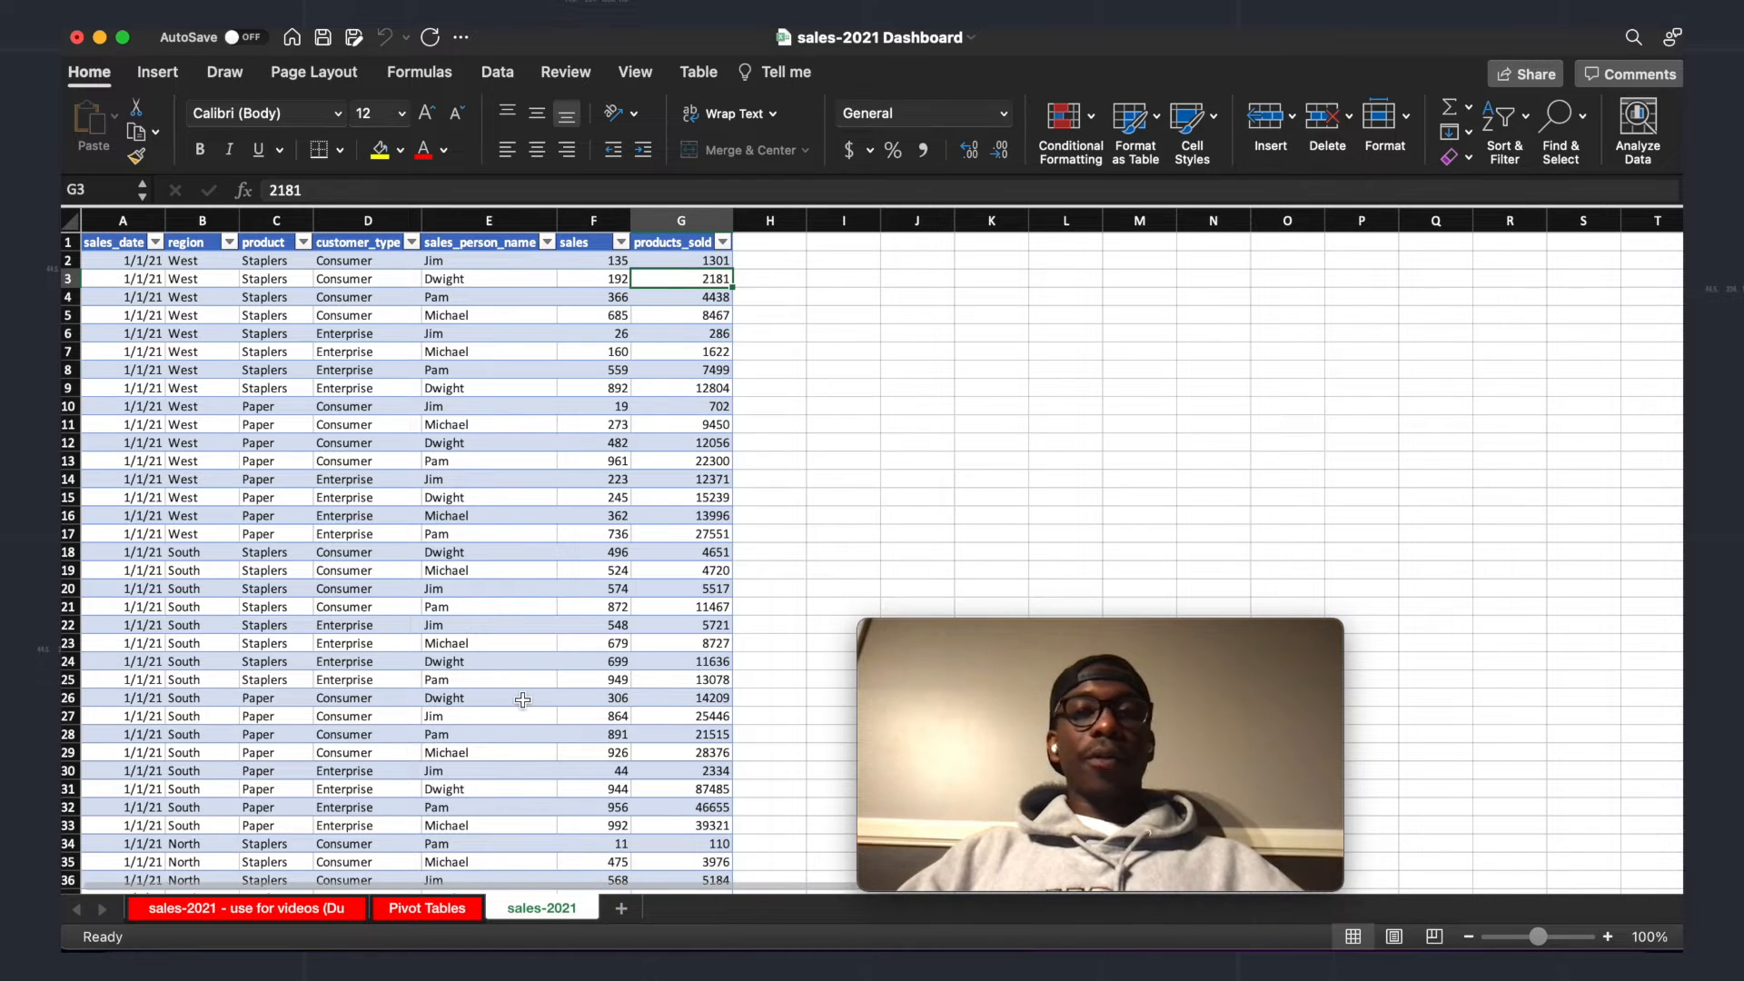
pyautogui.click(436, 556)
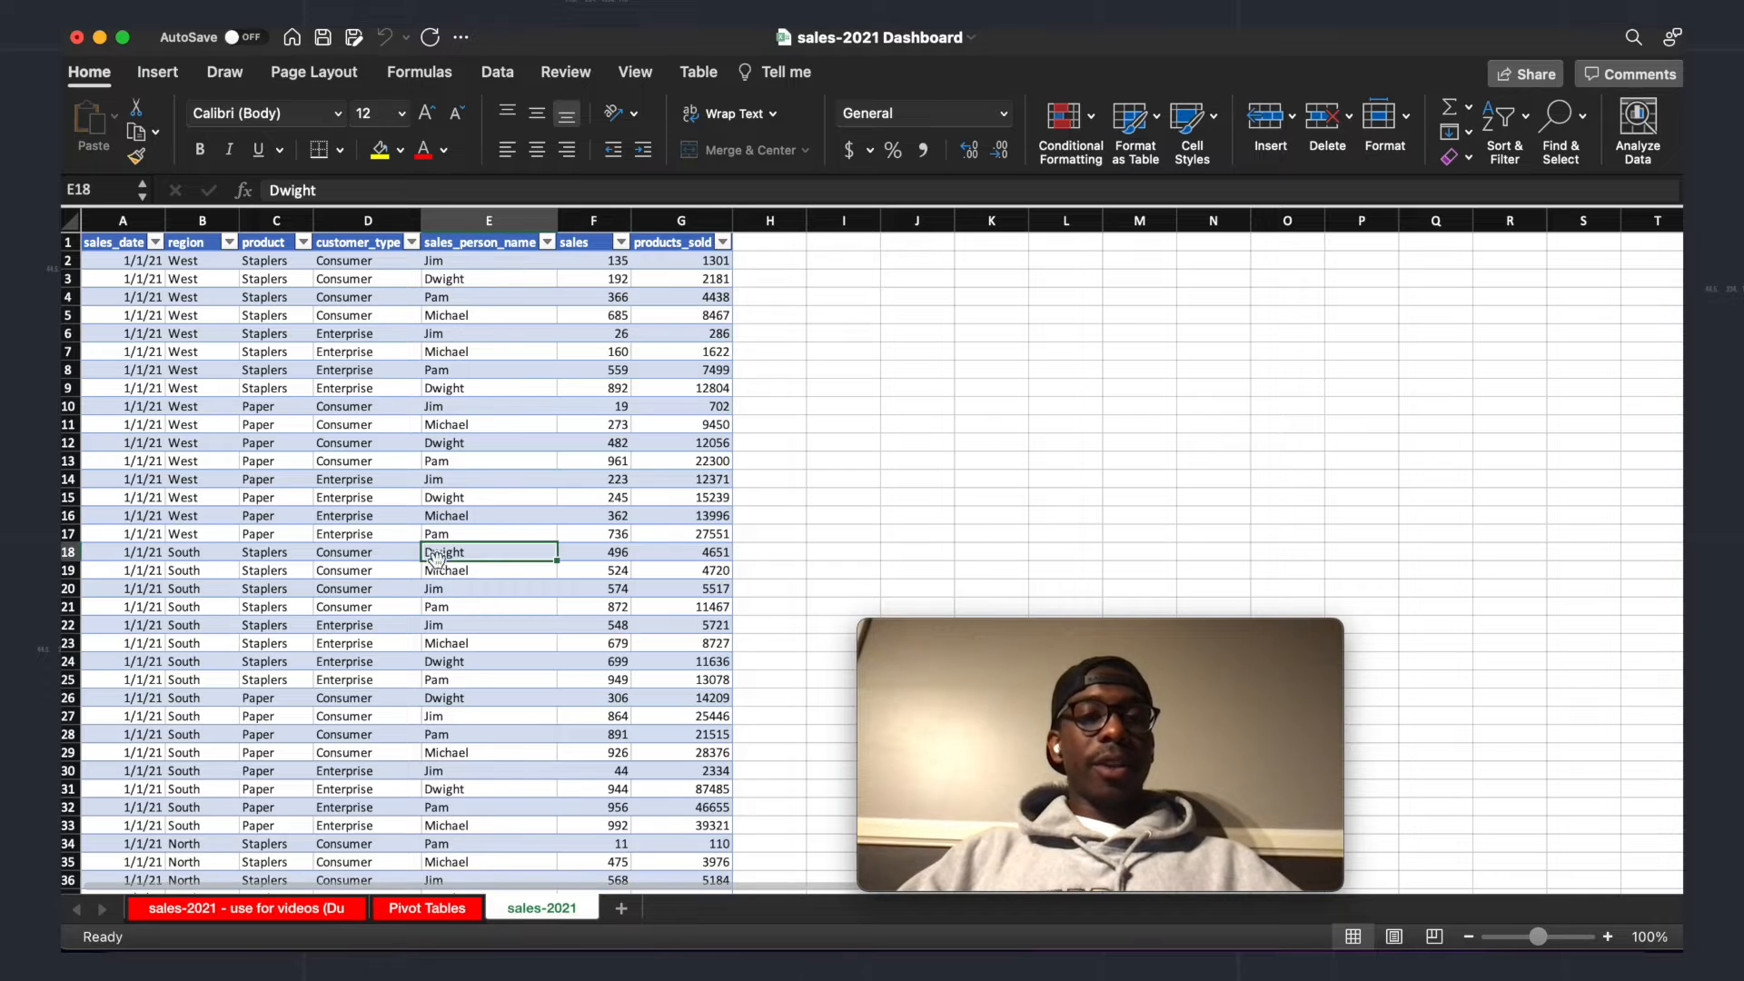
pyautogui.click(253, 910)
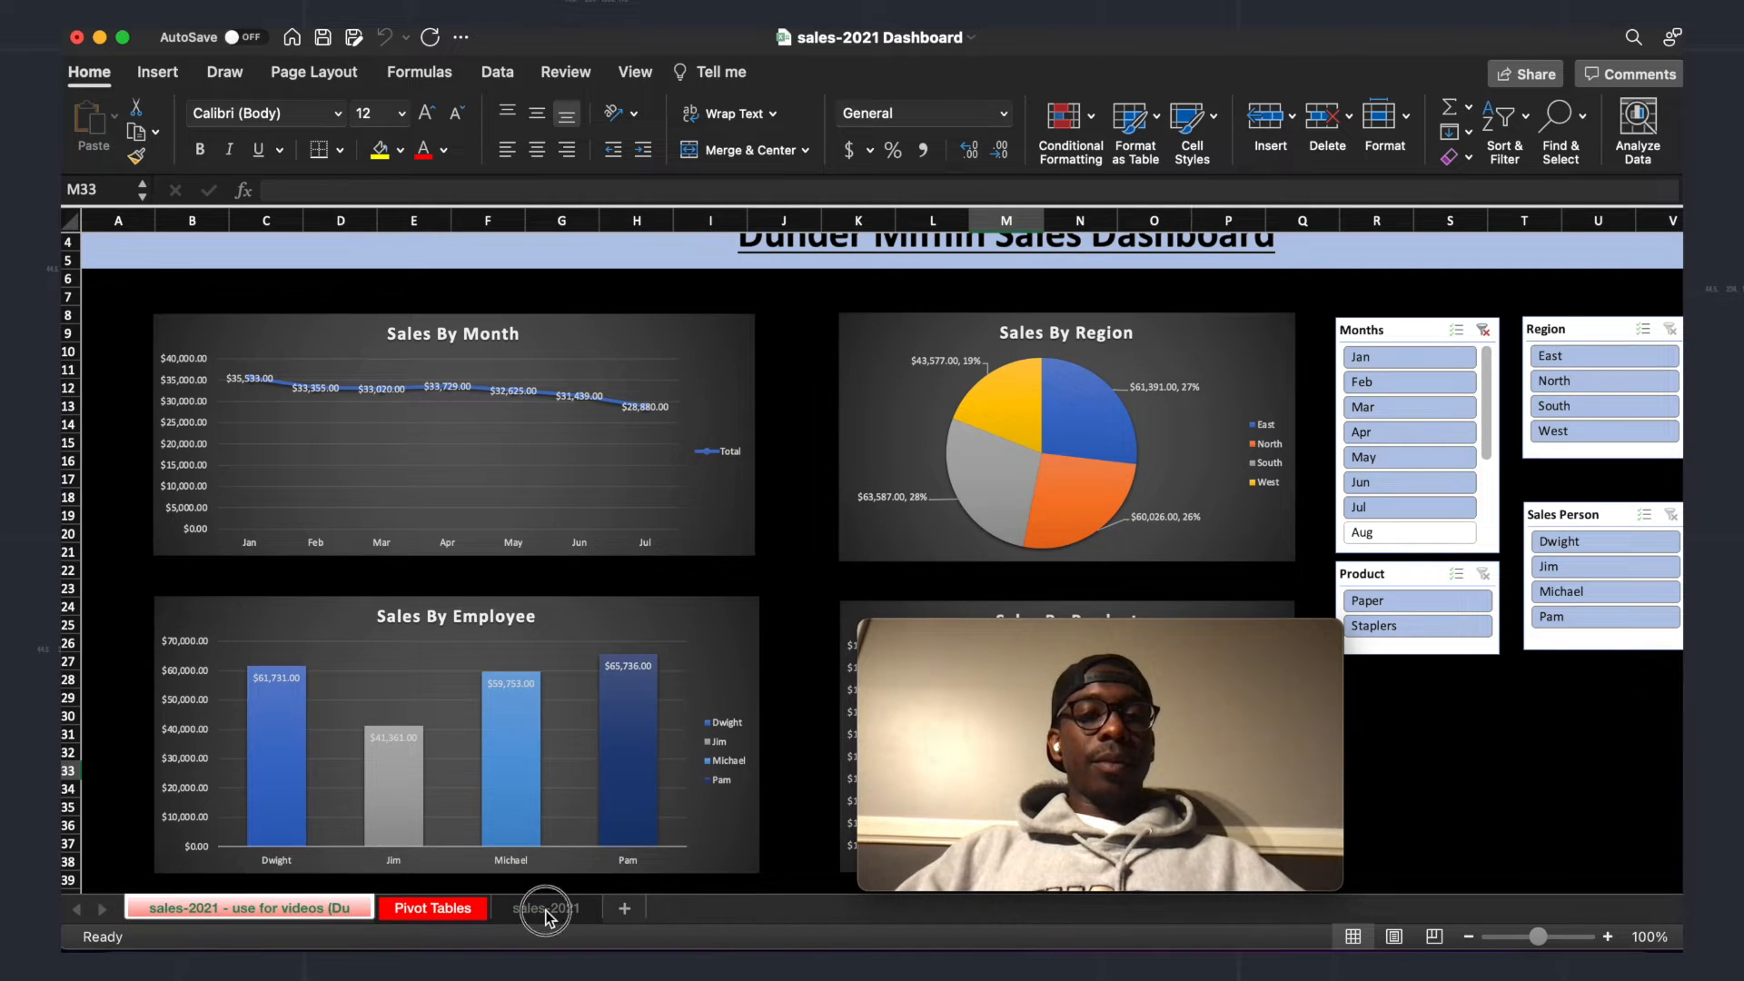
# Step: Insert a PivotTable based on Table3 from the sales-2021 sheet into a new worksheet
pyautogui.click(545, 910)
pyautogui.click(361, 298)
pyautogui.click(159, 72)
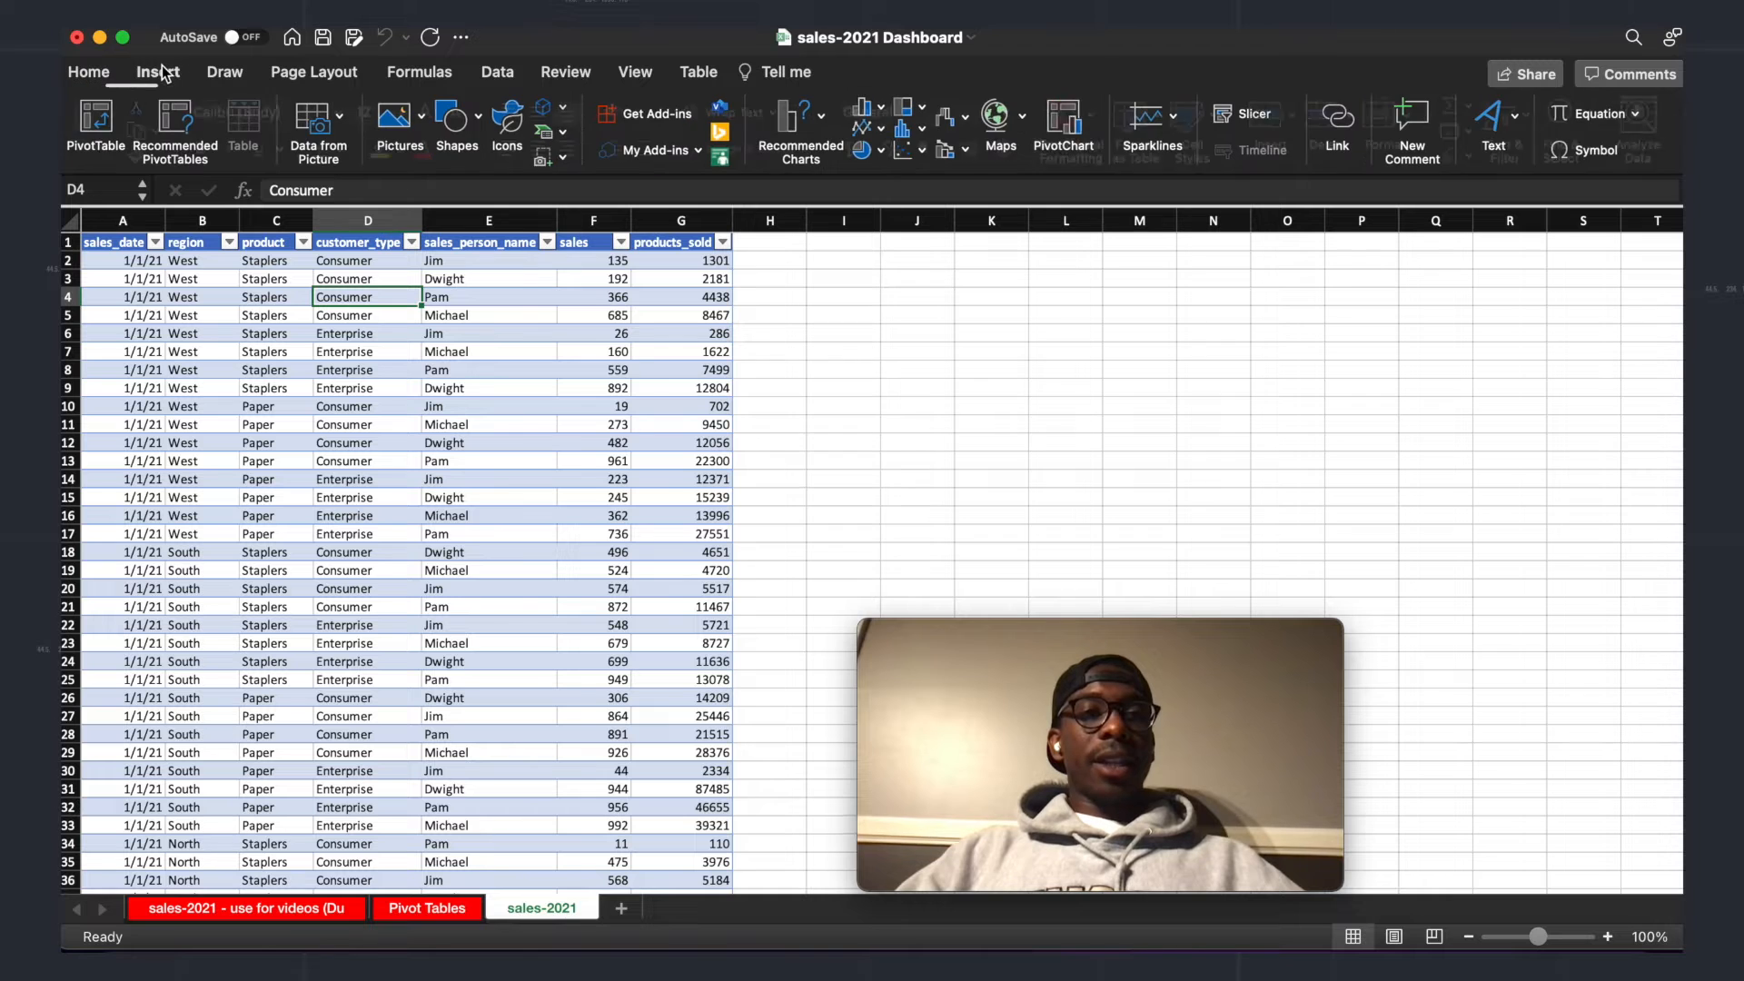
pyautogui.click(96, 120)
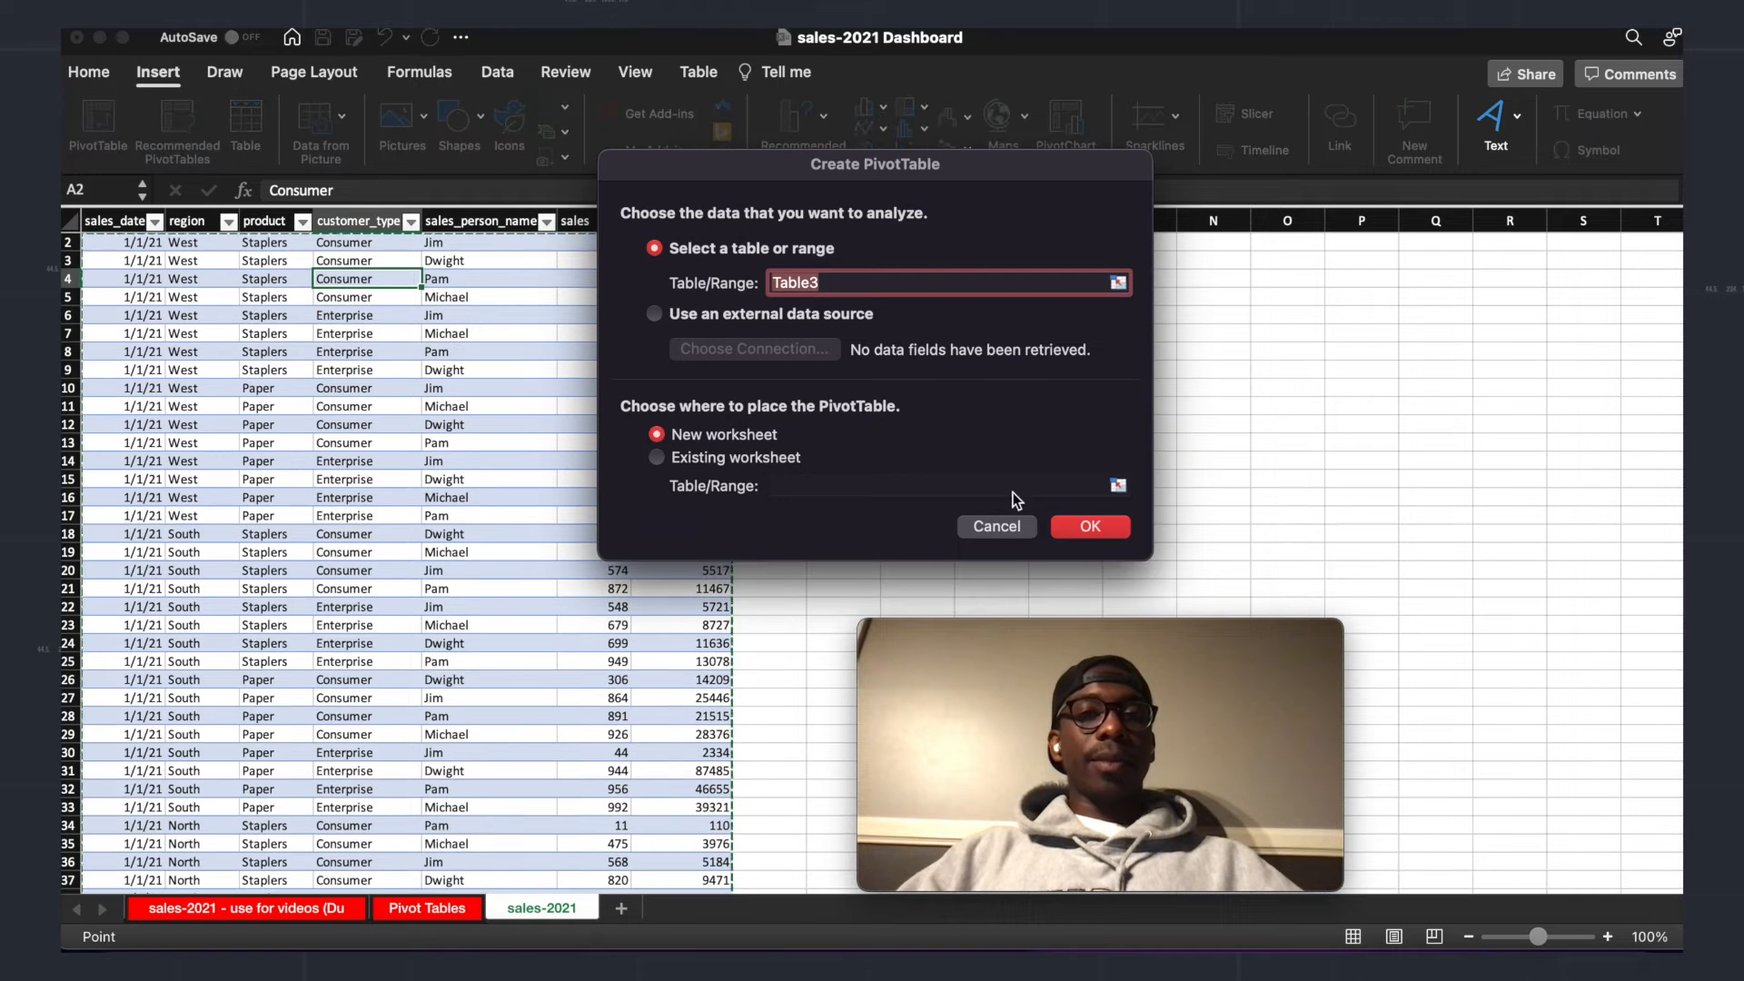
pyautogui.click(1094, 529)
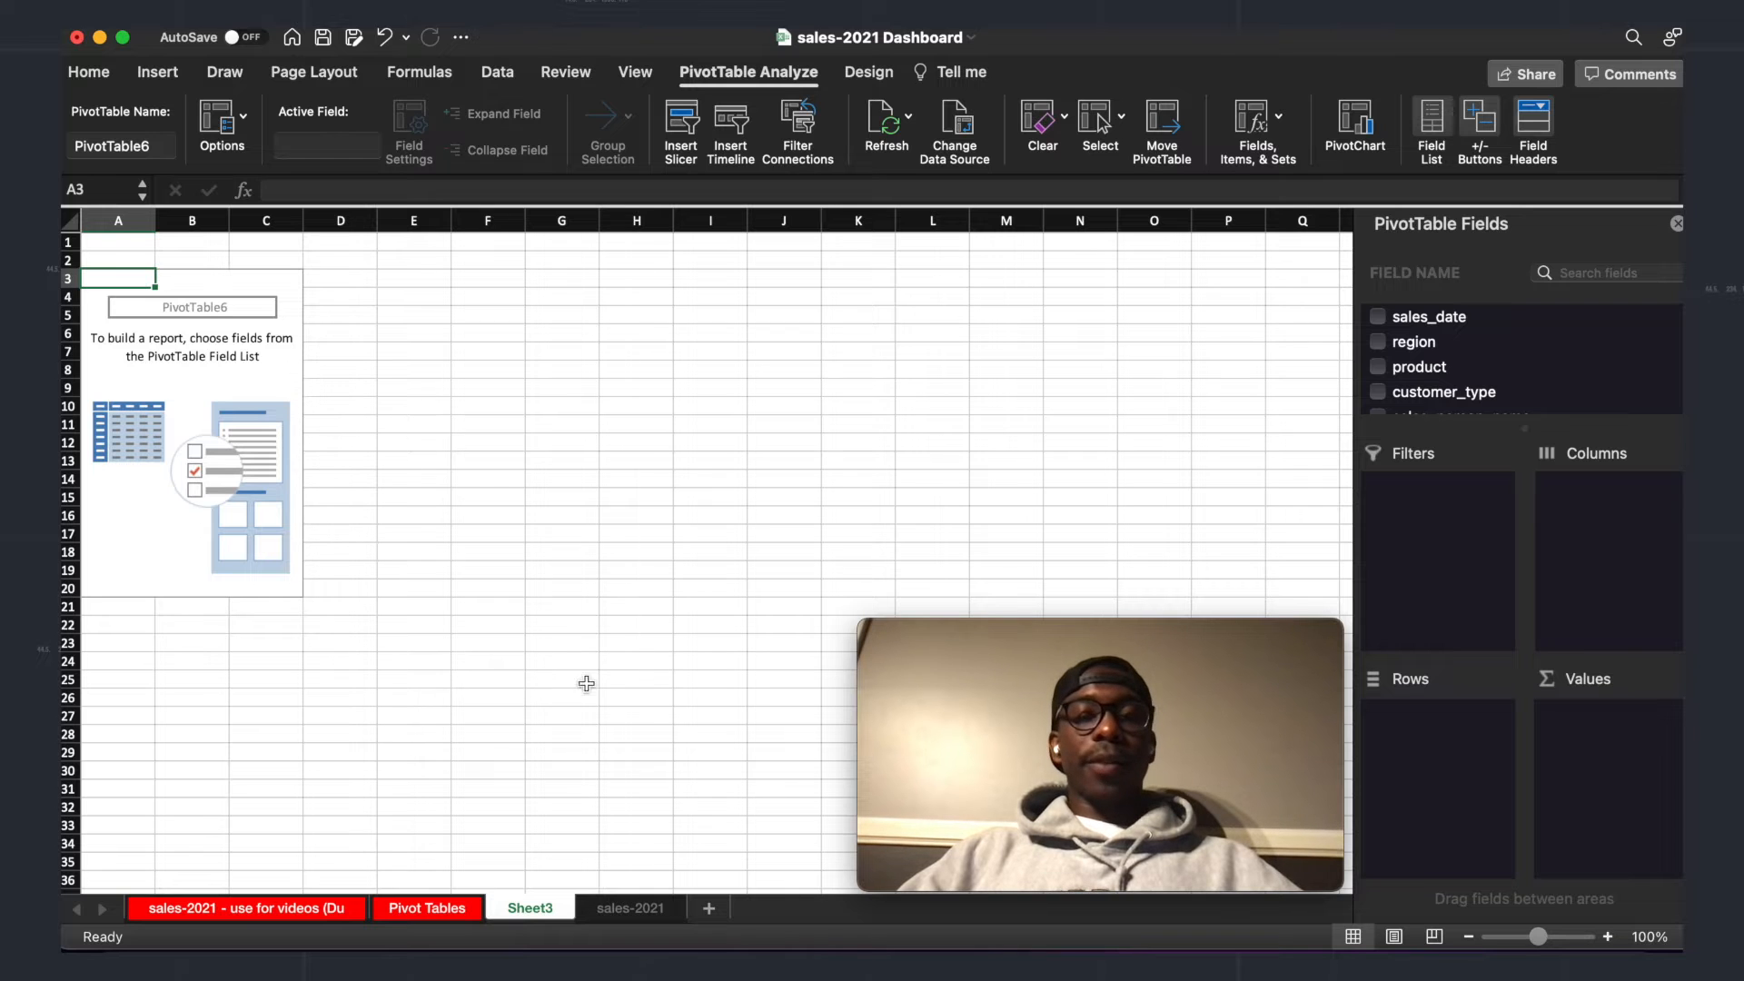
# Step: Check the existing monthly PivotTable on the Pivot Tables sheet, and lay out the new one on Sheet3 with sales_date as rows and sales as values
pyautogui.click(449, 911)
pyautogui.click(185, 310)
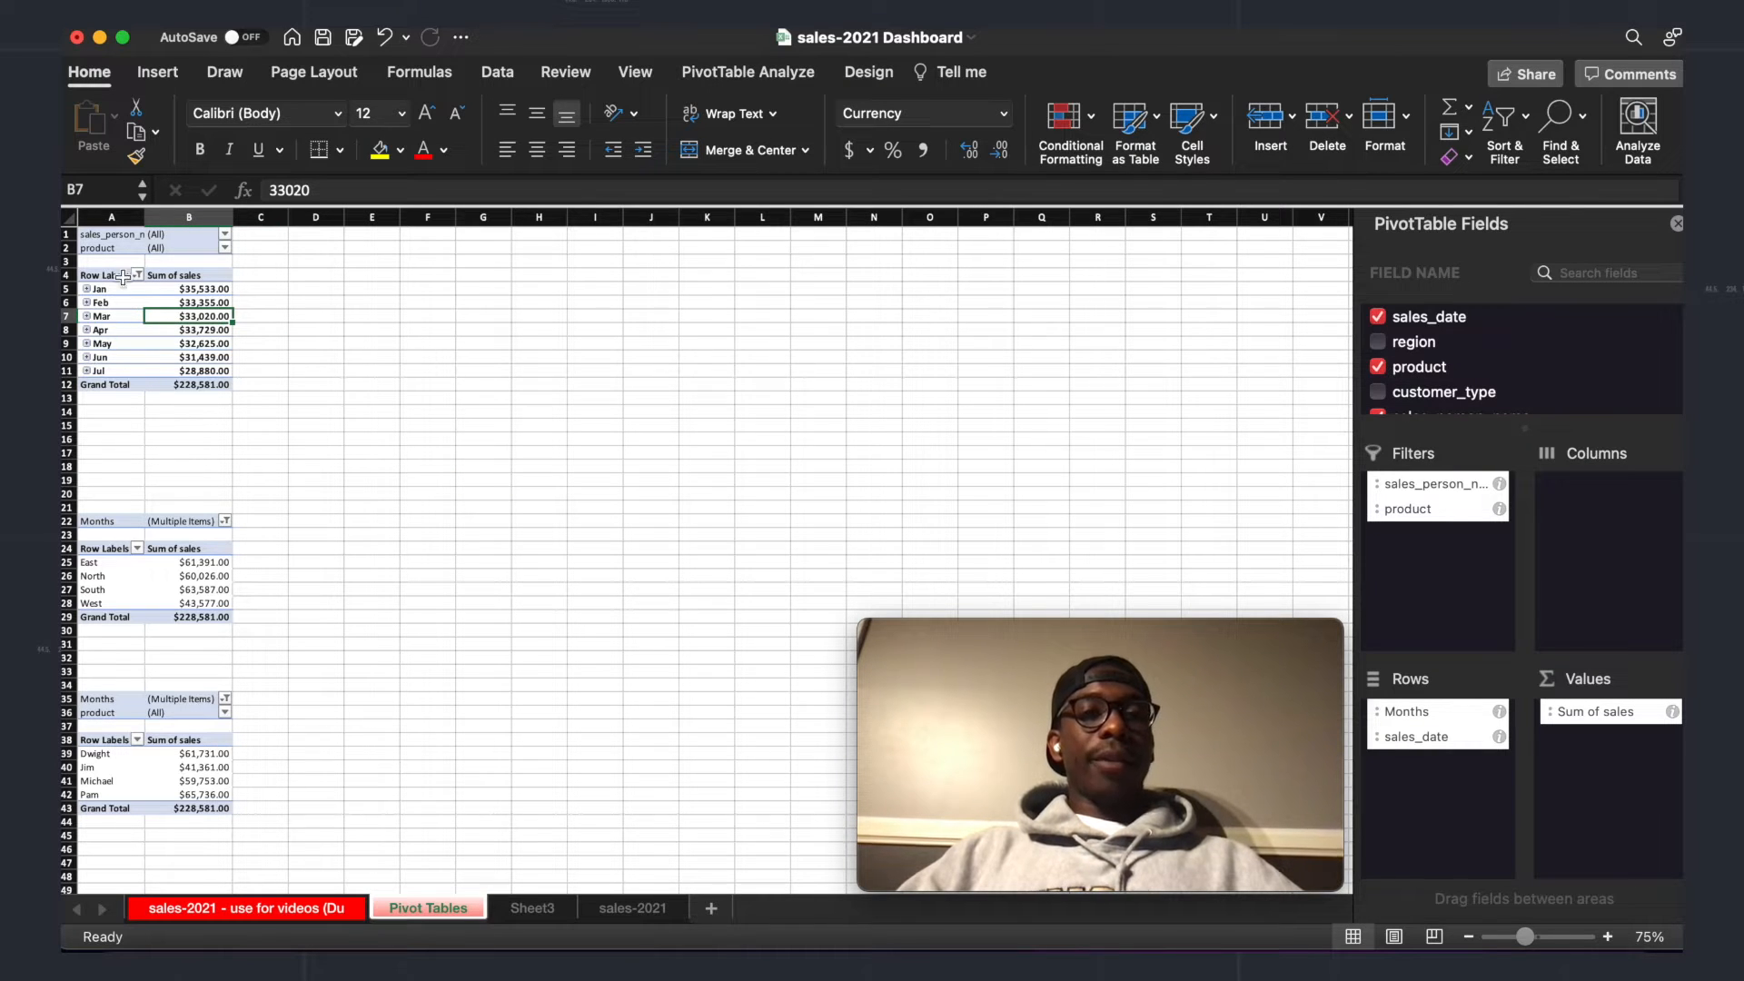
pyautogui.click(532, 909)
pyautogui.moveTo(1106, 783)
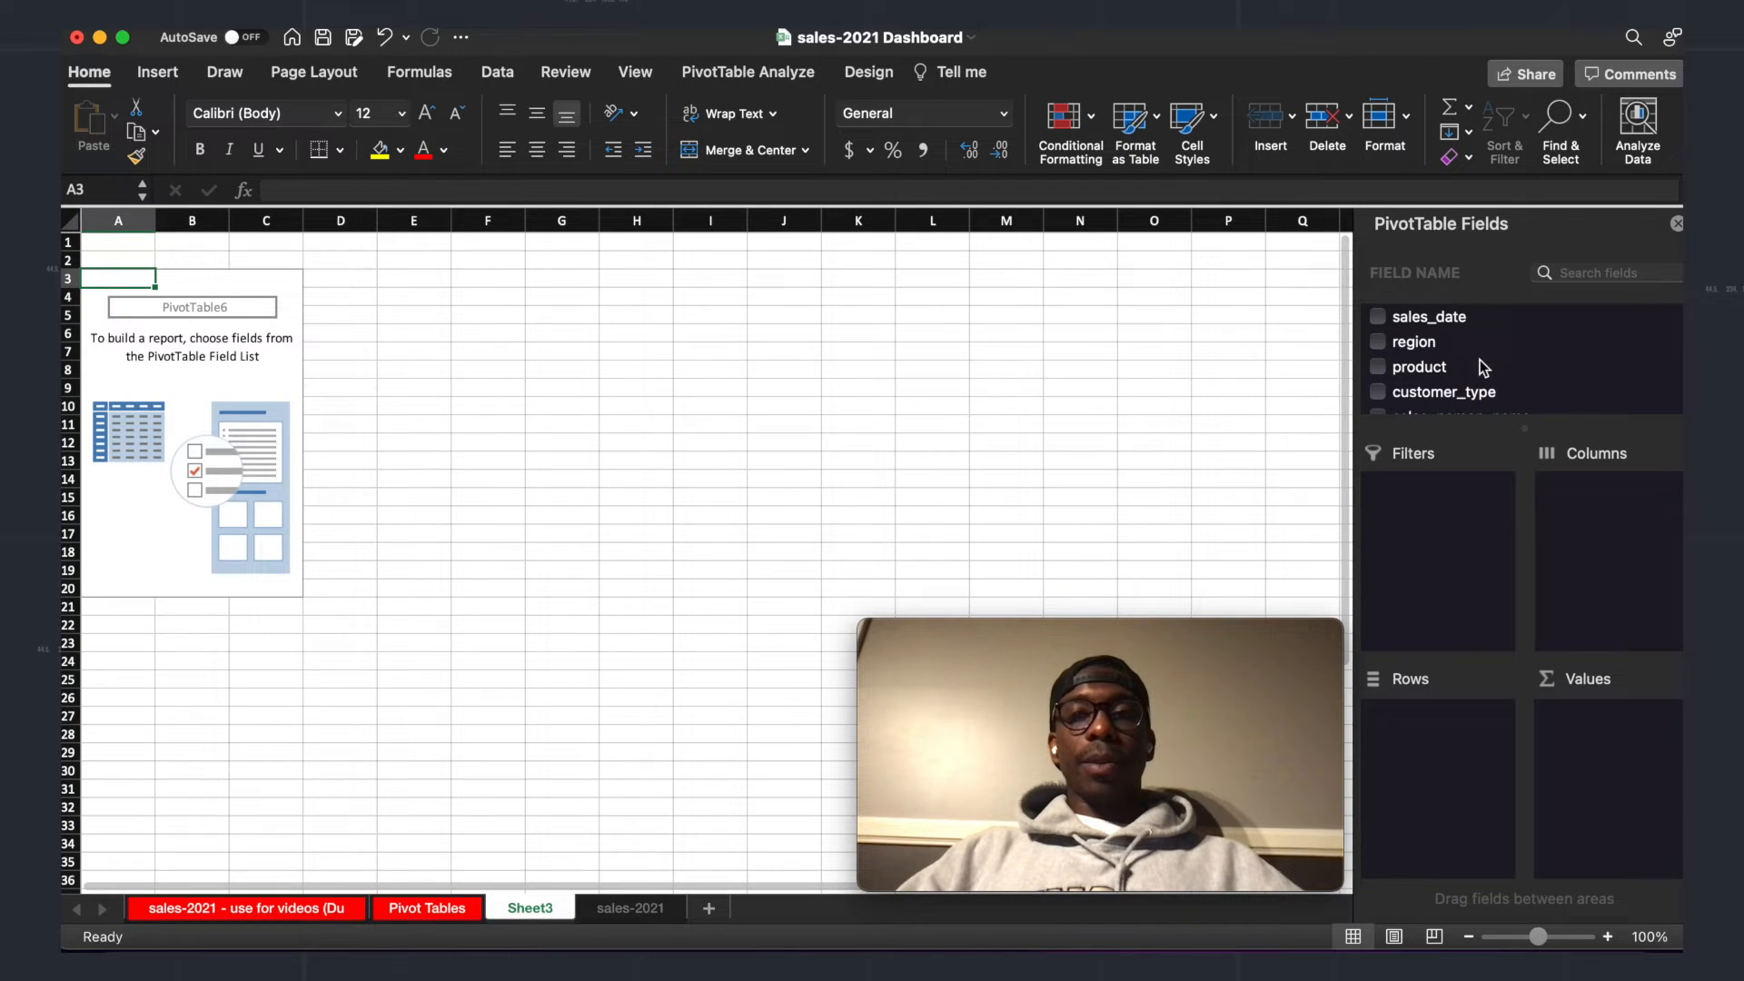
pyautogui.moveTo(1444, 319); pyautogui.dragTo(1434, 727)
pyautogui.scroll(-4, 1443, 368)
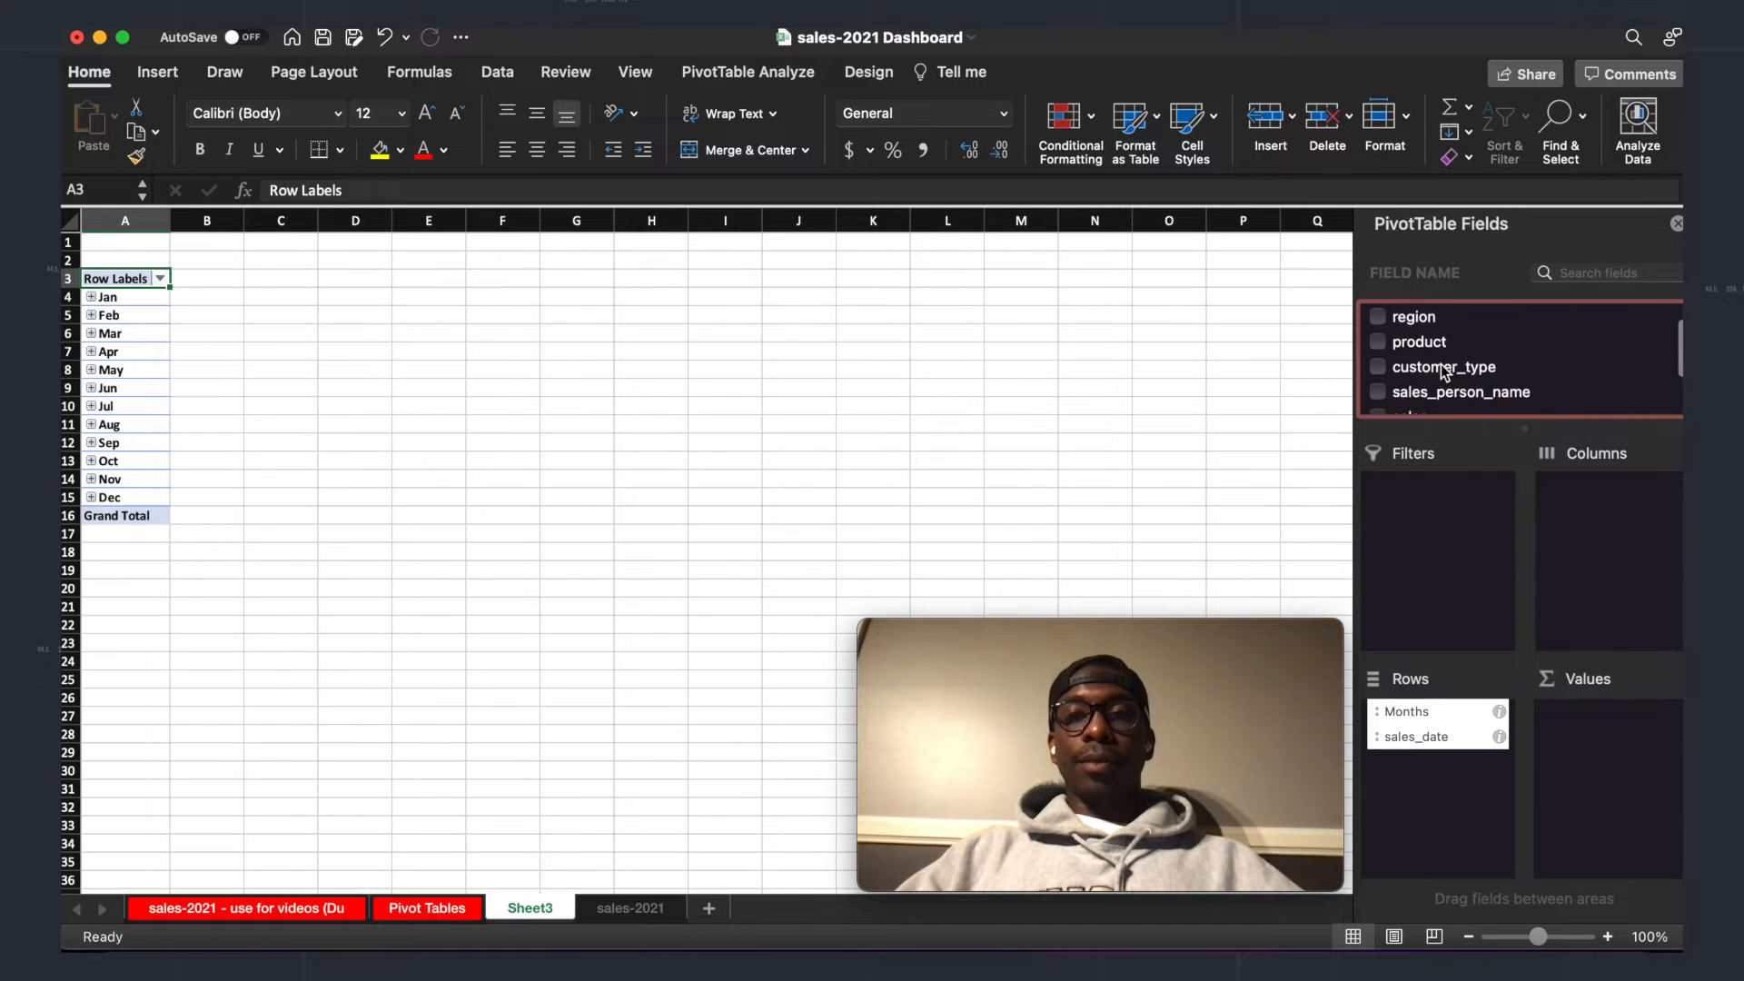
pyautogui.moveTo(1411, 353); pyautogui.dragTo(1606, 734)
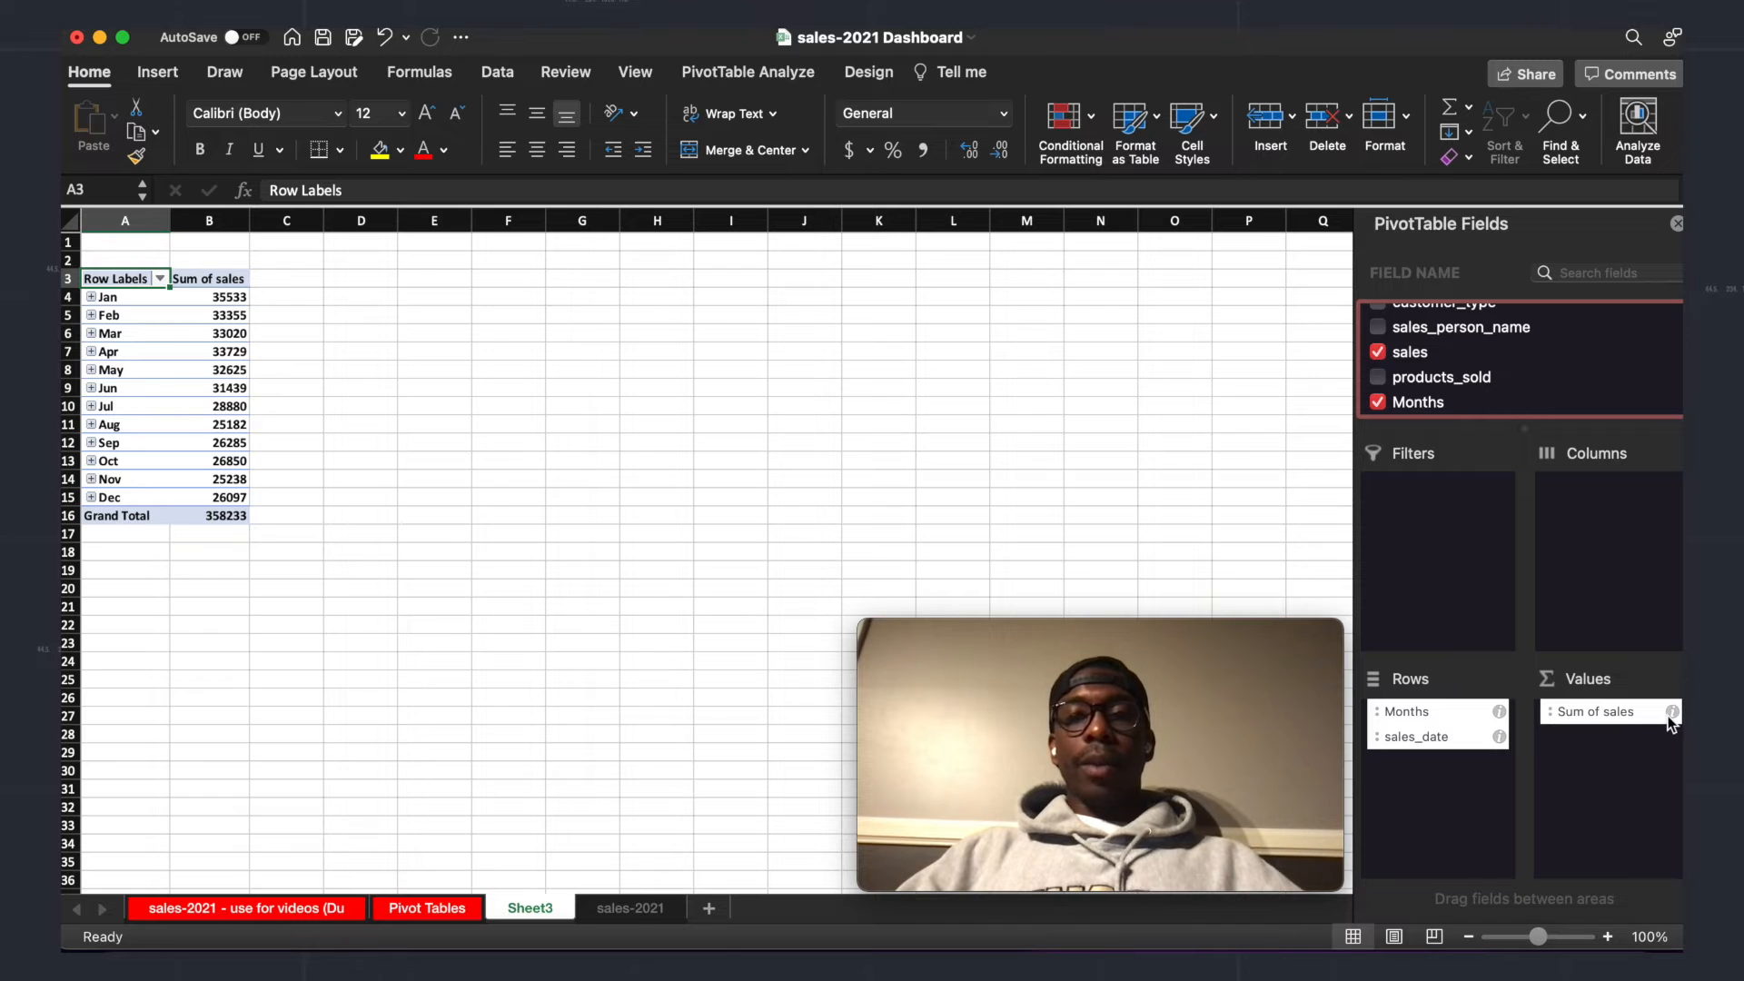
# Step: Set the number format of the Sum of sales values to Currency with the $ symbol and 2 decimal places
pyautogui.click(225, 372)
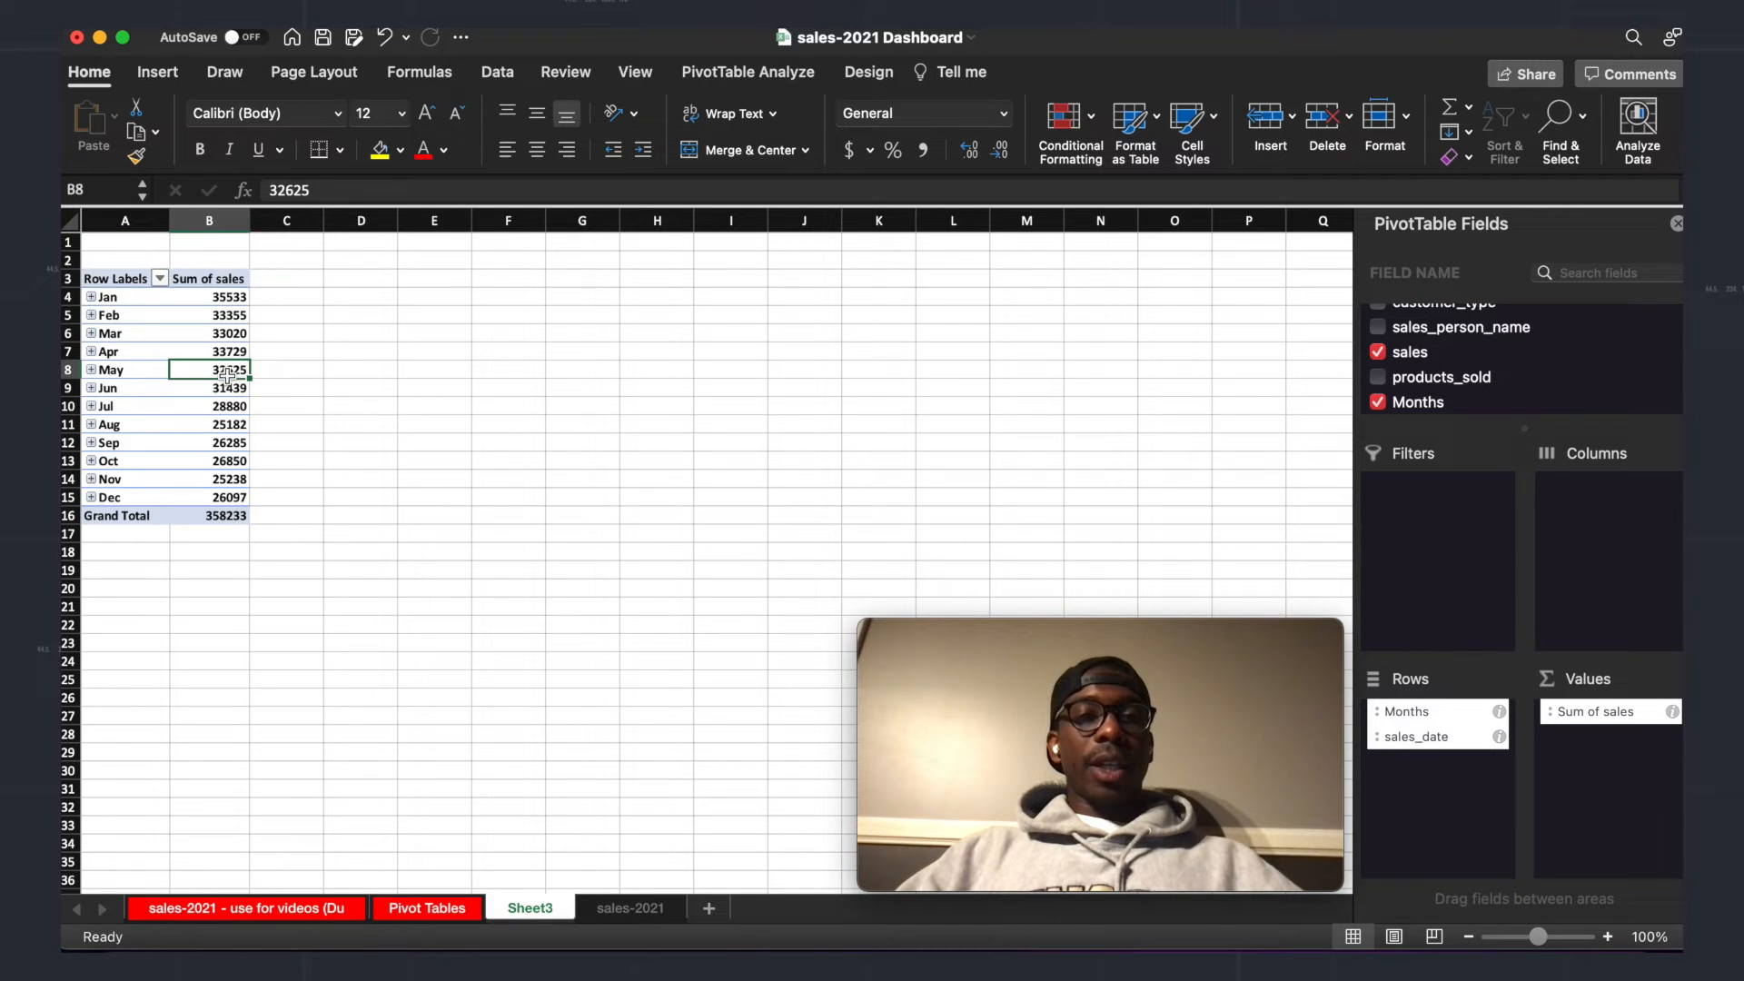
pyautogui.click(226, 317)
pyautogui.rightClick(225, 355)
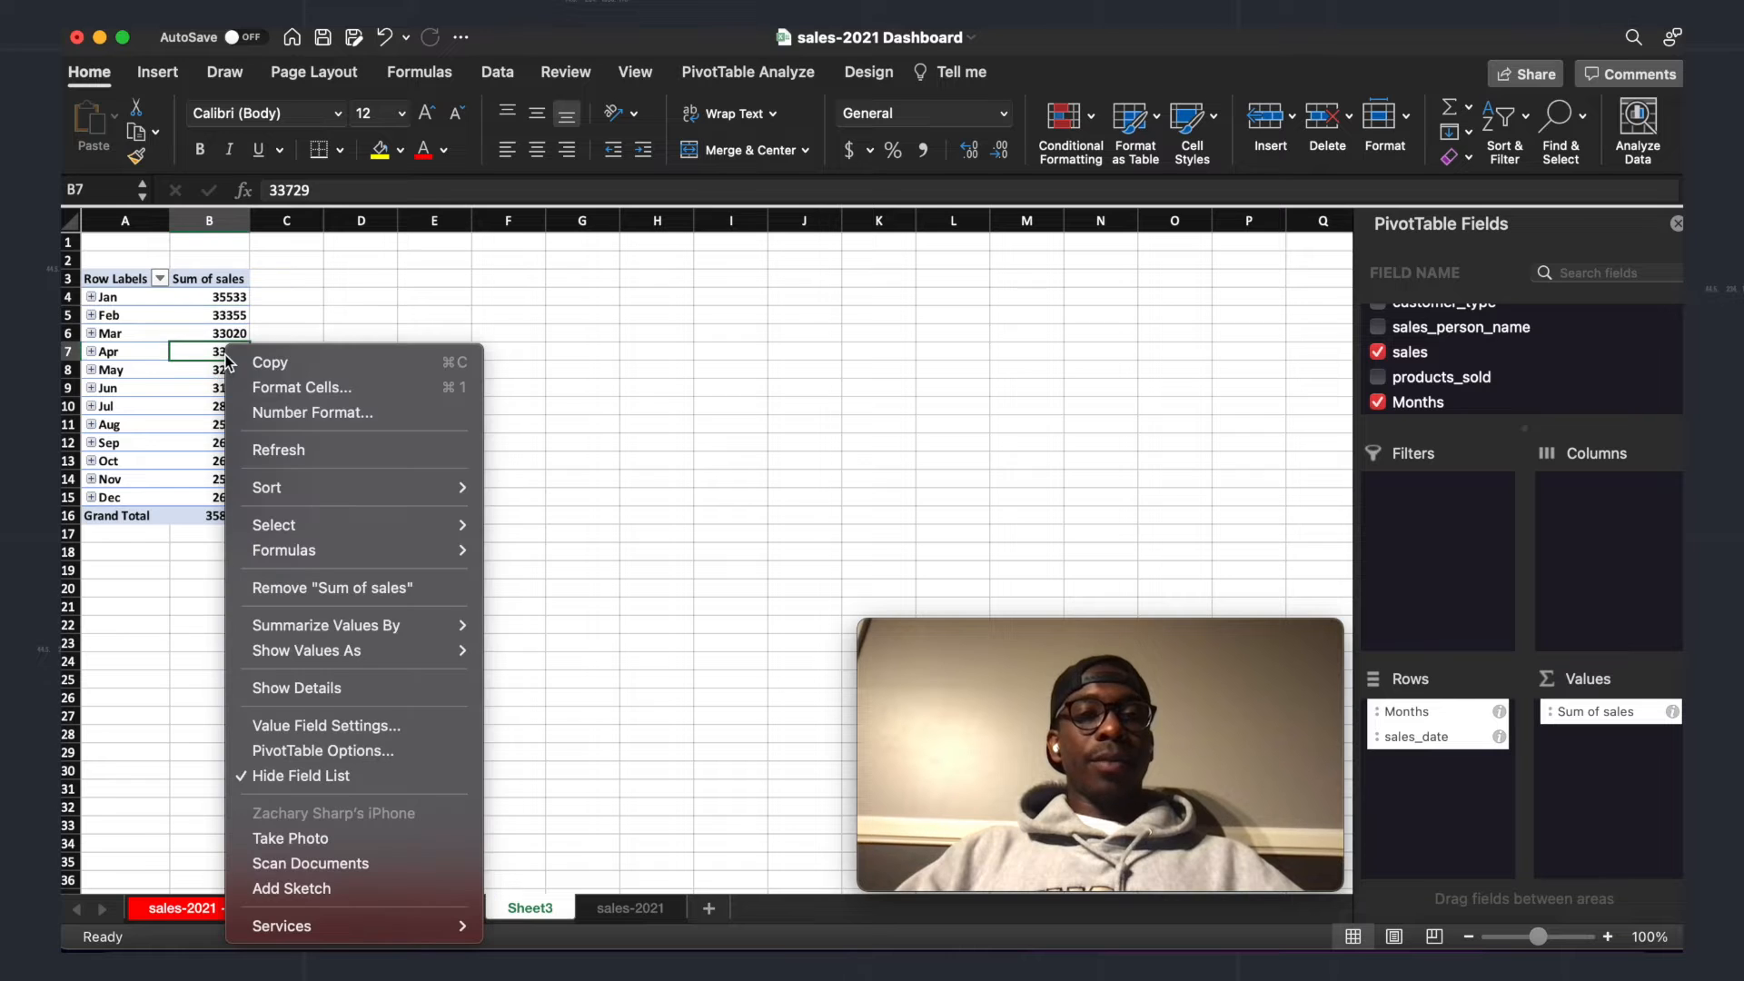
pyautogui.click(269, 415)
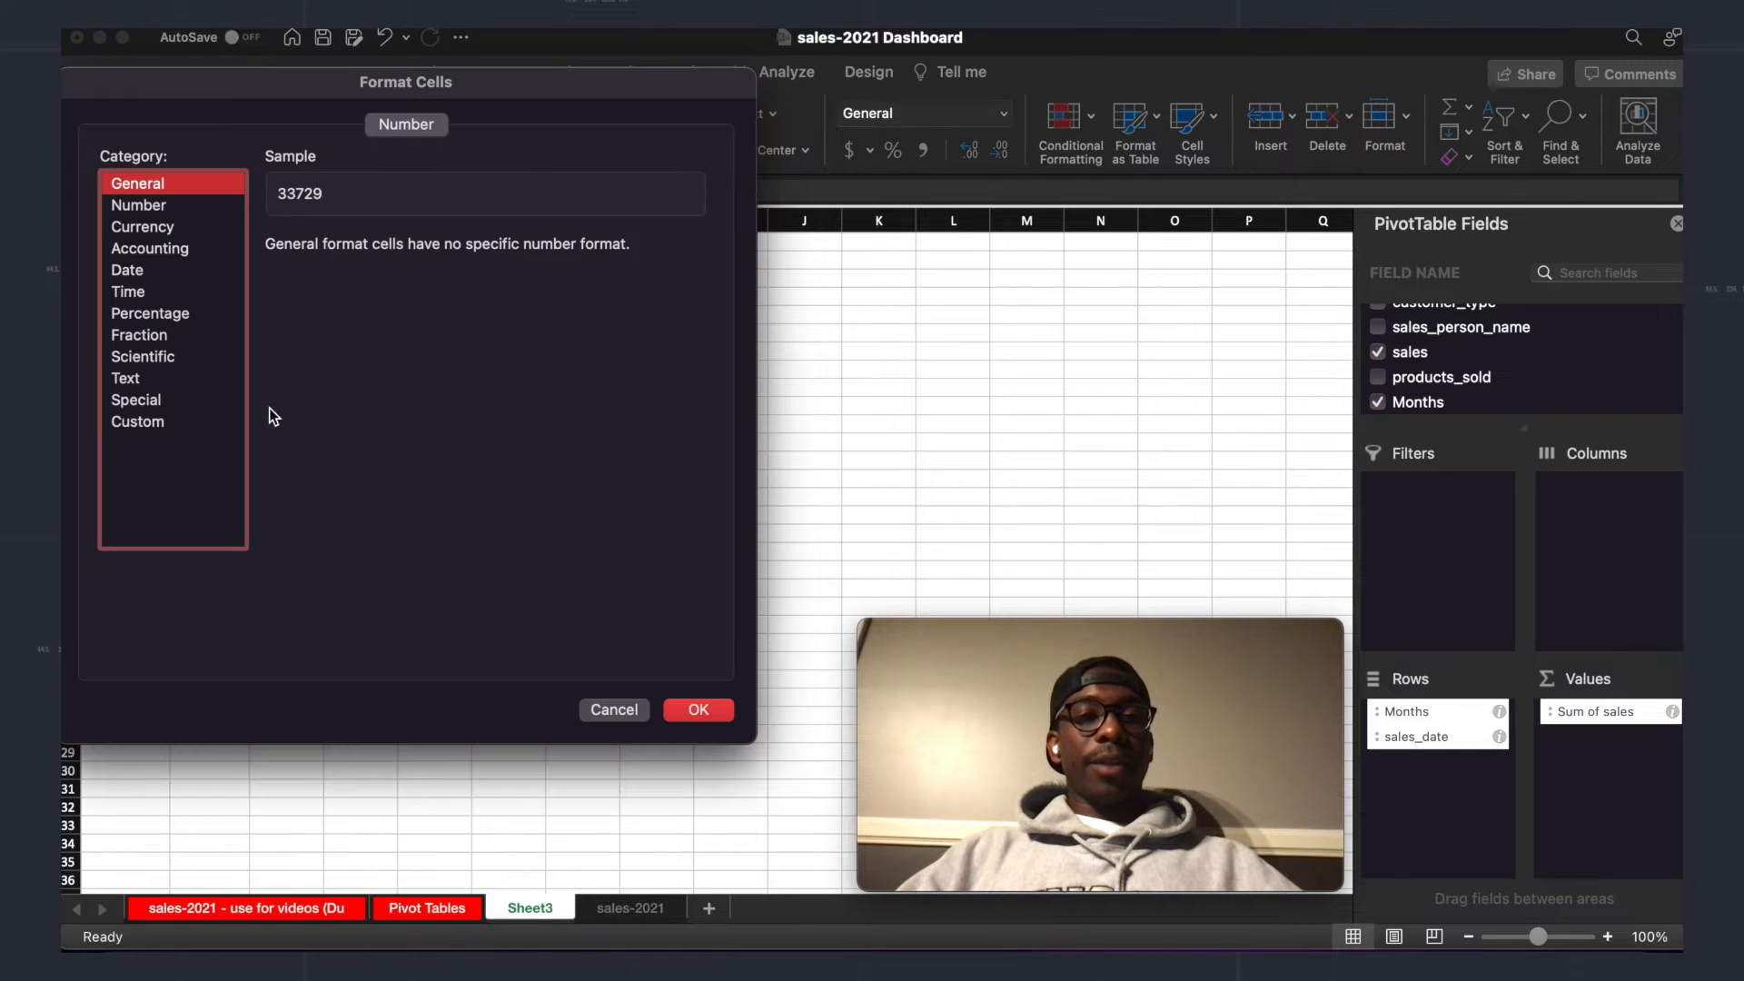
pyautogui.click(171, 229)
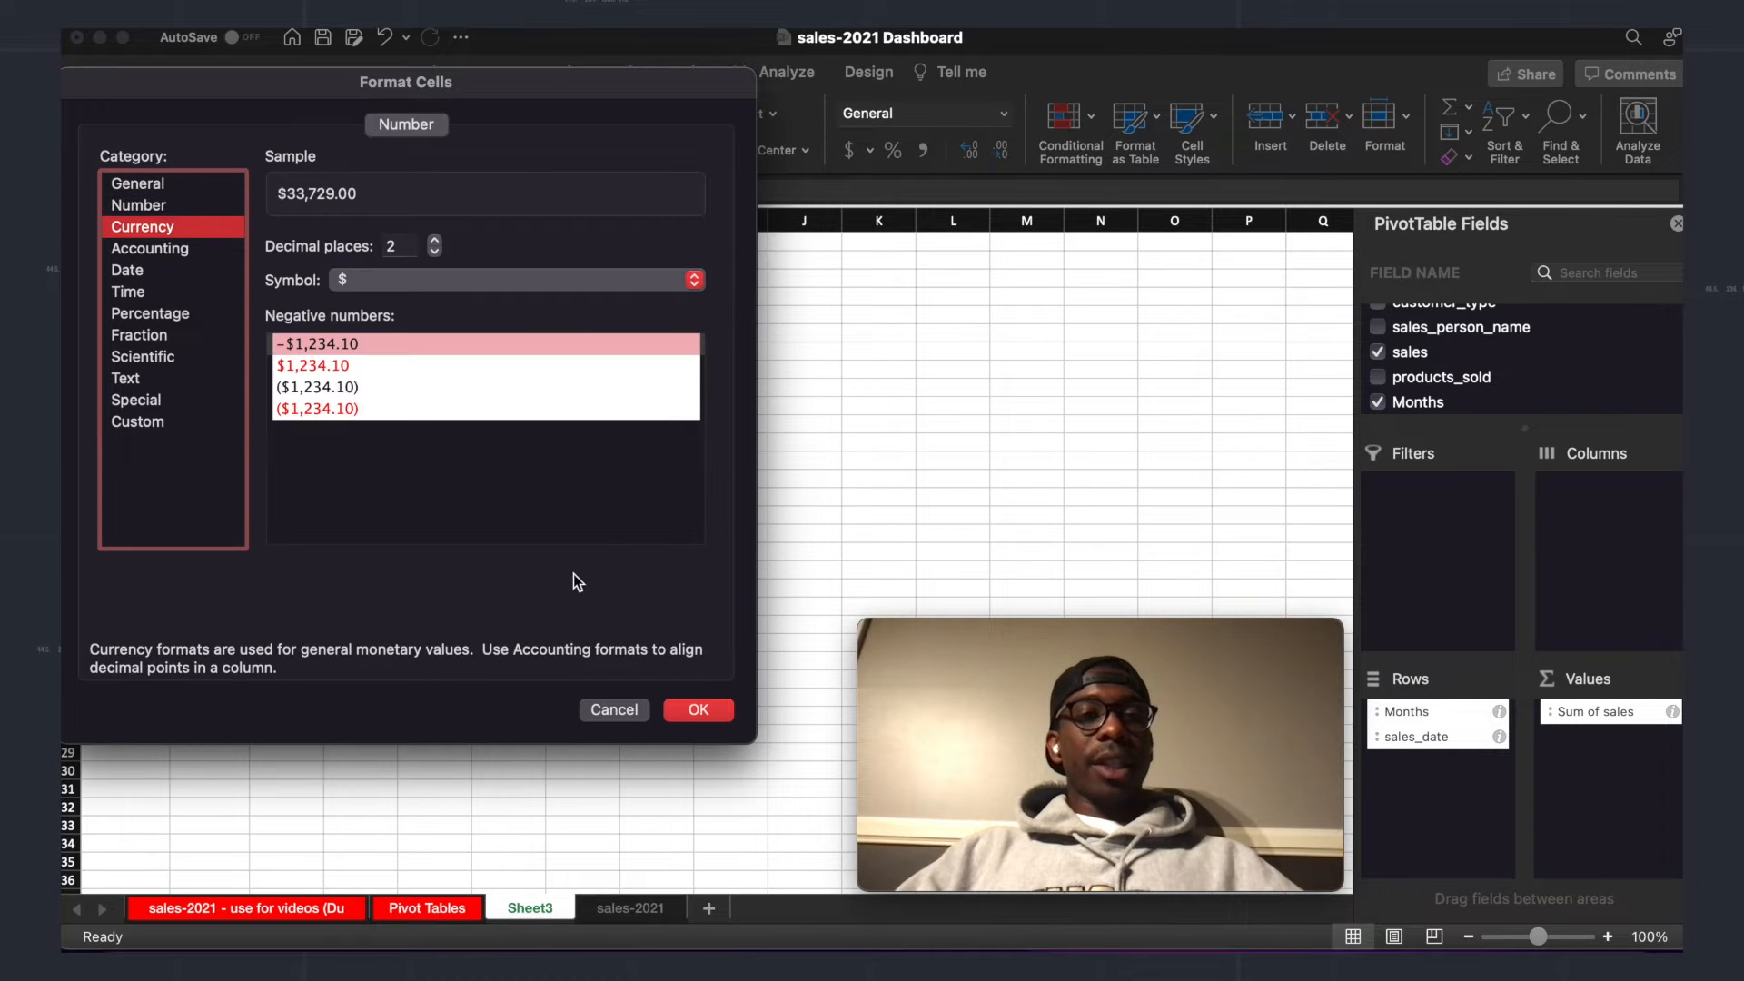
pyautogui.click(698, 710)
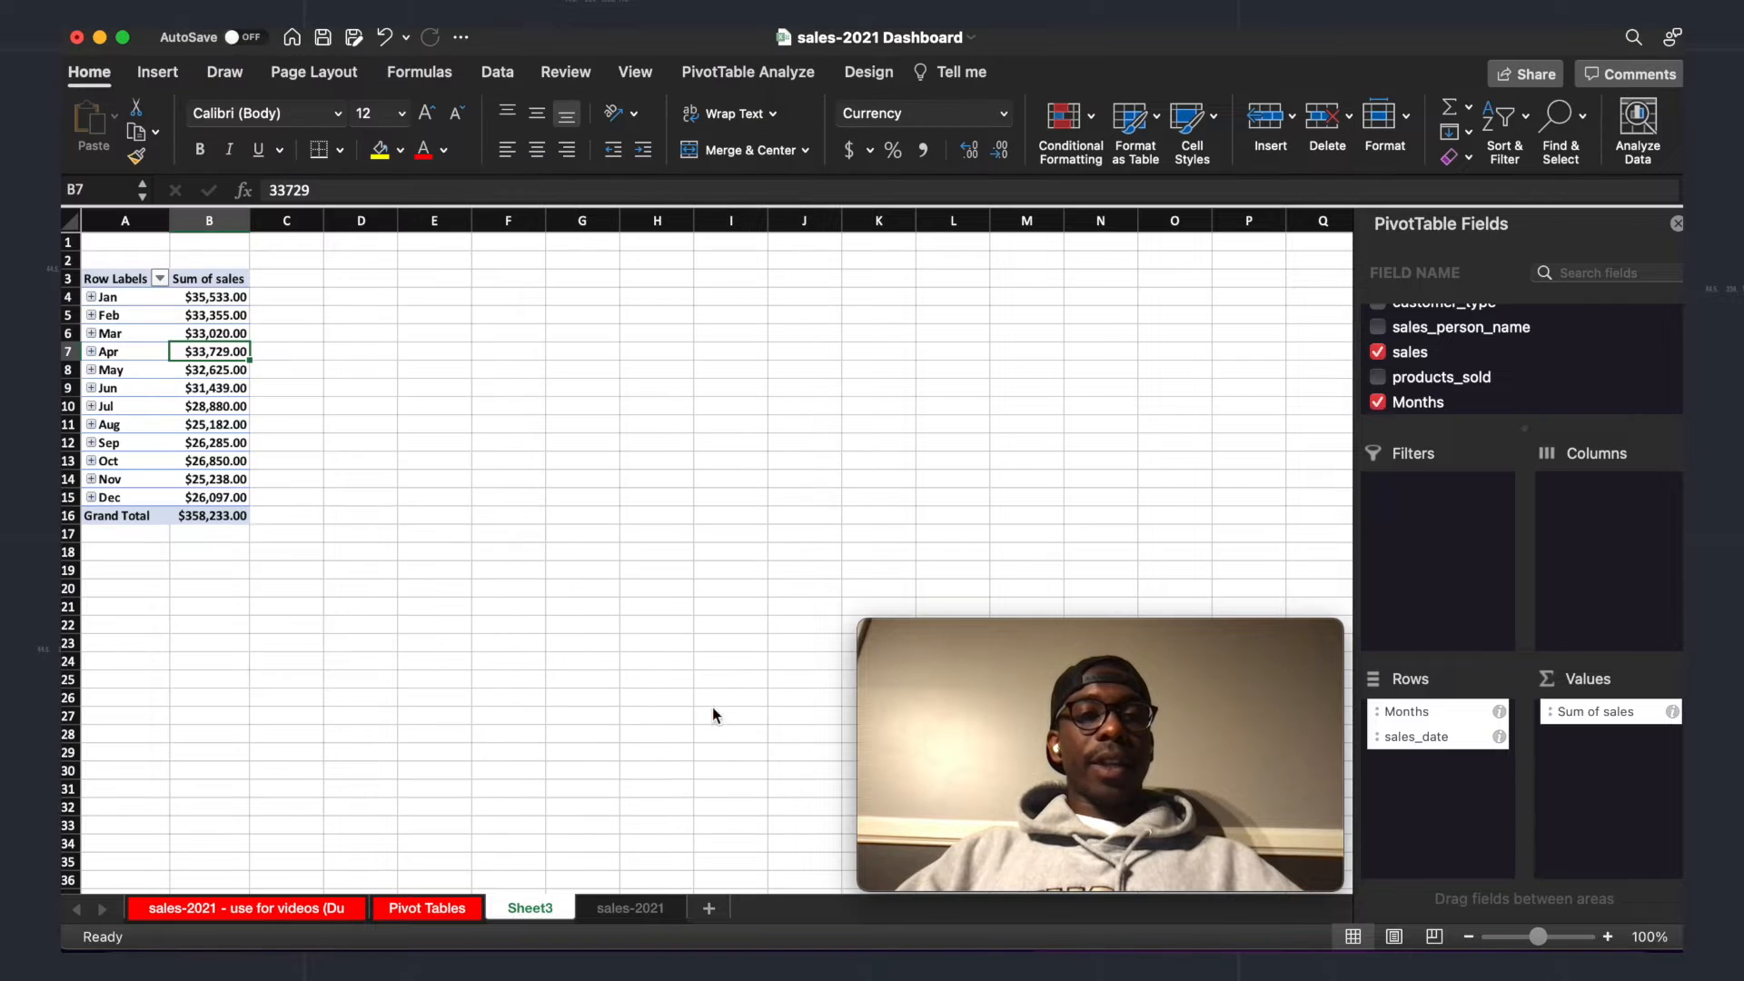
pyautogui.click(383, 378)
pyautogui.click(216, 382)
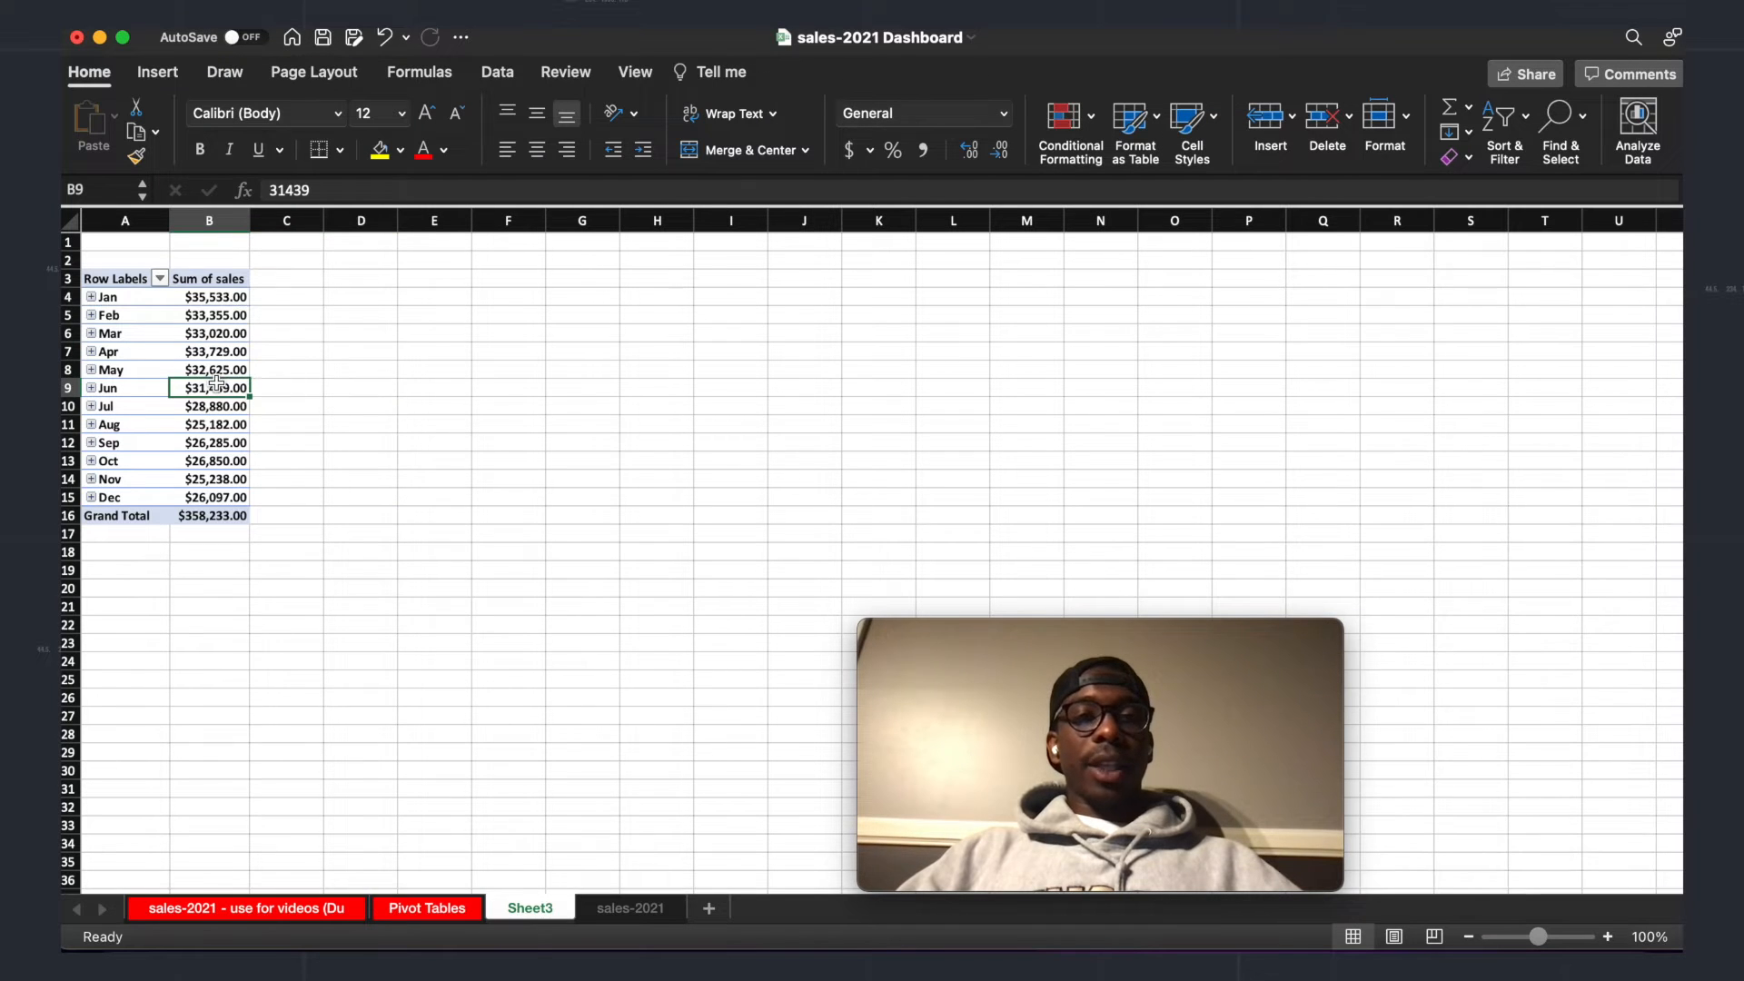
# Step: Add sales_person_name and products_sold as filters of the monthly PivotTable on Sheet3
pyautogui.scroll(-4, 1499, 404)
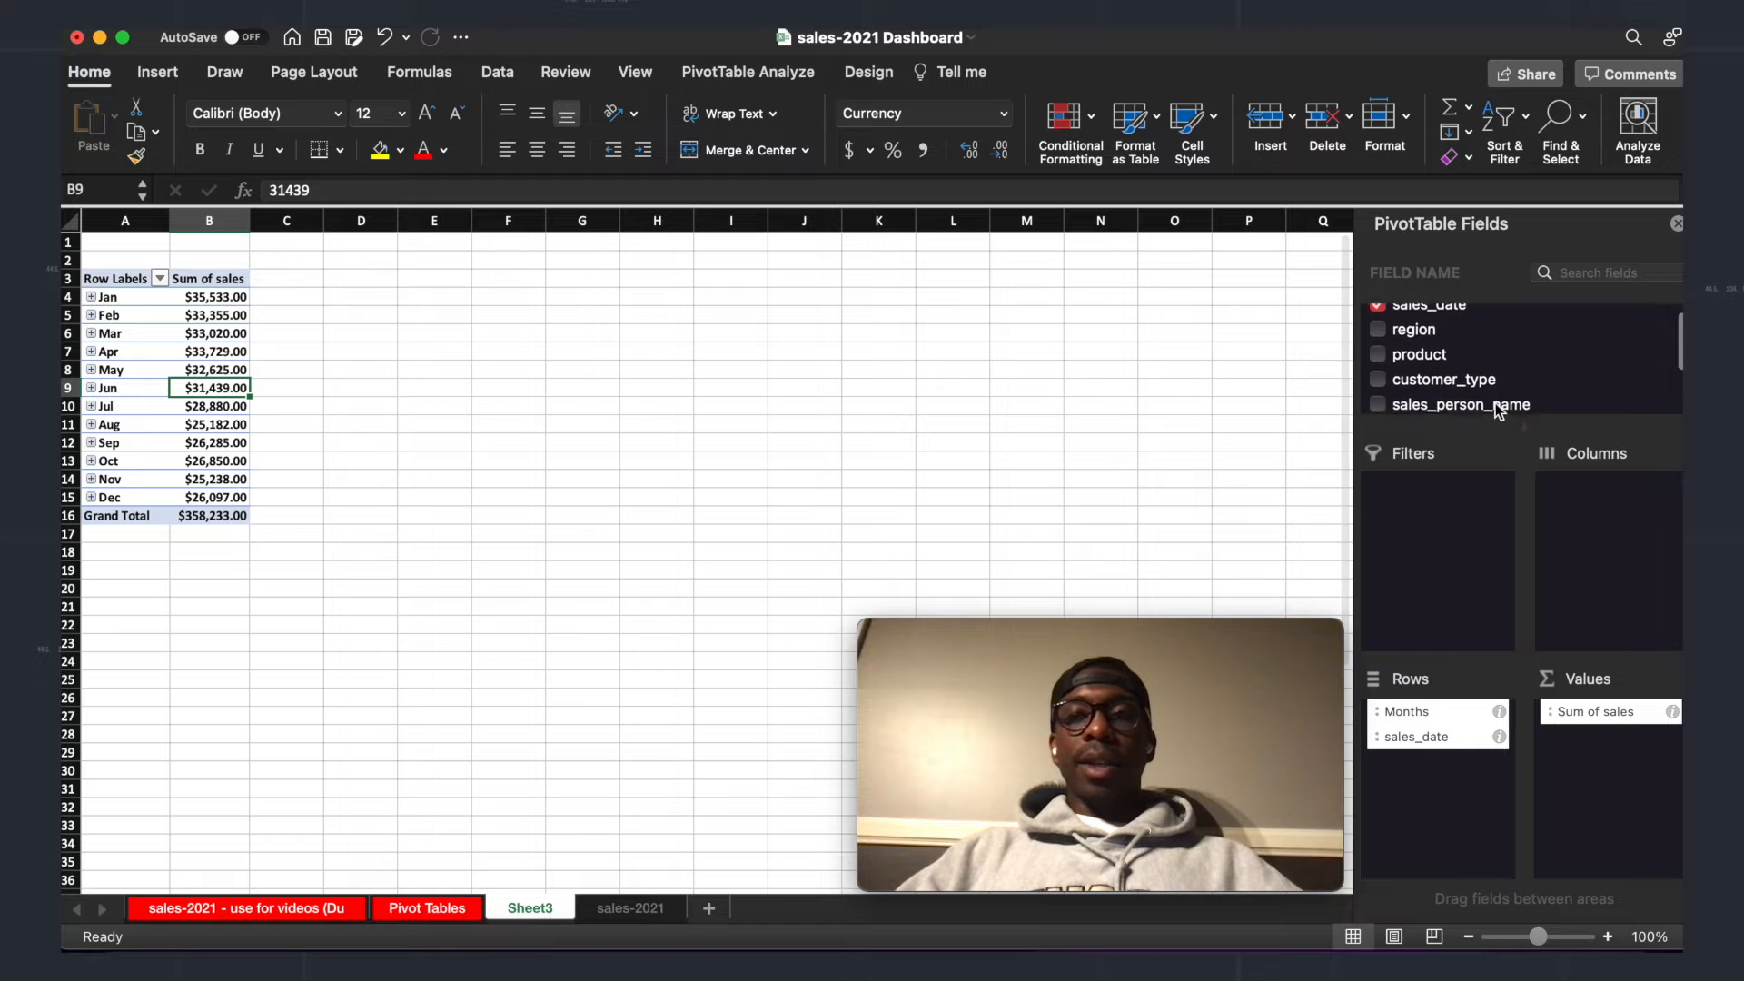
pyautogui.moveTo(1472, 350); pyautogui.dragTo(1440, 490)
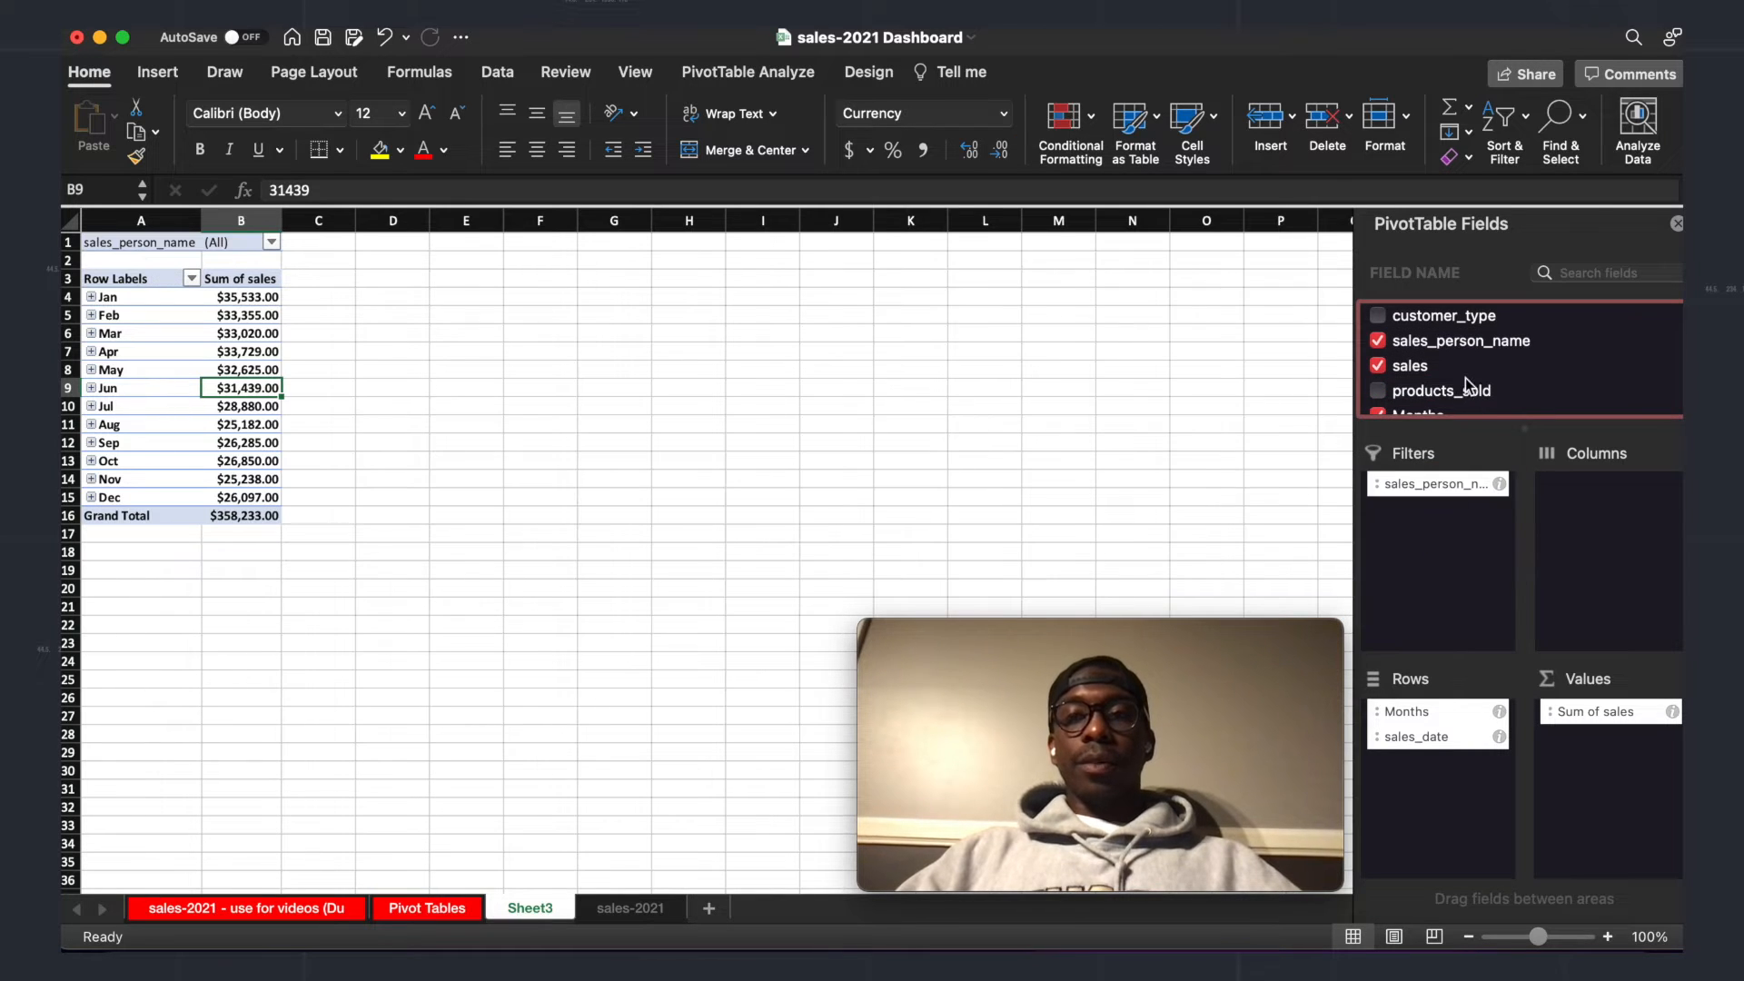
pyautogui.moveTo(1462, 403); pyautogui.dragTo(1443, 534)
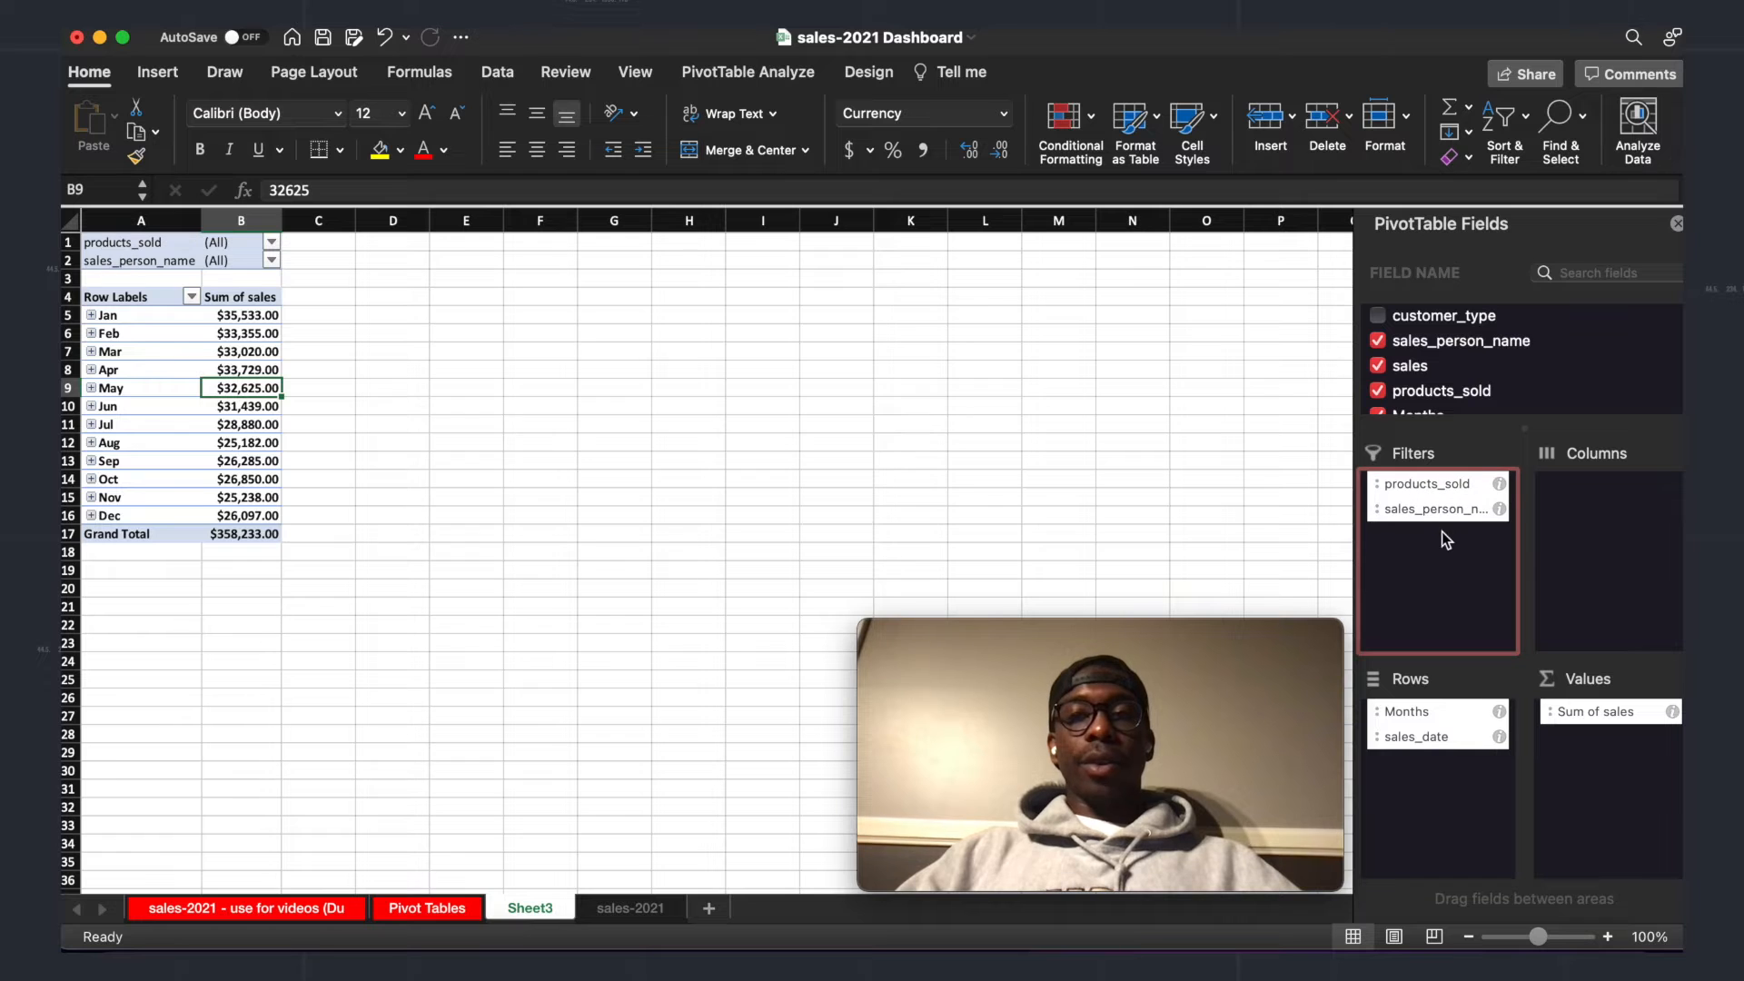
pyautogui.click(541, 352)
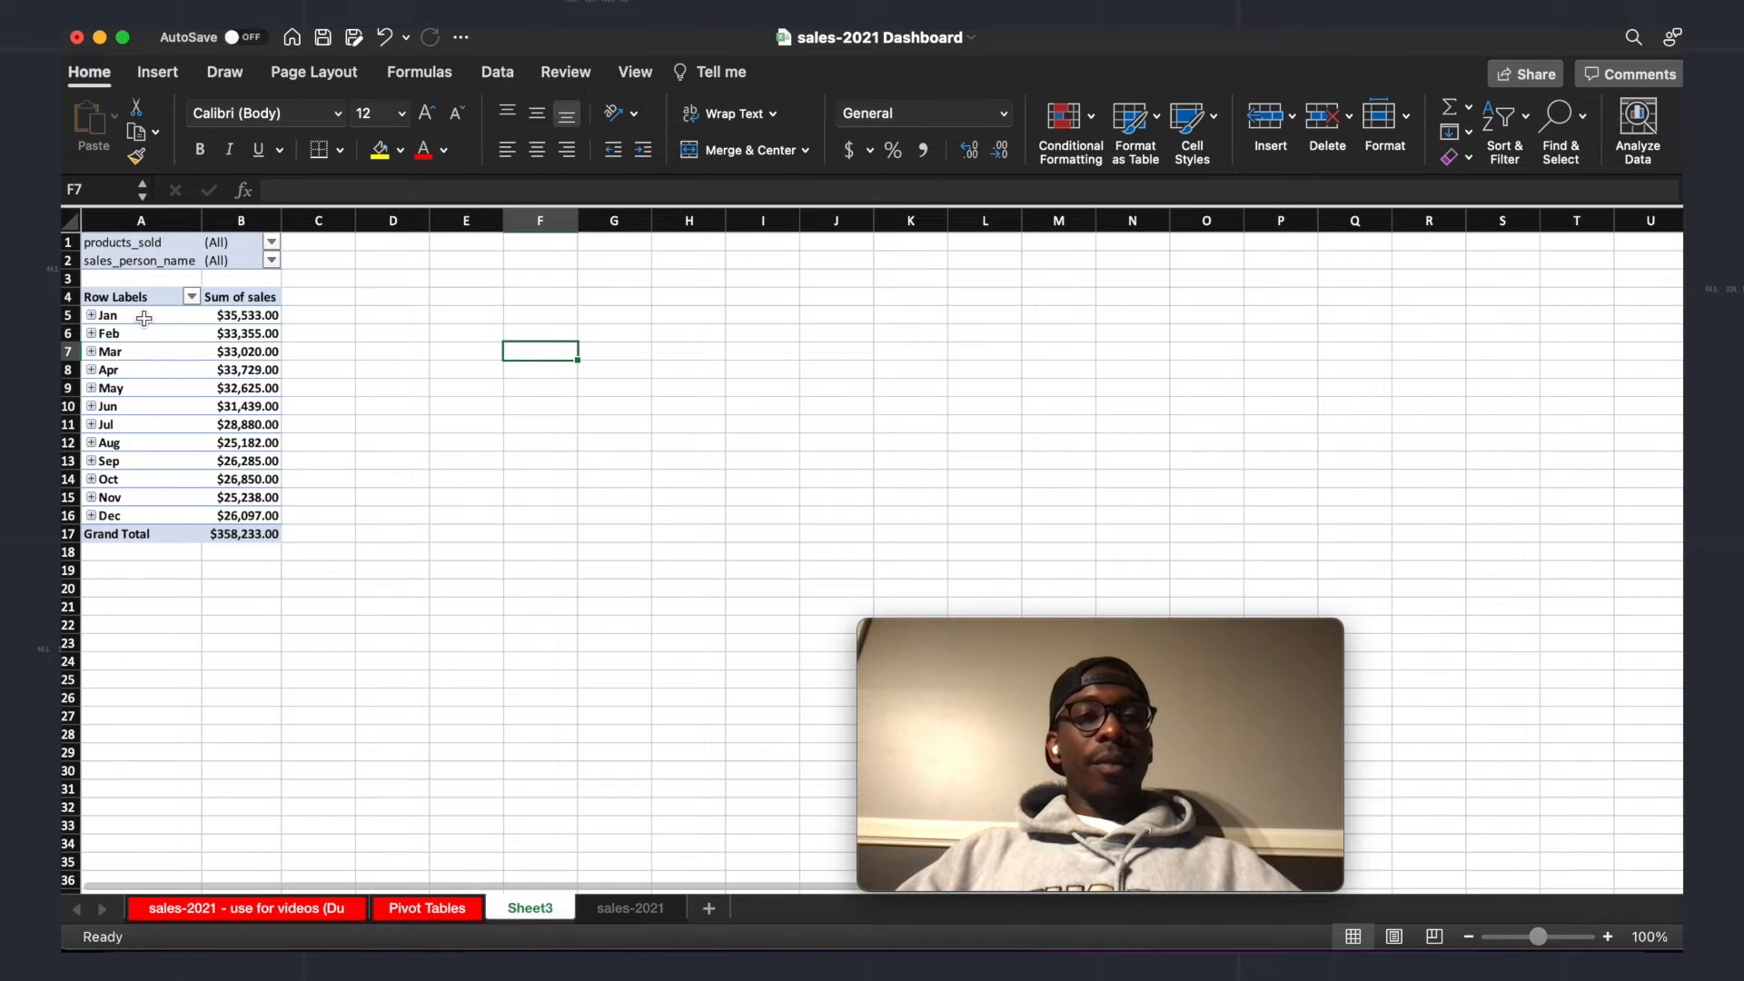
# Step: Examine the month rows and the choices offered by the sales_person_name and products_sold filters
pyautogui.click(146, 364)
pyautogui.click(215, 356)
pyautogui.moveTo(145, 320); pyautogui.dragTo(137, 515)
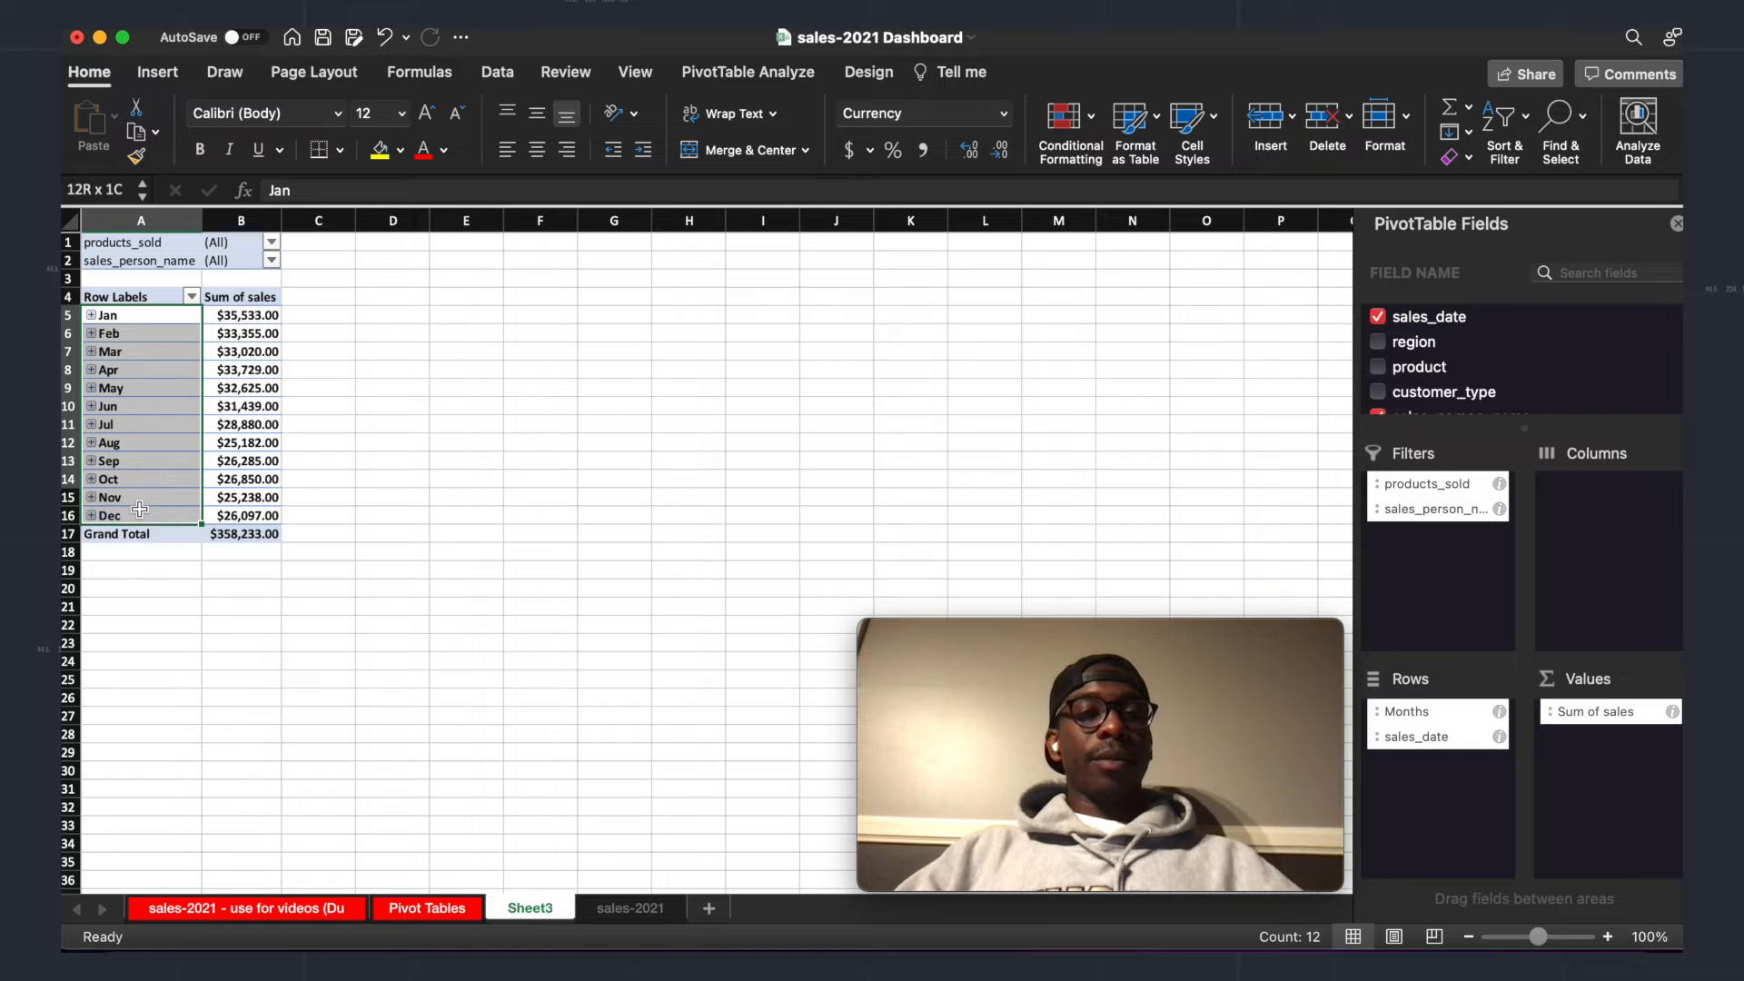
pyautogui.click(272, 264)
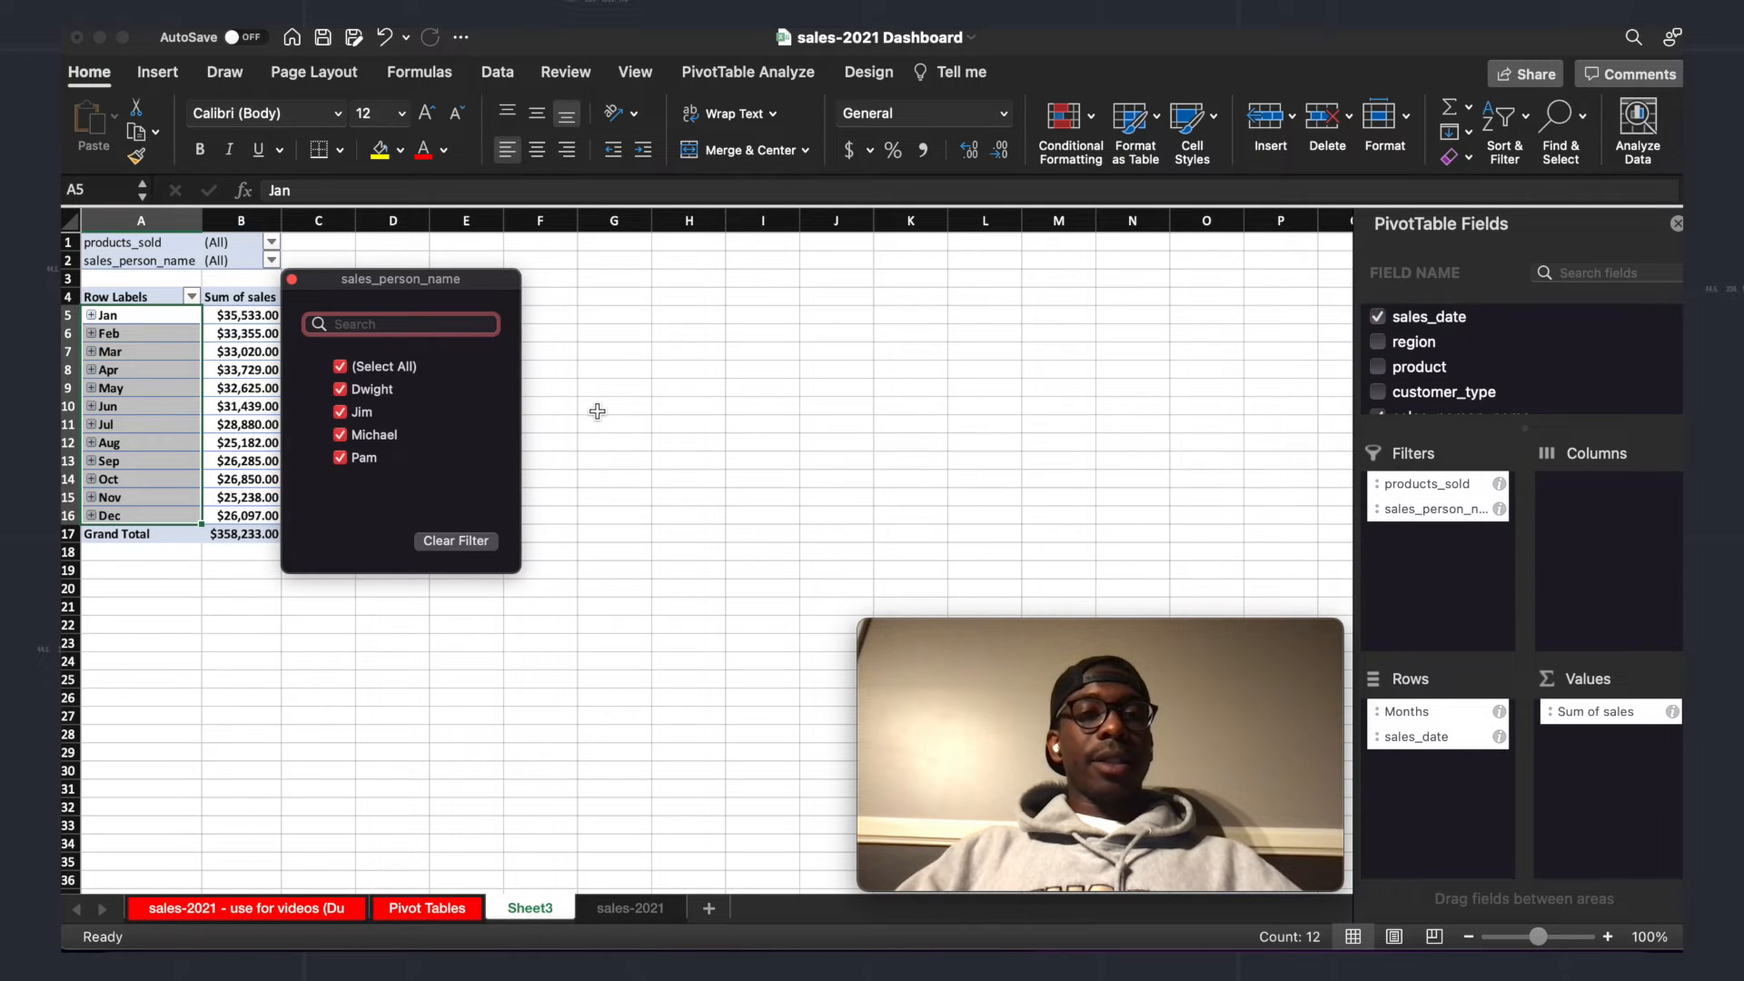
pyautogui.click(592, 415)
pyautogui.click(272, 245)
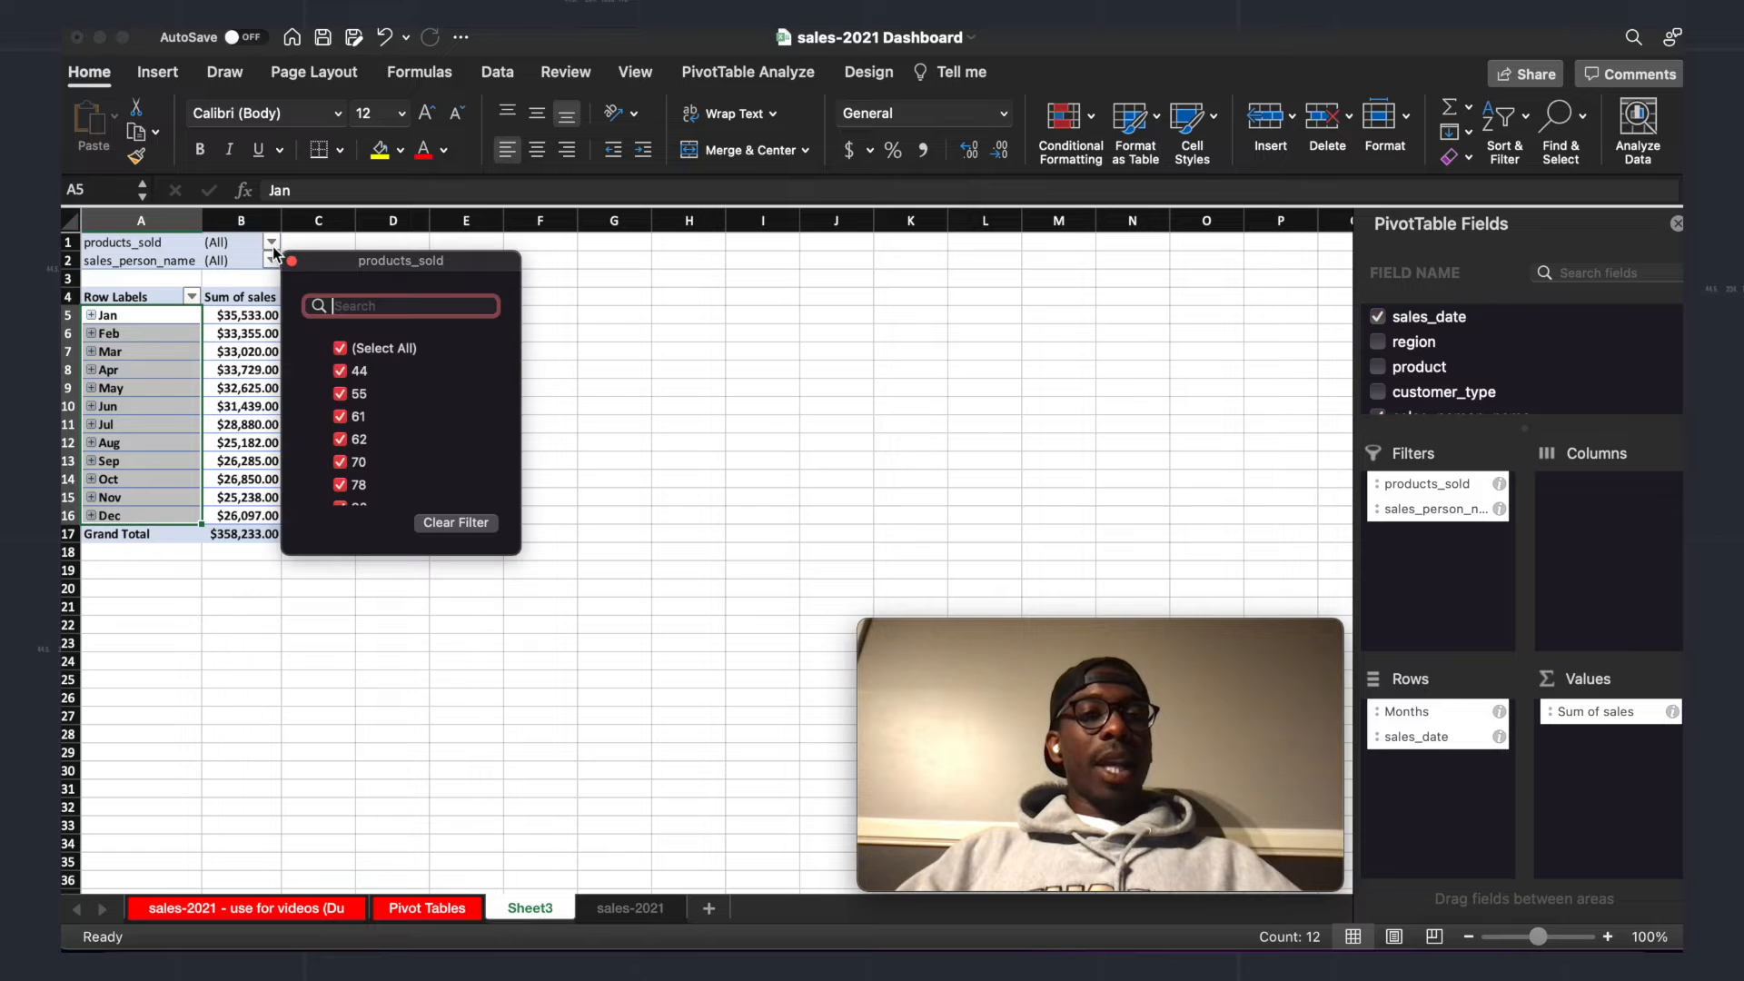
pyautogui.click(577, 363)
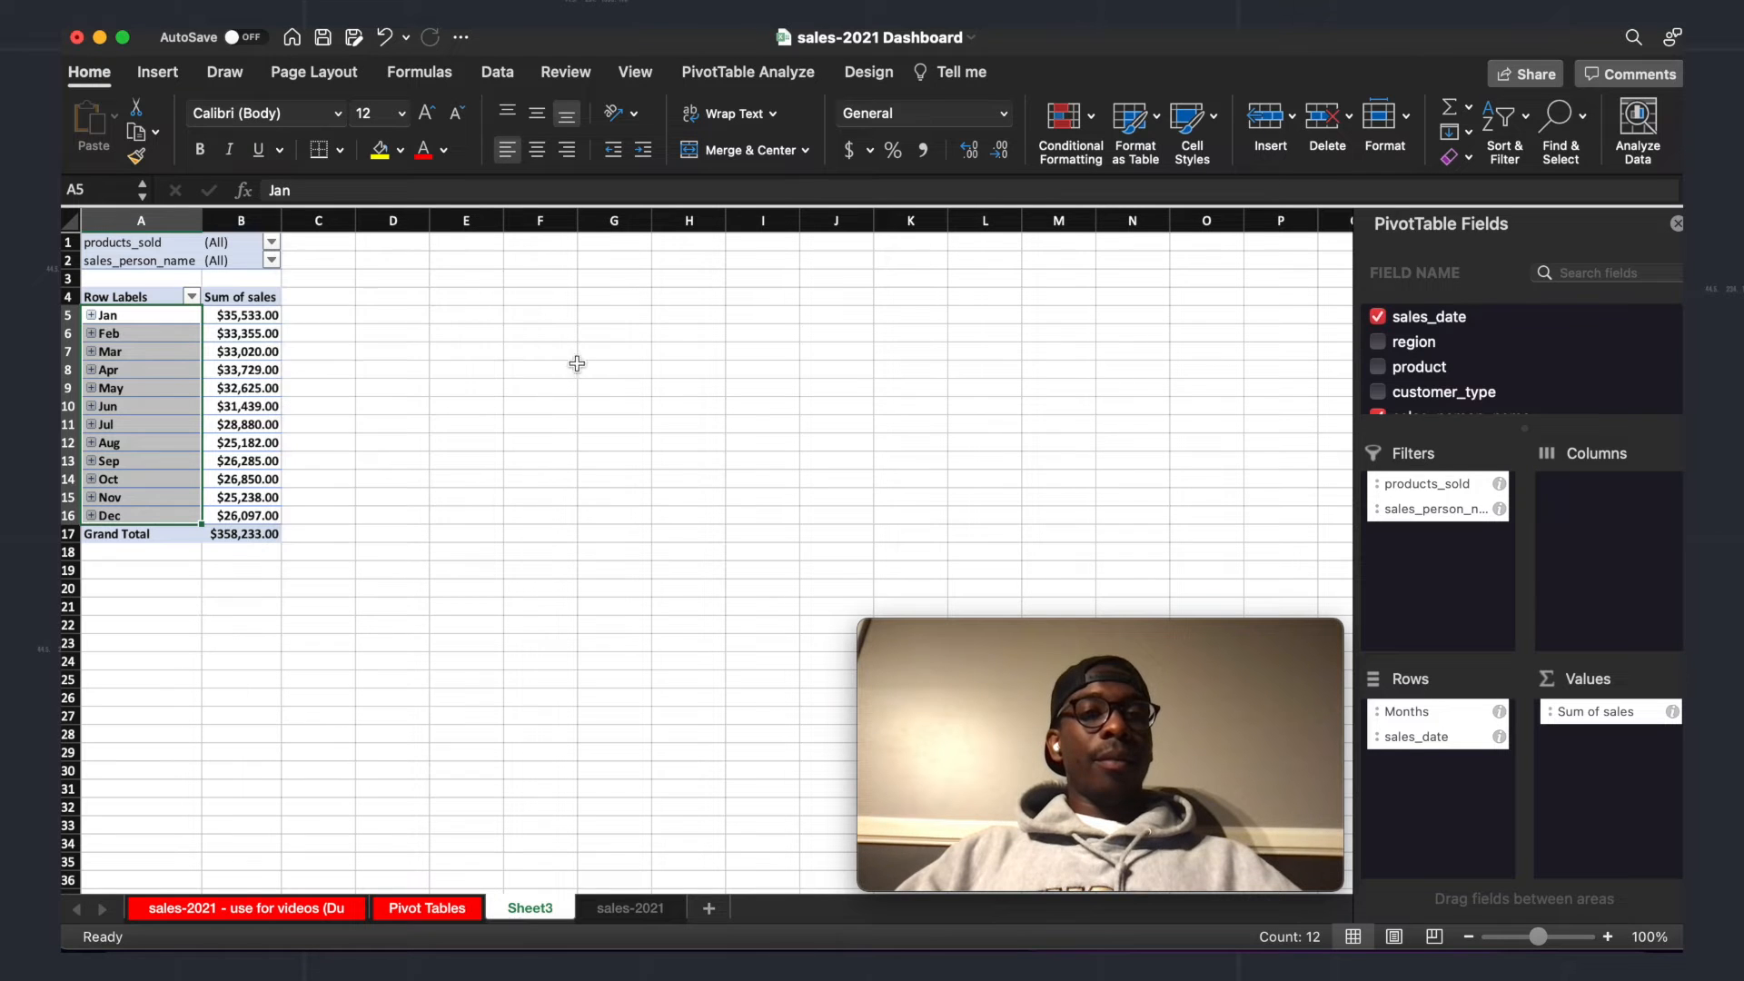
pyautogui.click(273, 241)
pyautogui.click(811, 407)
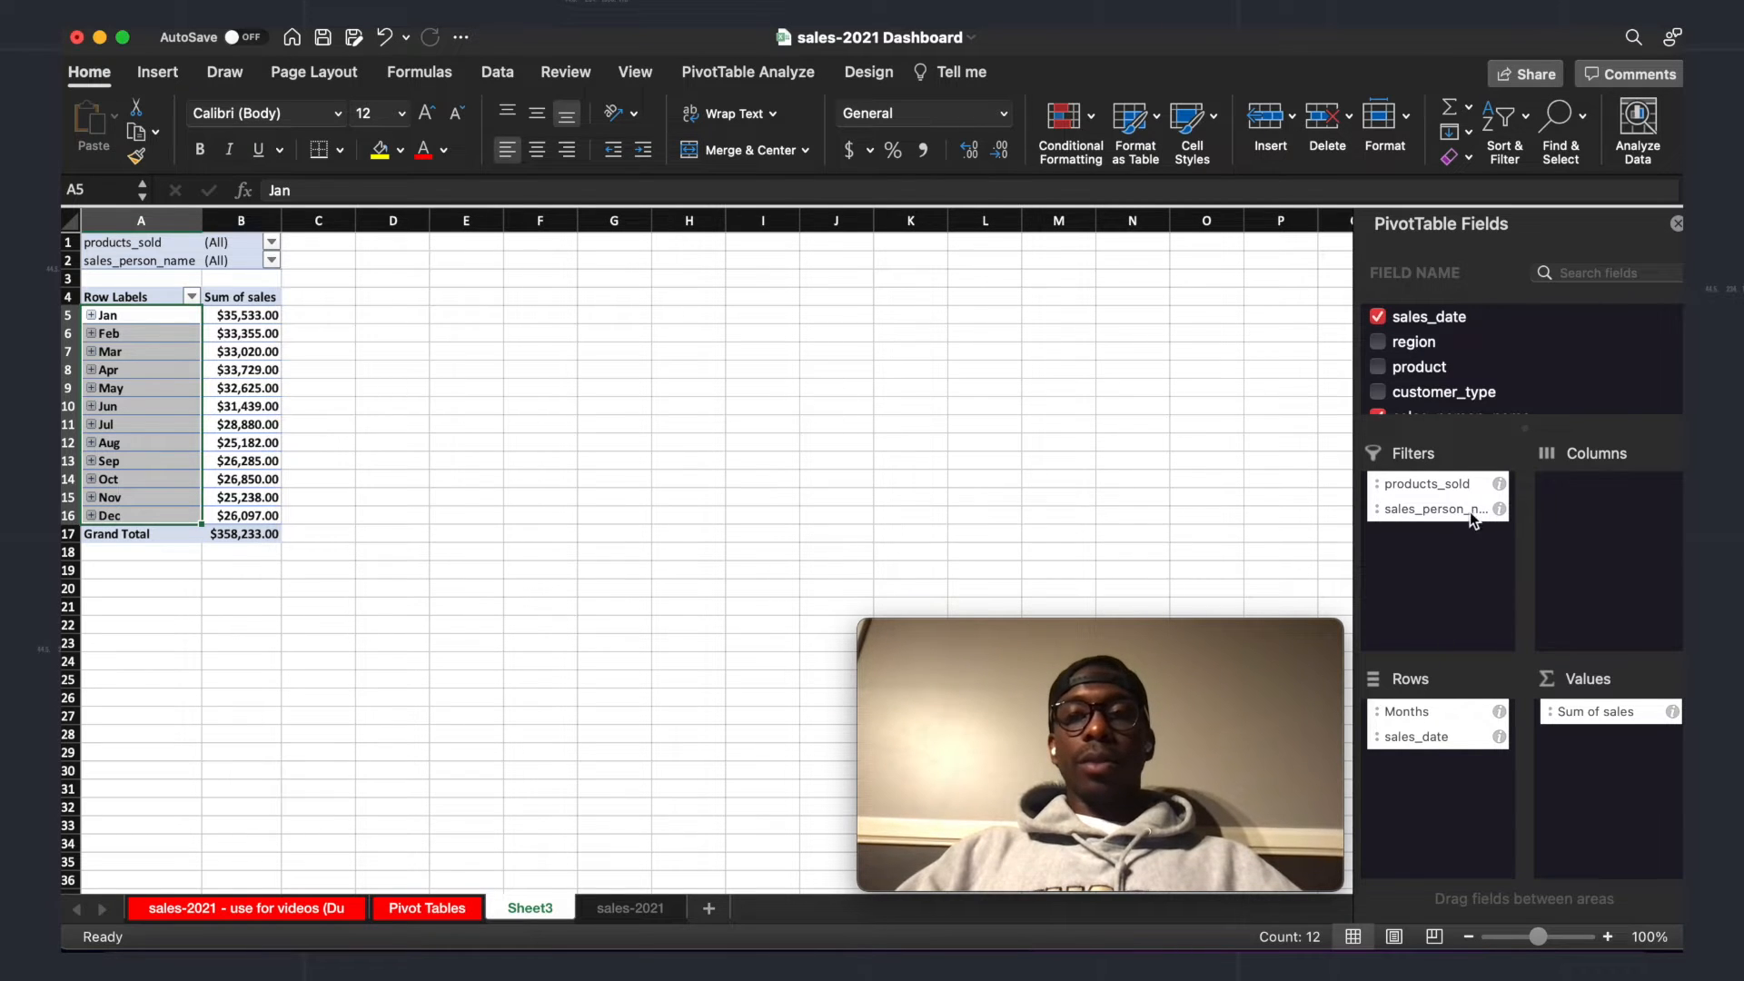
# Step: Replace the products_sold filter with product, and check the choices it offers
pyautogui.moveTo(1457, 485); pyautogui.dragTo(1418, 529)
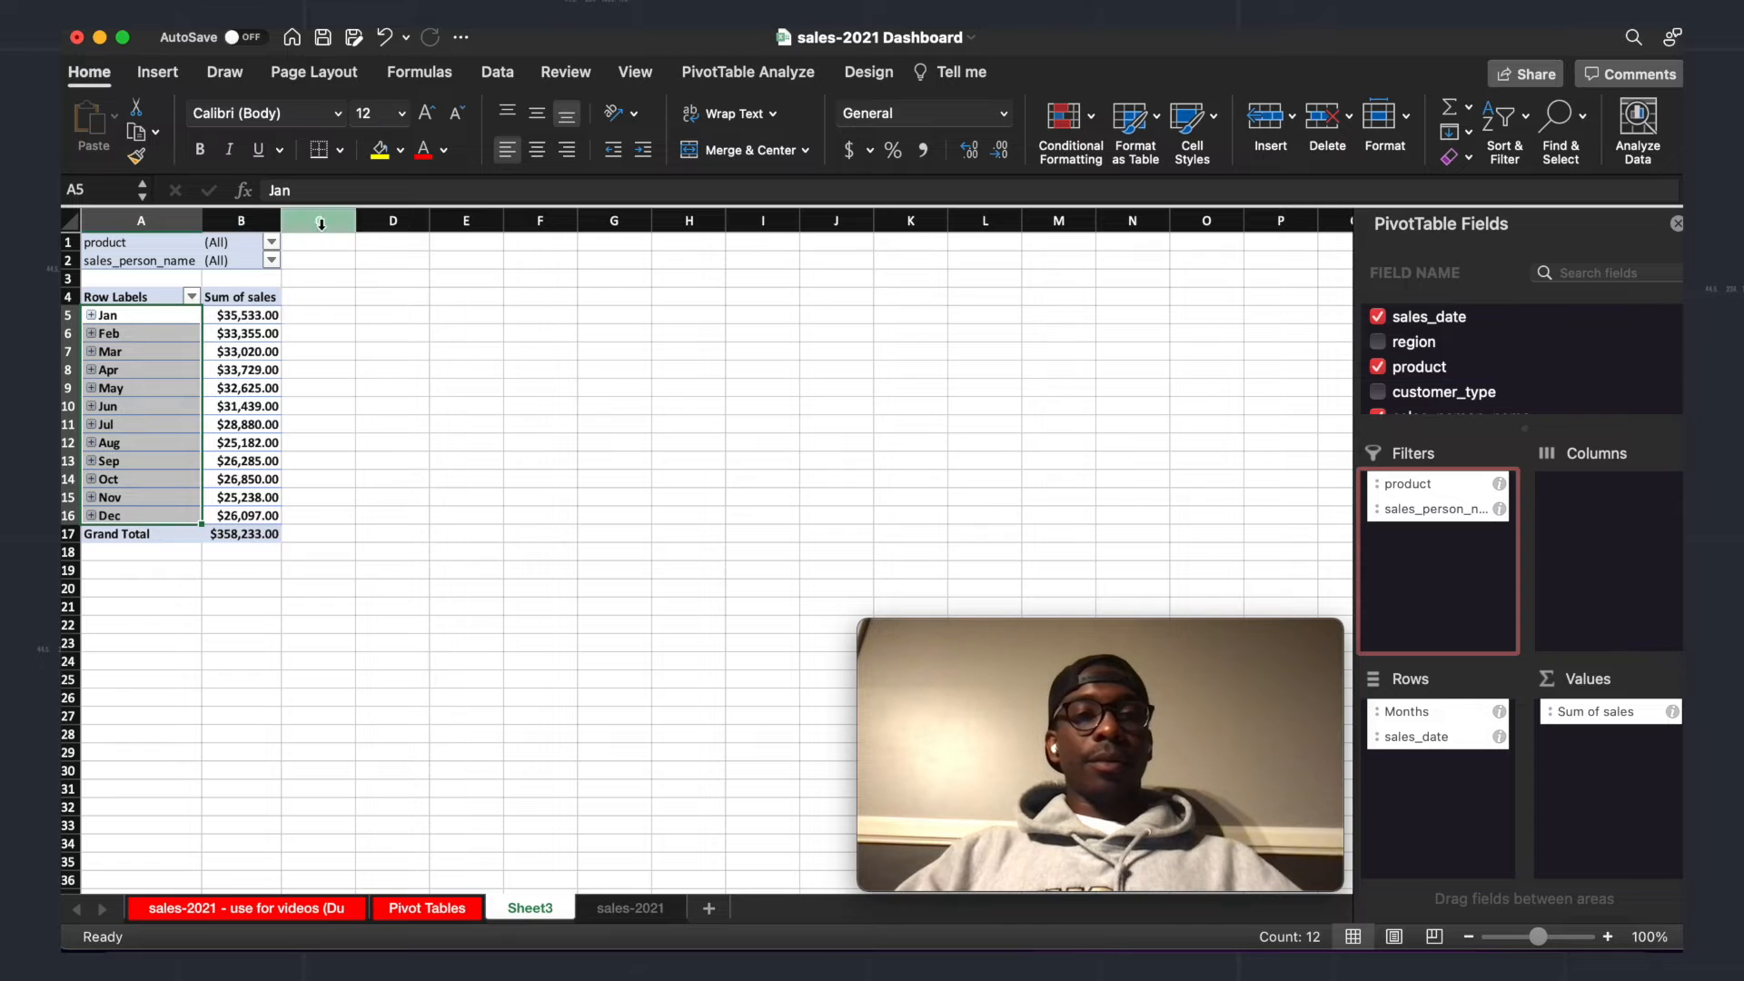
pyautogui.click(273, 243)
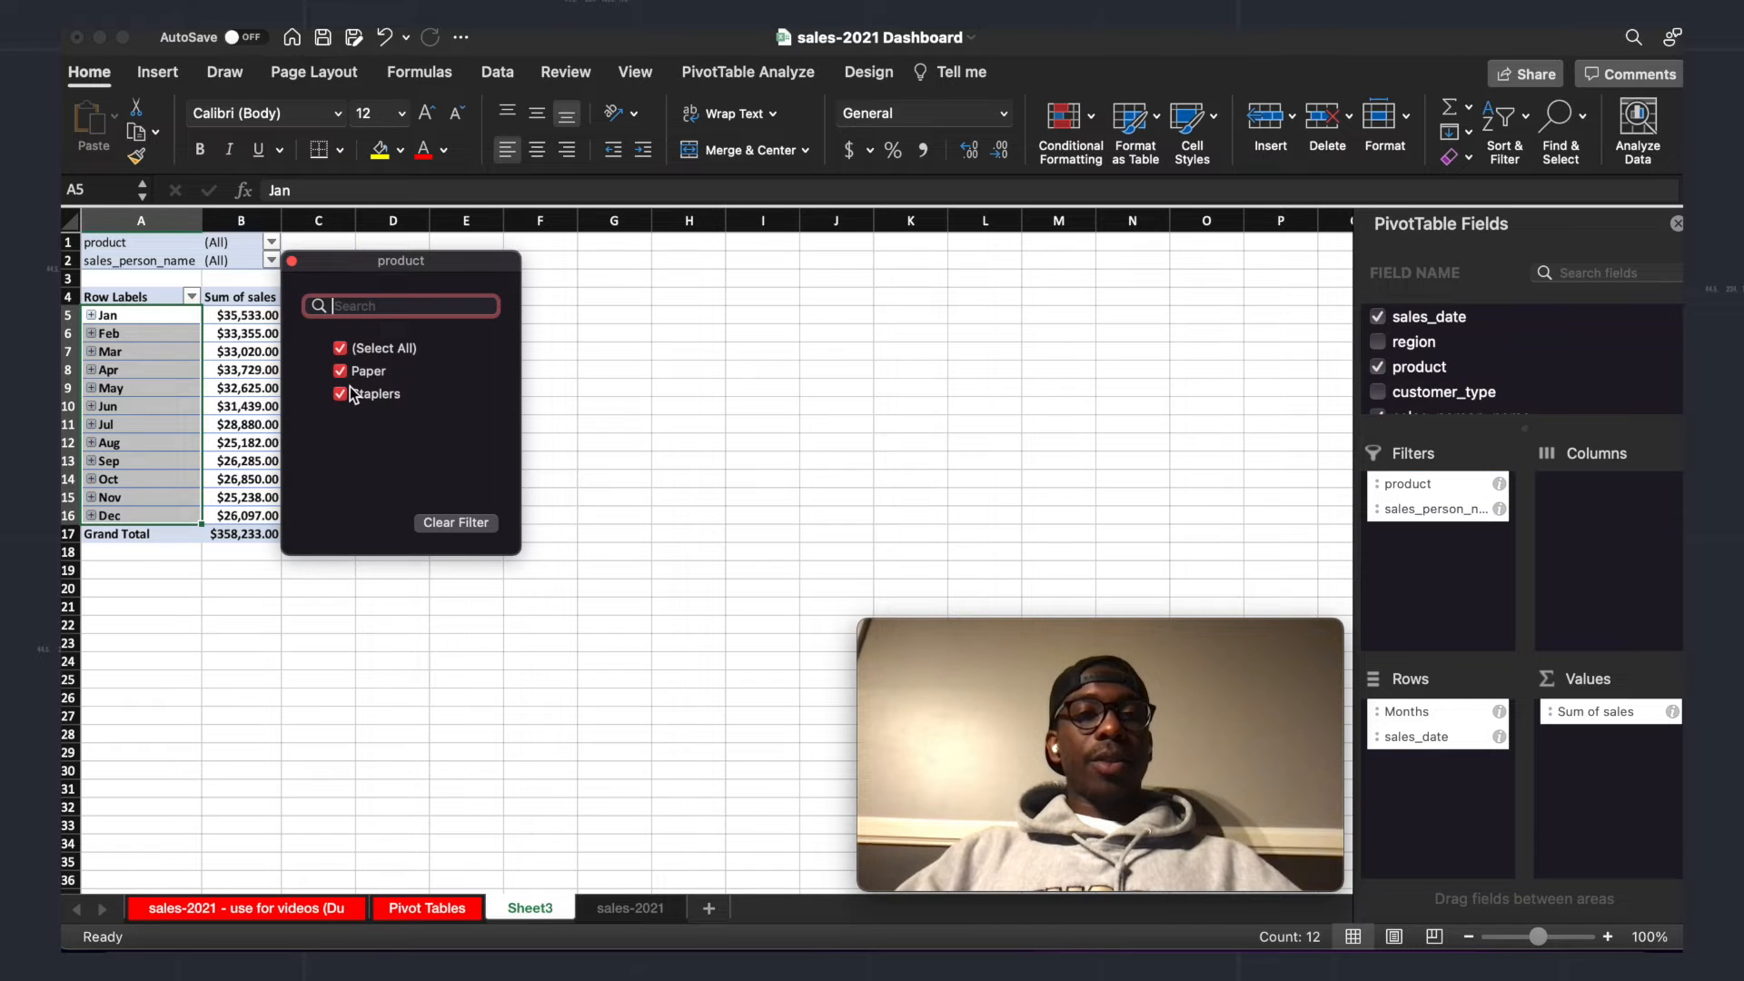
pyautogui.click(789, 431)
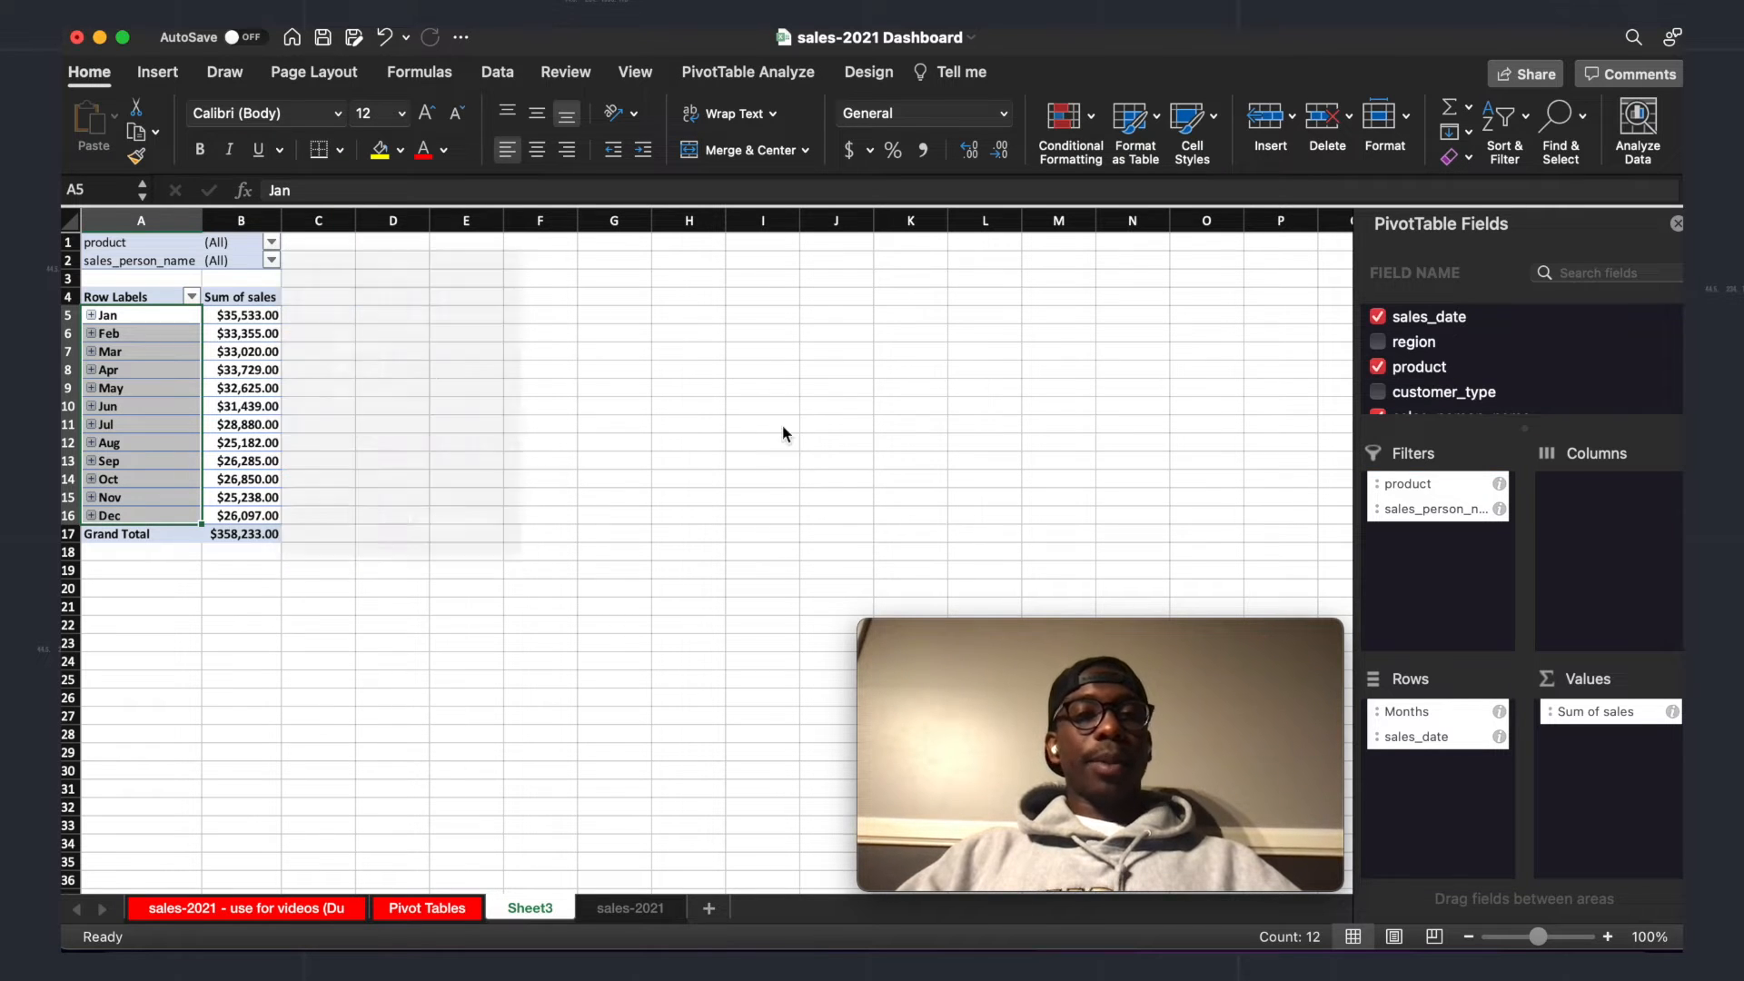
pyautogui.click(404, 491)
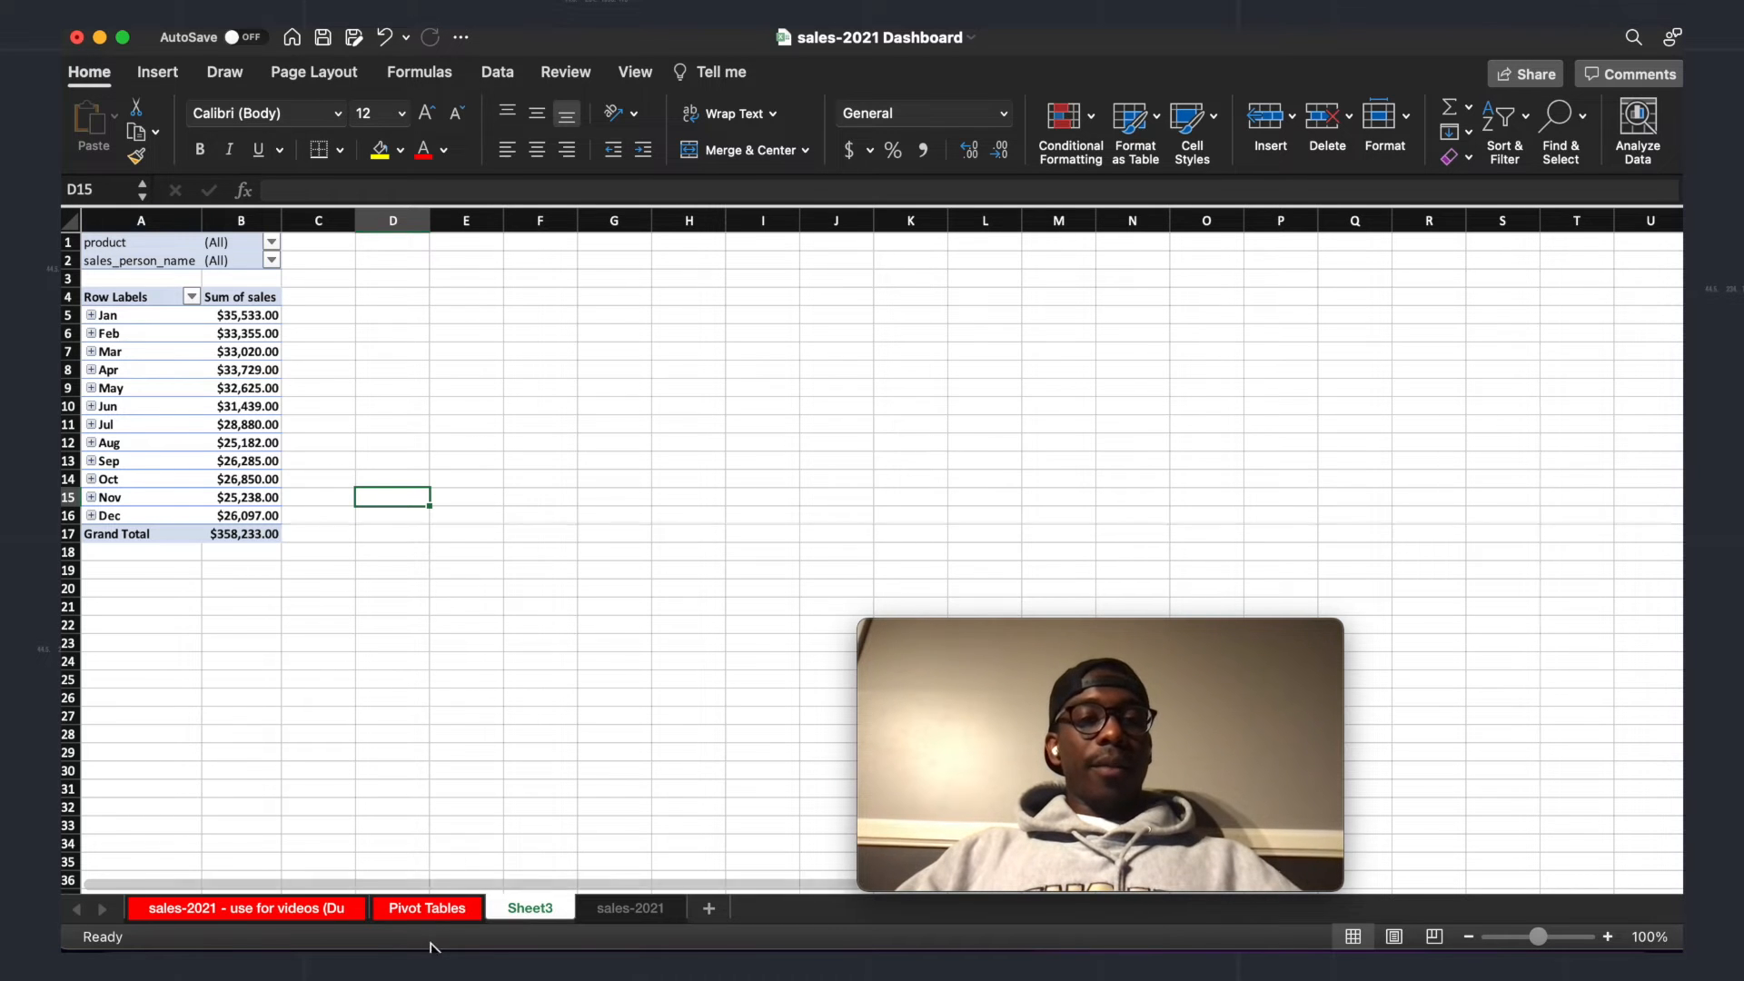
# Step: Review the finished PivotTables on the Pivot Tables sheet and the charts on the finished dashboard sheet, and return to Sheet3
pyautogui.click(429, 911)
pyautogui.scroll(-3, 404, 589)
pyautogui.scroll(5, 401, 588)
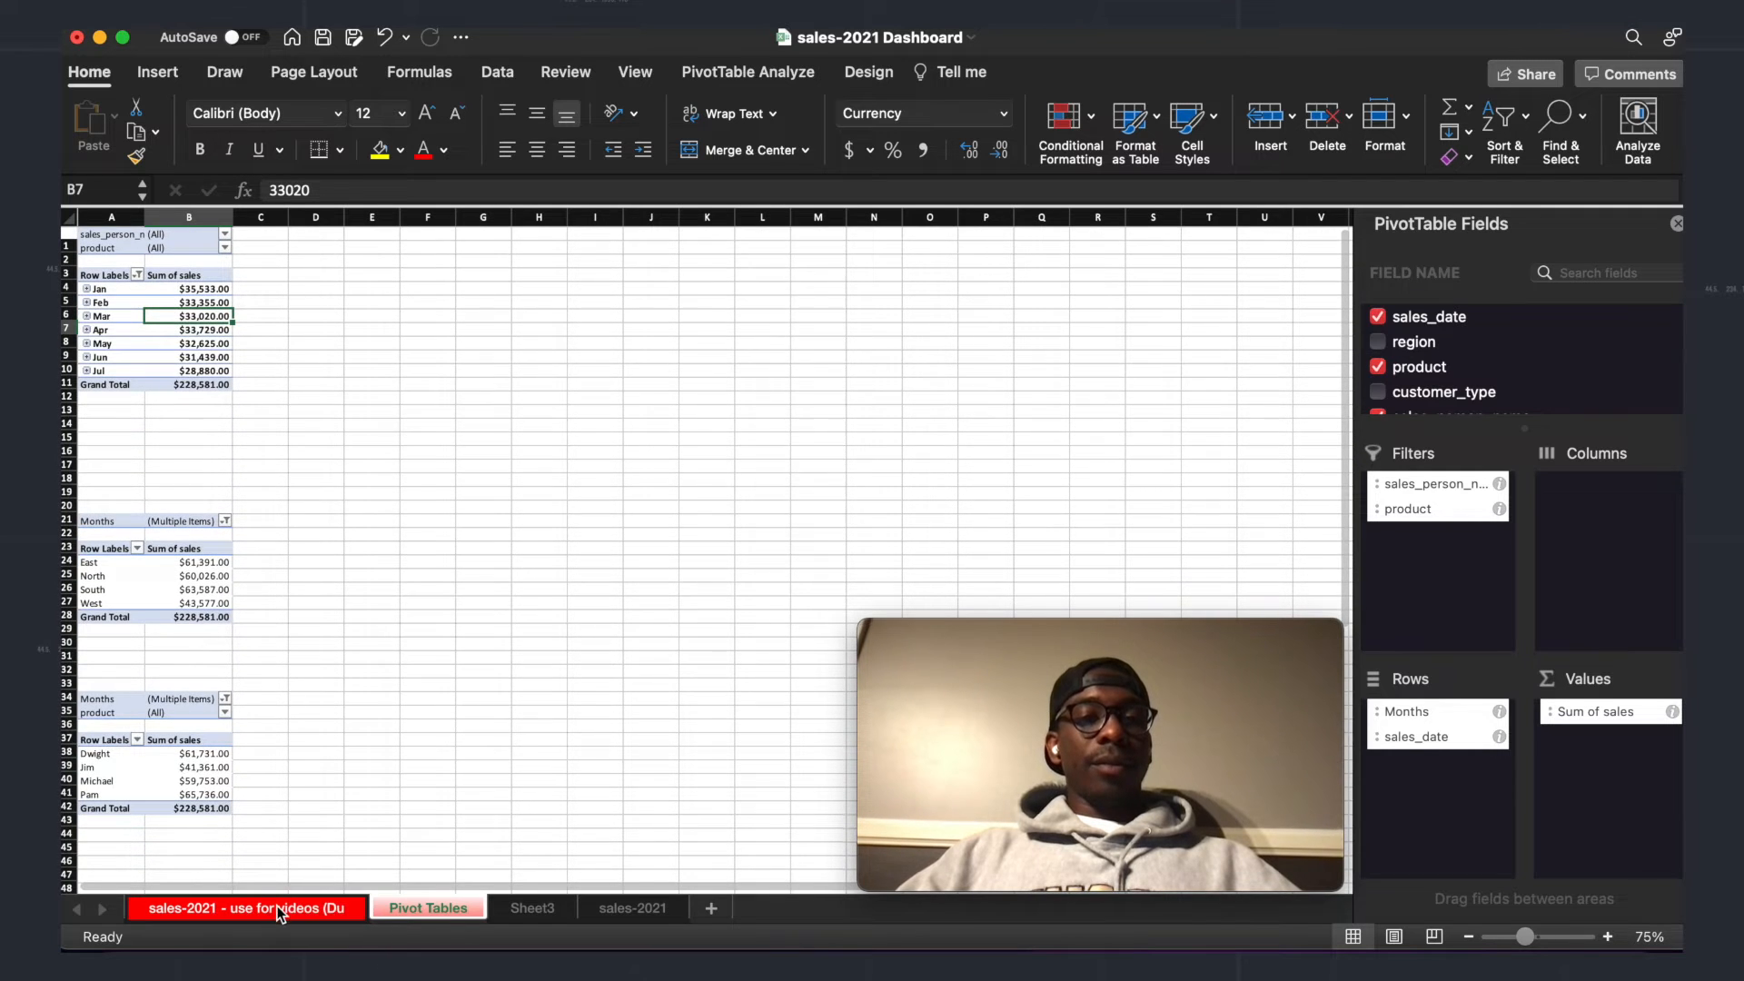
pyautogui.click(247, 908)
pyautogui.scroll(-3, 679, 455)
pyautogui.scroll(3, 499, 443)
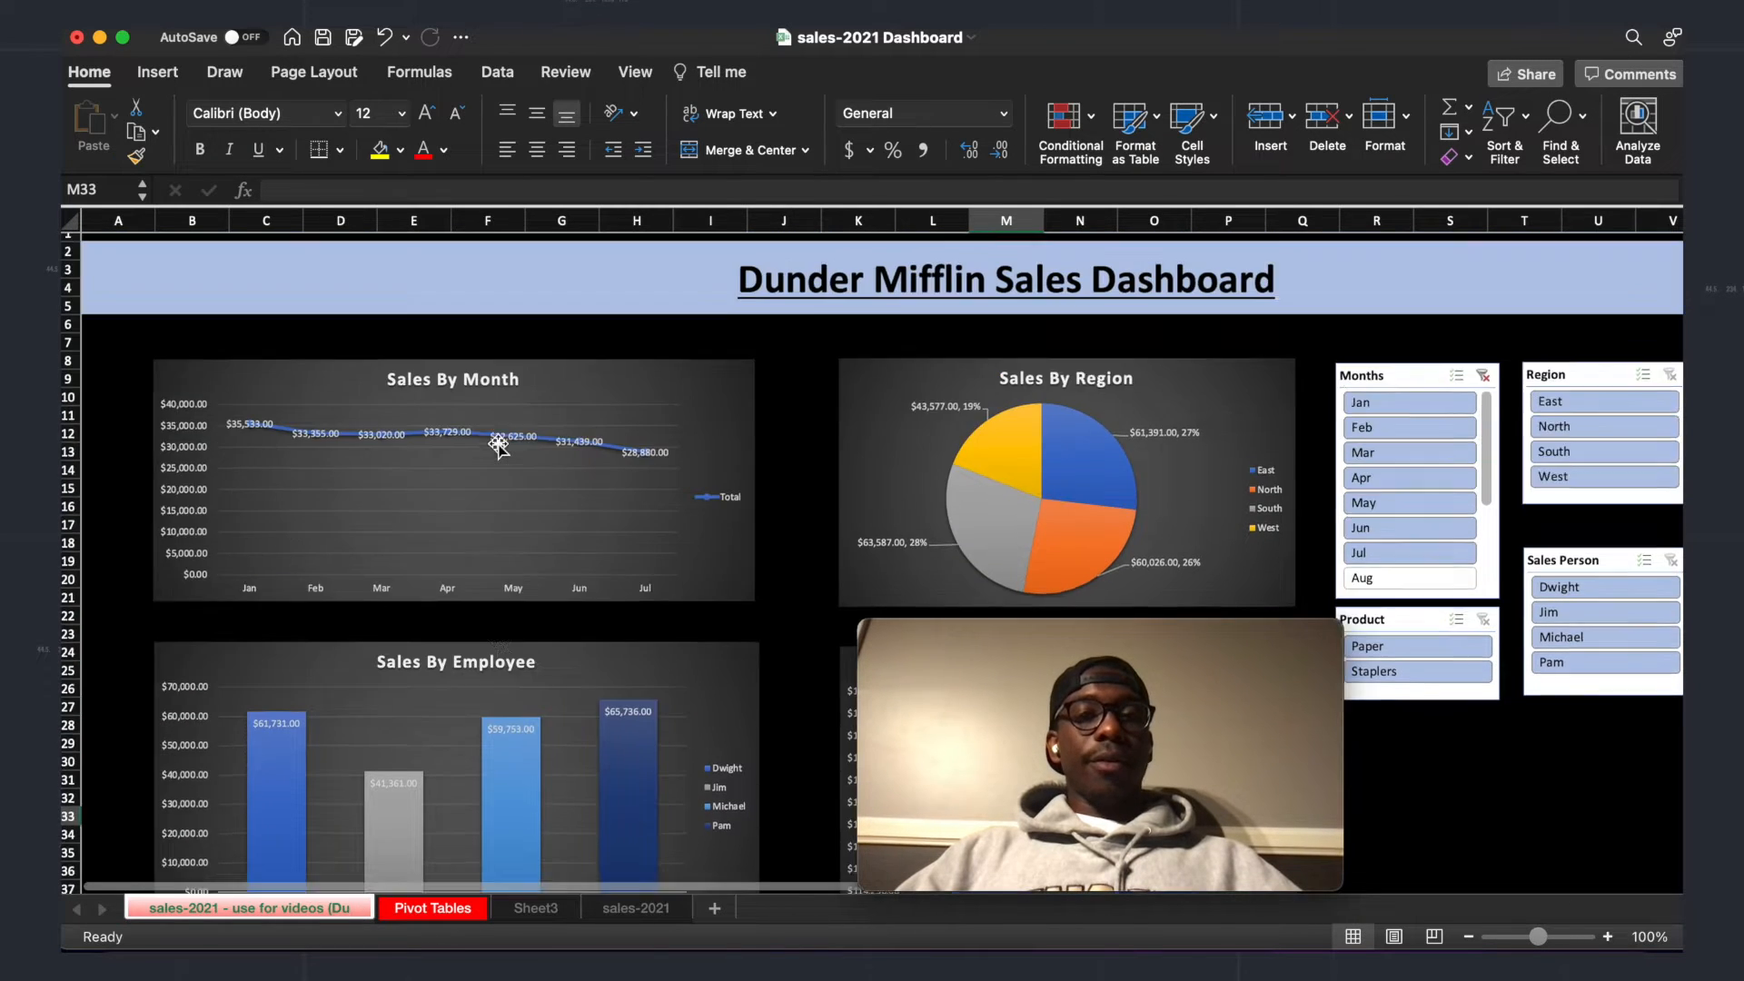
pyautogui.click(536, 909)
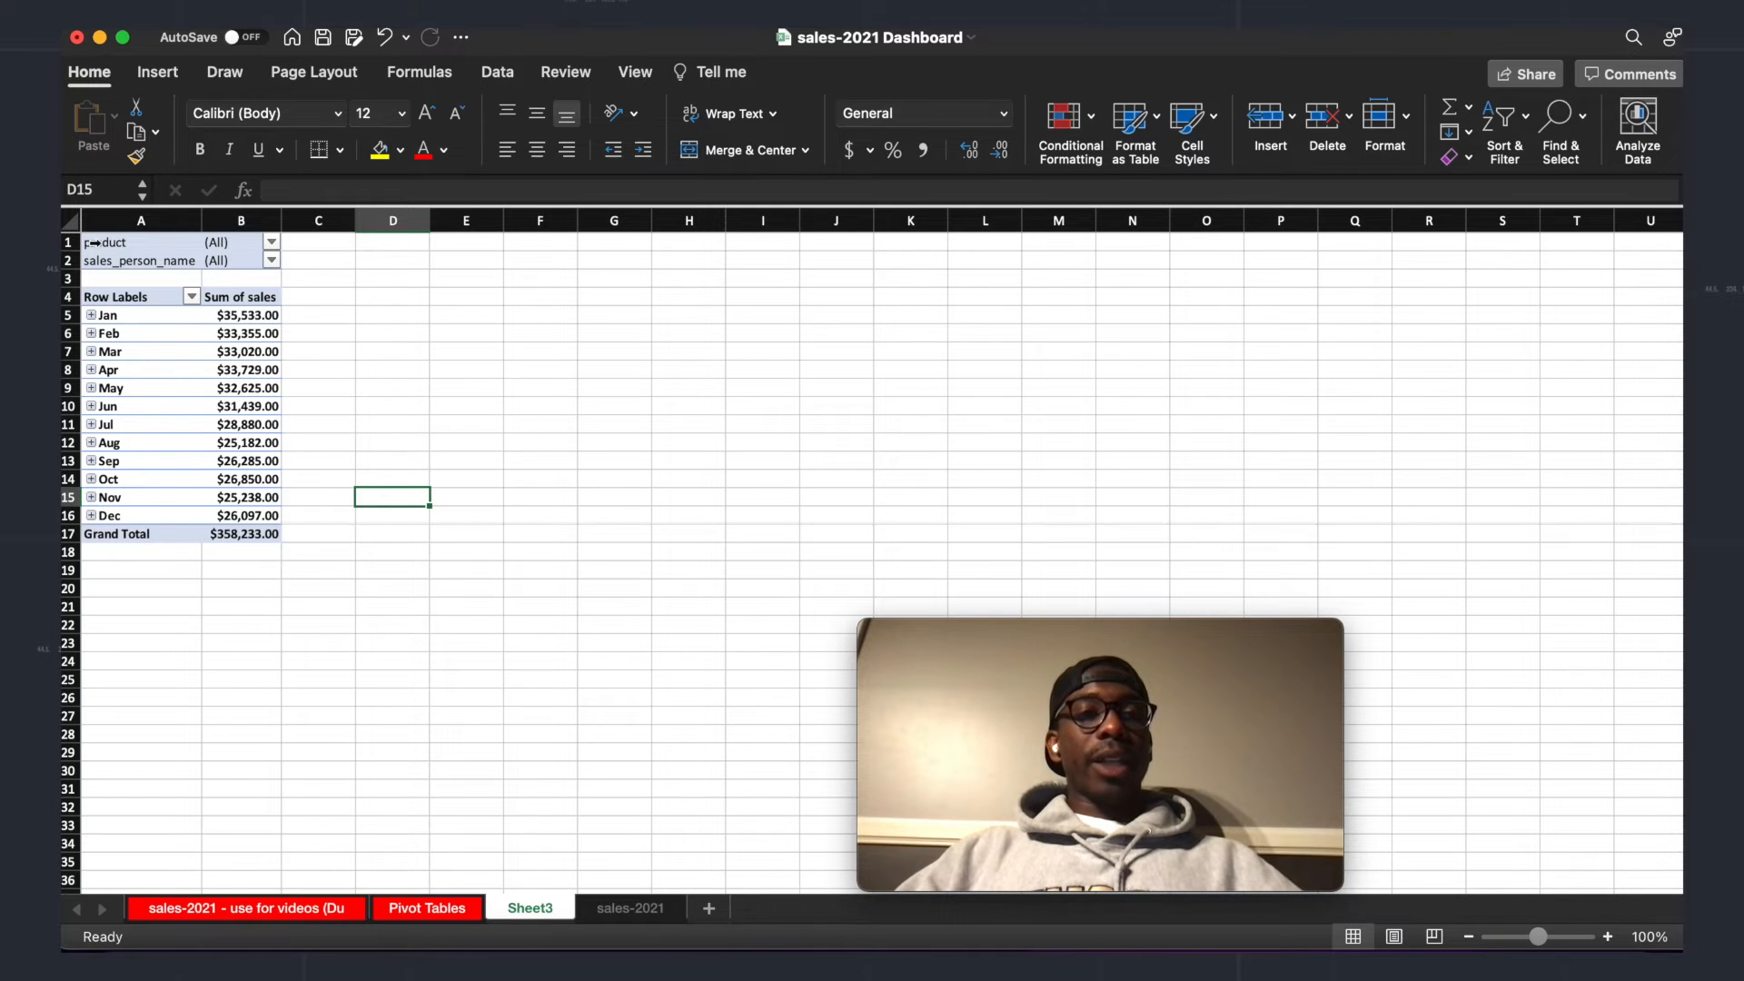
# Step: Copy the whole monthly PivotTable, filters included, and paste it below starting at cell A22
pyautogui.moveTo(90, 242); pyautogui.dragTo(266, 537)
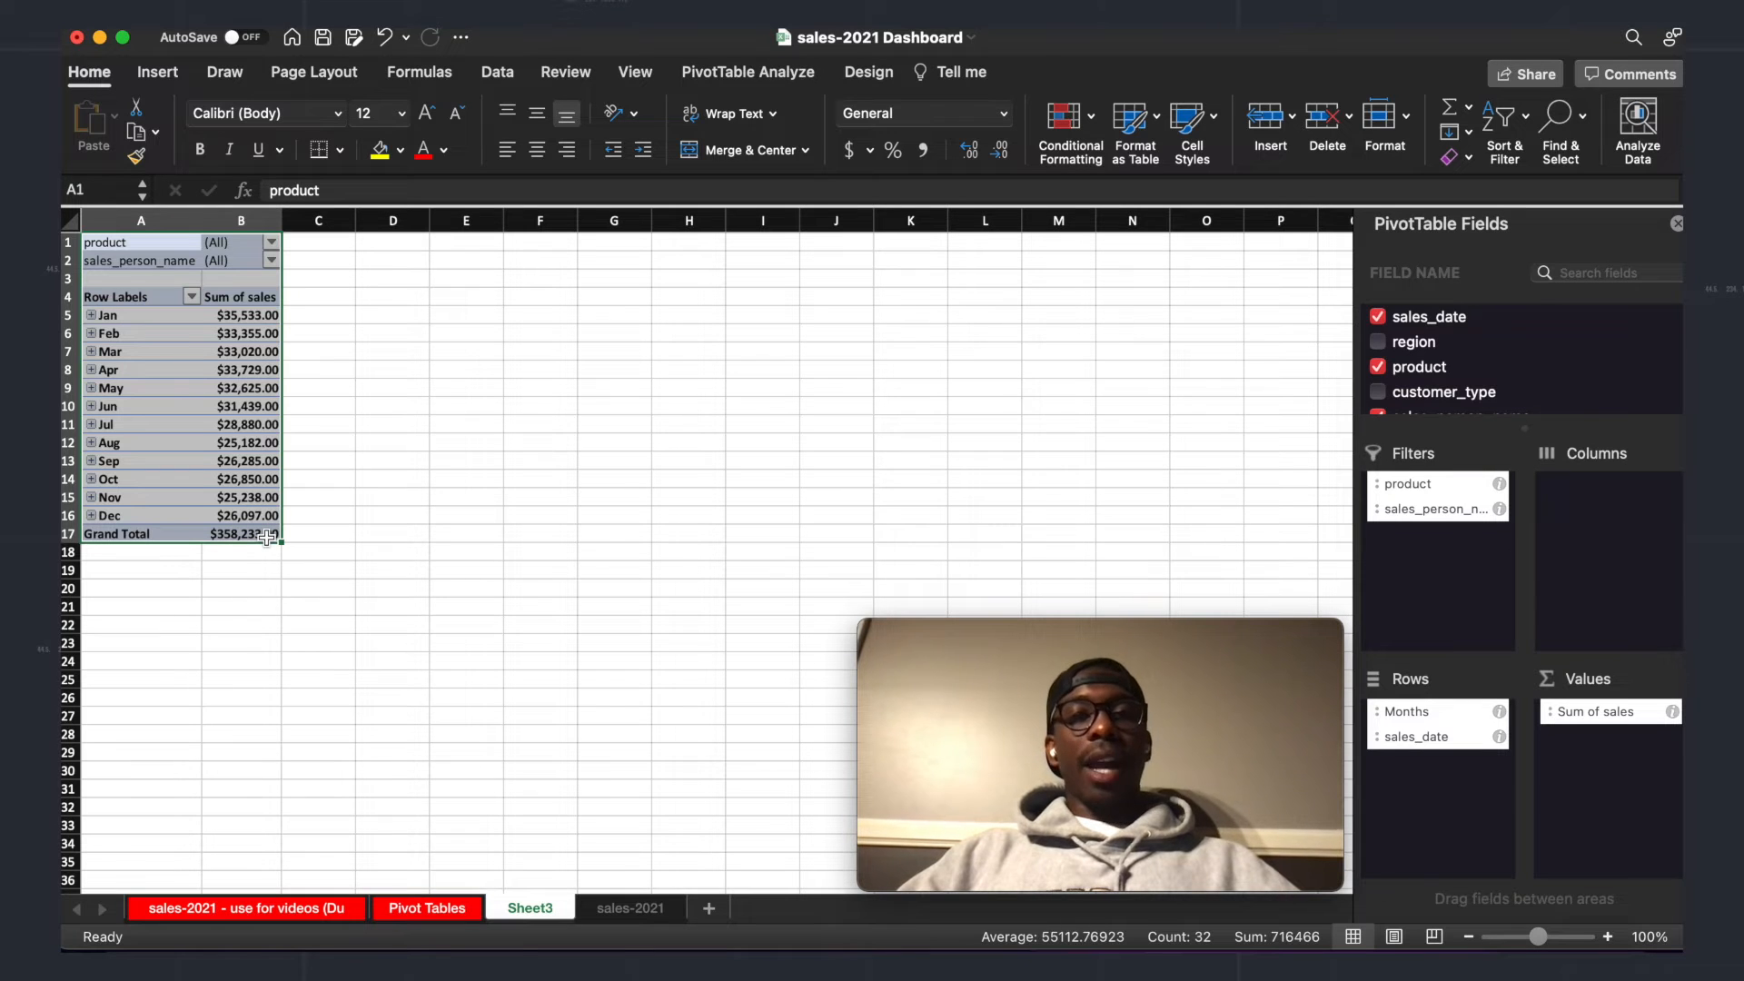
pyautogui.press('super+c')
pyautogui.click(100, 627)
pyautogui.press('super+v')
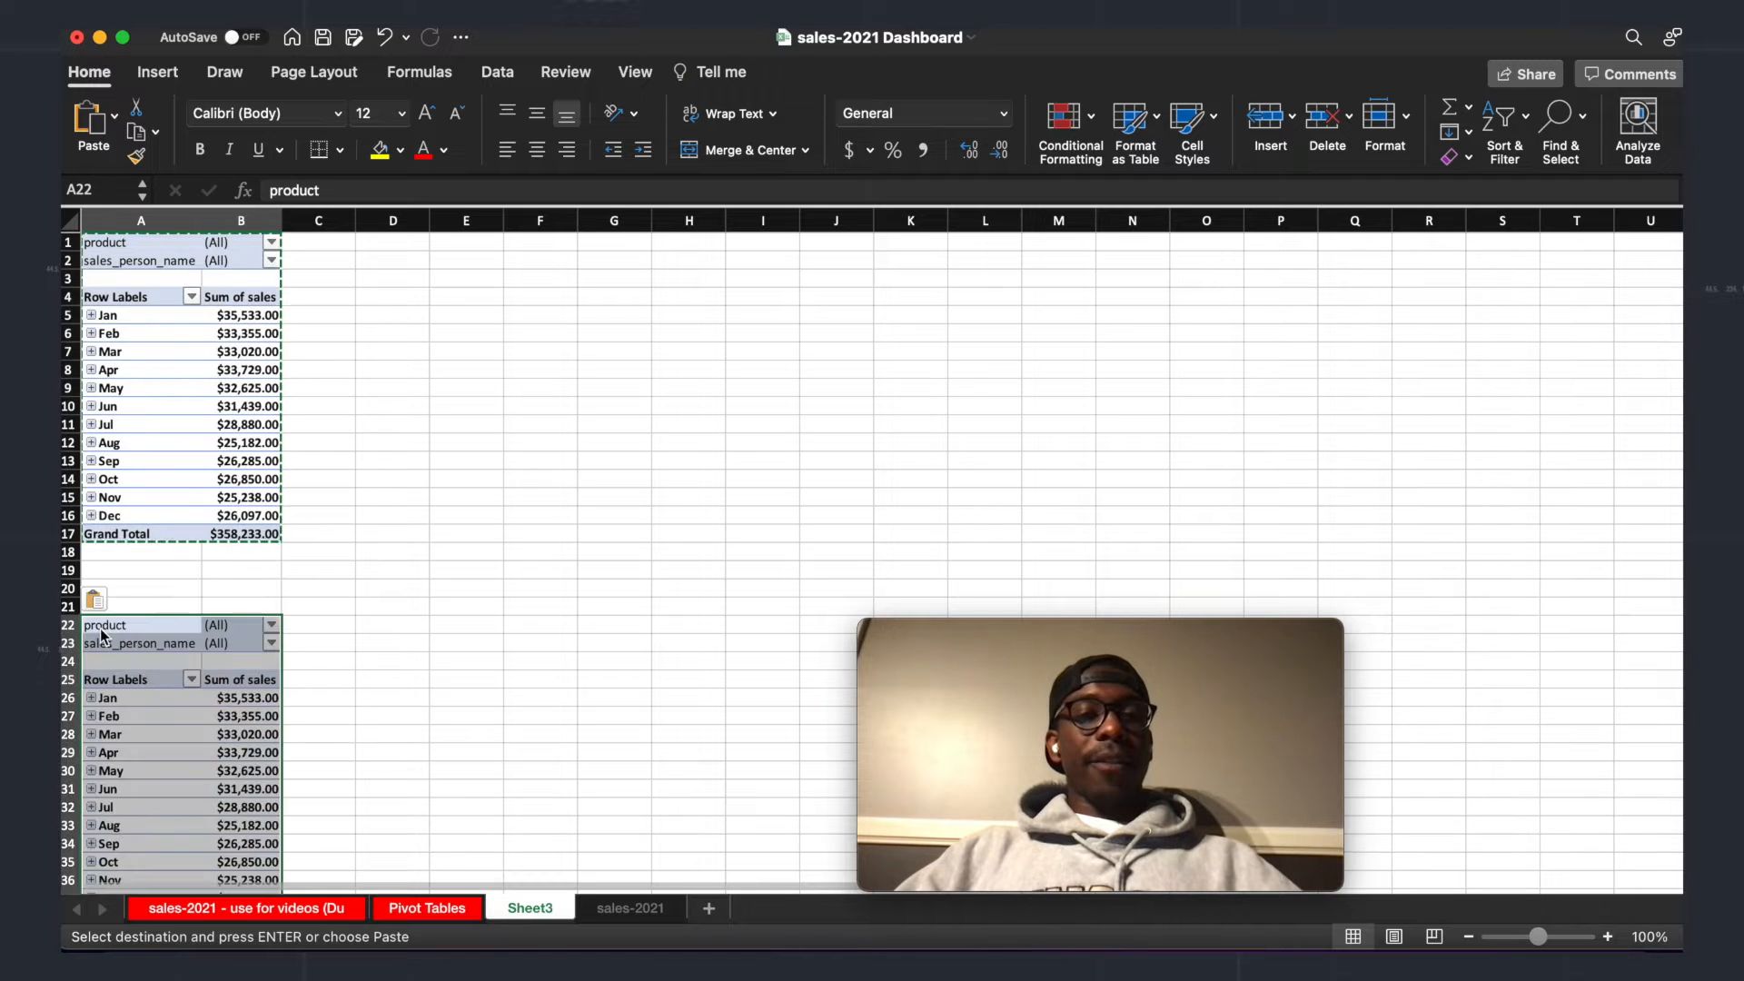
pyautogui.scroll(-2, 493, 647)
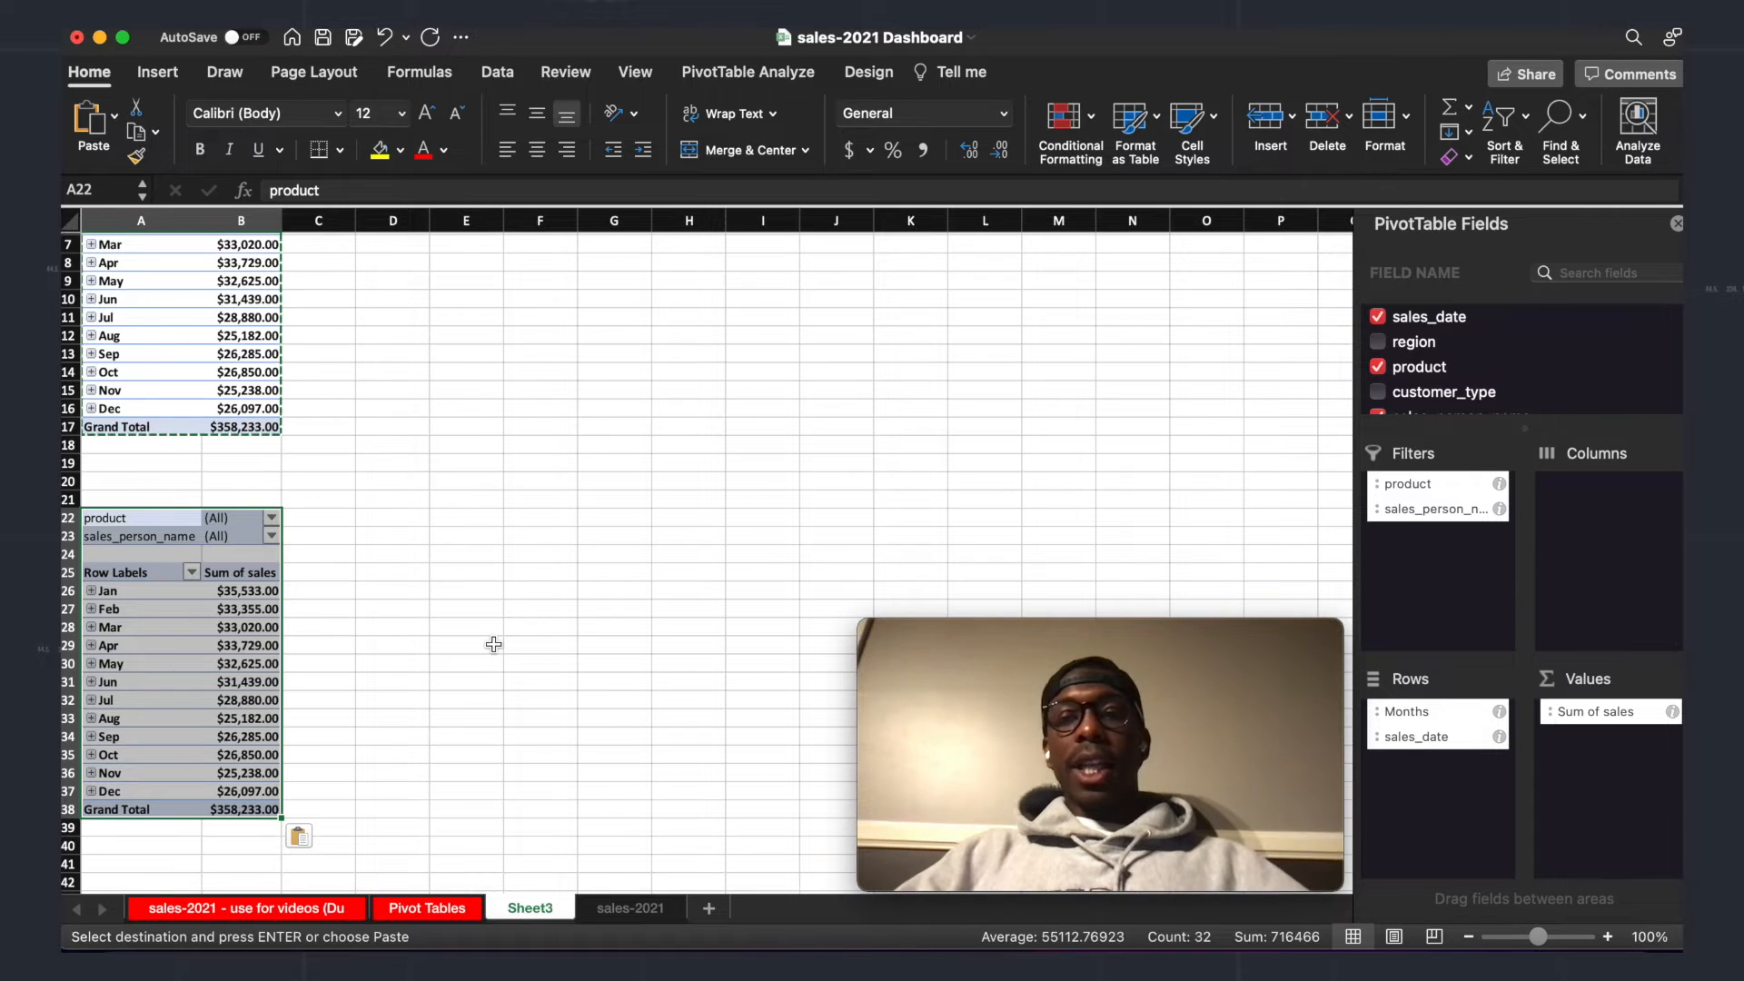
# Step: Check the field layout of the region PivotTable on the Pivot Tables sheet, and return to Sheet3
pyautogui.click(411, 907)
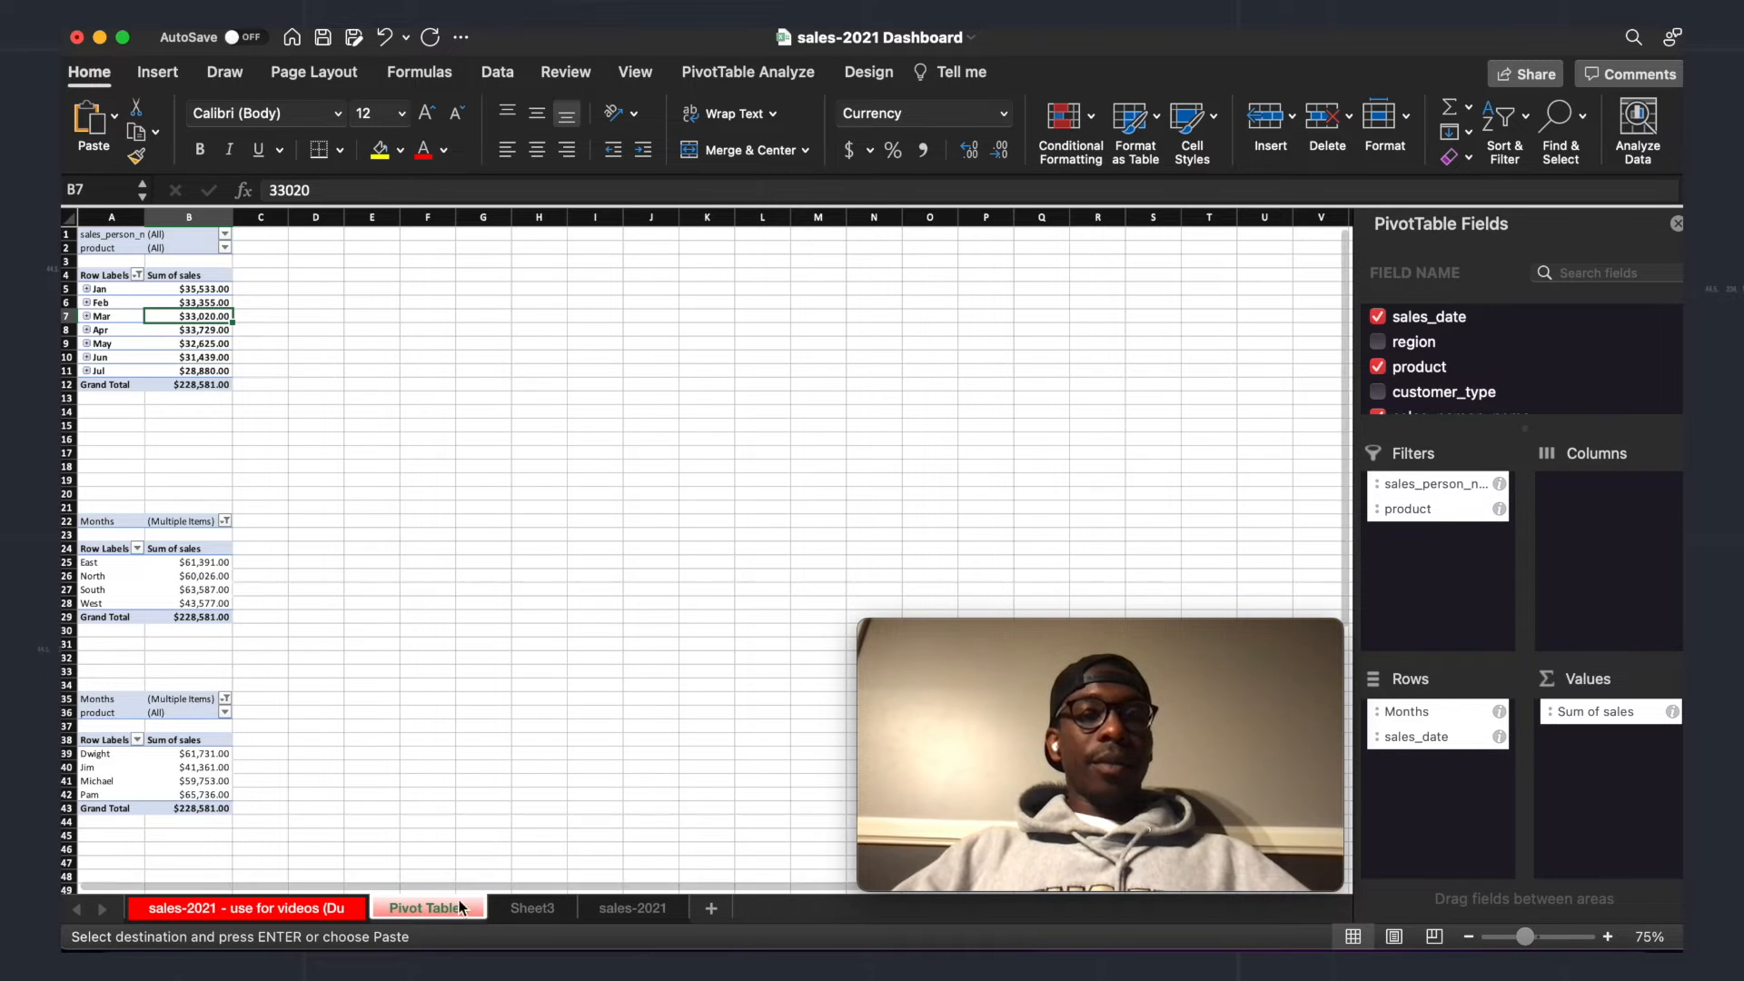
pyautogui.click(187, 576)
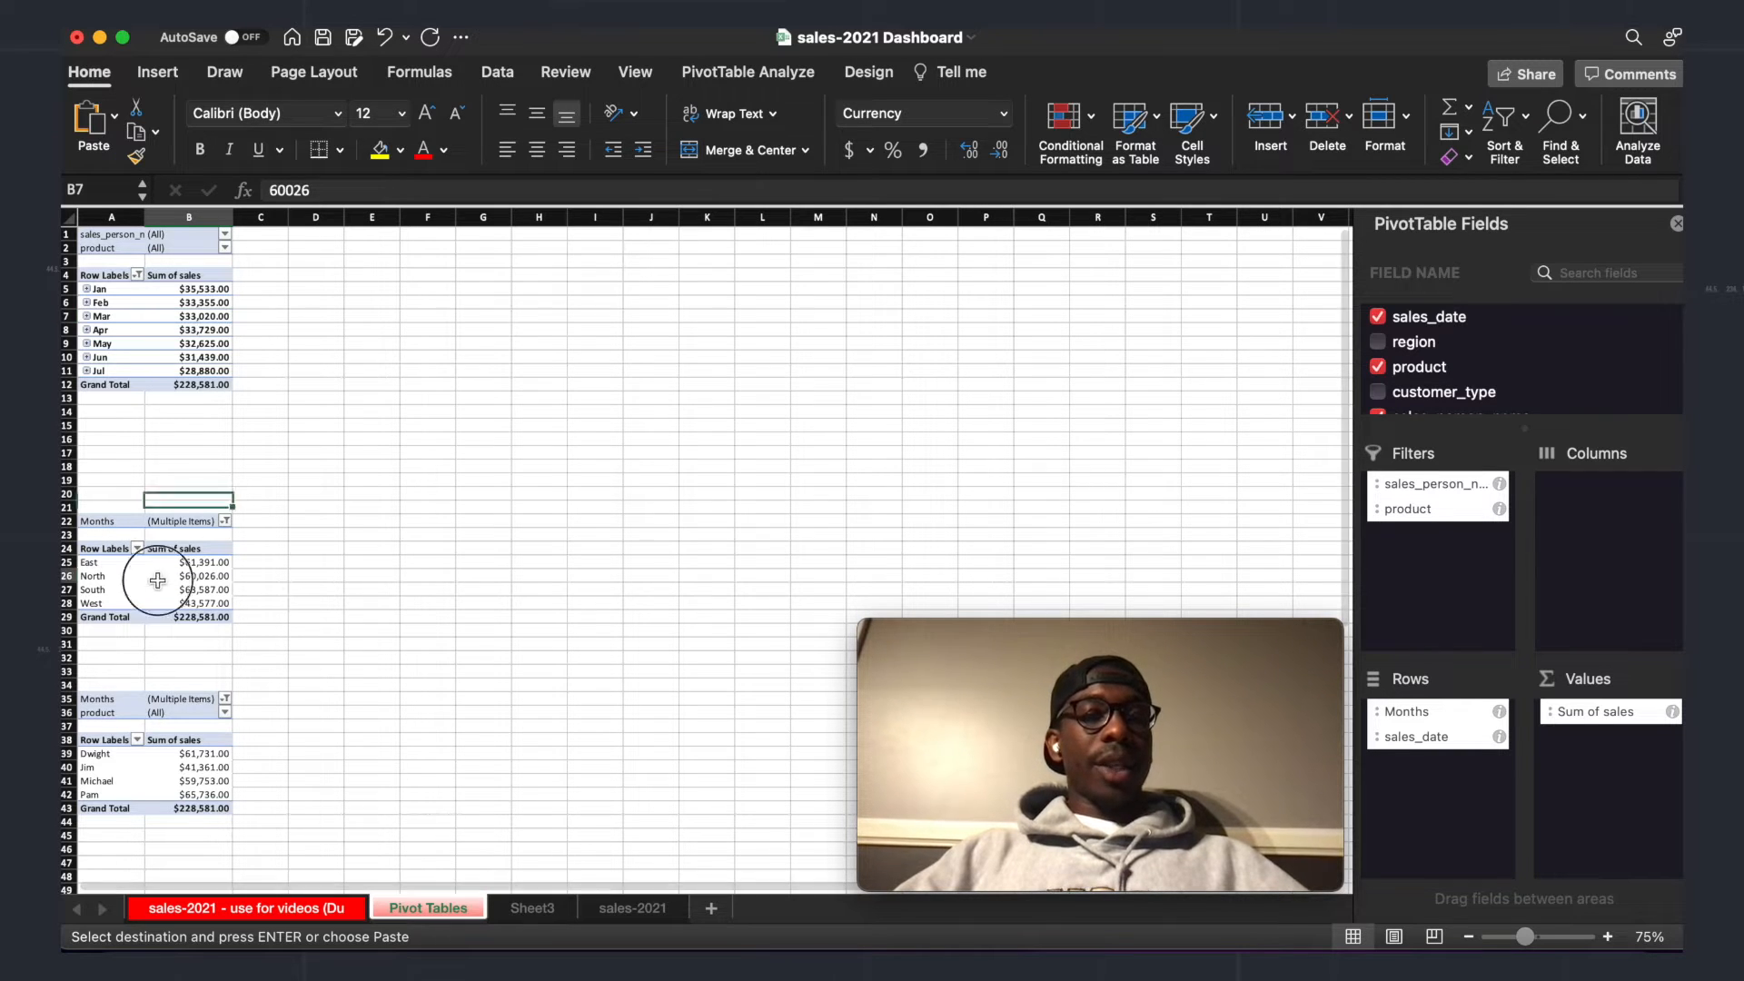
pyautogui.click(533, 908)
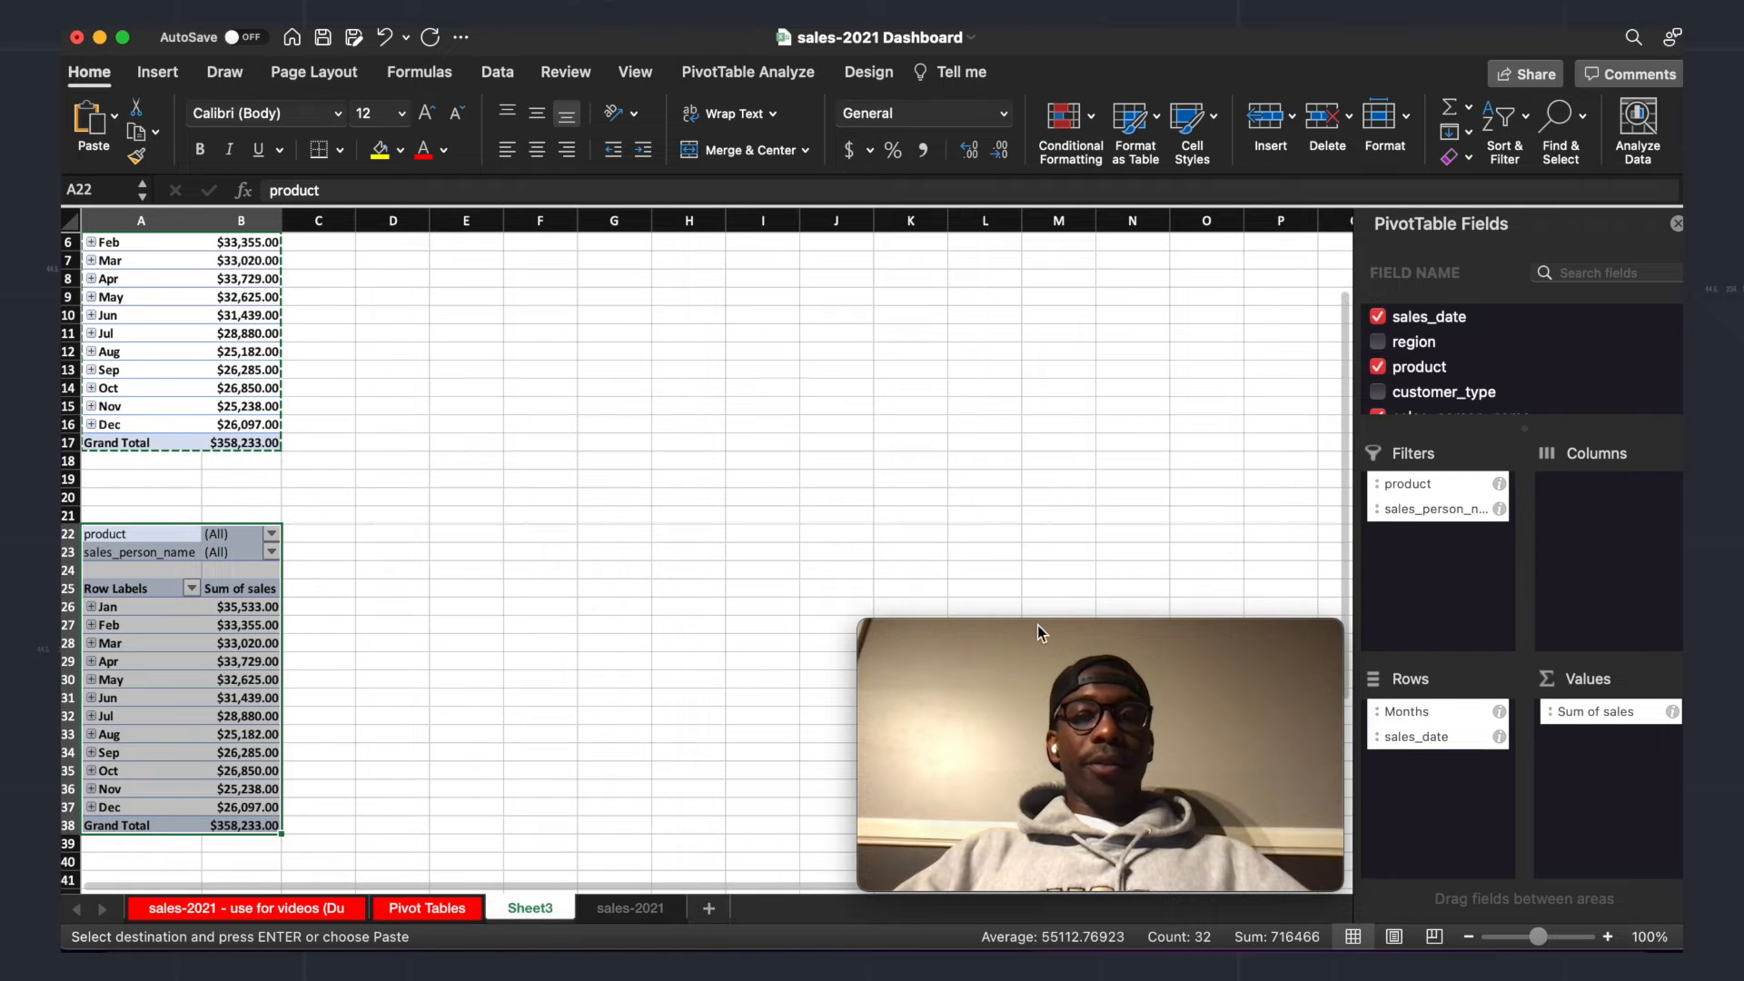
# Step: Rework the copied PivotTable with Months as the only filter and region as rows, removing product, sales_person_name and sales_date
pyautogui.moveTo(1445, 490); pyautogui.dragTo(1481, 373)
pyautogui.moveTo(1429, 487); pyautogui.dragTo(1440, 359)
pyautogui.moveTo(1464, 719); pyautogui.dragTo(1448, 545)
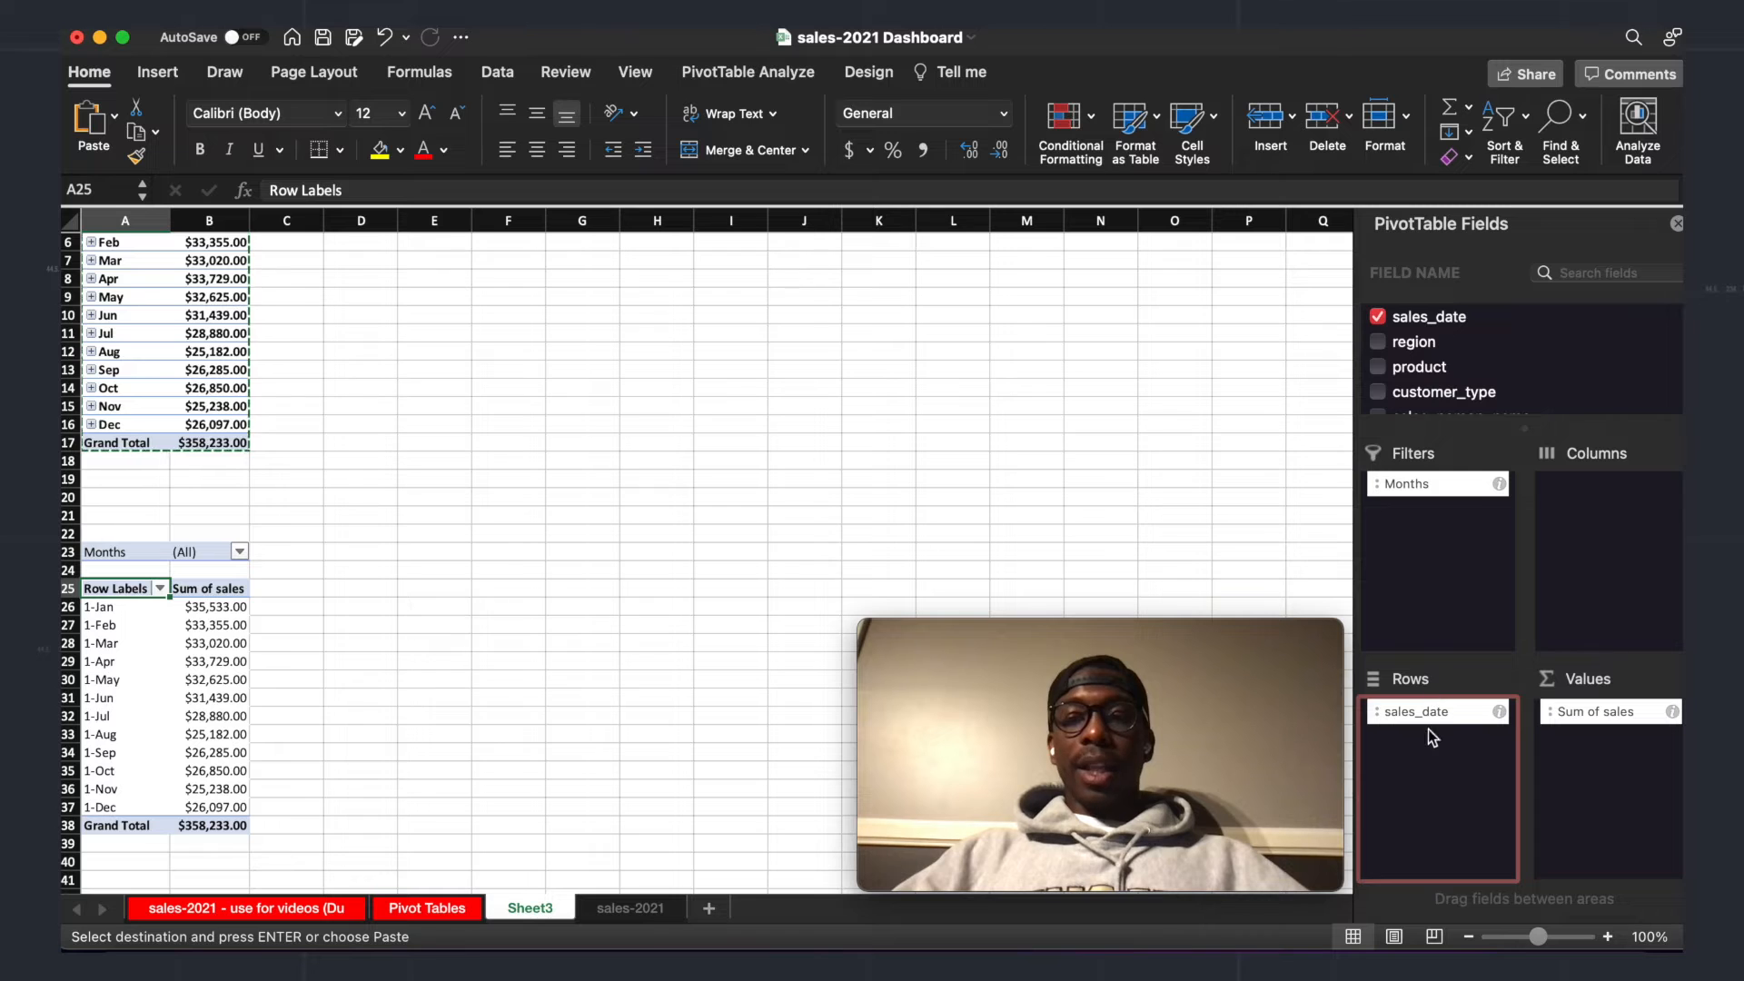
pyautogui.moveTo(1429, 721); pyautogui.dragTo(1515, 338)
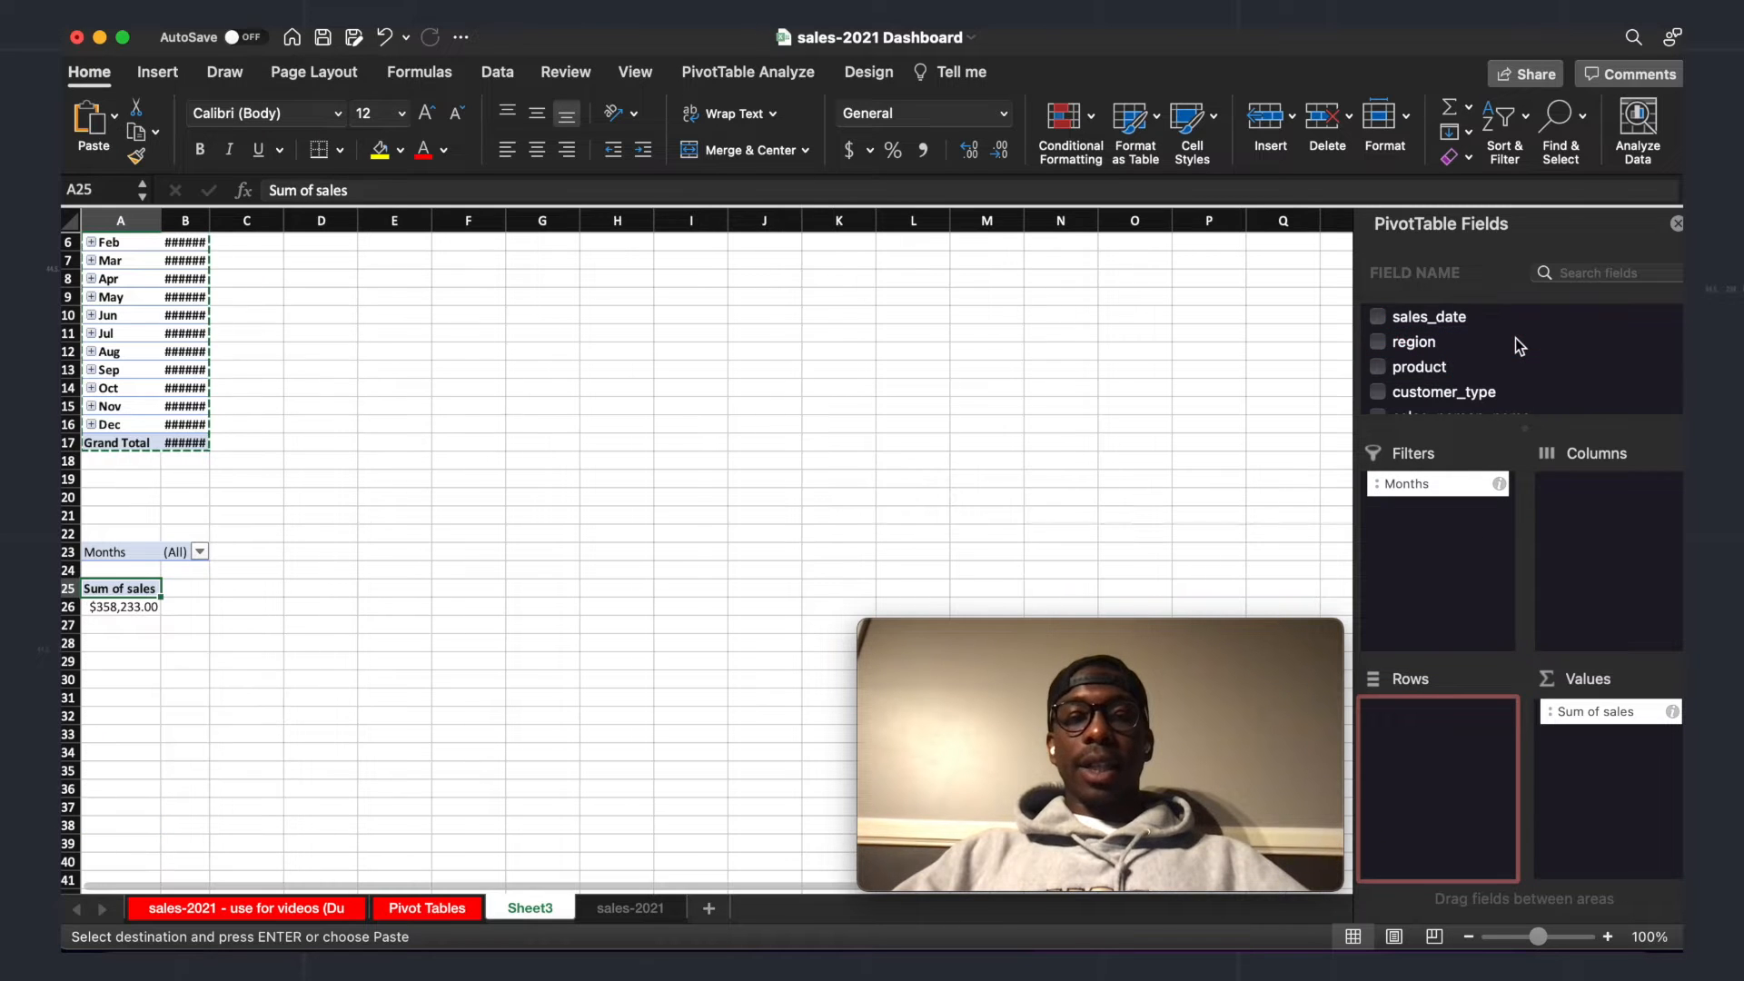
pyautogui.scroll(-2, 1465, 390)
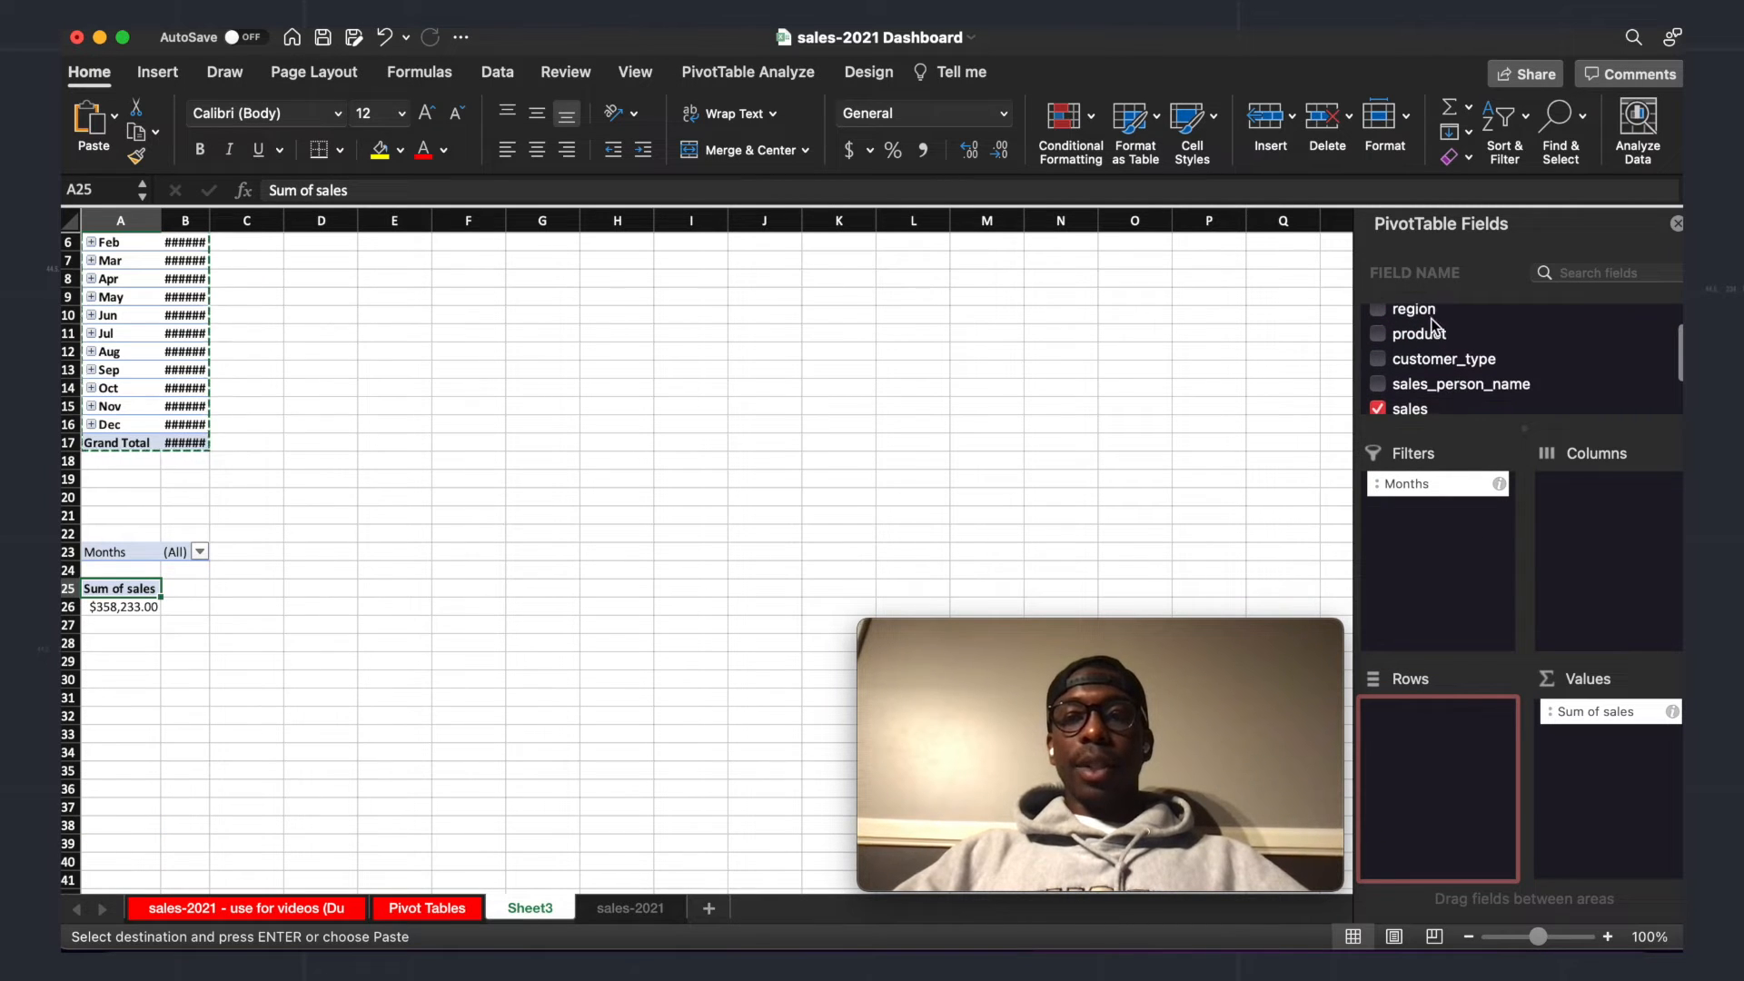
pyautogui.scroll(1, 1434, 325)
pyautogui.moveTo(1432, 333); pyautogui.dragTo(1437, 736)
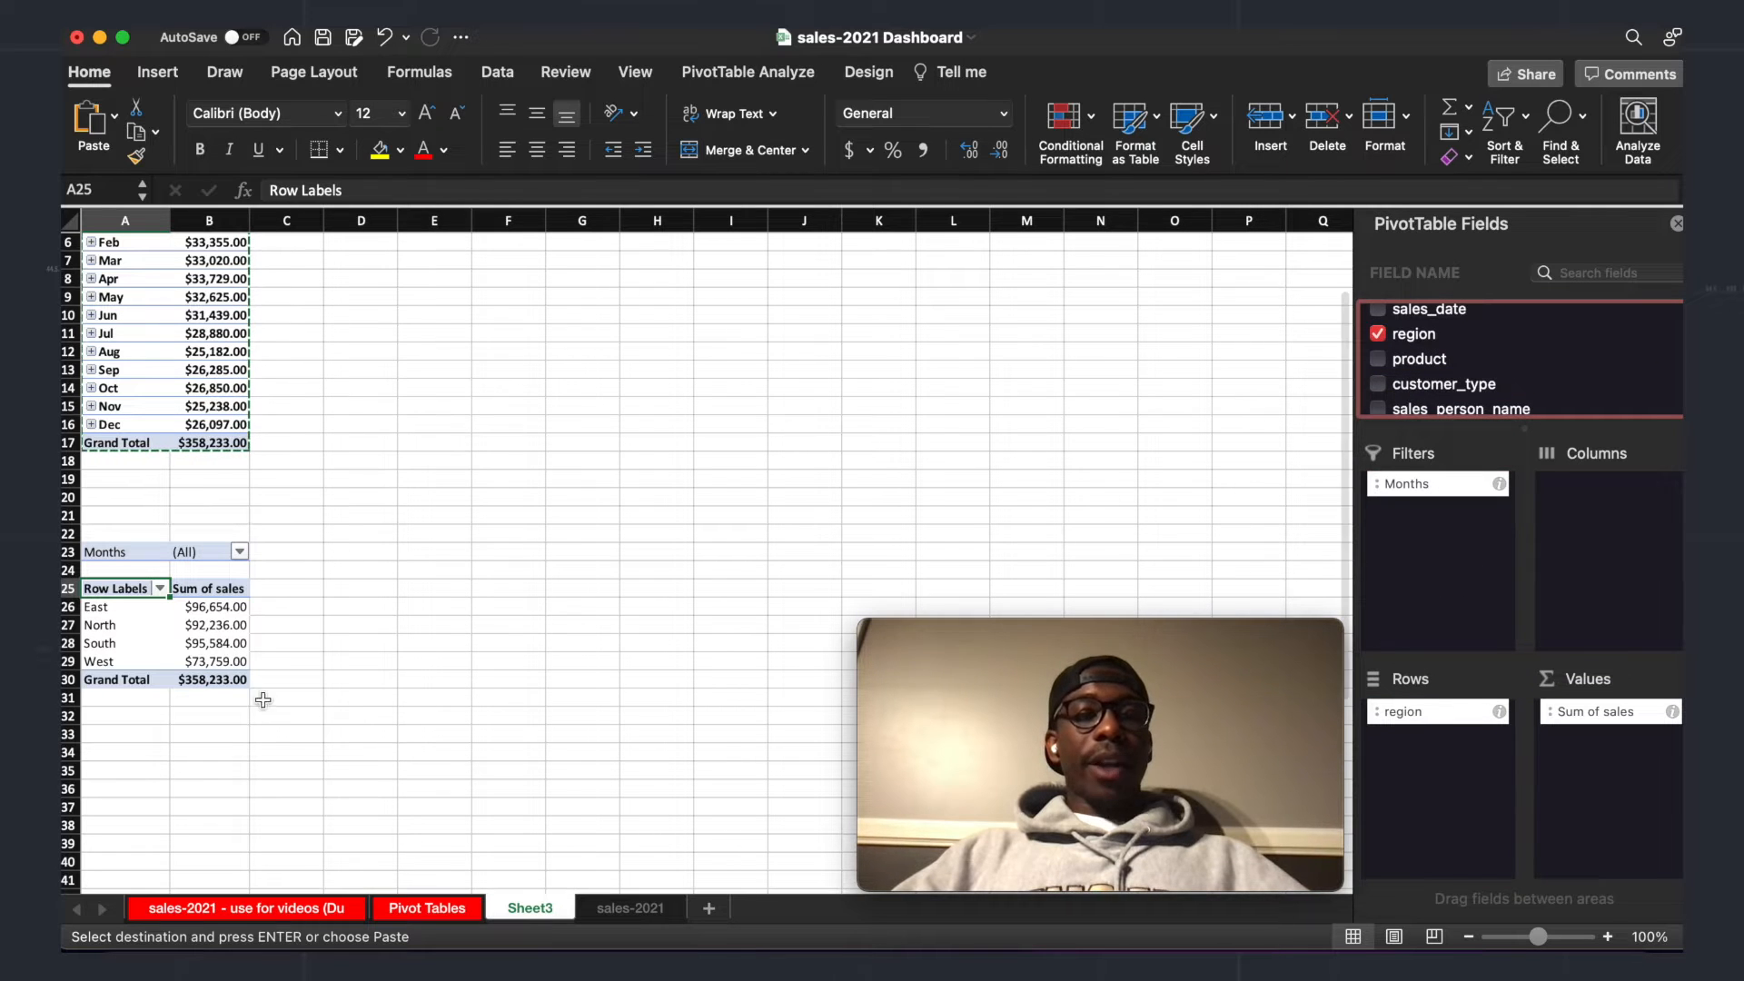
pyautogui.click(391, 644)
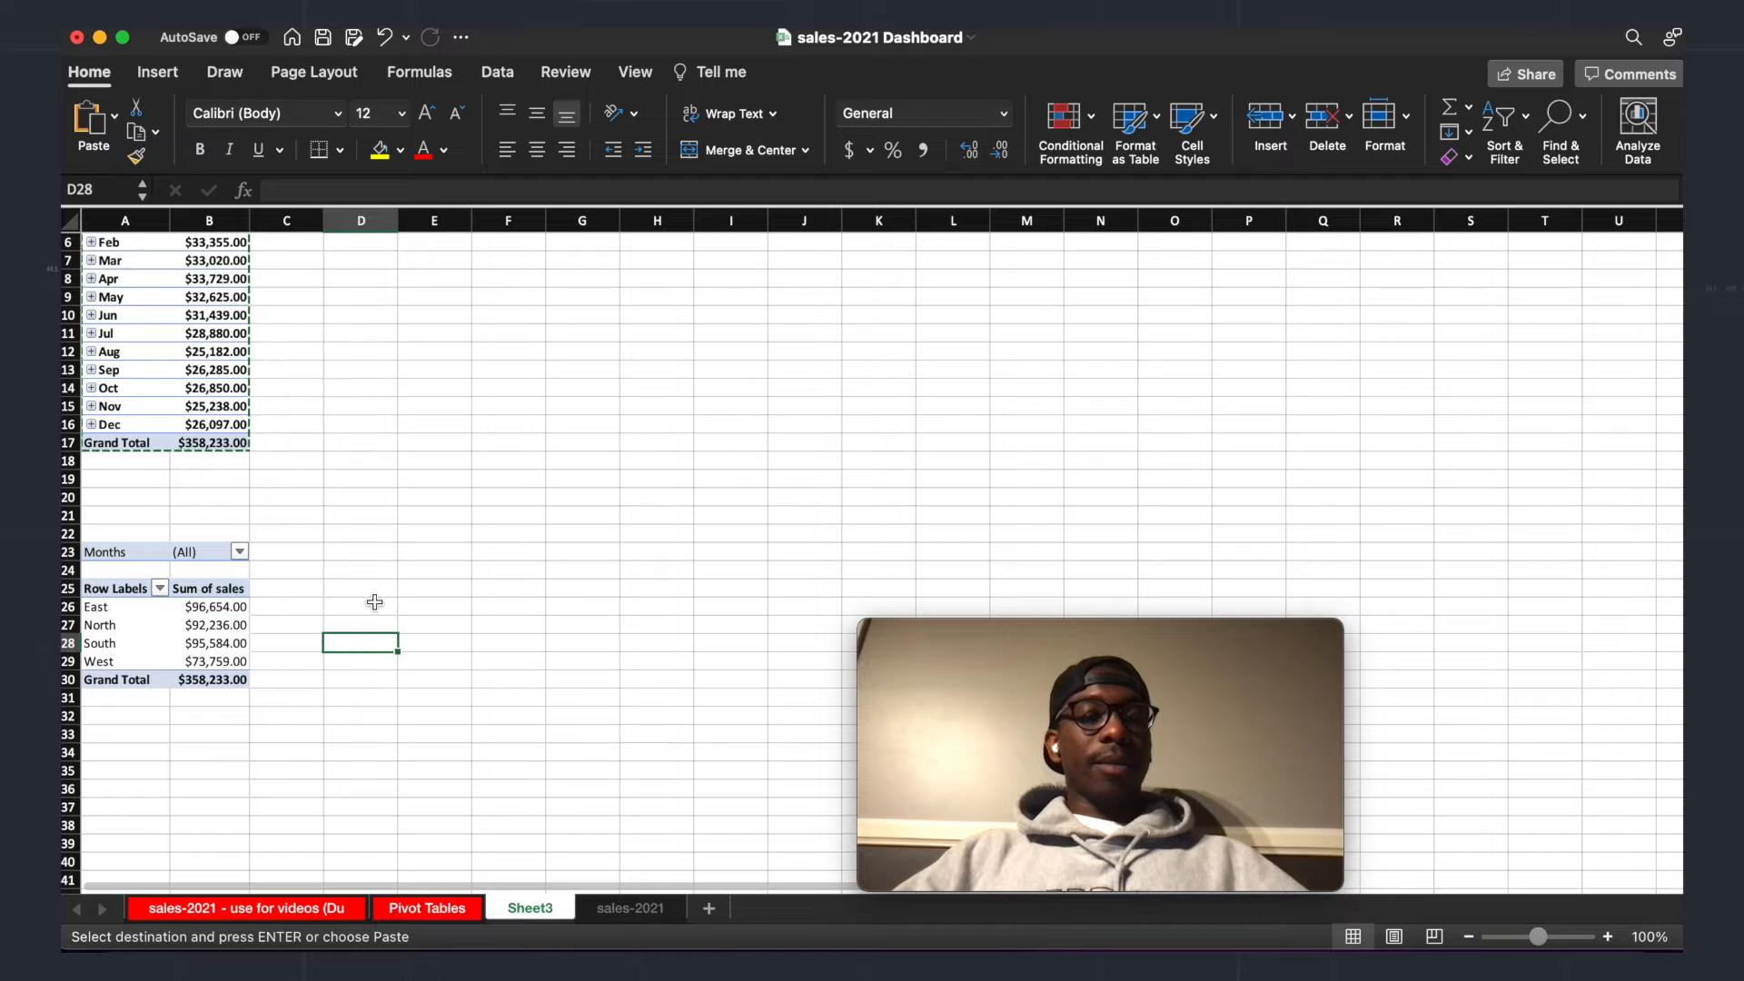
# Step: Move the region PivotTable up one row so its Months filter sits in row 22
pyautogui.scroll(-2, 368, 608)
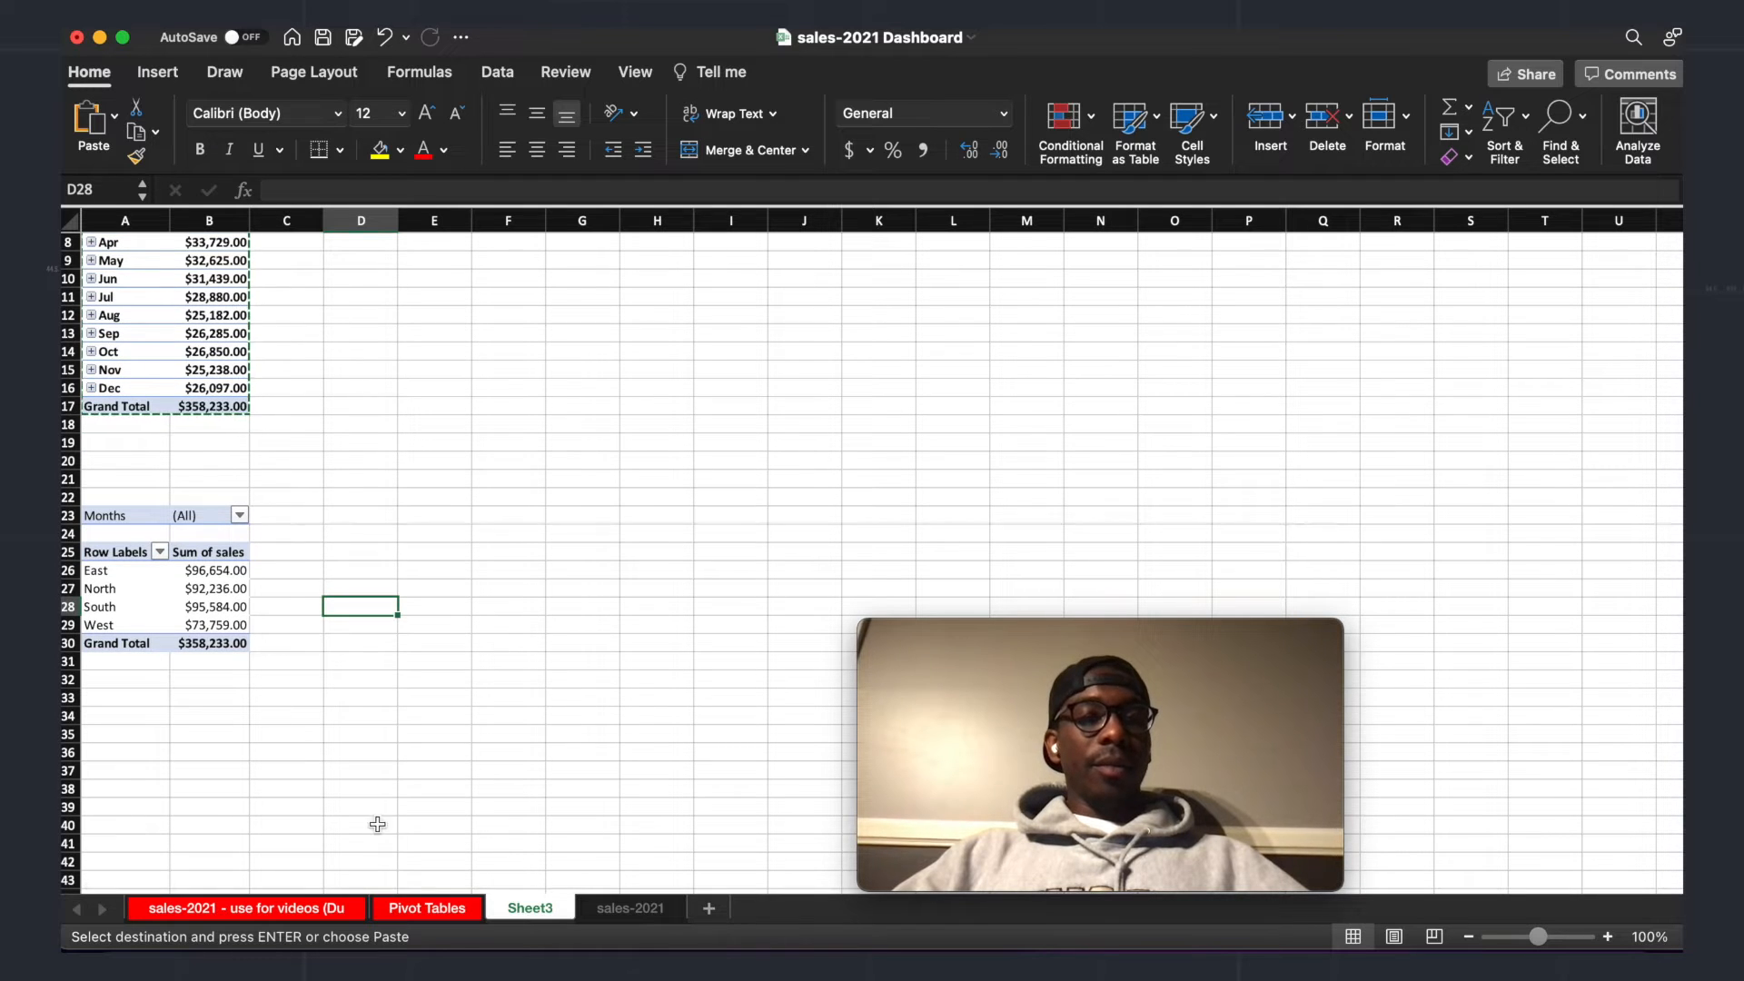
pyautogui.moveTo(124, 527); pyautogui.dragTo(187, 642)
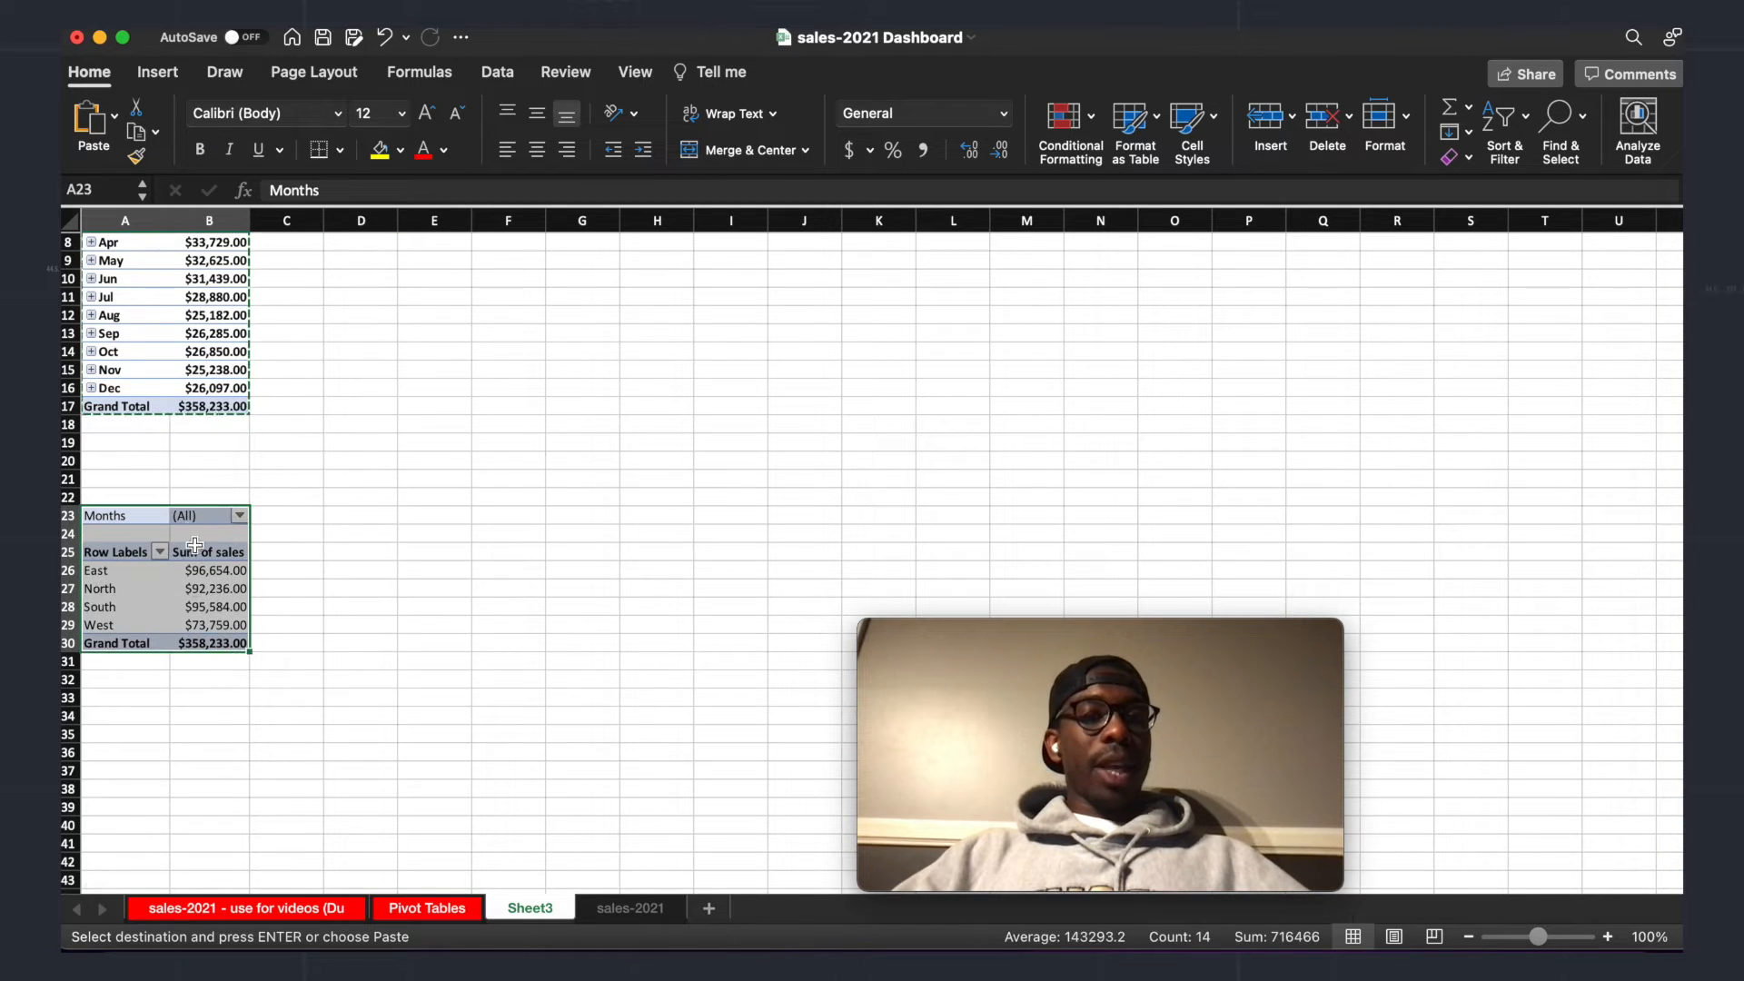
pyautogui.moveTo(197, 504); pyautogui.dragTo(203, 491)
pyautogui.click(434, 461)
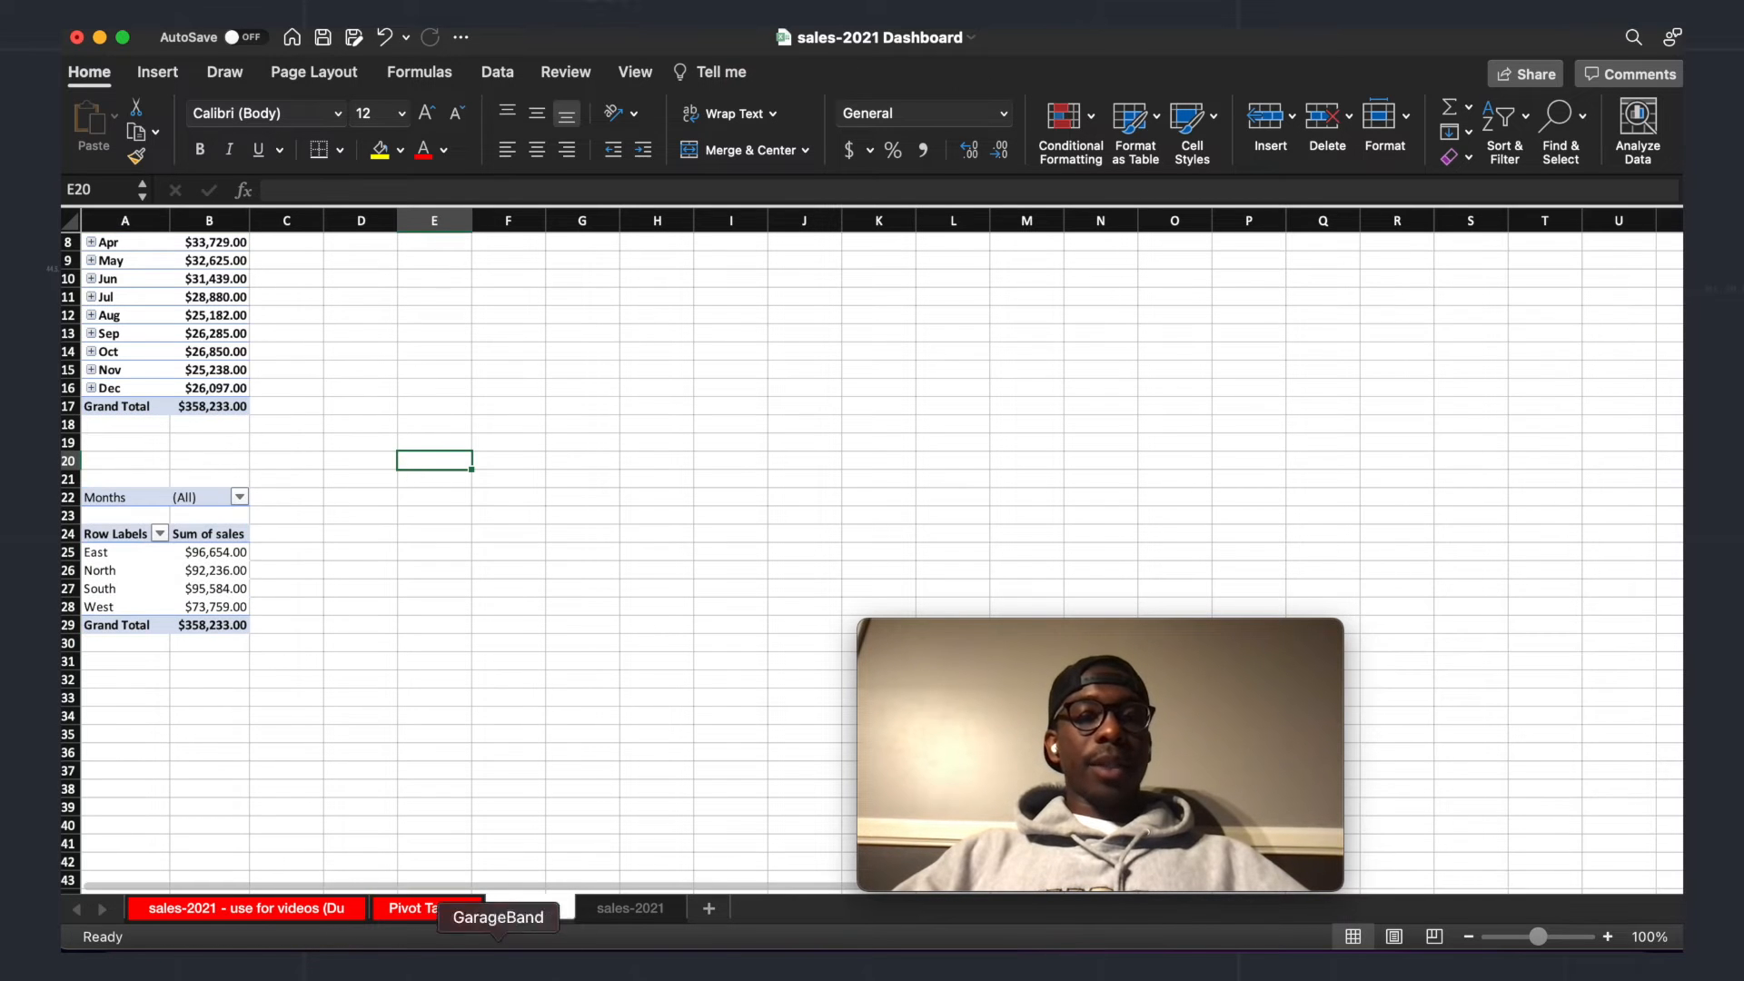
# Step: Check the field layout of the salesperson PivotTable on the Pivot Tables sheet
pyautogui.click(427, 916)
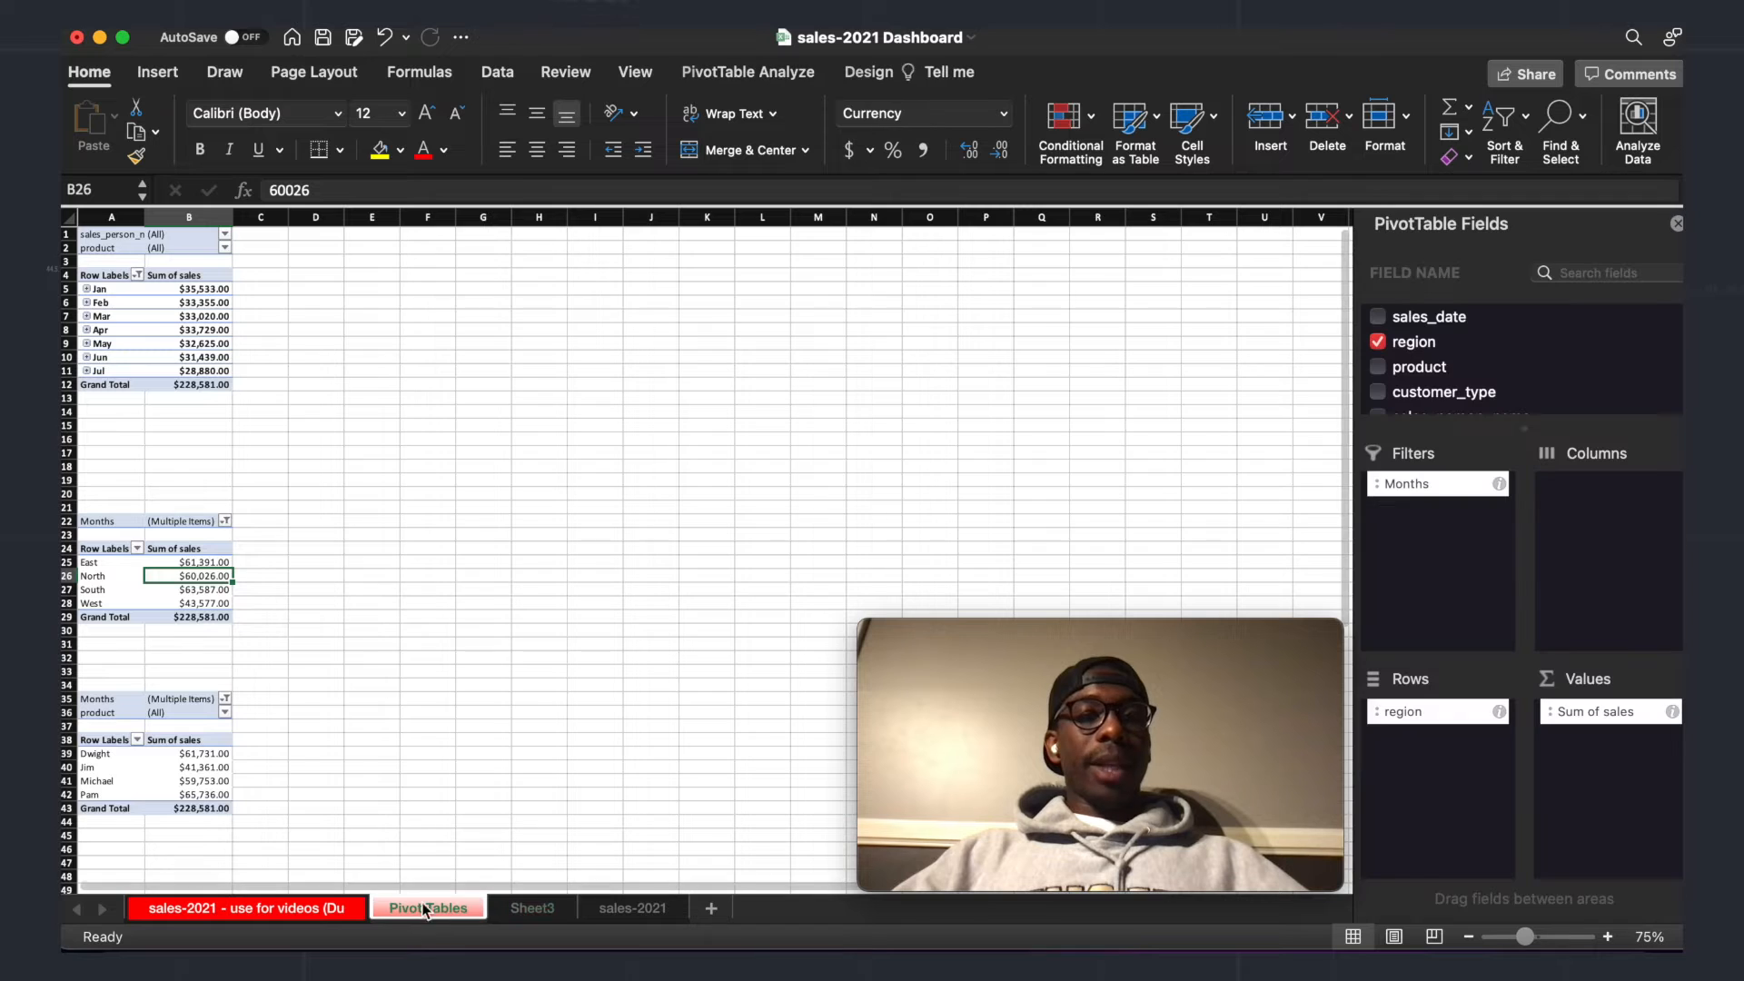
pyautogui.scroll(-6, 494, 751)
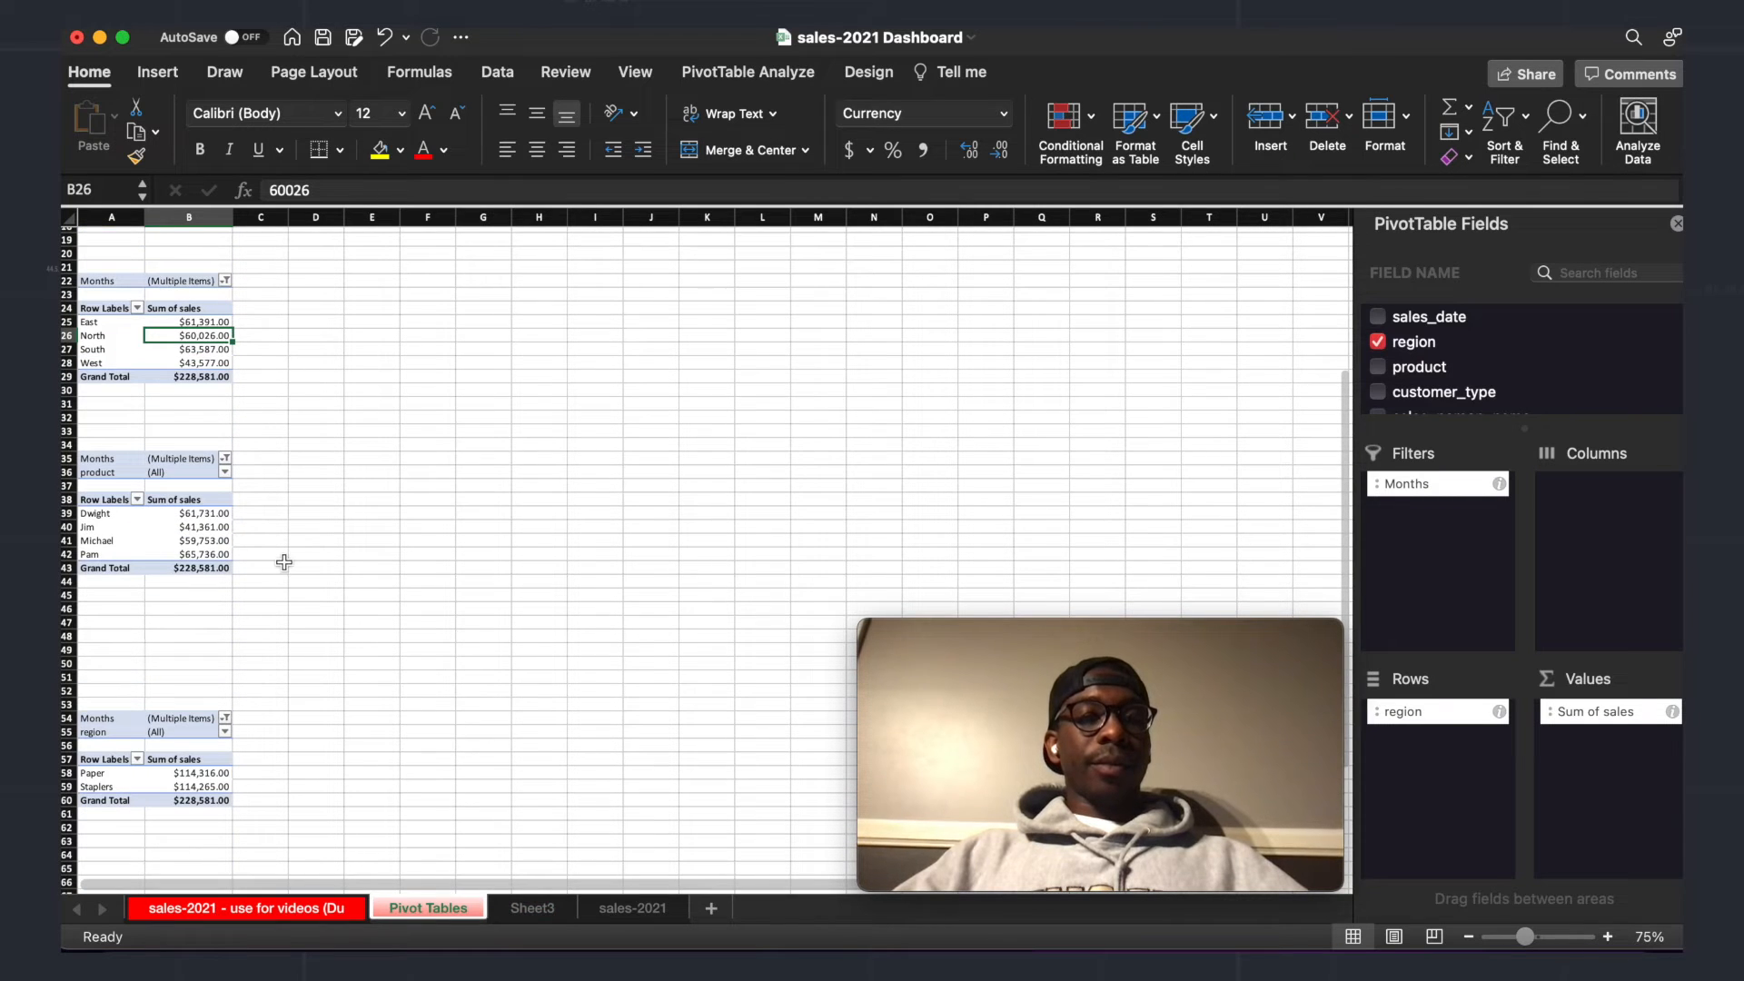
pyautogui.click(137, 525)
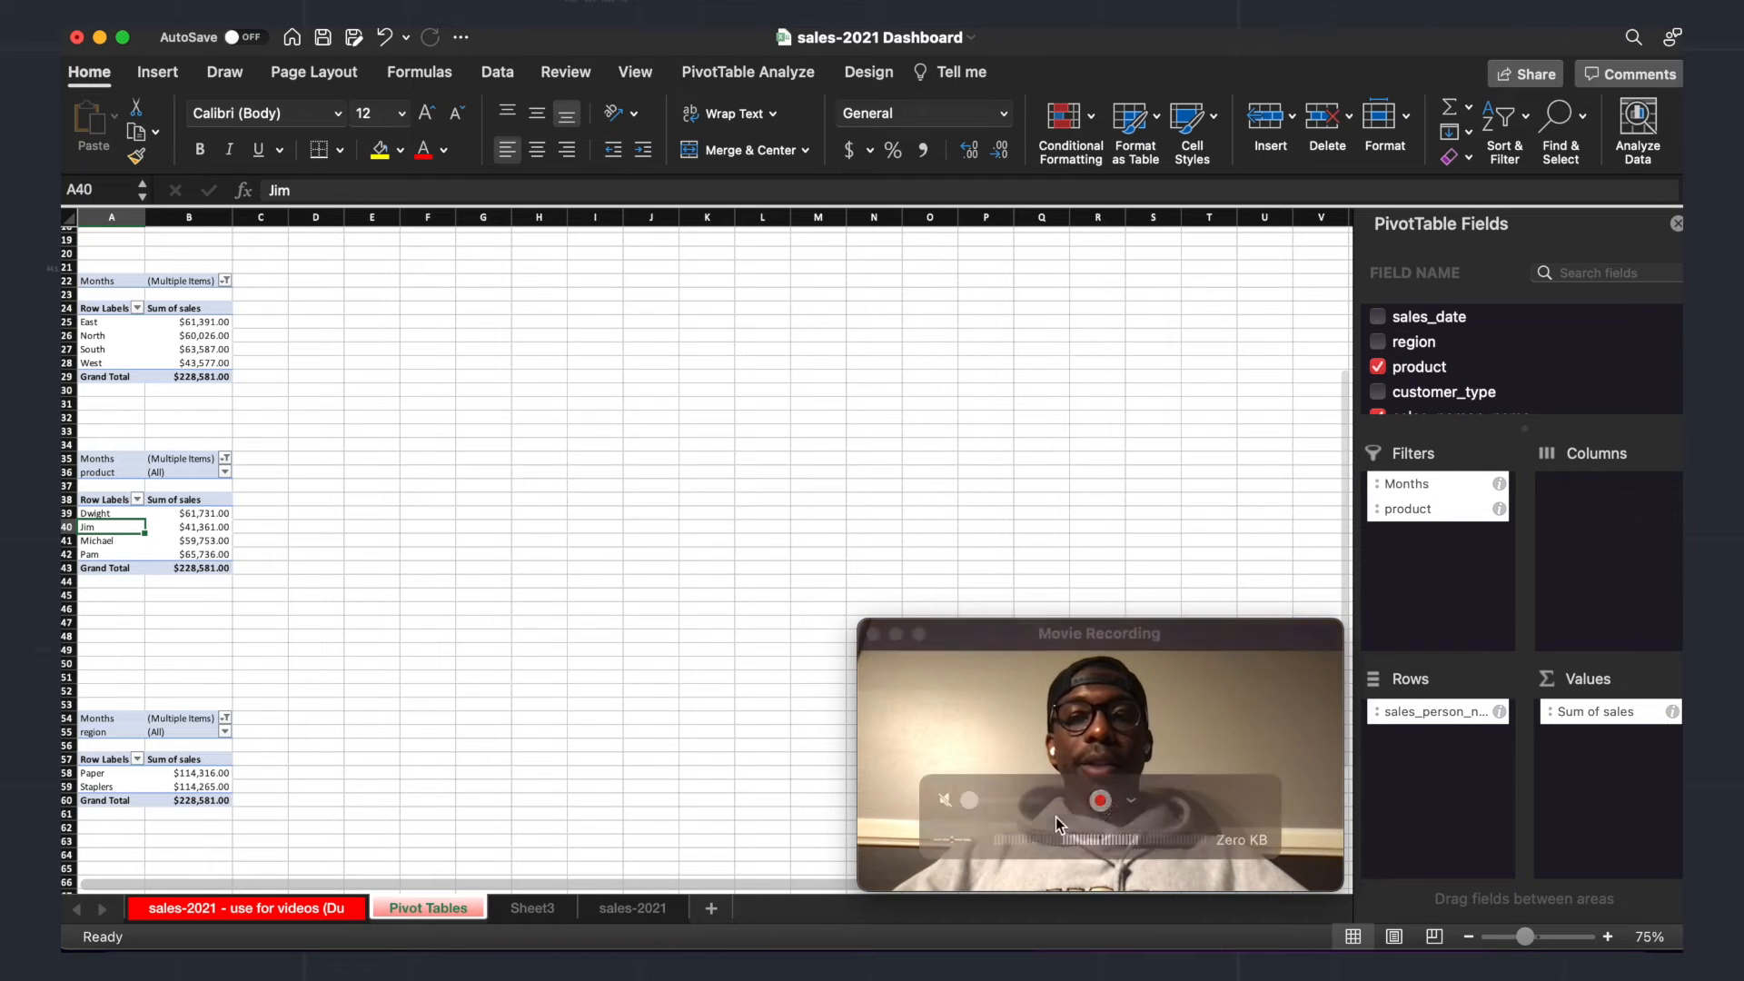
# Step: Copy the region PivotTable with its Months filter on Sheet3 and paste the copy at cell A34
pyautogui.click(532, 908)
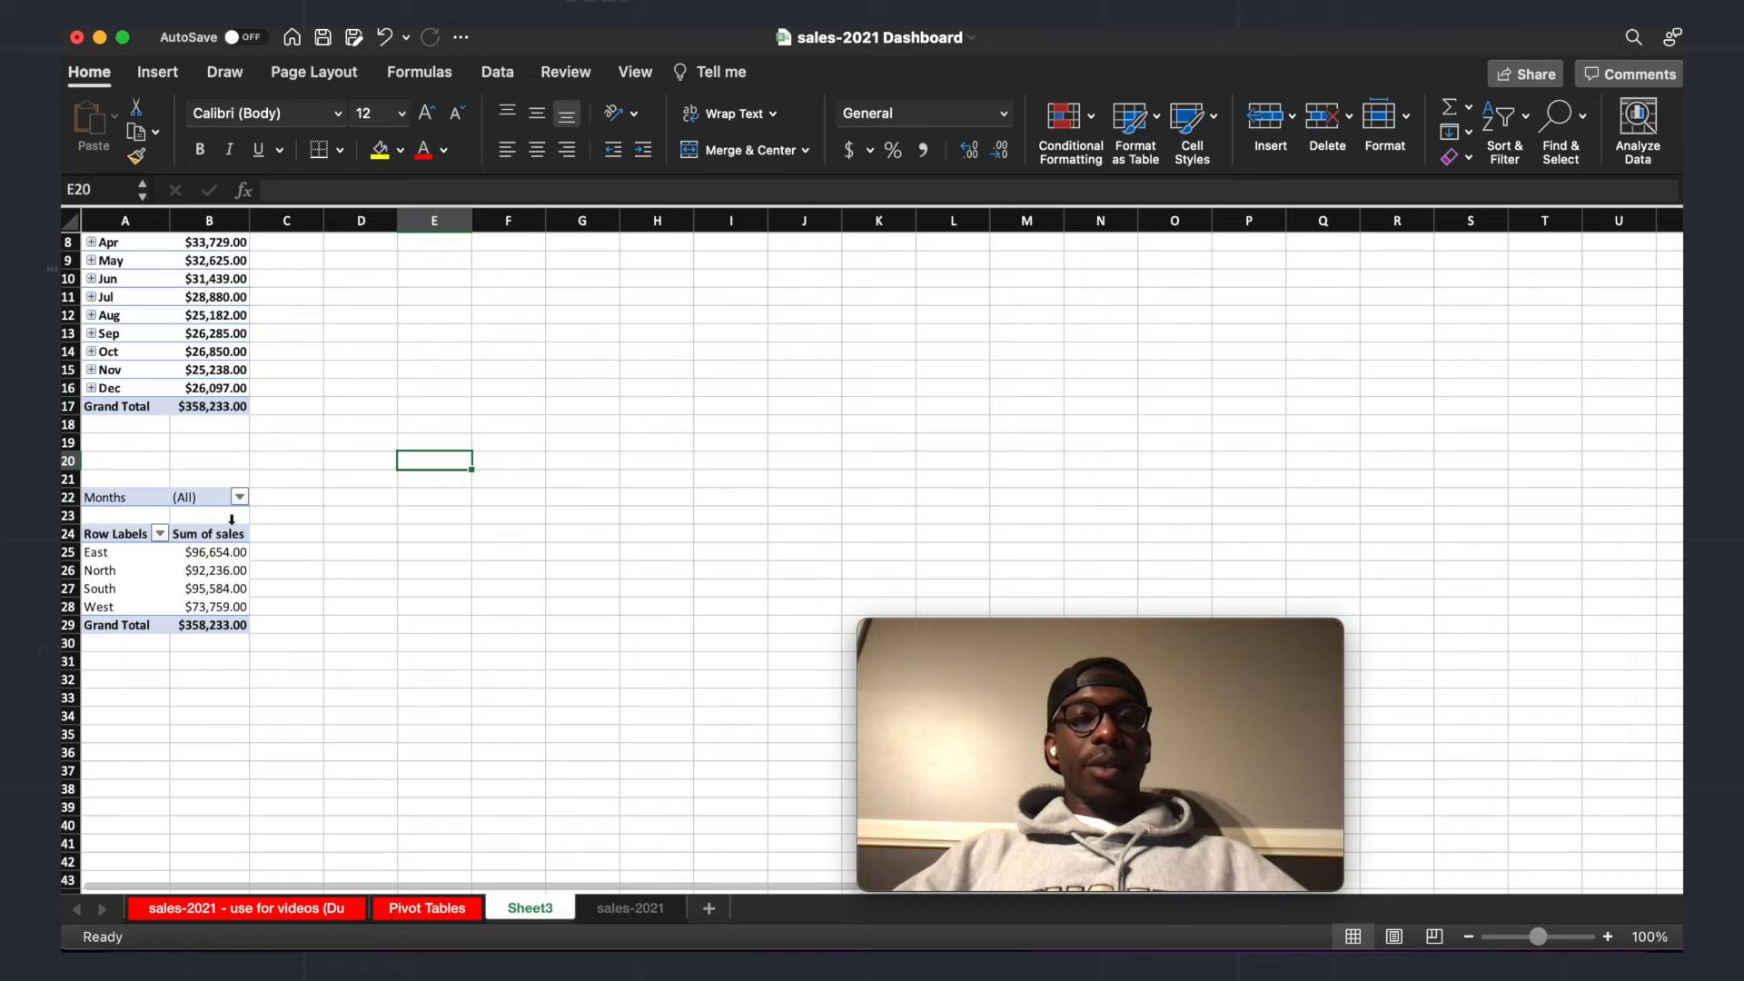
pyautogui.moveTo(105, 498); pyautogui.dragTo(197, 626)
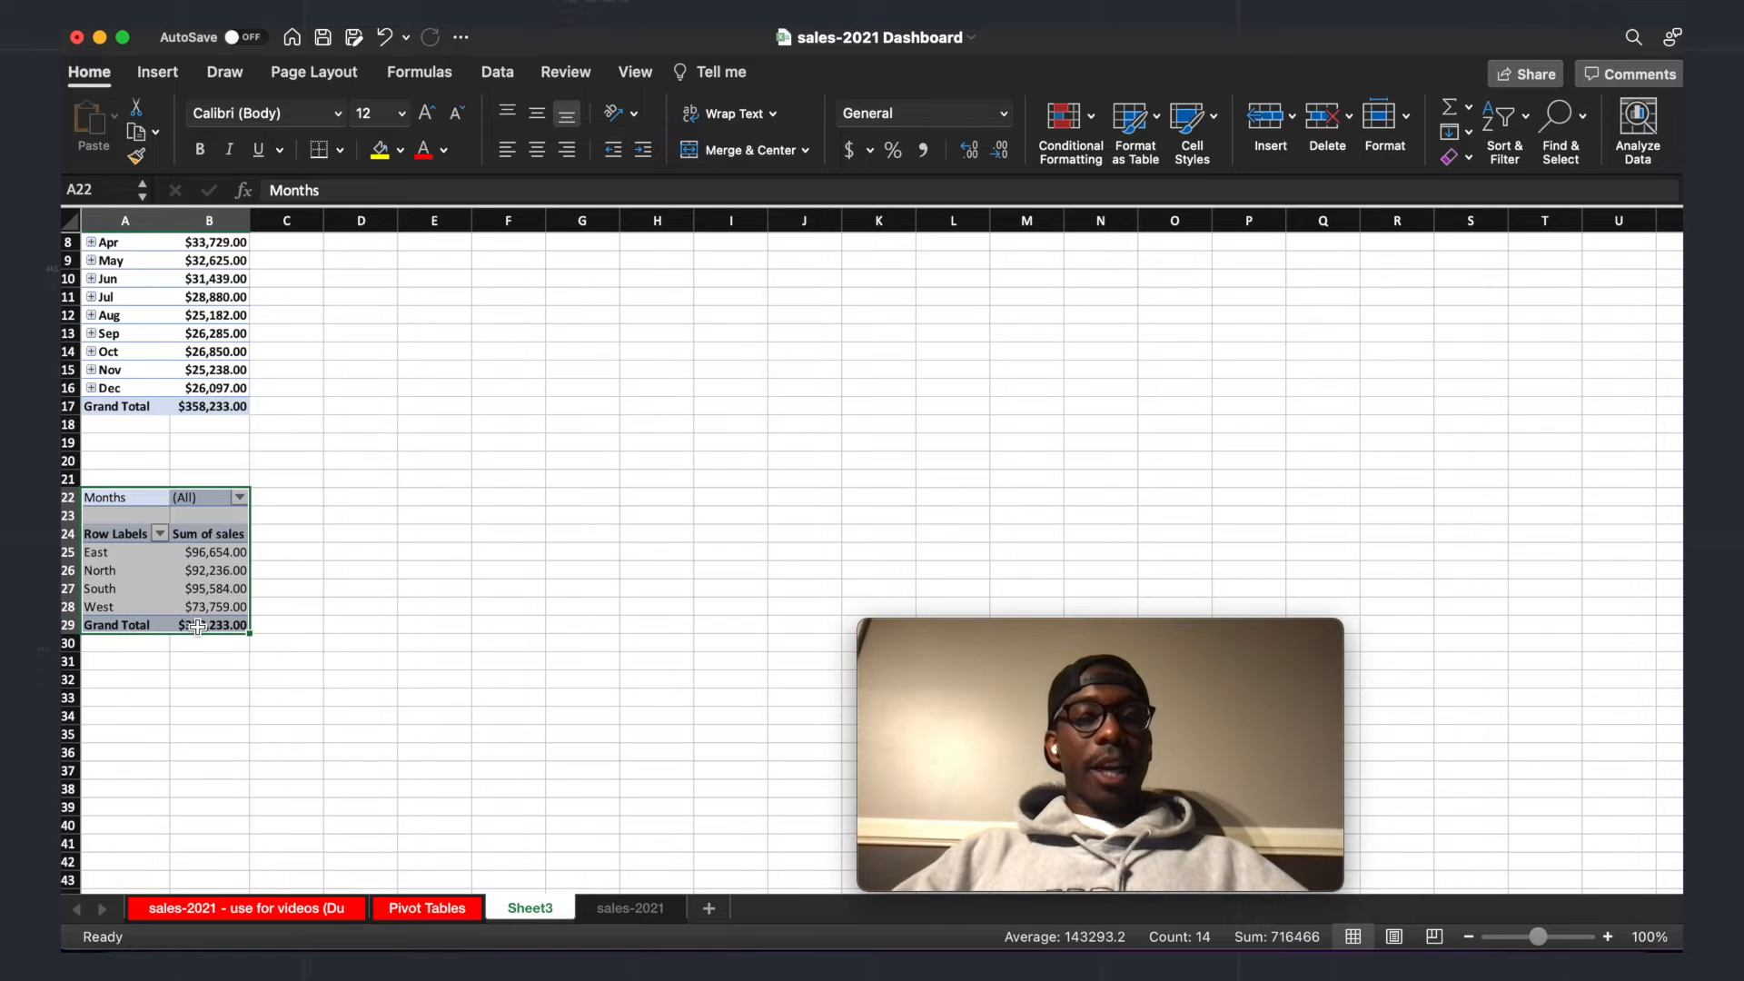
pyautogui.press('super+c')
pyautogui.scroll(-2, 136, 682)
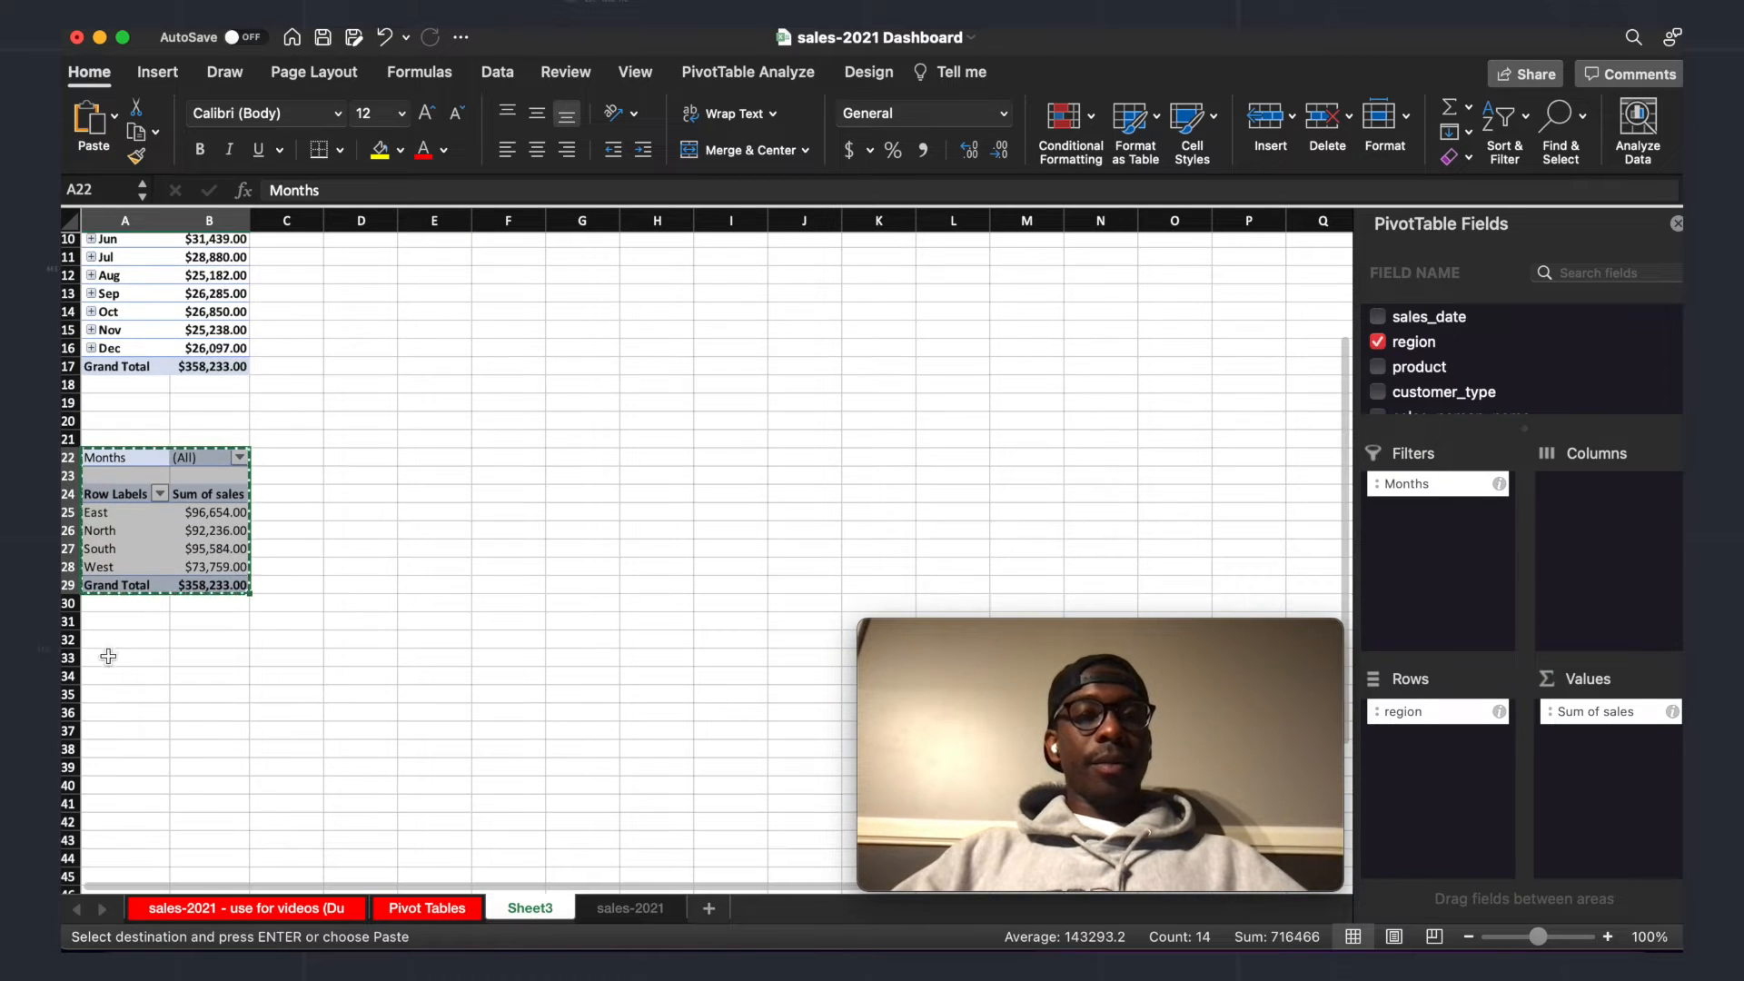
pyautogui.click(109, 676)
pyautogui.press('super+v')
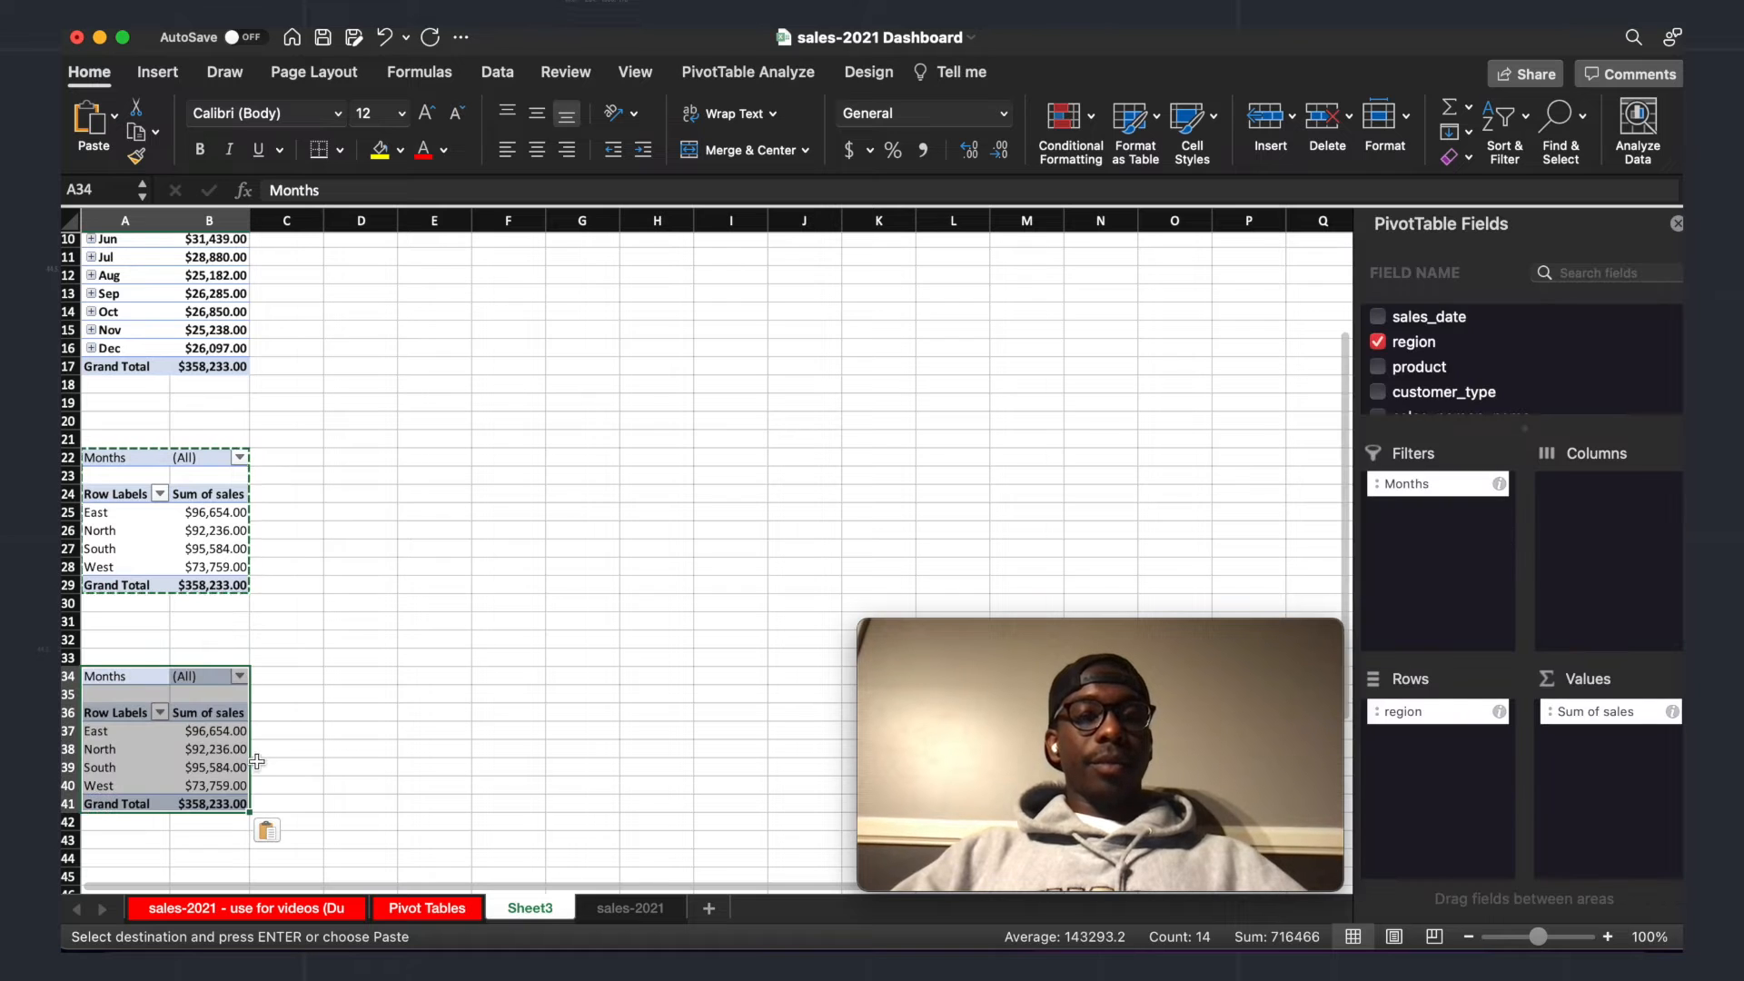
# Step: Replace region with sales_person_name as the rows of the pasted PivotTable and add product as a filter above Months
pyautogui.moveTo(1443, 720)
pyautogui.mouseDown()
pyautogui.moveTo(1526, 370)
pyautogui.moveTo(1448, 506)
pyautogui.moveTo(1446, 723)
pyautogui.mouseUp()
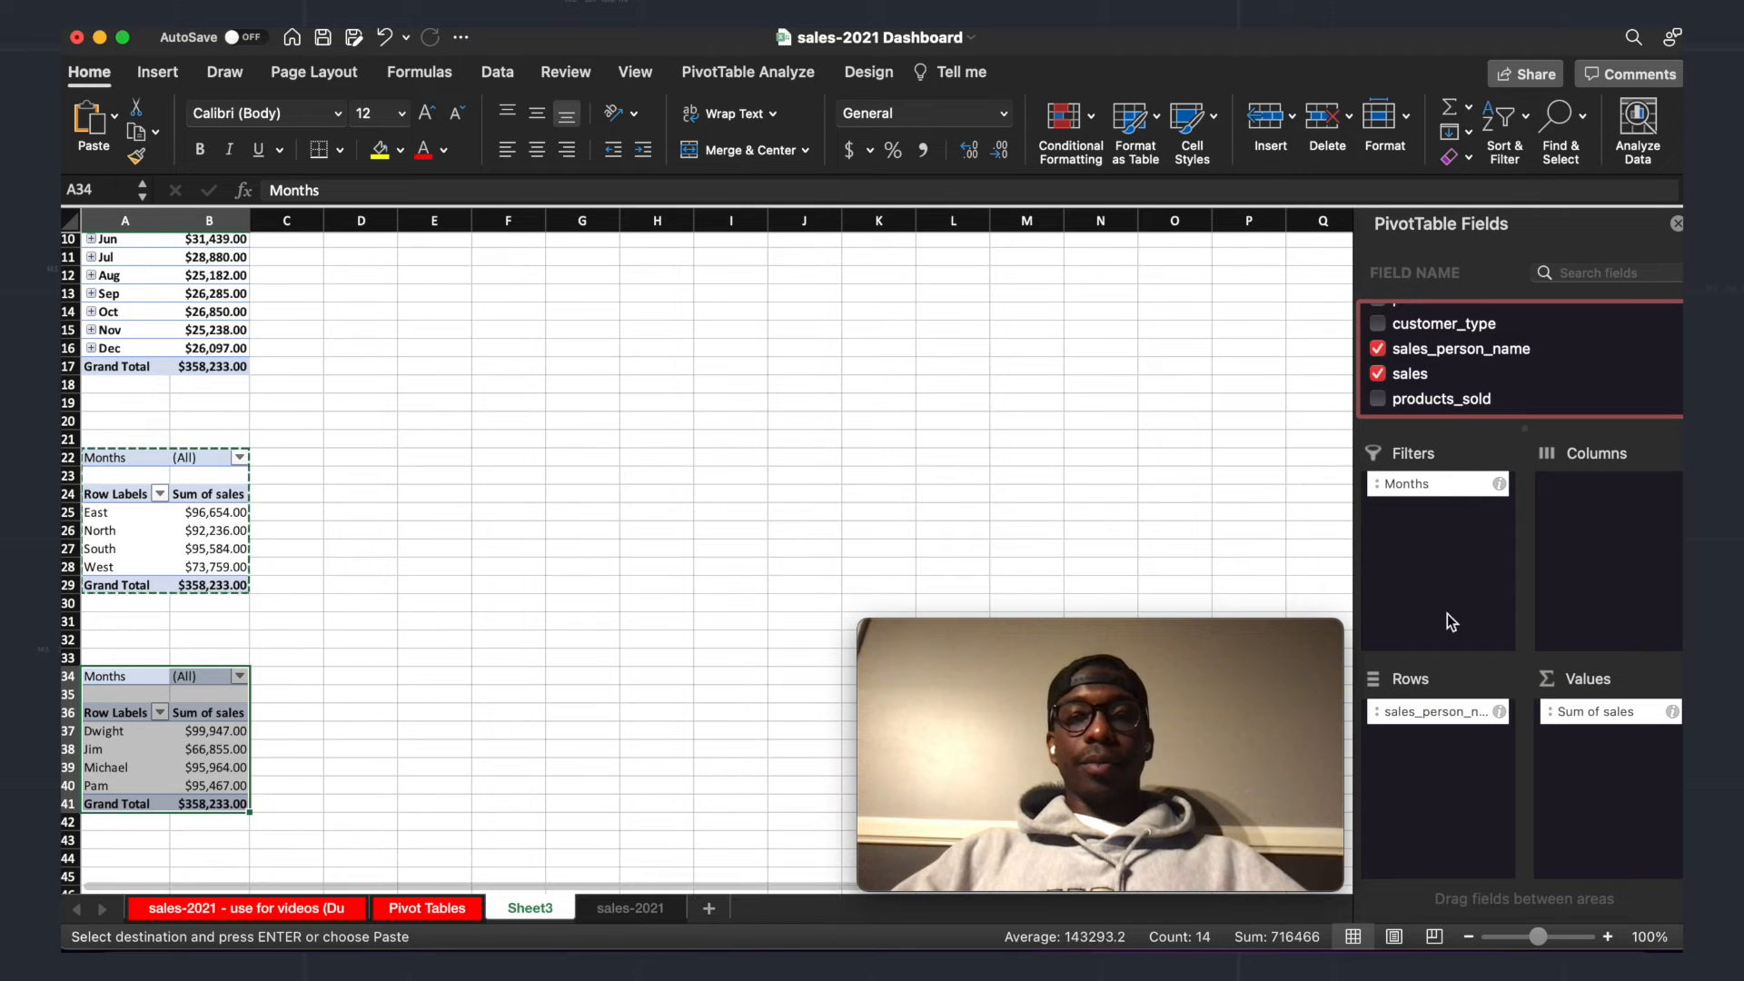
pyautogui.scroll(-2, 1465, 350)
pyautogui.scroll(5, 1465, 350)
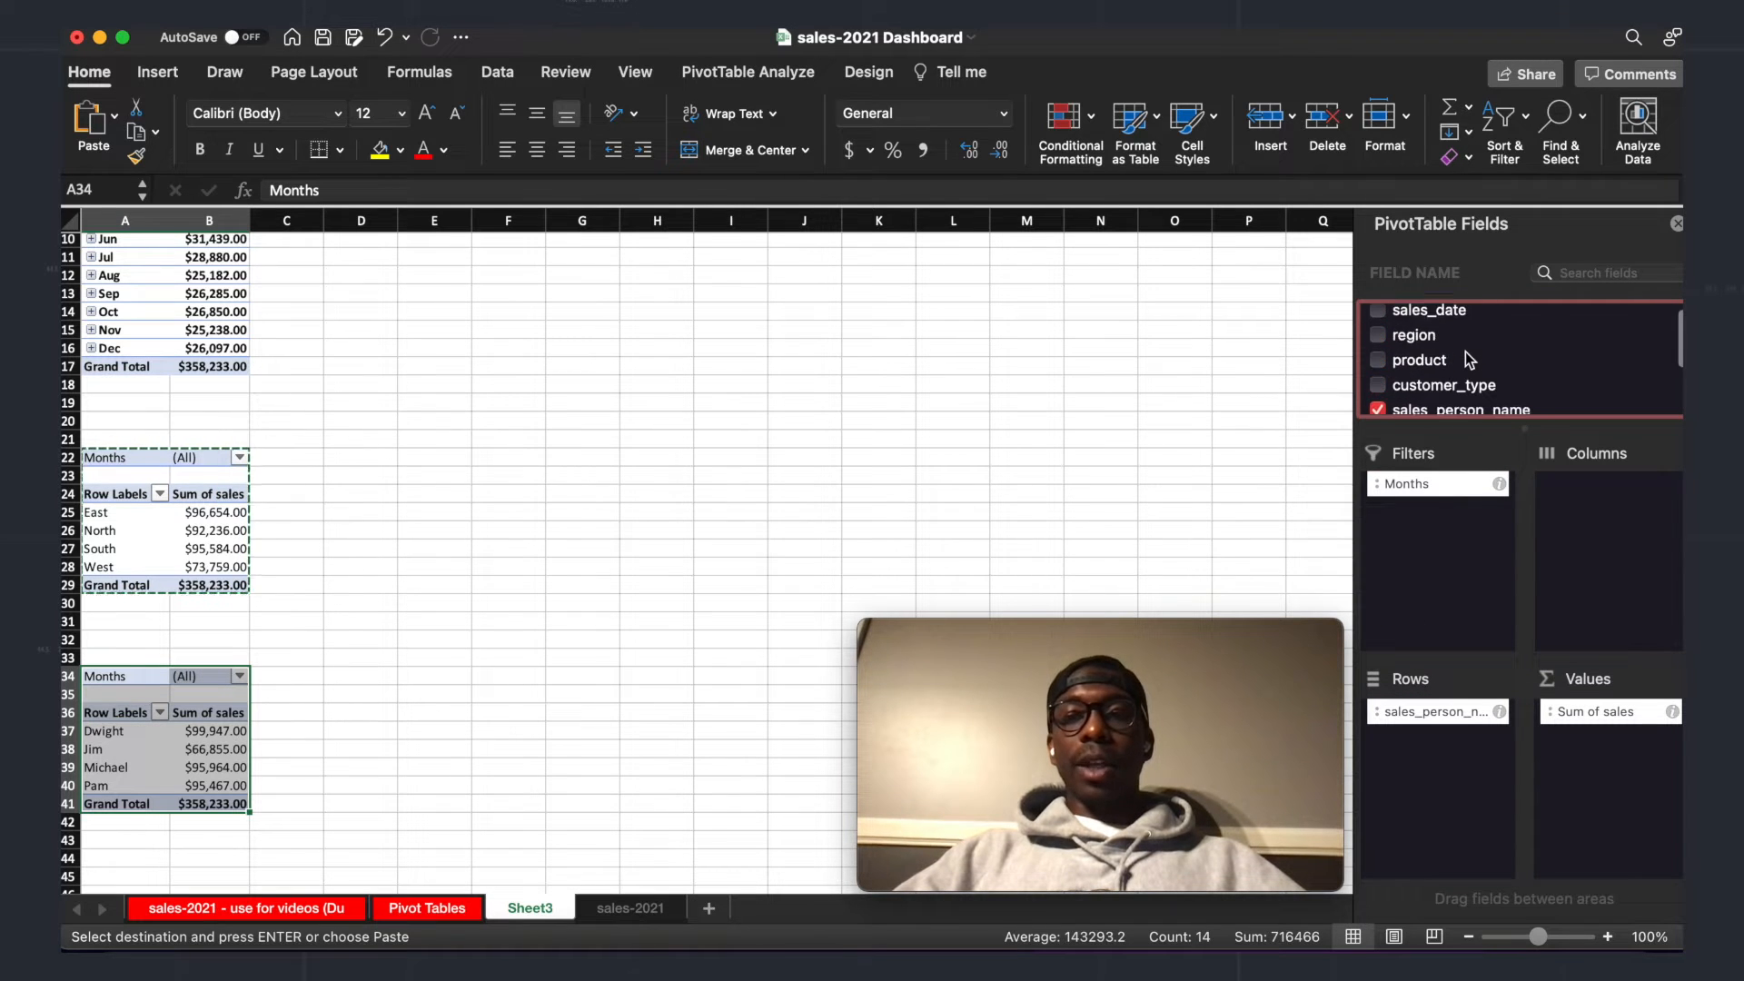
pyautogui.scroll(-1, 1464, 351)
pyautogui.moveTo(1426, 339); pyautogui.dragTo(1438, 479)
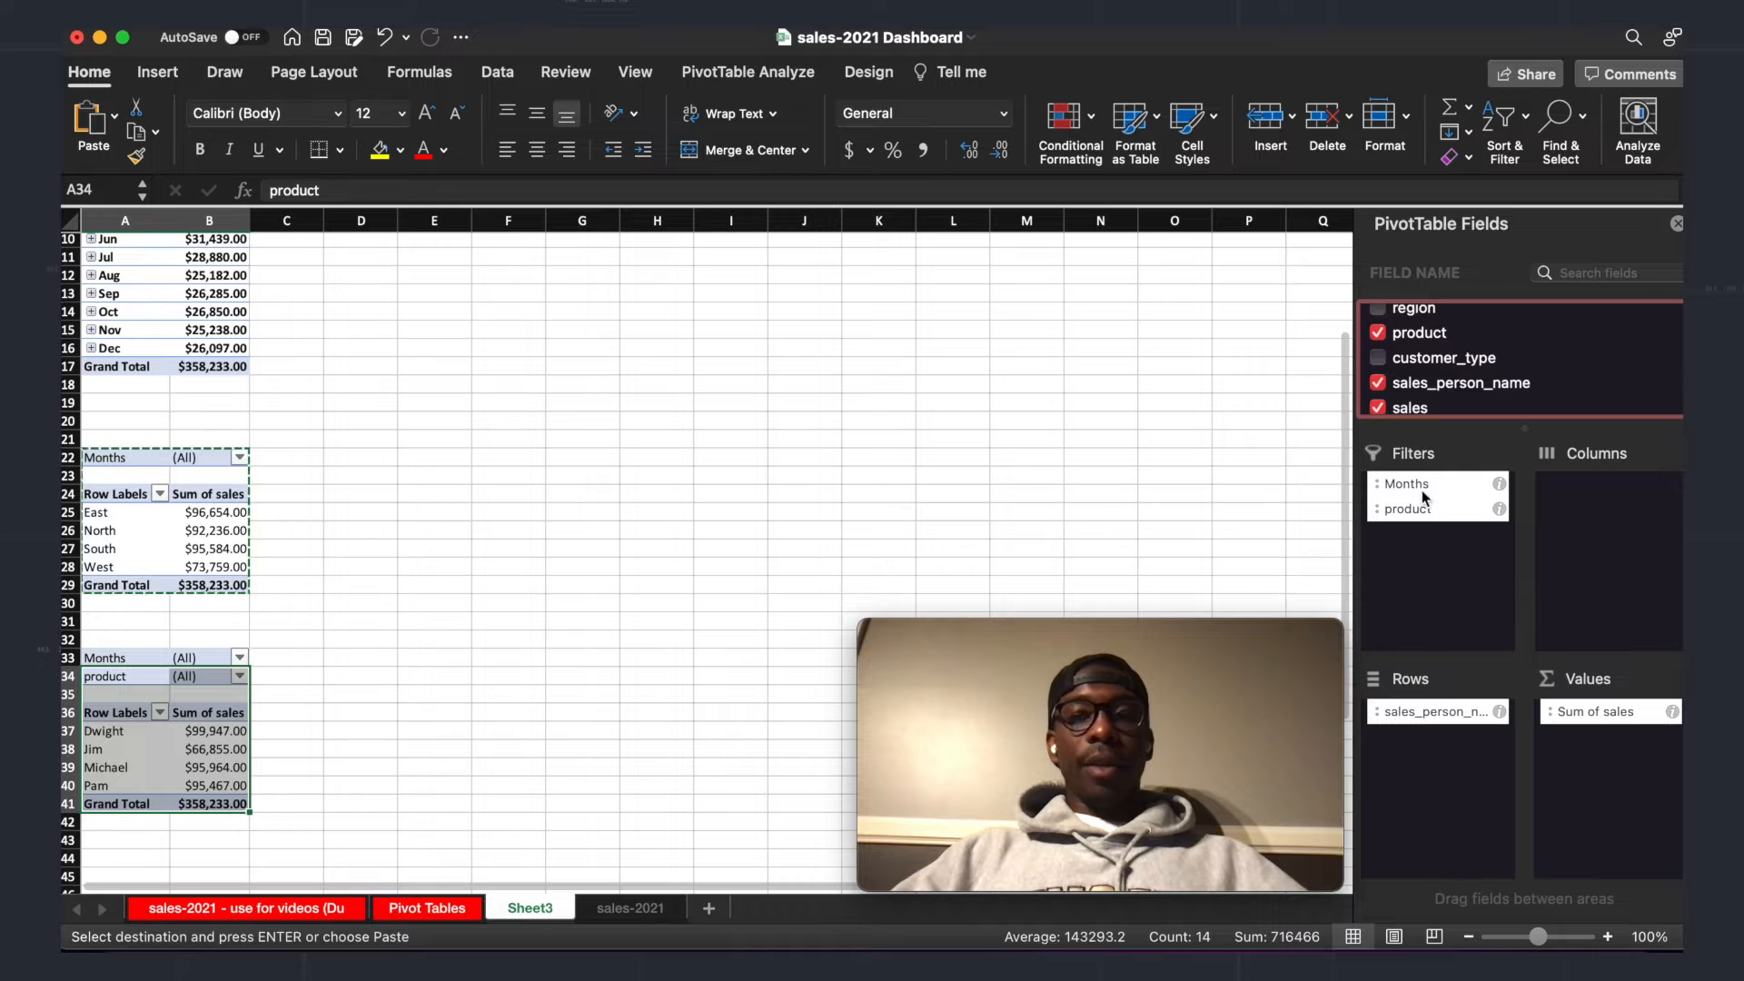
pyautogui.moveTo(1425, 486); pyautogui.dragTo(1427, 536)
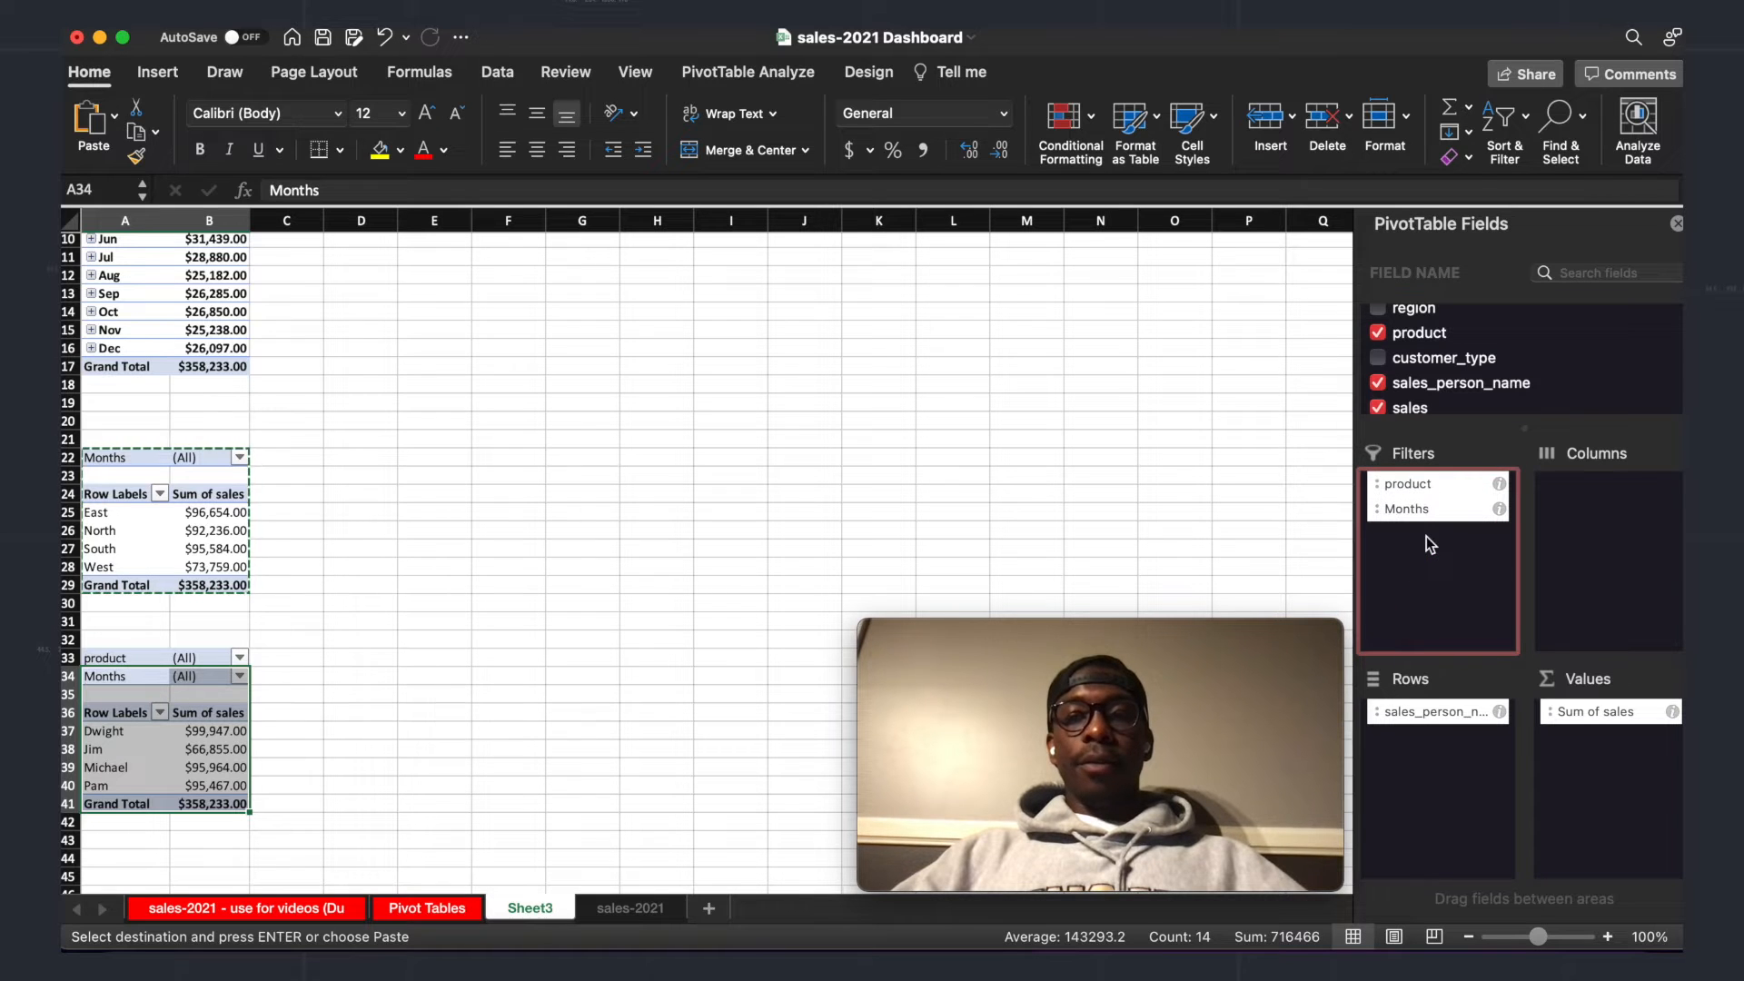
pyautogui.click(421, 672)
pyautogui.scroll(-4, 422, 670)
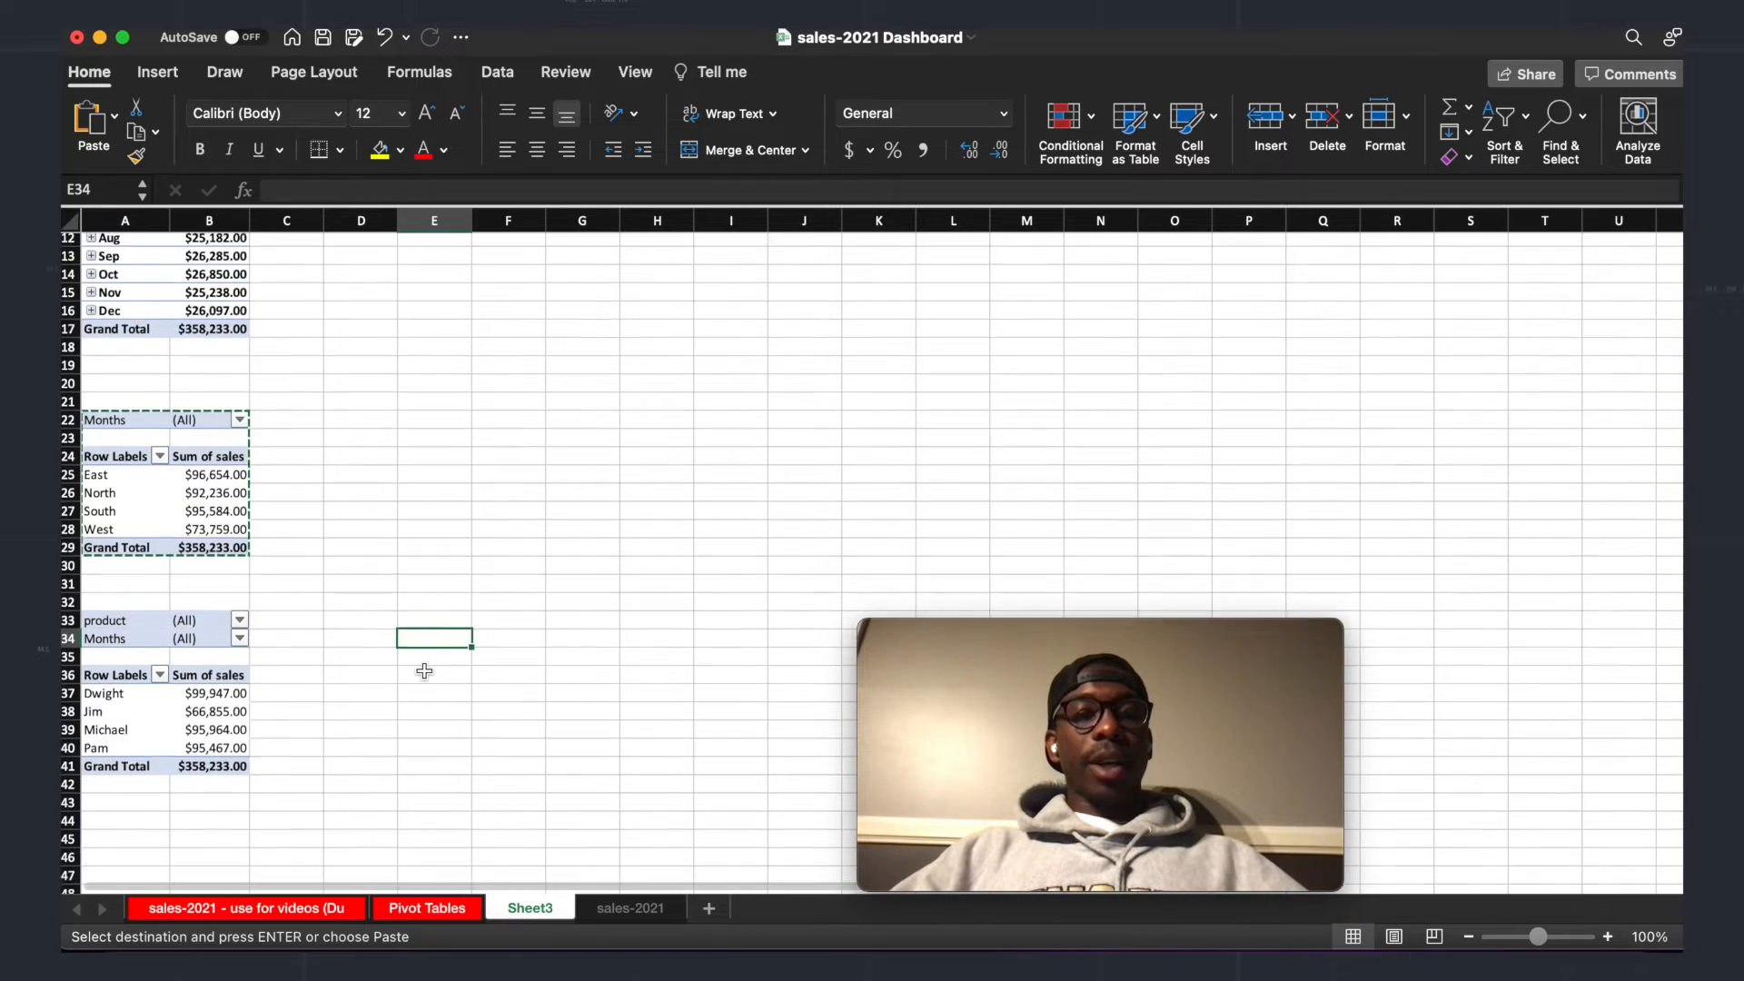
pyautogui.moveTo(105, 508); pyautogui.dragTo(202, 644)
pyautogui.click(386, 650)
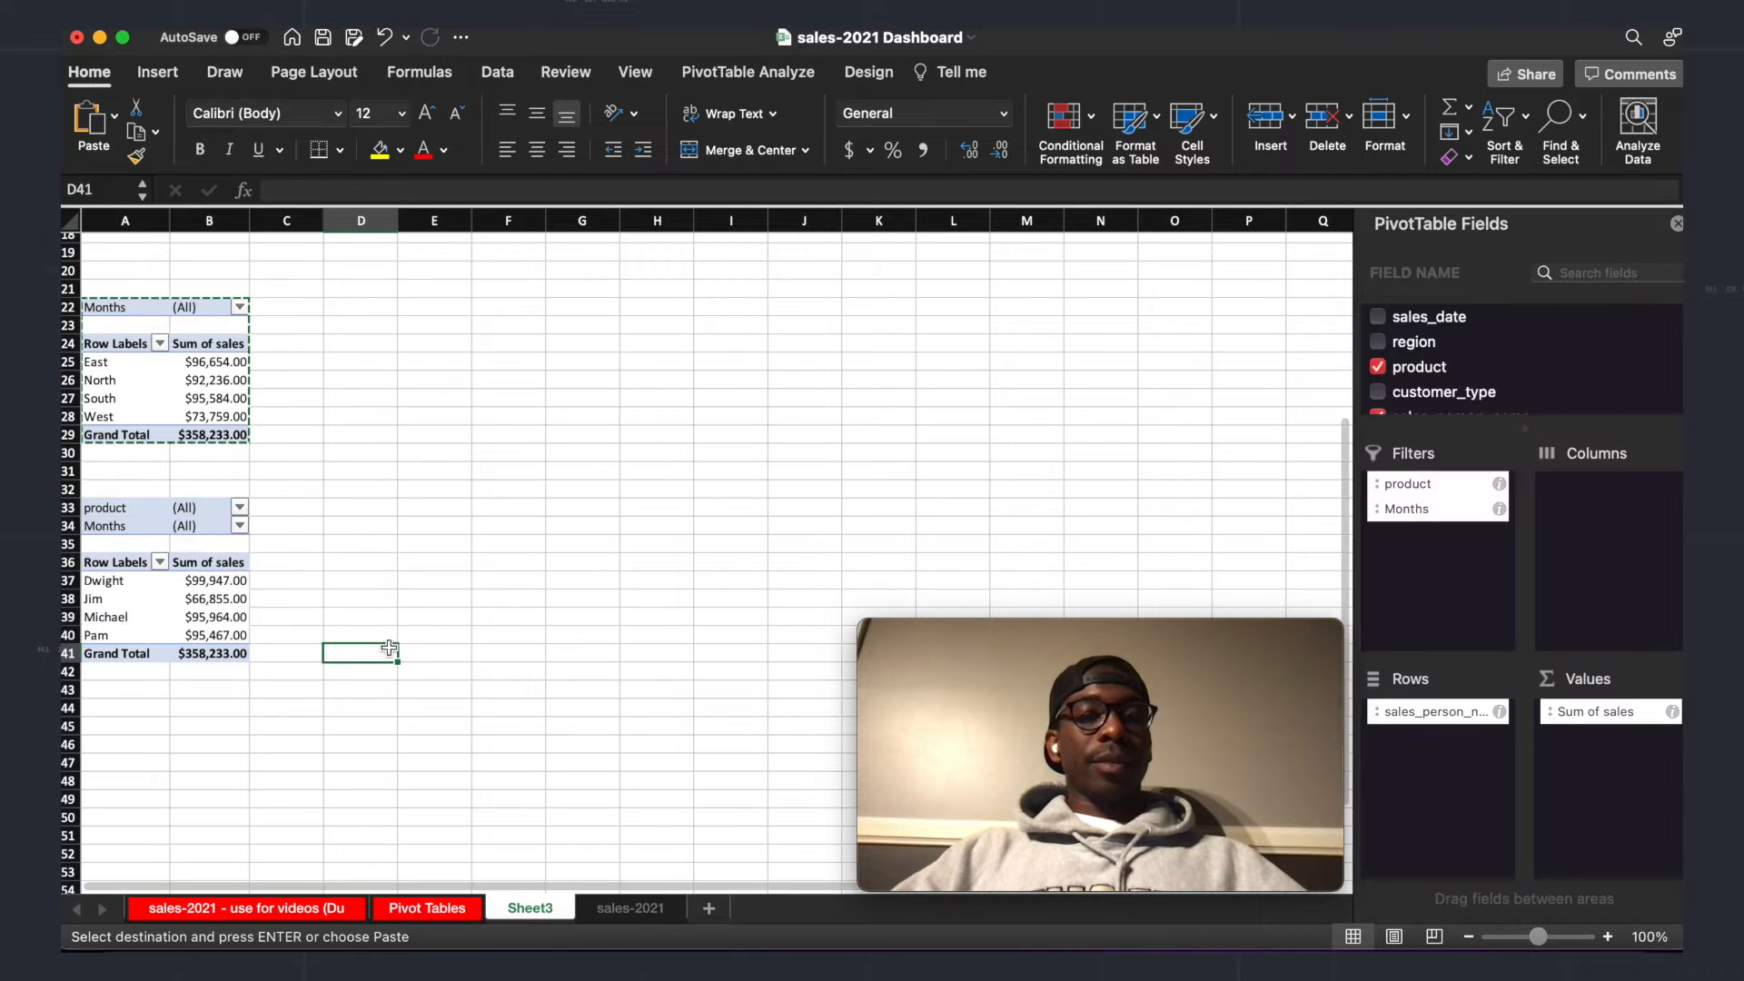
# Step: Check the field layout of the product PivotTable on the Pivot Tables sheet
pyautogui.click(429, 906)
pyautogui.scroll(-2, 397, 741)
pyautogui.moveTo(91, 707)
pyautogui.mouseDown()
pyautogui.moveTo(195, 708)
pyautogui.moveTo(102, 707)
pyautogui.mouseUp()
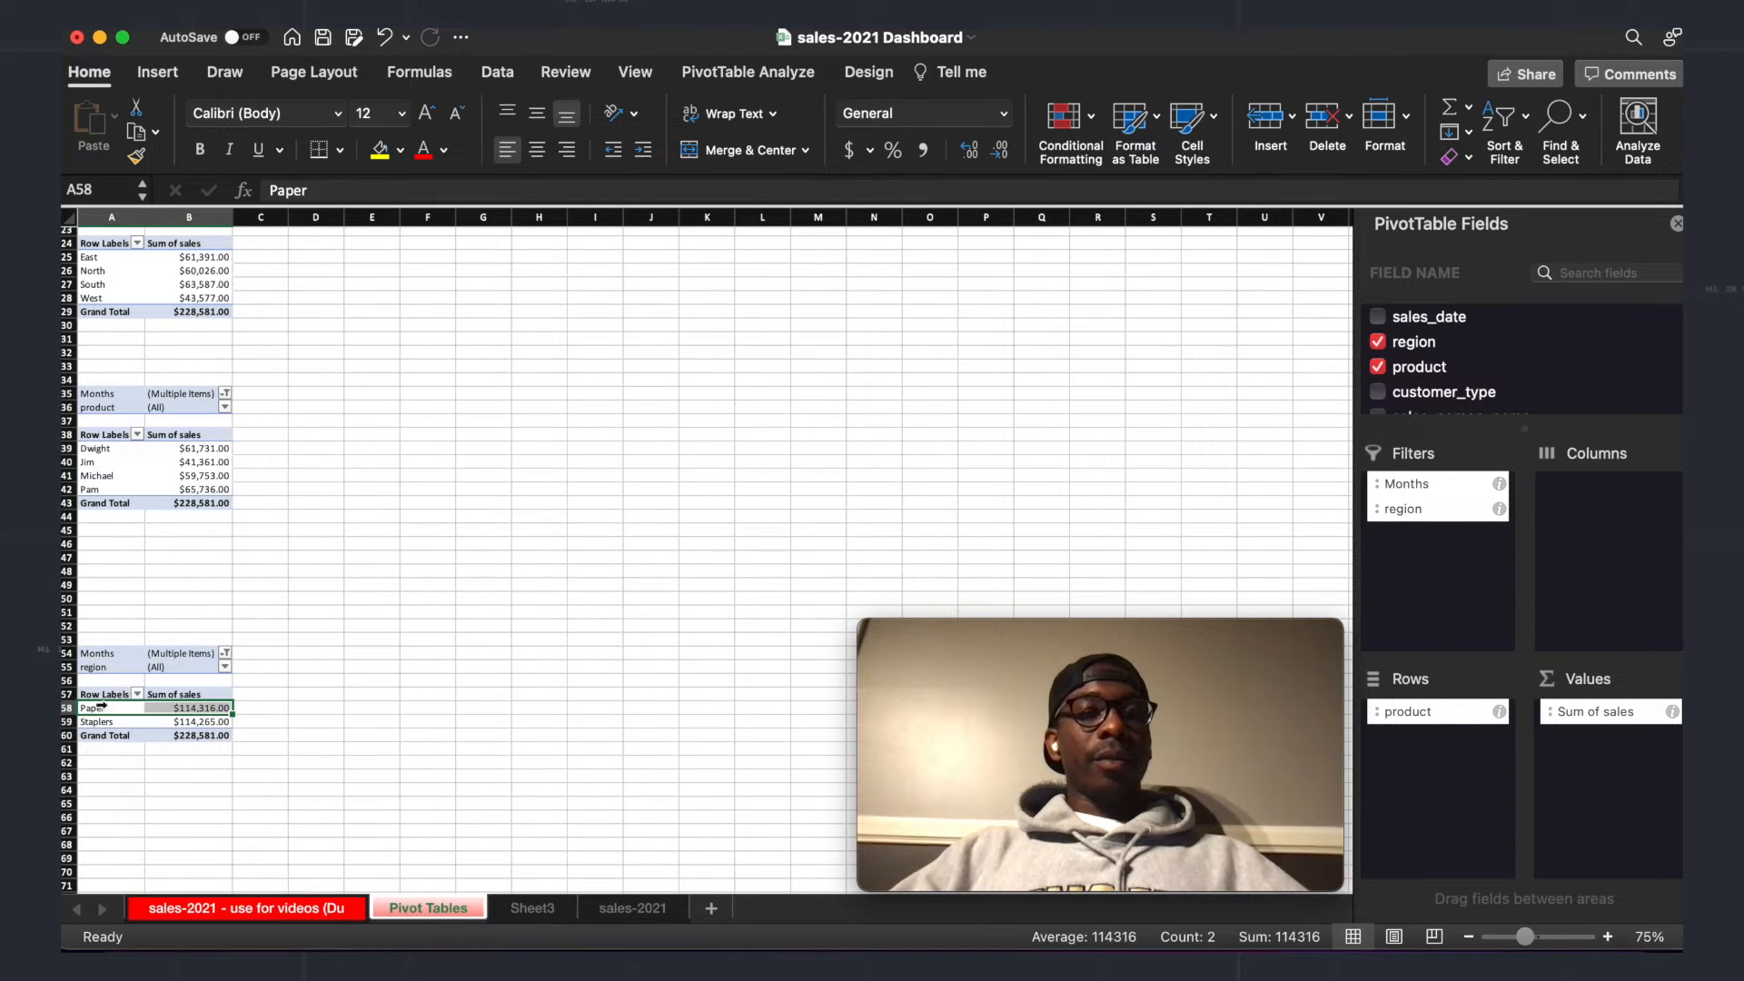
pyautogui.click(101, 667)
pyautogui.click(102, 653)
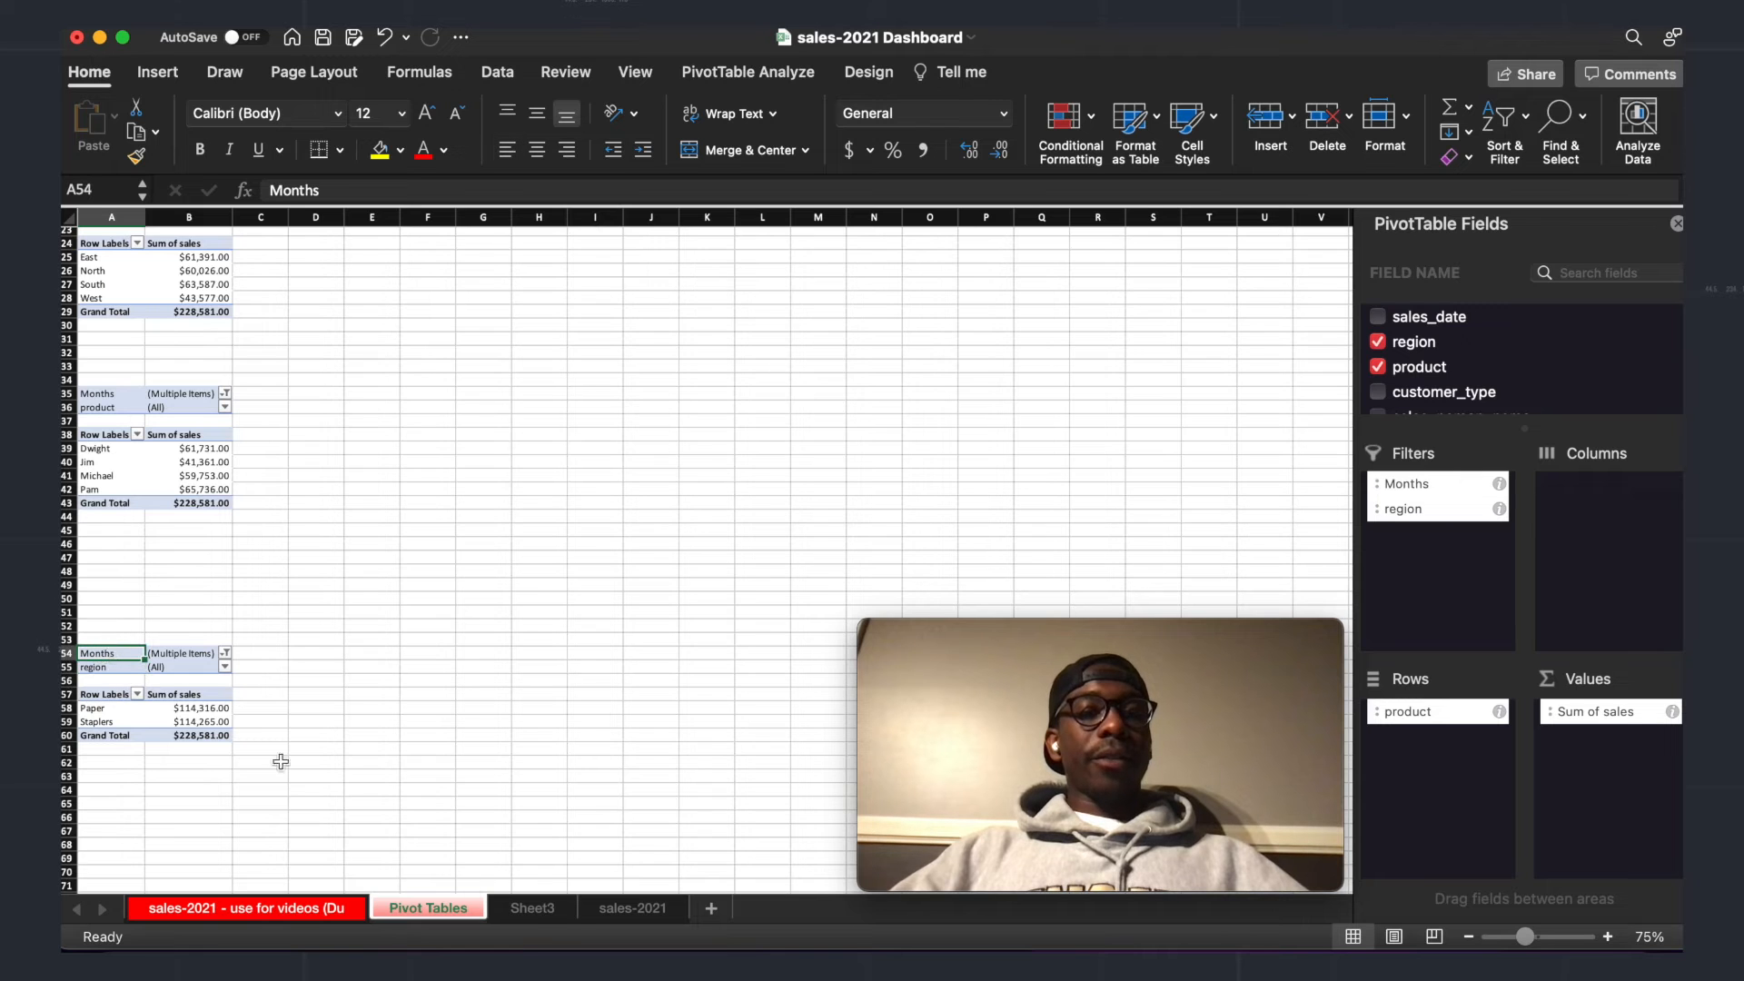
# Step: Copy the salesperson PivotTable with its filters on Sheet3 and paste the copy at cell A46
pyautogui.click(539, 908)
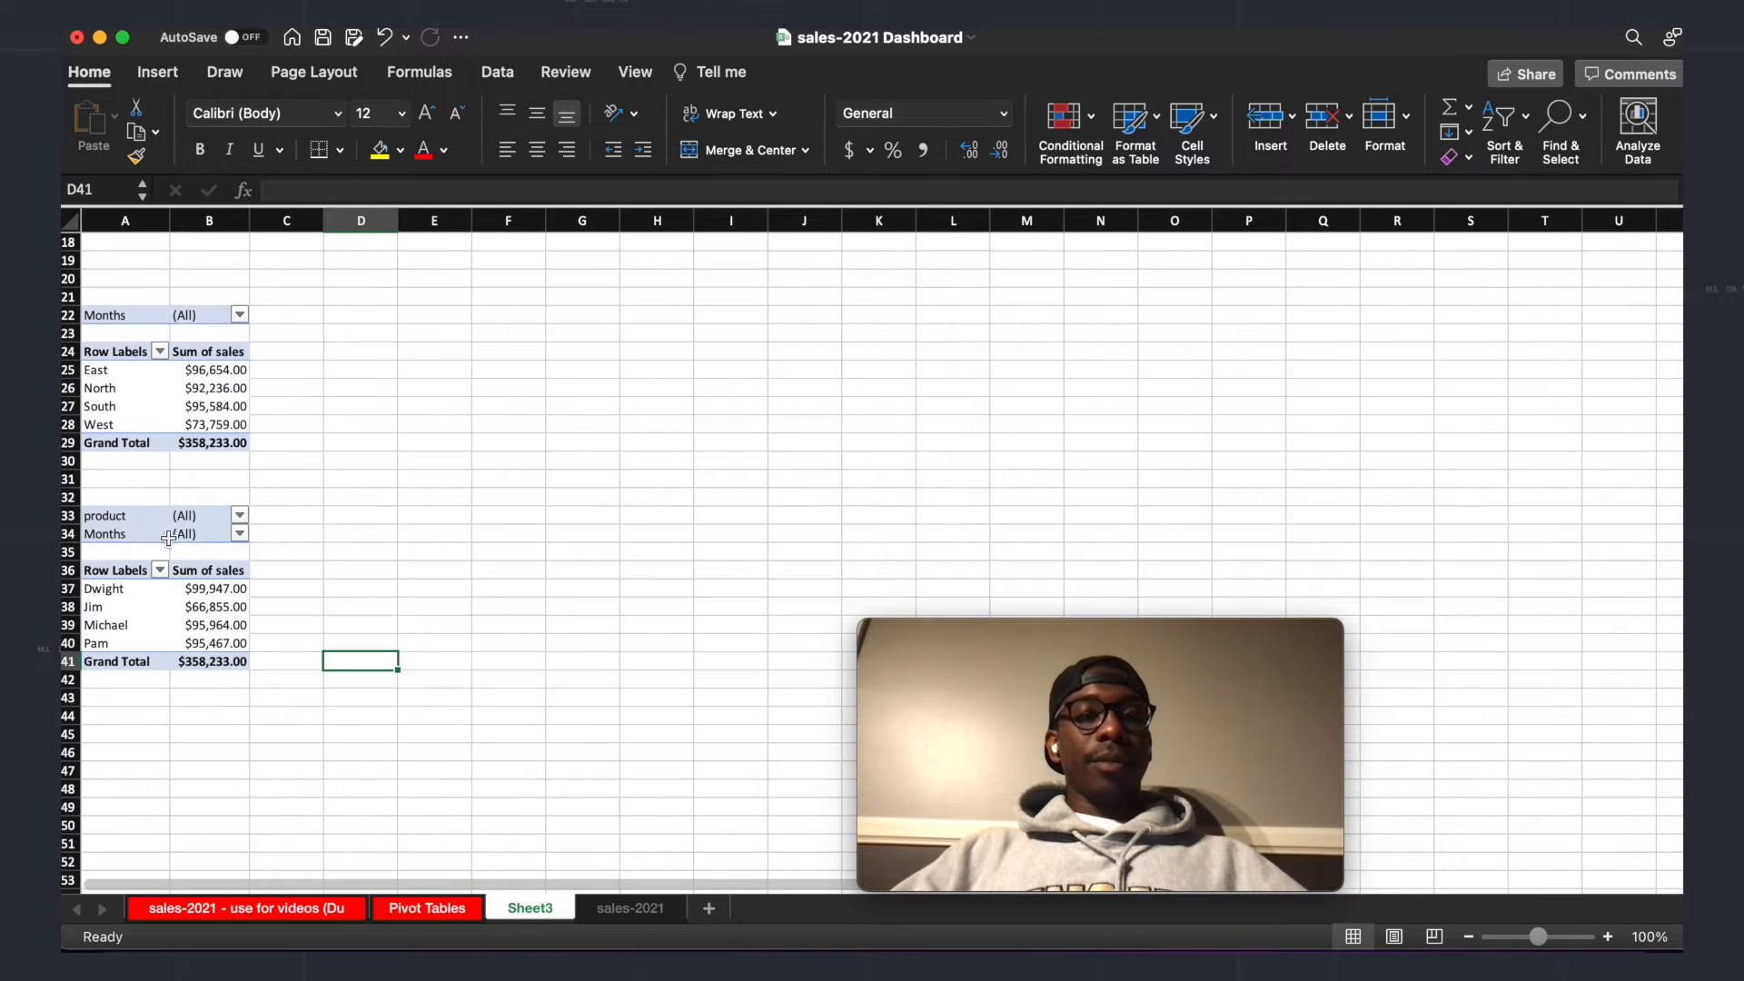
pyautogui.scroll(5, 294, 498)
pyautogui.scroll(-5, 295, 498)
pyautogui.moveTo(121, 568); pyautogui.dragTo(216, 710)
pyautogui.press('super+c')
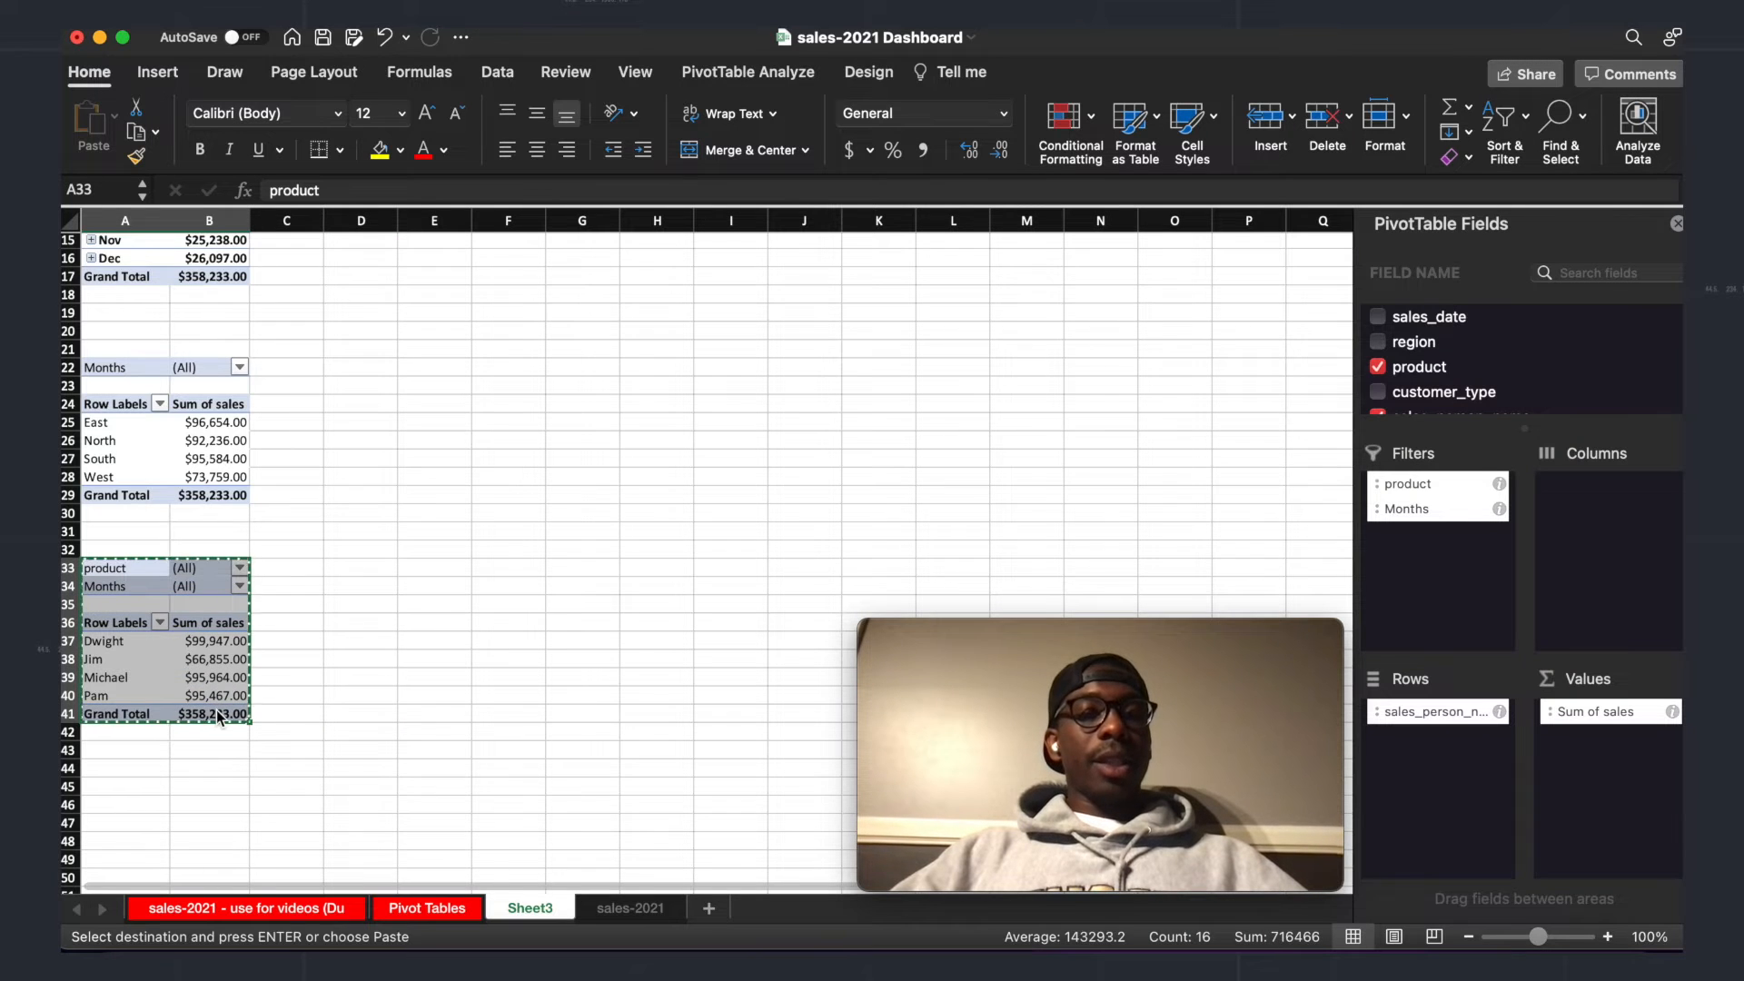
pyautogui.scroll(-3, 218, 712)
pyautogui.click(111, 630)
pyautogui.press('super+v')
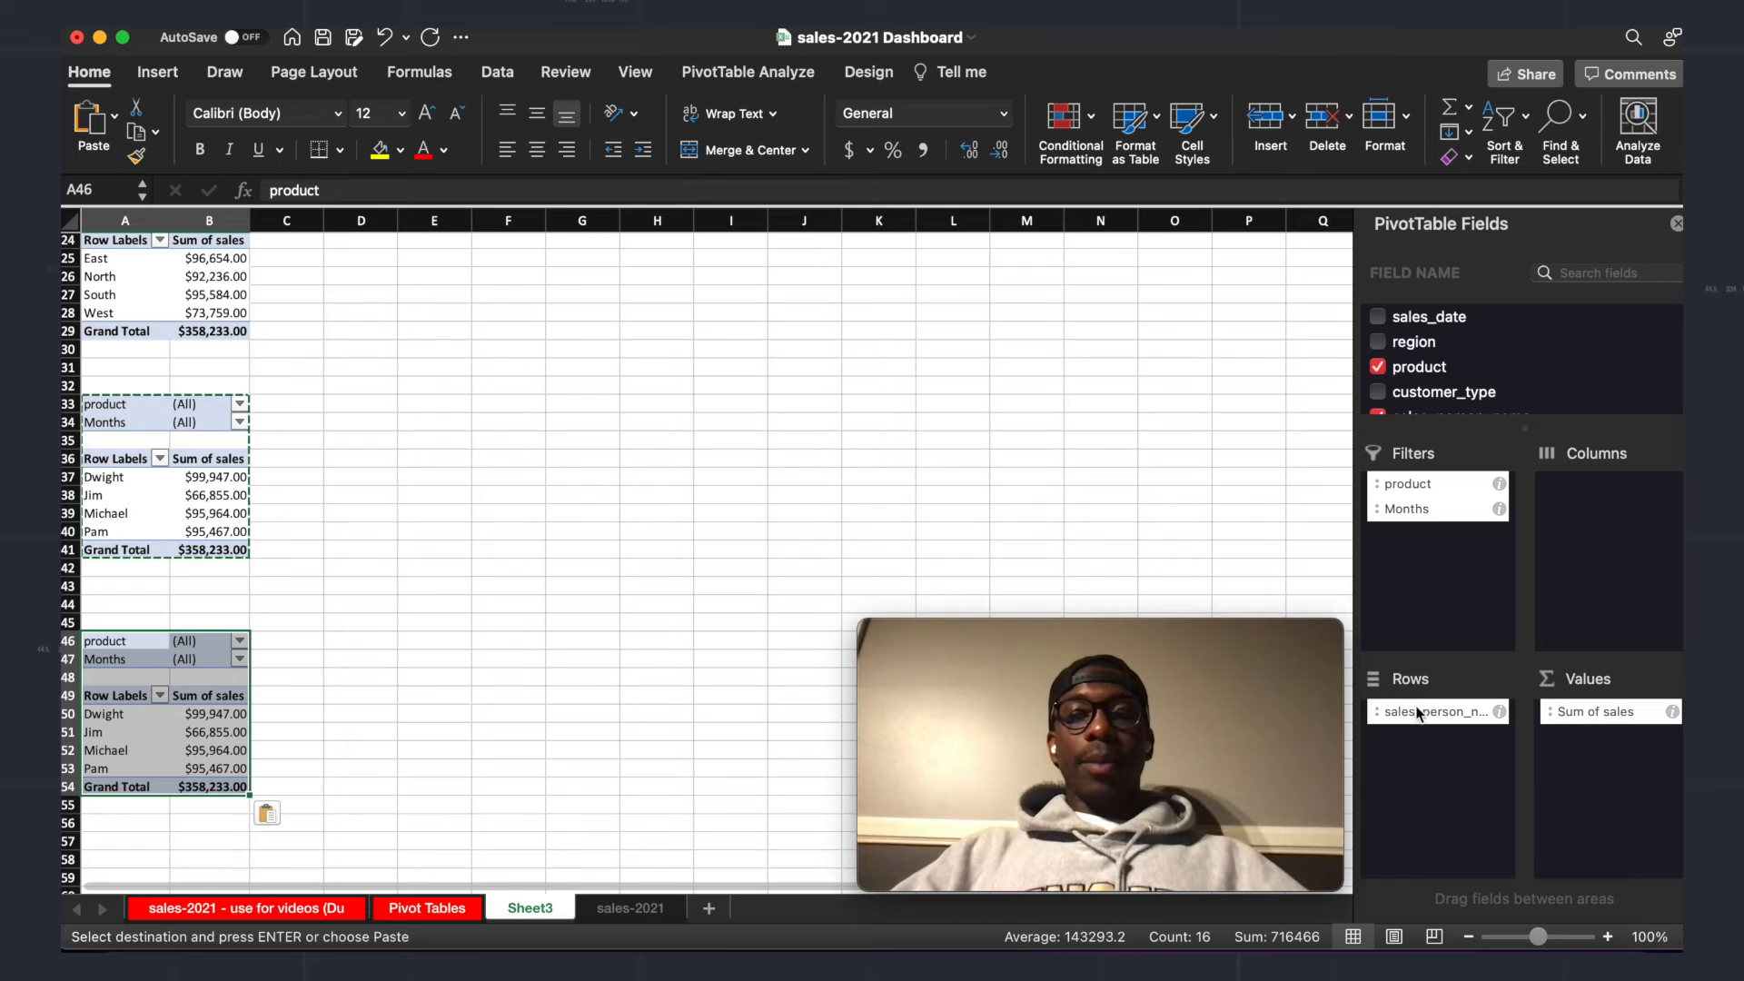
# Step: Remove sales_person_name from the pasted PivotTable and move product from the filters to the rows
pyautogui.moveTo(1422, 722); pyautogui.dragTo(1499, 364)
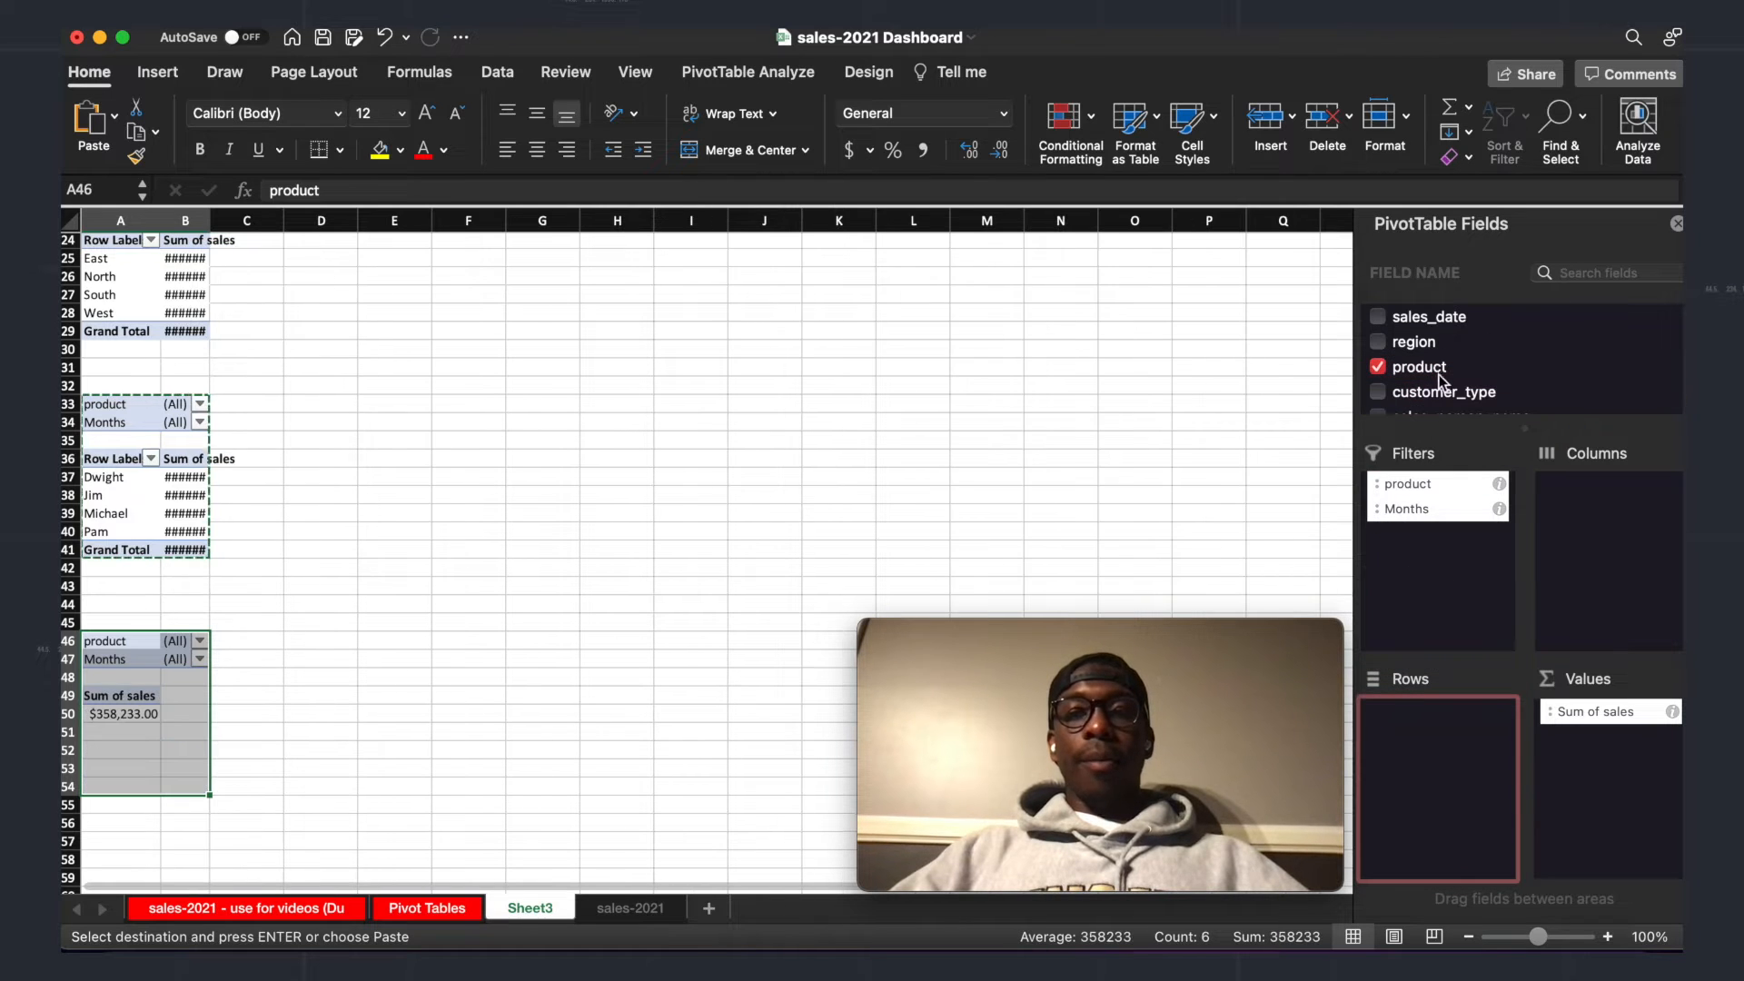
pyautogui.moveTo(1426, 479); pyautogui.dragTo(1438, 727)
pyautogui.click(582, 695)
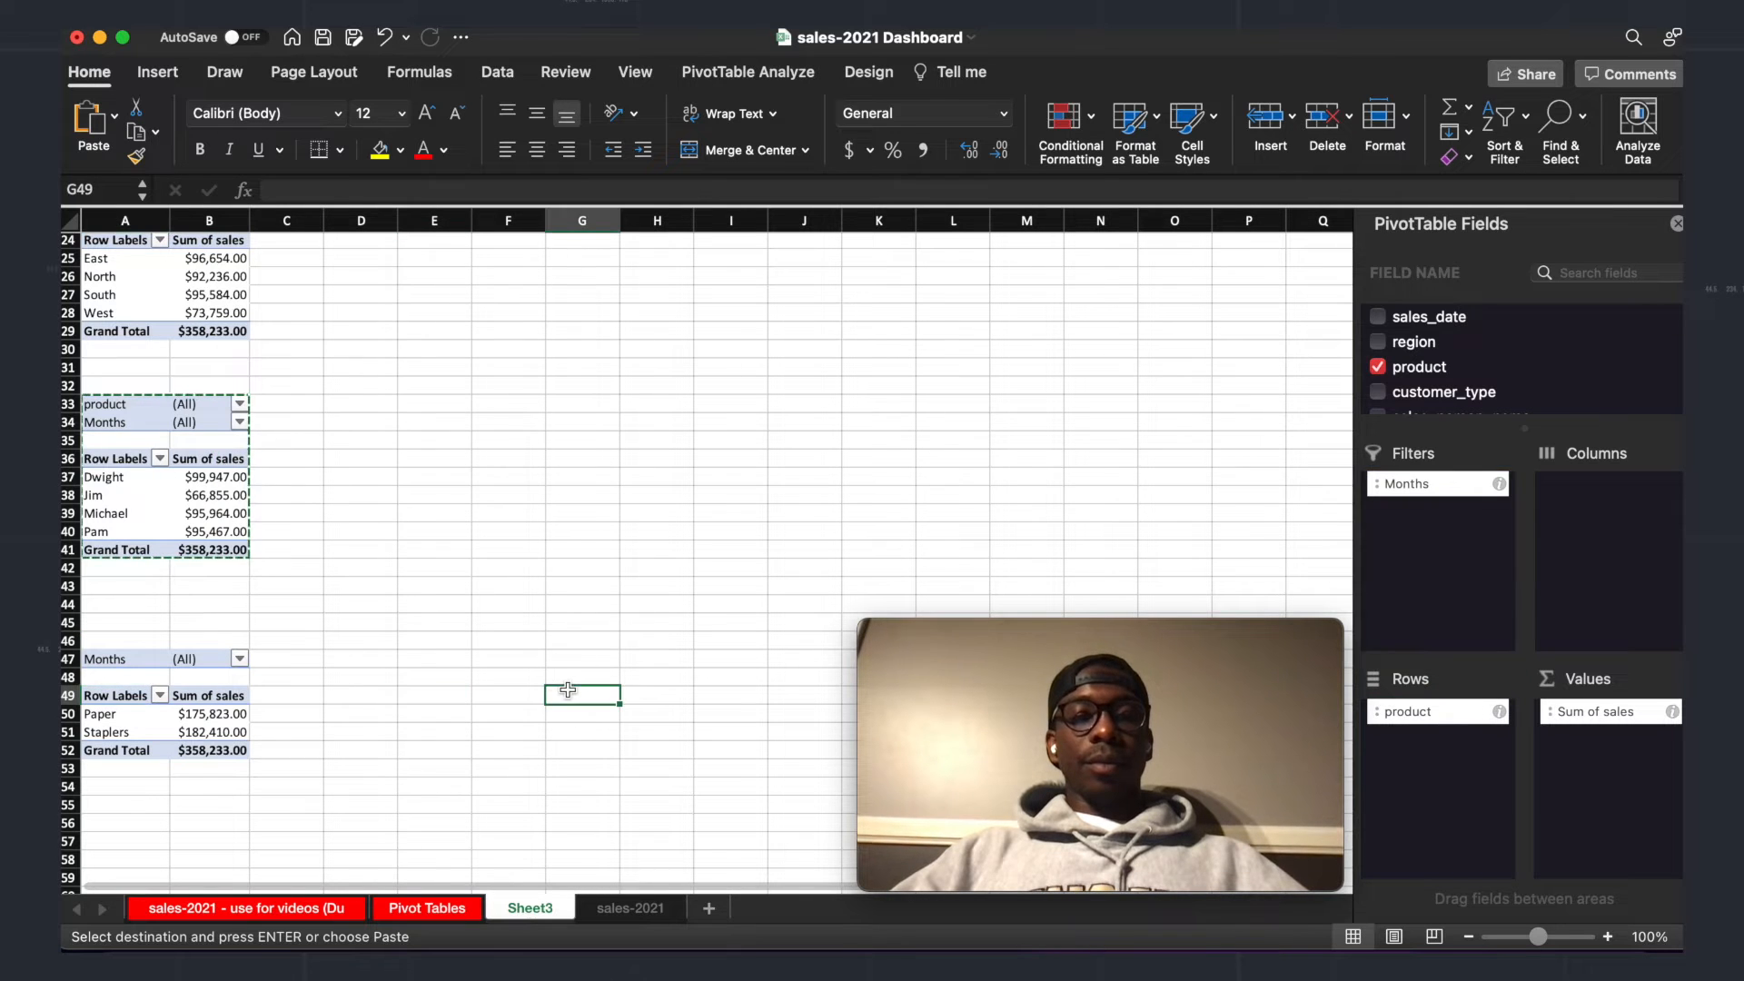
pyautogui.click(164, 718)
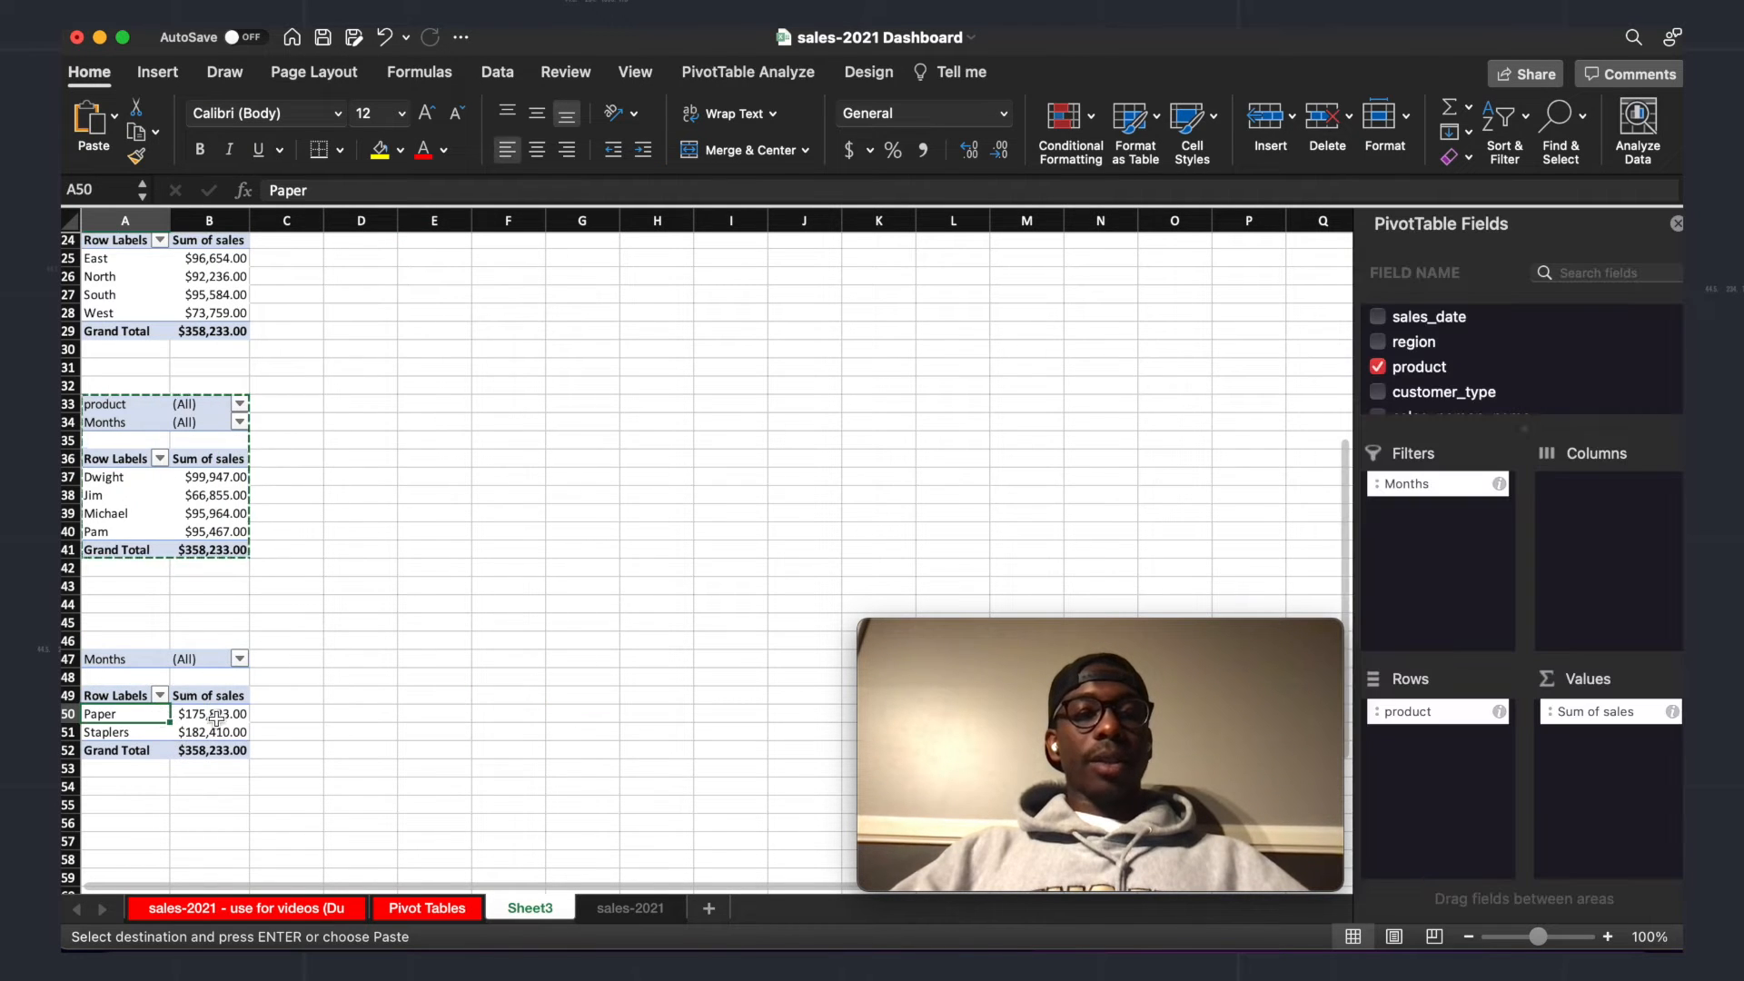
pyautogui.click(143, 736)
pyautogui.click(232, 663)
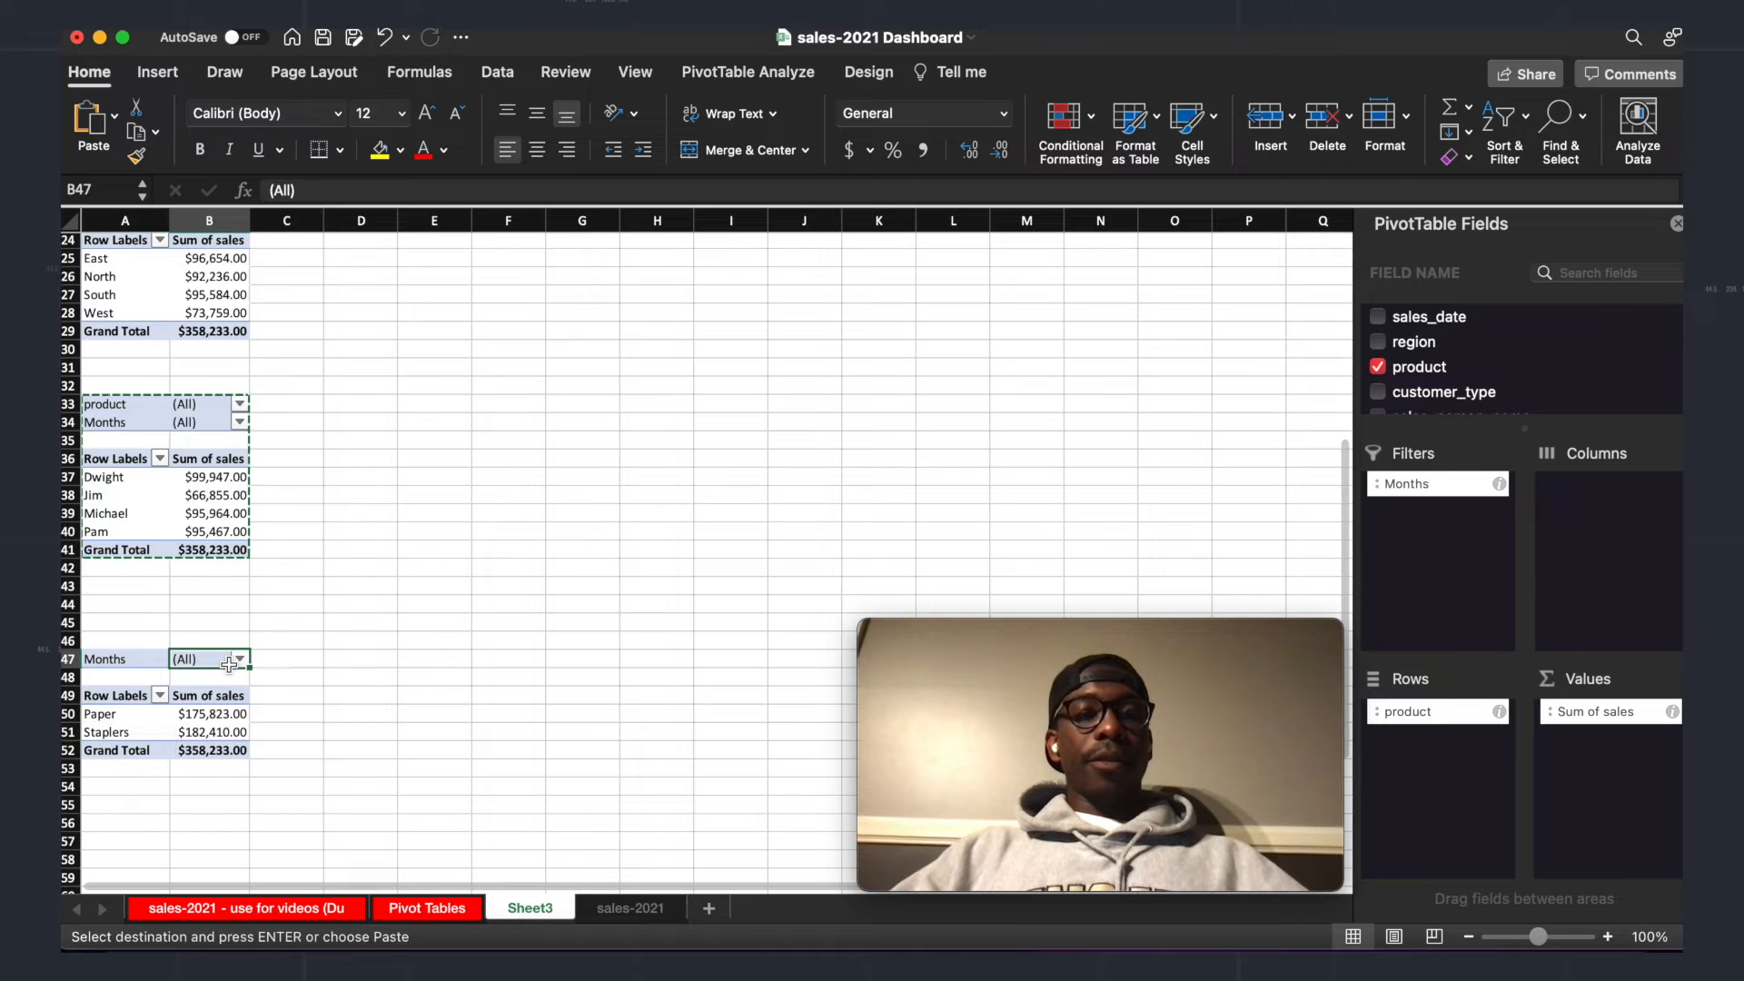
# Step: Compare with the product PivotTable on the Pivot Tables sheet and add region as a filter below Months on Sheet3
pyautogui.click(425, 906)
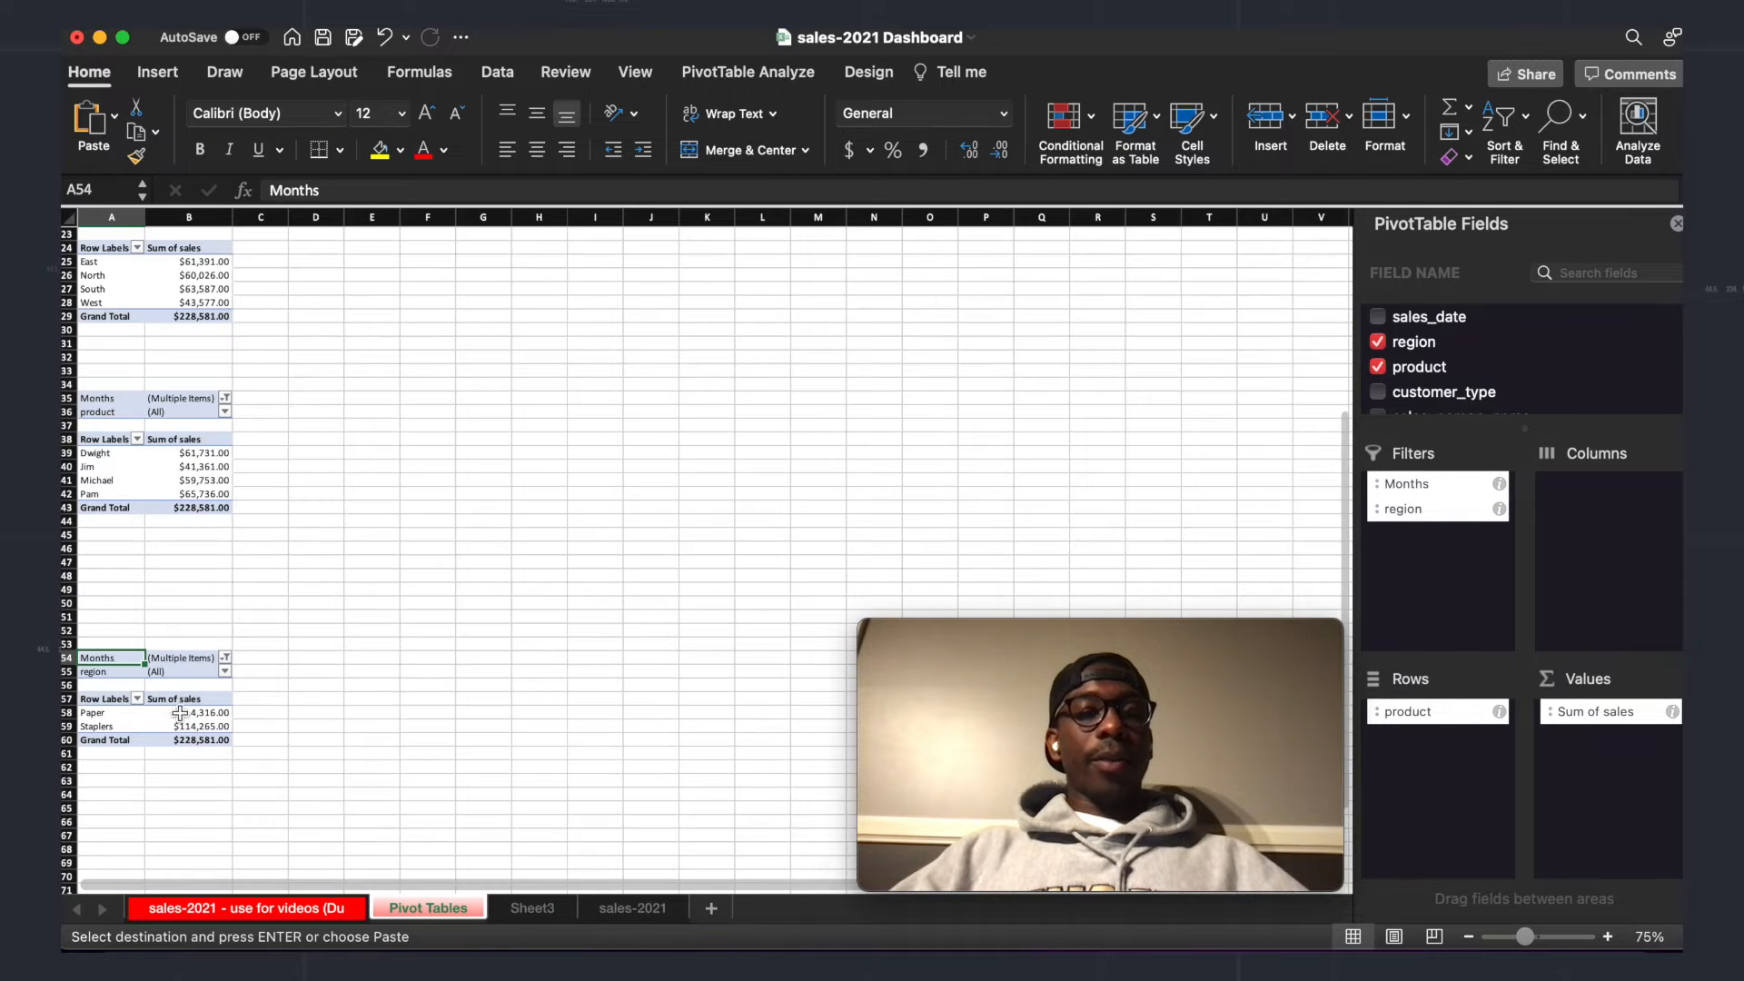
pyautogui.click(532, 907)
pyautogui.click(1418, 346)
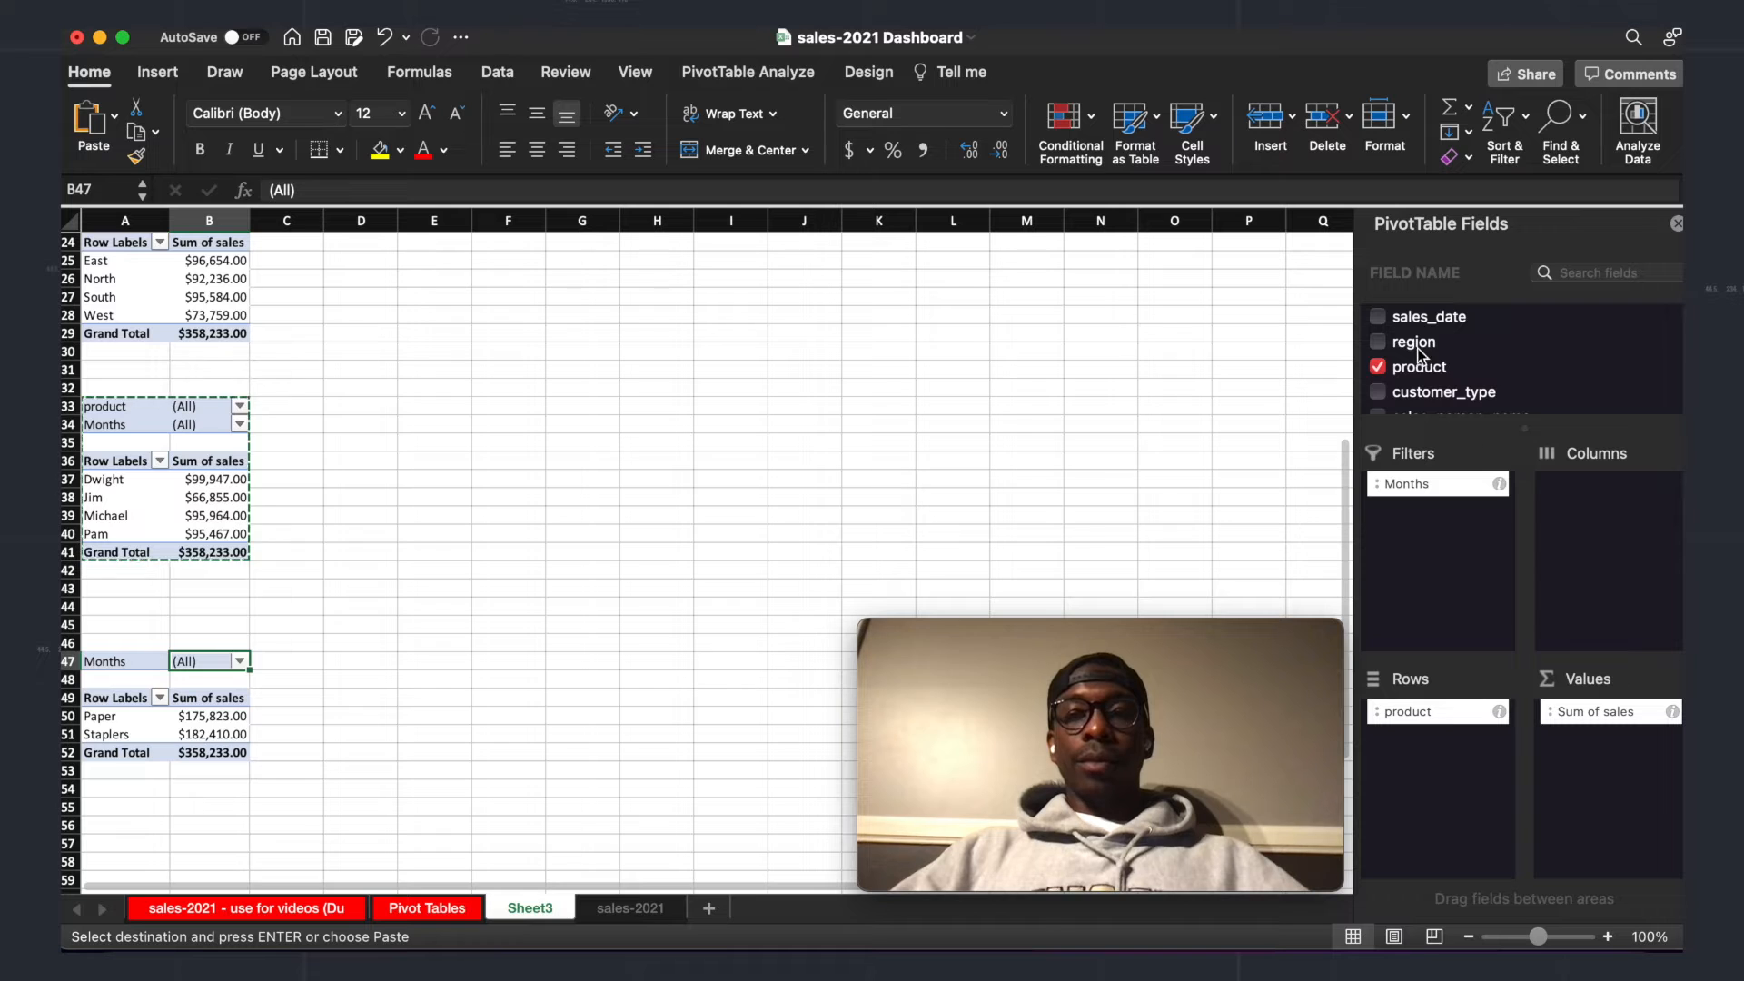
pyautogui.moveTo(1422, 350); pyautogui.dragTo(1431, 509)
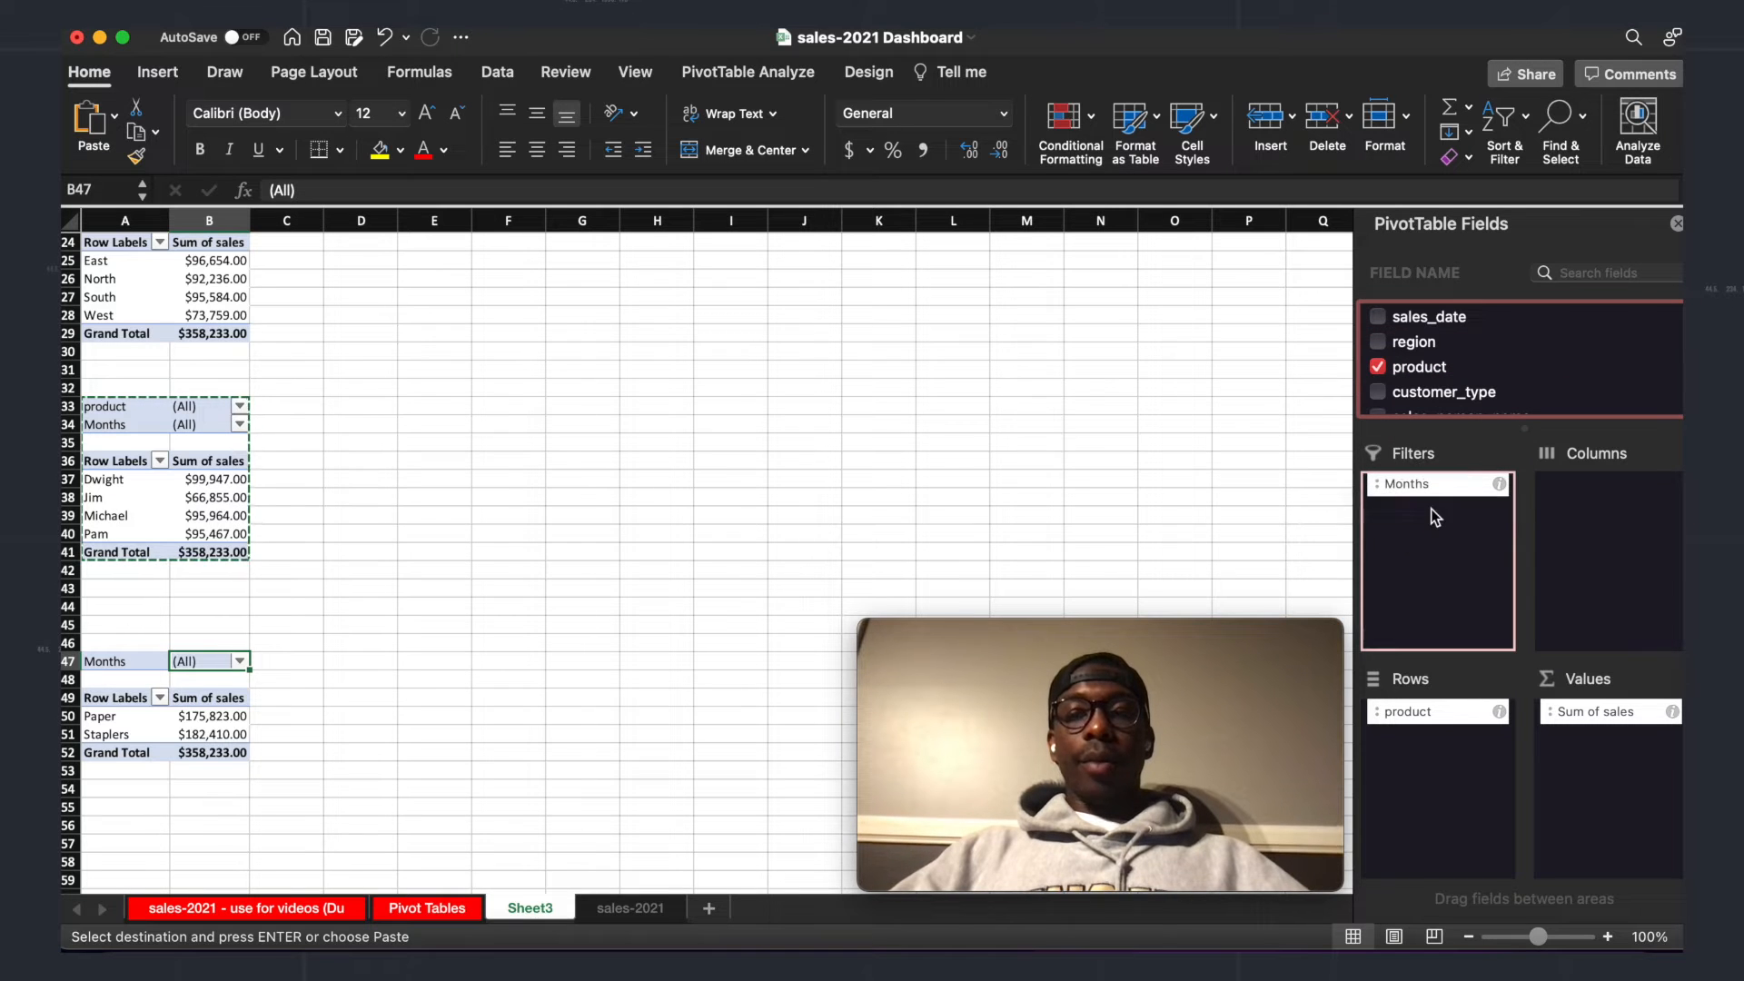
pyautogui.click(500, 607)
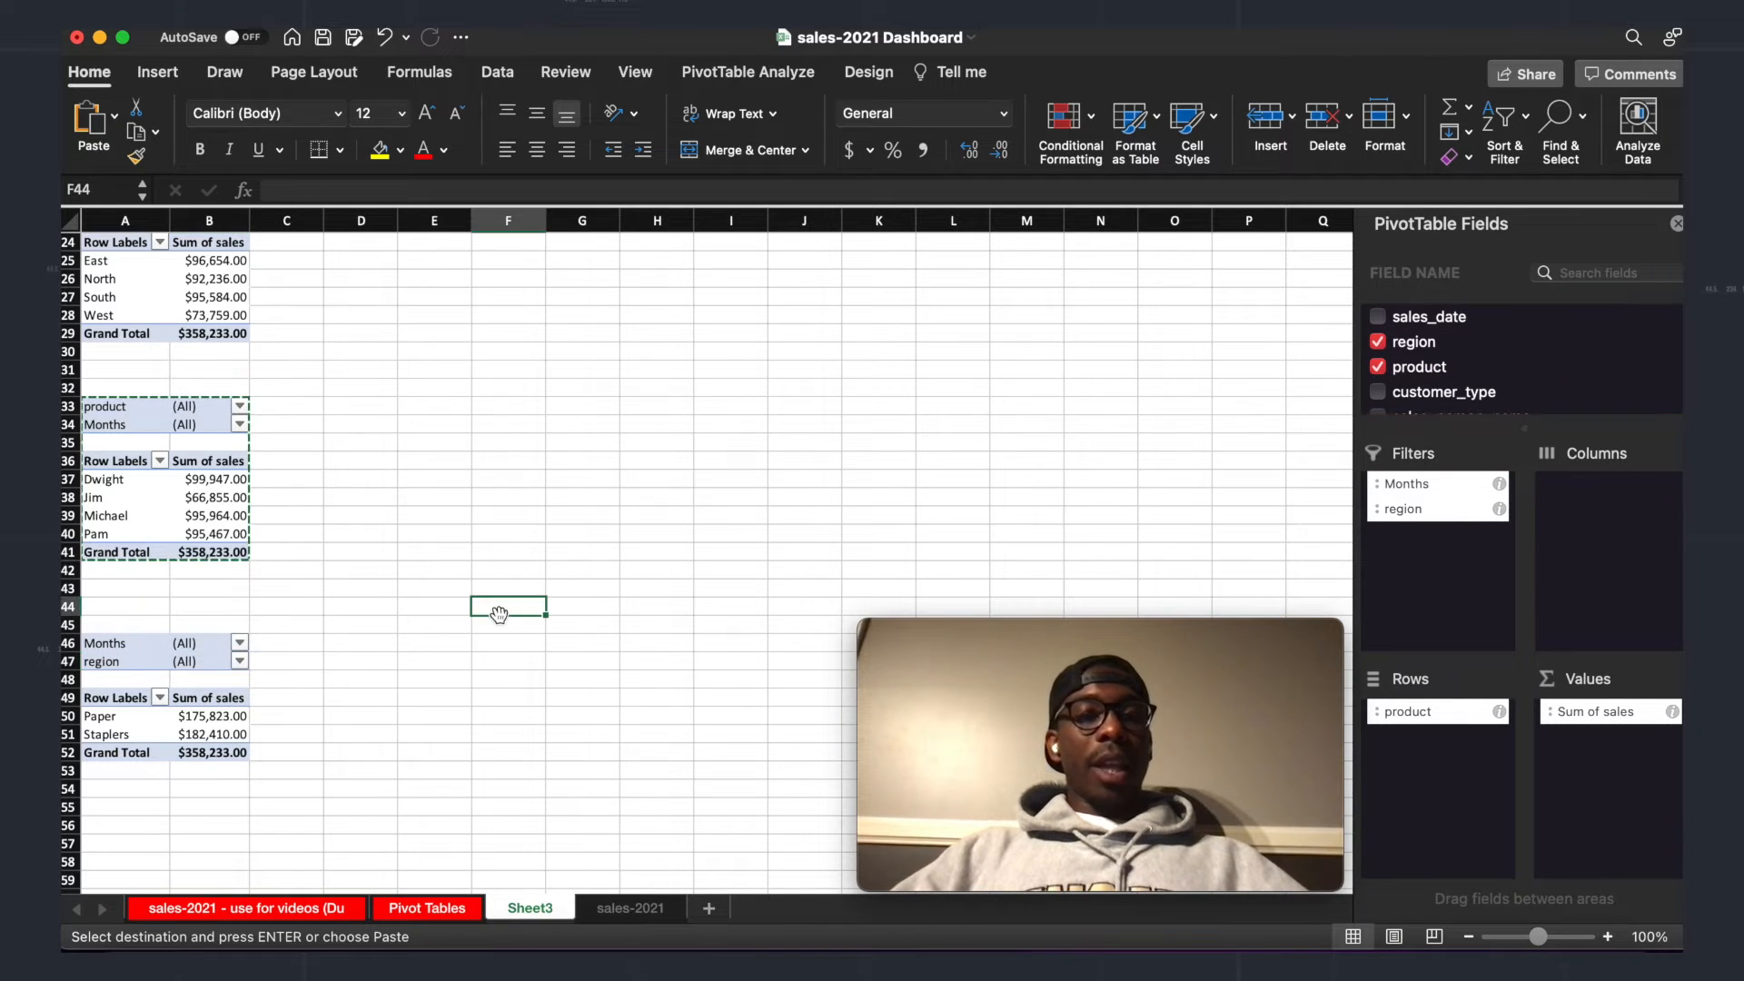
# Step: Insert a PivotChart from the monthly PivotTable in A1:B17 and place it beside that table, slightly widened
pyautogui.scroll(10, 499, 612)
pyautogui.scroll(-12, 499, 615)
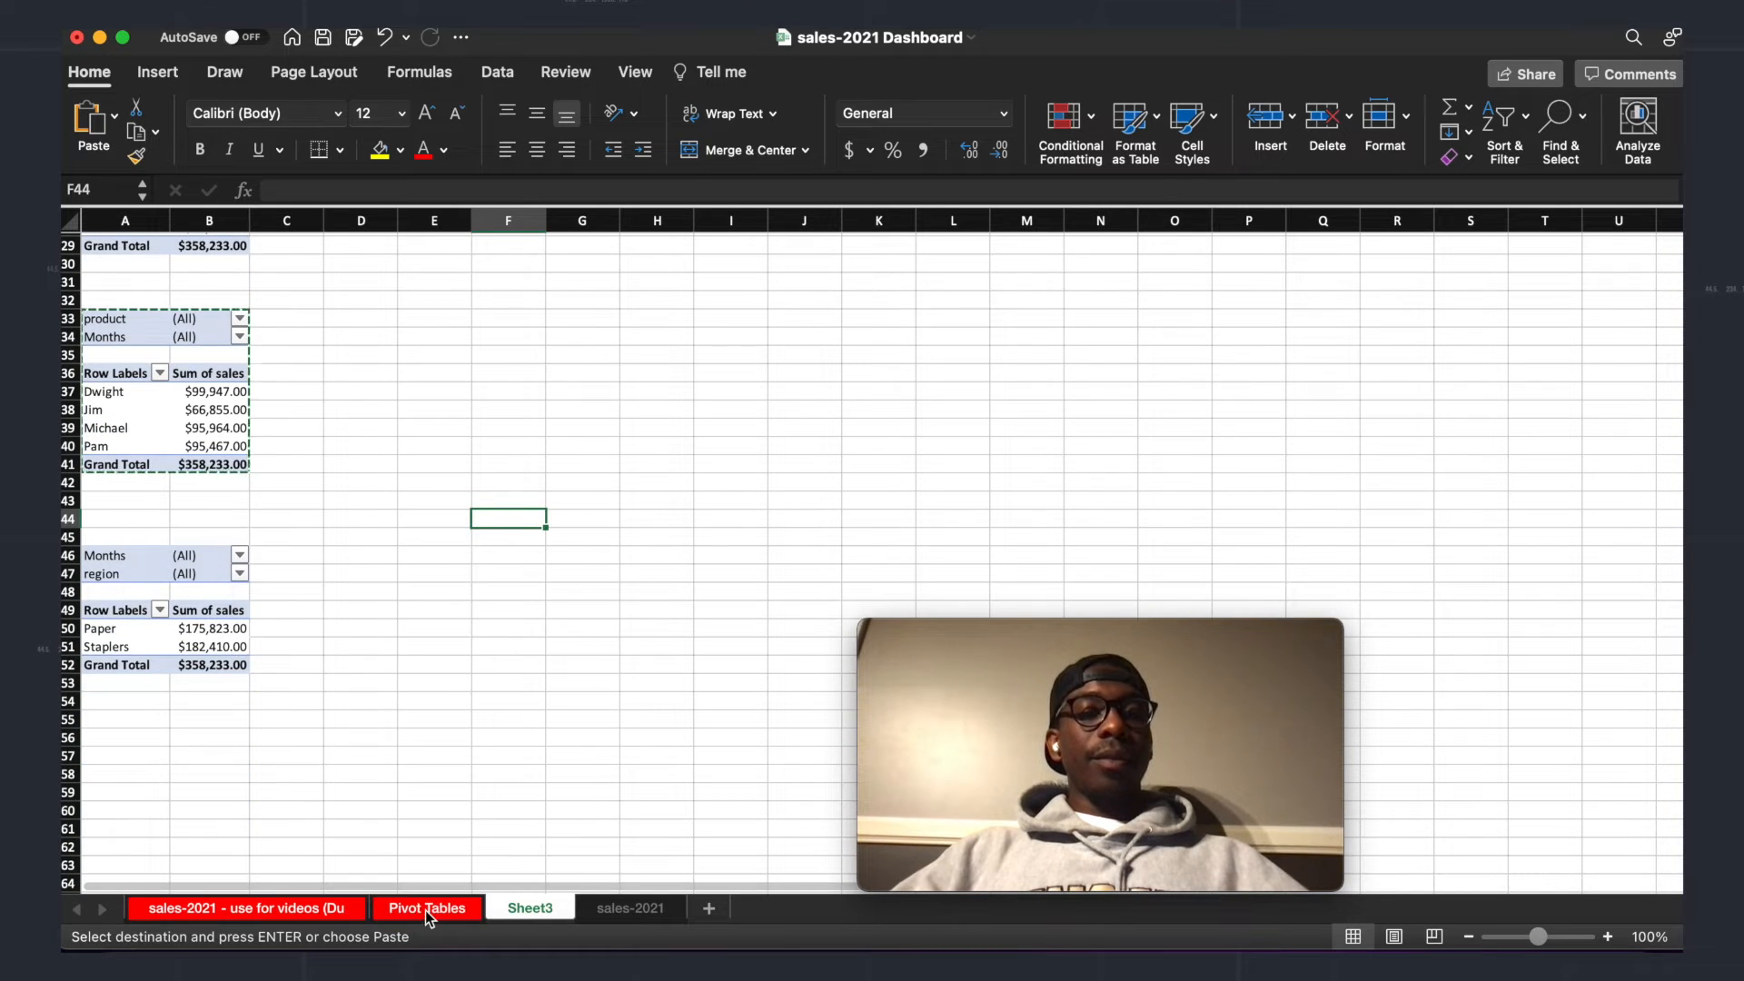
pyautogui.scroll(10, 443, 607)
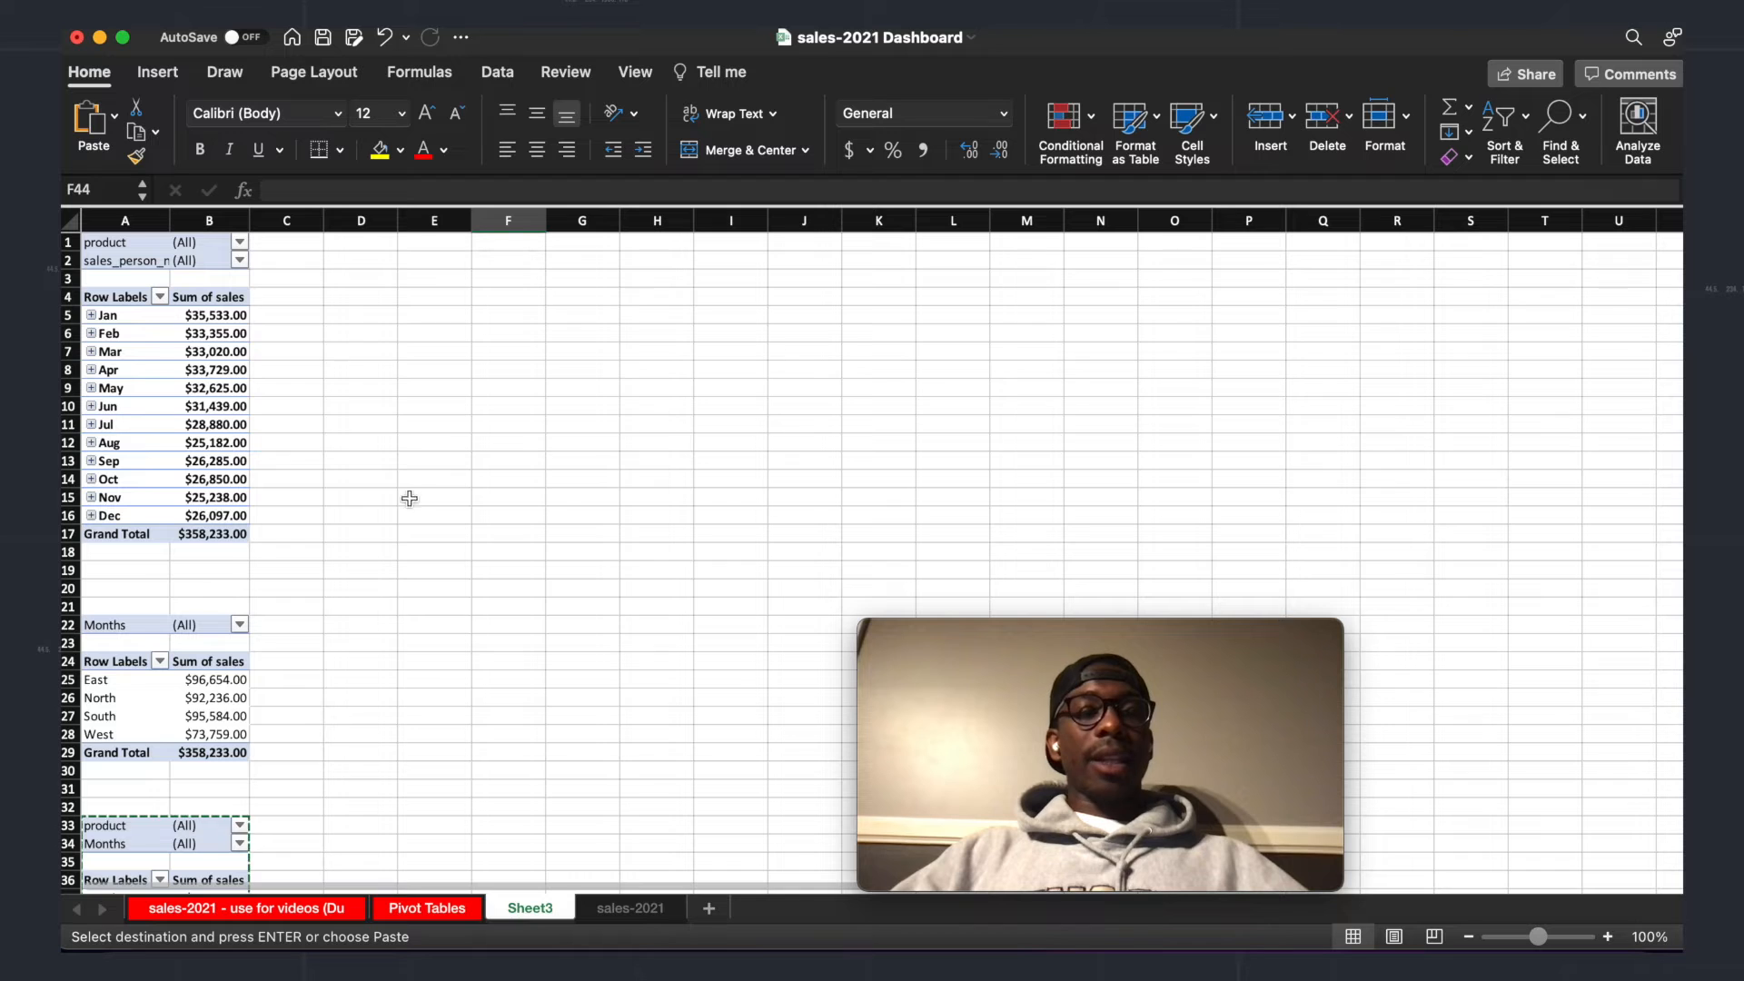
pyautogui.click(382, 405)
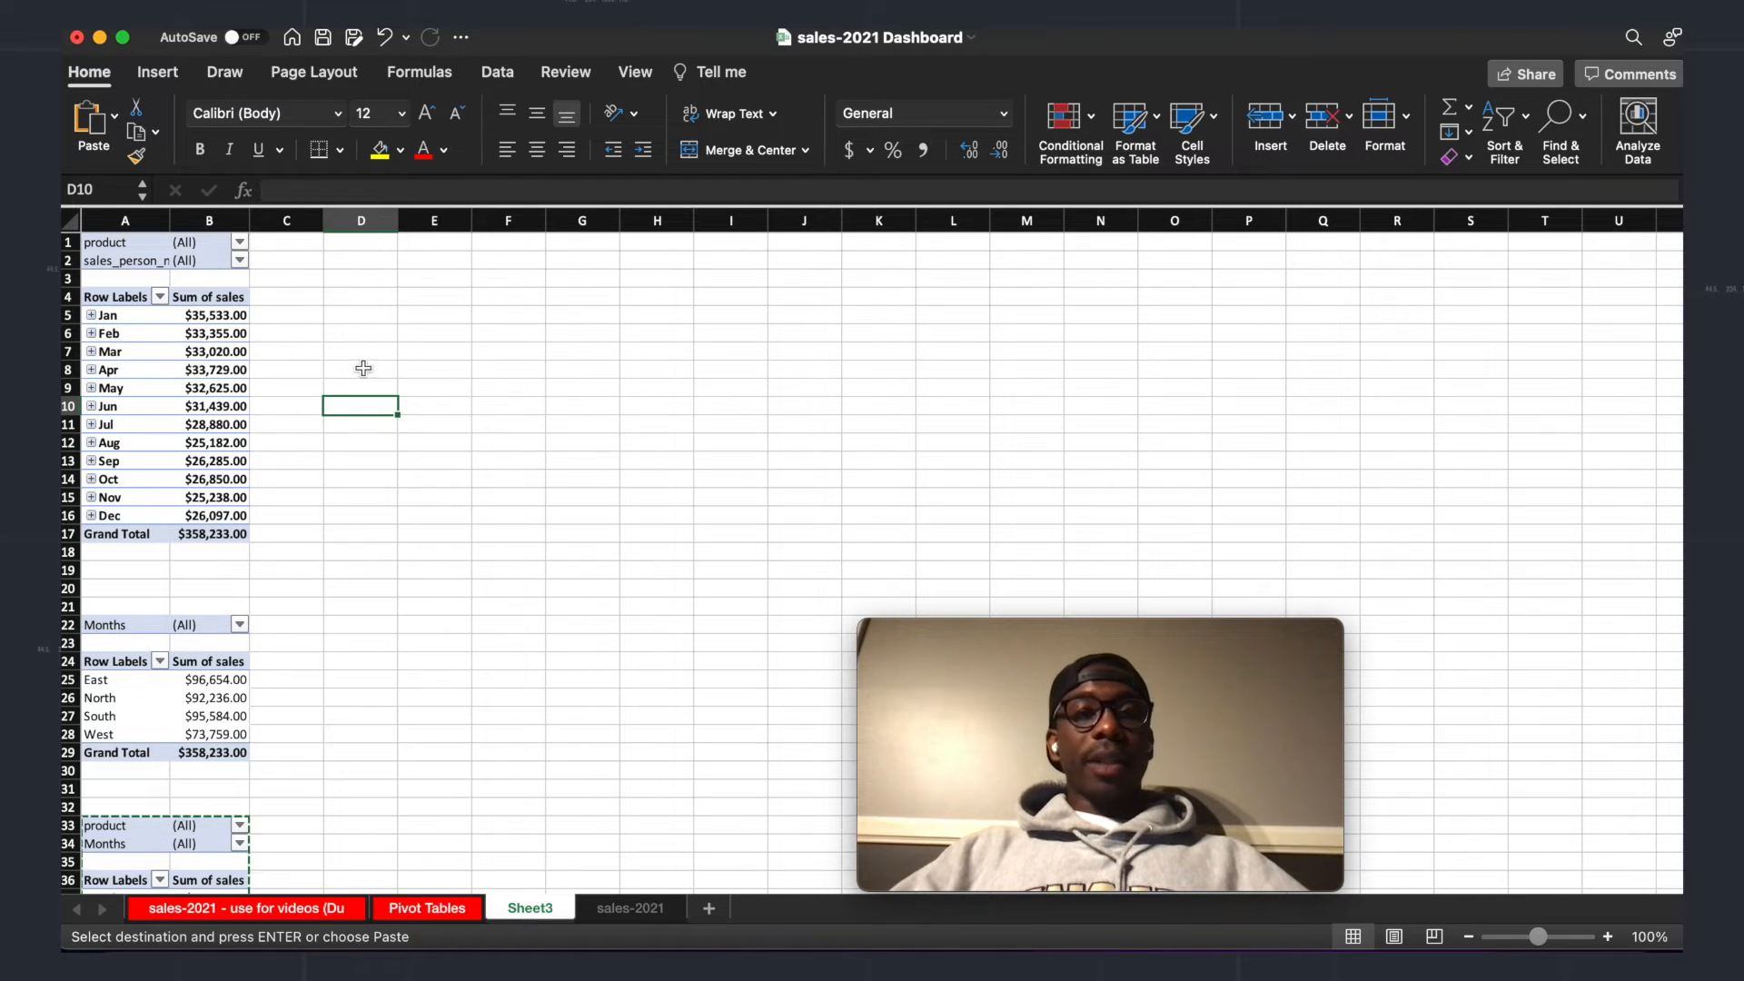
pyautogui.moveTo(90, 243); pyautogui.dragTo(227, 527)
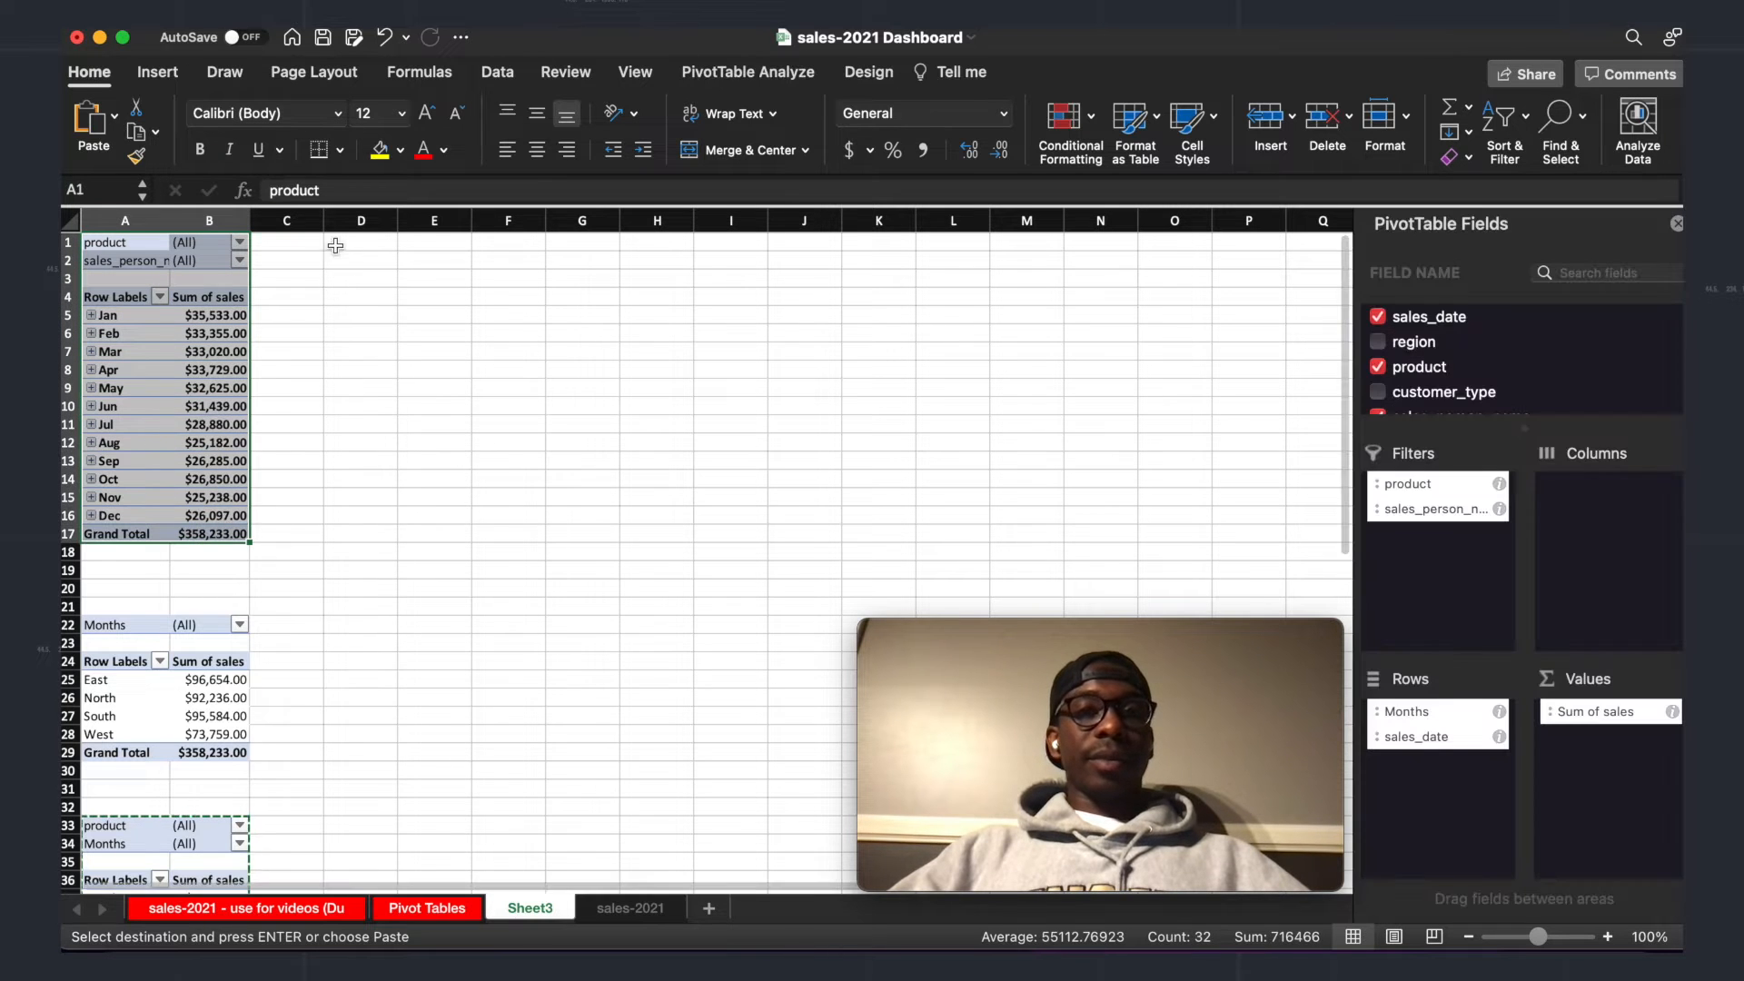
pyautogui.click(168, 76)
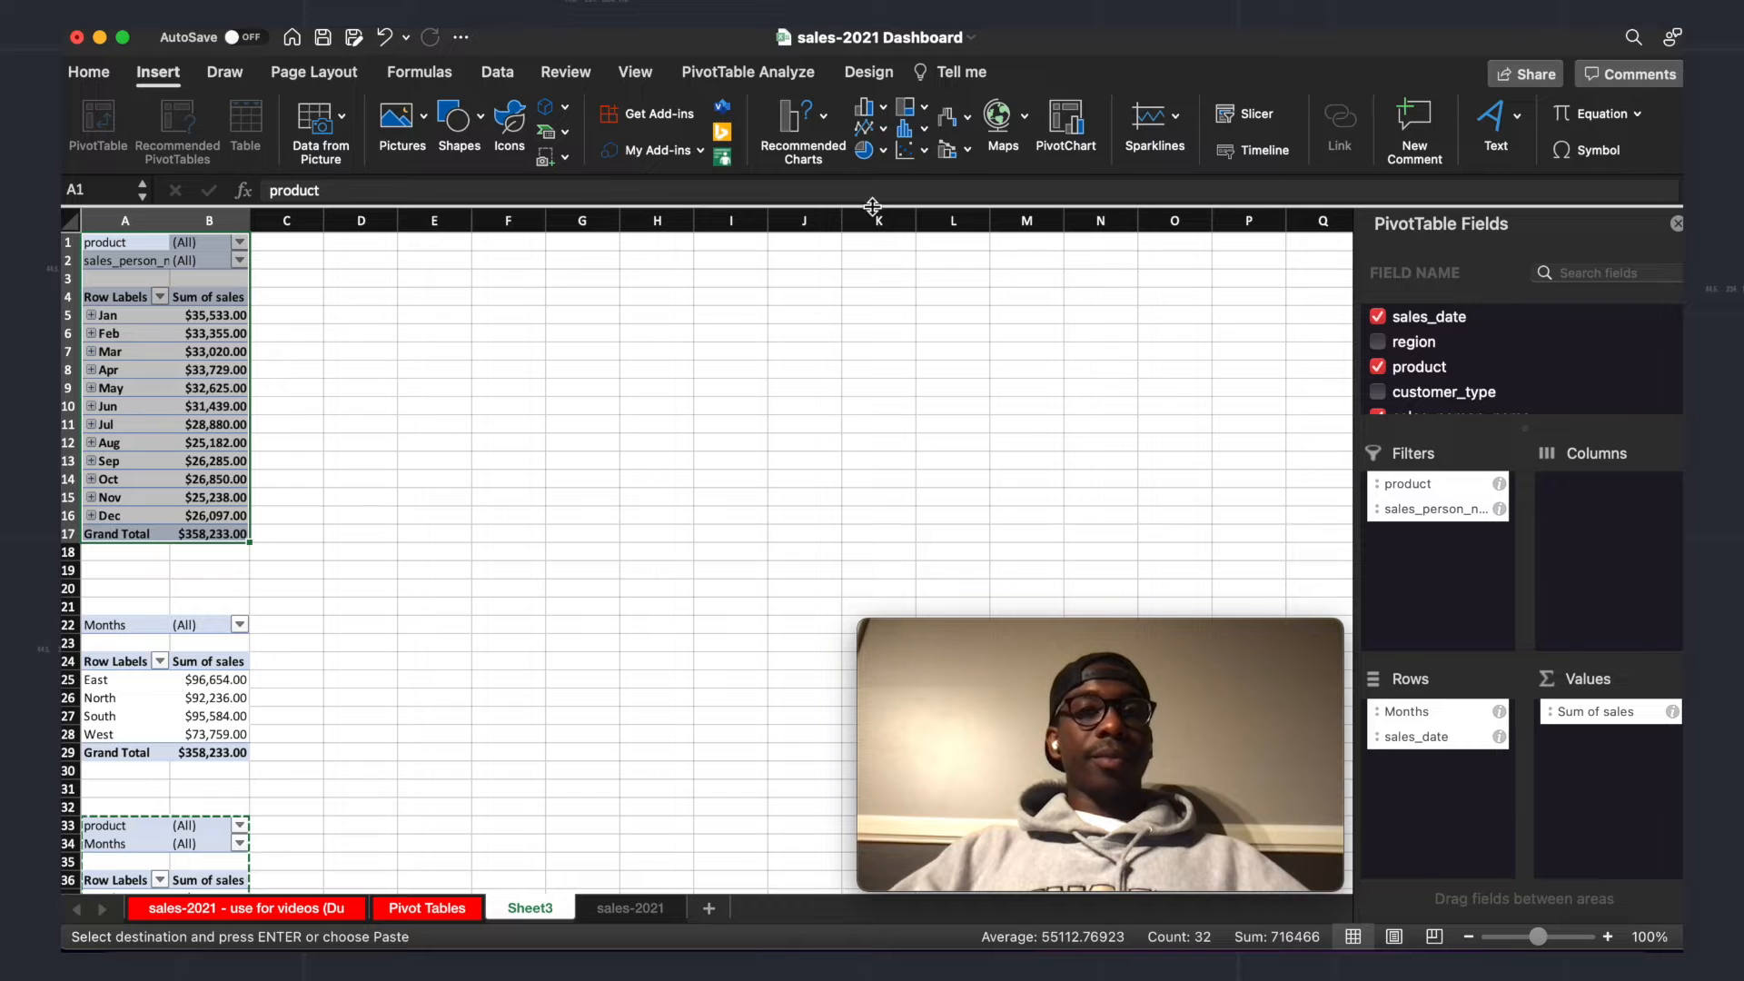
pyautogui.click(1072, 125)
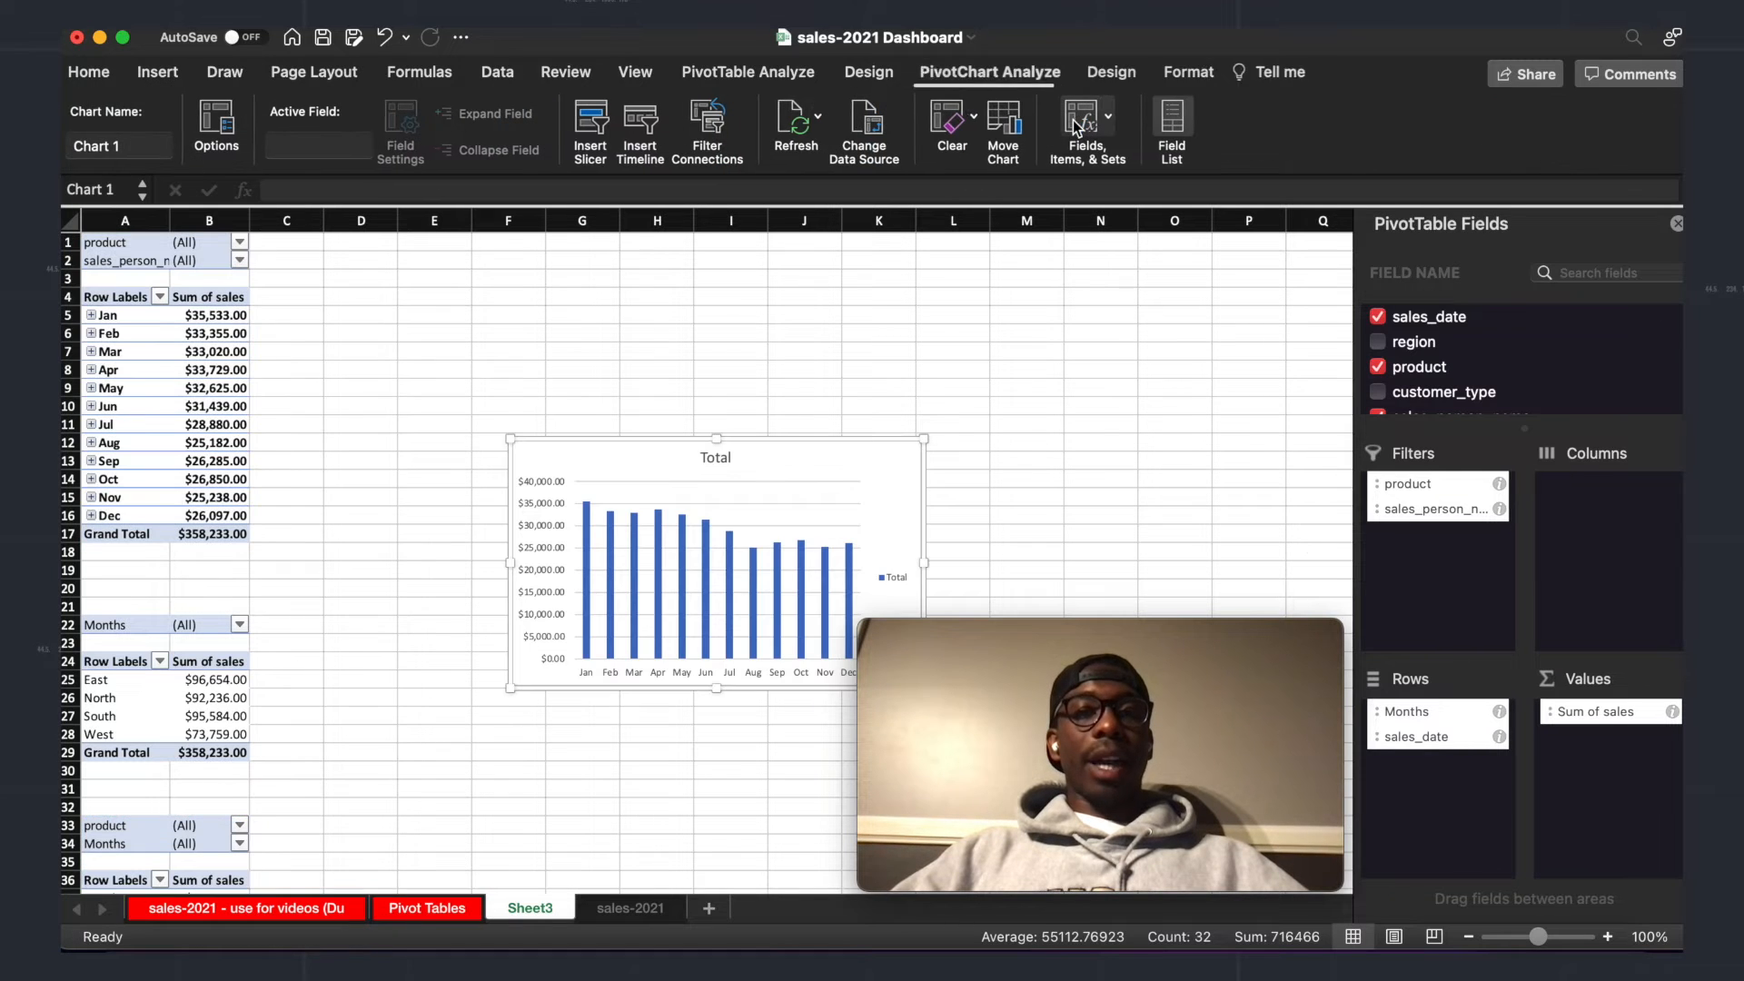
pyautogui.moveTo(812, 443); pyautogui.dragTo(576, 301)
pyautogui.moveTo(688, 424); pyautogui.dragTo(721, 423)
# Step: Change the monthly sales PivotChart to a basic 2-D line chart
pyautogui.rightClick(628, 343)
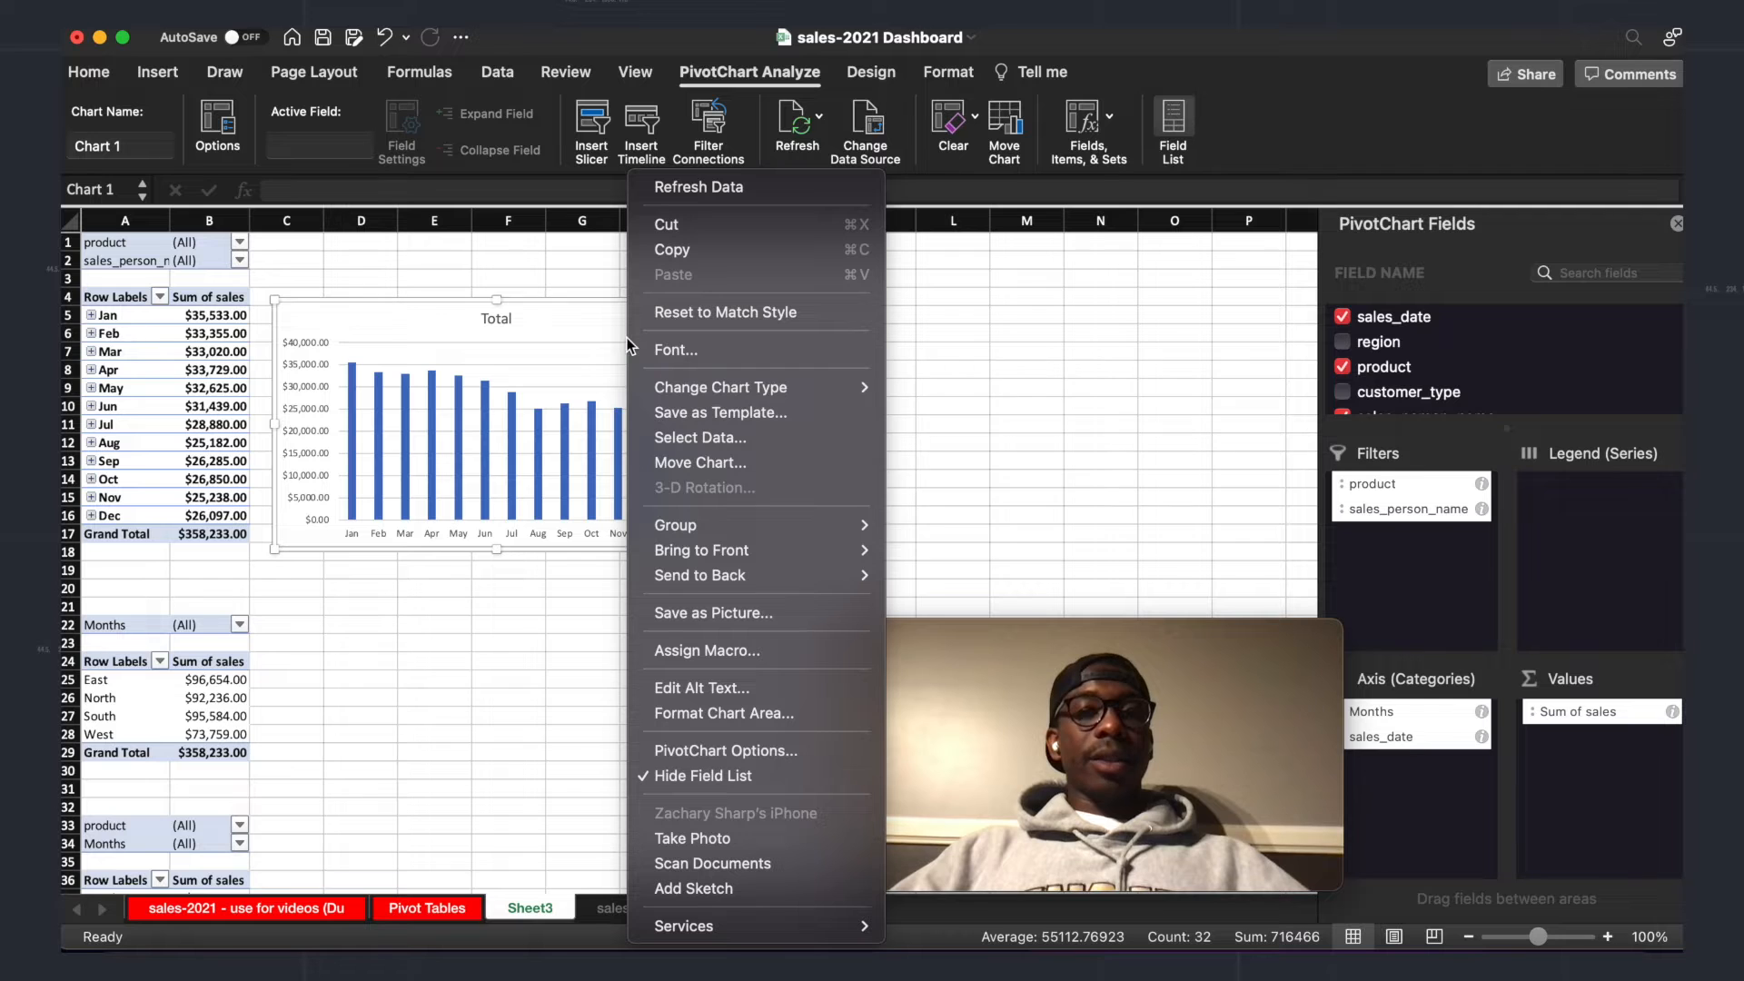
pyautogui.moveTo(740, 393)
pyautogui.moveTo(909, 413)
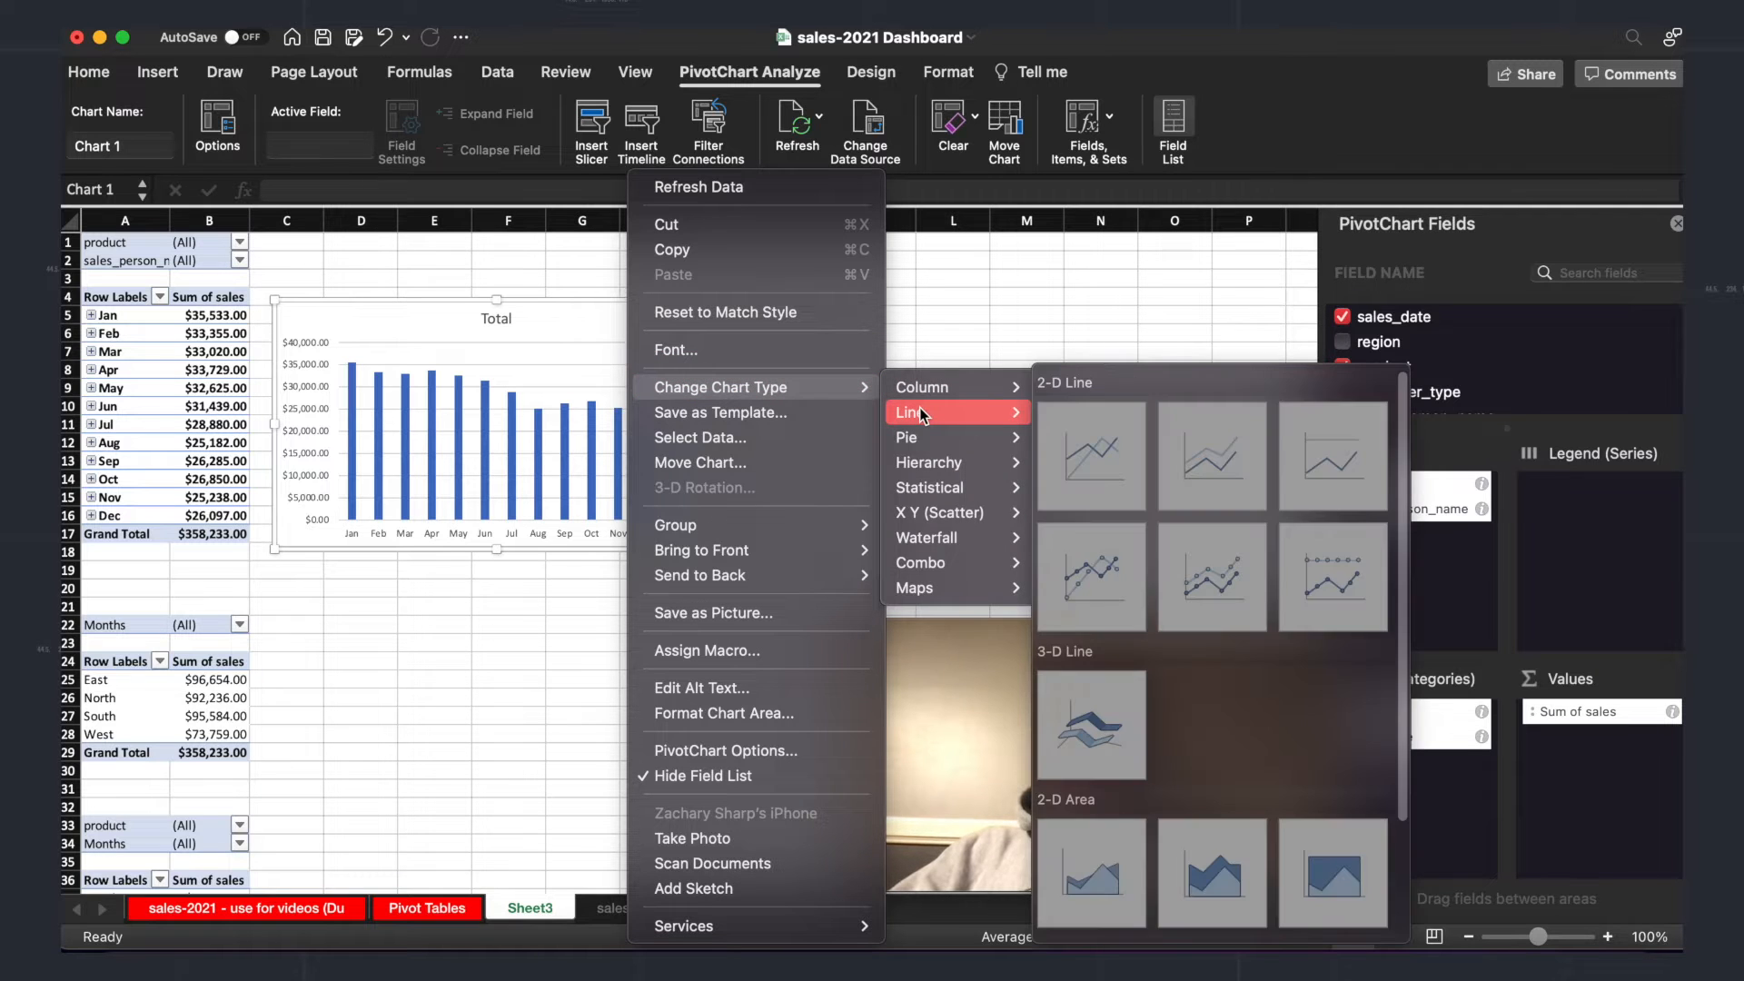
pyautogui.click(1078, 444)
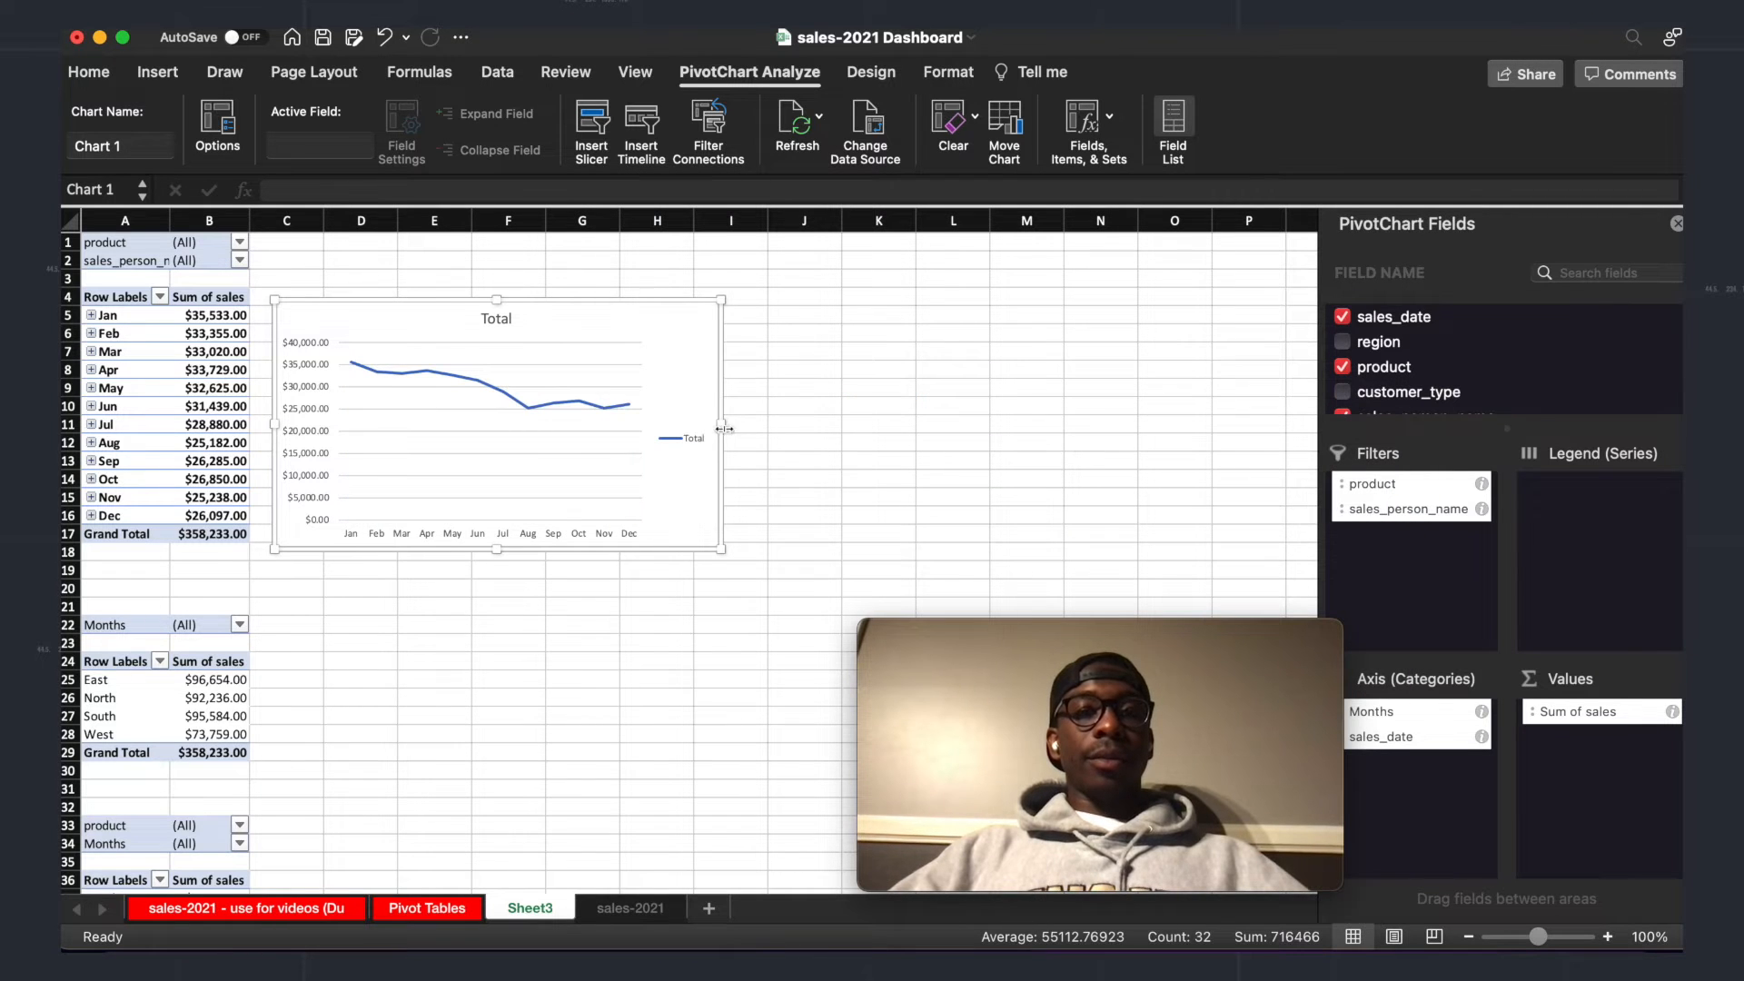
# Step: Widen the monthly line chart a little and set its title to "Sales by Month"
pyautogui.moveTo(722, 423); pyautogui.dragTo(769, 423)
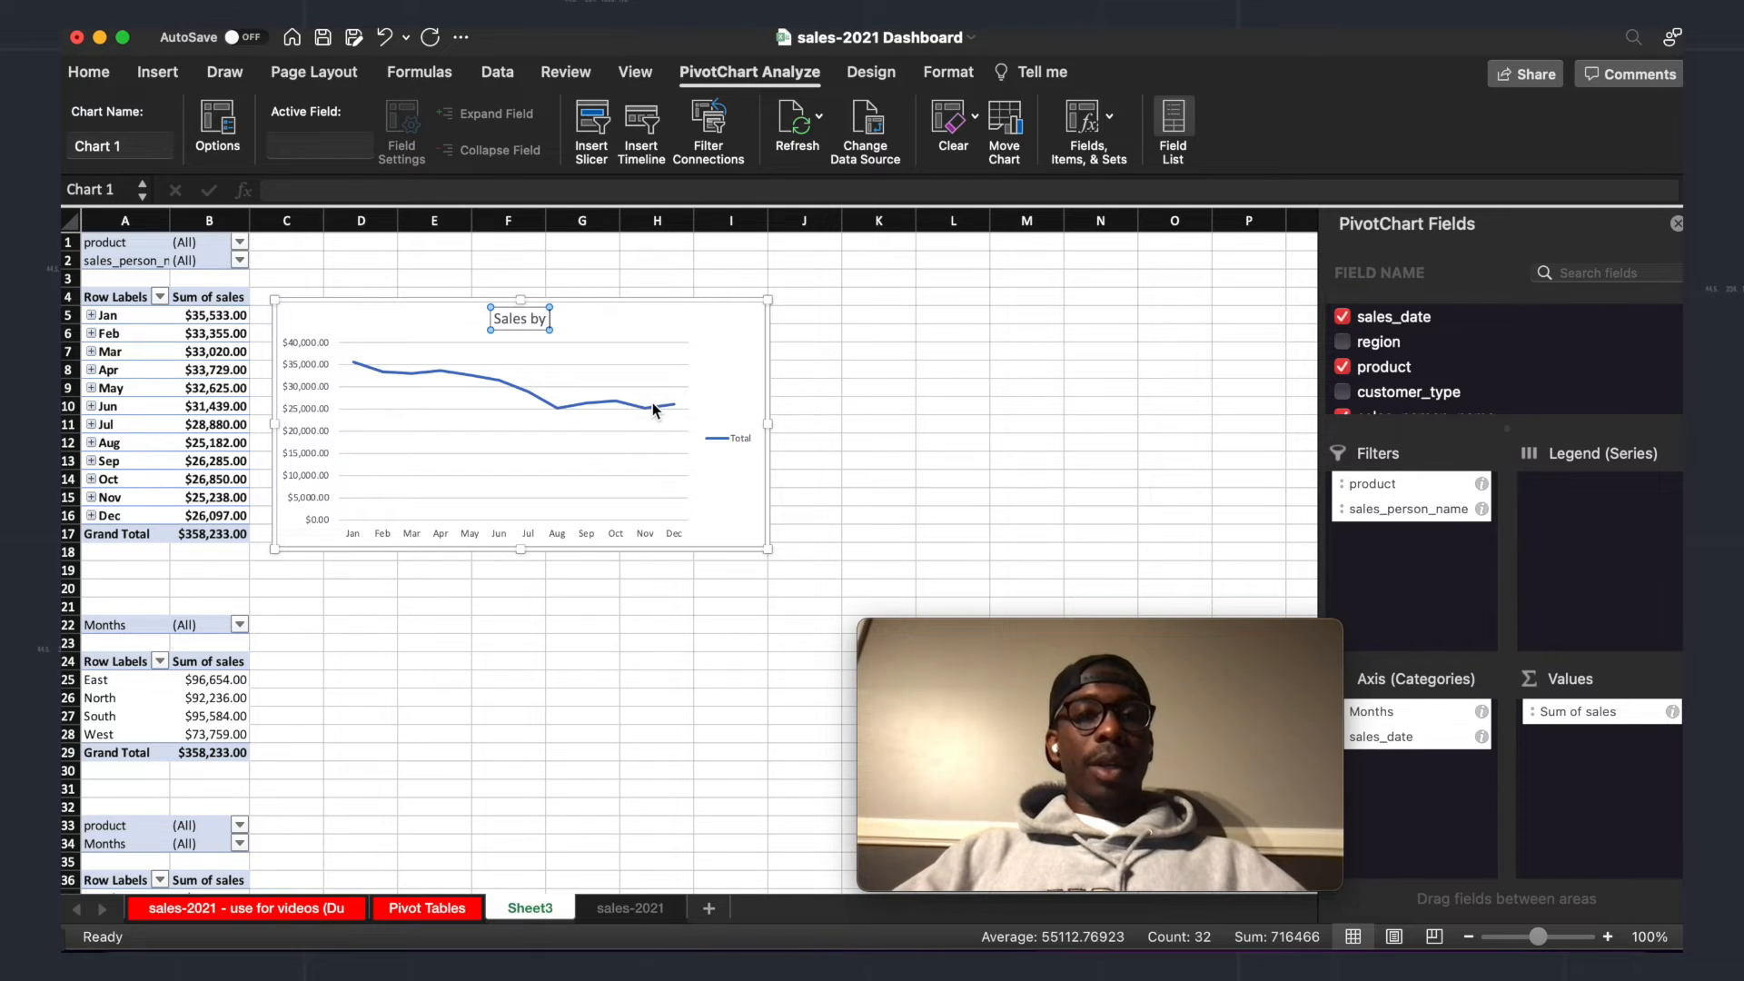
pyautogui.press('BackSpace')
pyautogui.press('BackSpace')
pyautogui.write('nth')
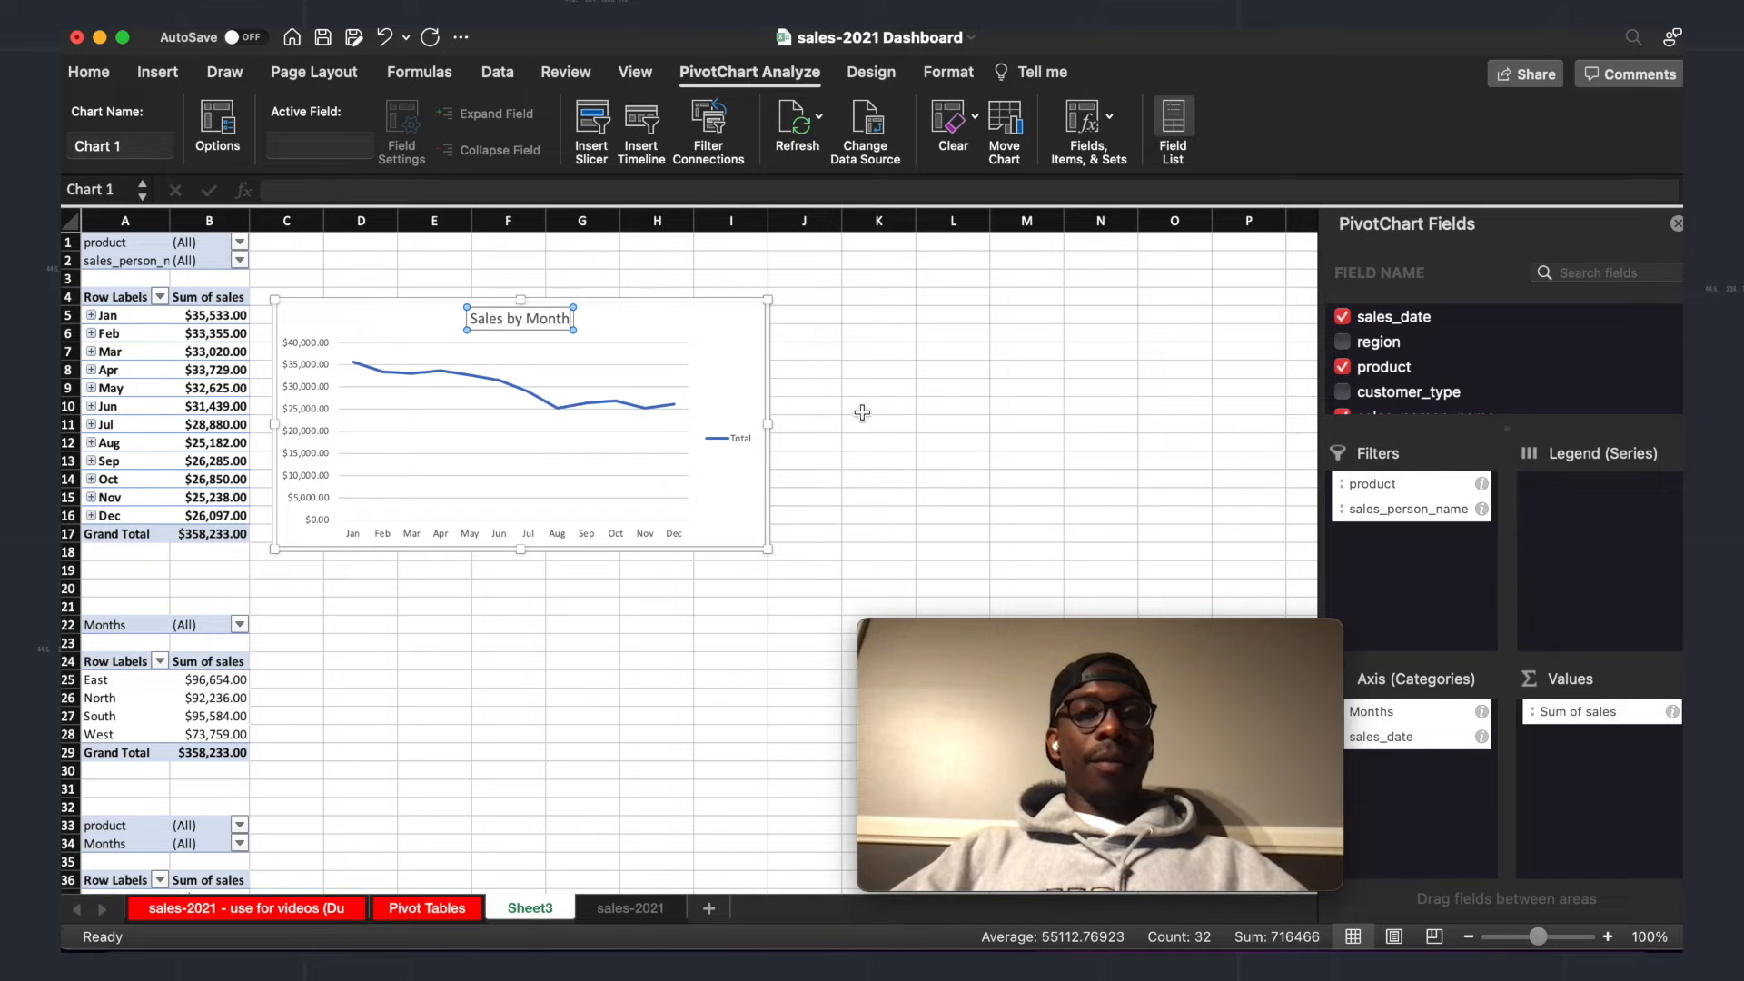
pyautogui.click(862, 413)
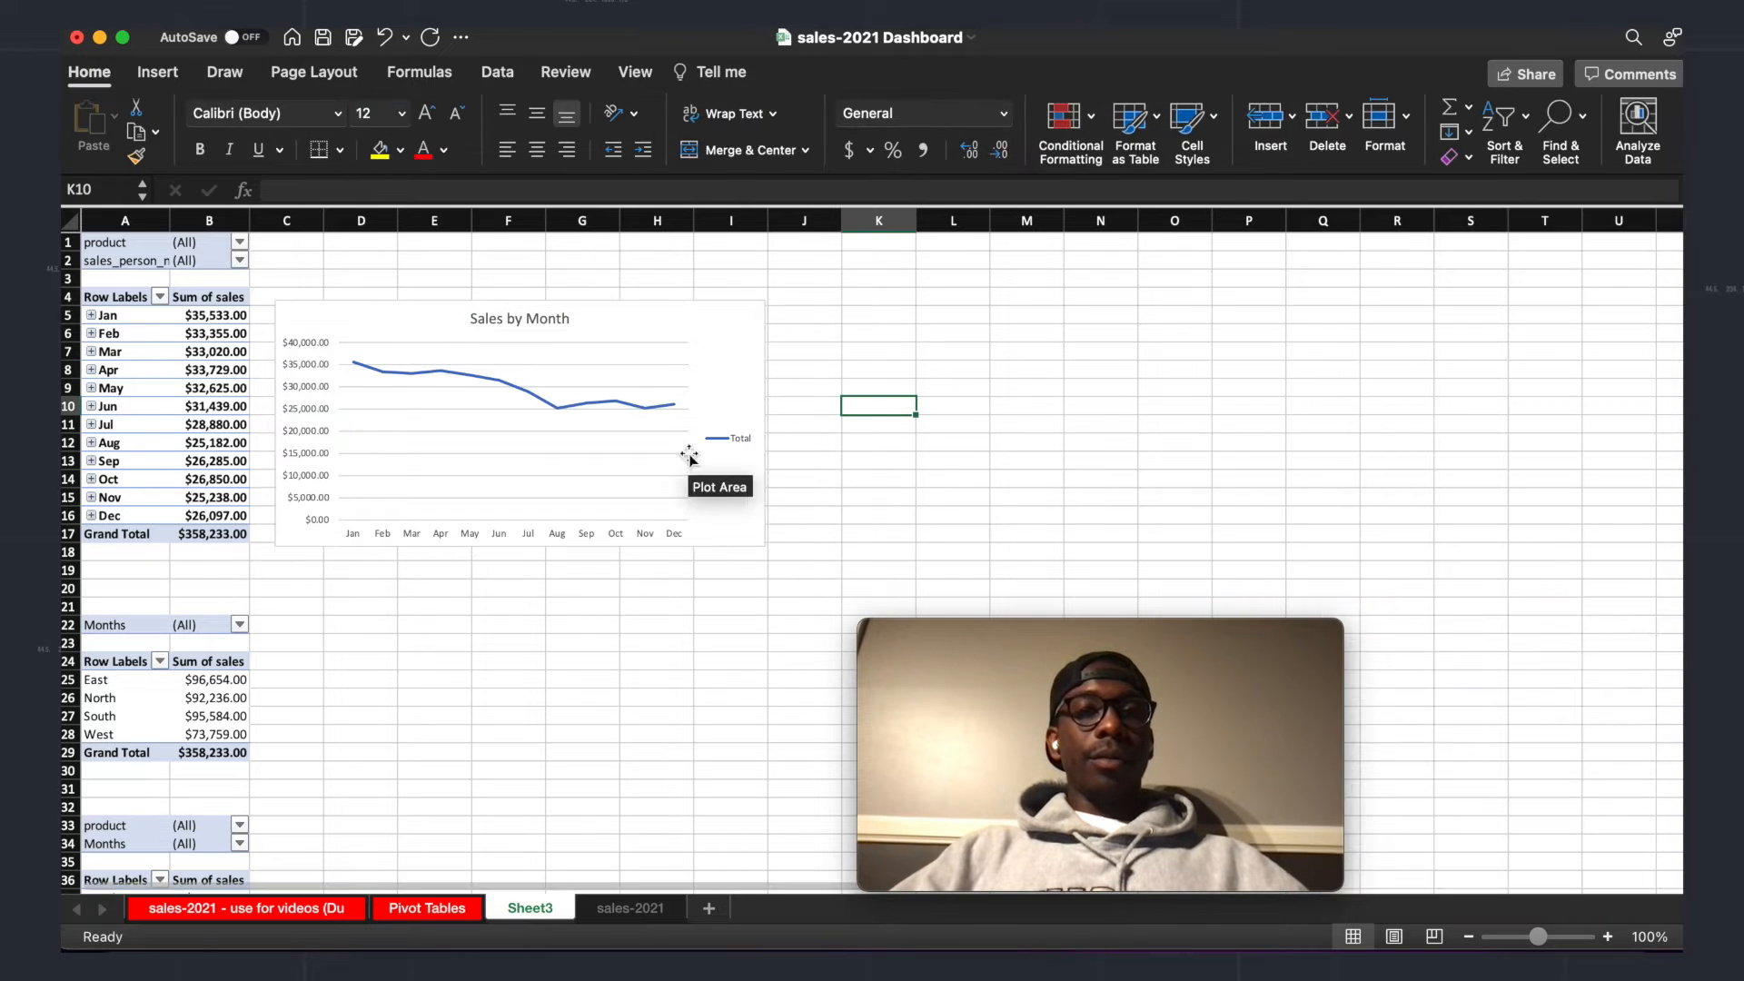
# Step: Stretch the Sales by Month line chart slightly wider so its edge reaches into column J
pyautogui.click(763, 422)
pyautogui.moveTo(765, 419); pyautogui.dragTo(792, 423)
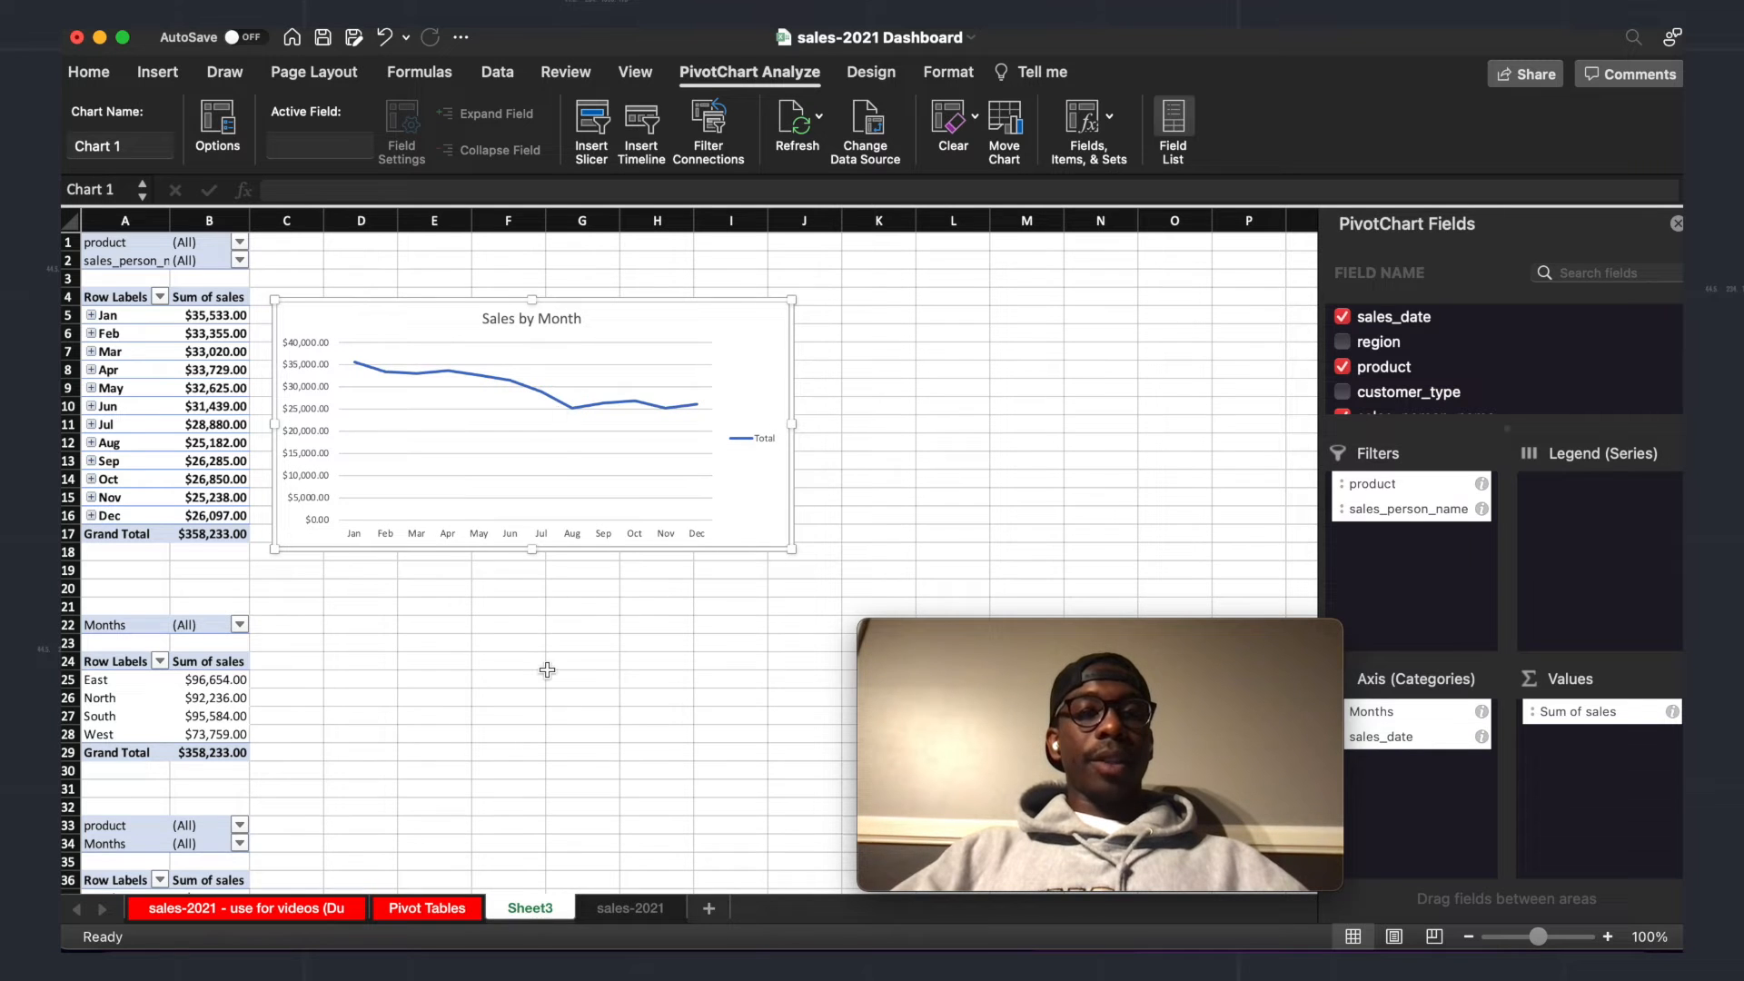
# Step: Insert a PivotChart from the region PivotTable in A22:B29 and place it beside that table, below the monthly chart
pyautogui.scroll(-3, 548, 670)
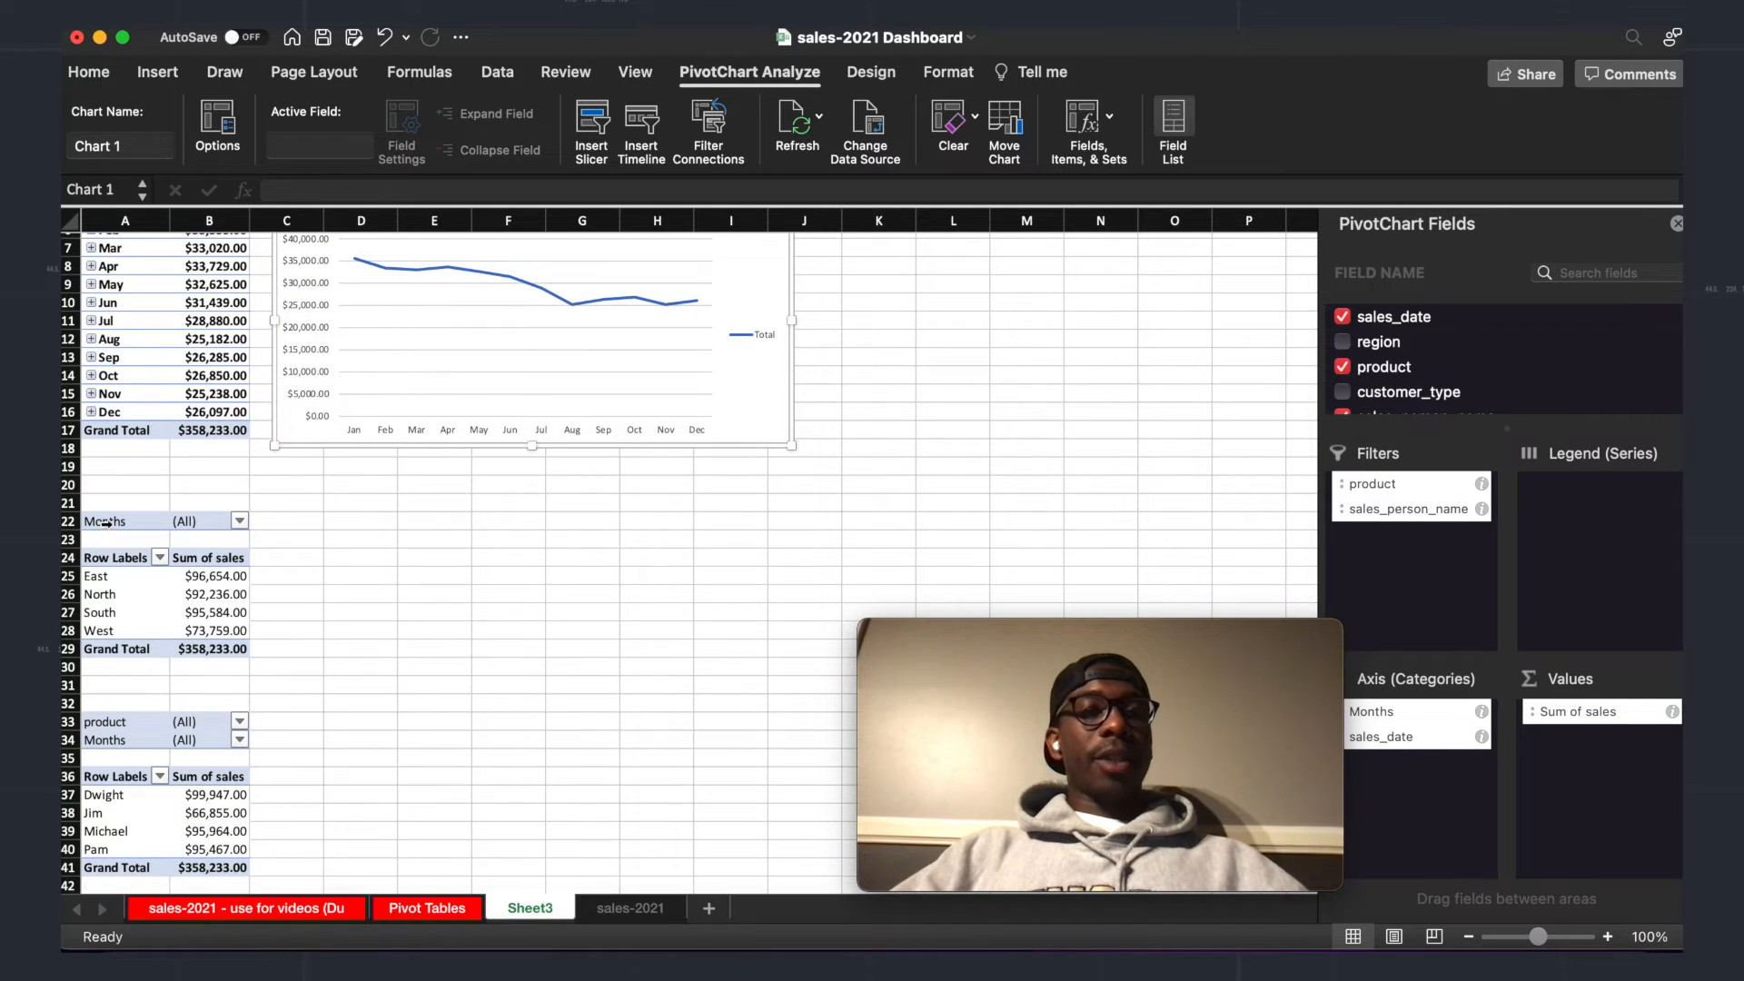
pyautogui.moveTo(100, 521); pyautogui.dragTo(219, 647)
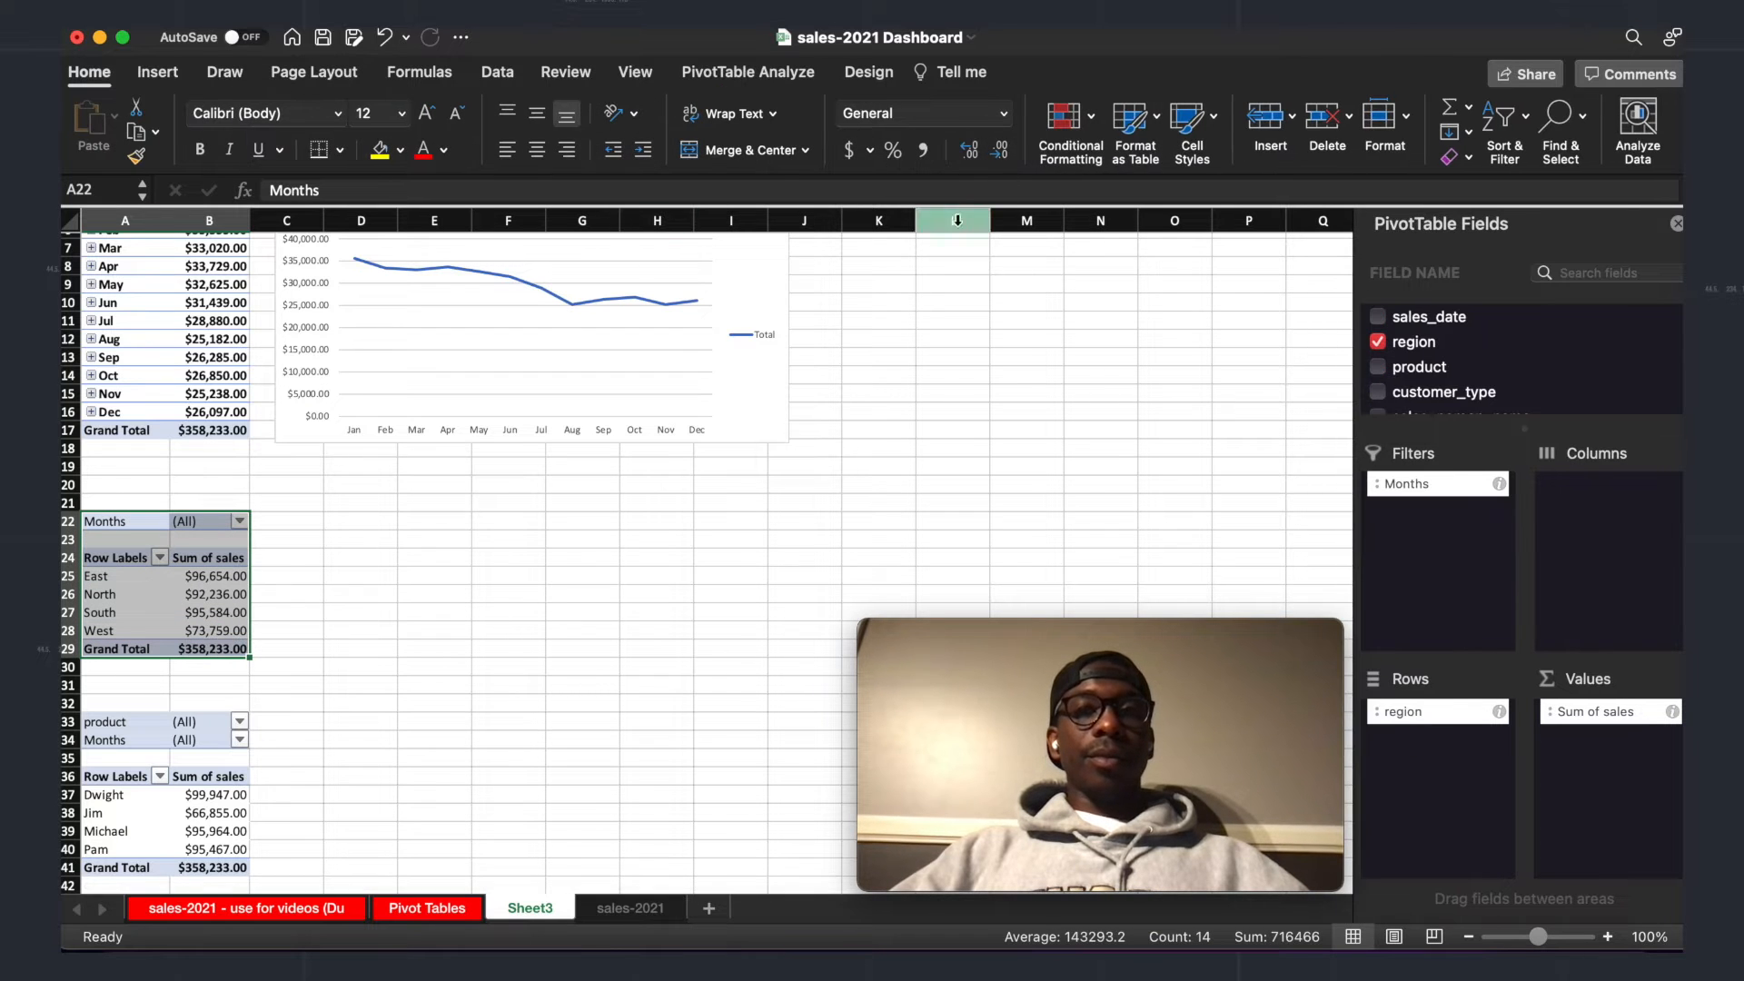
pyautogui.click(157, 82)
pyautogui.click(1074, 136)
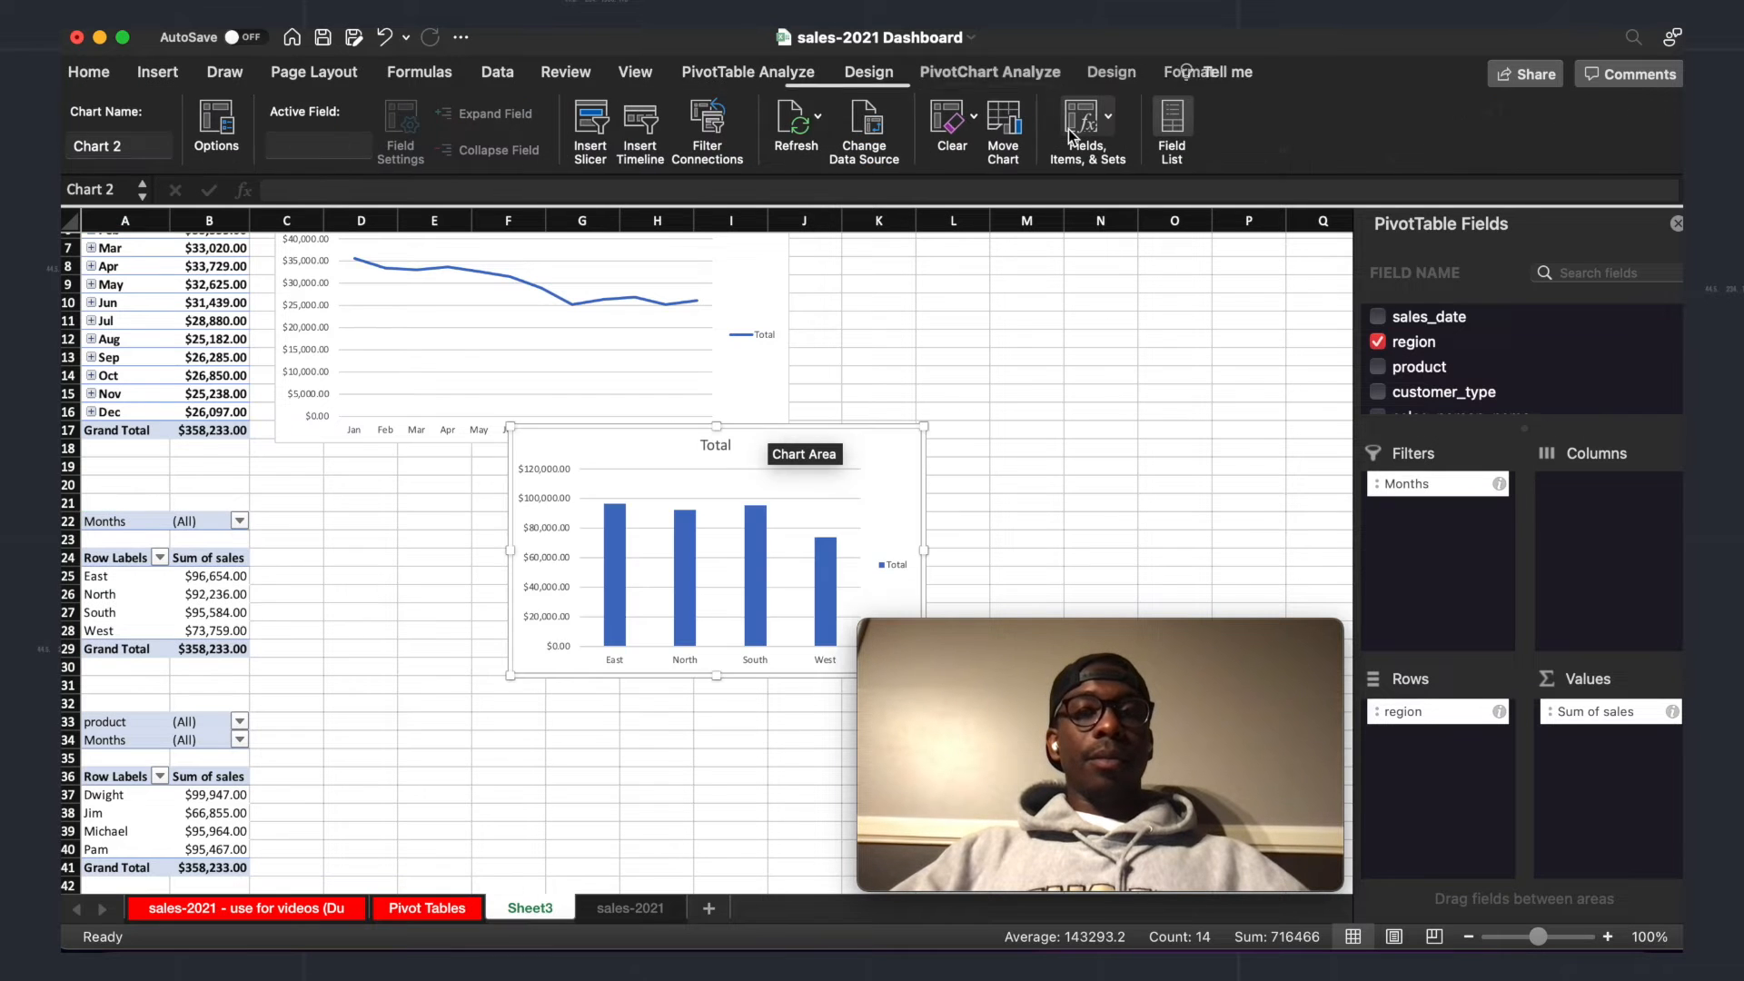
pyautogui.moveTo(787, 433); pyautogui.dragTo(584, 483)
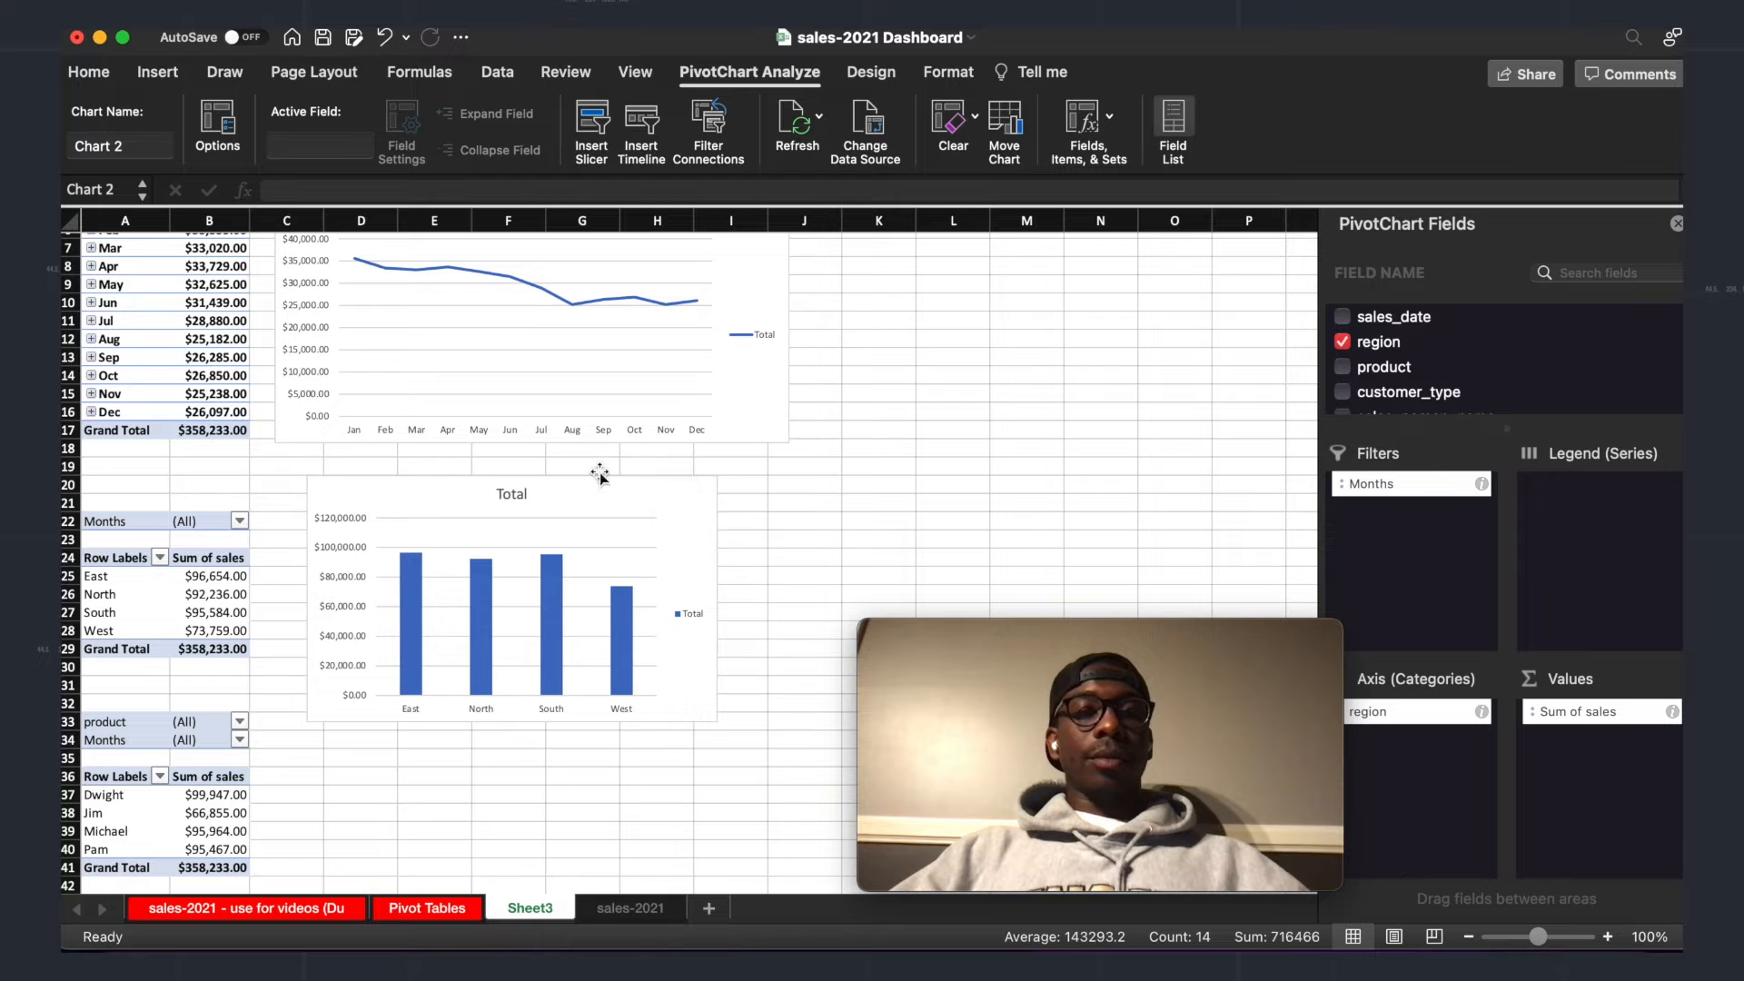
# Step: Change the region sales PivotChart to a basic 2-D pie chart and widen it slightly
pyautogui.click(307, 909)
pyautogui.scroll(-2, 845, 557)
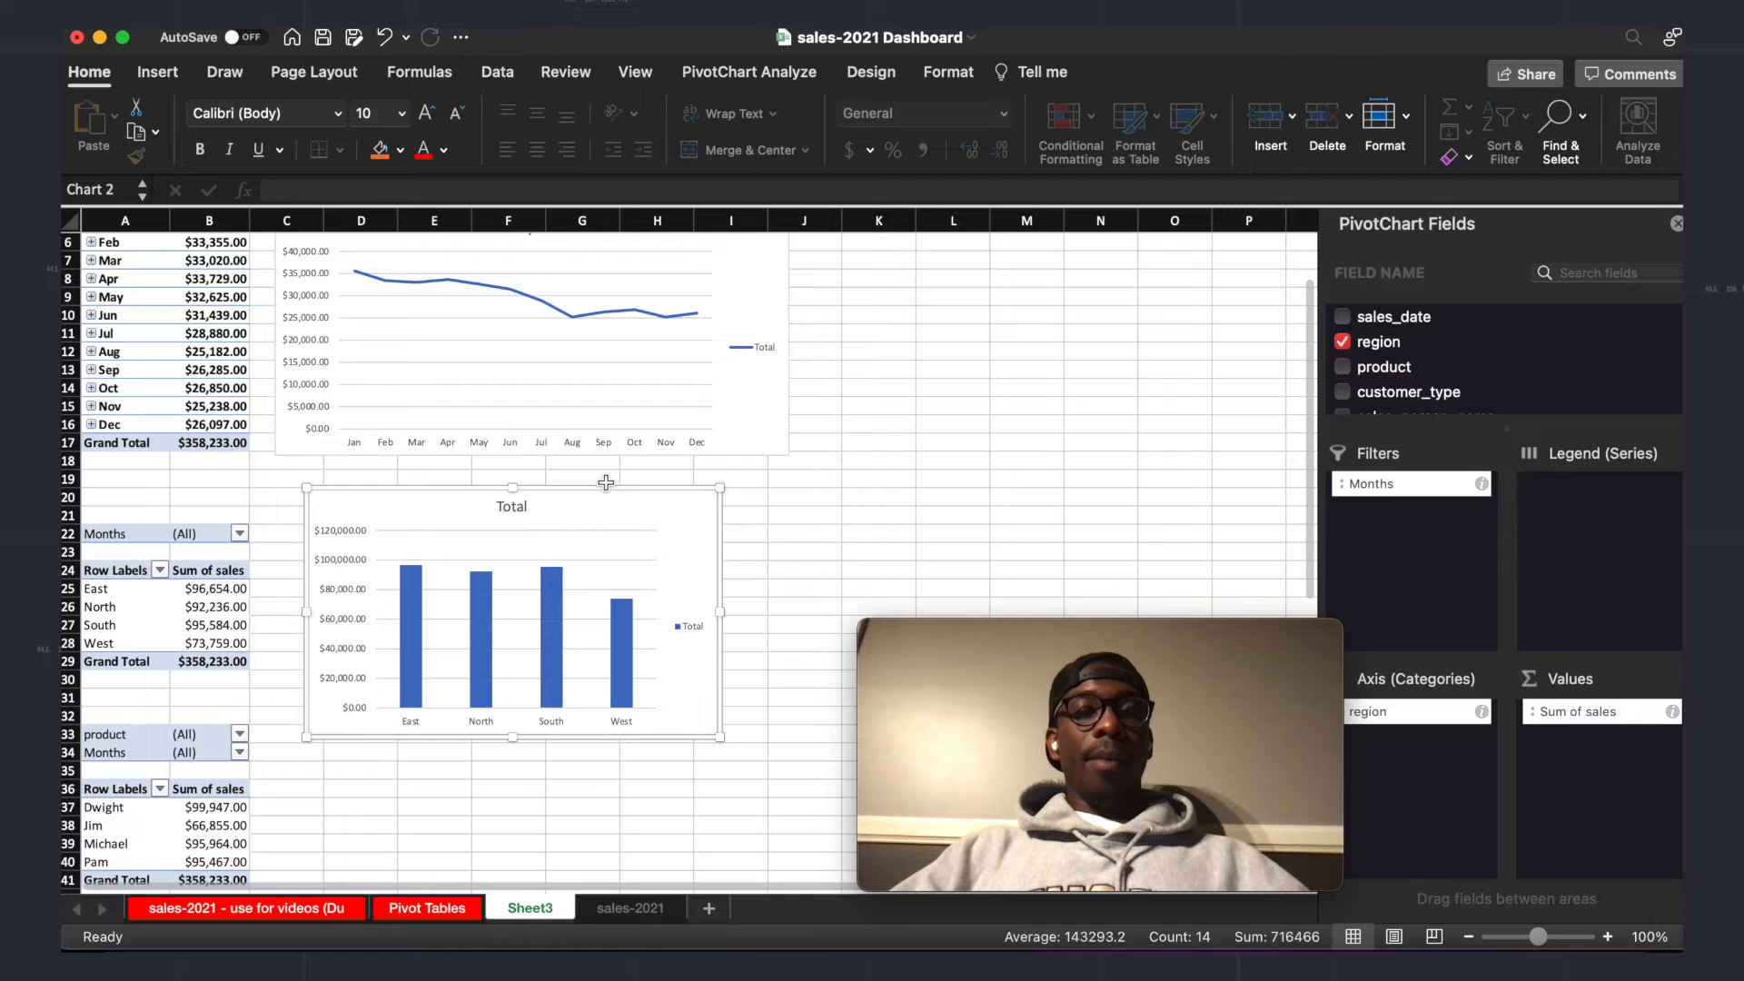
pyautogui.click(603, 479)
pyautogui.click(588, 531)
pyautogui.click(648, 512)
pyautogui.rightClick(647, 511)
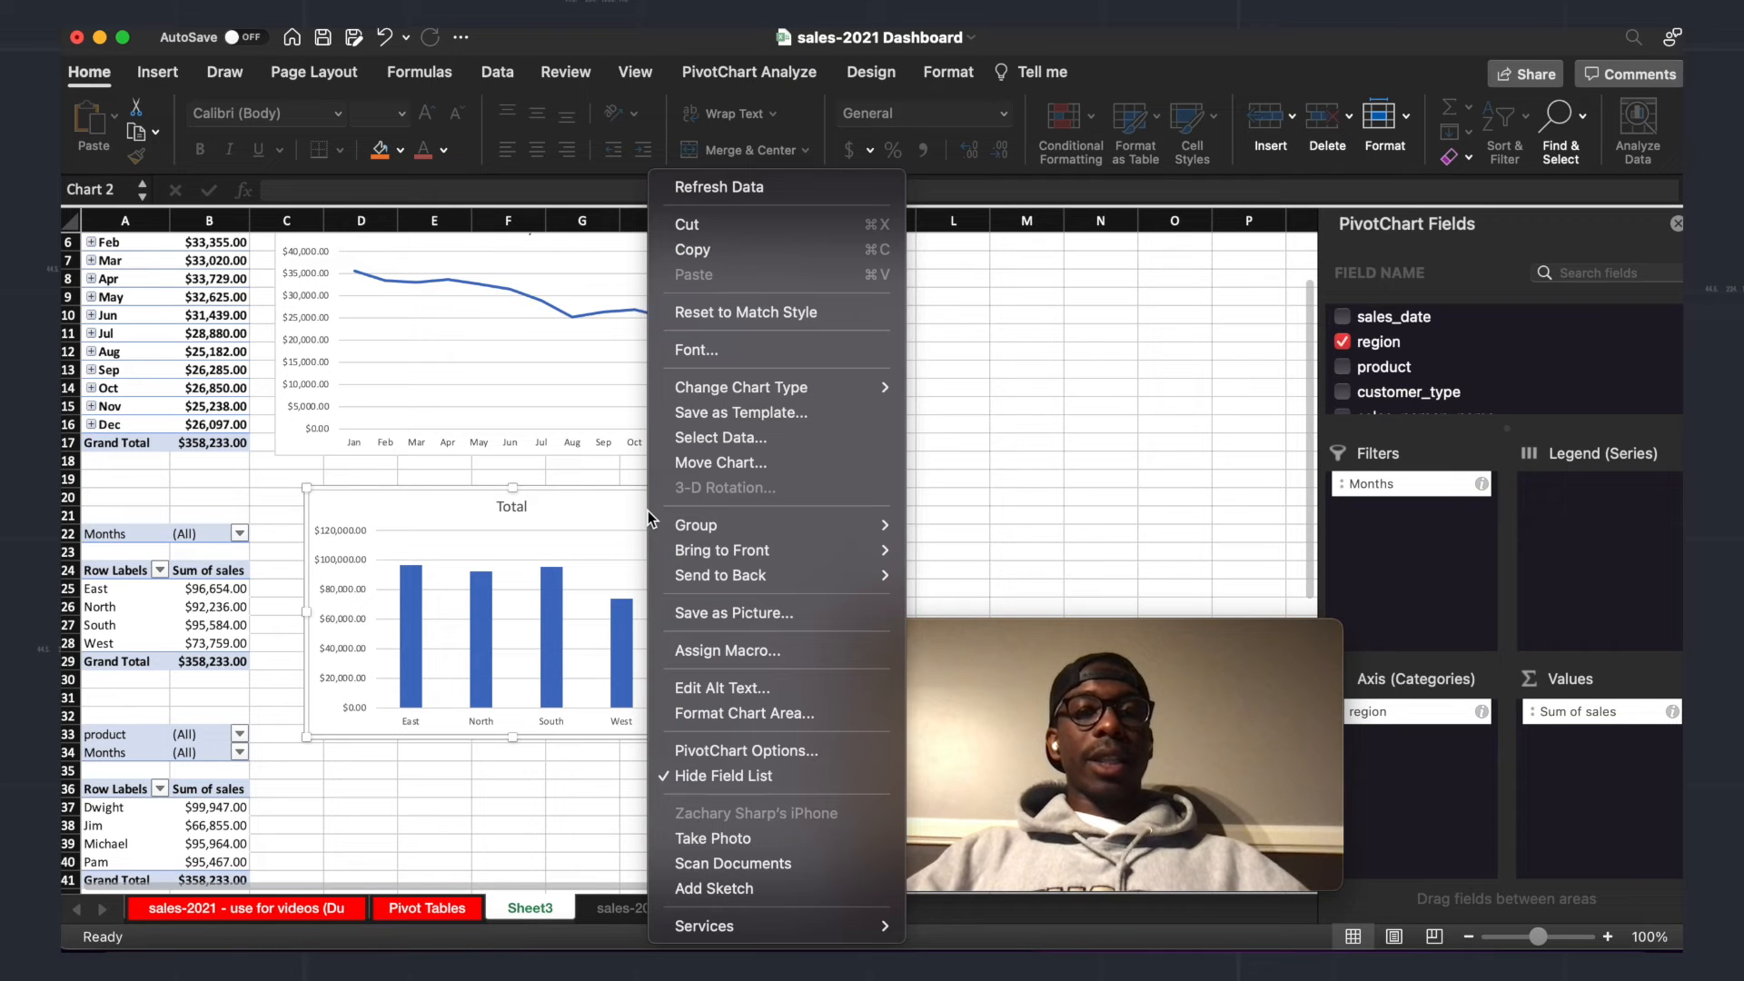
pyautogui.moveTo(794, 397)
pyautogui.moveTo(941, 439)
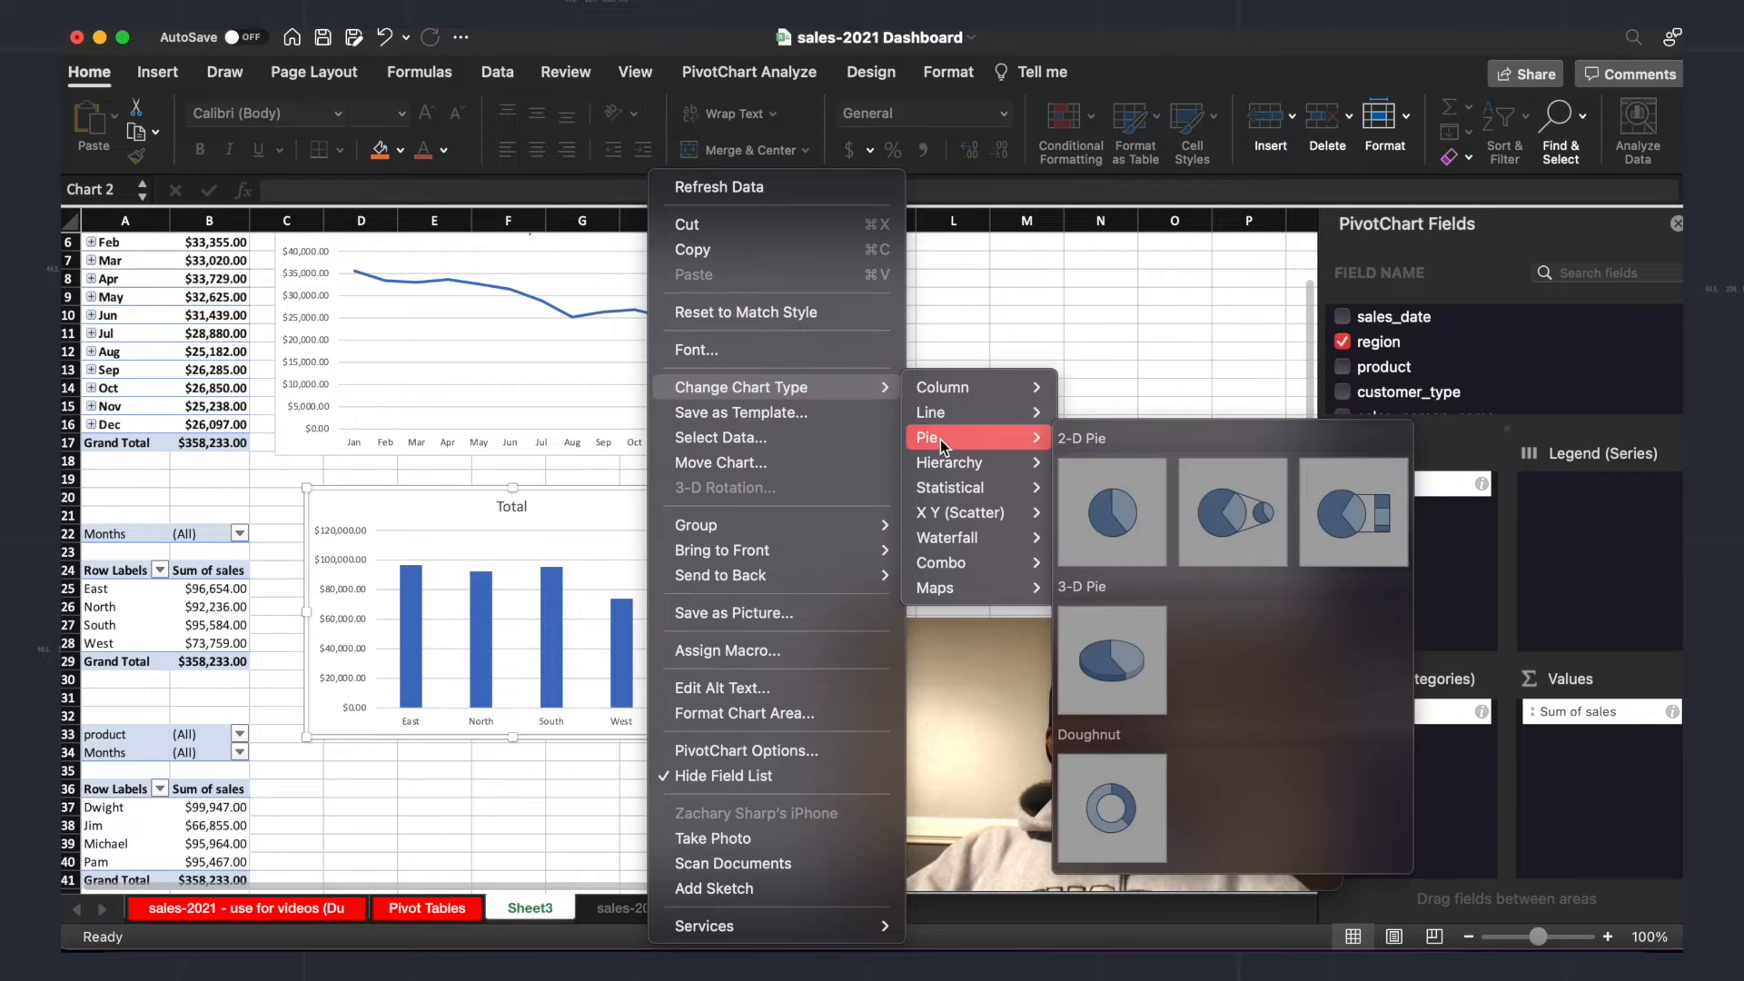
pyautogui.click(1113, 498)
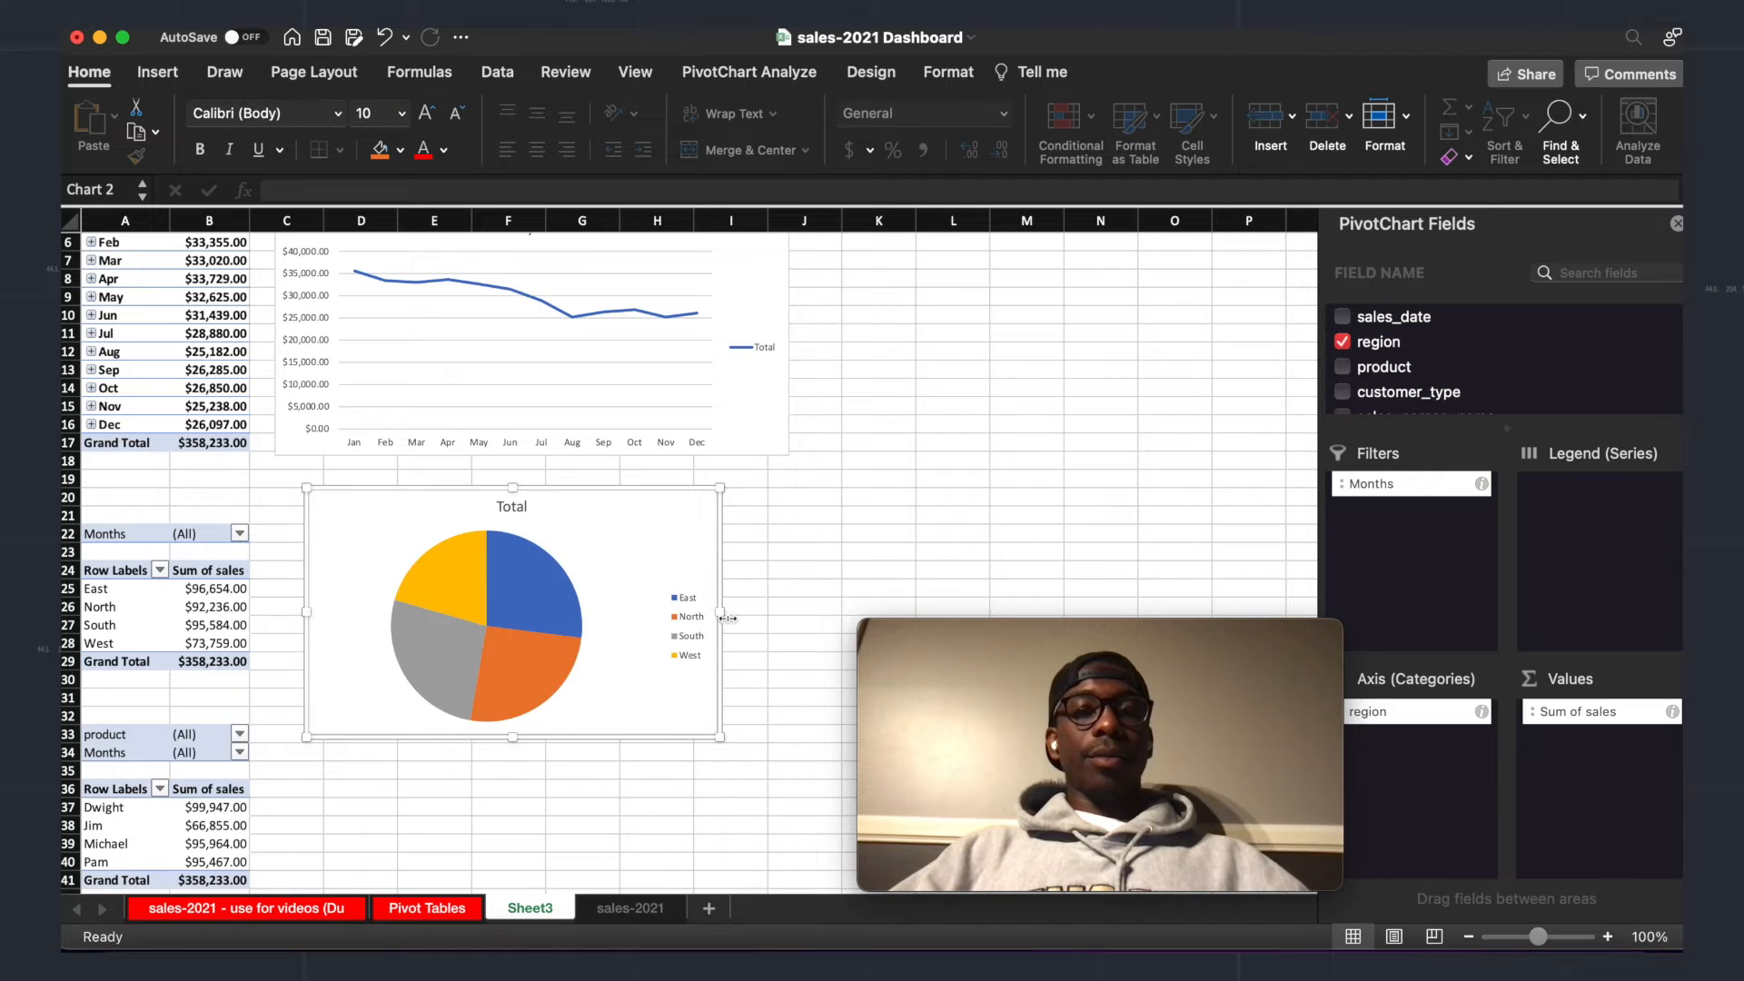
pyautogui.moveTo(721, 615); pyautogui.dragTo(772, 615)
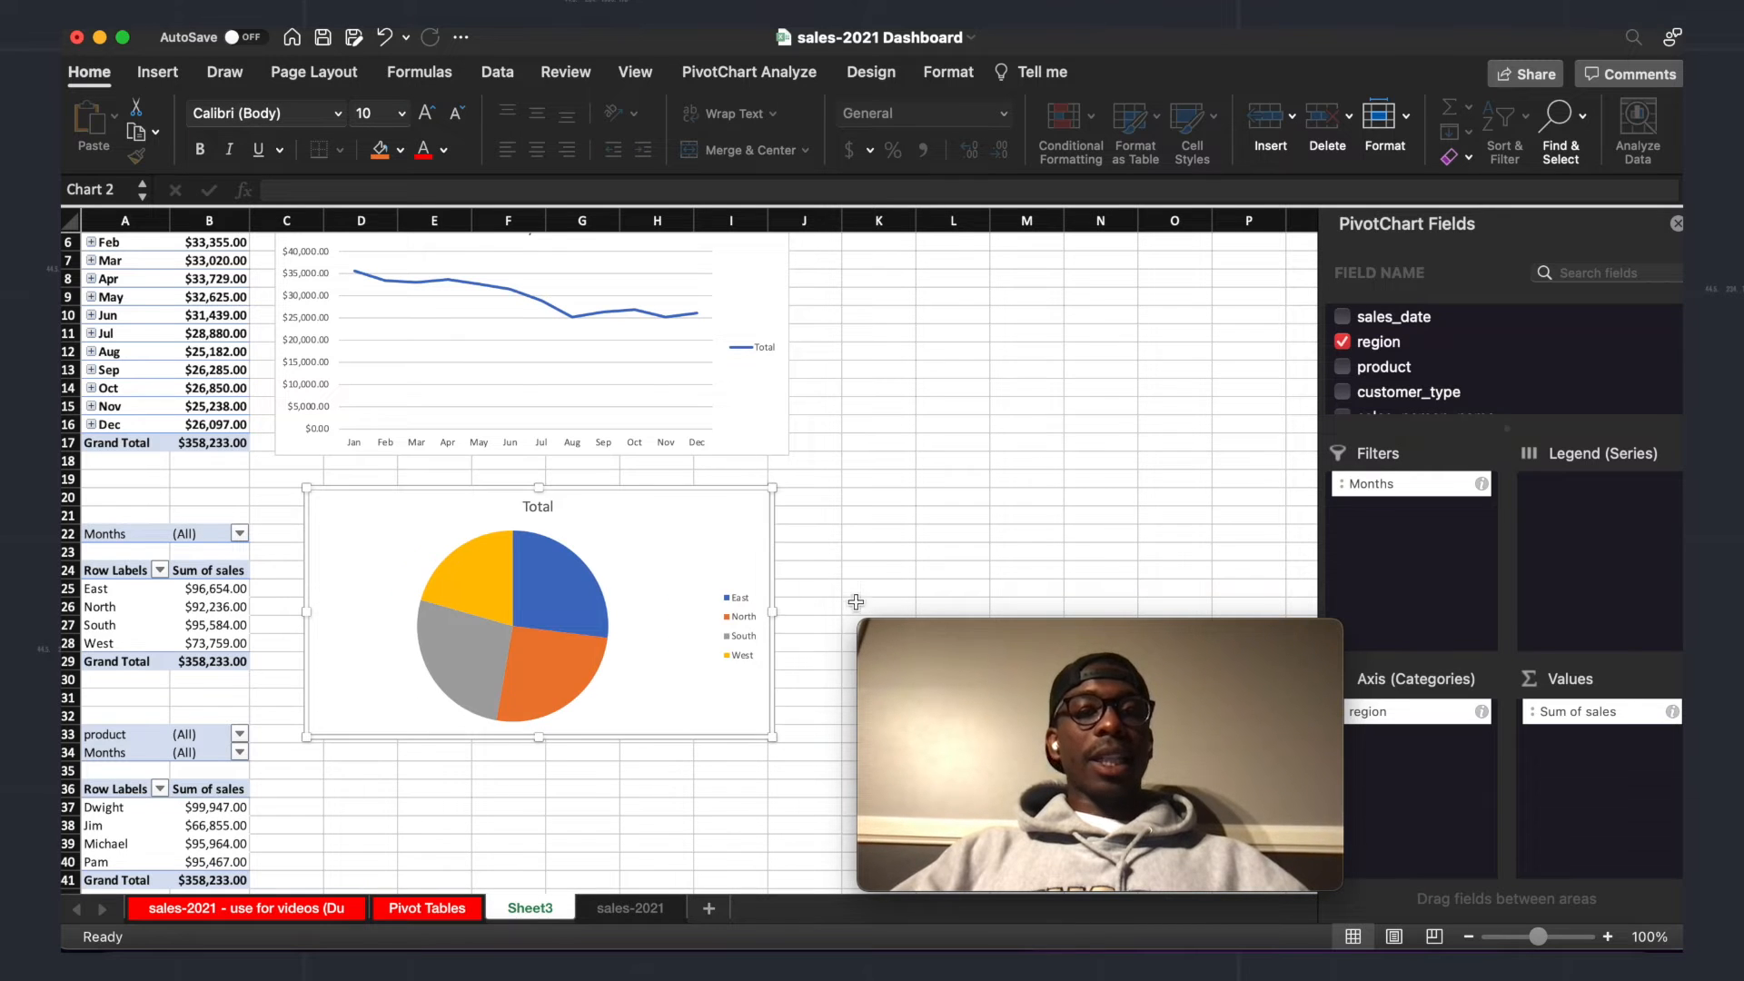
pyautogui.click(962, 534)
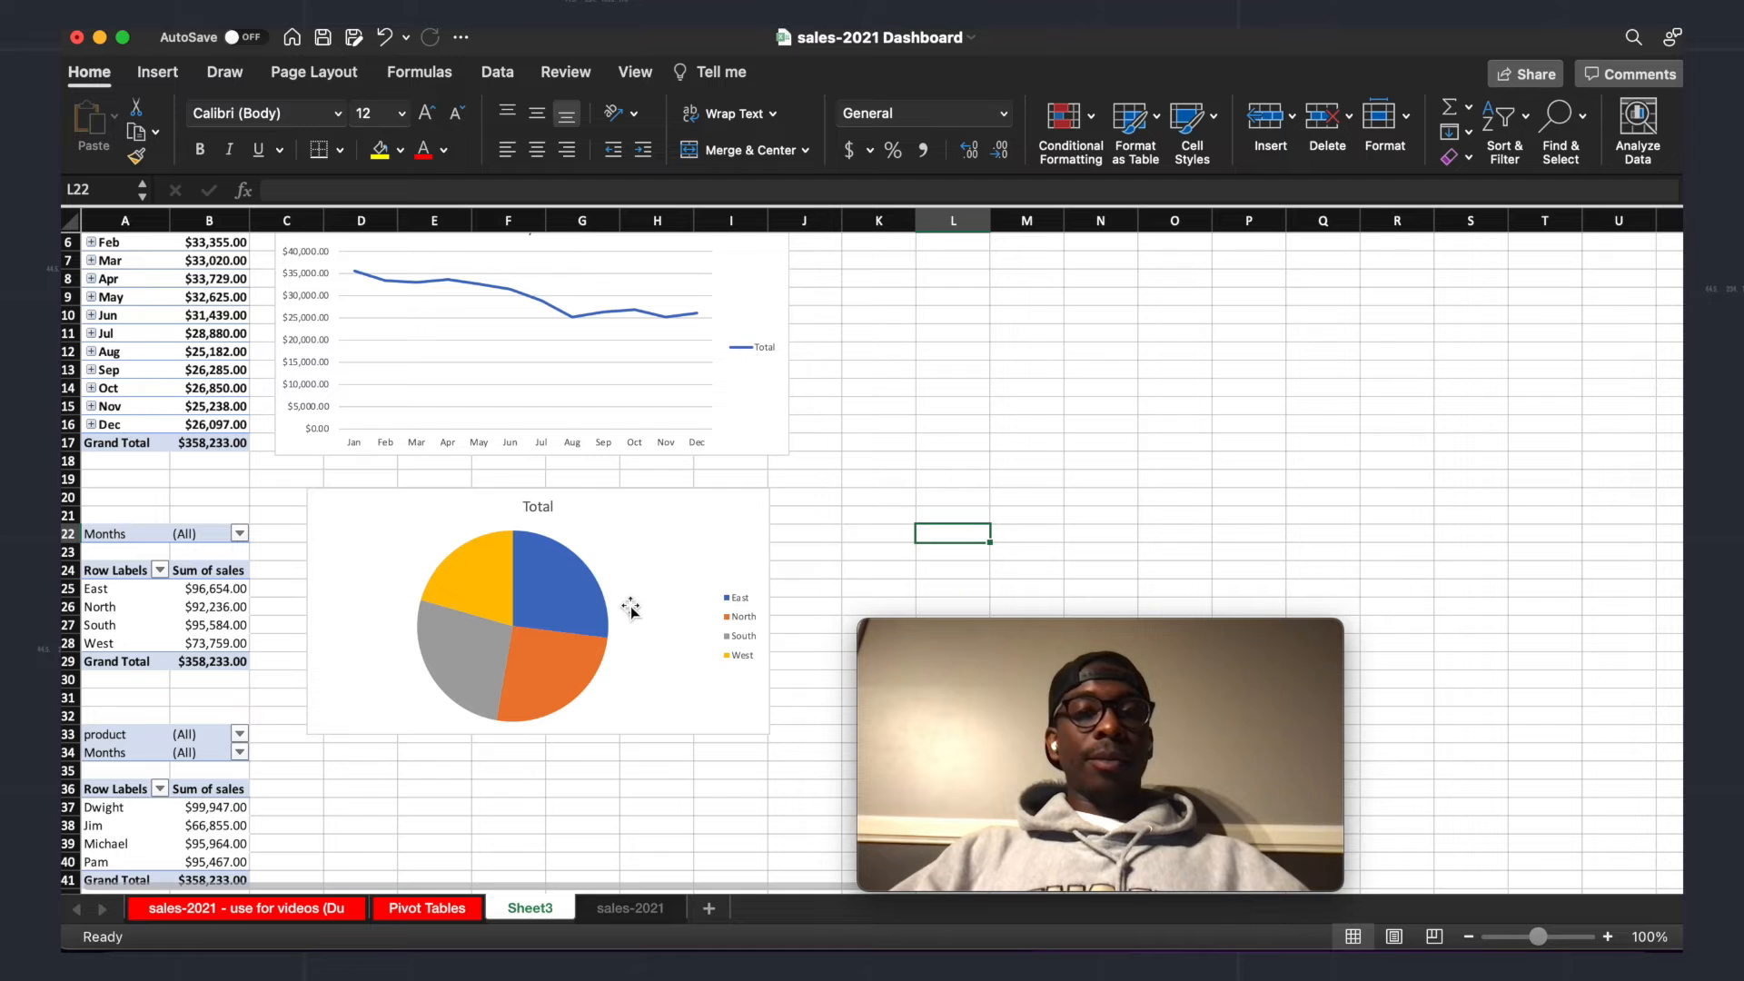
# Step: Add data labels to the slices of the region pie chart and inspect them up close
pyautogui.rightClick(572, 600)
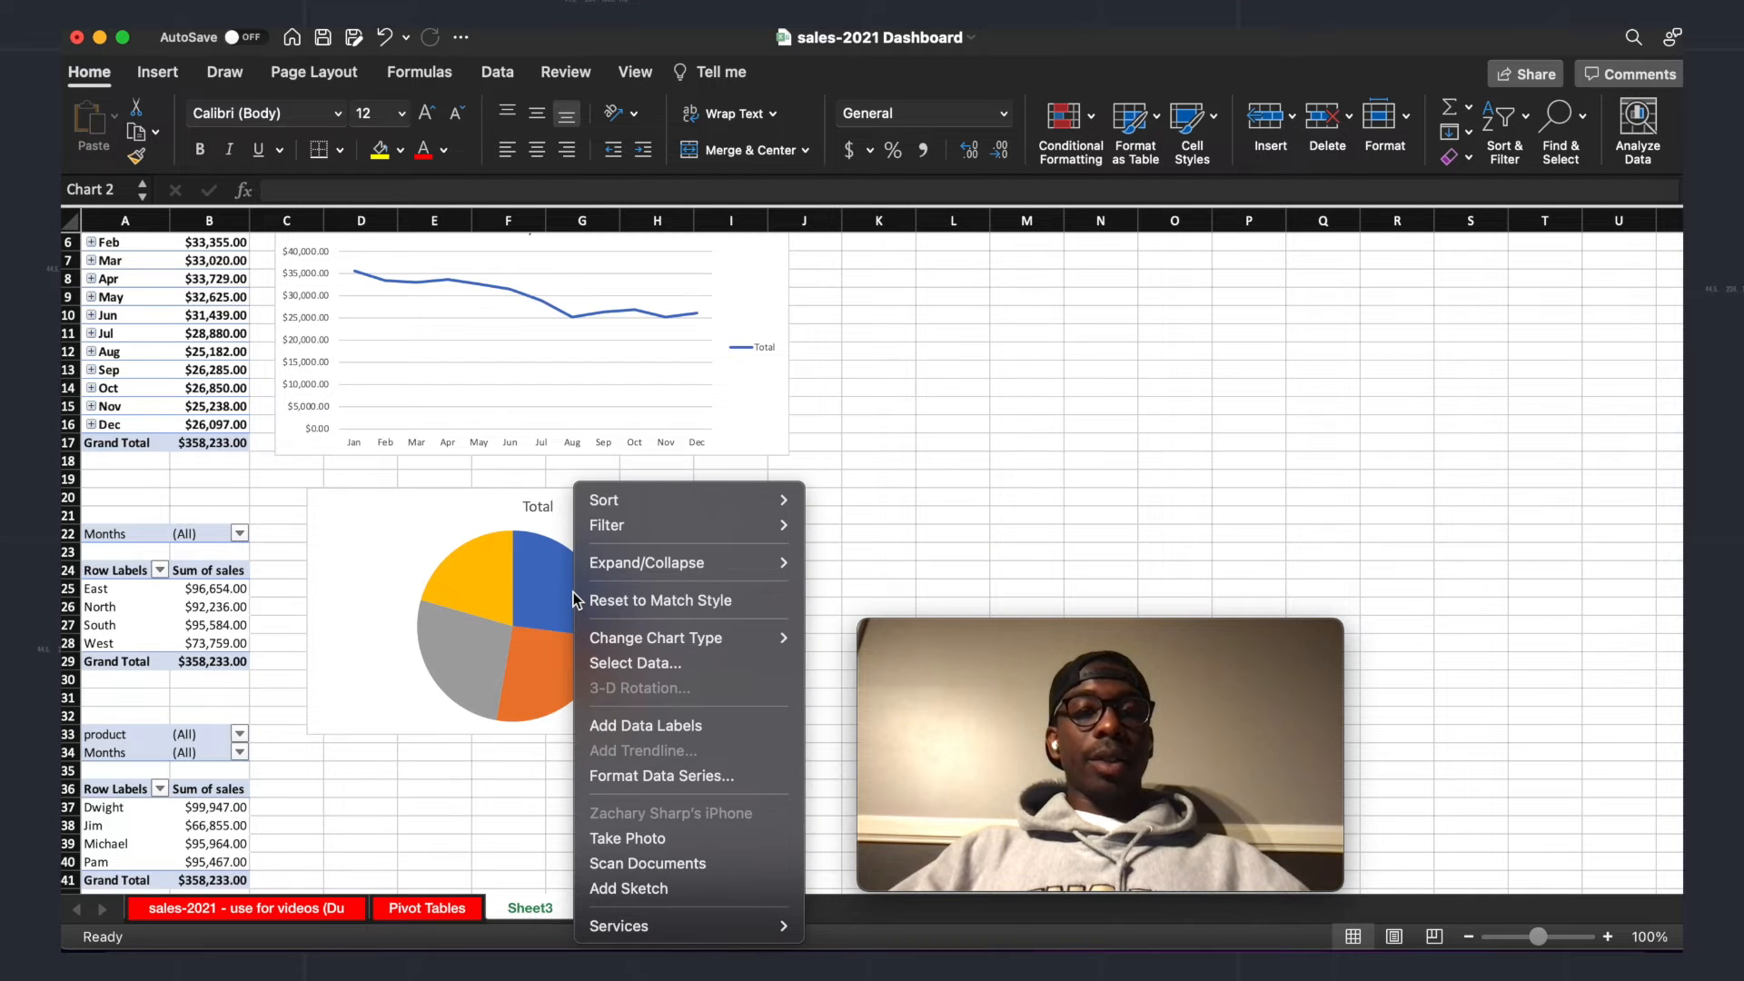
pyautogui.click(640, 726)
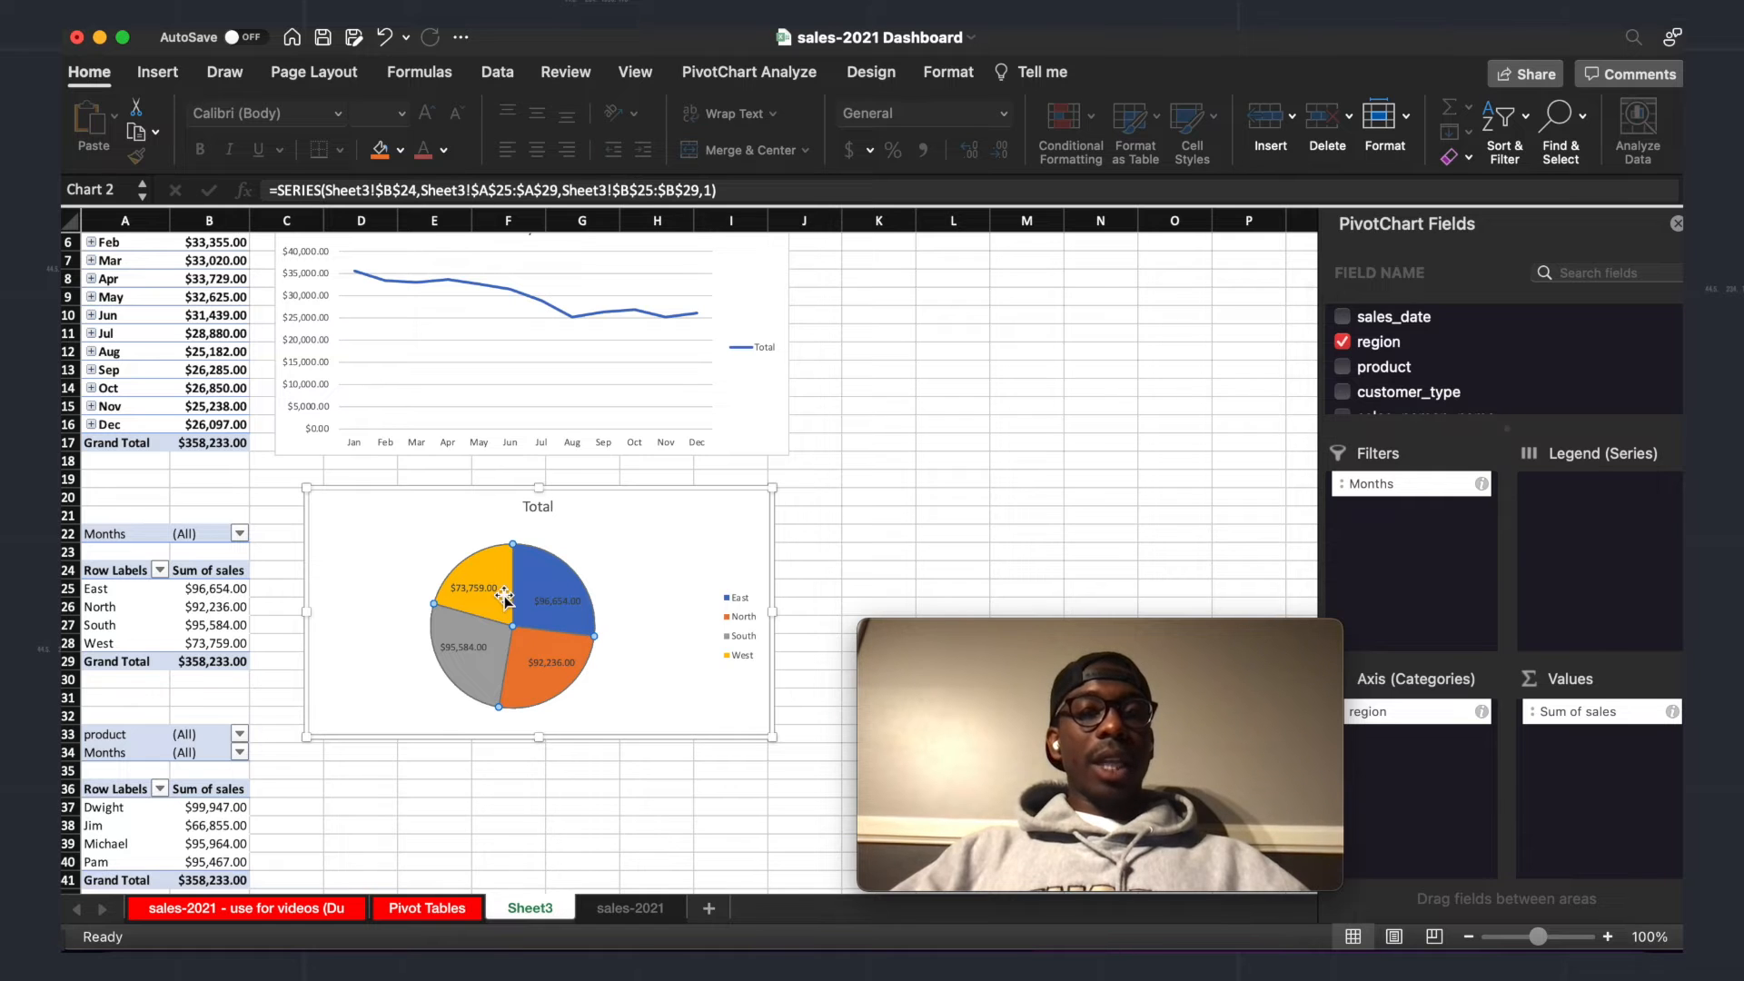
pyautogui.scroll(4, 512, 649)
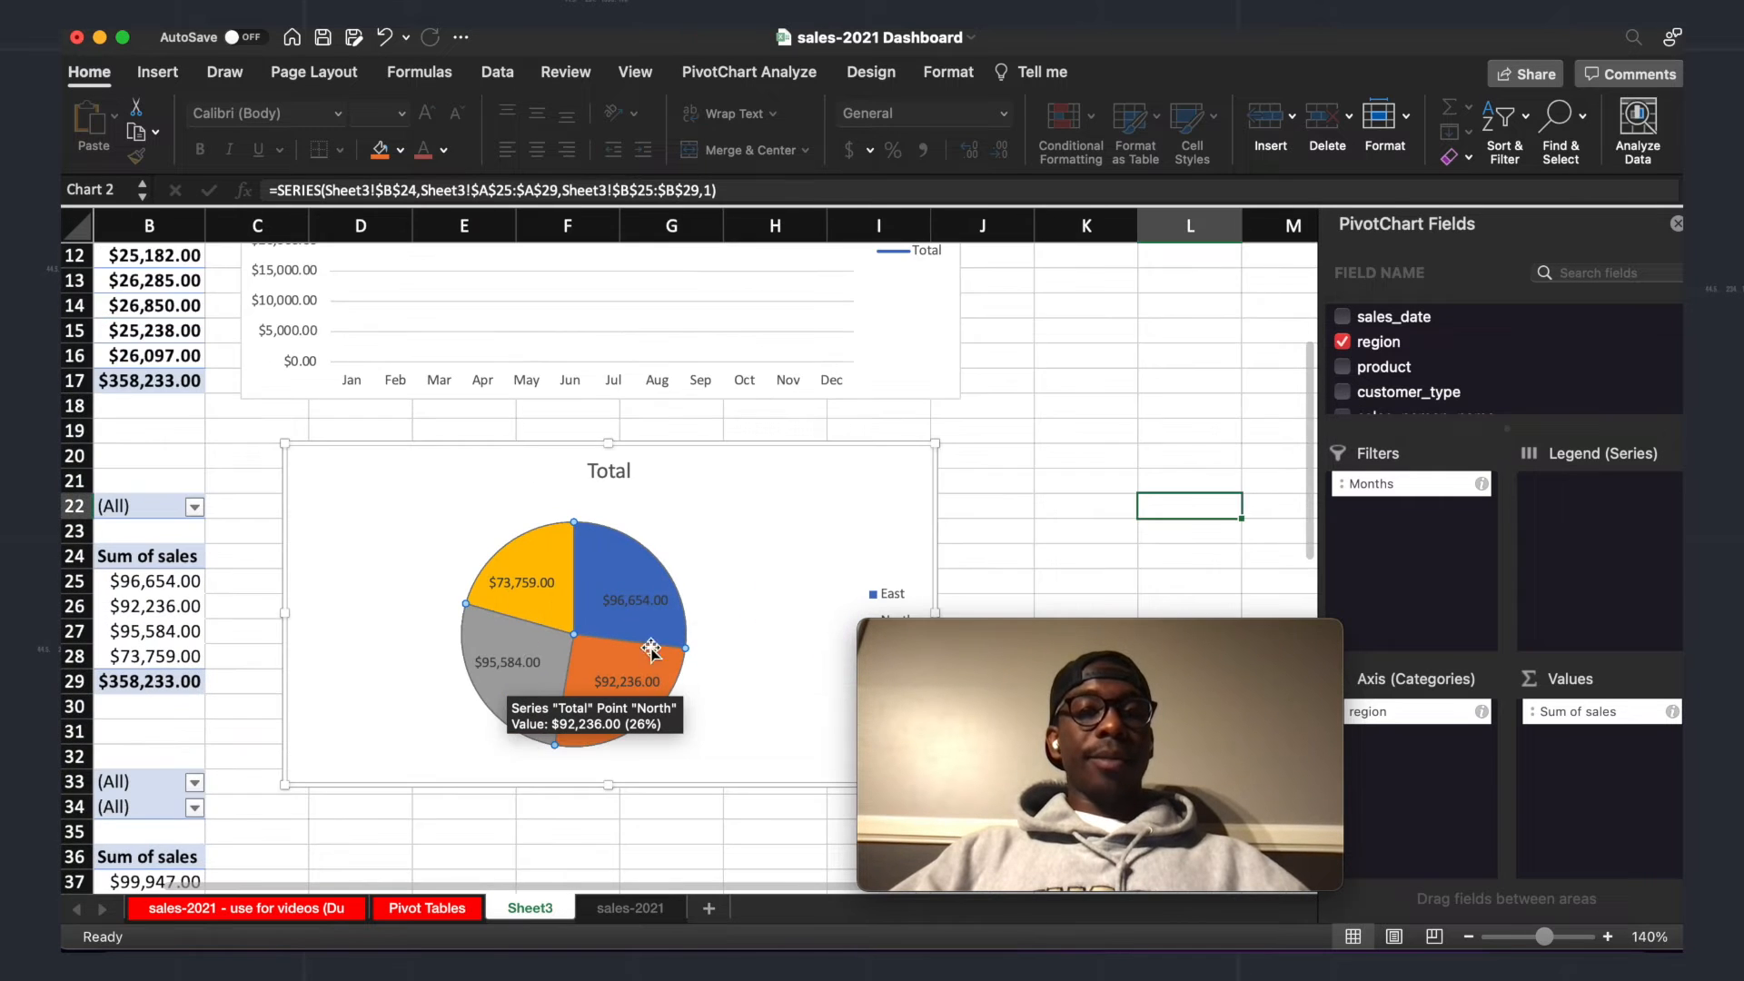
pyautogui.scroll(-3, 595, 633)
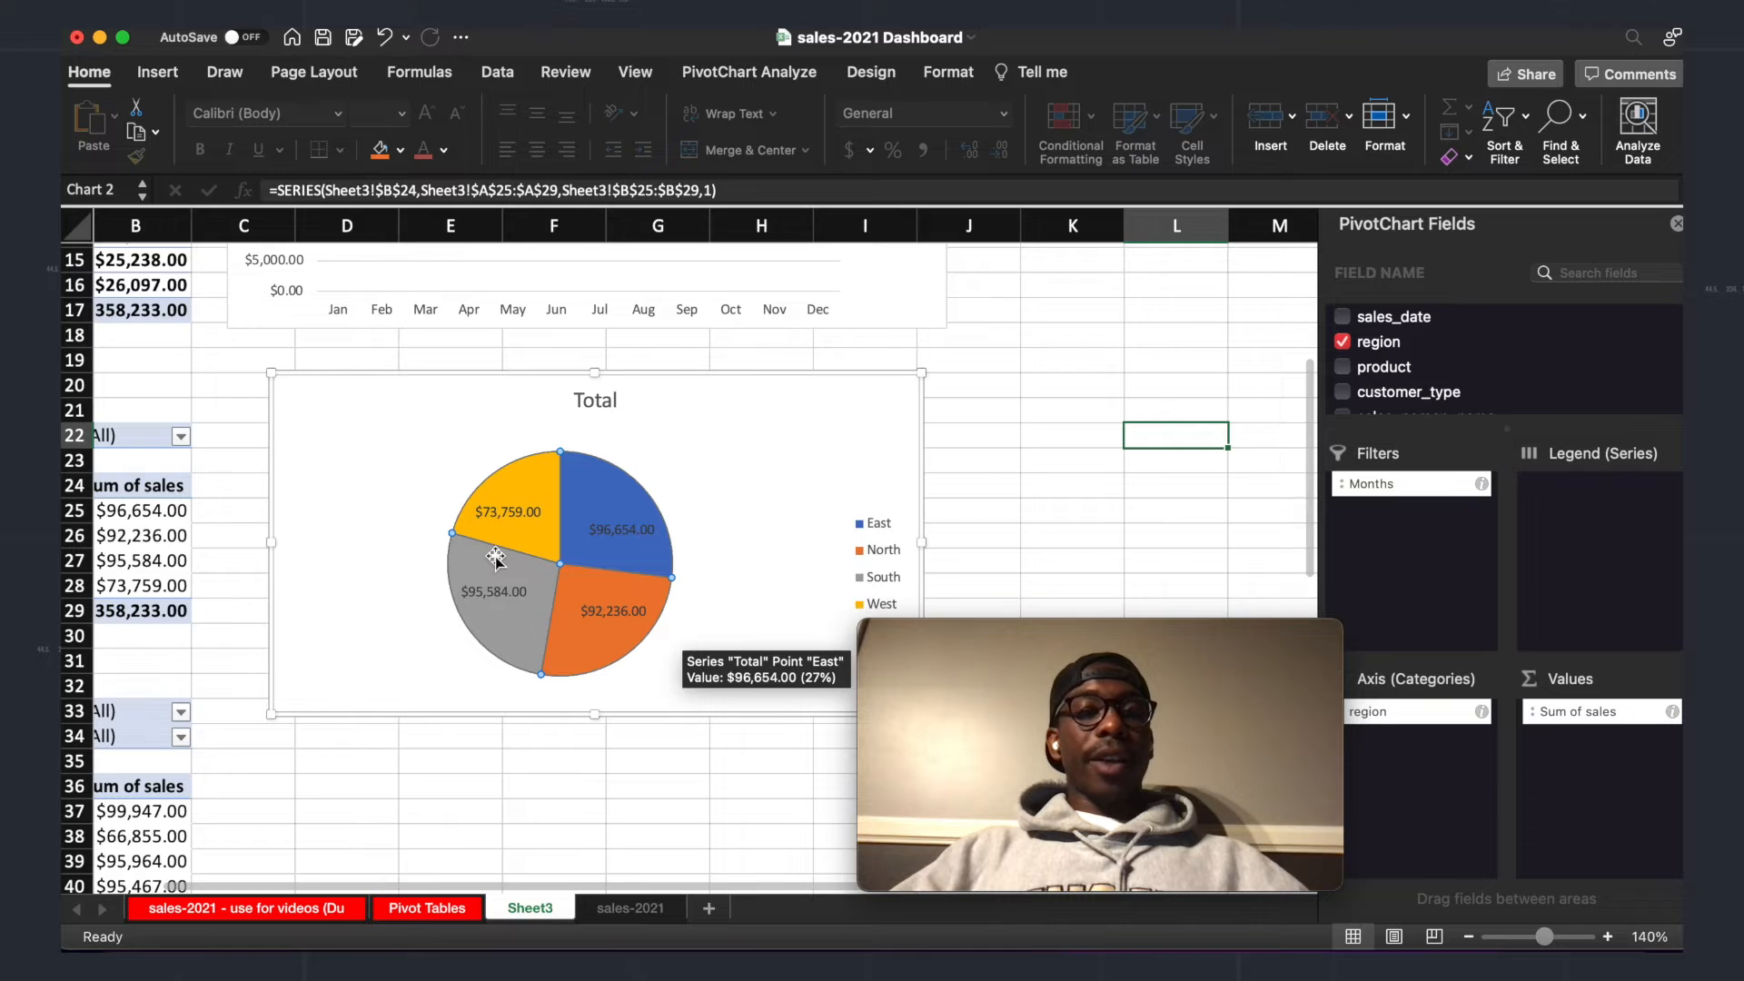
pyautogui.scroll(-2, 636, 590)
pyautogui.hscroll(1, 636, 591)
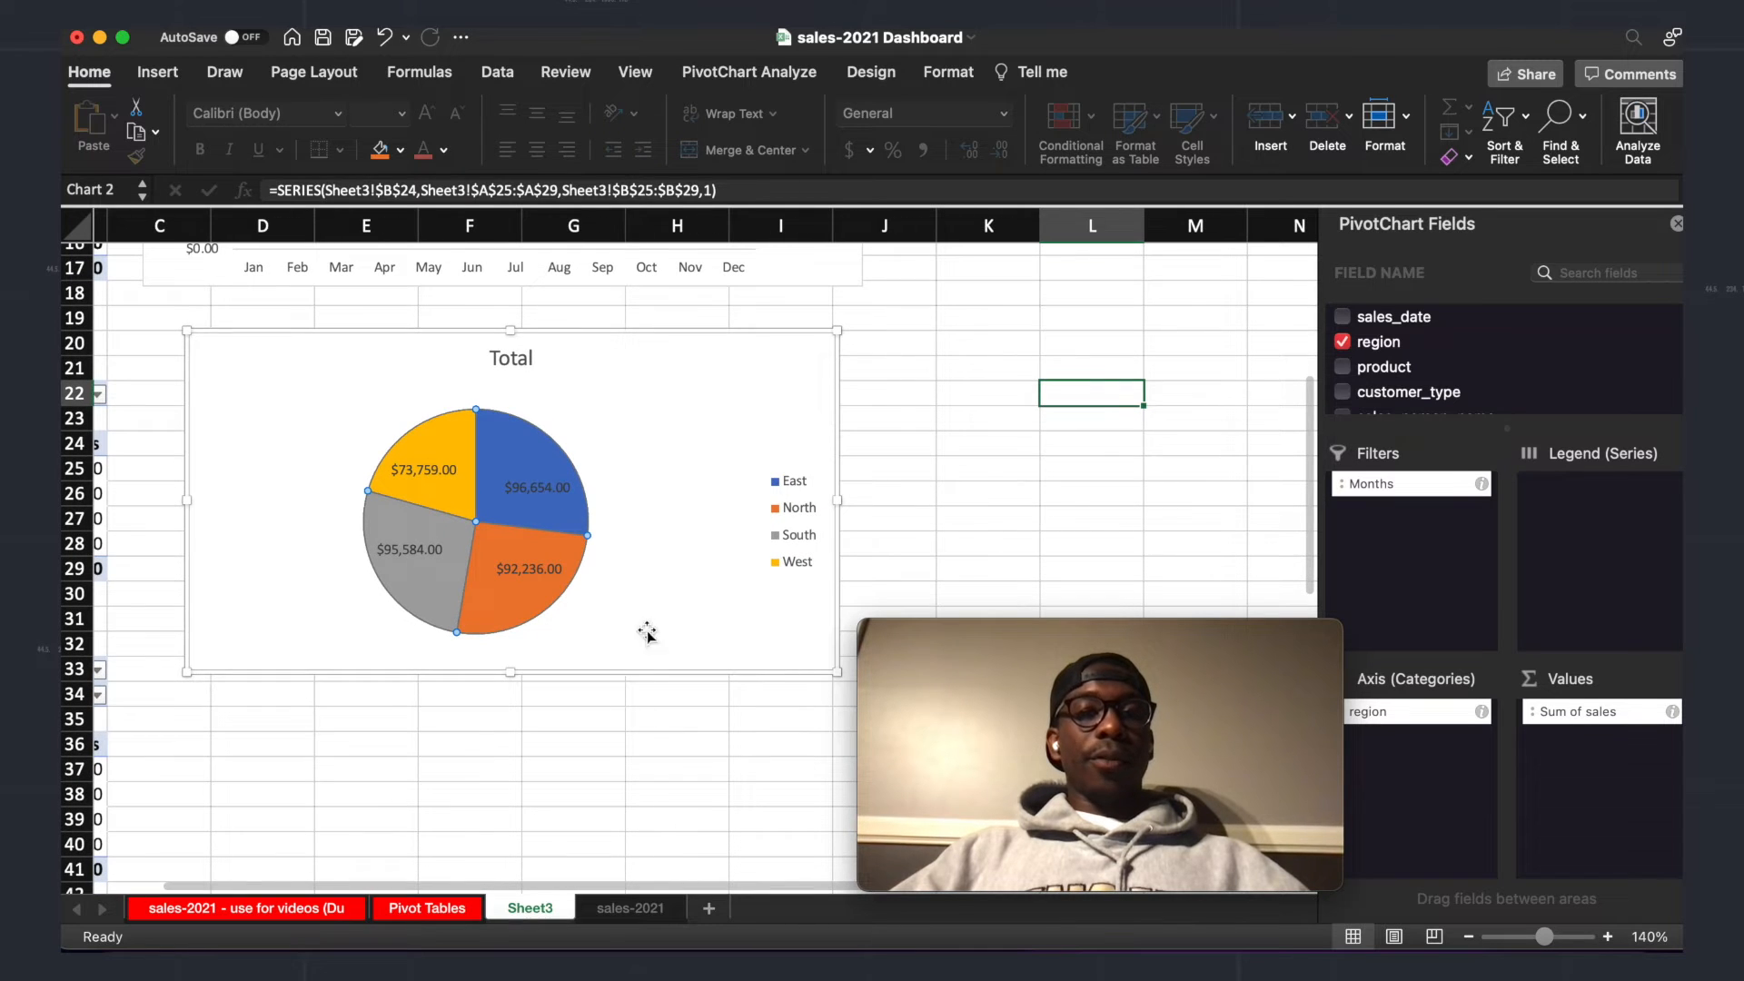
# Step: Set the title of the region pie chart to "Sales by Region"
pyautogui.click(642, 766)
pyautogui.click(509, 355)
pyautogui.doubleClick(510, 356)
pyautogui.write('Sale')
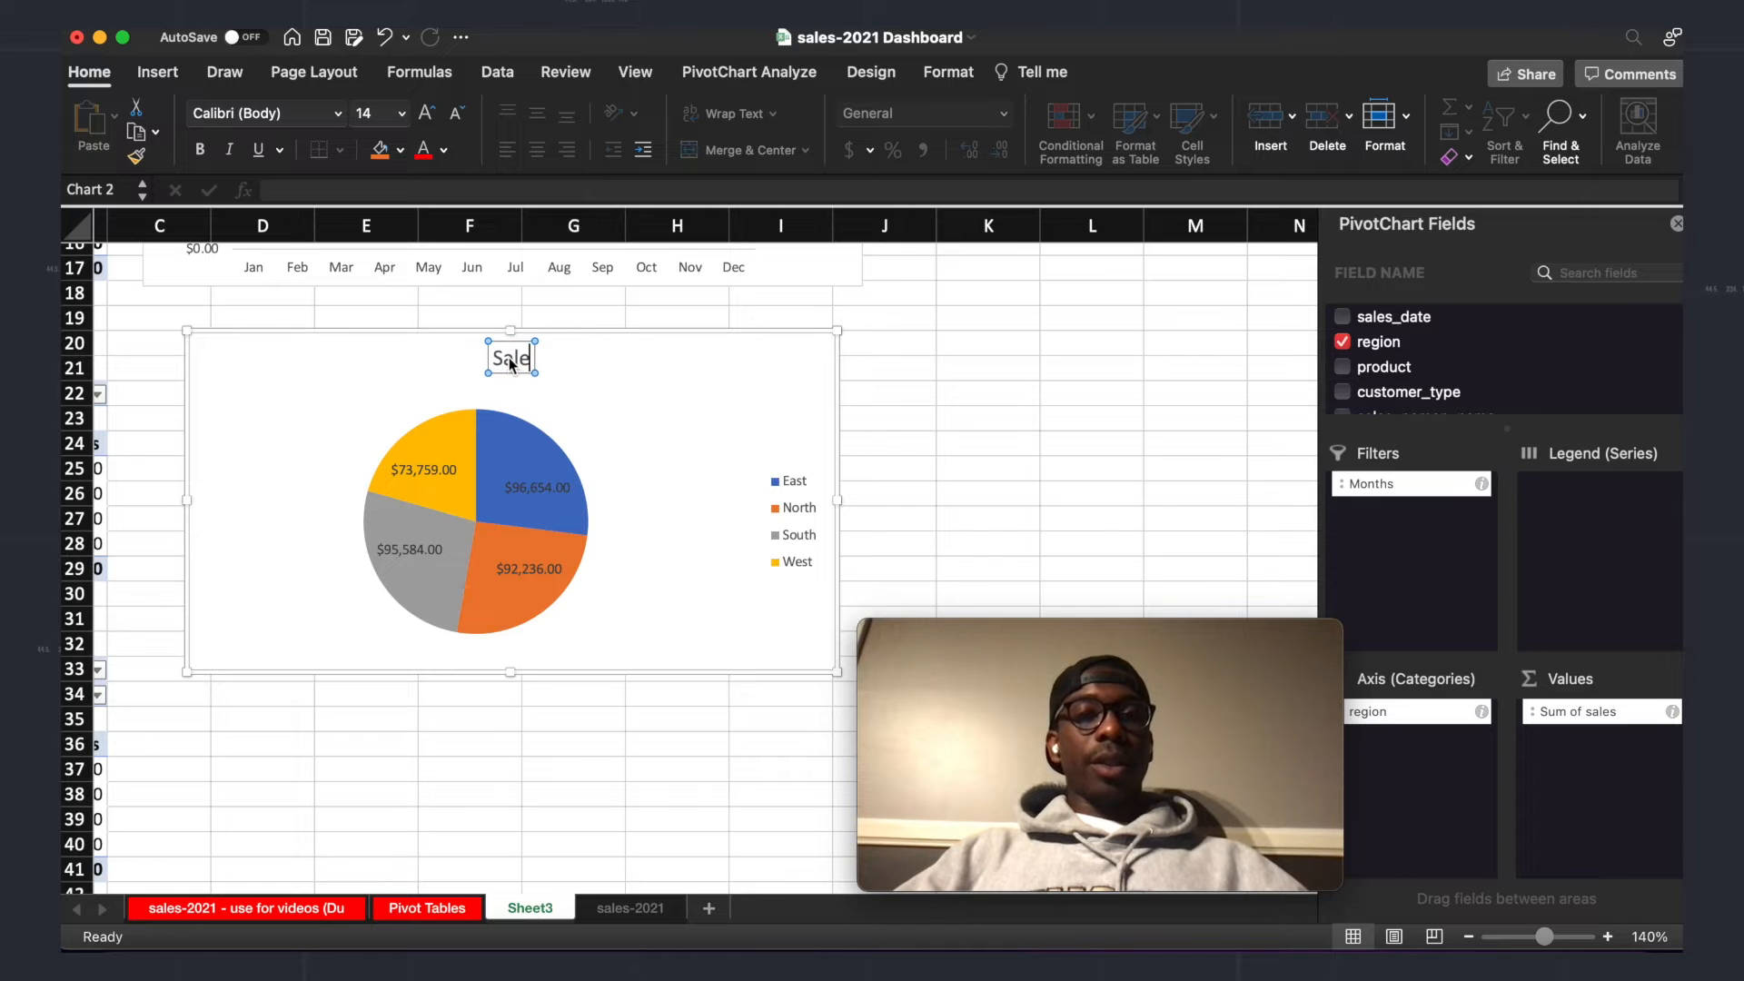
pyautogui.write('s by Region')
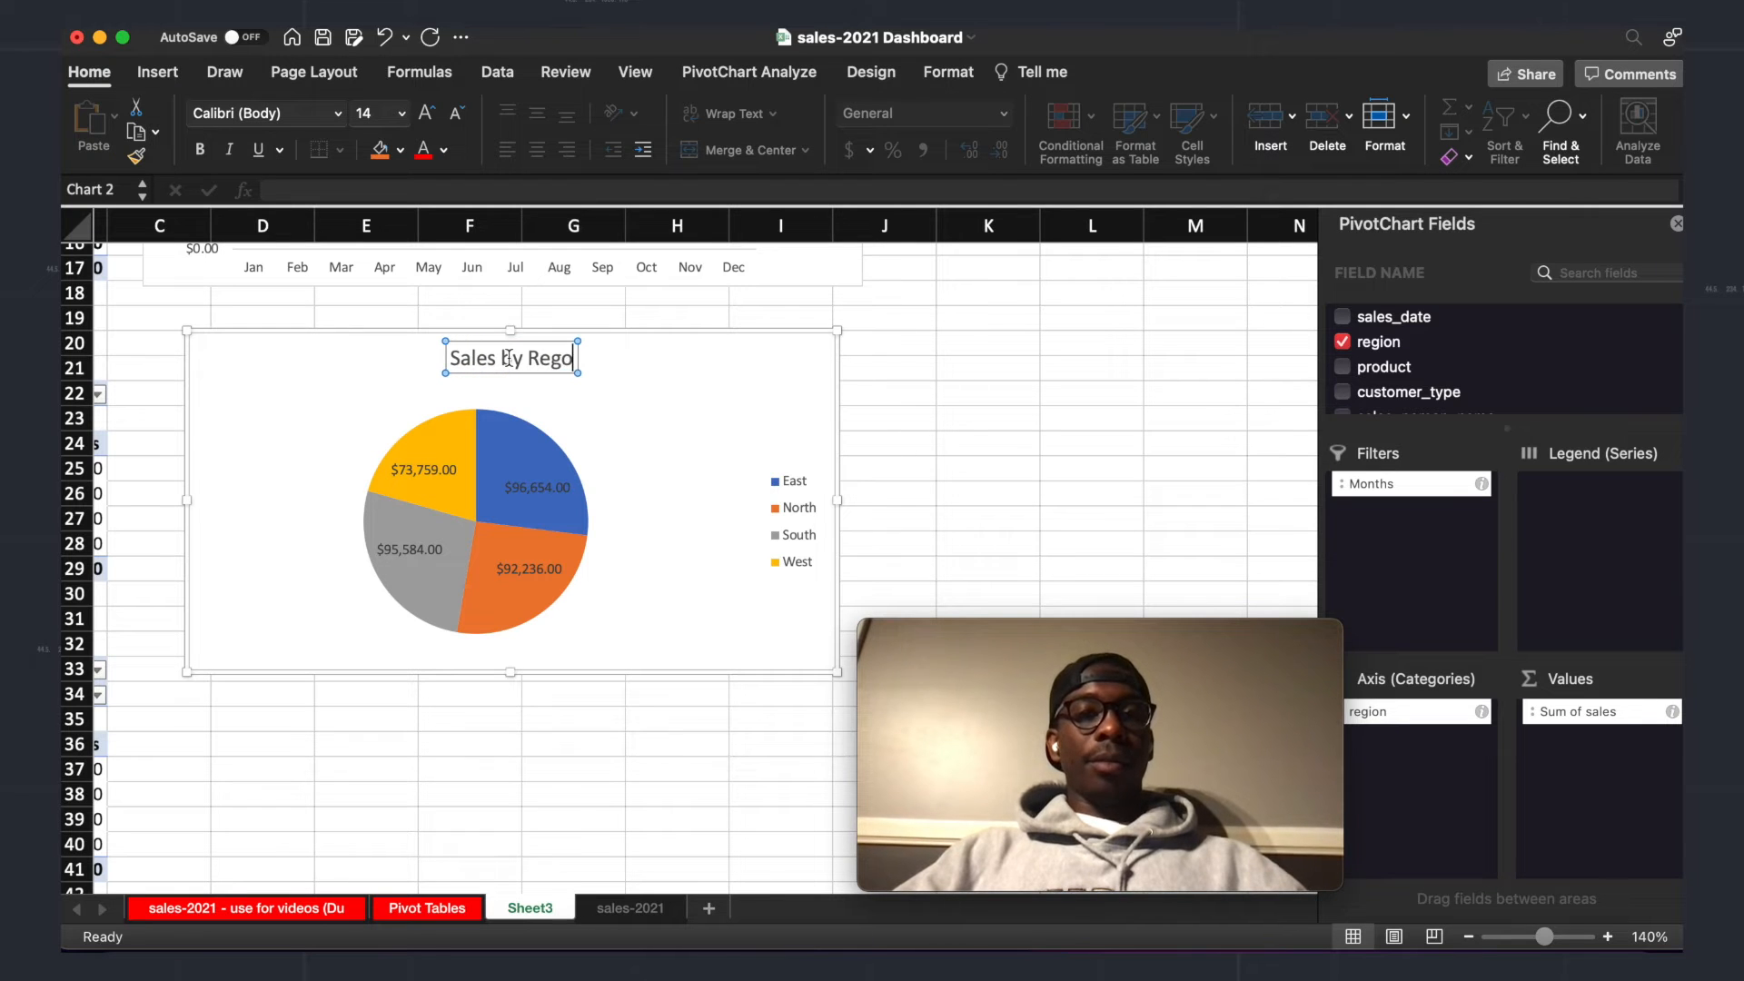
pyautogui.click(934, 437)
# Step: Move the Sales by Region pie chart slightly up and closer to its PivotTable
pyautogui.scroll(-5, 915, 452)
pyautogui.click(400, 643)
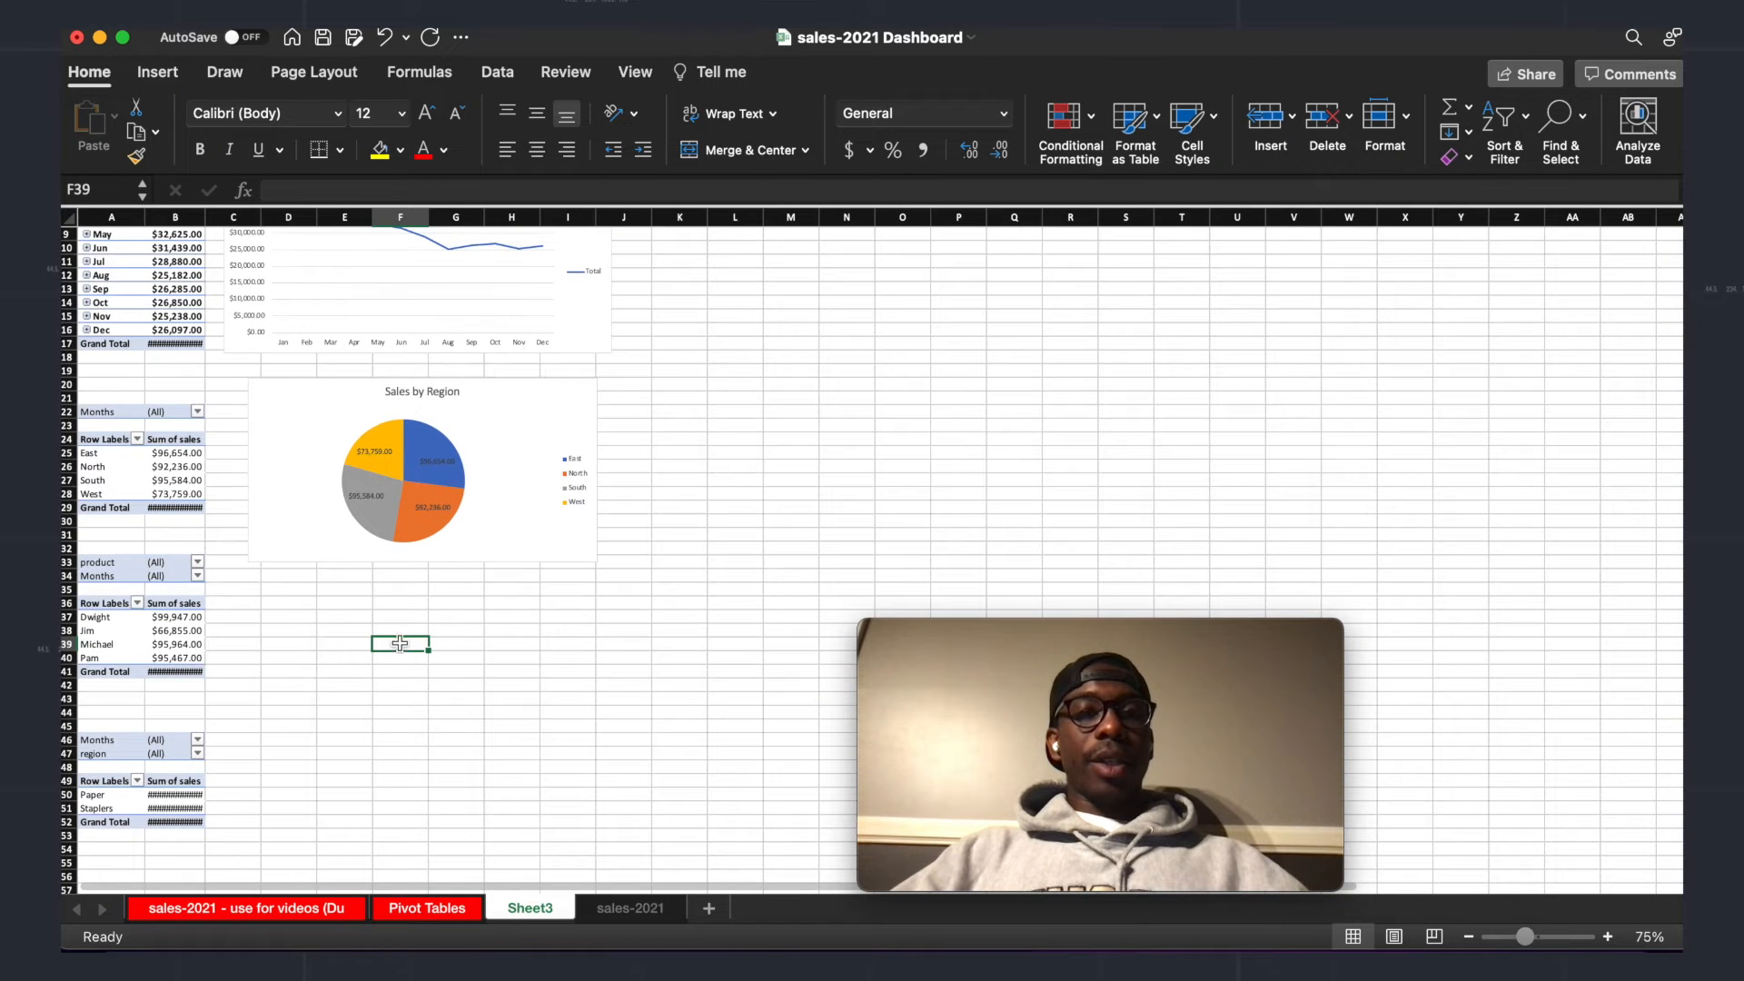
pyautogui.moveTo(535, 403); pyautogui.dragTo(515, 374)
pyautogui.click(345, 698)
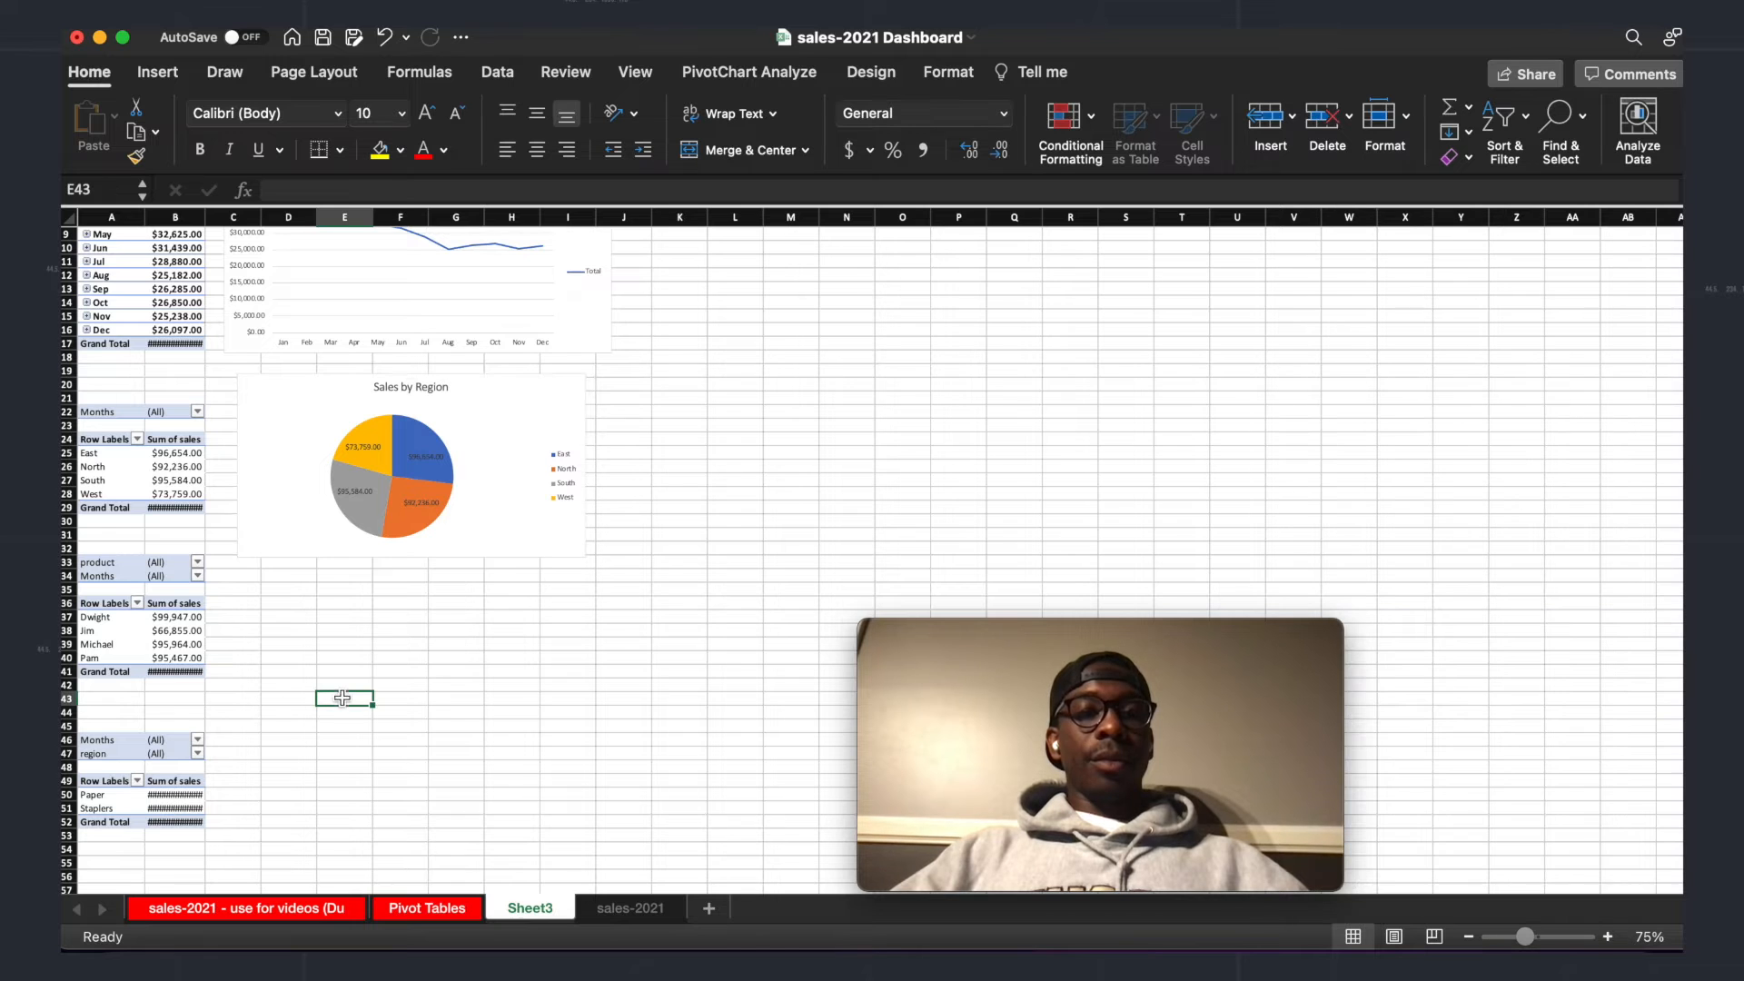
# Step: Move the salesperson and product PivotTables down four rows so the block starts at A37
pyautogui.scroll(-2, 150, 600)
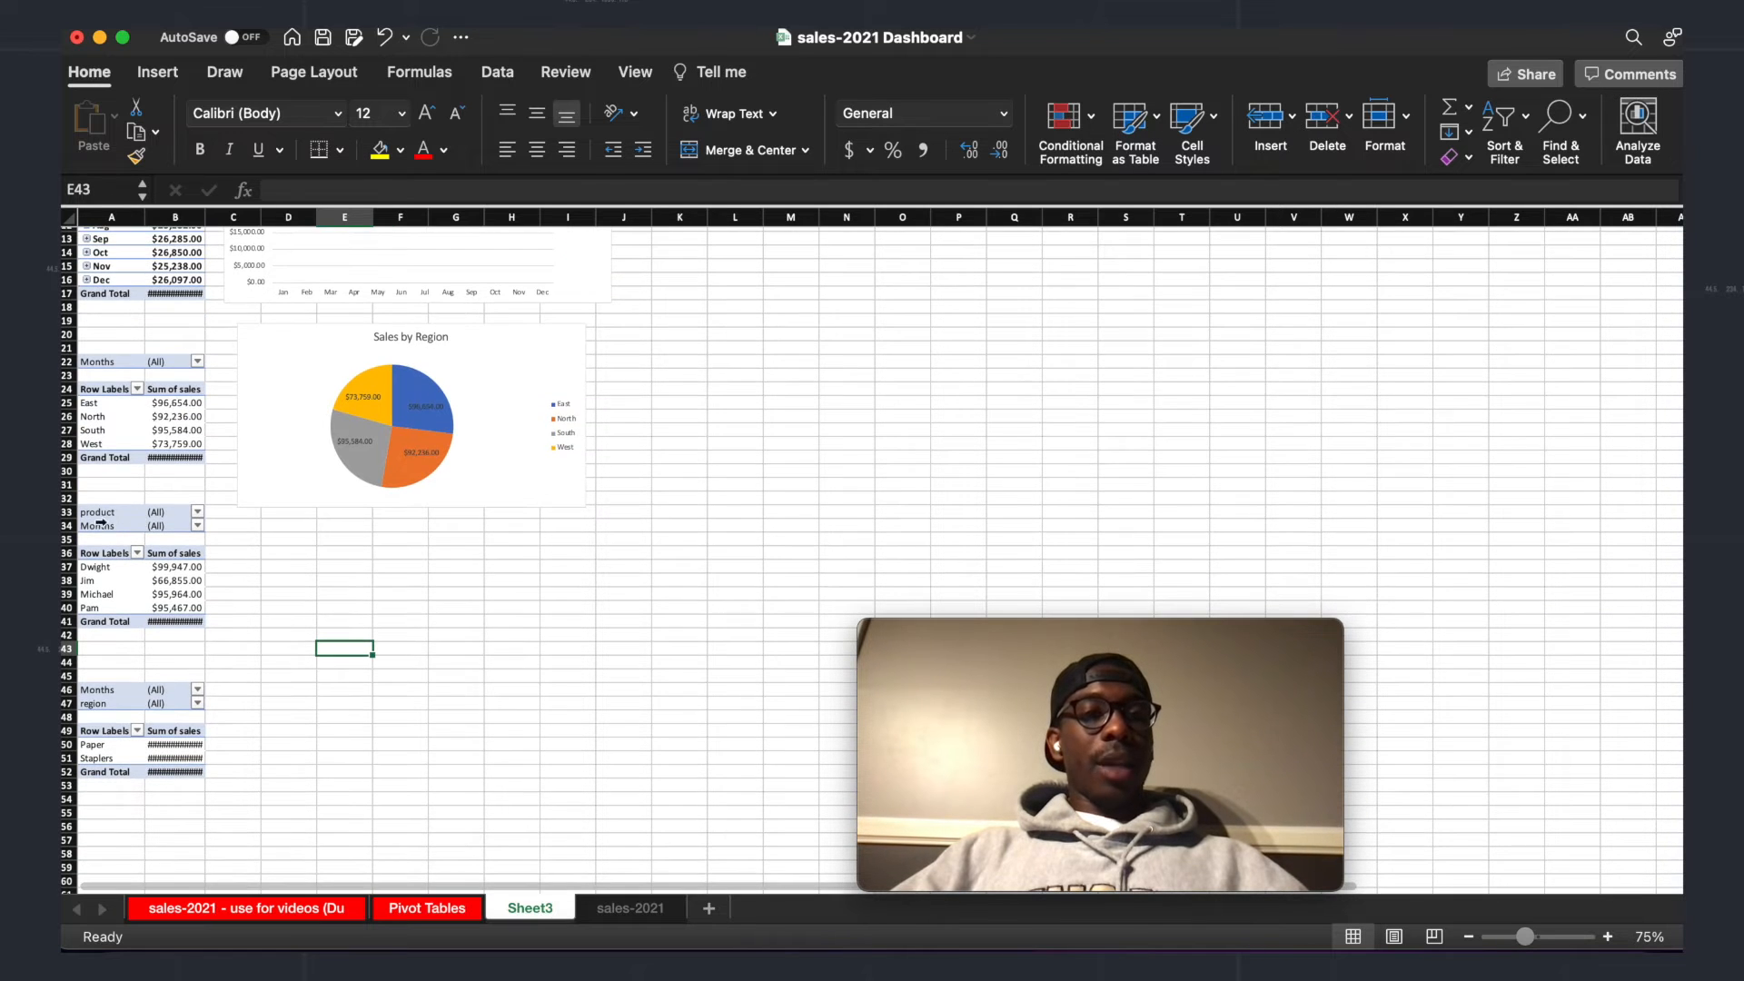
pyautogui.moveTo(99, 514); pyautogui.dragTo(173, 828)
pyautogui.click(400, 634)
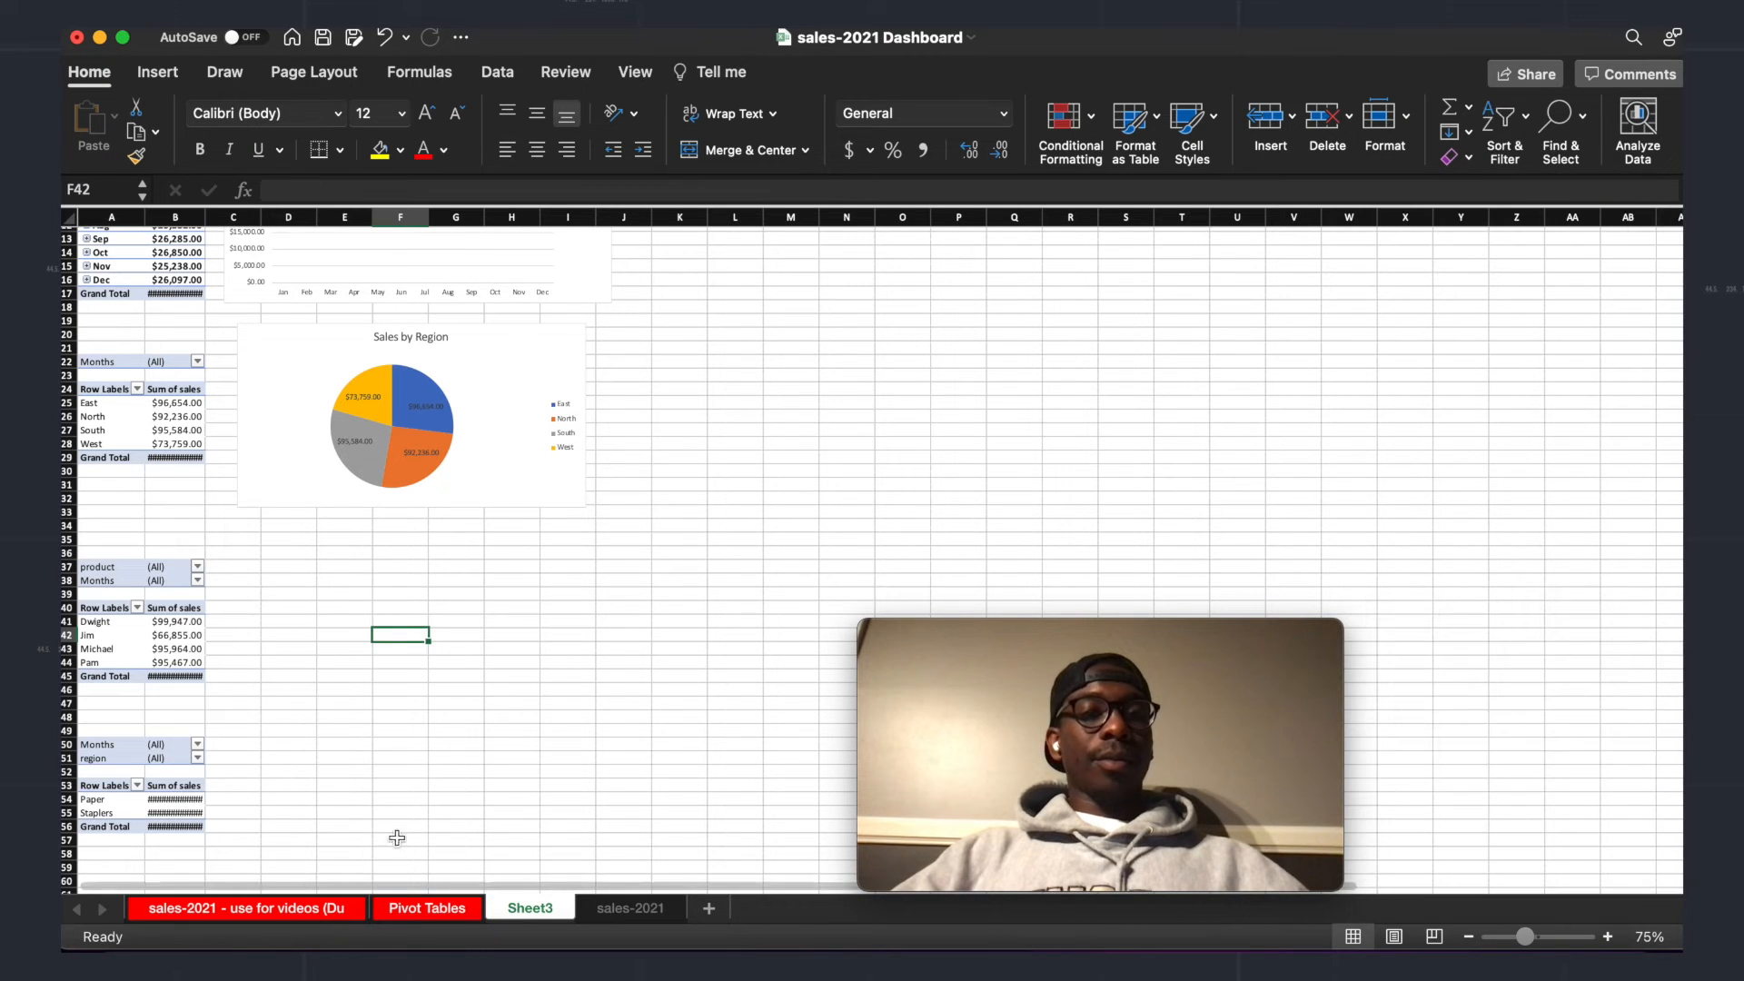
pyautogui.click(244, 635)
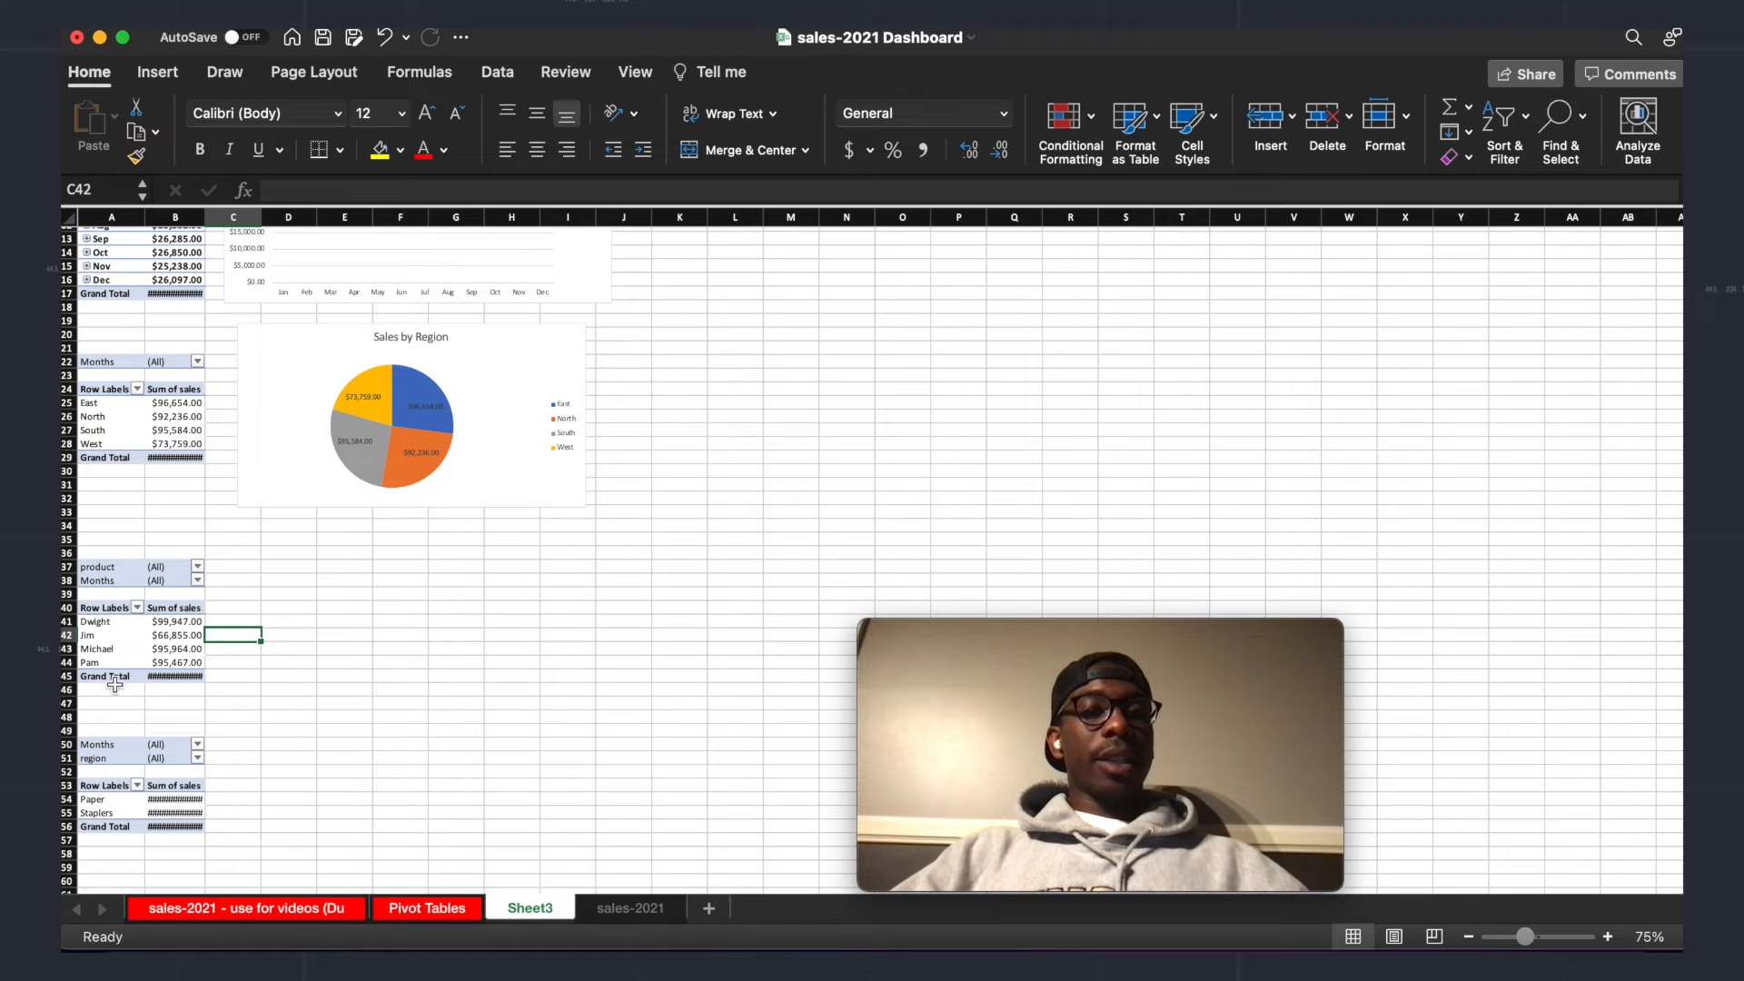
# Step: Check the finished dashboard's Sales By Employee chart and insert a slightly widened PivotChart from Sheet3's A37:B45 beside the salesperson table
pyautogui.click(227, 909)
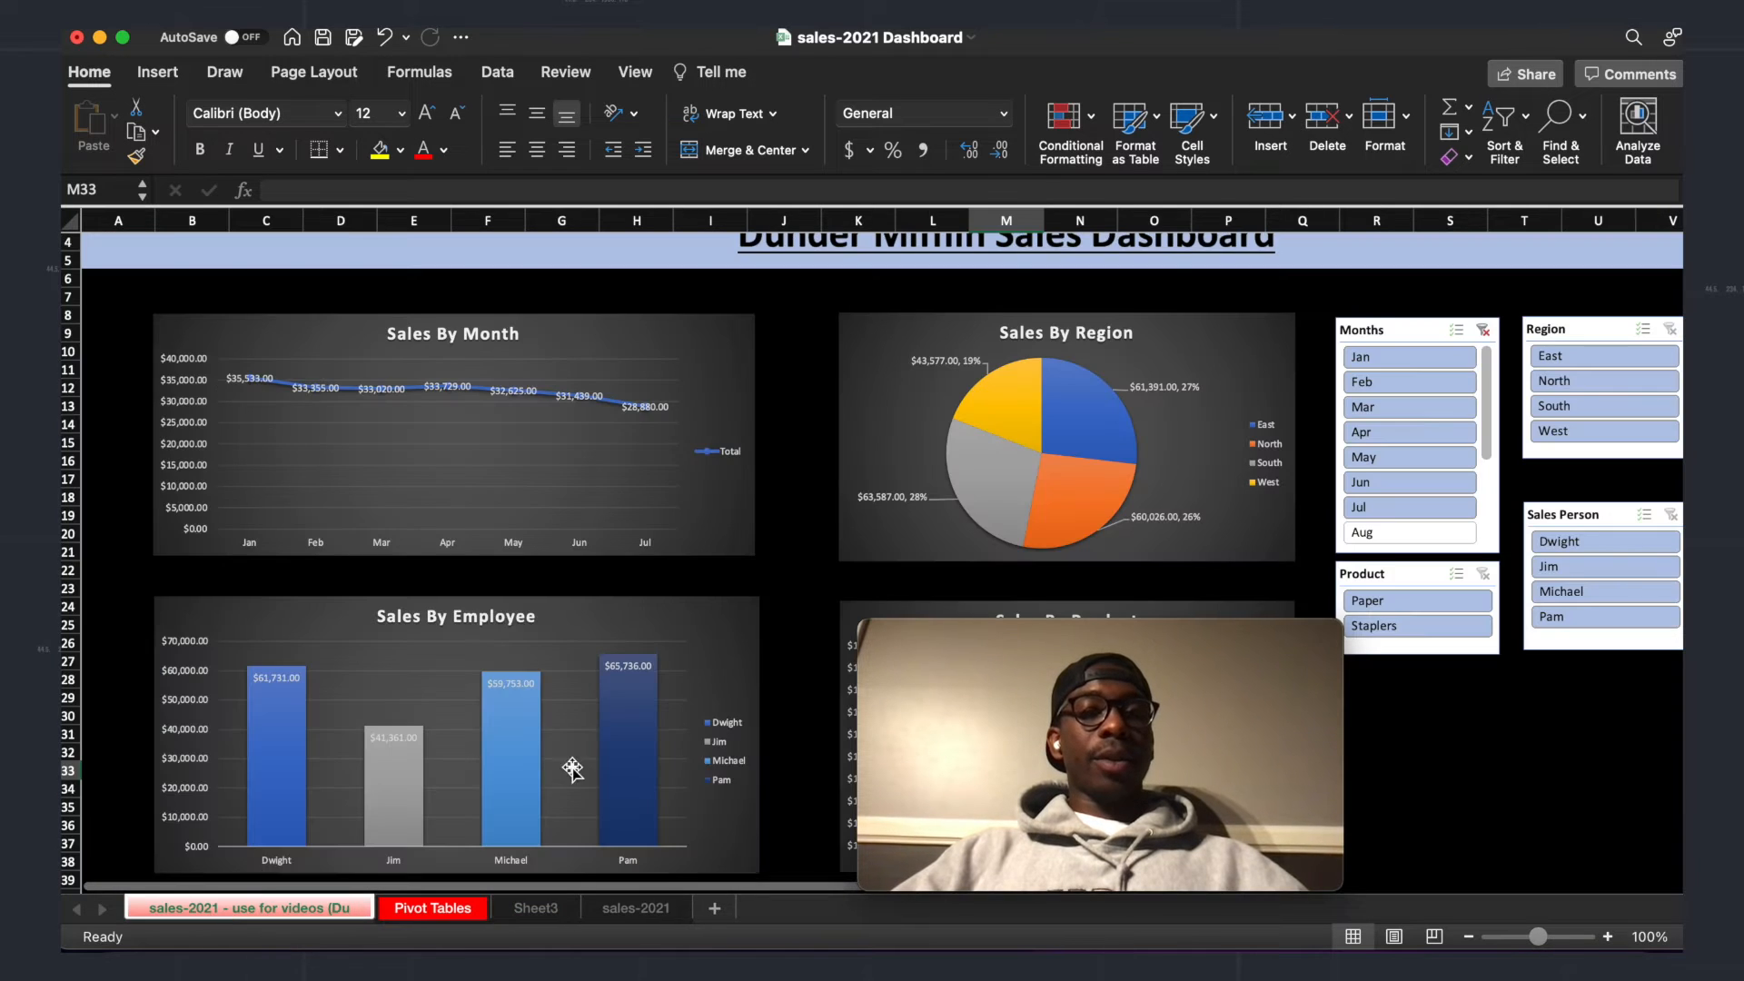
pyautogui.scroll(-5, 572, 769)
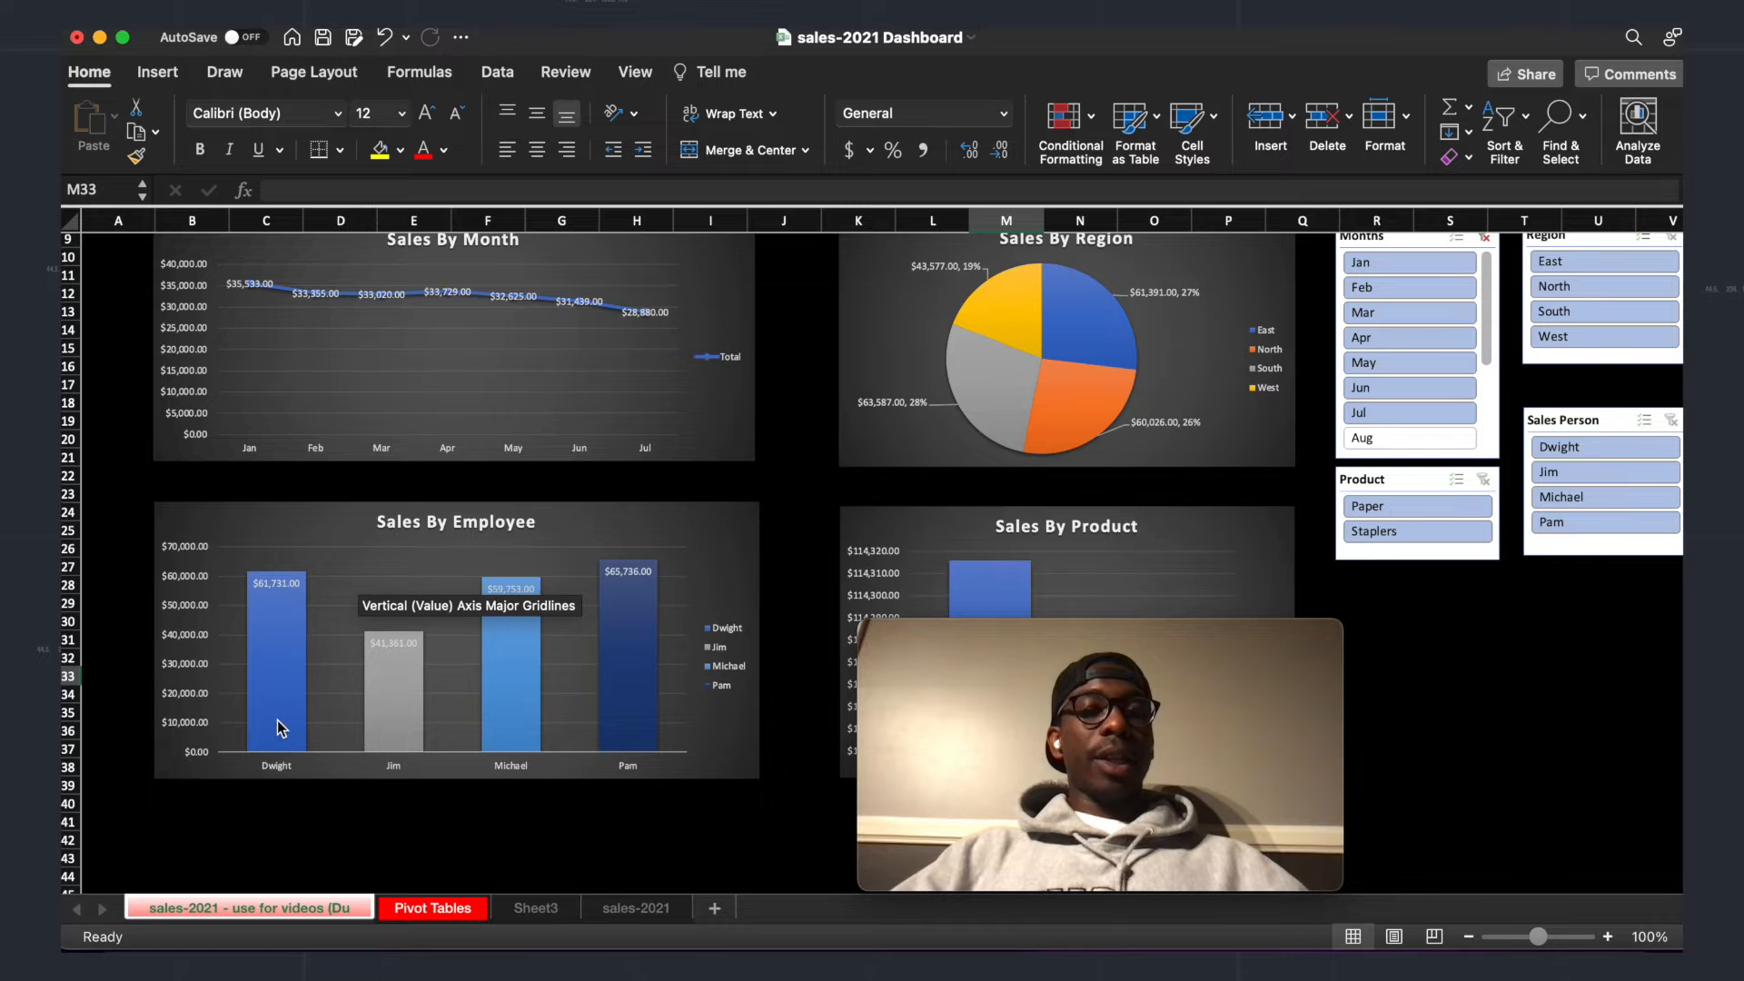
pyautogui.click(546, 911)
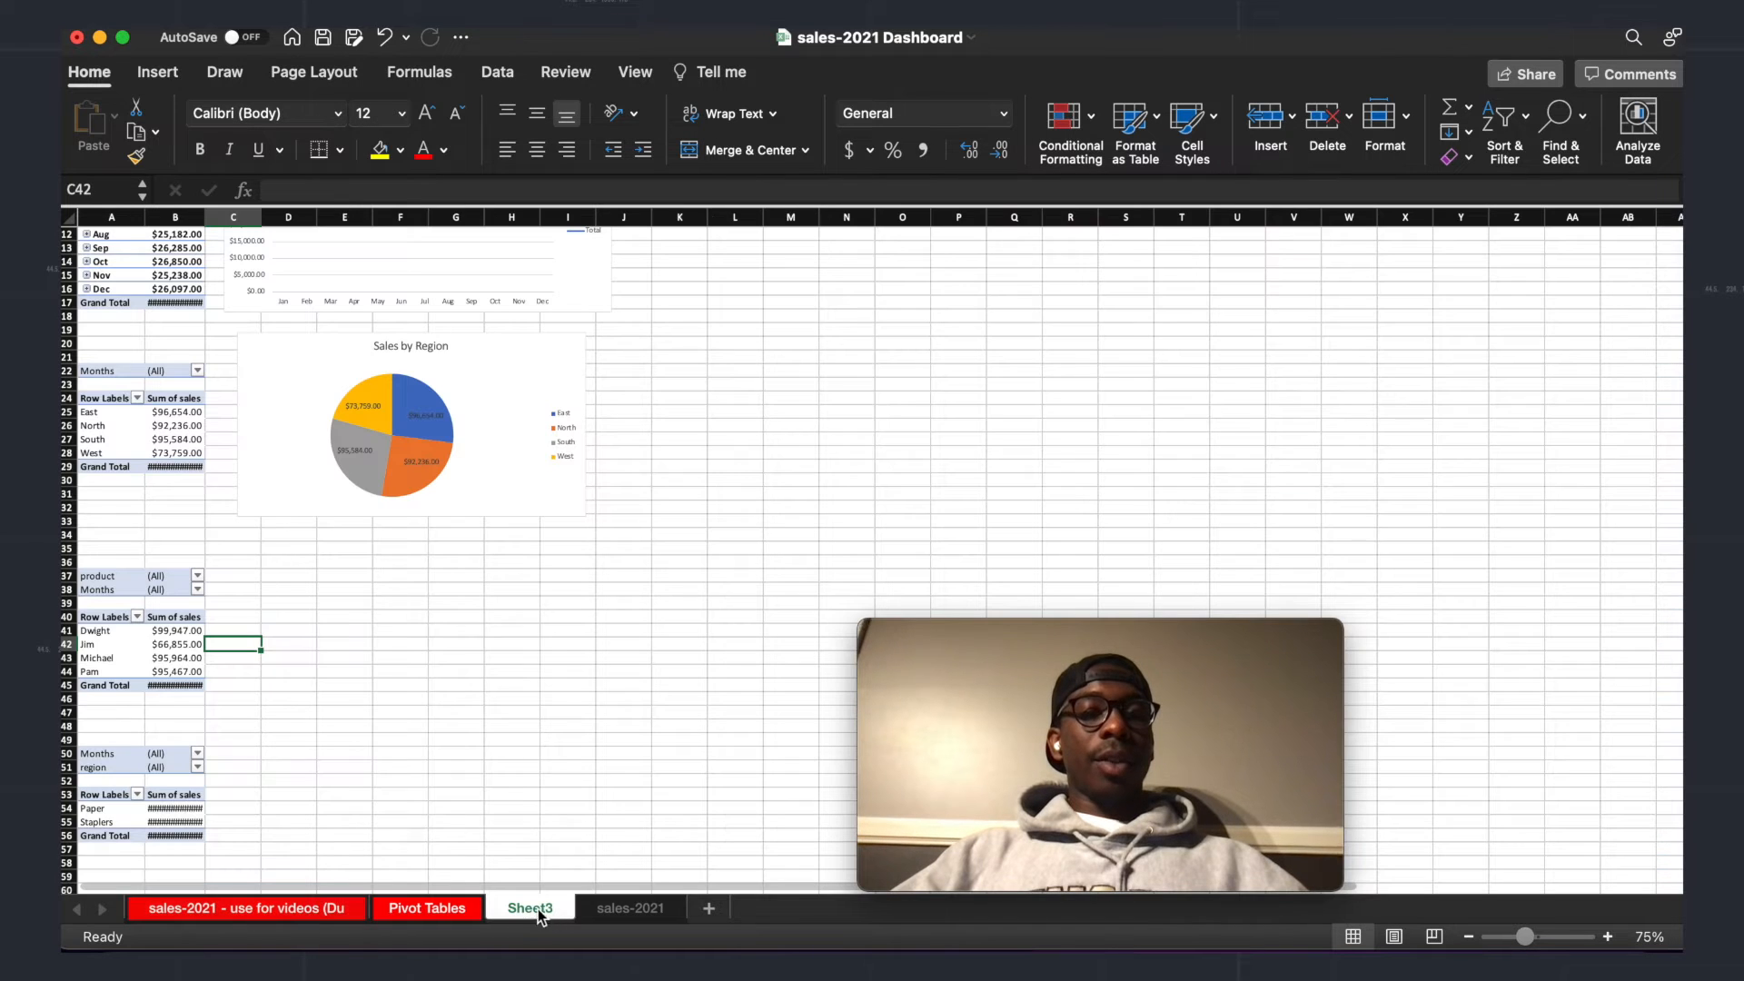
pyautogui.moveTo(104, 576); pyautogui.dragTo(183, 689)
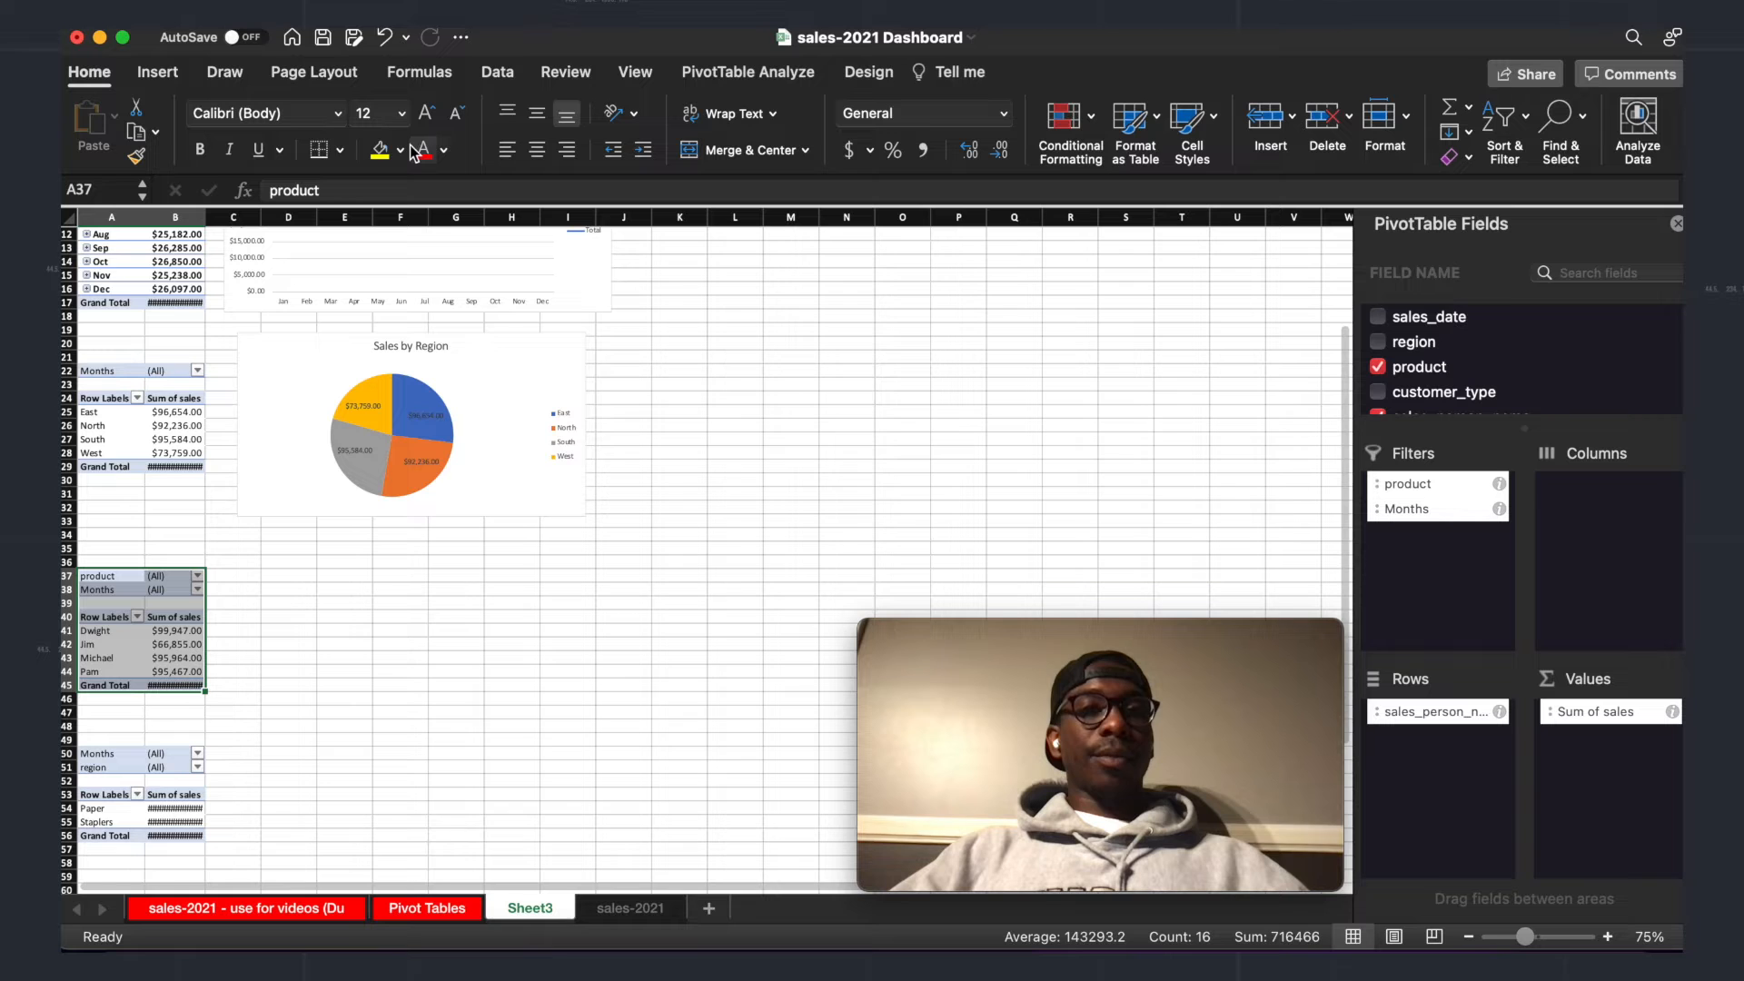
pyautogui.click(157, 72)
pyautogui.click(1065, 128)
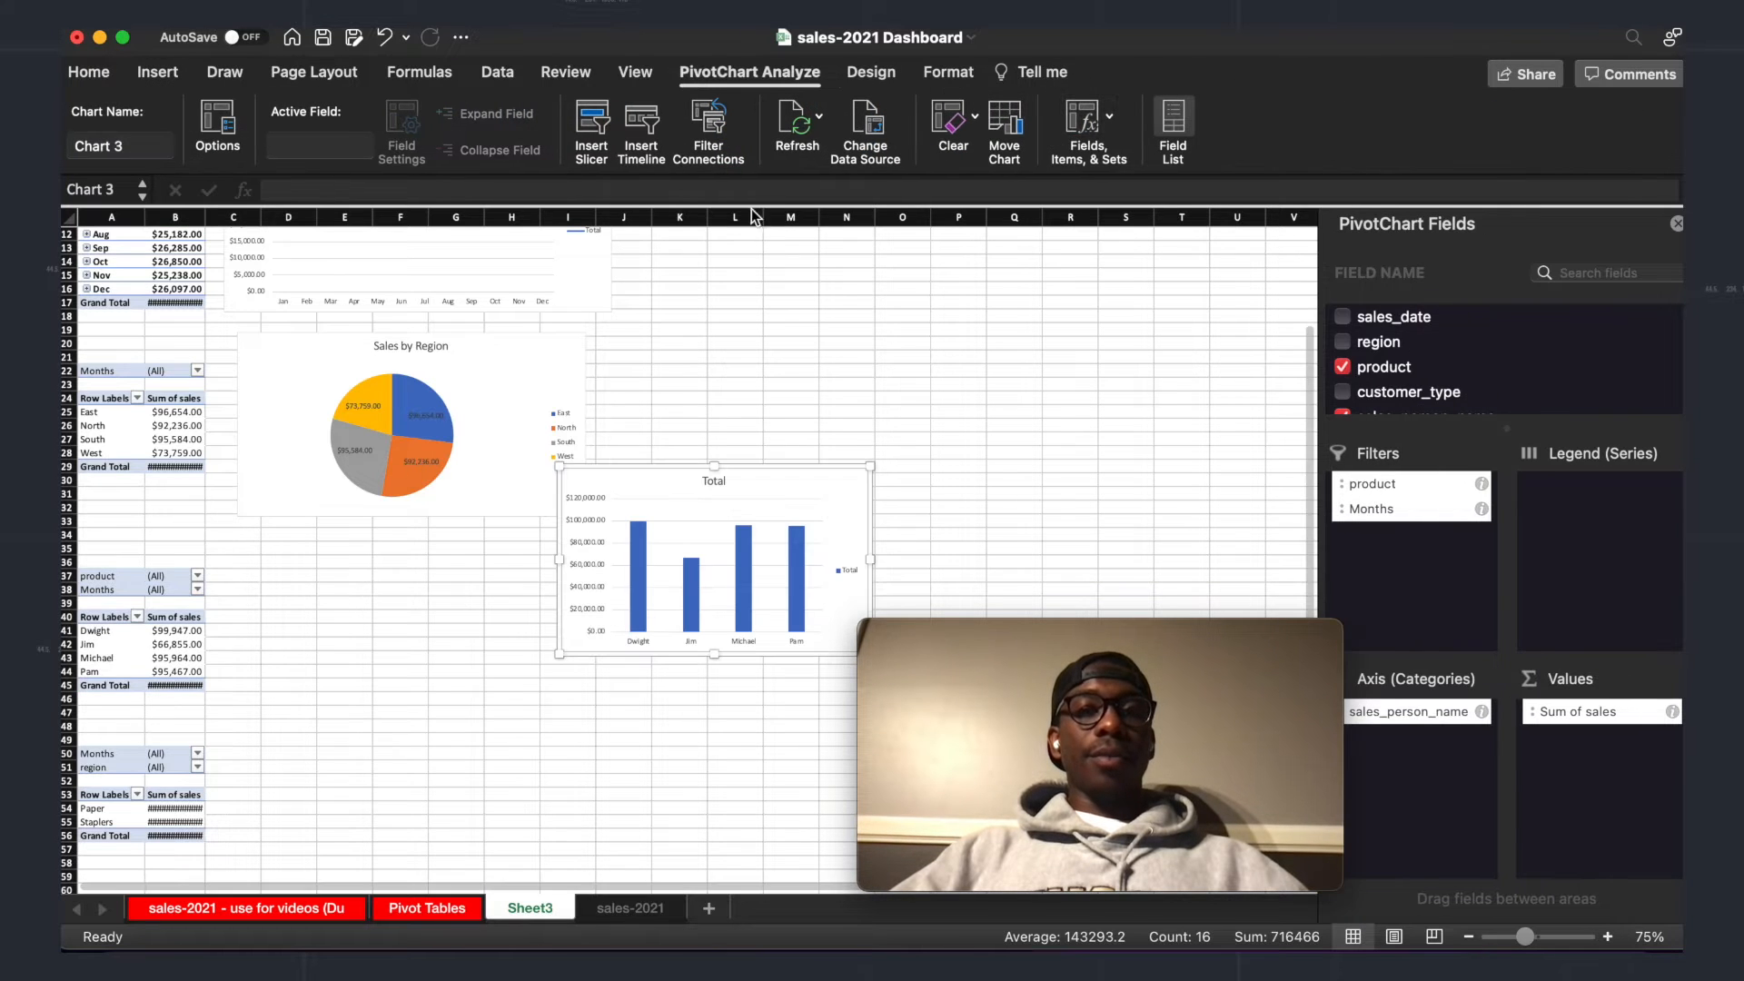
pyautogui.moveTo(812, 465); pyautogui.dragTo(497, 543)
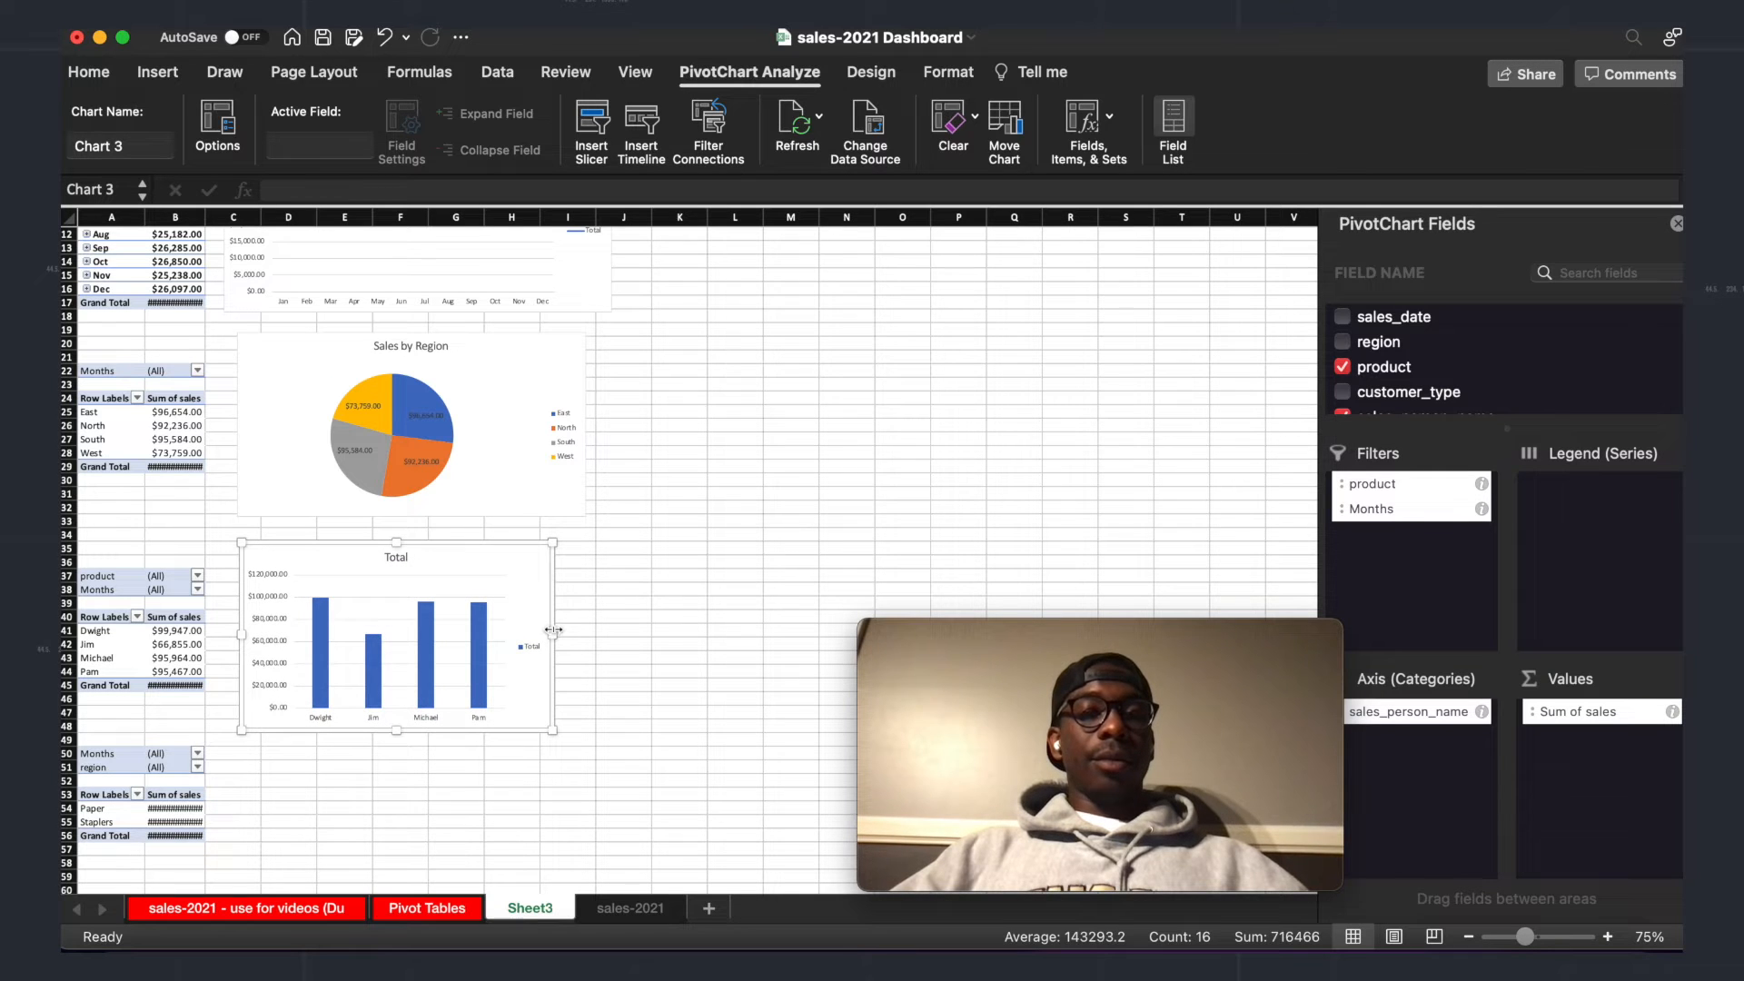
pyautogui.moveTo(553, 635); pyautogui.dragTo(610, 635)
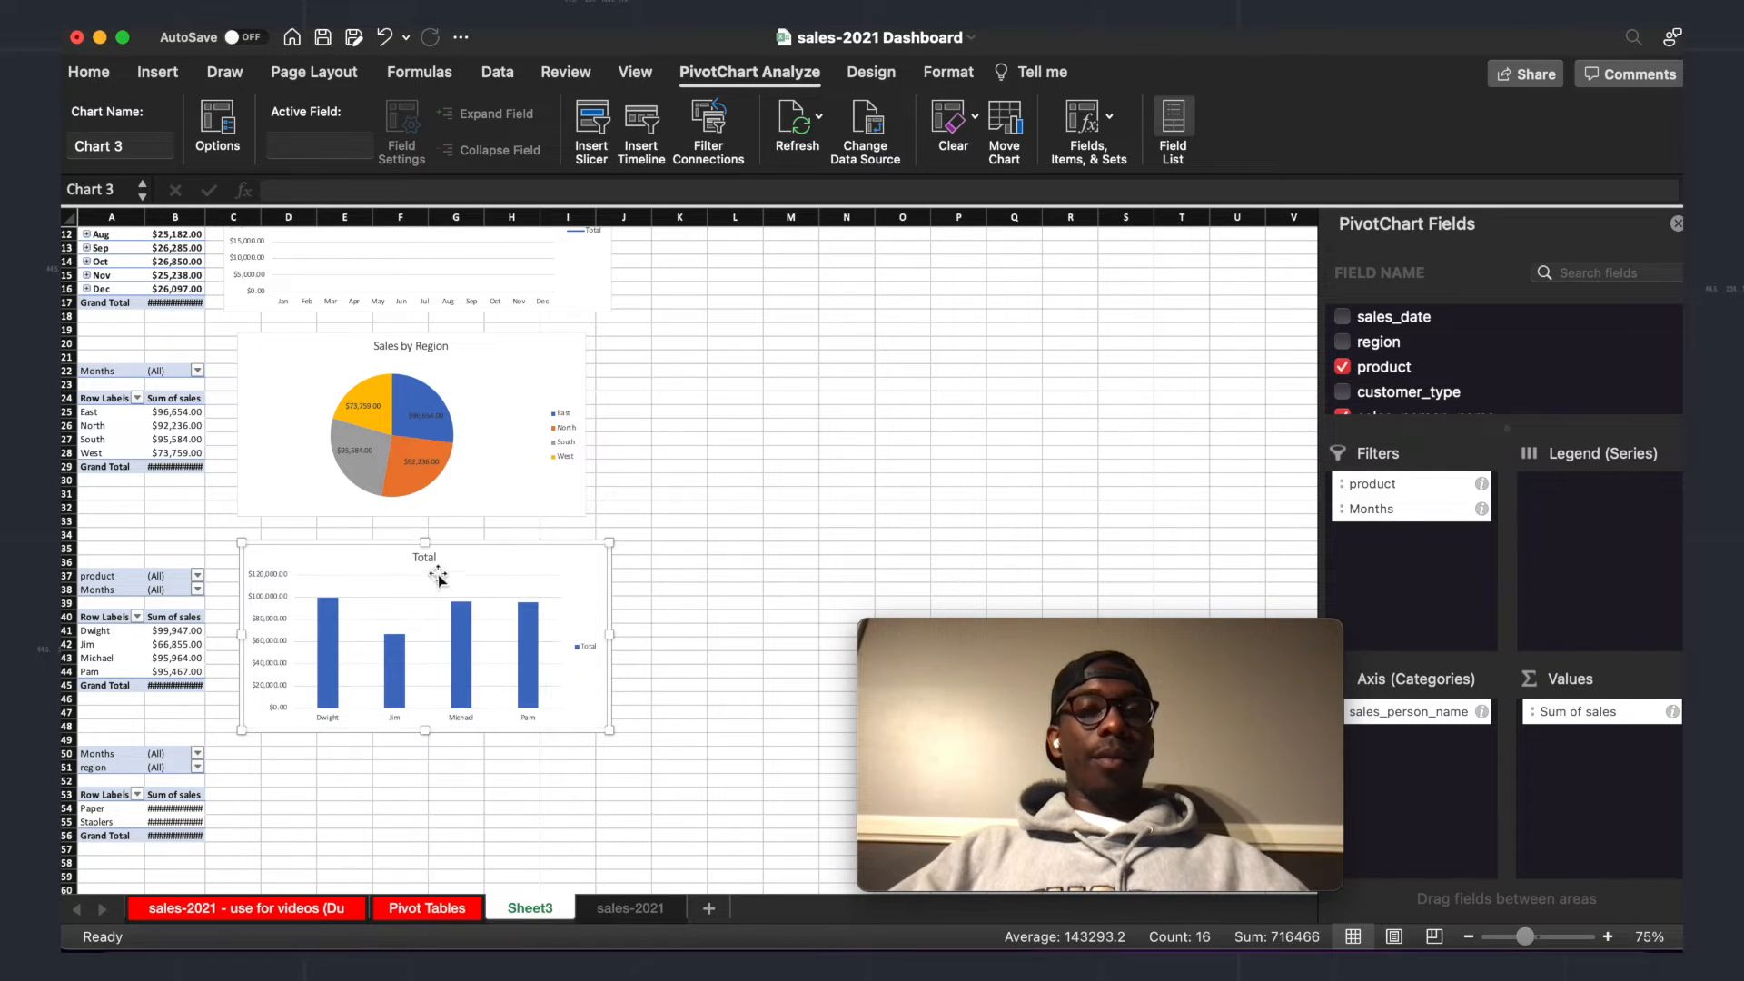
# Step: Set the title of the salesperson column chart to "Sales by Employee"
pyautogui.doubleClick(427, 558)
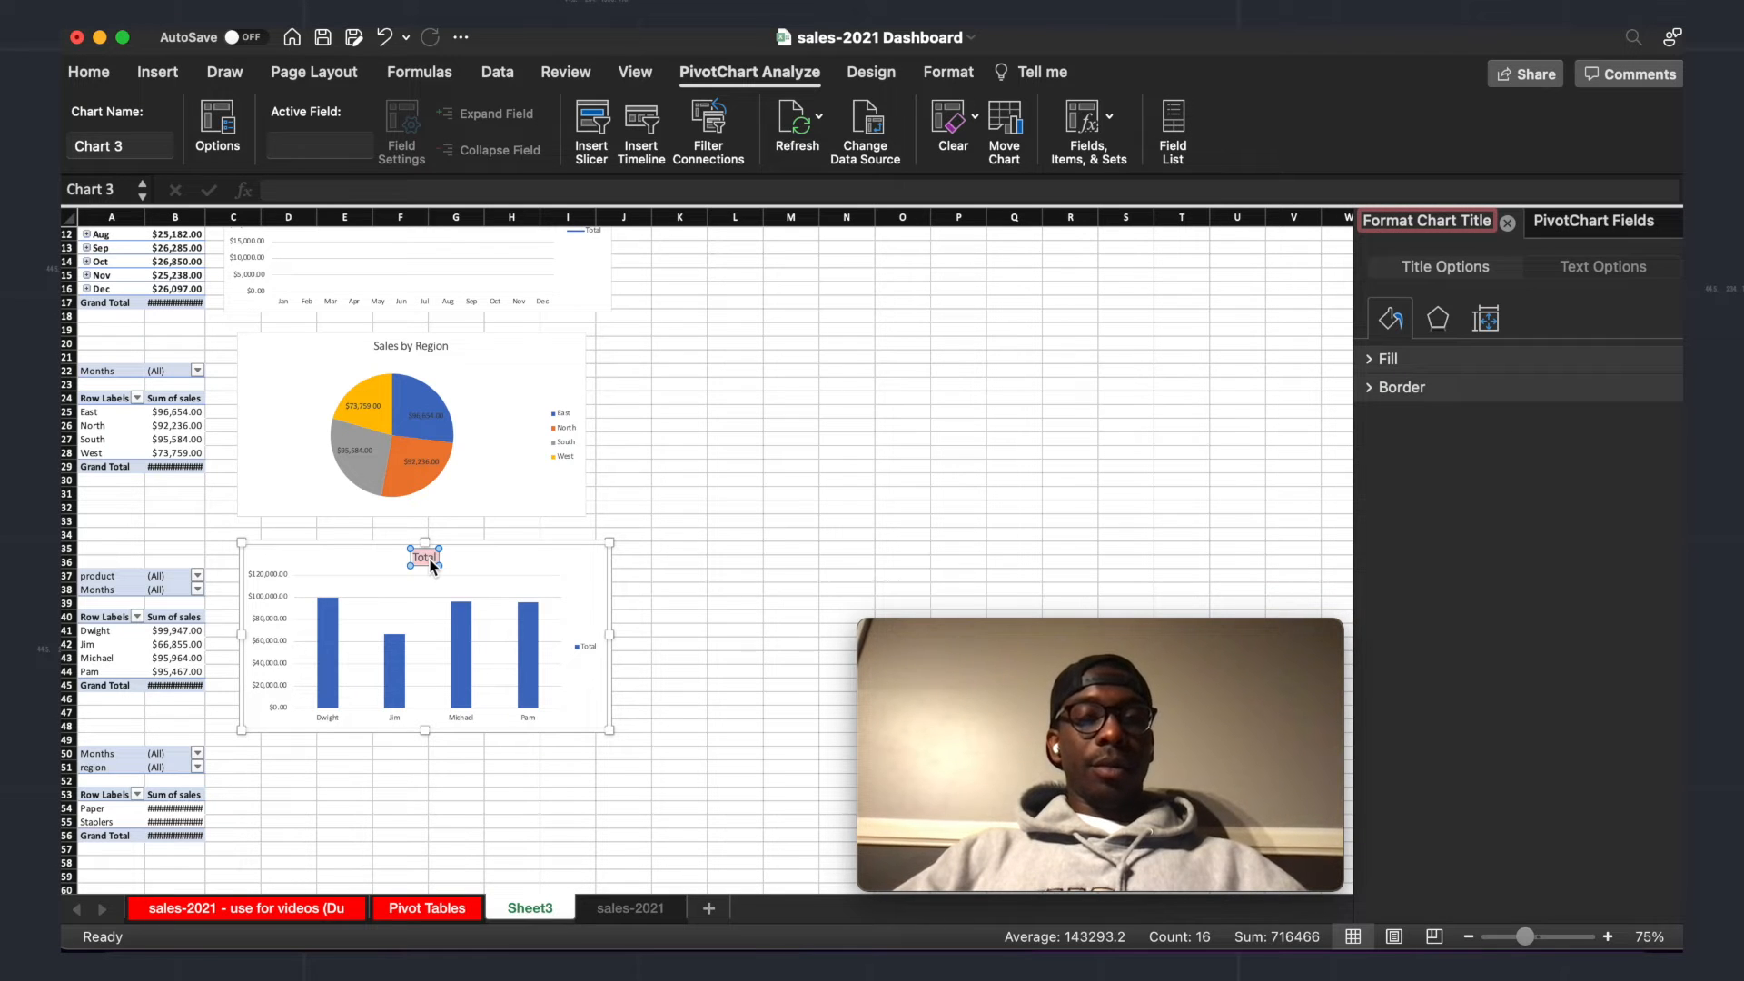
pyautogui.click(467, 568)
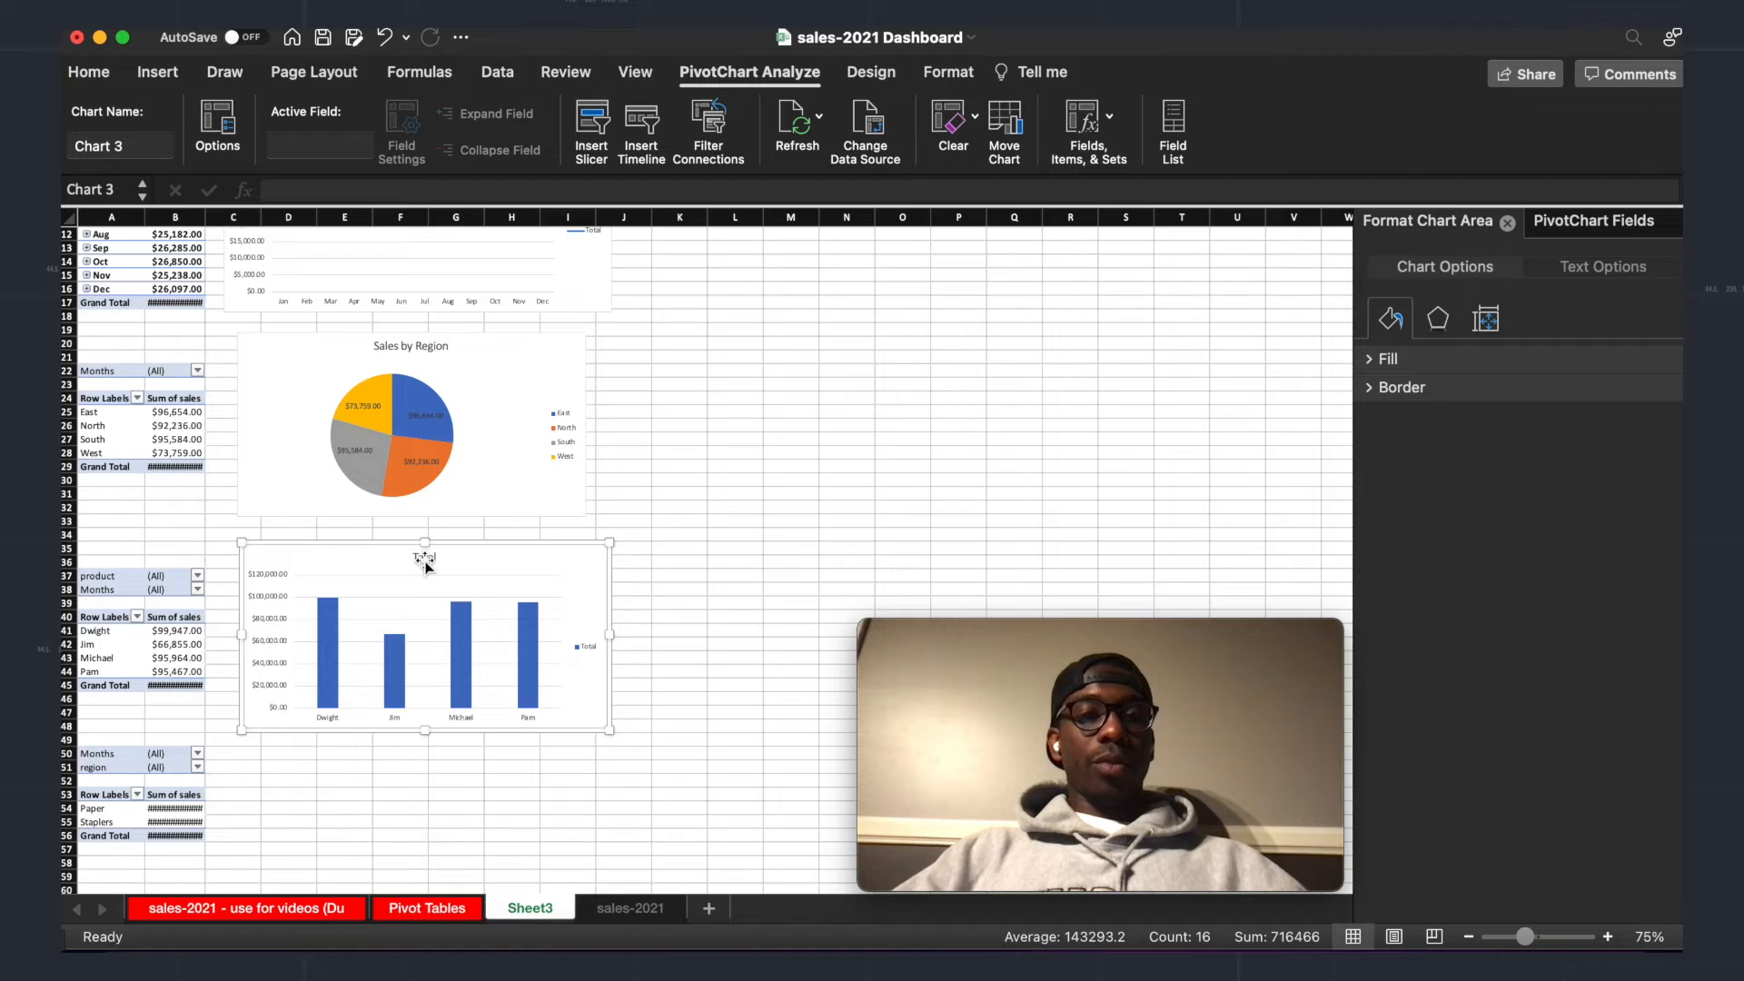
pyautogui.scroll(3, 427, 549)
pyautogui.scroll(2, 487, 582)
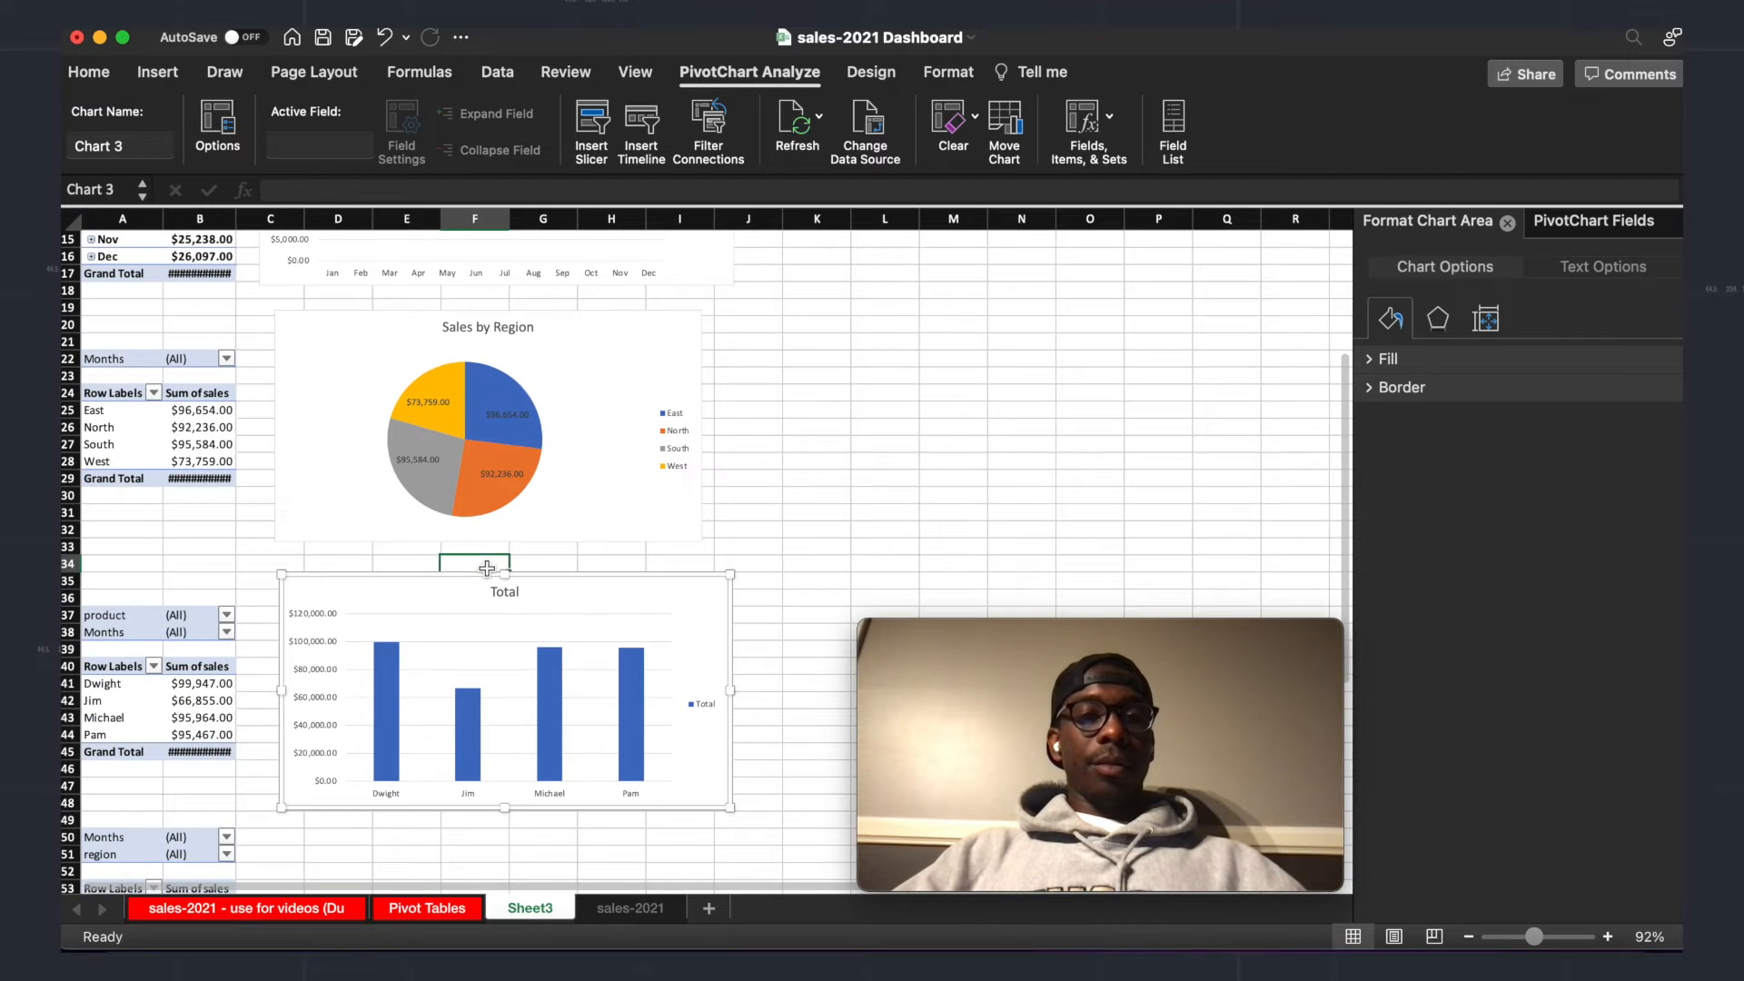
pyautogui.click(507, 592)
pyautogui.doubleClick(509, 593)
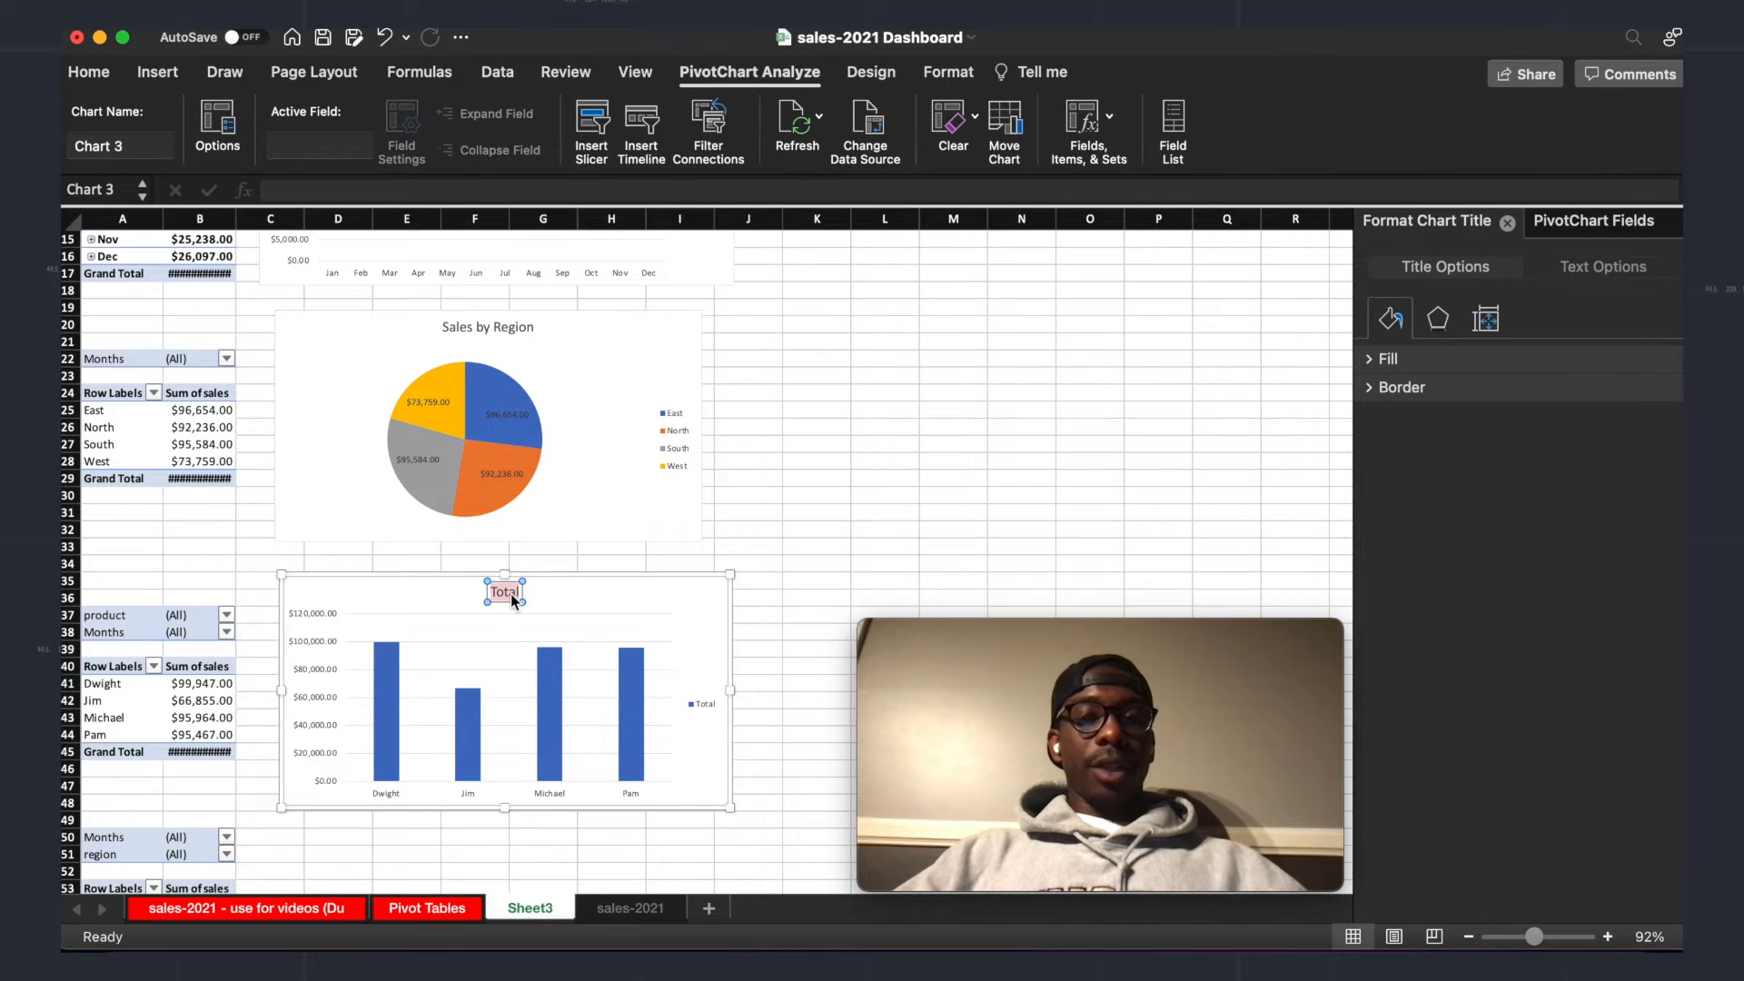
pyautogui.write('Sales by Employee')
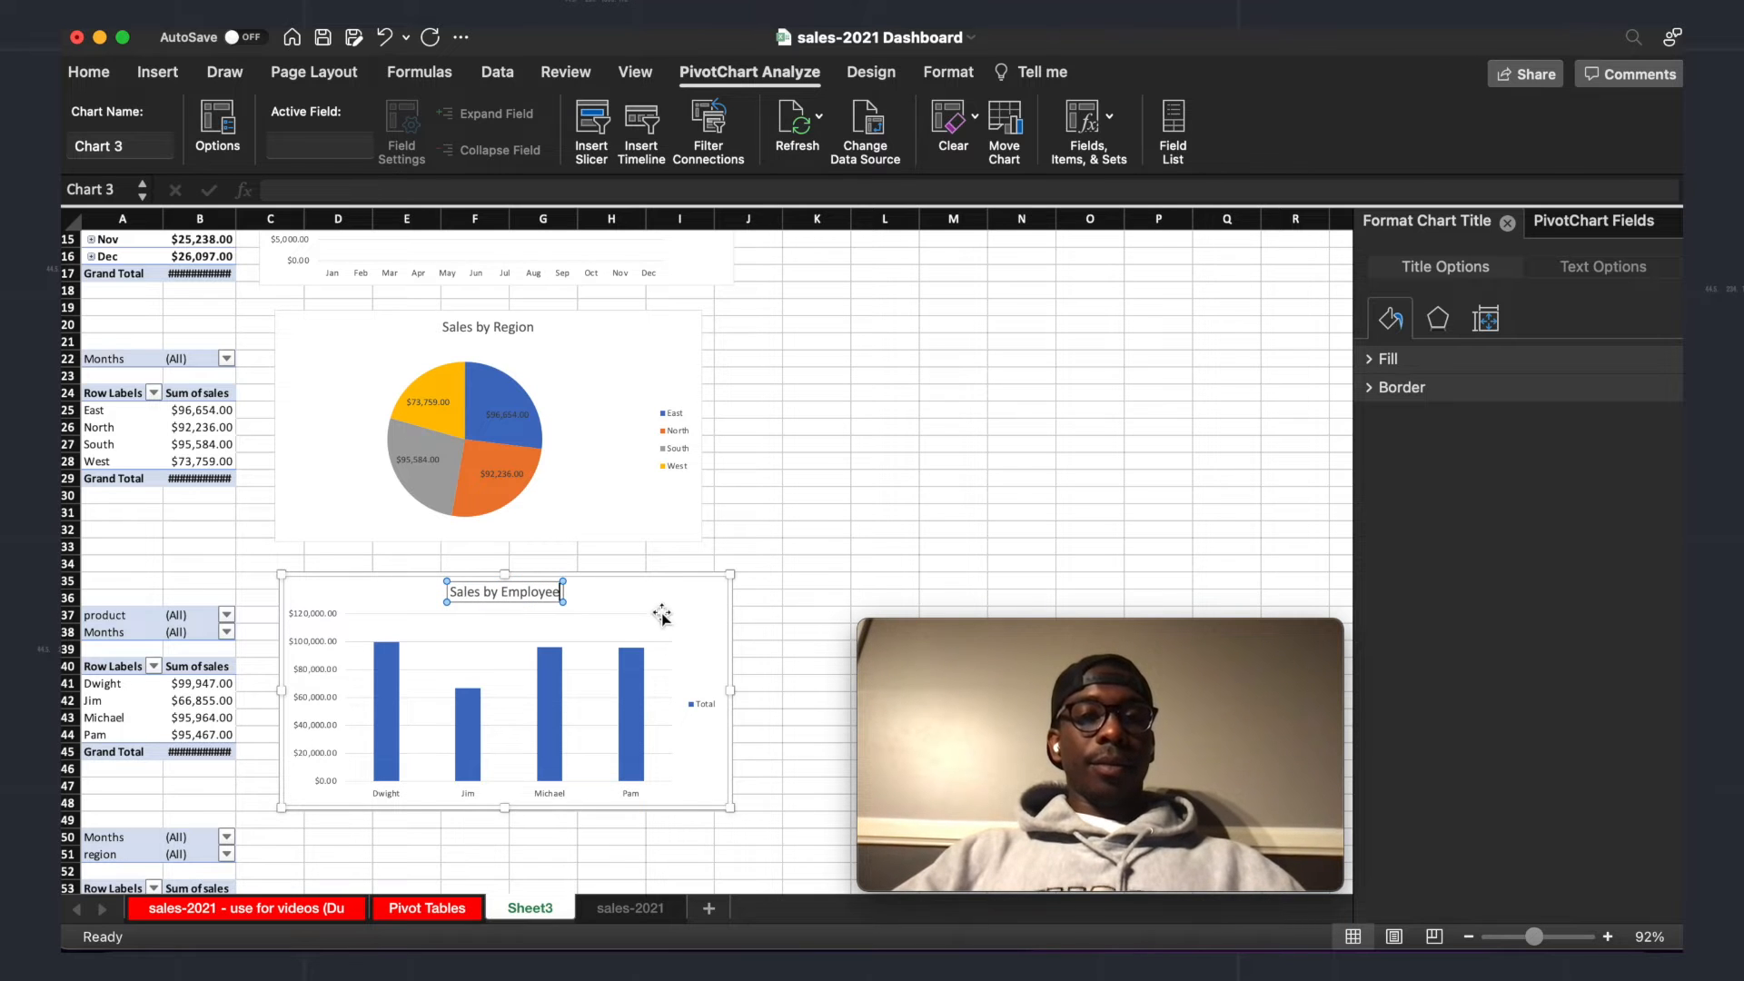
# Step: Move the product PivotTable down four rows so its block starts at A54
pyautogui.click(843, 532)
pyautogui.scroll(-3, 831, 545)
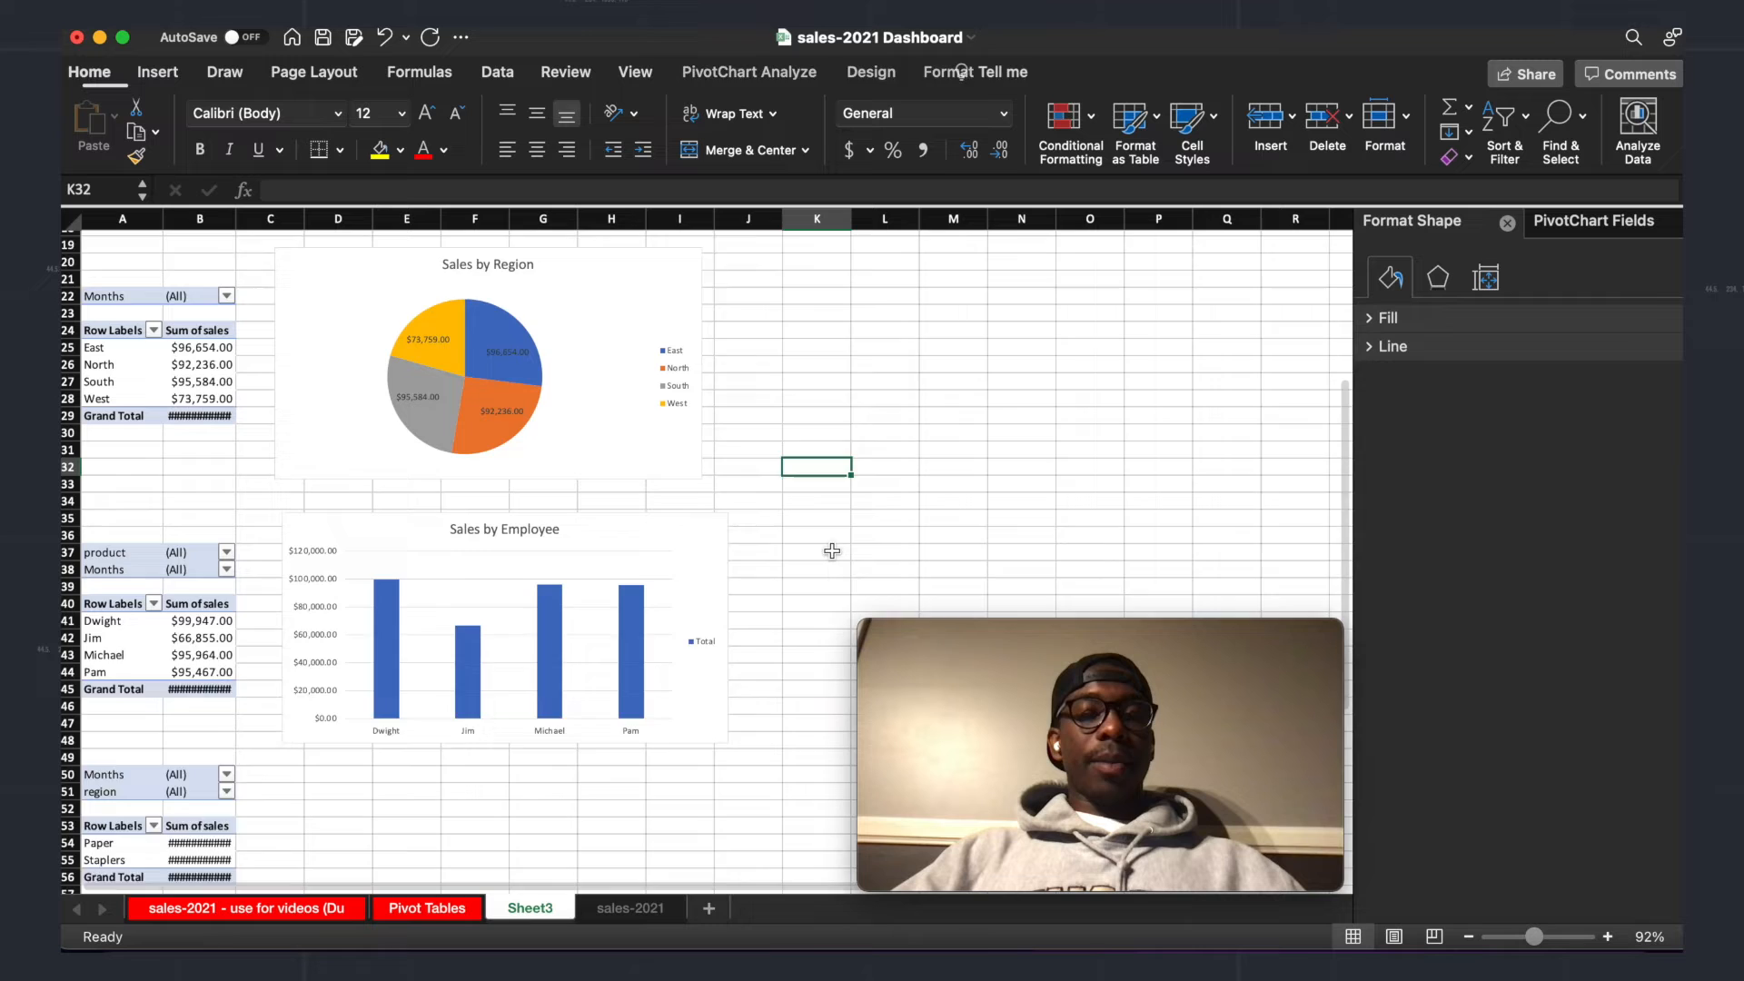
pyautogui.scroll(-3, 408, 727)
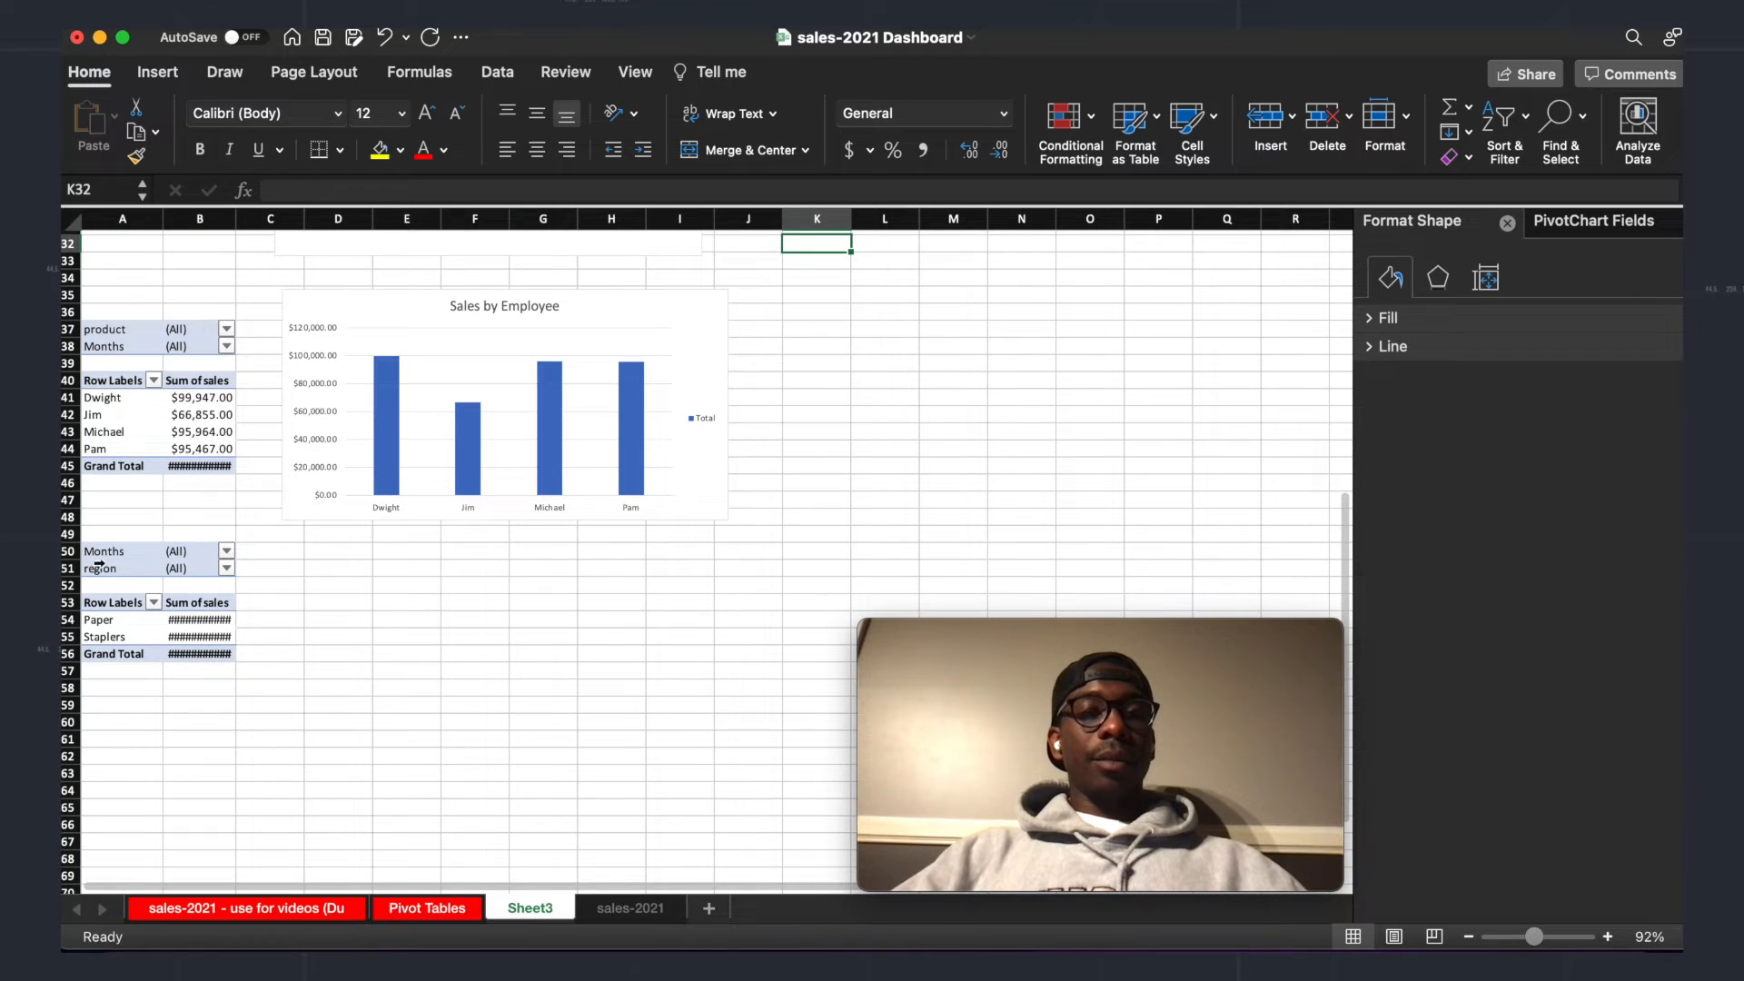
pyautogui.moveTo(100, 552); pyautogui.dragTo(187, 730)
pyautogui.click(381, 677)
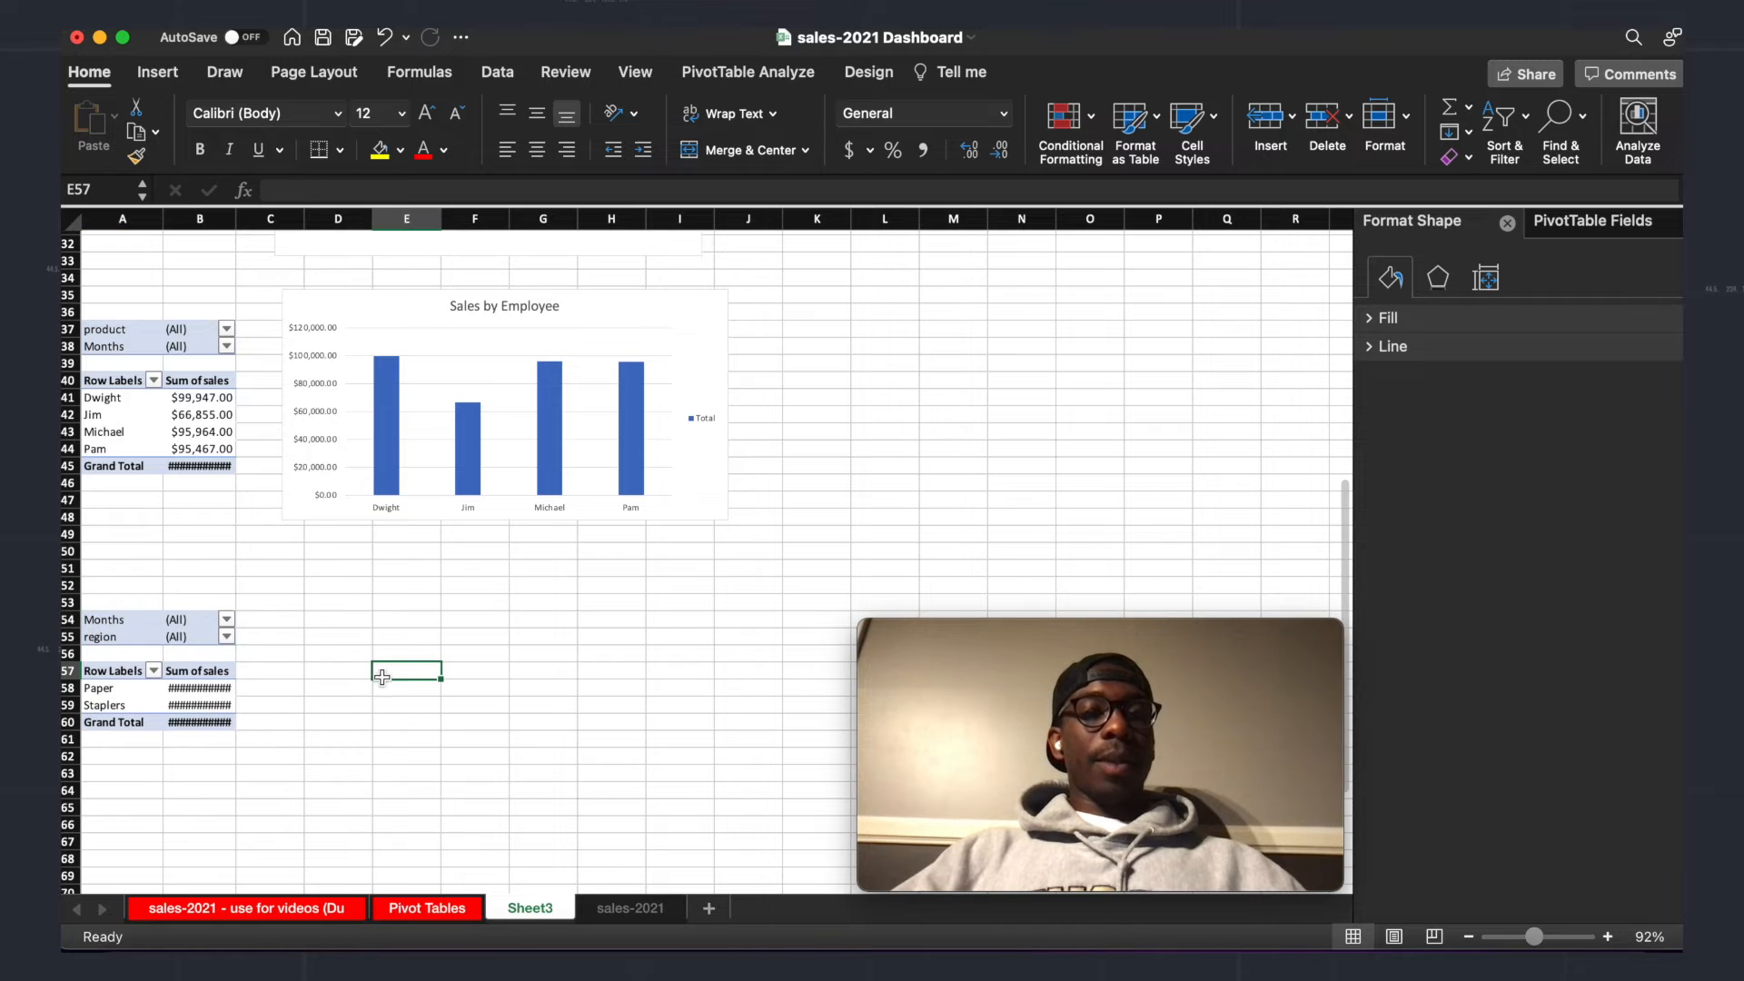
# Step: Insert a PivotChart from the product PivotTable in A54:B60 and place it beside the table, below the Sales by Employee chart
pyautogui.moveTo(98, 621); pyautogui.dragTo(186, 720)
pyautogui.click(157, 72)
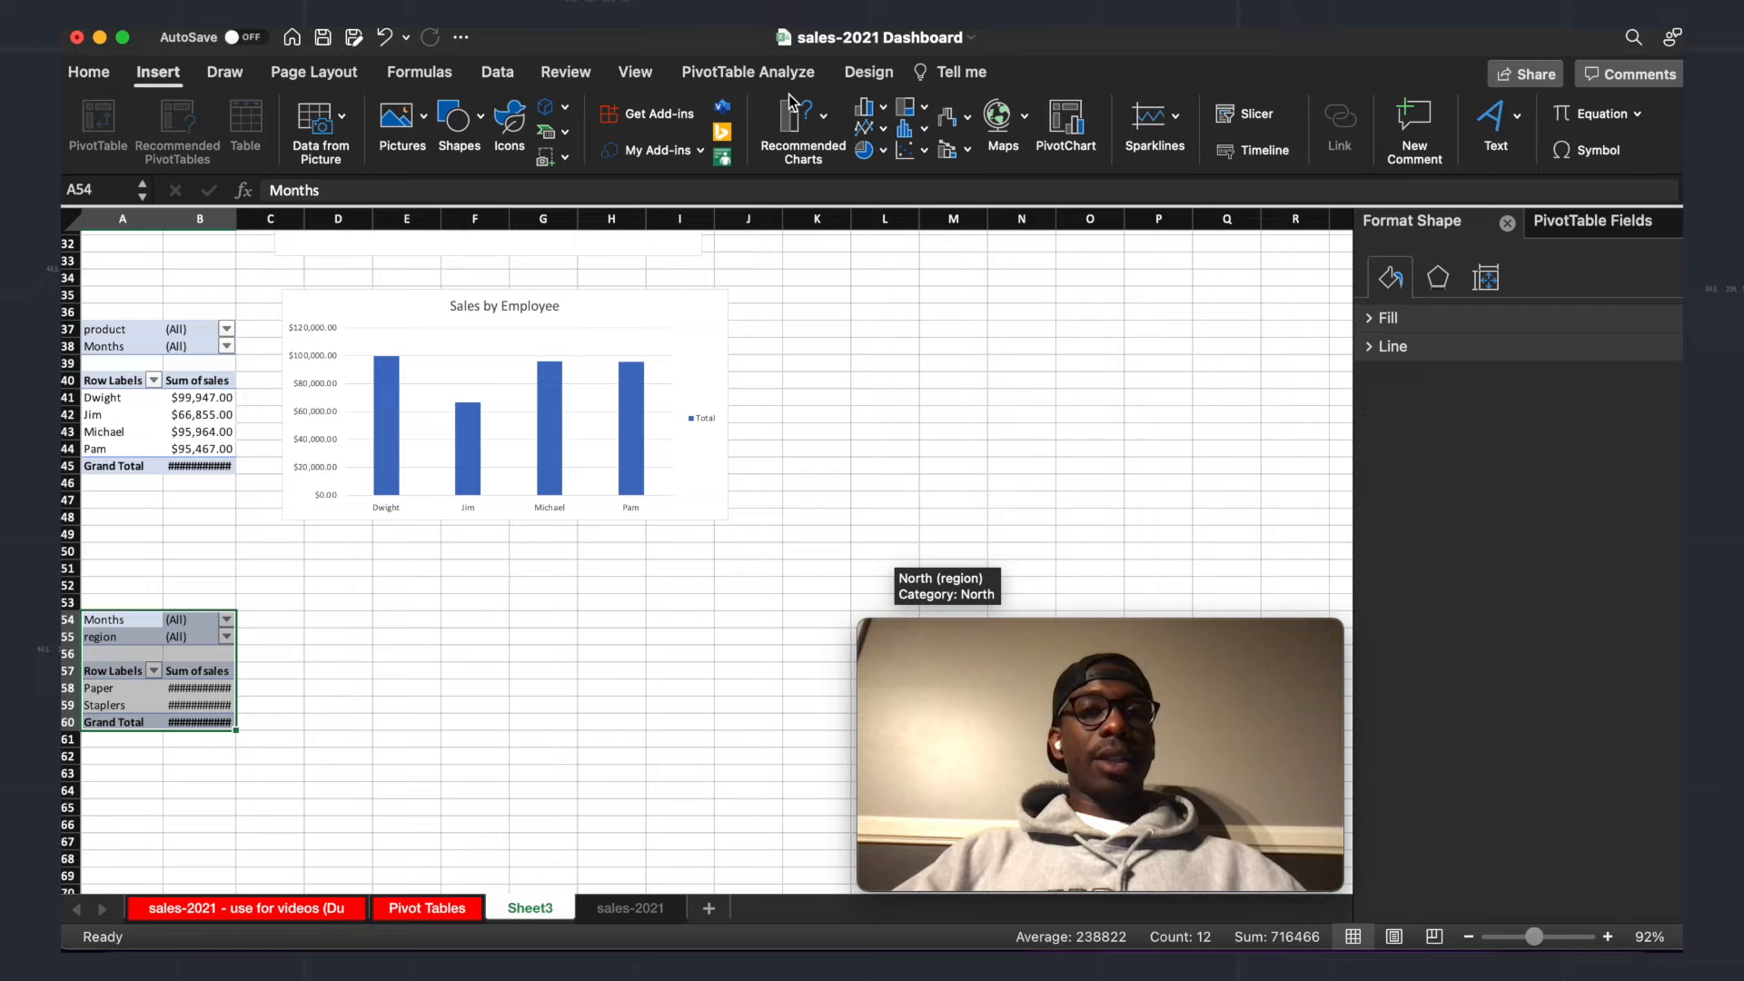
pyautogui.click(1074, 130)
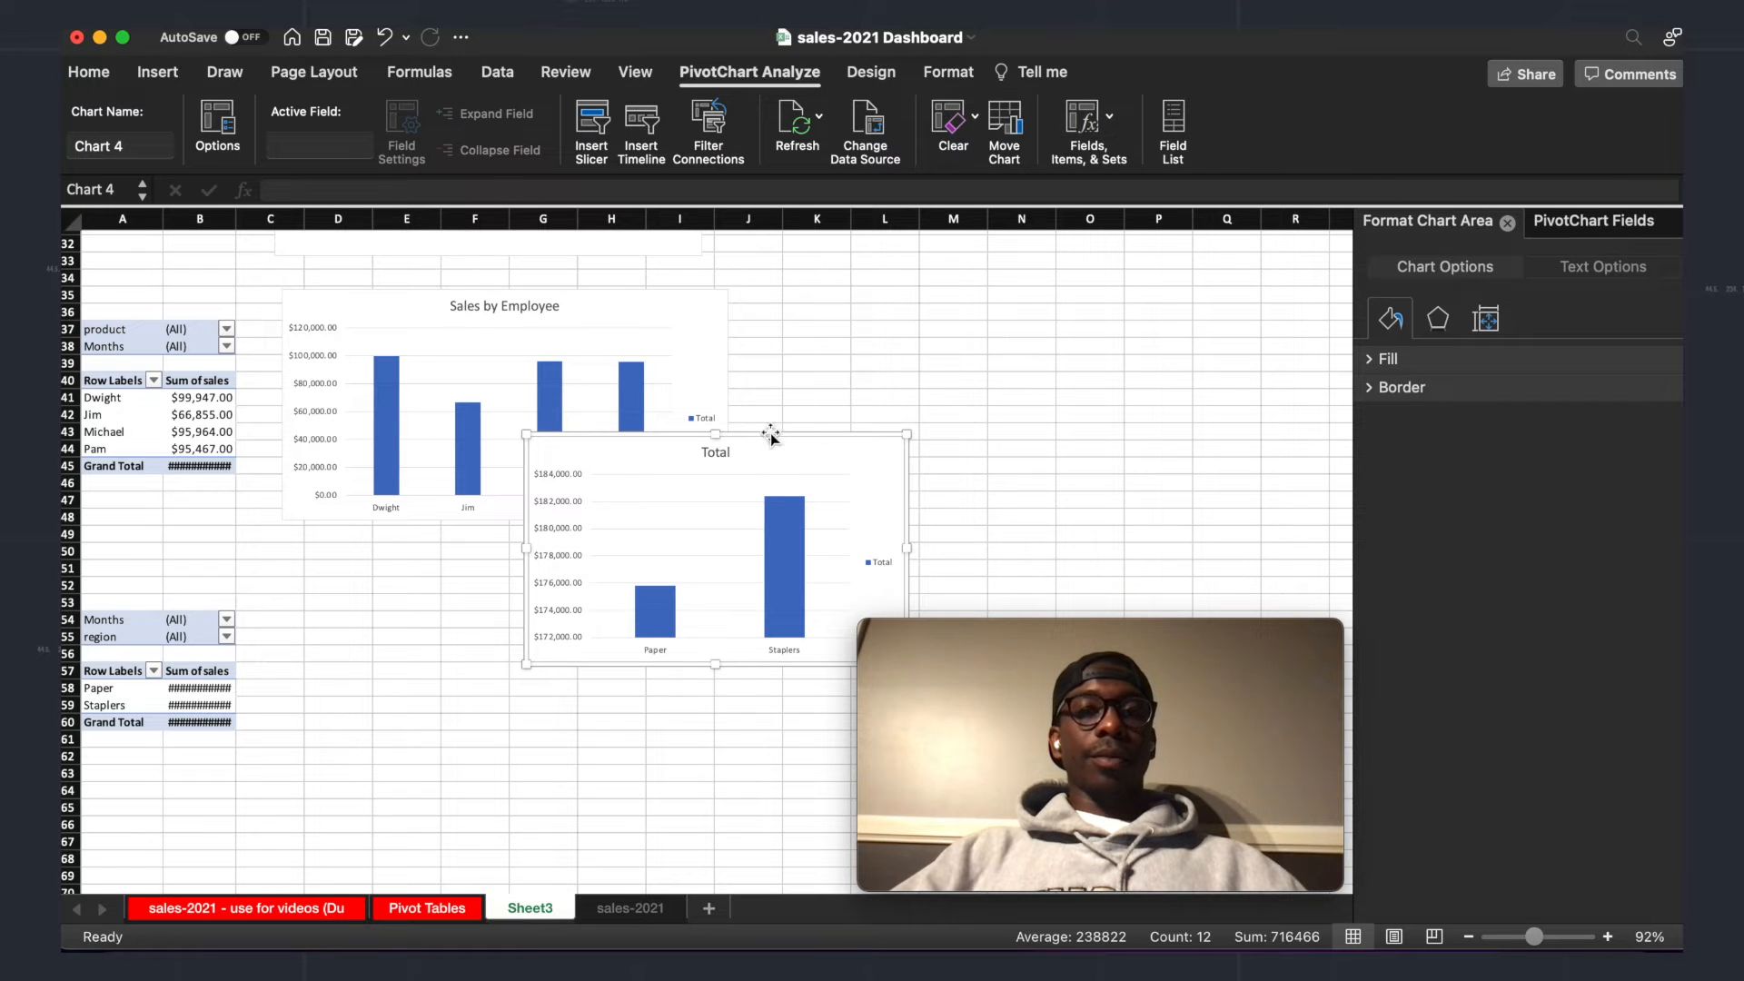
pyautogui.moveTo(805, 442); pyautogui.dragTo(529, 589)
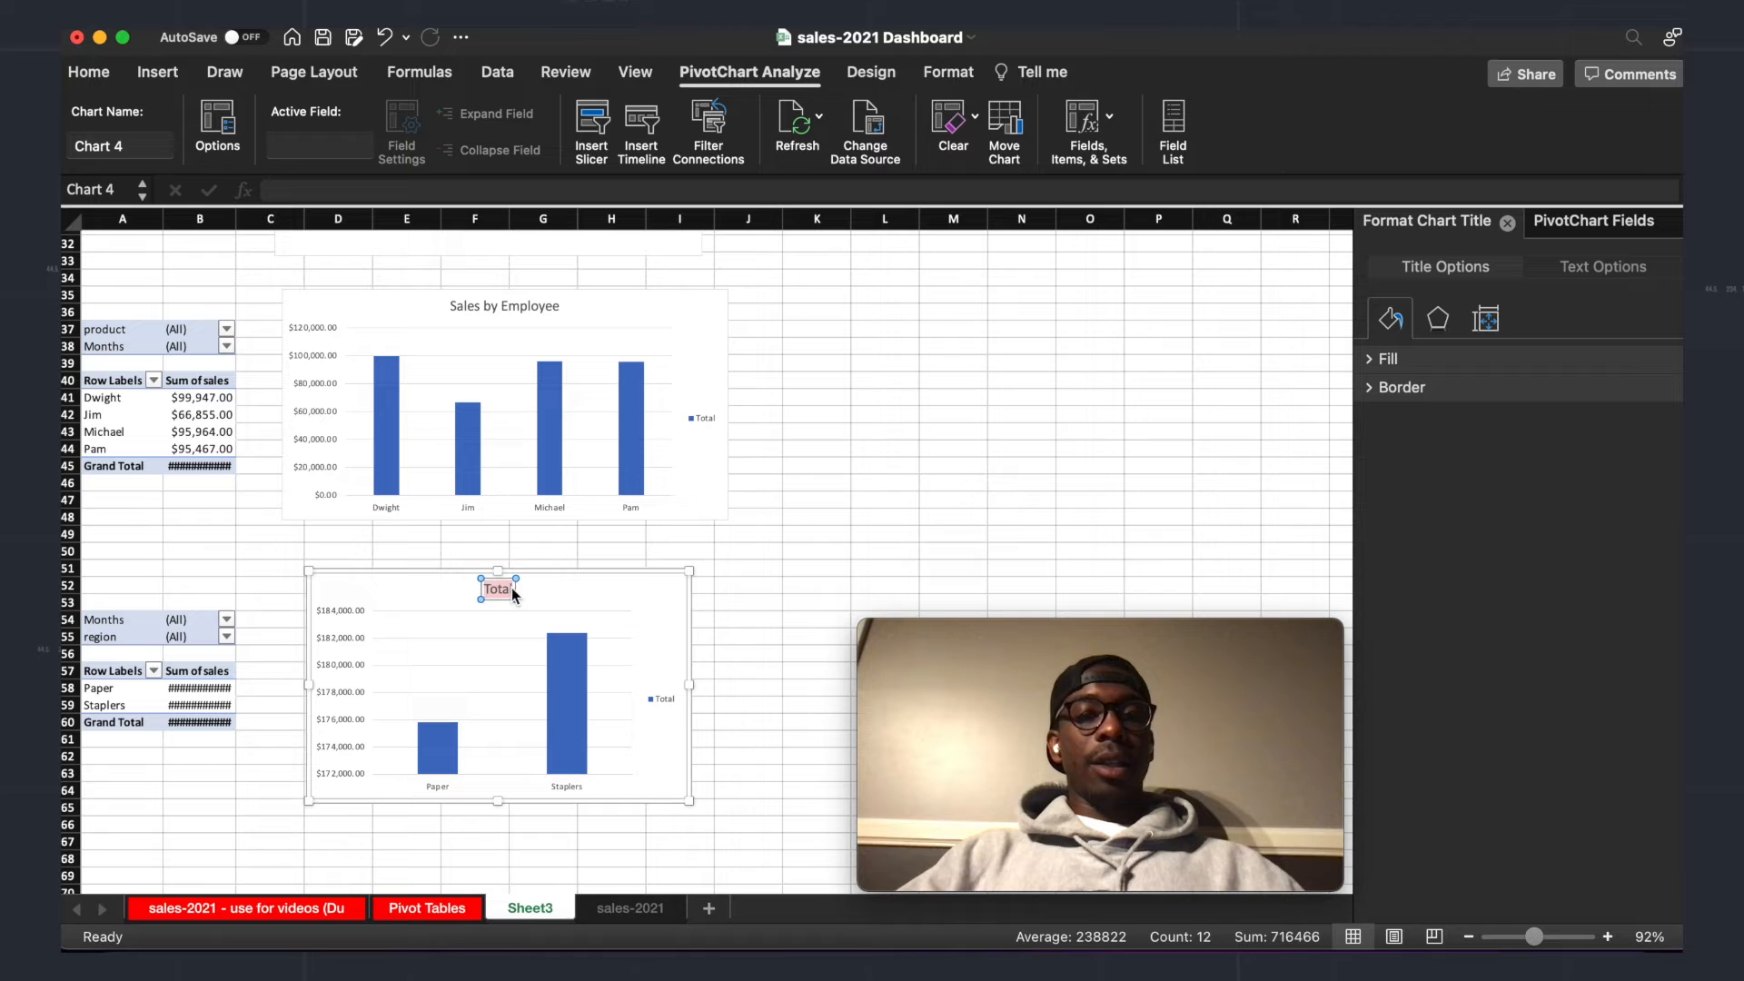
# Step: Set the title of the product column chart to "Sales by Product"
pyautogui.write('by Pr')
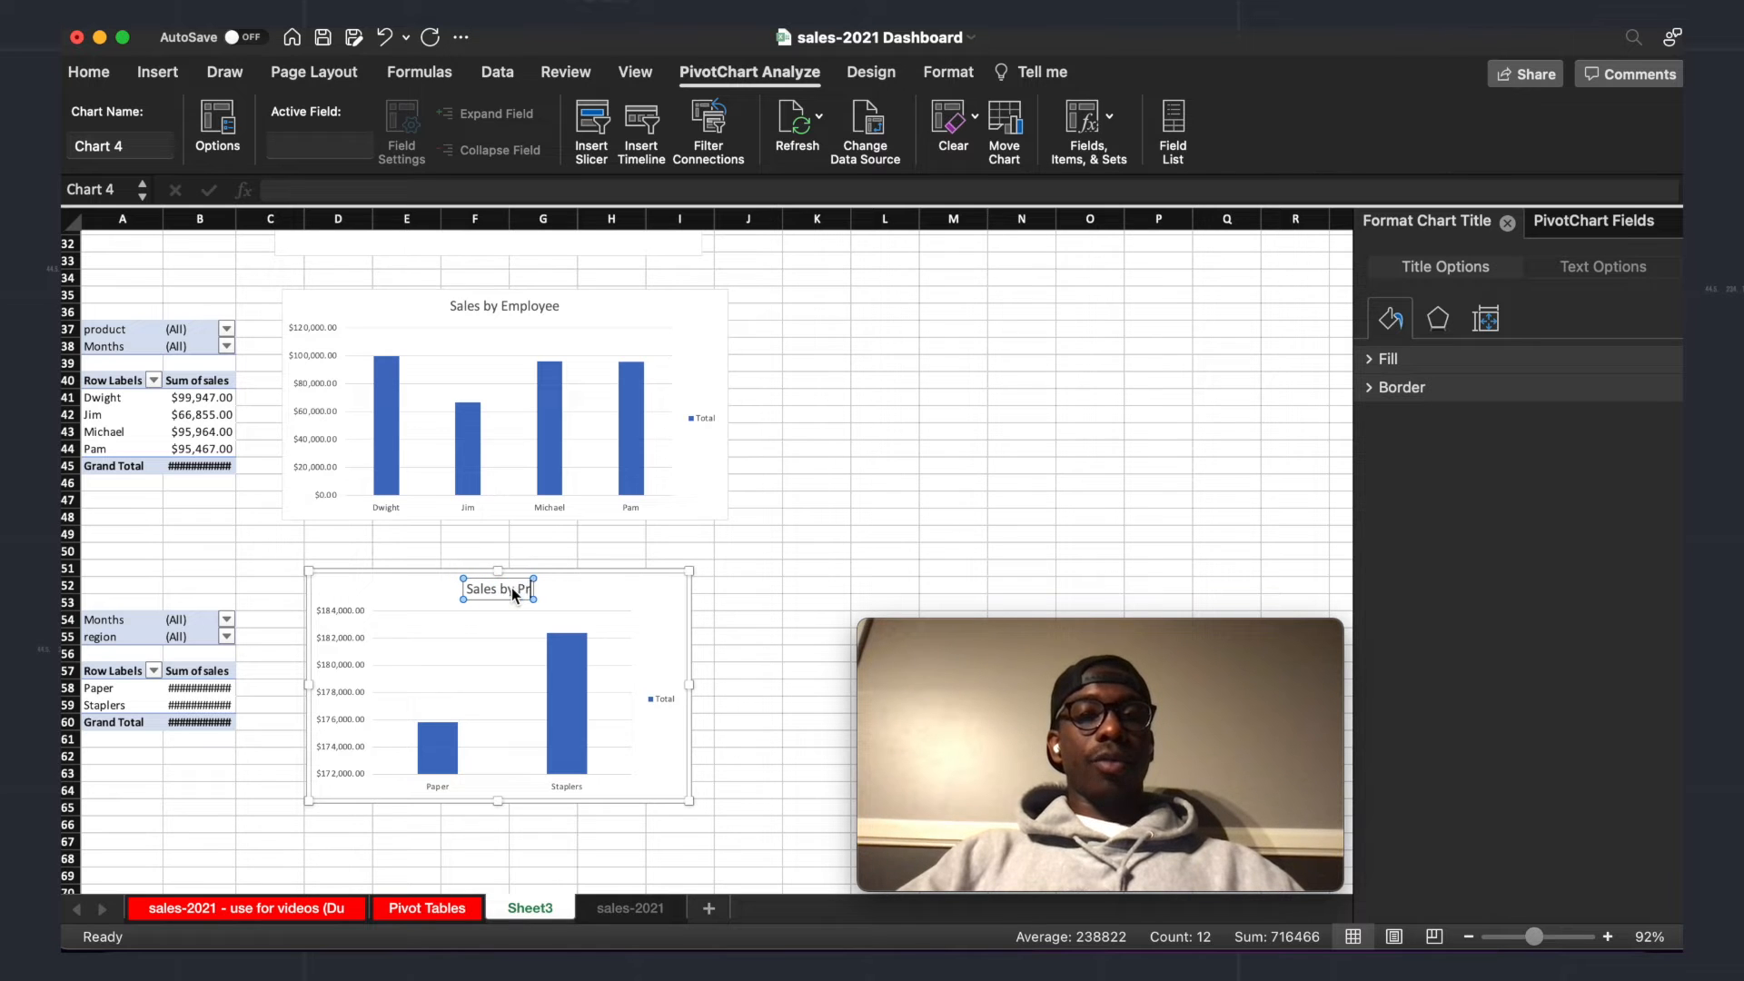
pyautogui.write('oduct')
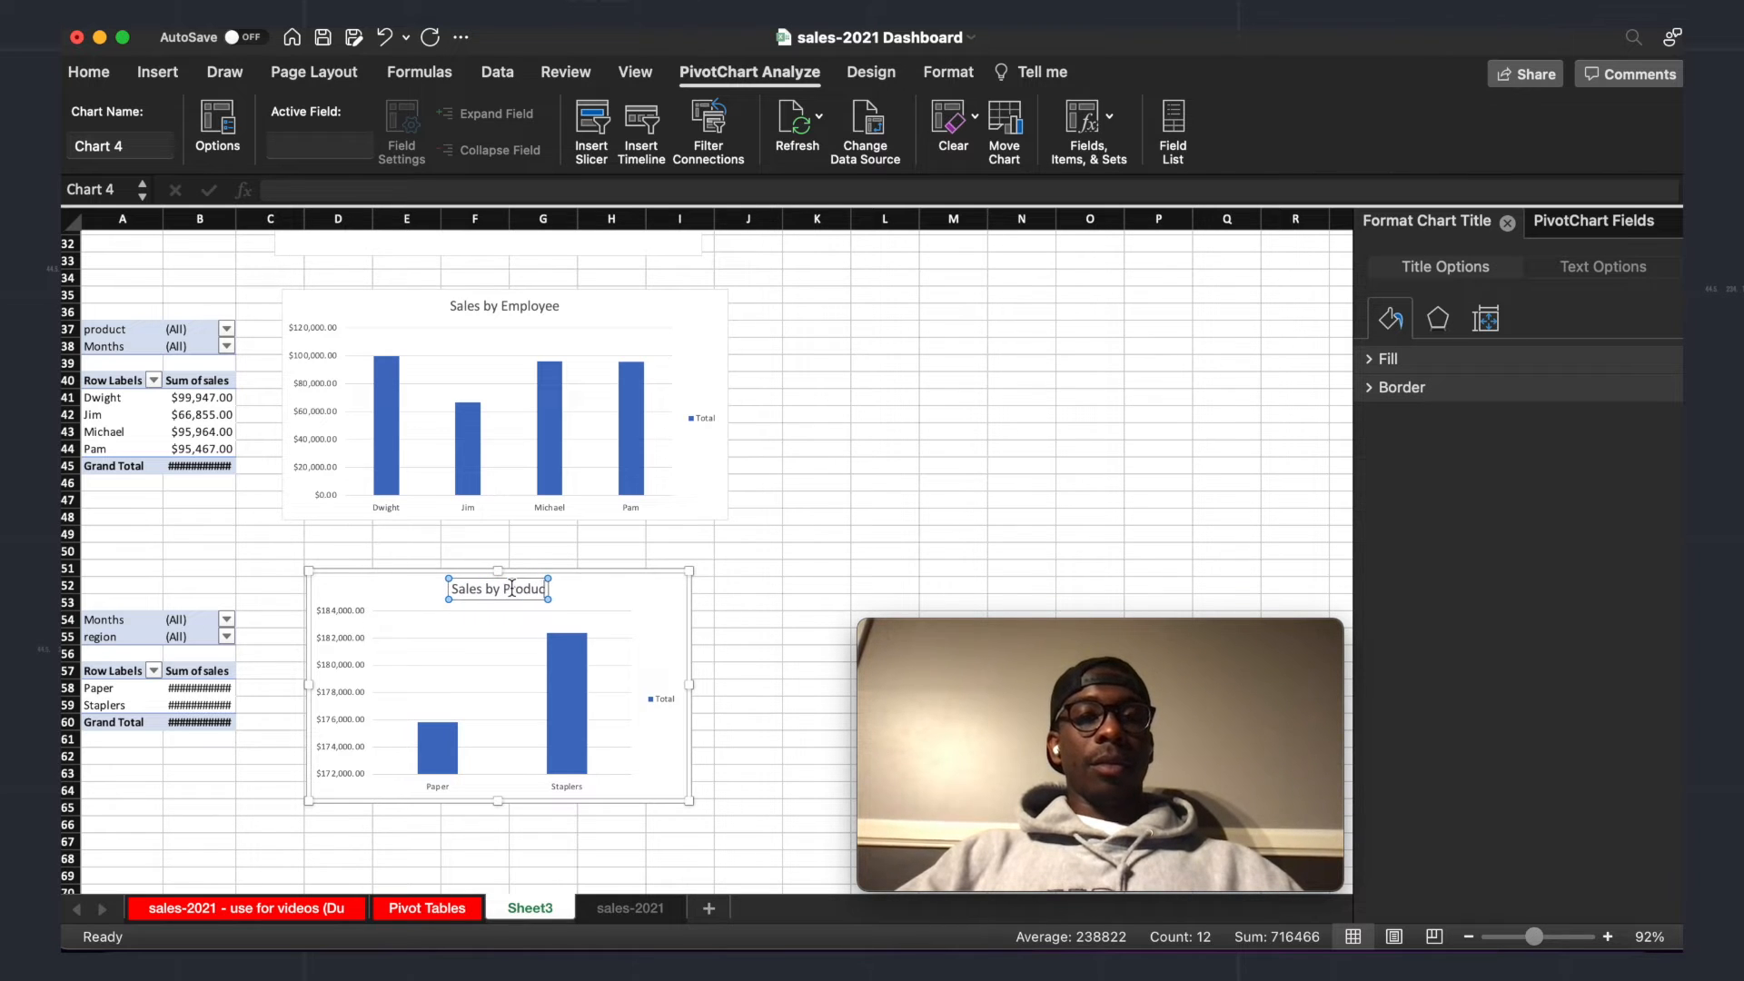
pyautogui.click(785, 610)
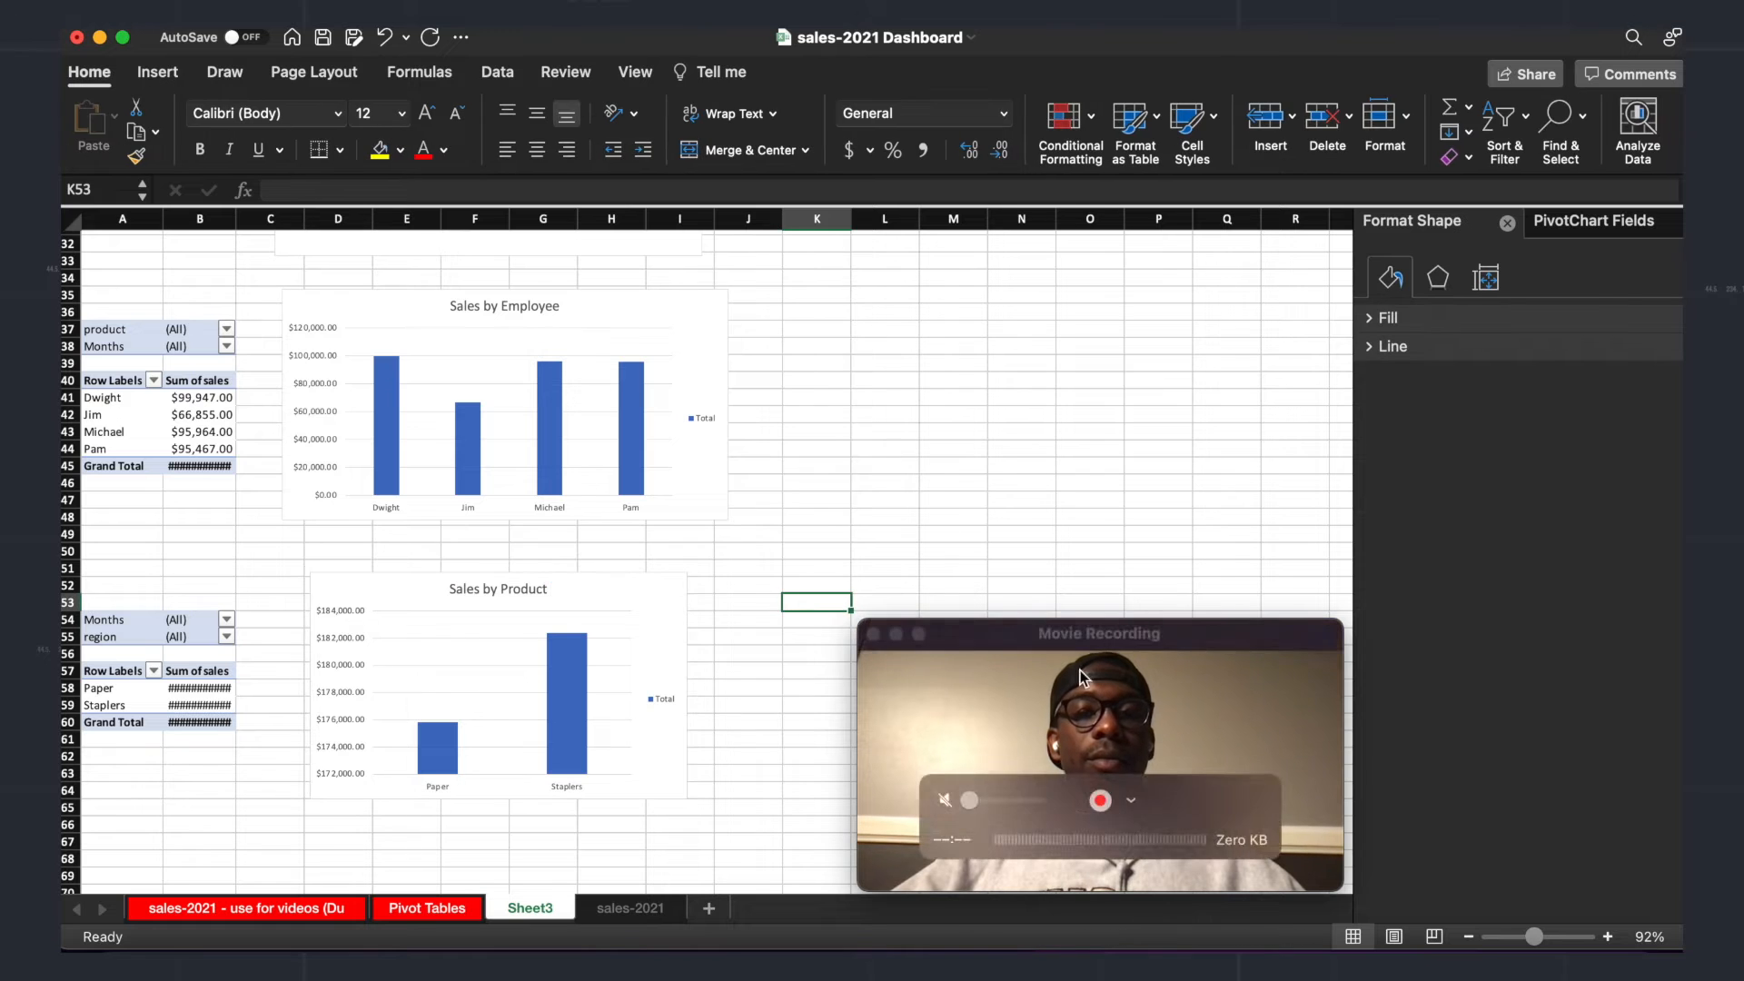
# Step: Examine all four PivotTables and their charts on Sheet3, from the monthly block down to the product block
pyautogui.click(857, 491)
pyautogui.scroll(3, 857, 491)
pyautogui.scroll(15, 856, 492)
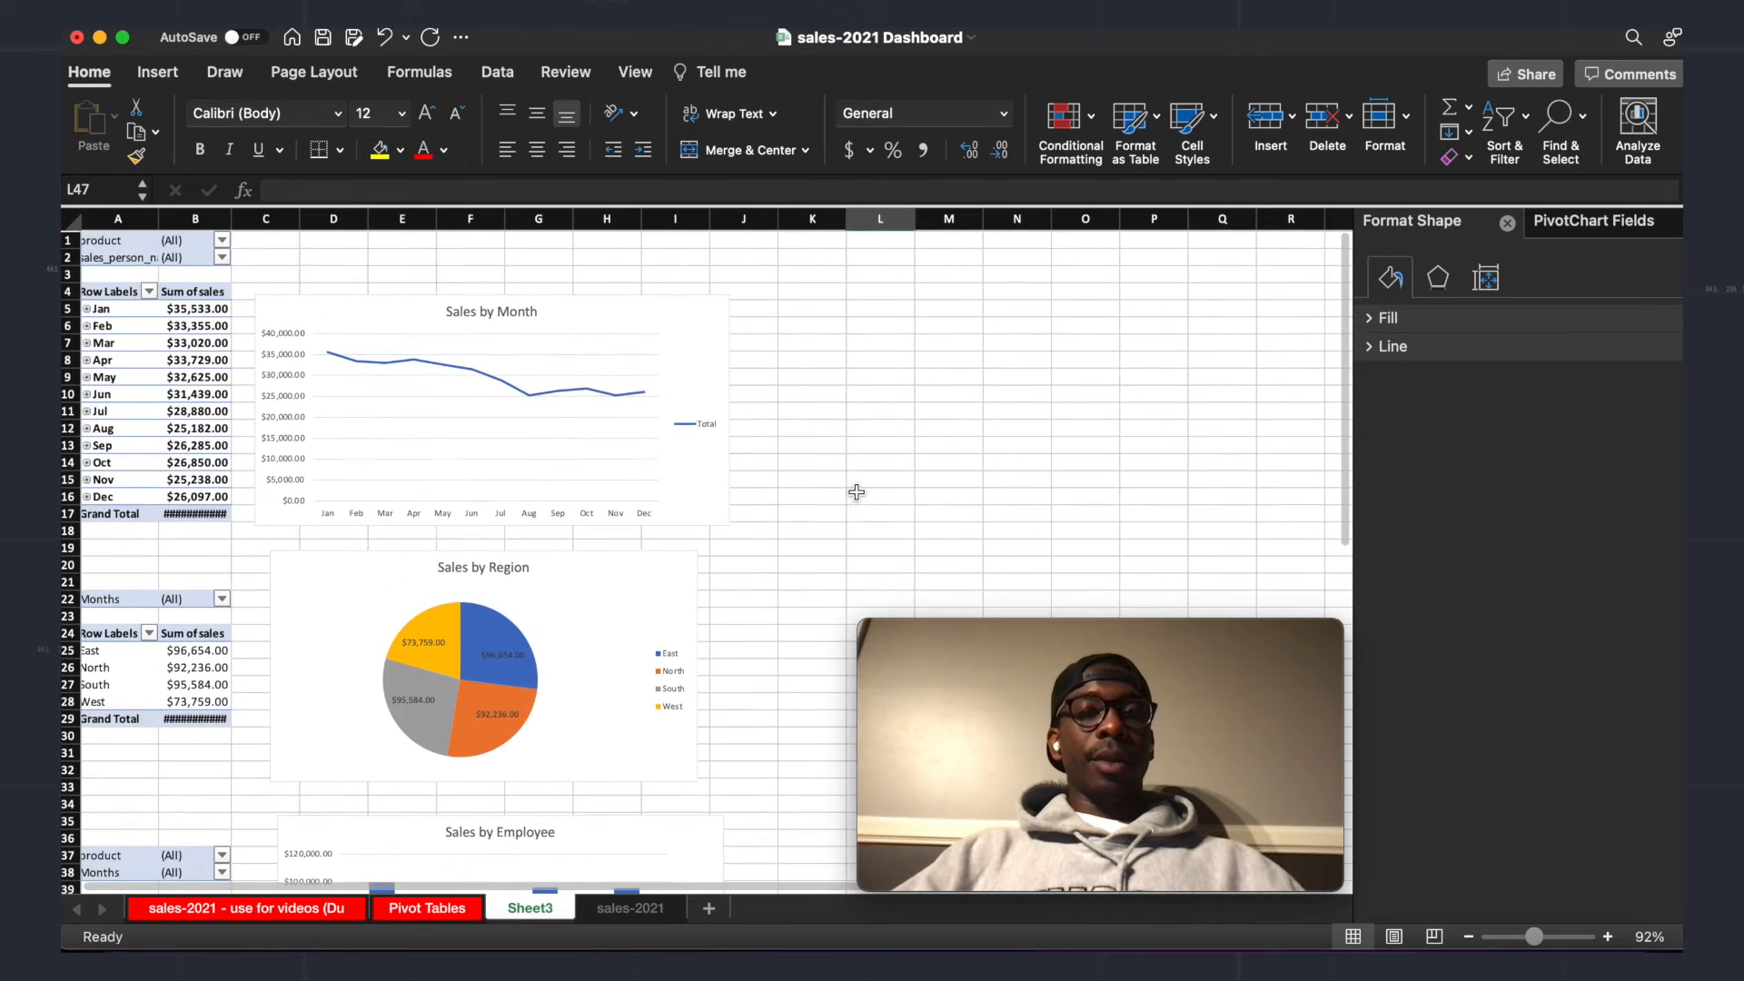
pyautogui.scroll(-20, 854, 427)
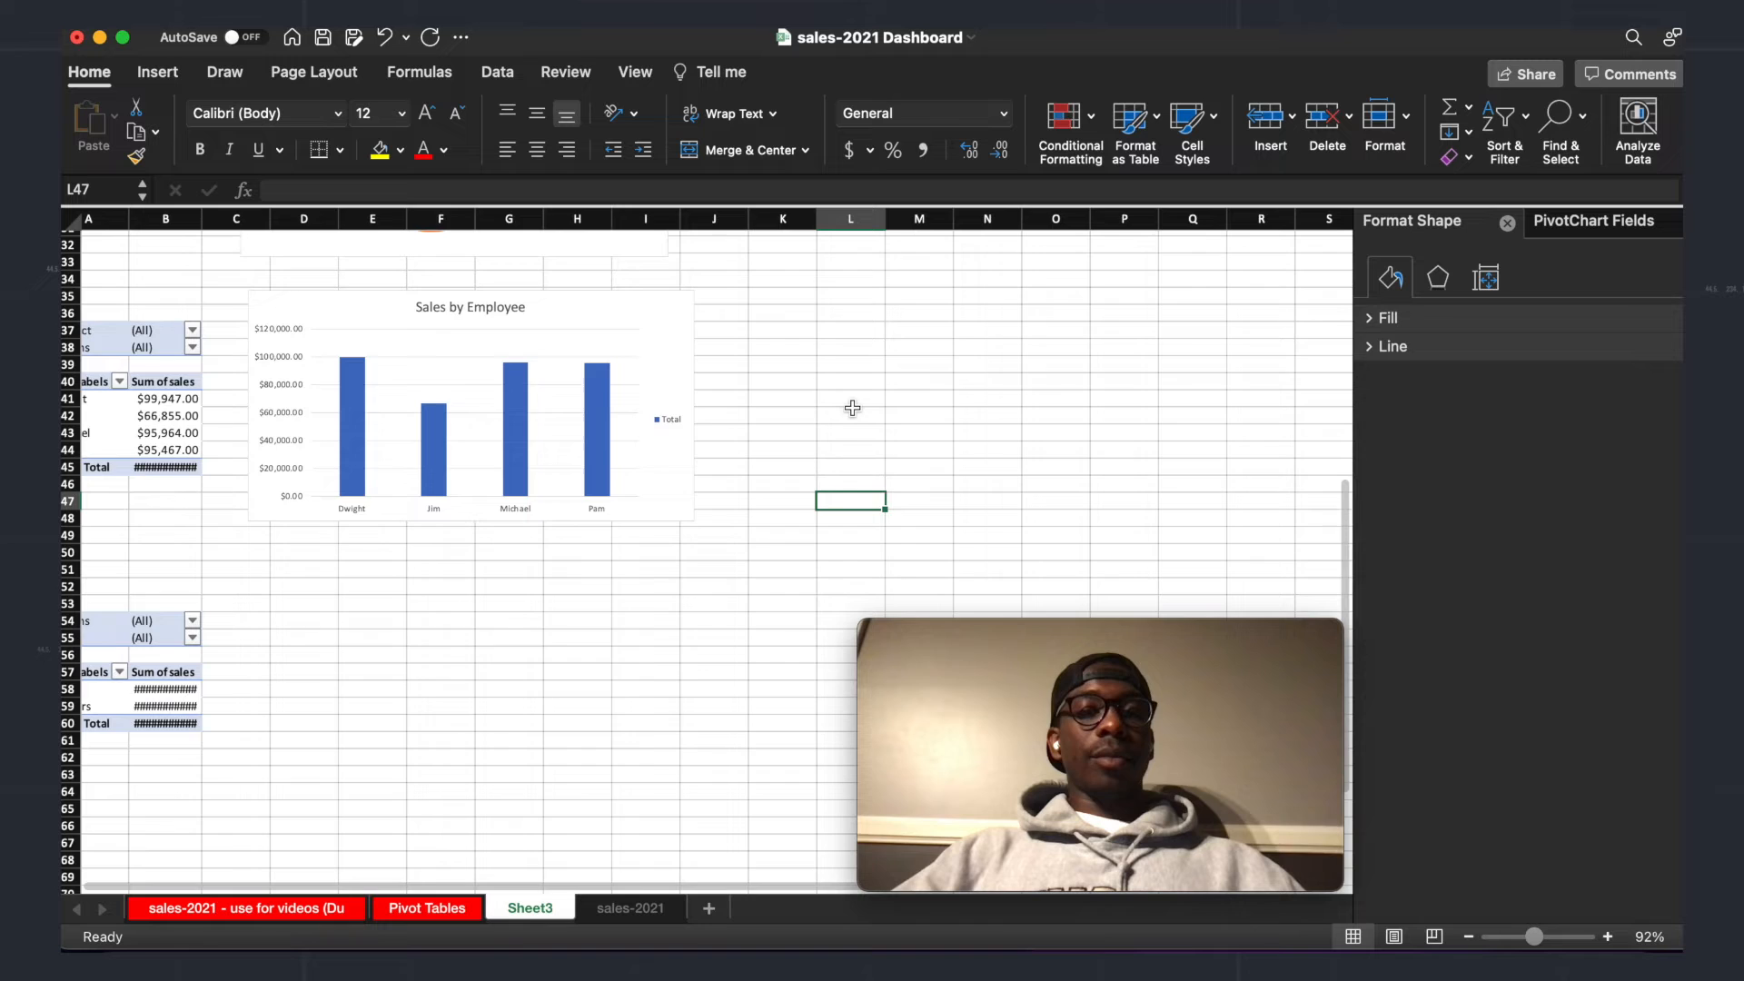
pyautogui.scroll(-5, 939, 457)
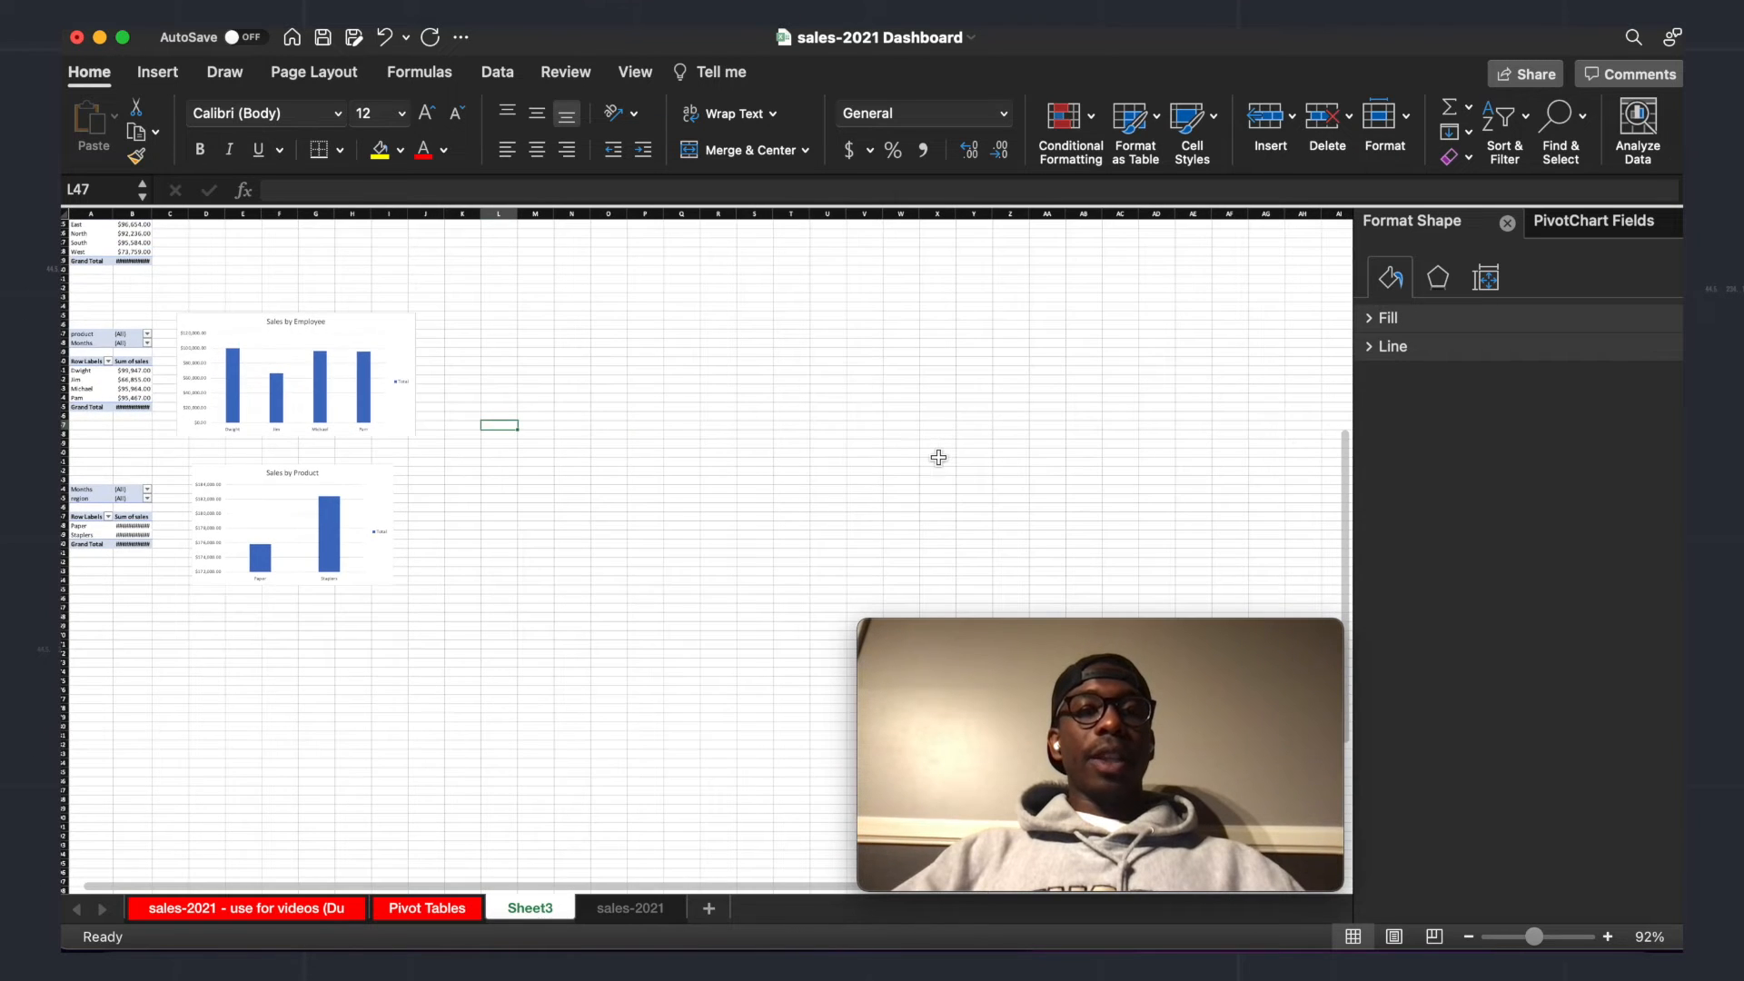
pyautogui.scroll(8, 589, 462)
pyautogui.scroll(2, 291, 702)
pyautogui.scroll(3, 290, 702)
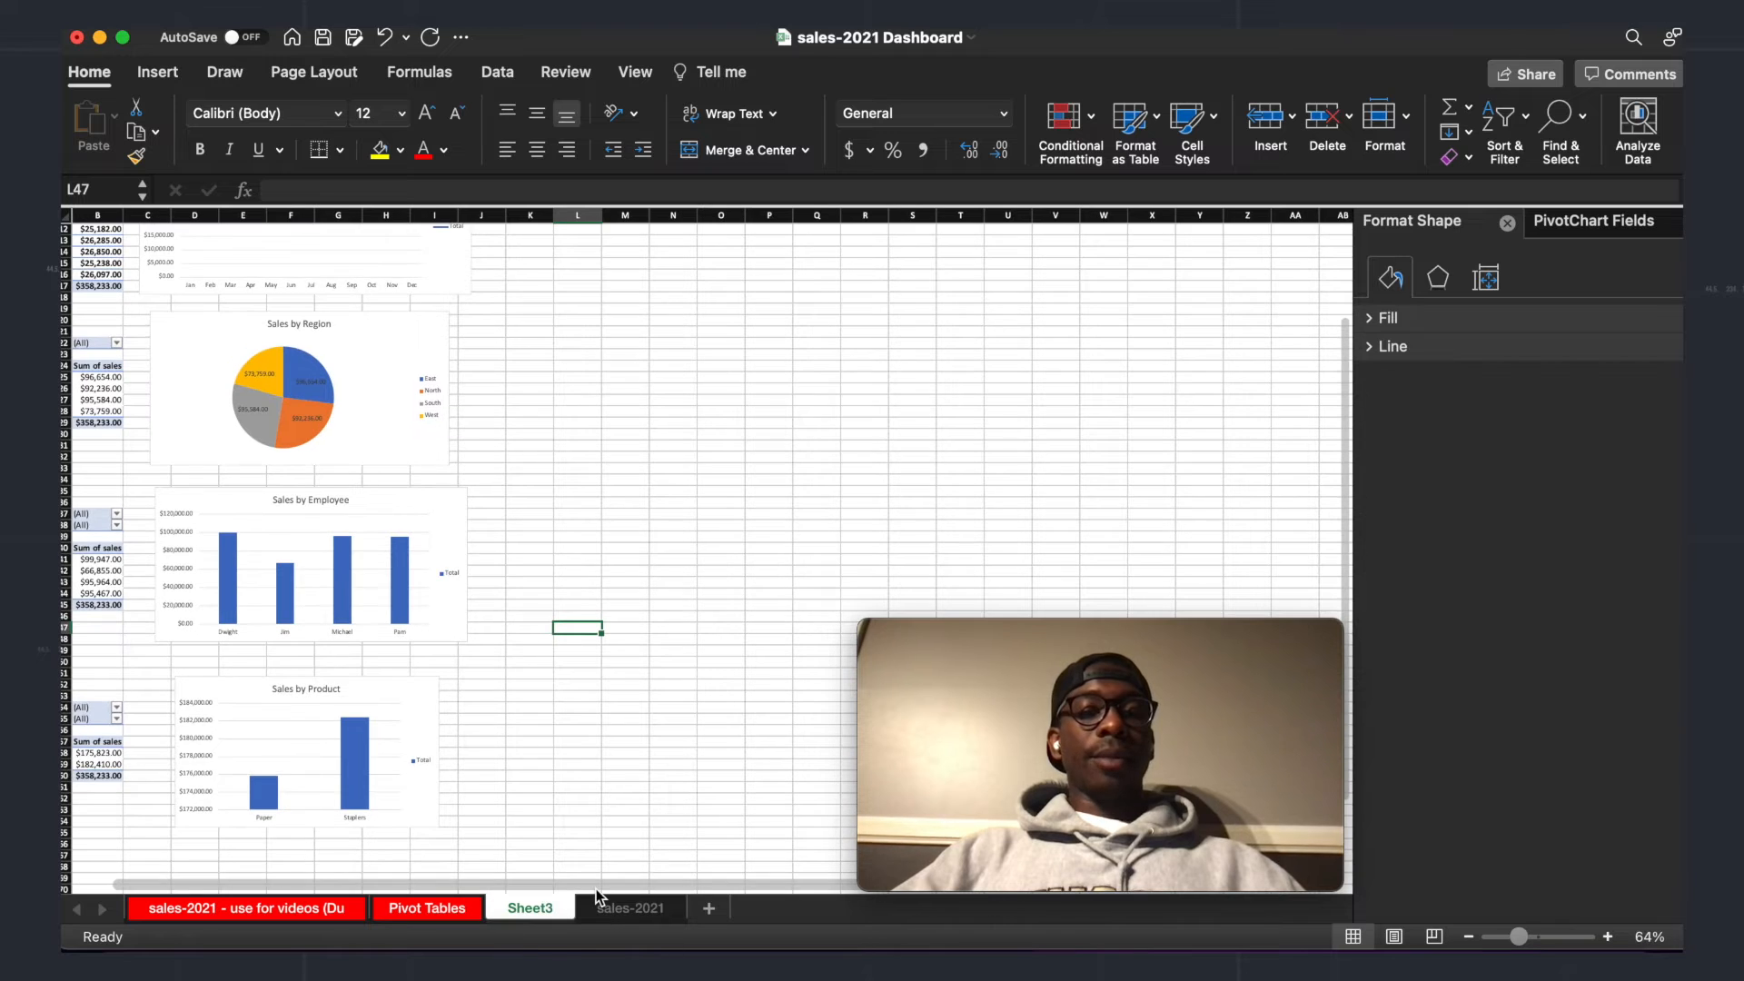
# Step: Rename Sheet3 to "pivots" and add a new sheet named "dashboard" after it
pyautogui.doubleClick(536, 910)
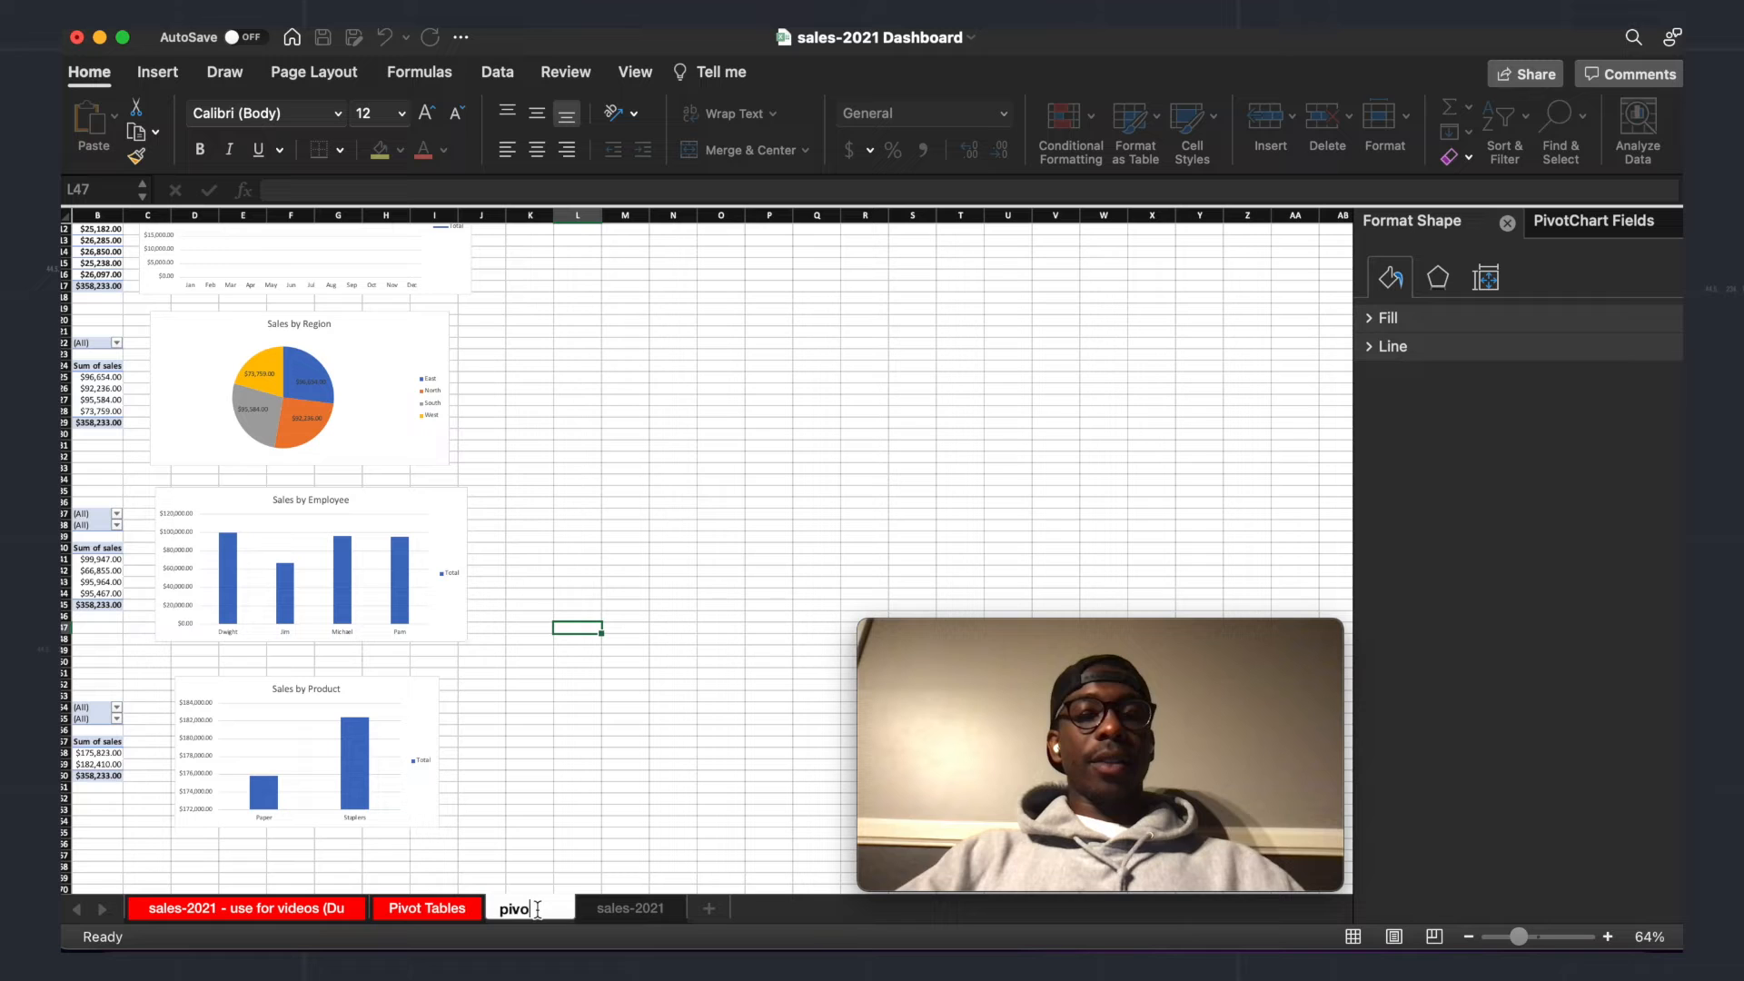
pyautogui.press('Return')
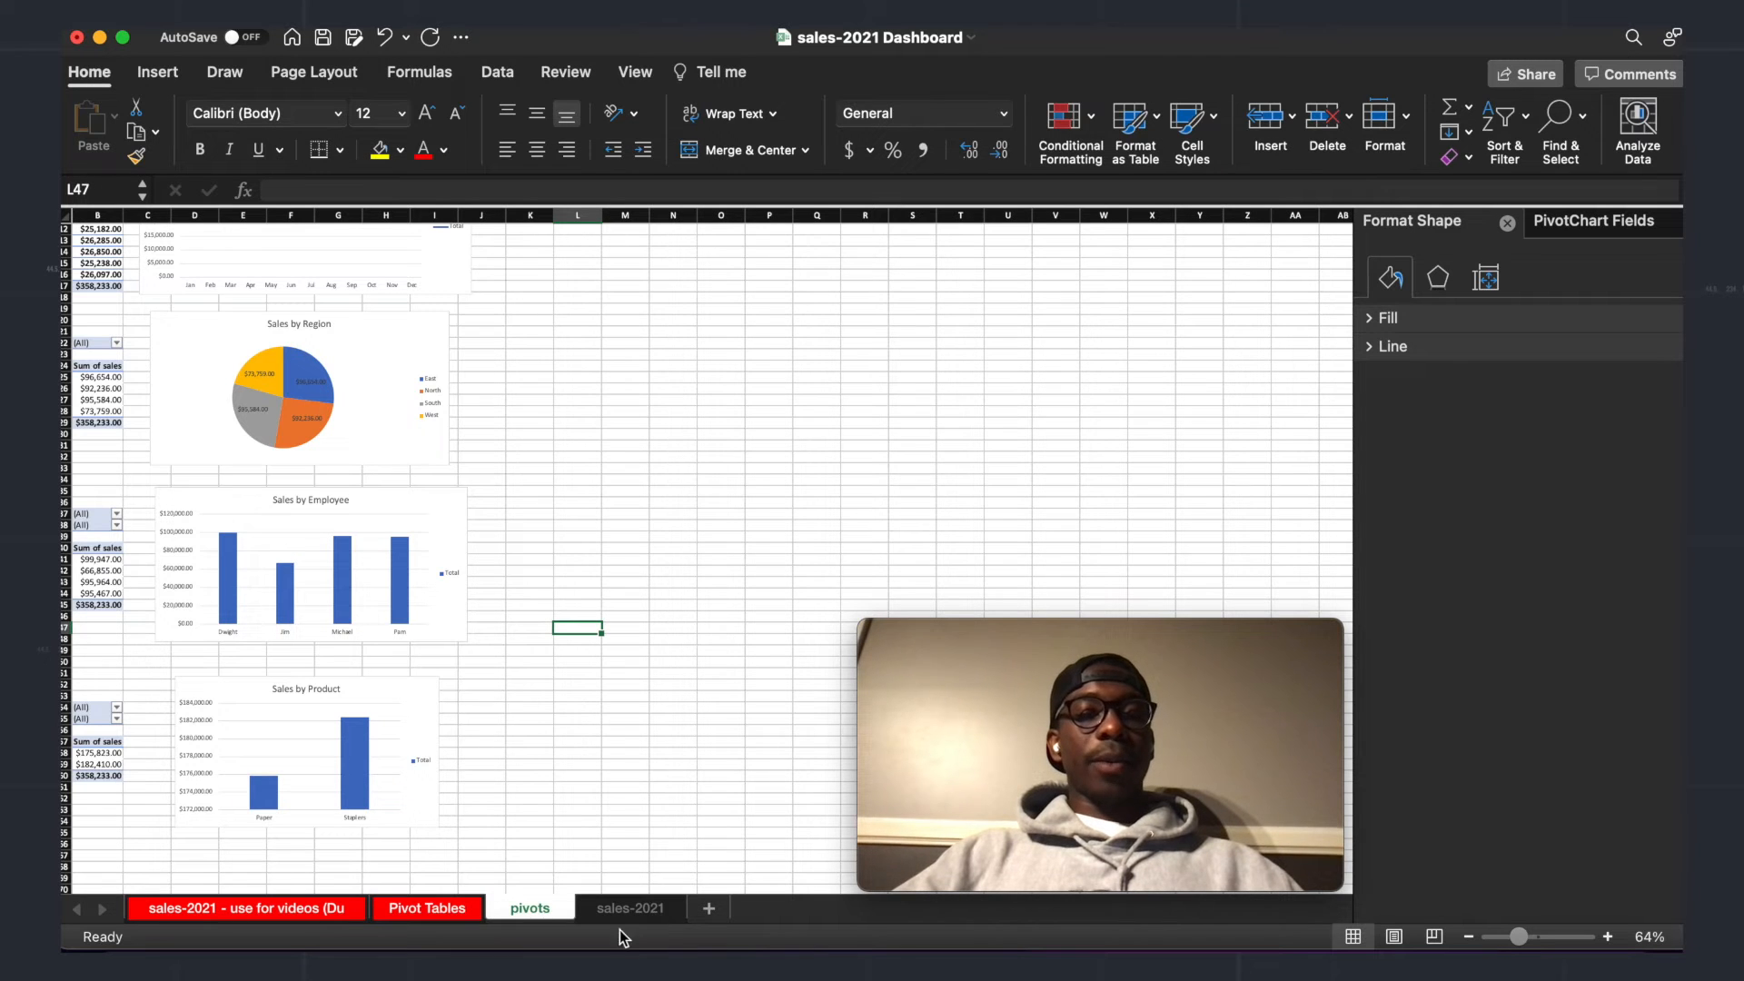
pyautogui.click(711, 908)
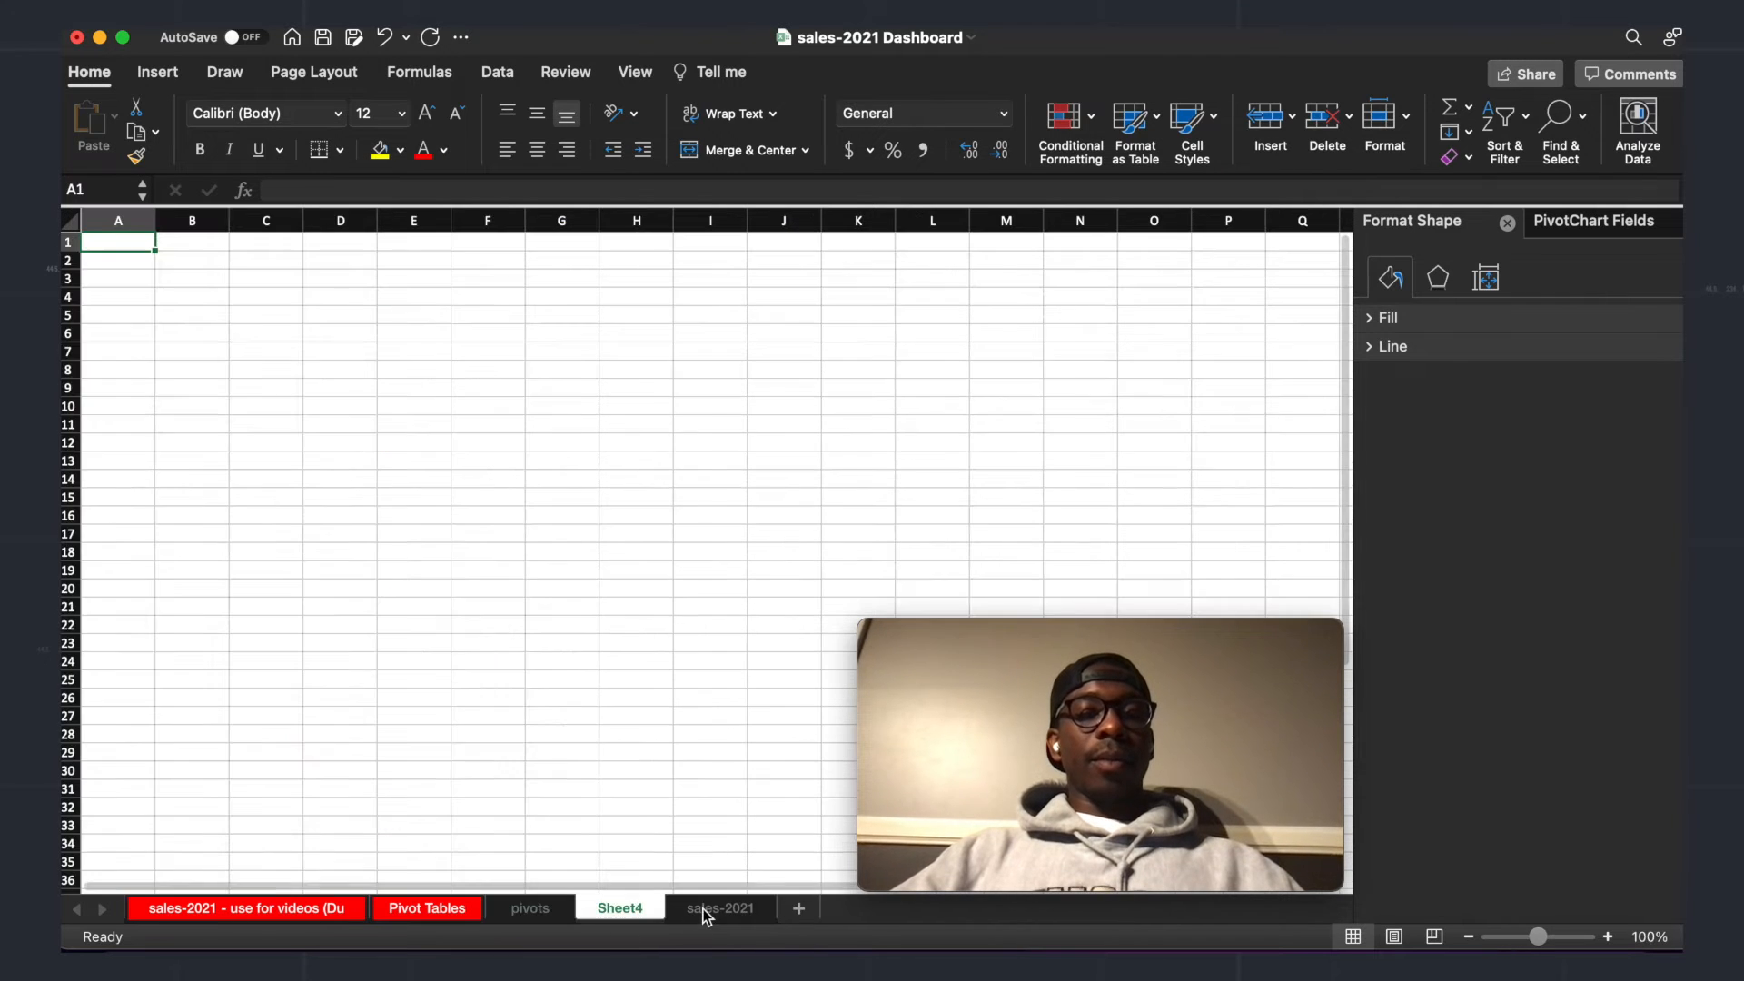
pyautogui.doubleClick(623, 909)
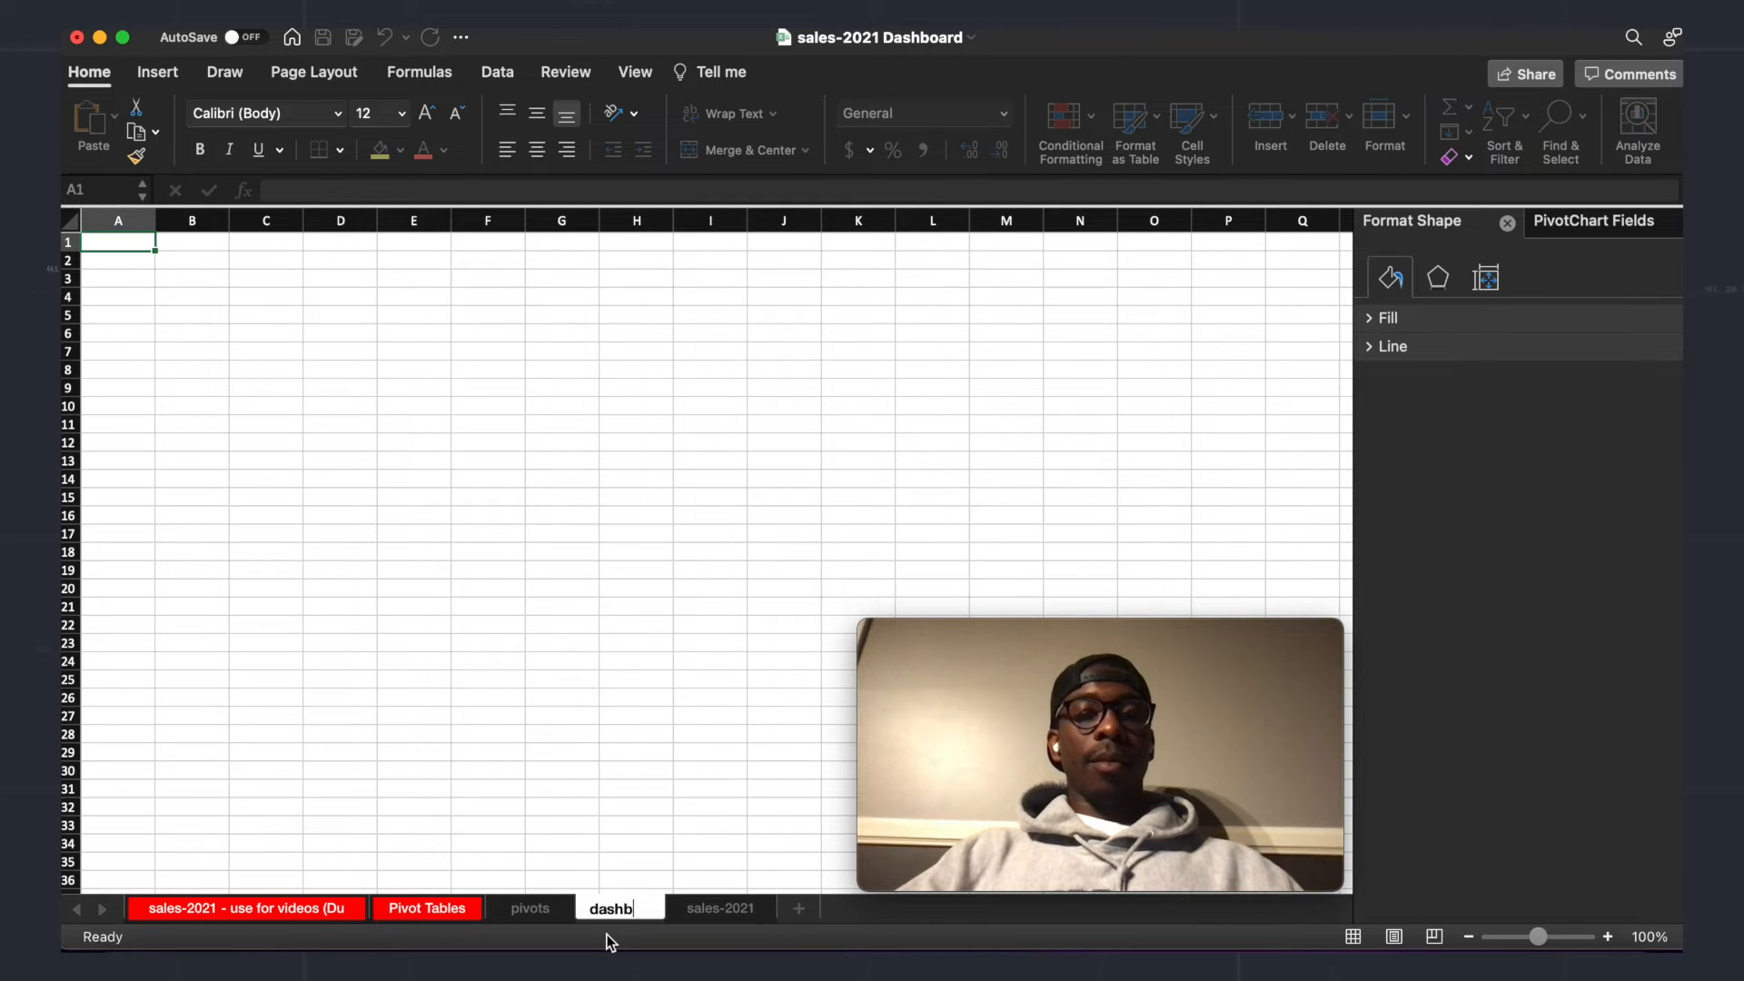
pyautogui.write('dashboard')
pyautogui.press('Return')
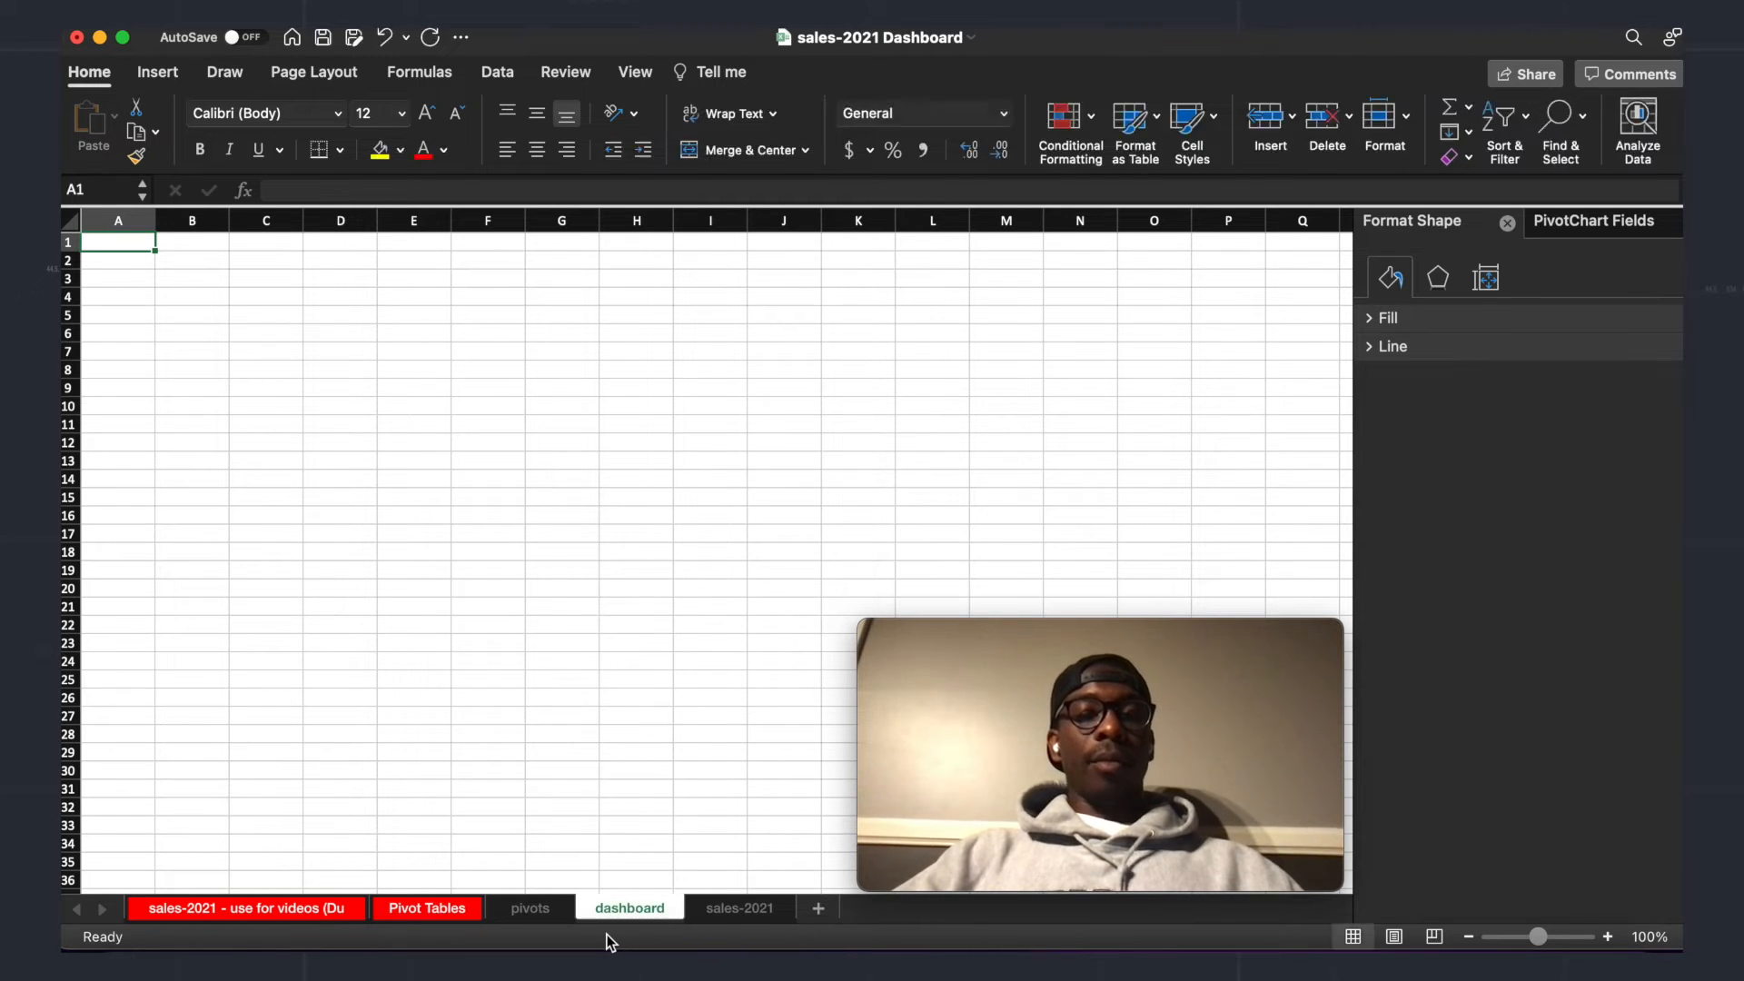
# Step: Move the Sales by Month line chart from the pivots sheet to the dashboard sheet, with its upper-left corner at about C6
pyautogui.click(531, 909)
pyautogui.scroll(5, 595, 481)
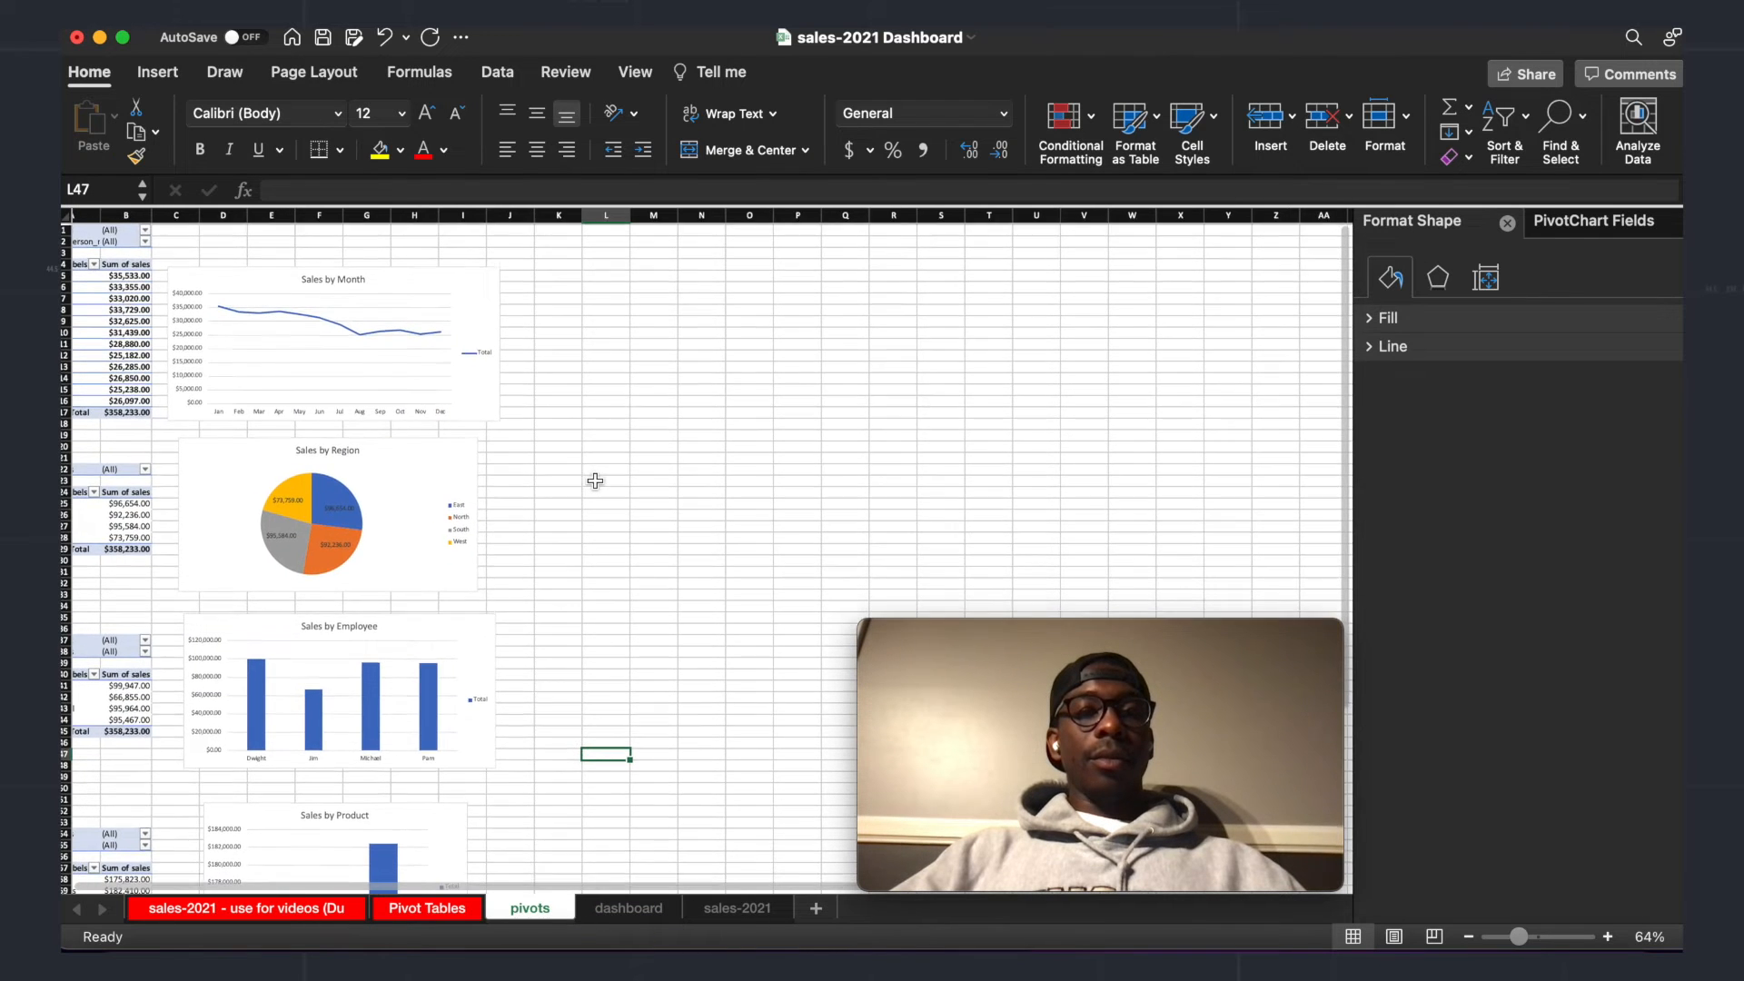
pyautogui.click(627, 283)
pyautogui.click(403, 313)
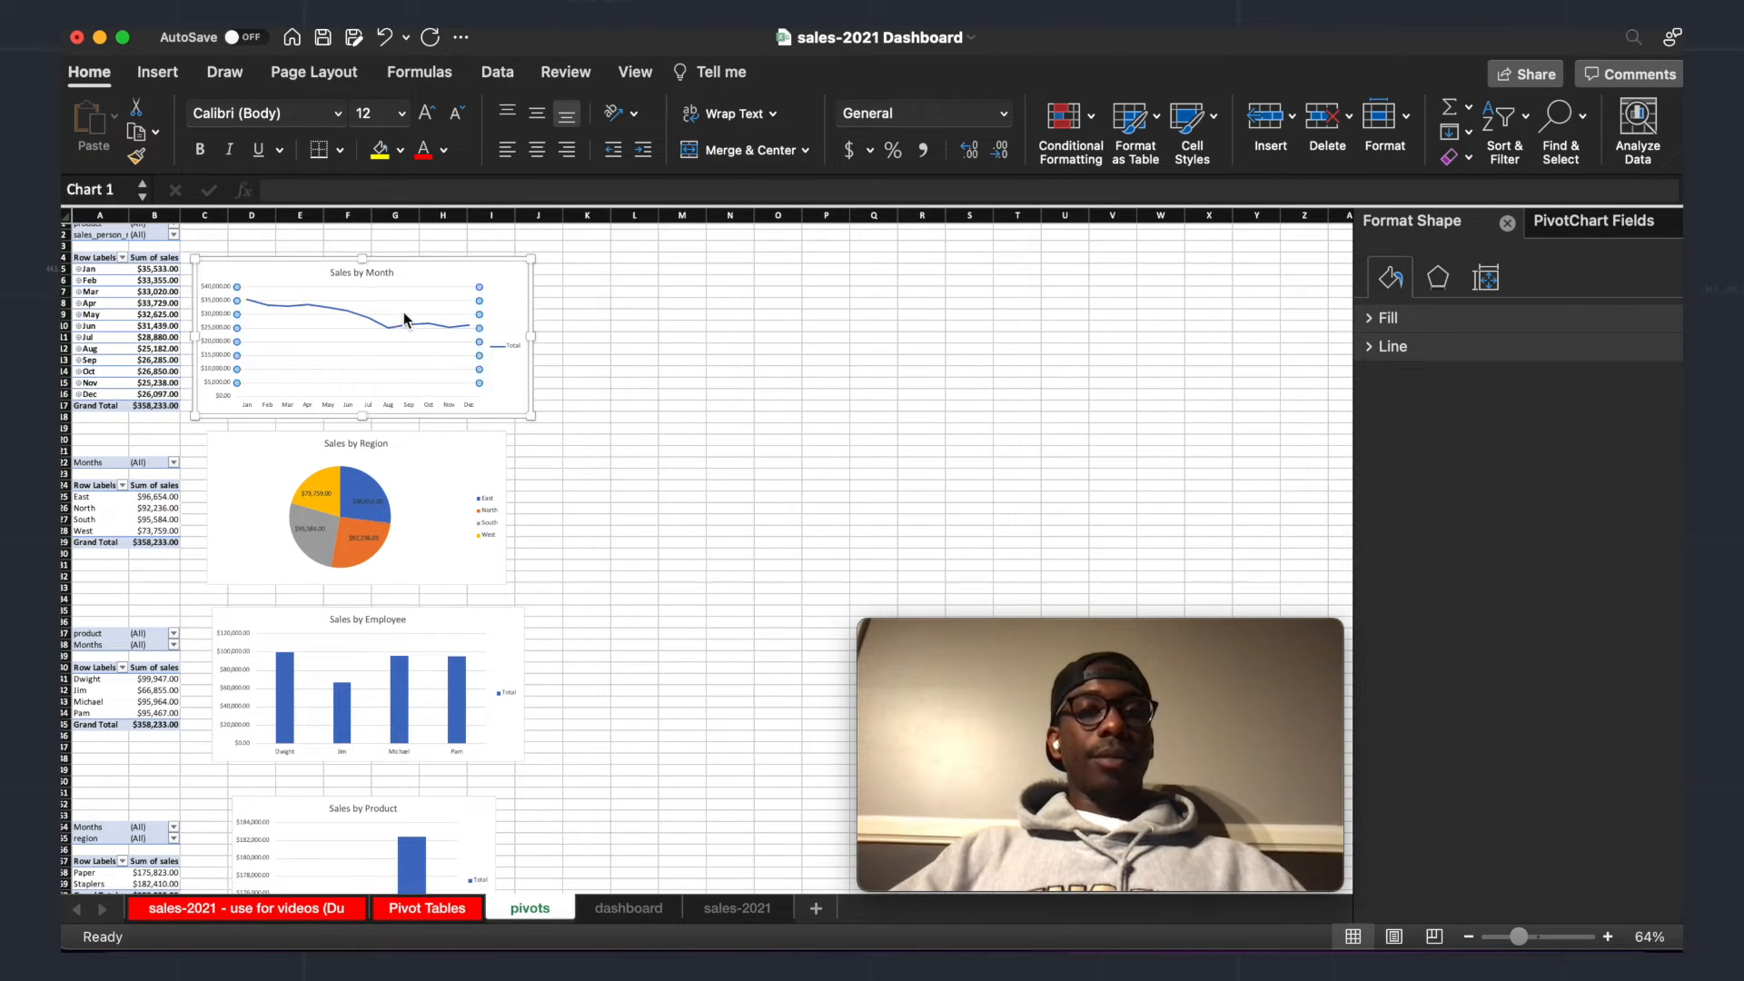
pyautogui.click(490, 262)
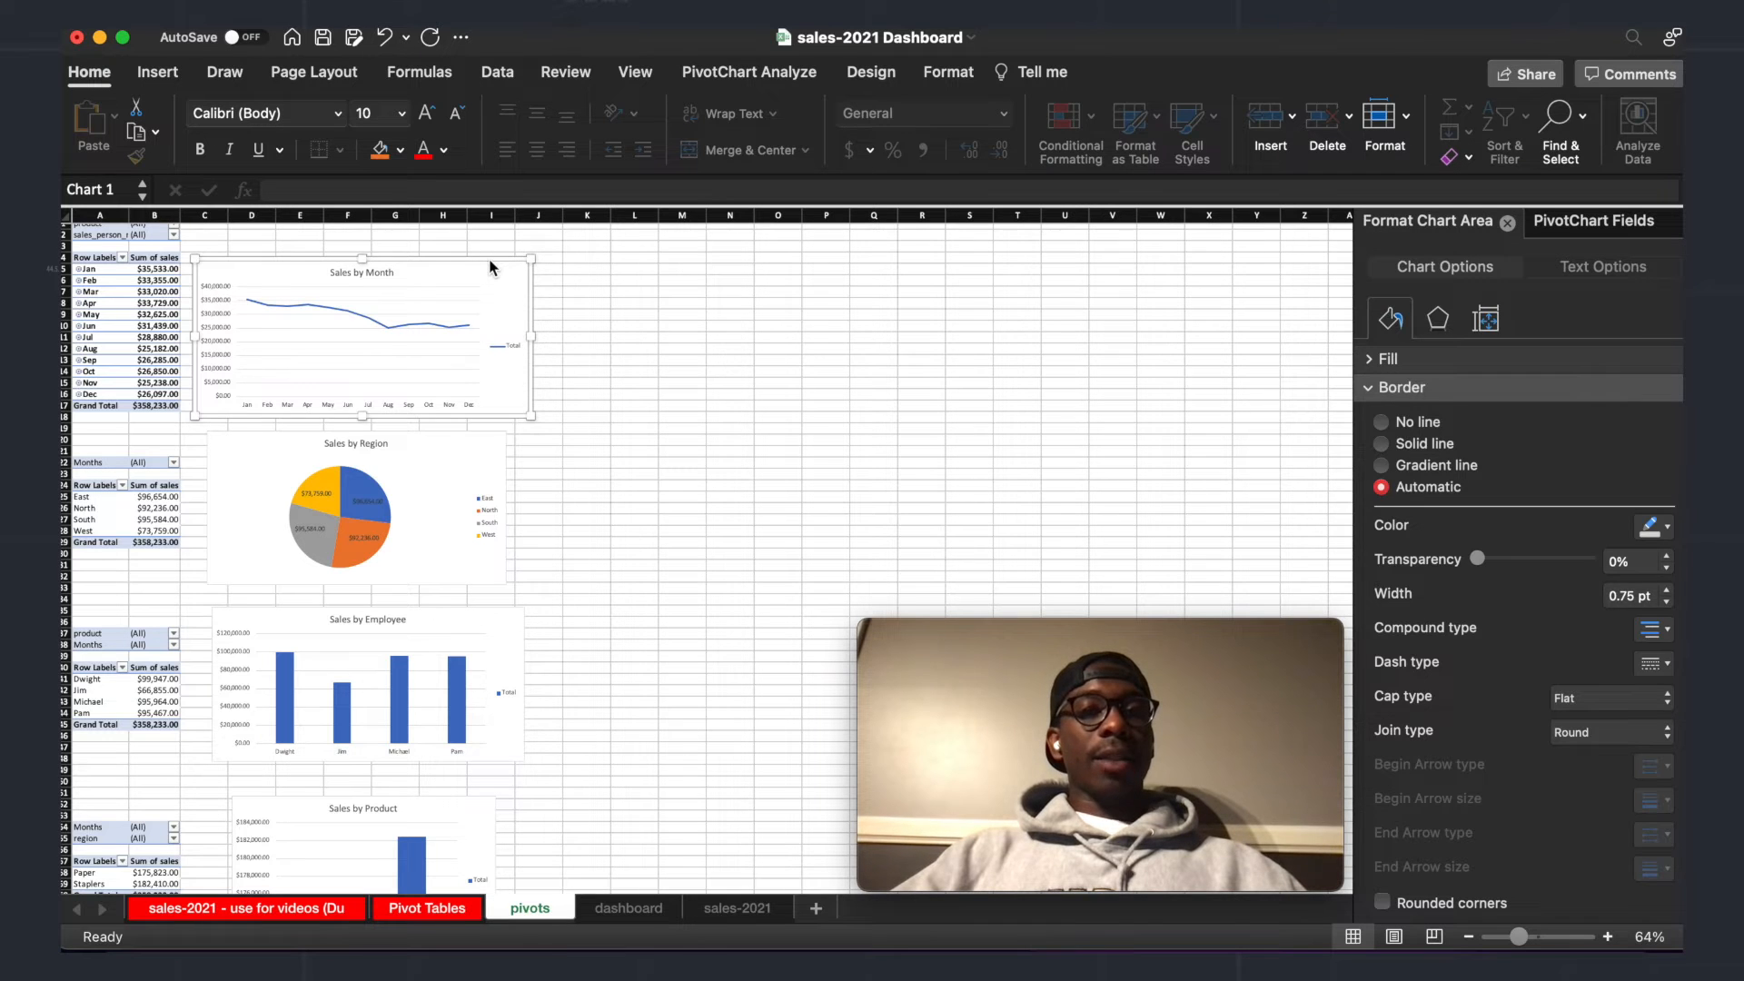
pyautogui.press('Delete')
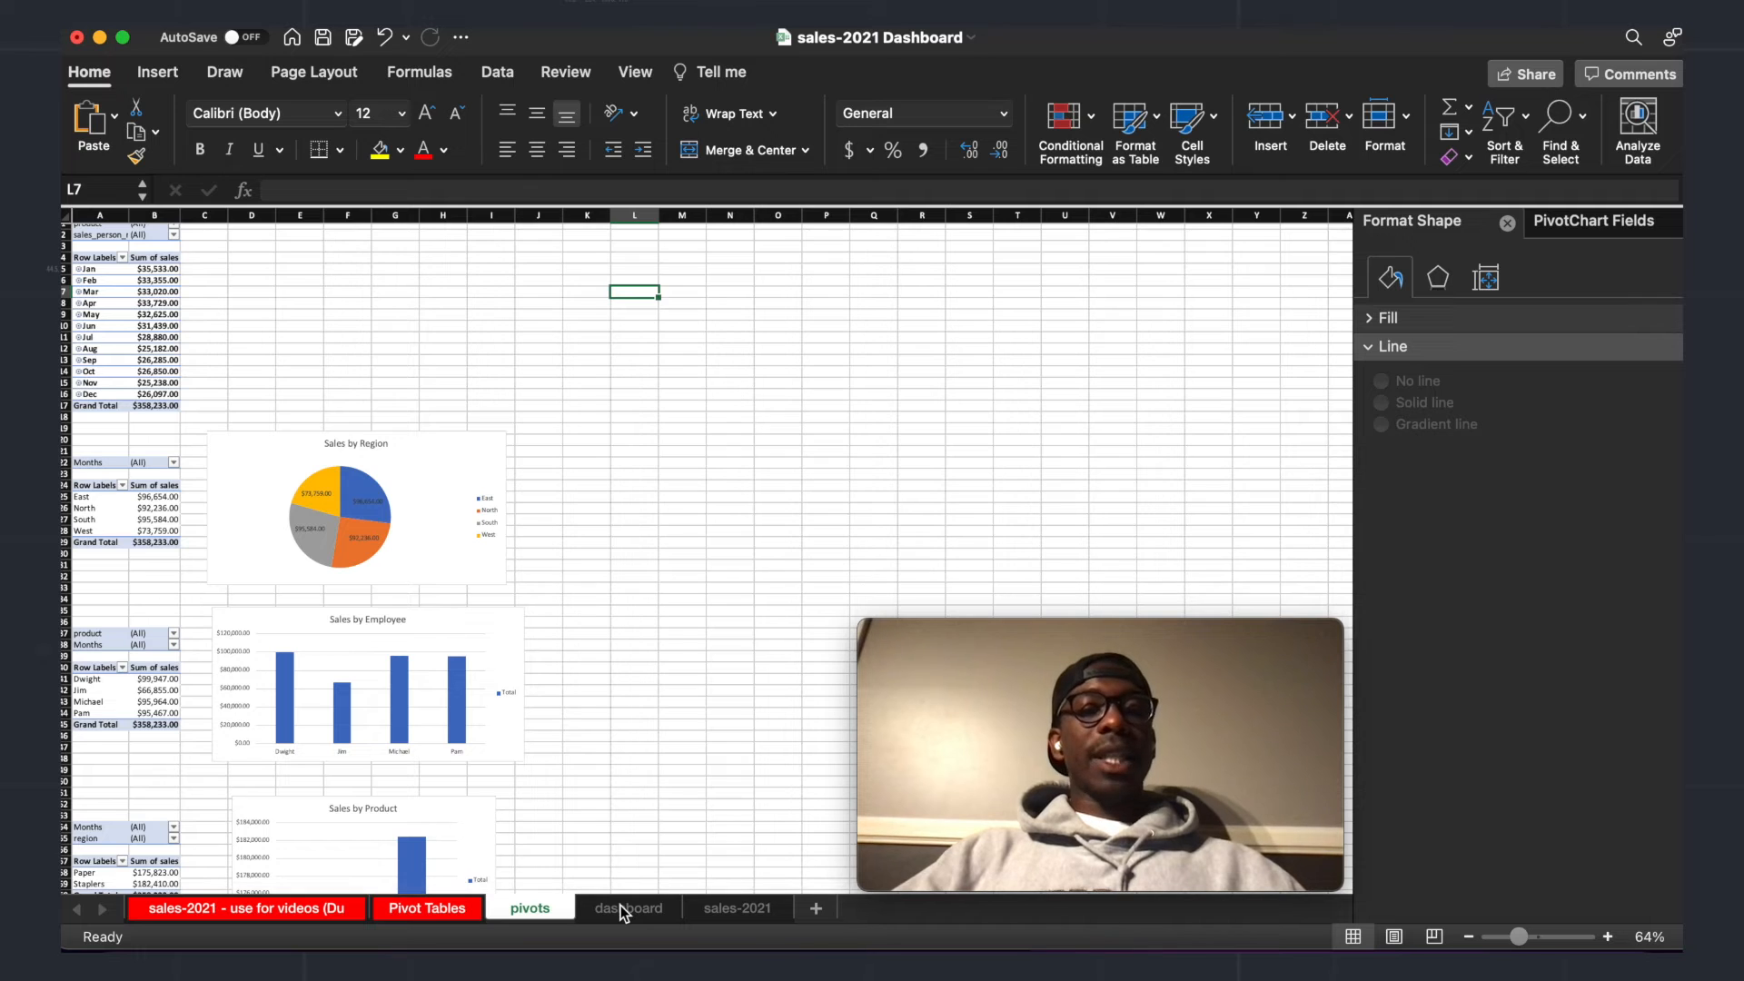
pyautogui.click(621, 909)
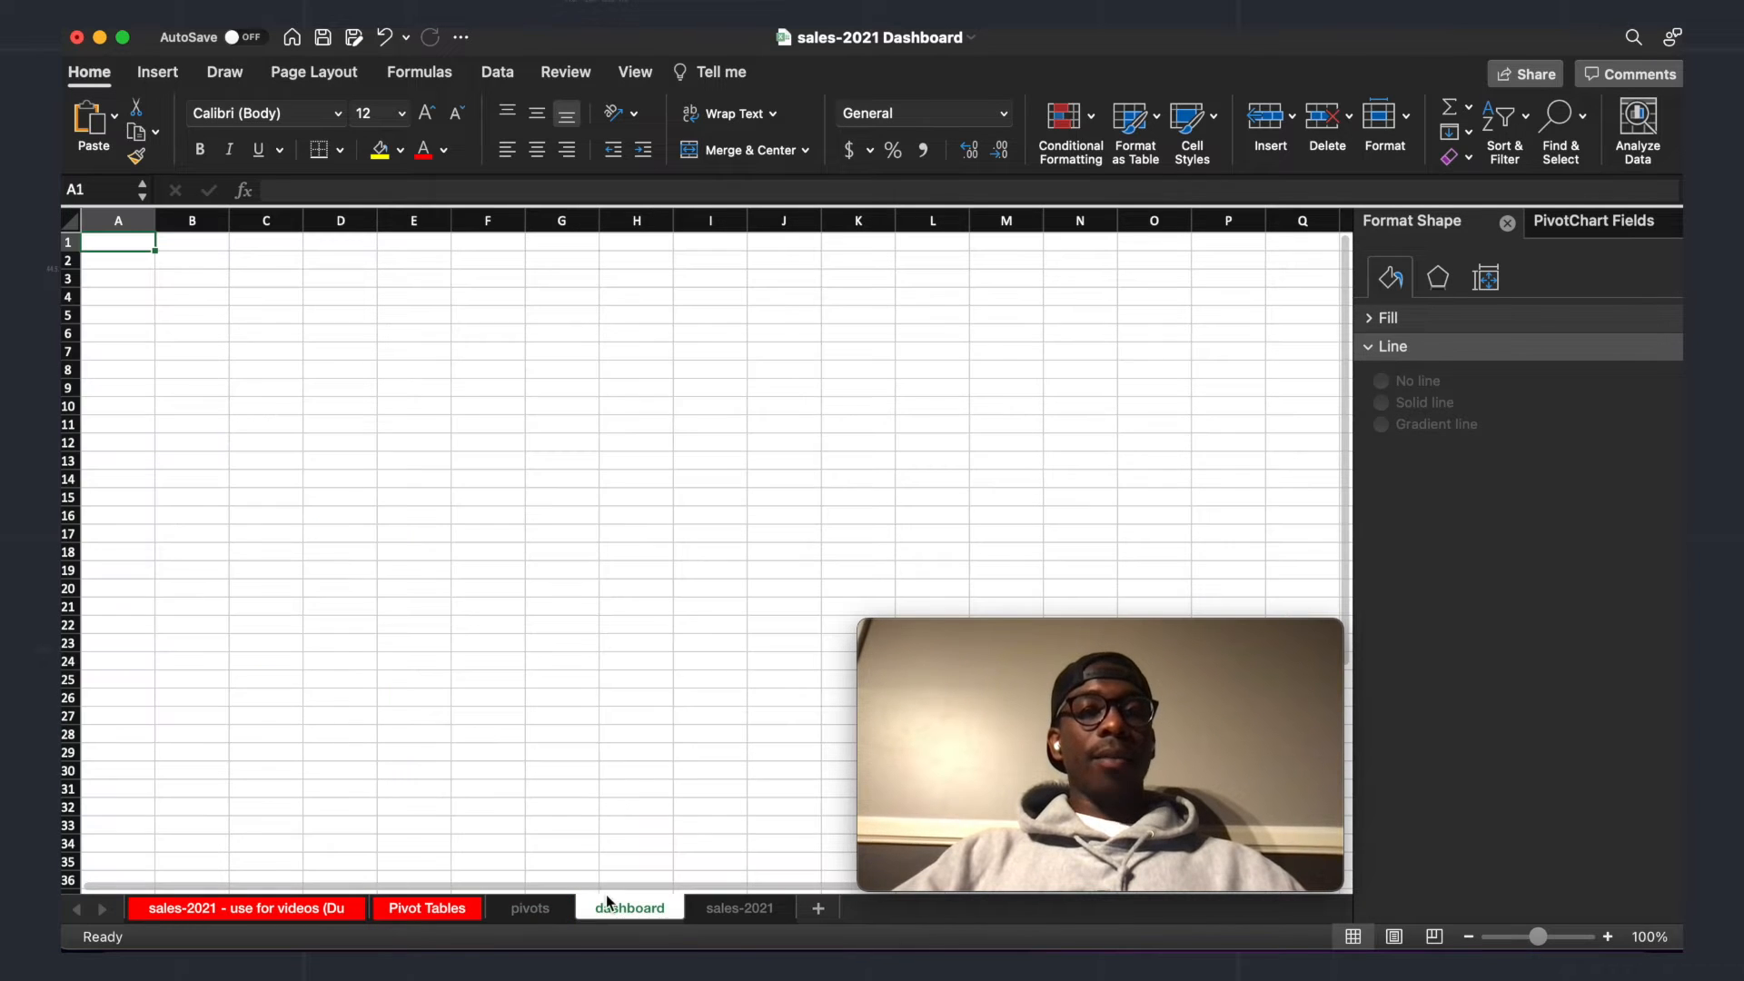
pyautogui.click(263, 276)
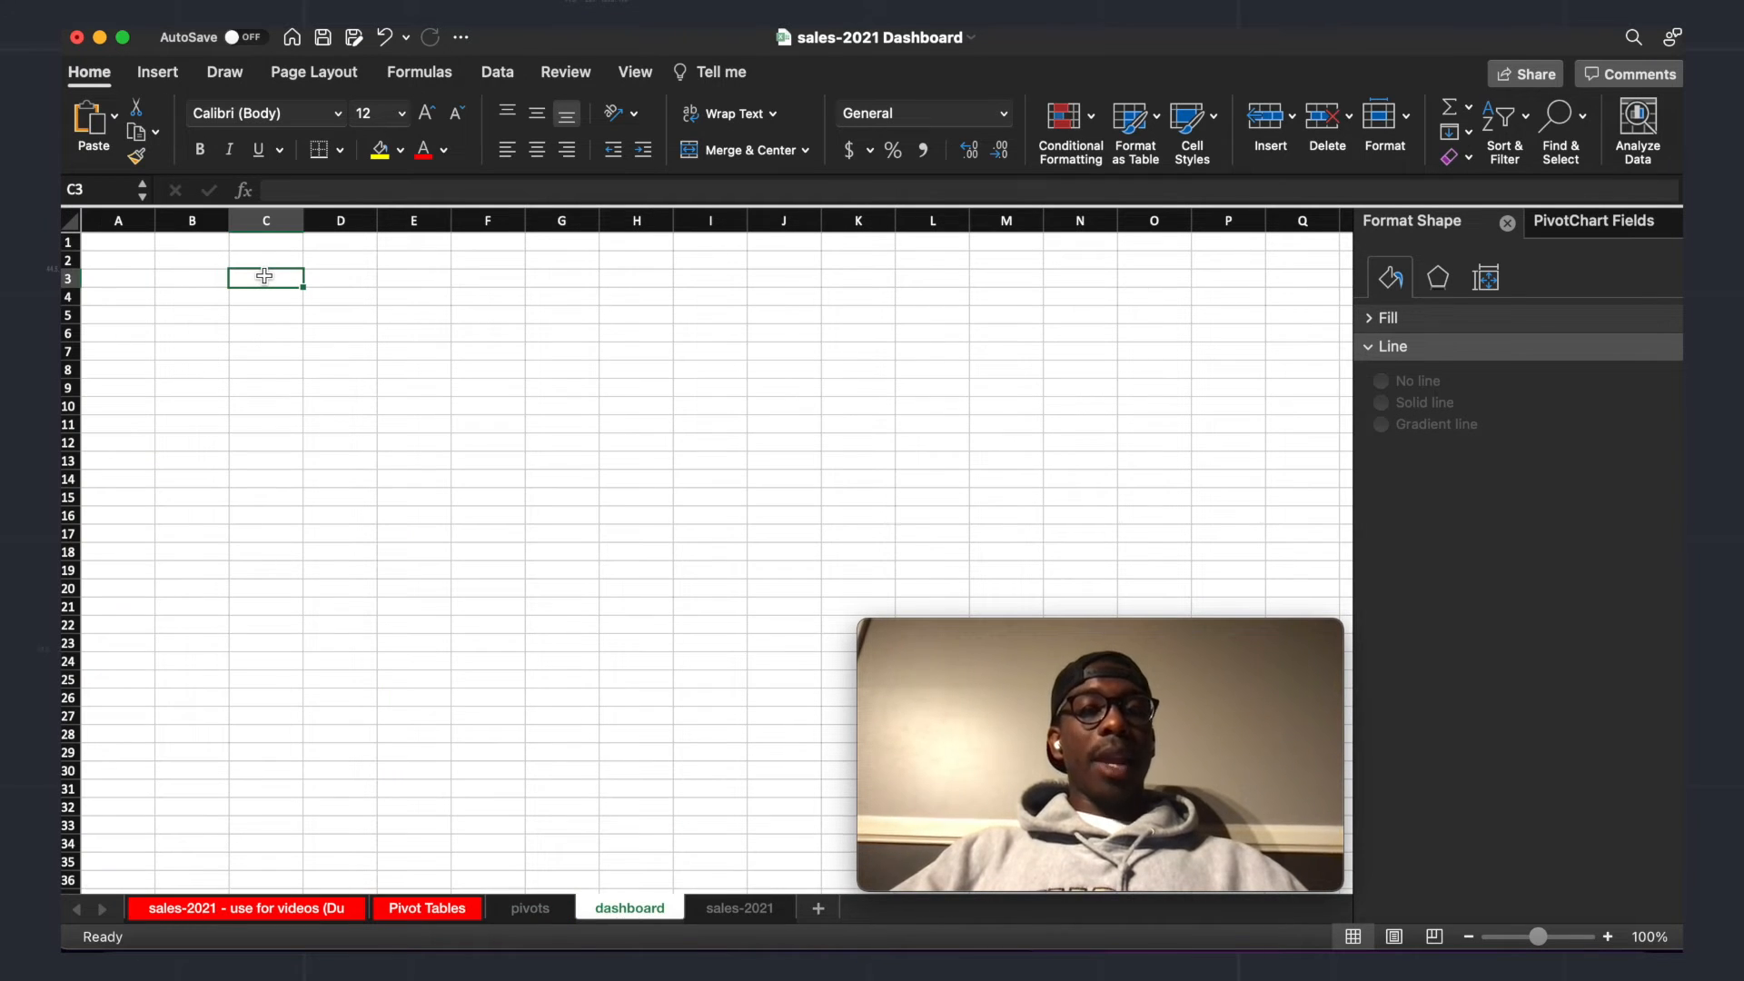
pyautogui.press('super+v')
pyautogui.moveTo(576, 263); pyautogui.dragTo(610, 341)
pyautogui.hscroll(1, 664, 762)
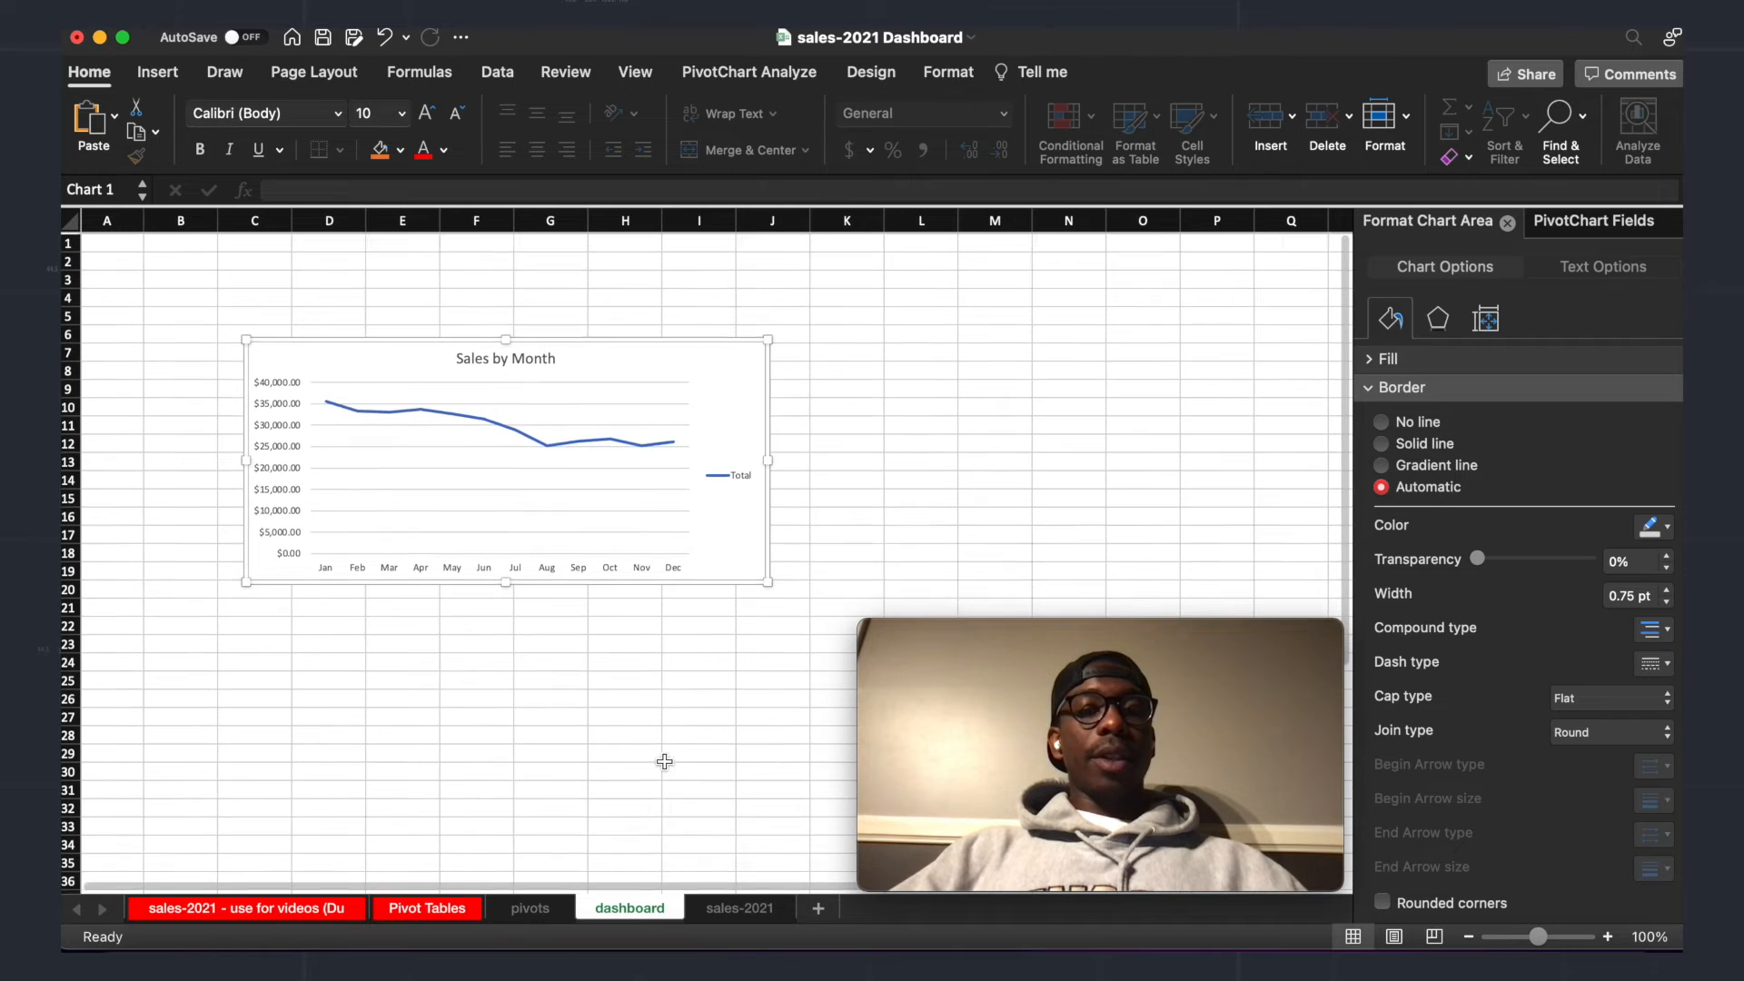
# Step: Check the finished dashboard's layout and move the Sales by Region pie chart from pivots to the dashboard sheet, to the right of Sales by Month
pyautogui.click(203, 908)
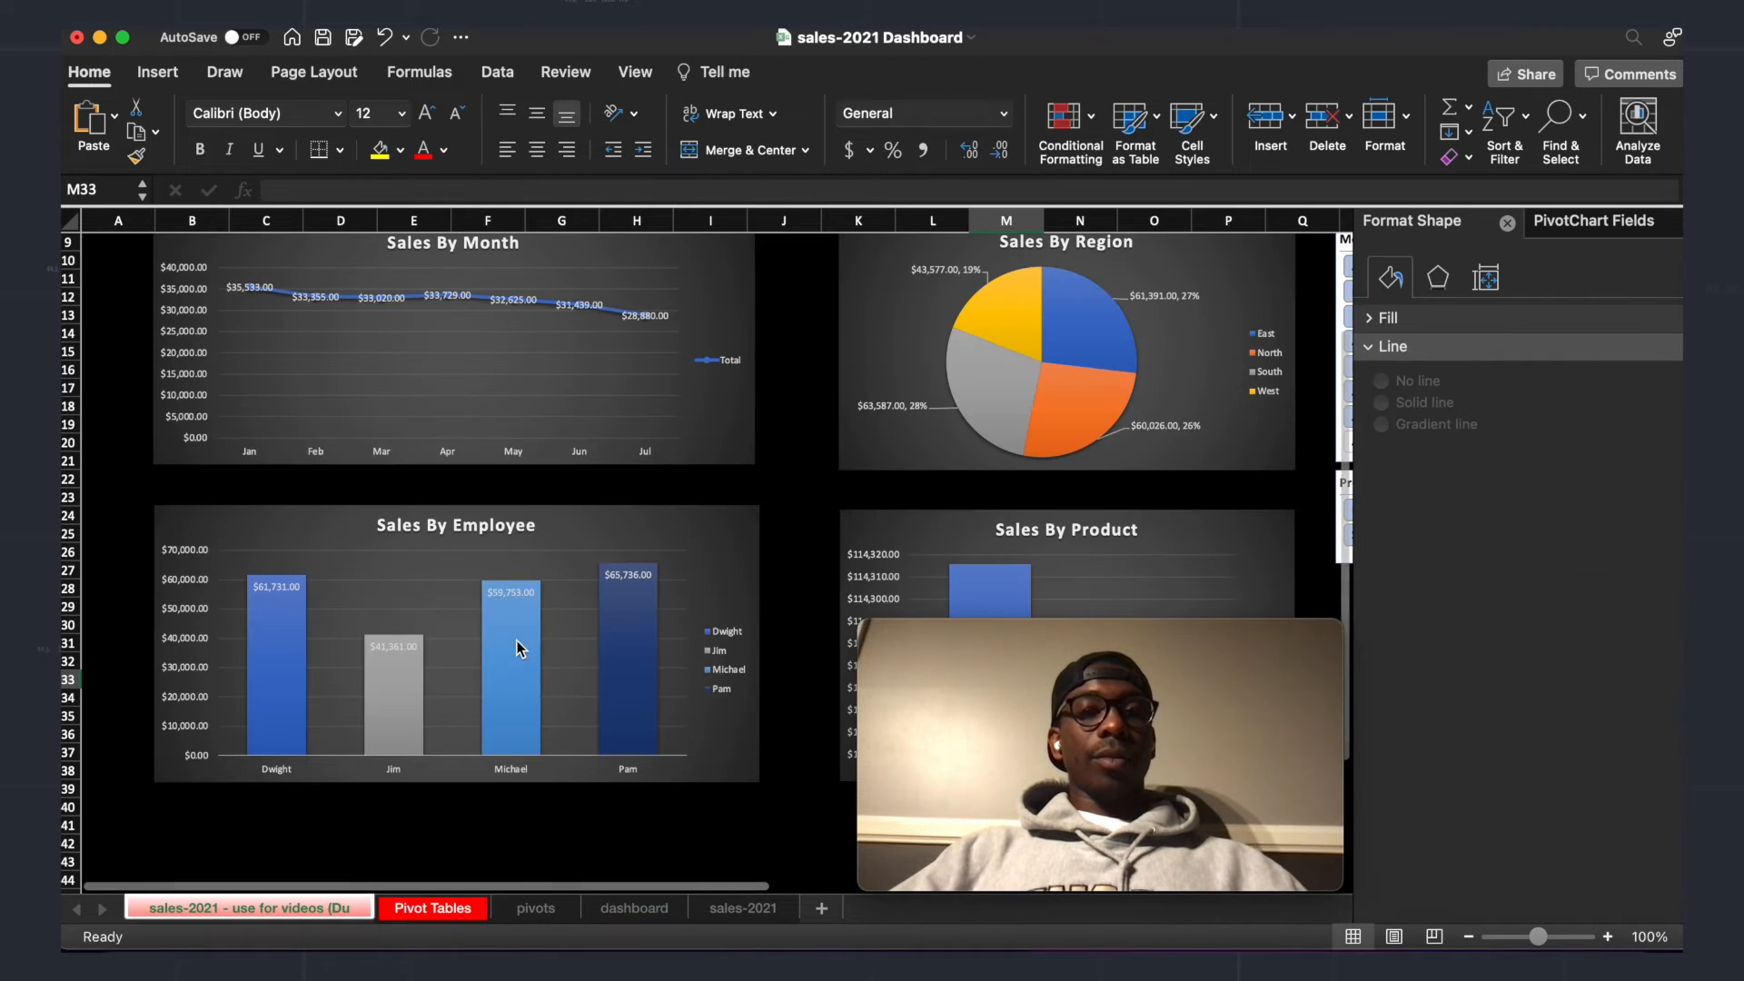
pyautogui.scroll(3, 516, 640)
pyautogui.scroll(-3, 518, 647)
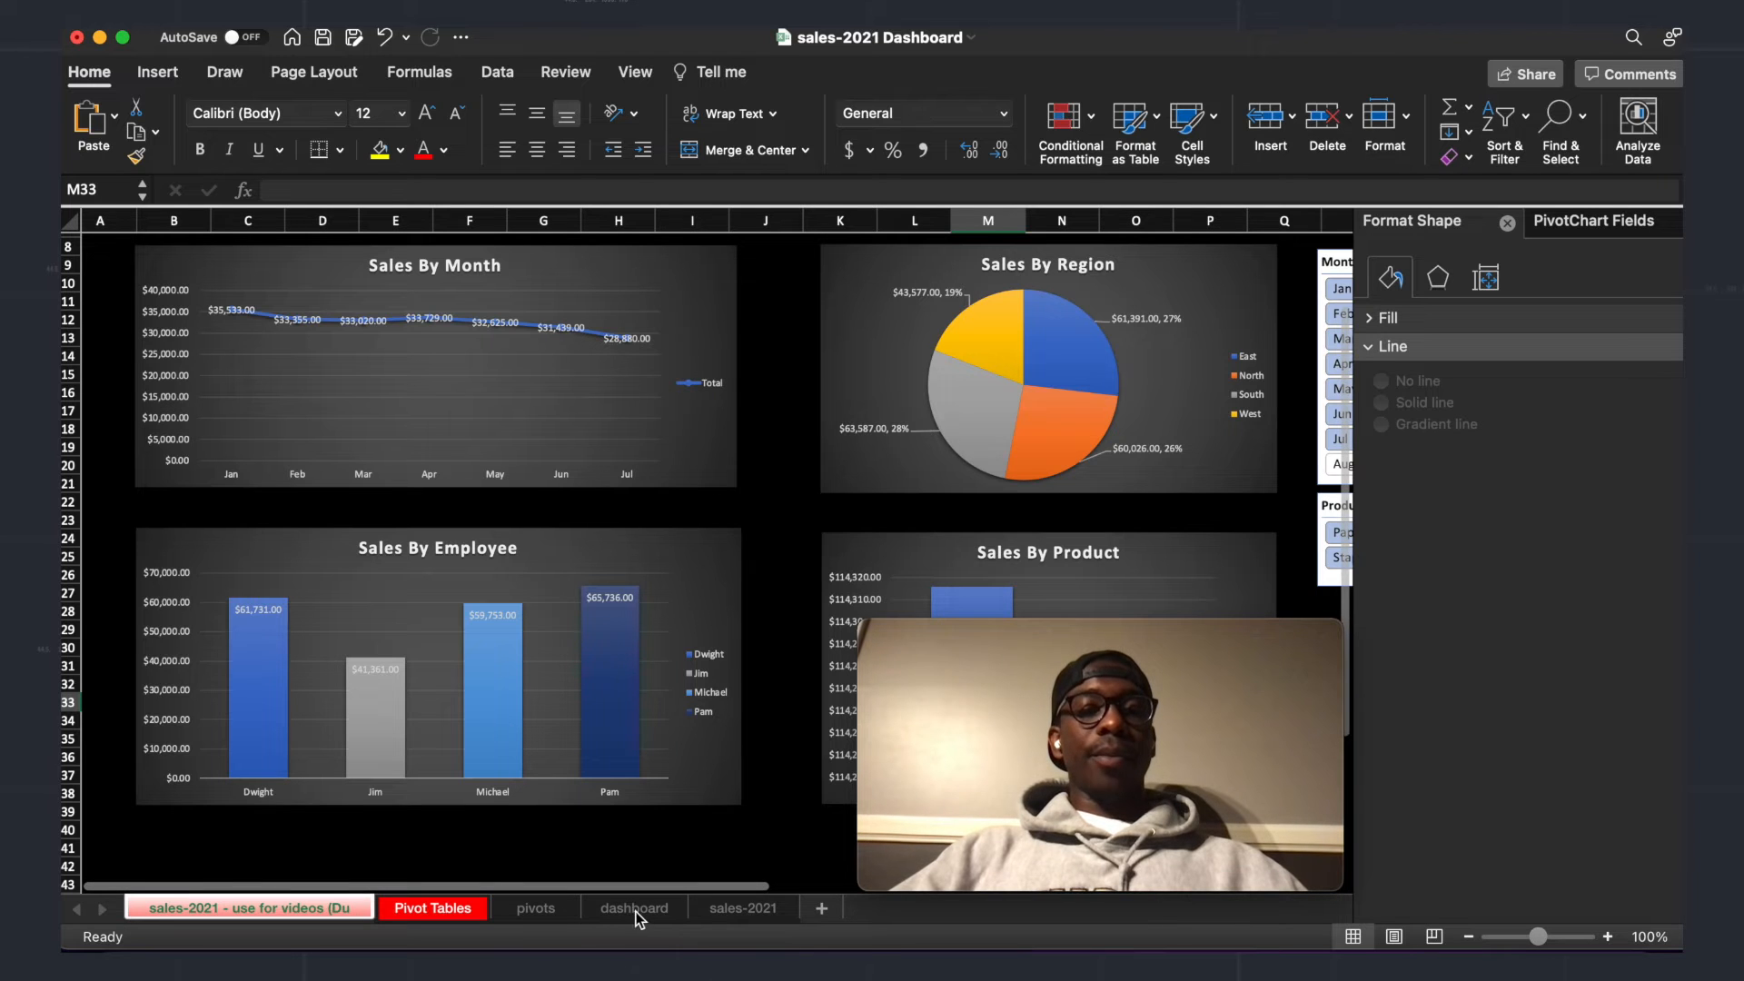
pyautogui.click(535, 908)
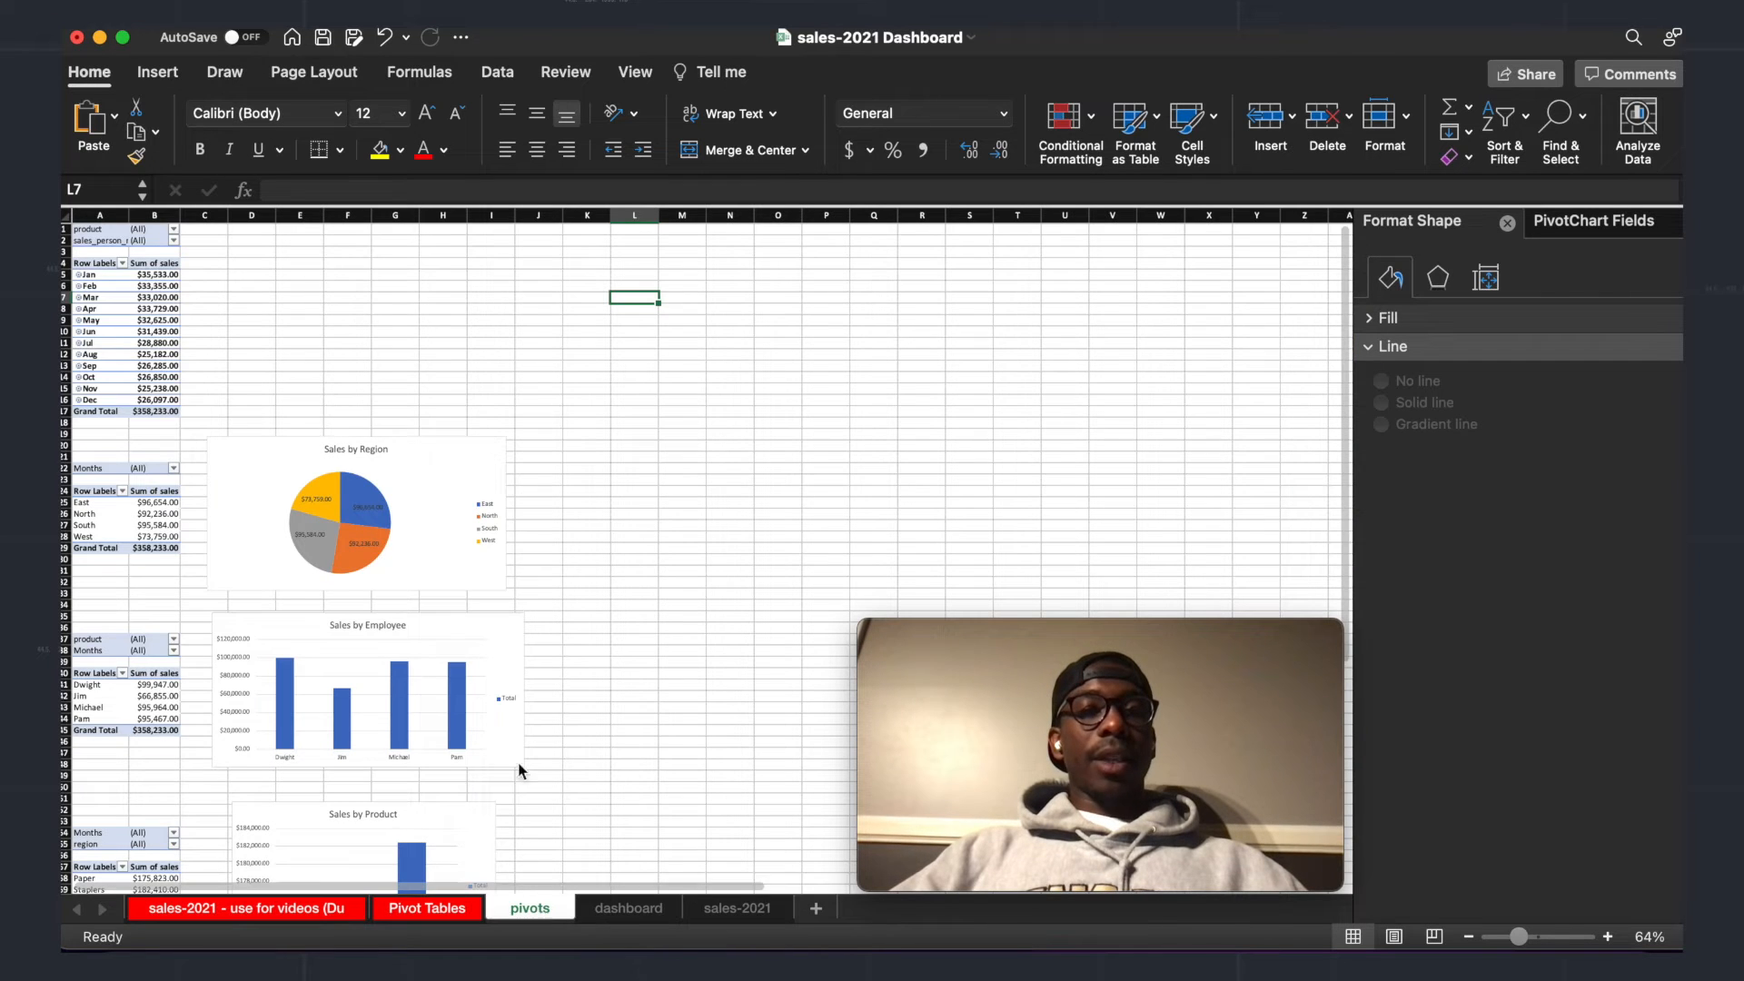
pyautogui.click(443, 457)
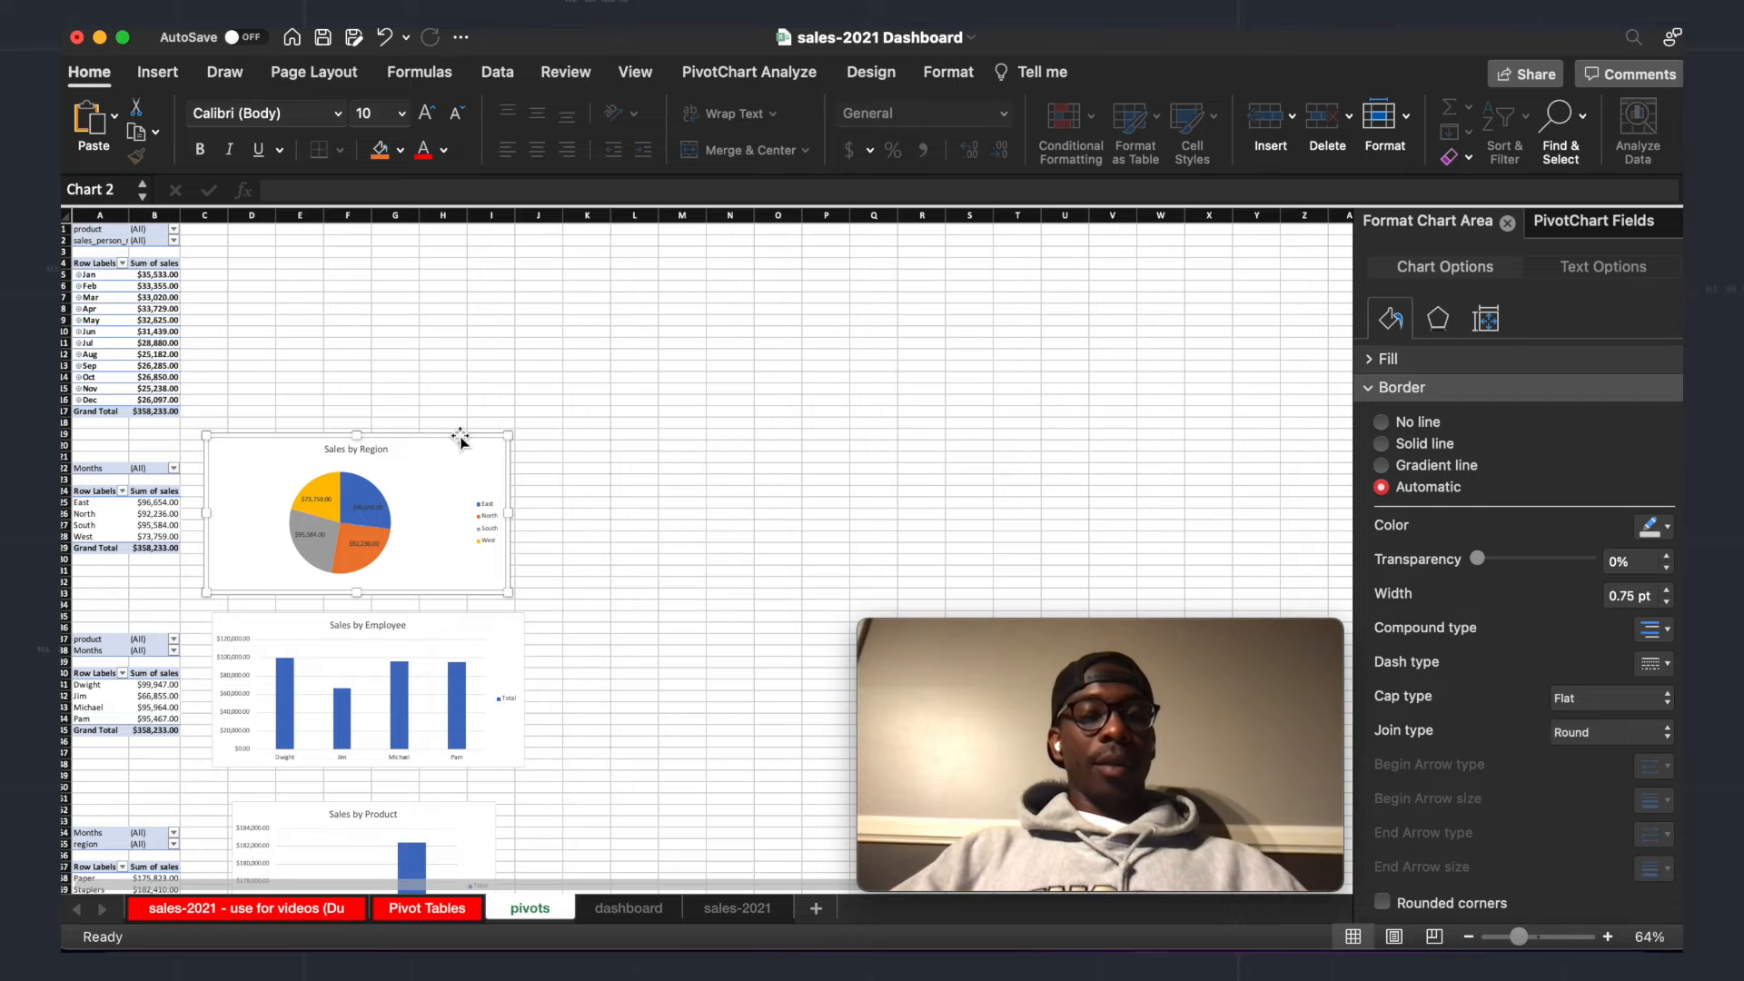
pyautogui.press('super+x')
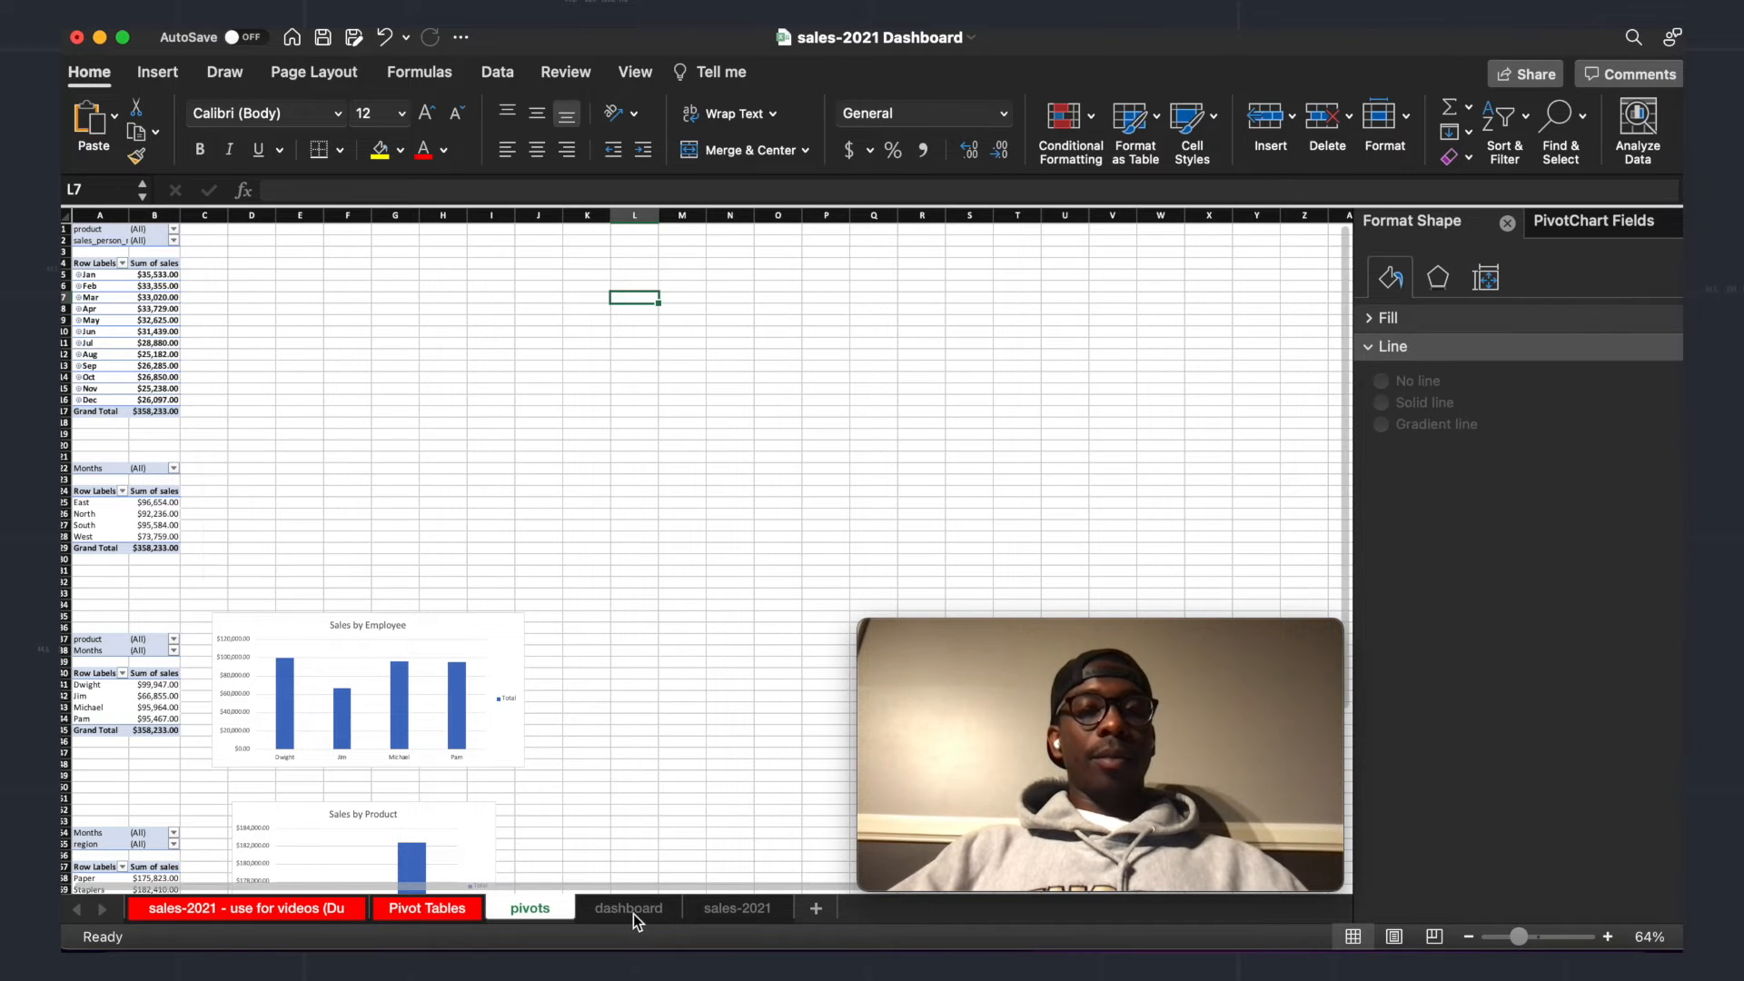
pyautogui.click(629, 909)
pyautogui.click(988, 355)
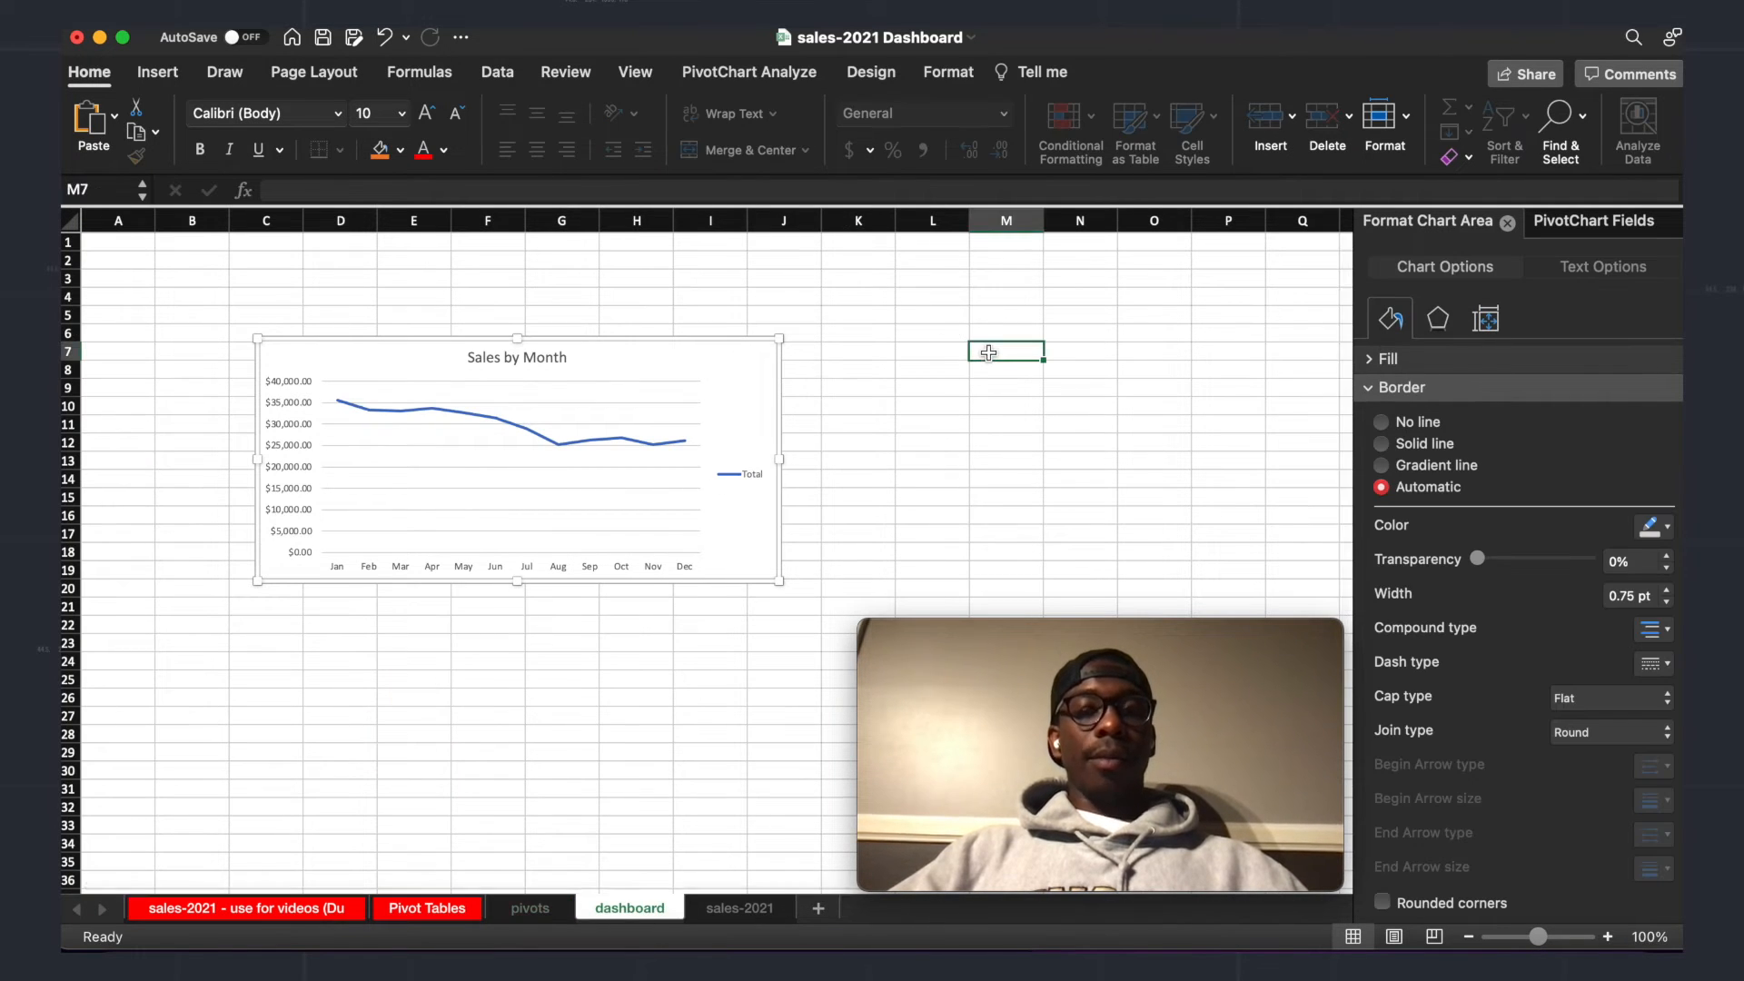
pyautogui.press('super+v')
pyautogui.moveTo(1132, 335); pyautogui.dragTo(1047, 328)
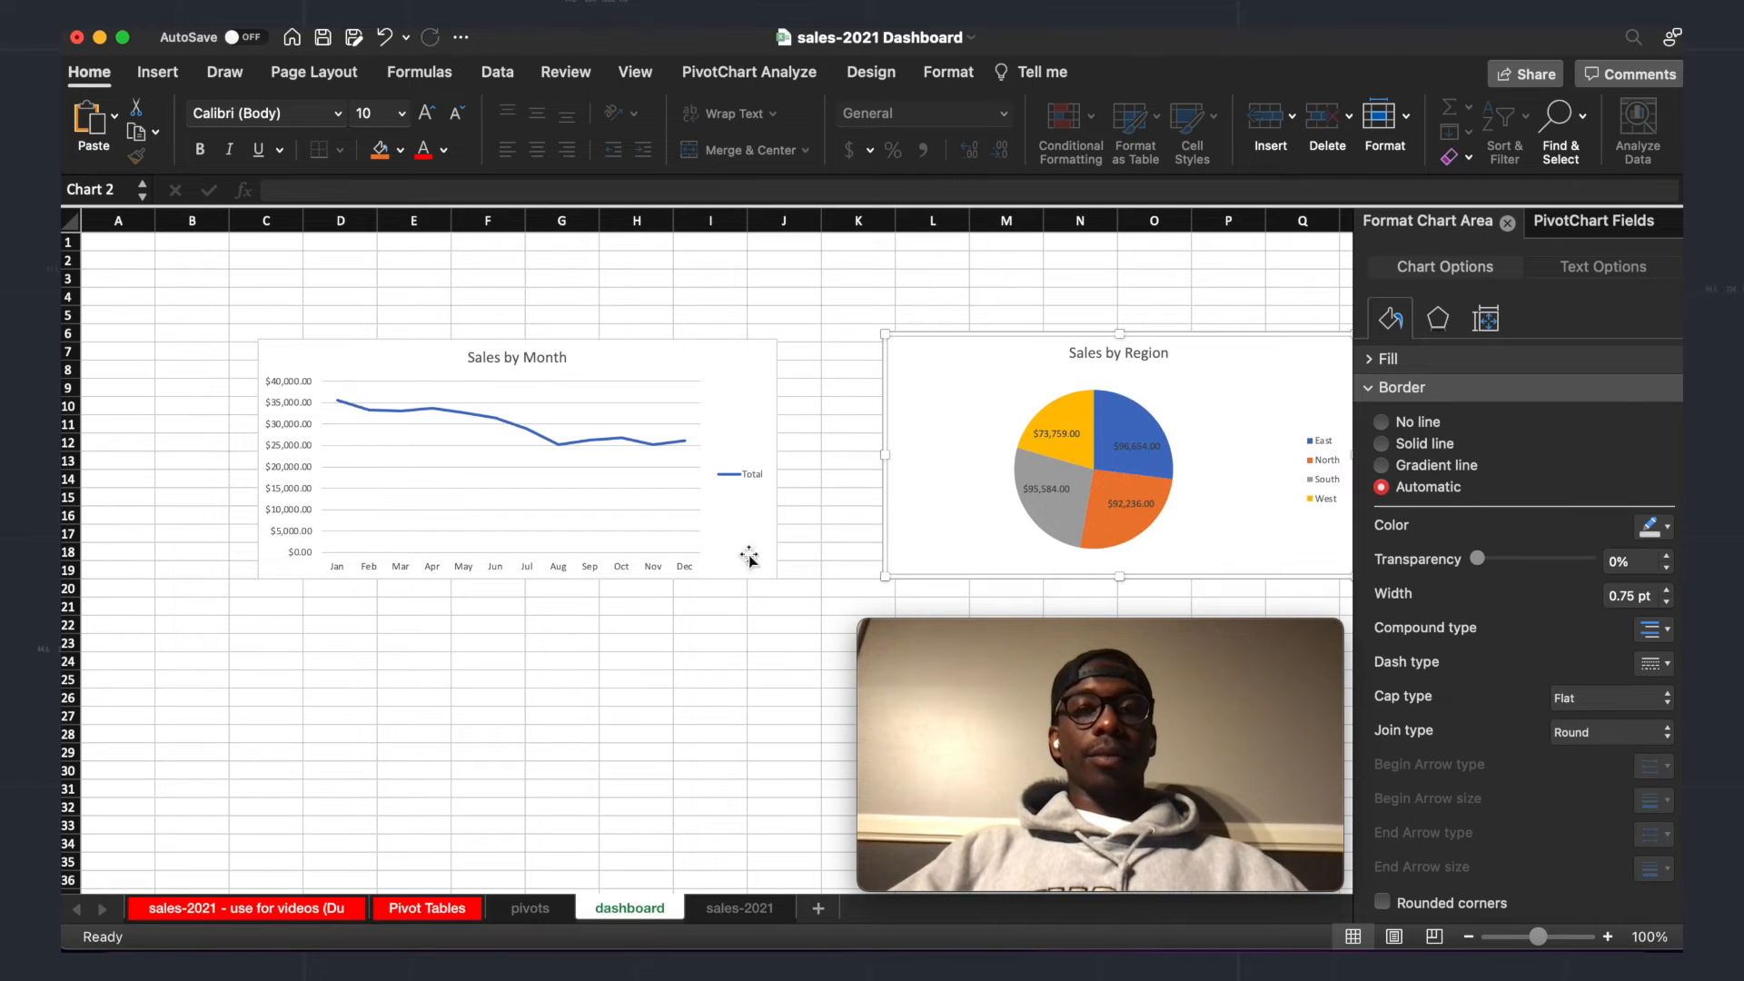
# Step: Move the Sales by Employee column chart from the pivots sheet to the dashboard sheet, below Sales by Month
pyautogui.click(536, 907)
pyautogui.scroll(-5, 607, 745)
pyautogui.click(437, 457)
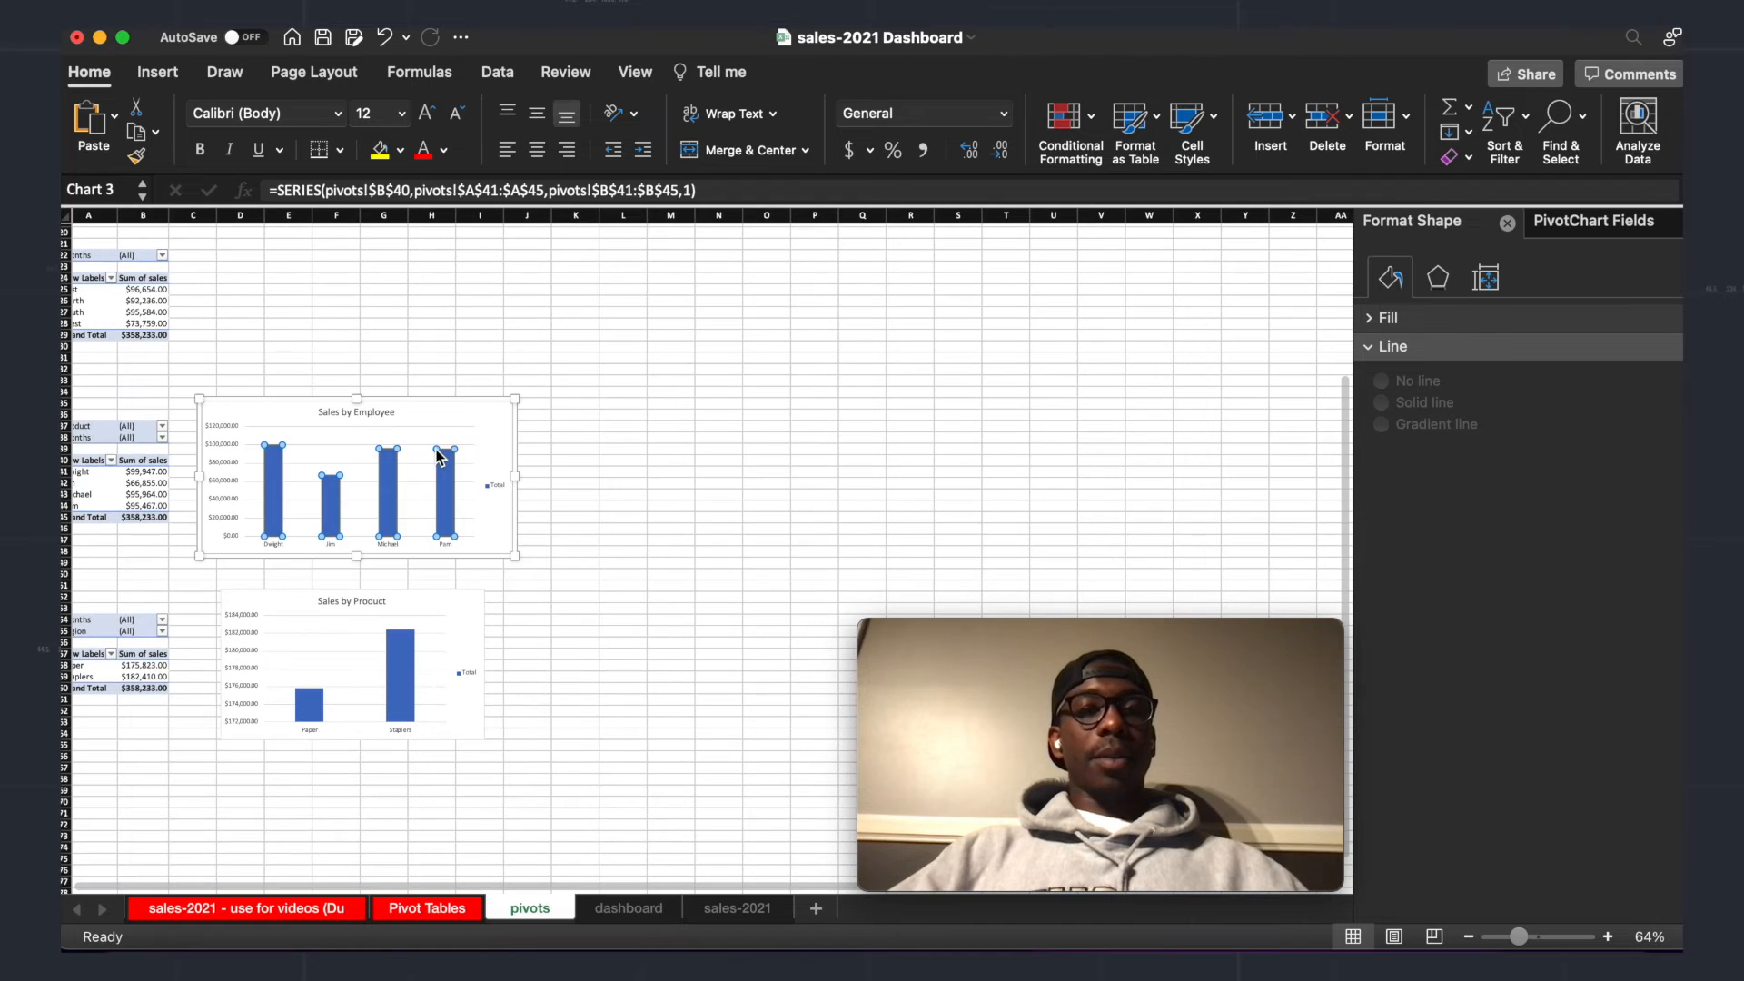
pyautogui.click(446, 400)
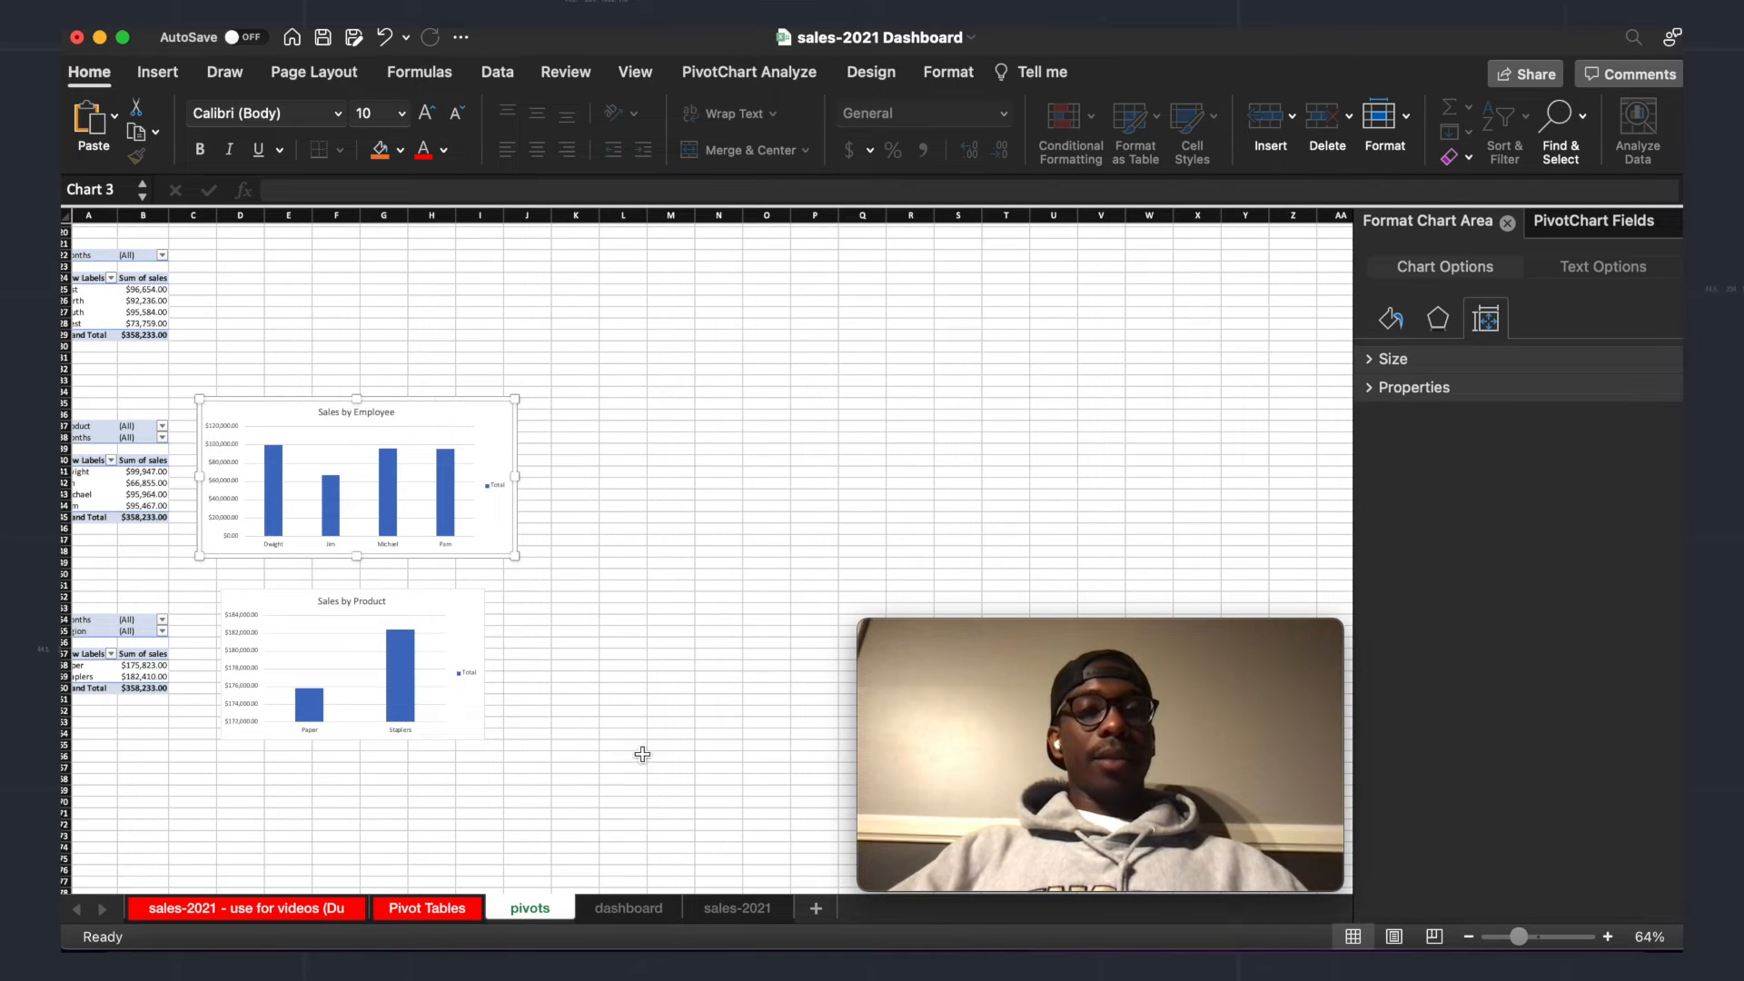
pyautogui.press('super+x')
pyautogui.click(629, 908)
pyautogui.click(277, 662)
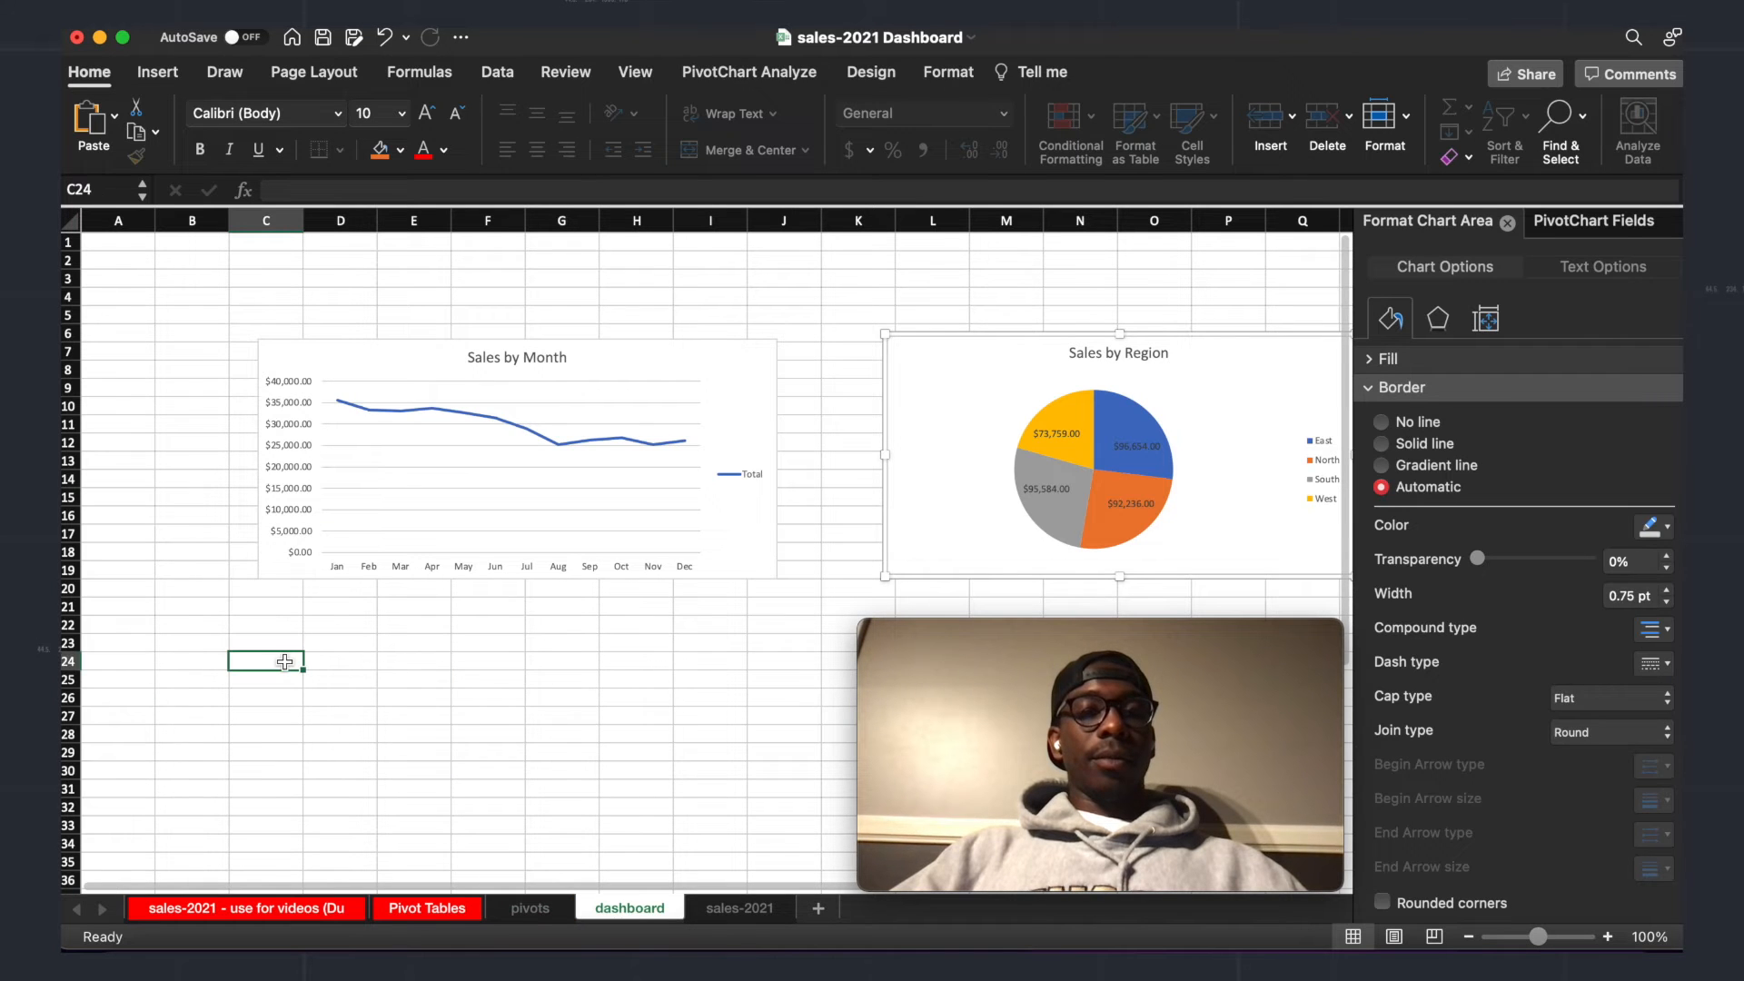
pyautogui.press('super+v')
# Step: Position the Sales by Employee chart with its upper edge at about row 22 and widen it to line up with Sales by Month
pyautogui.moveTo(570, 662); pyautogui.dragTo(608, 641)
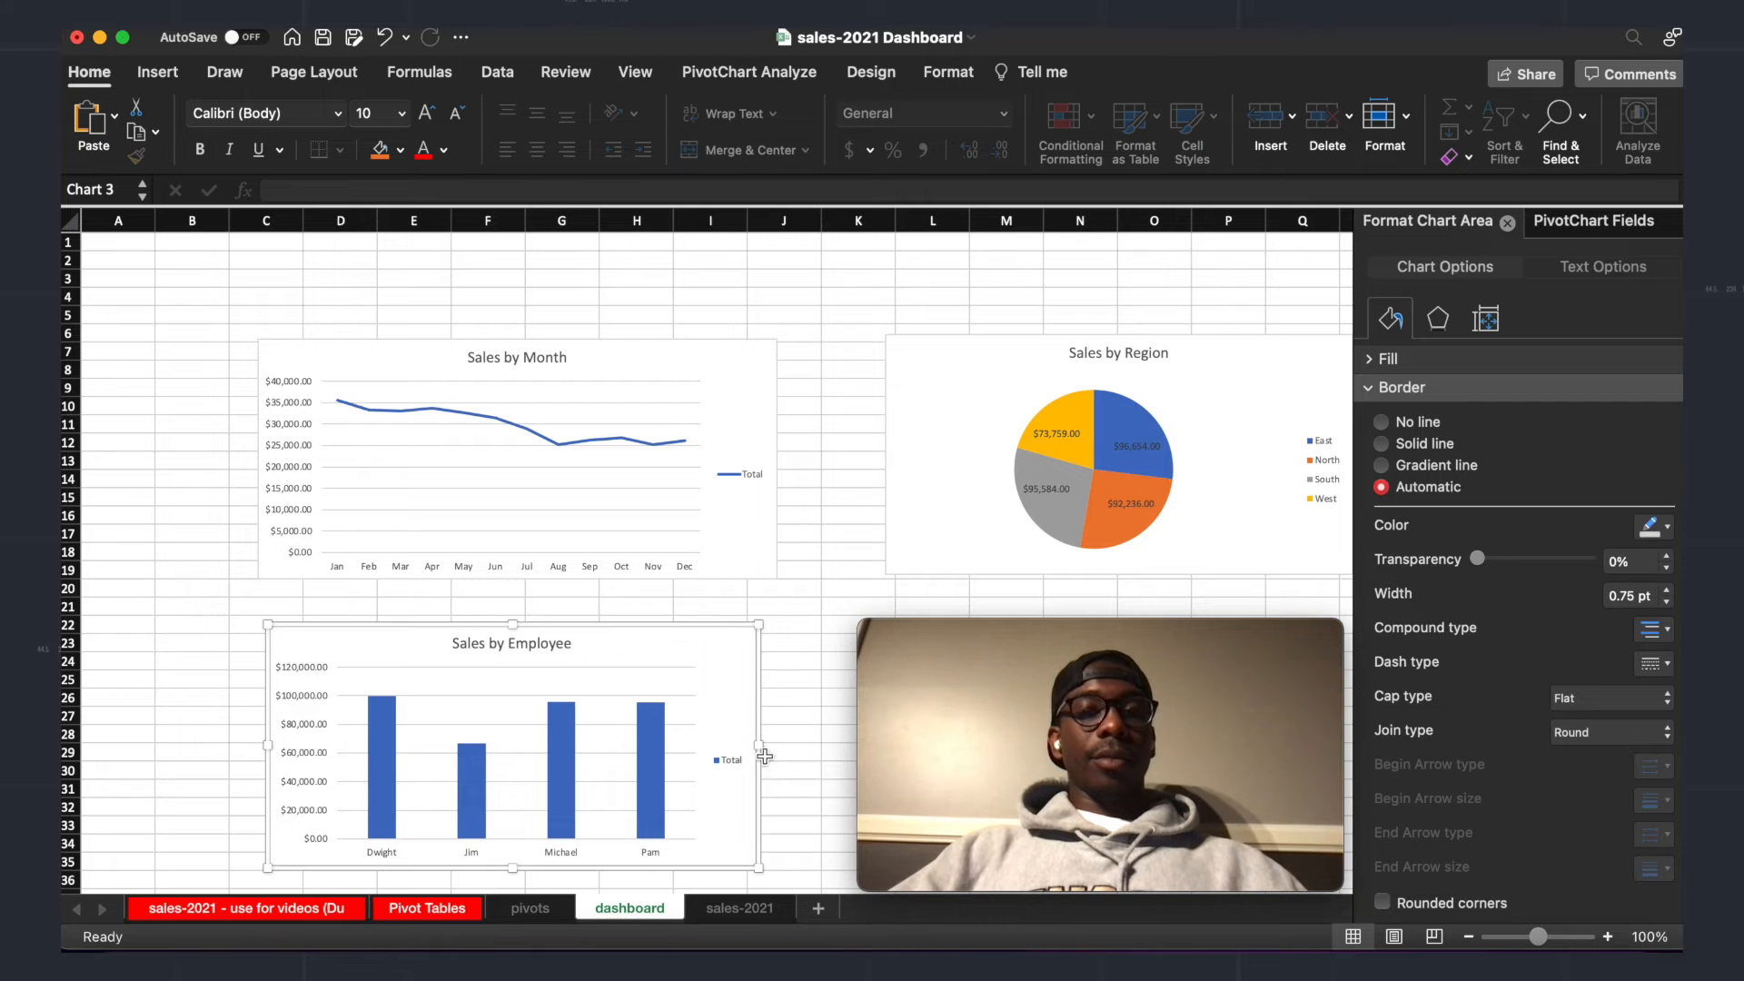
pyautogui.moveTo(764, 750); pyautogui.dragTo(775, 740)
pyautogui.click(797, 531)
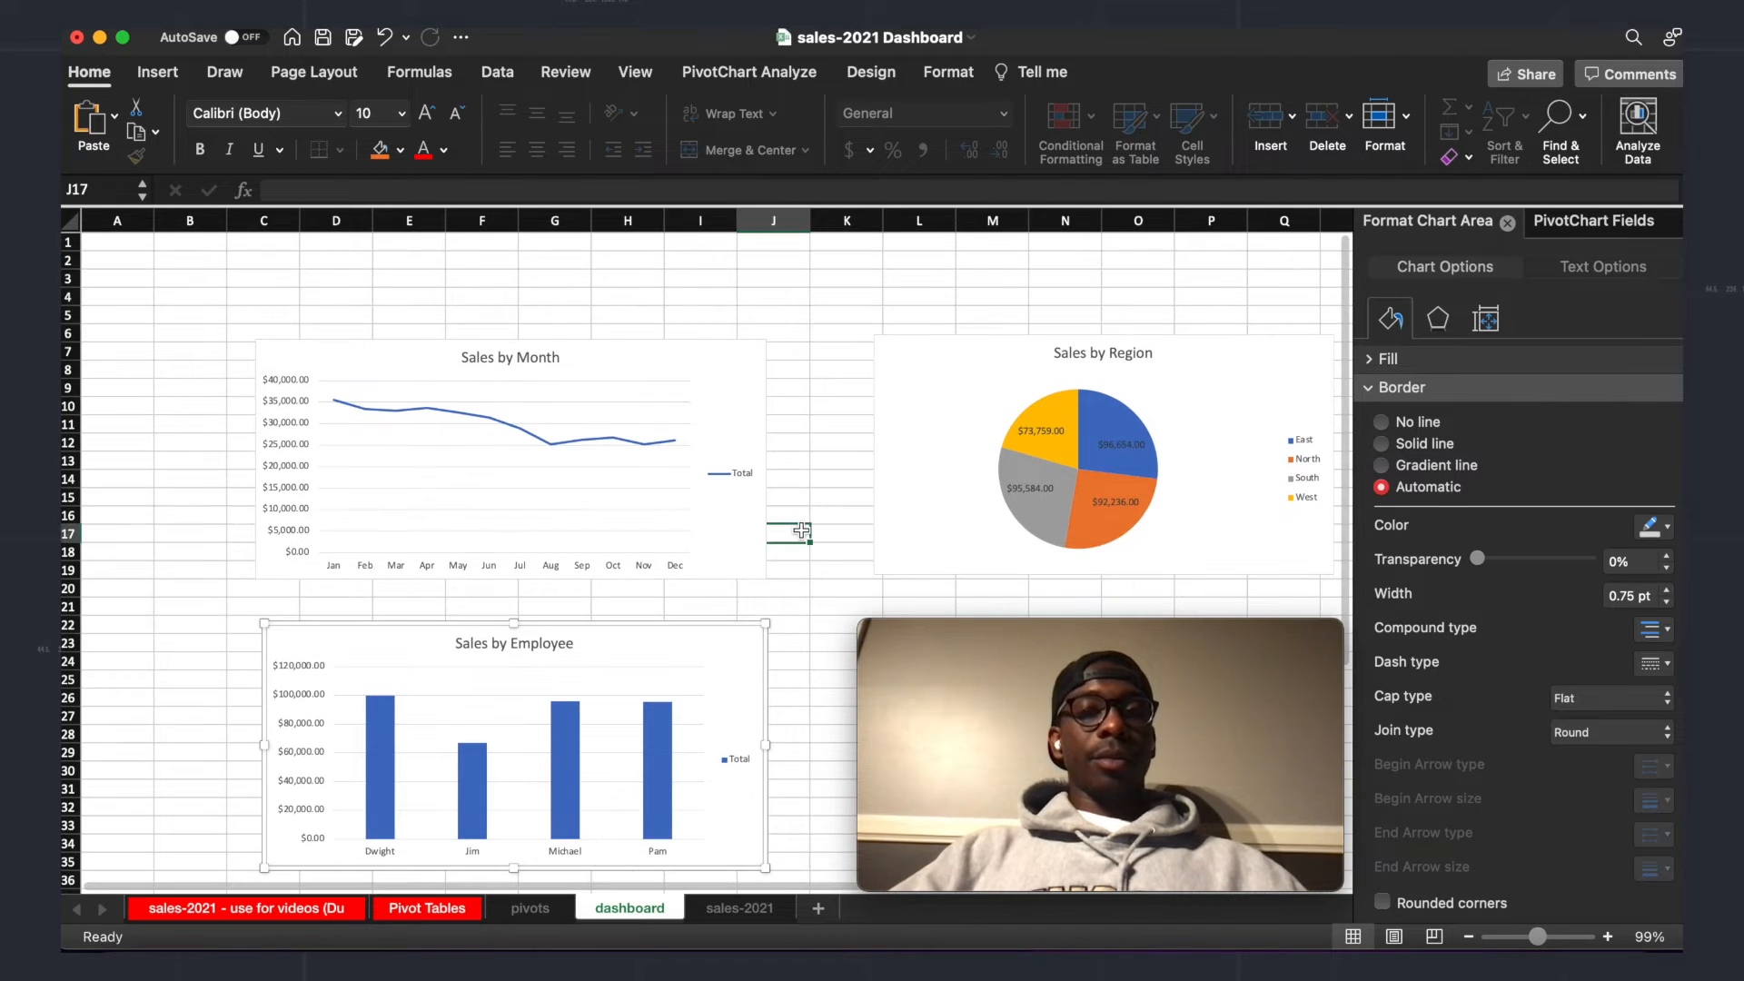
# Step: Move the Sales by Product column chart from the pivots sheet to the dashboard sheet, below Sales by Region
pyautogui.scroll(-5, 829, 488)
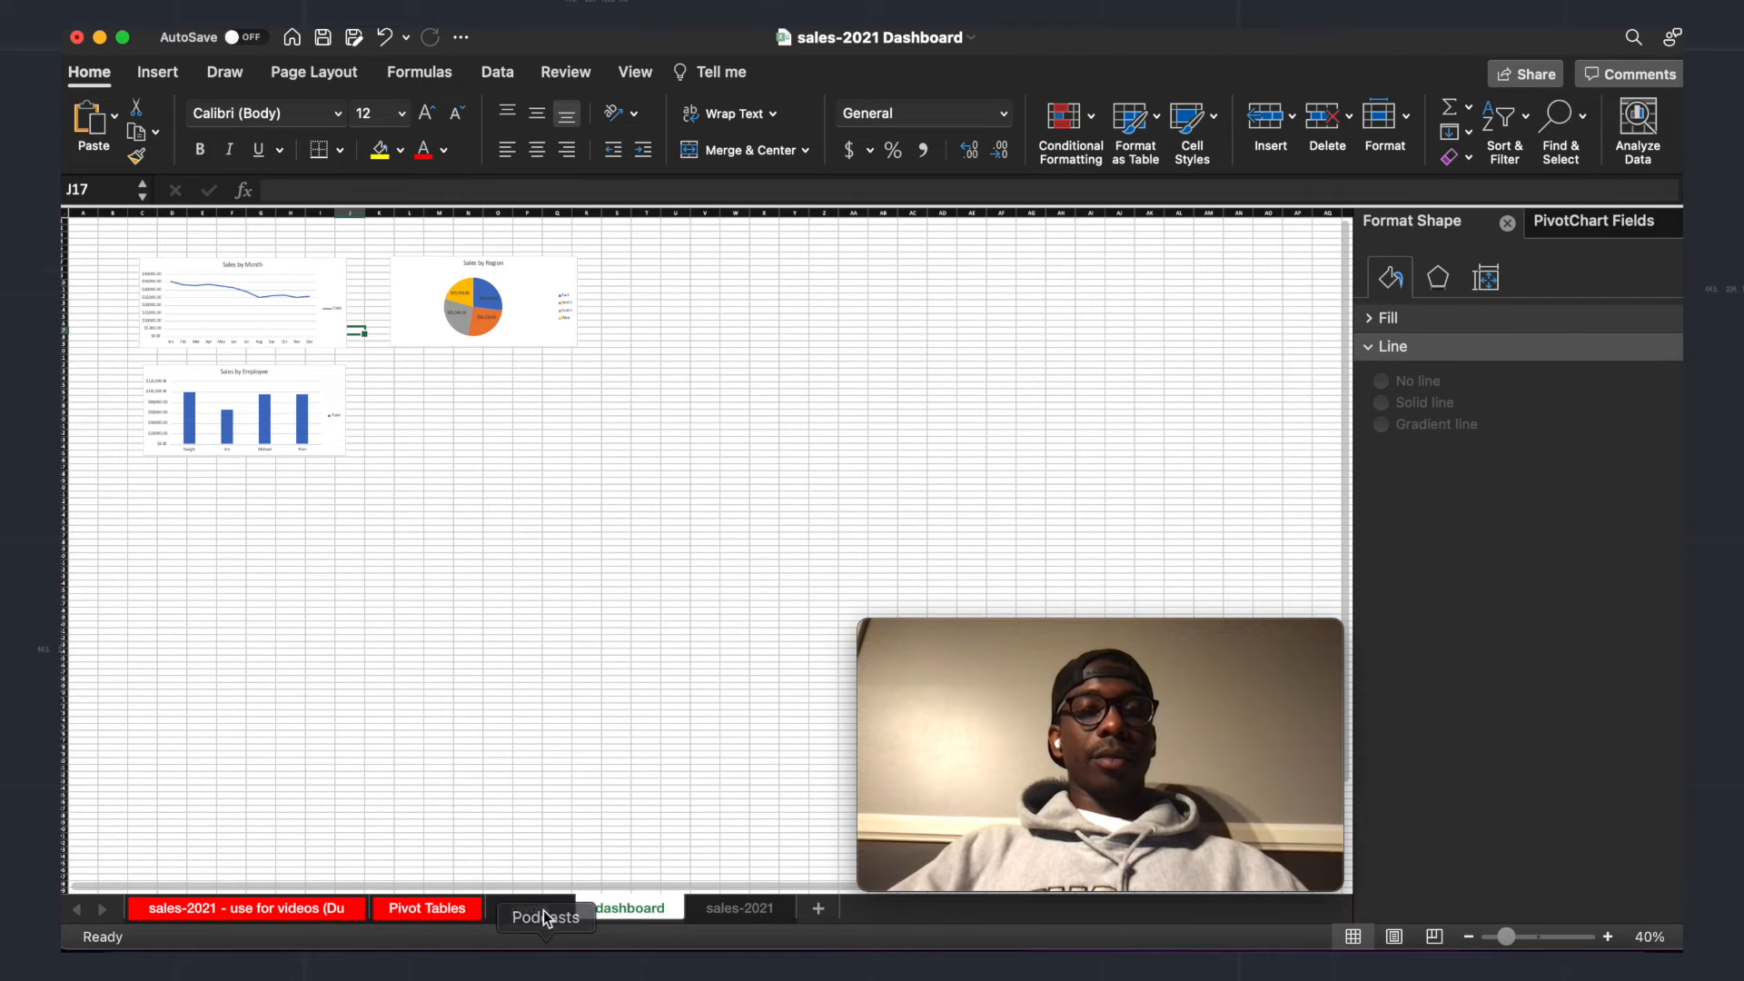
pyautogui.click(530, 912)
pyautogui.click(438, 619)
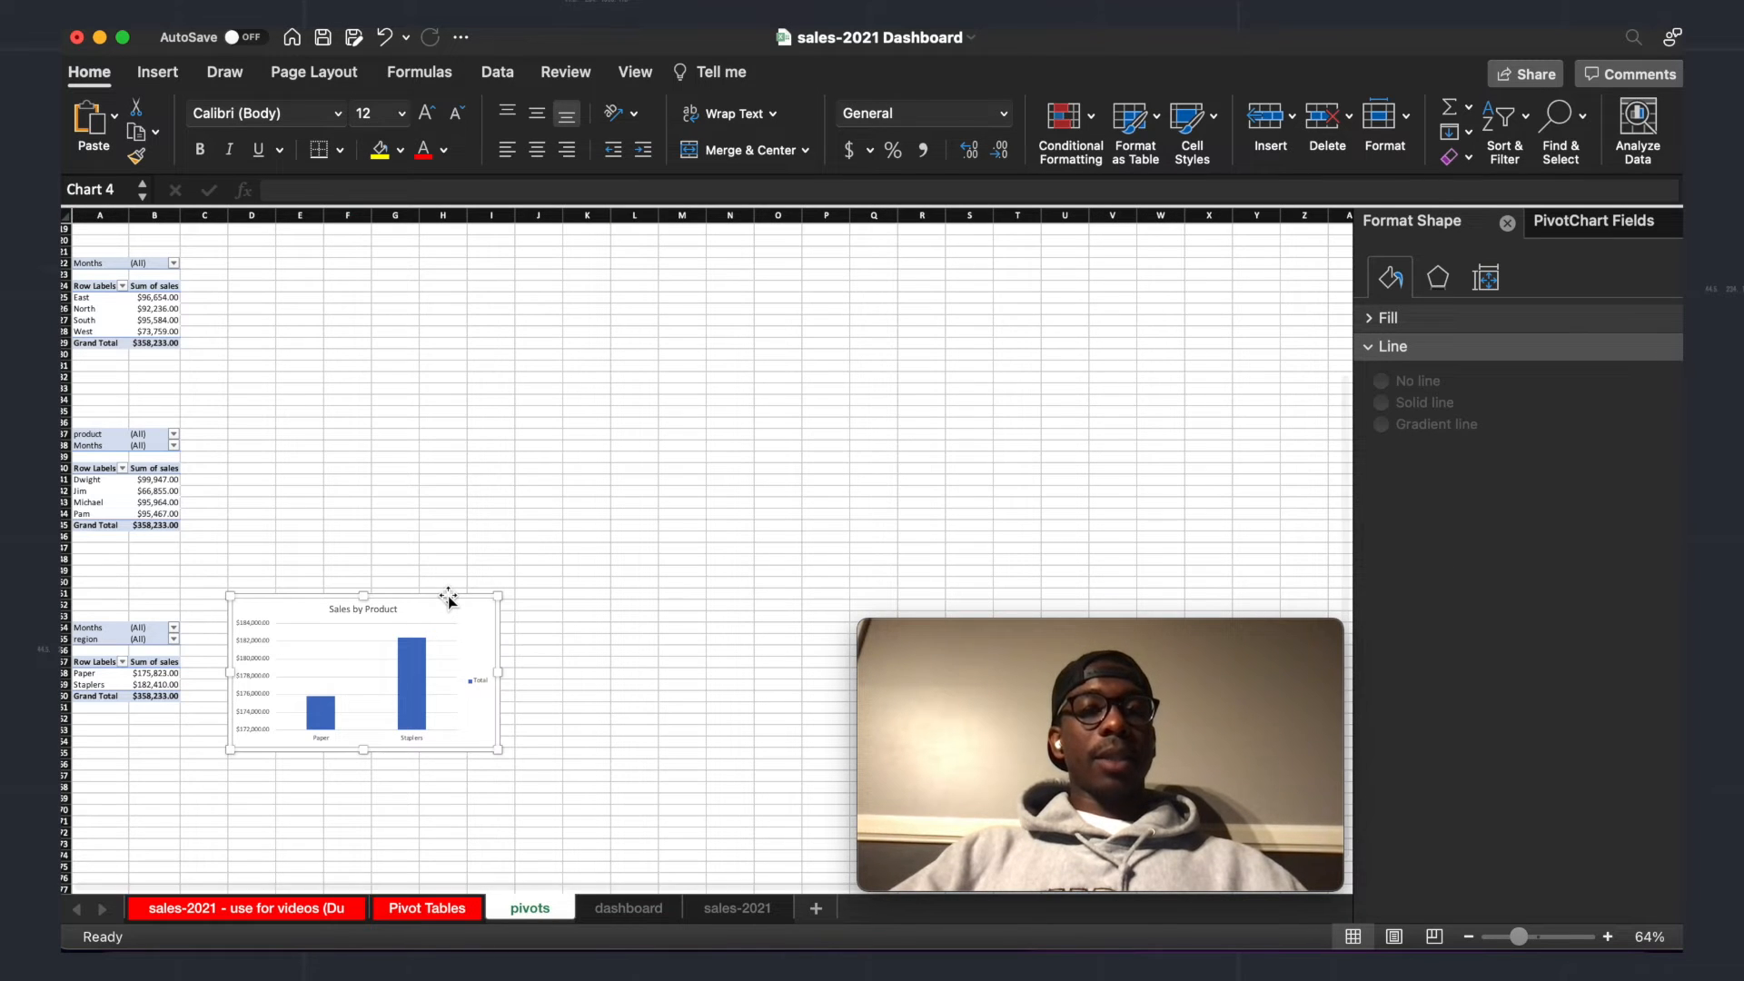
pyautogui.click(628, 910)
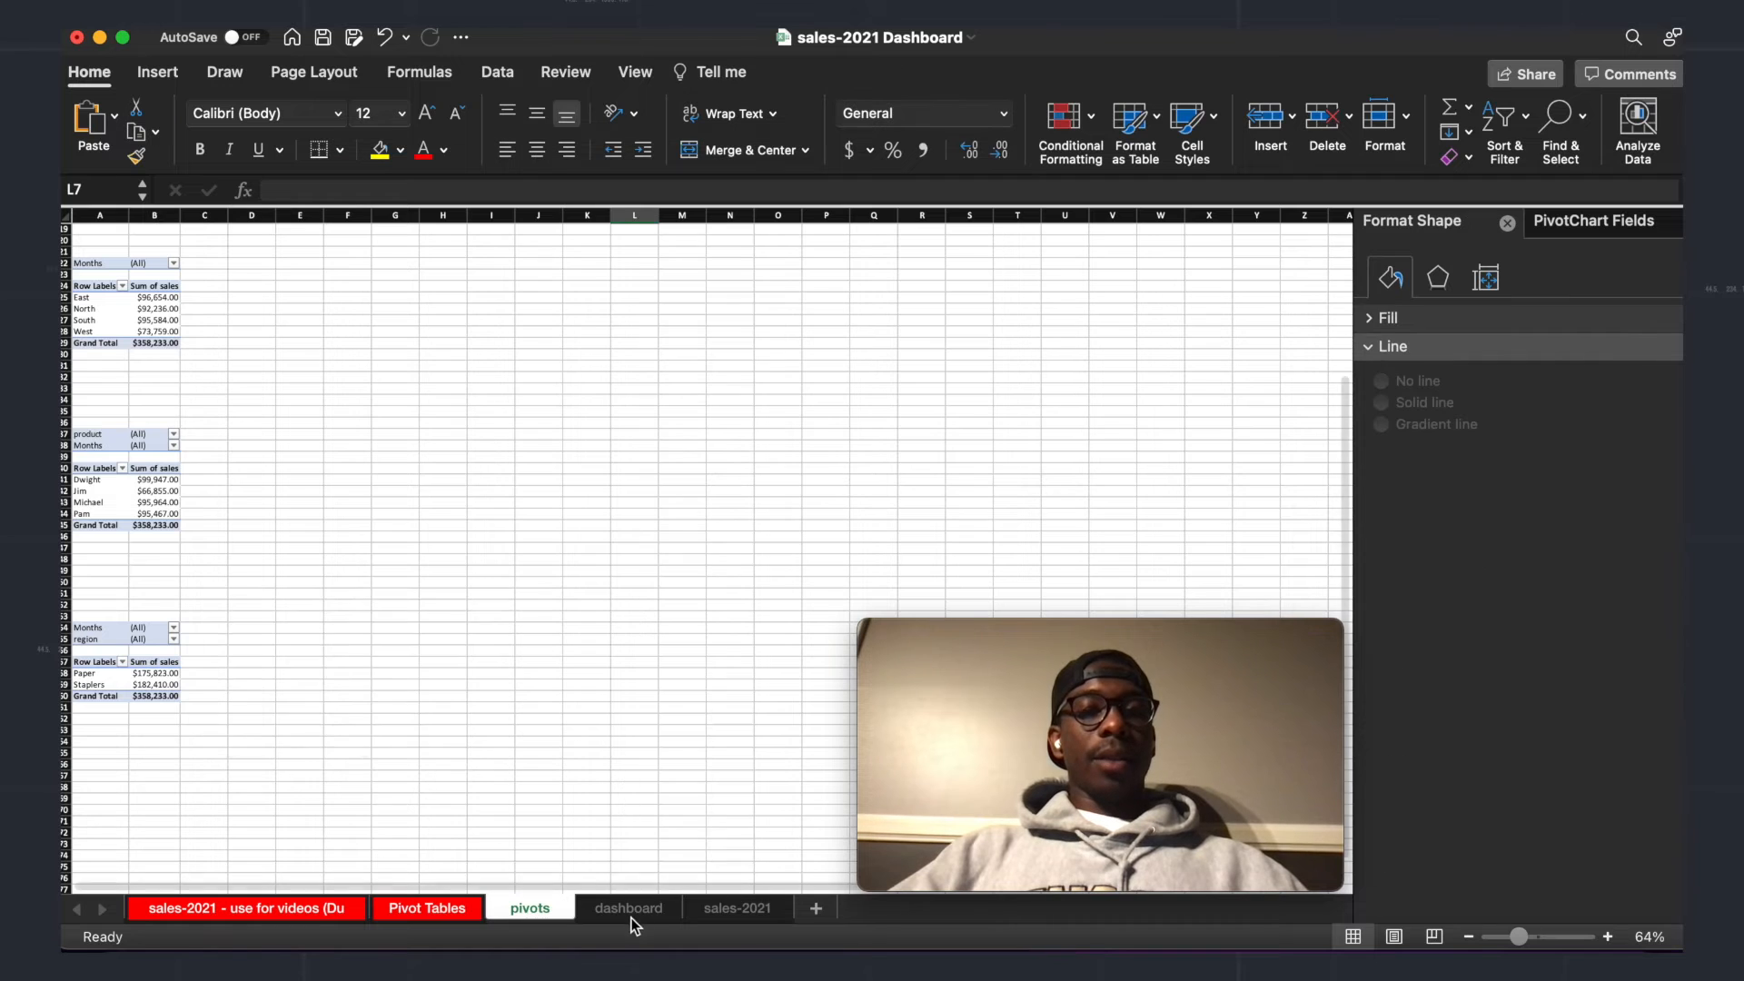
pyautogui.click(410, 371)
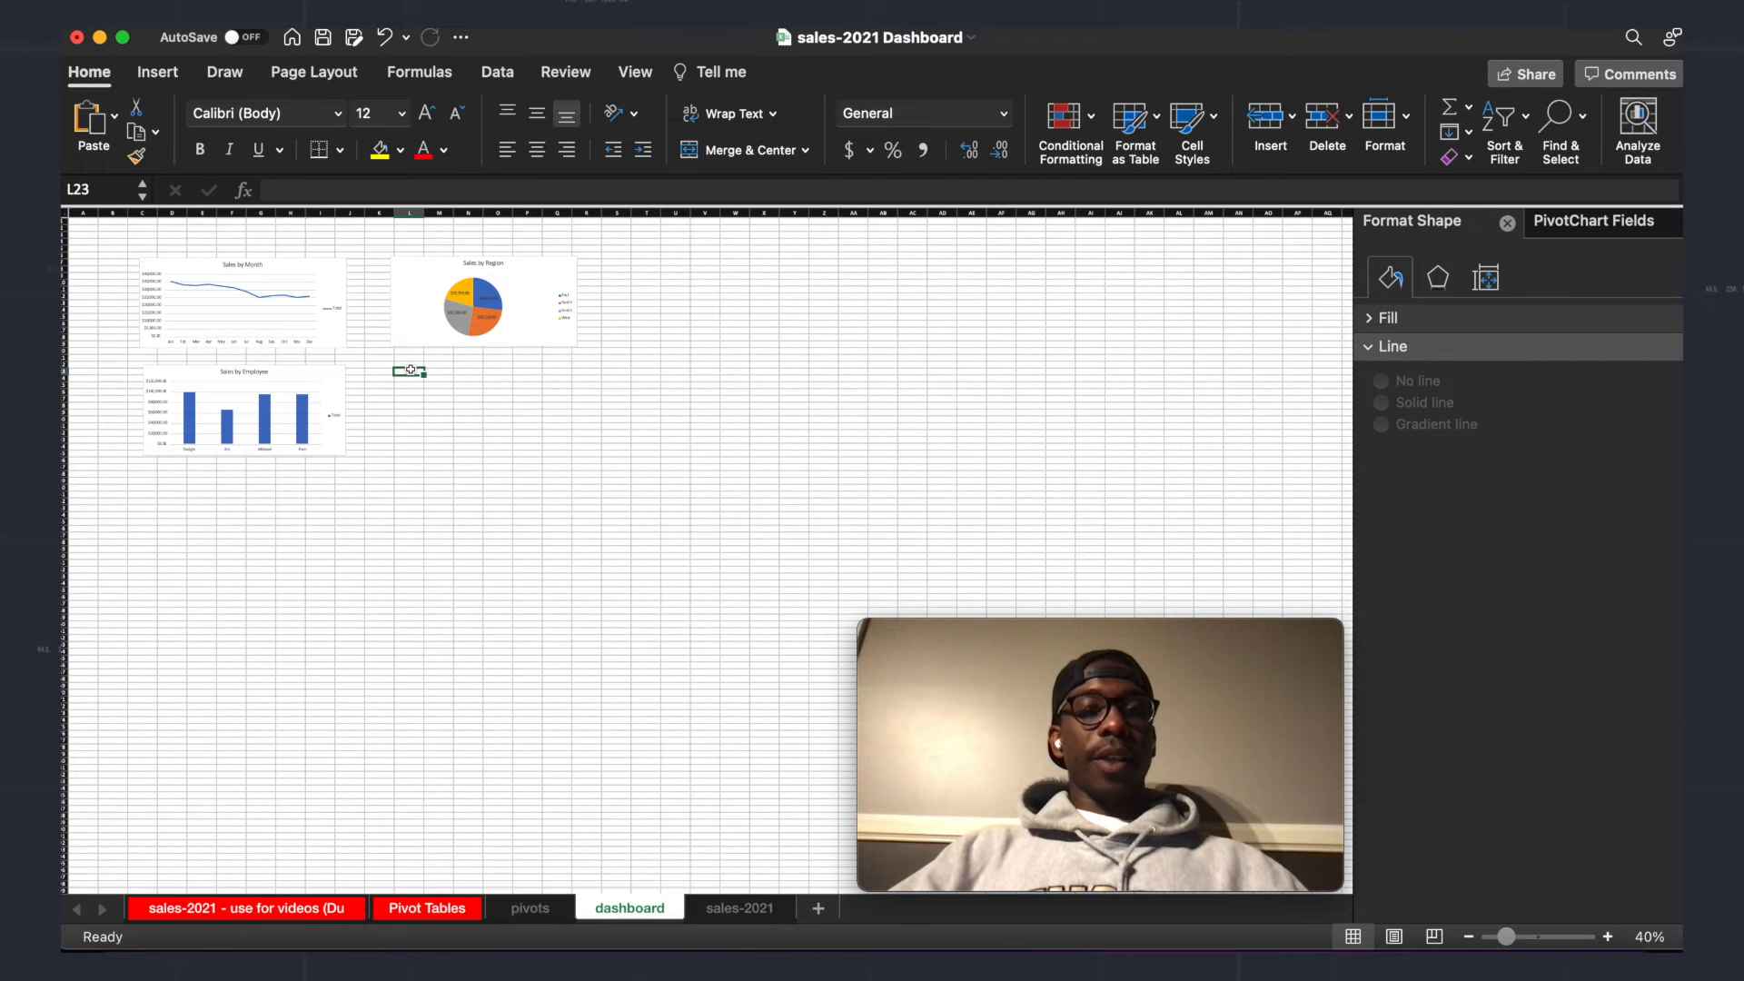
pyautogui.click(414, 387)
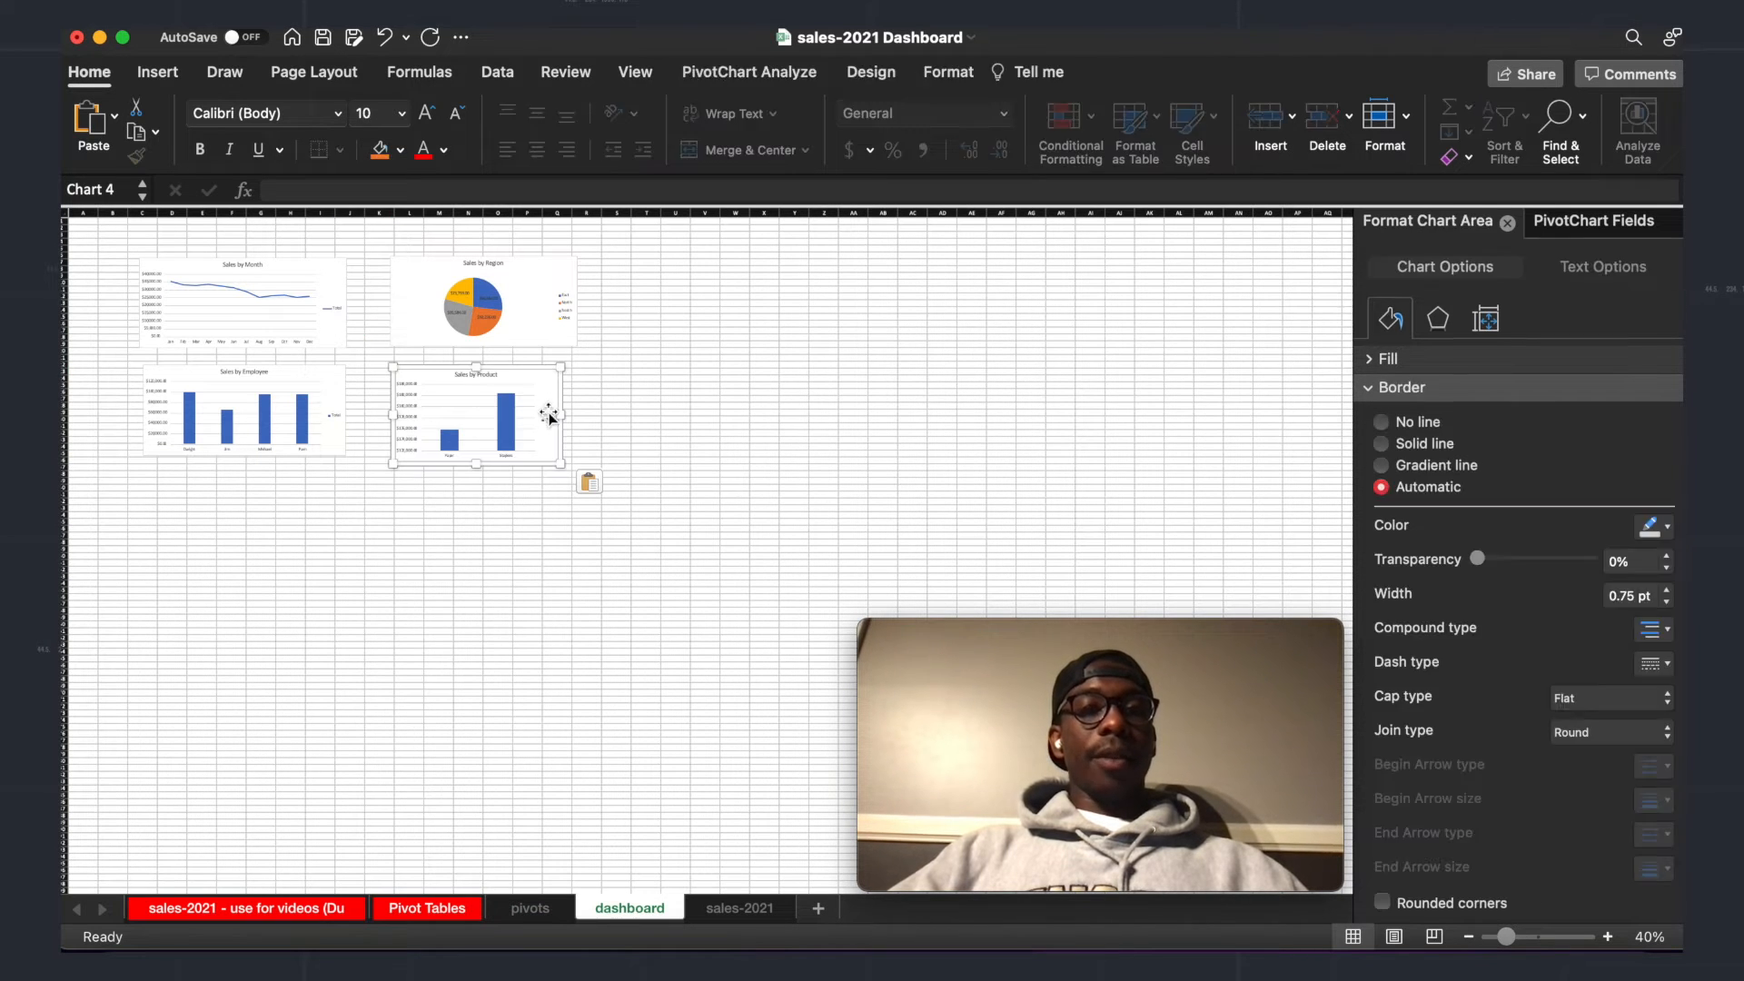
# Step: Widen the Sales by Product chart to roughly the width of the chart beside it and align it under Sales by Region
pyautogui.moveTo(561, 414); pyautogui.dragTo(582, 415)
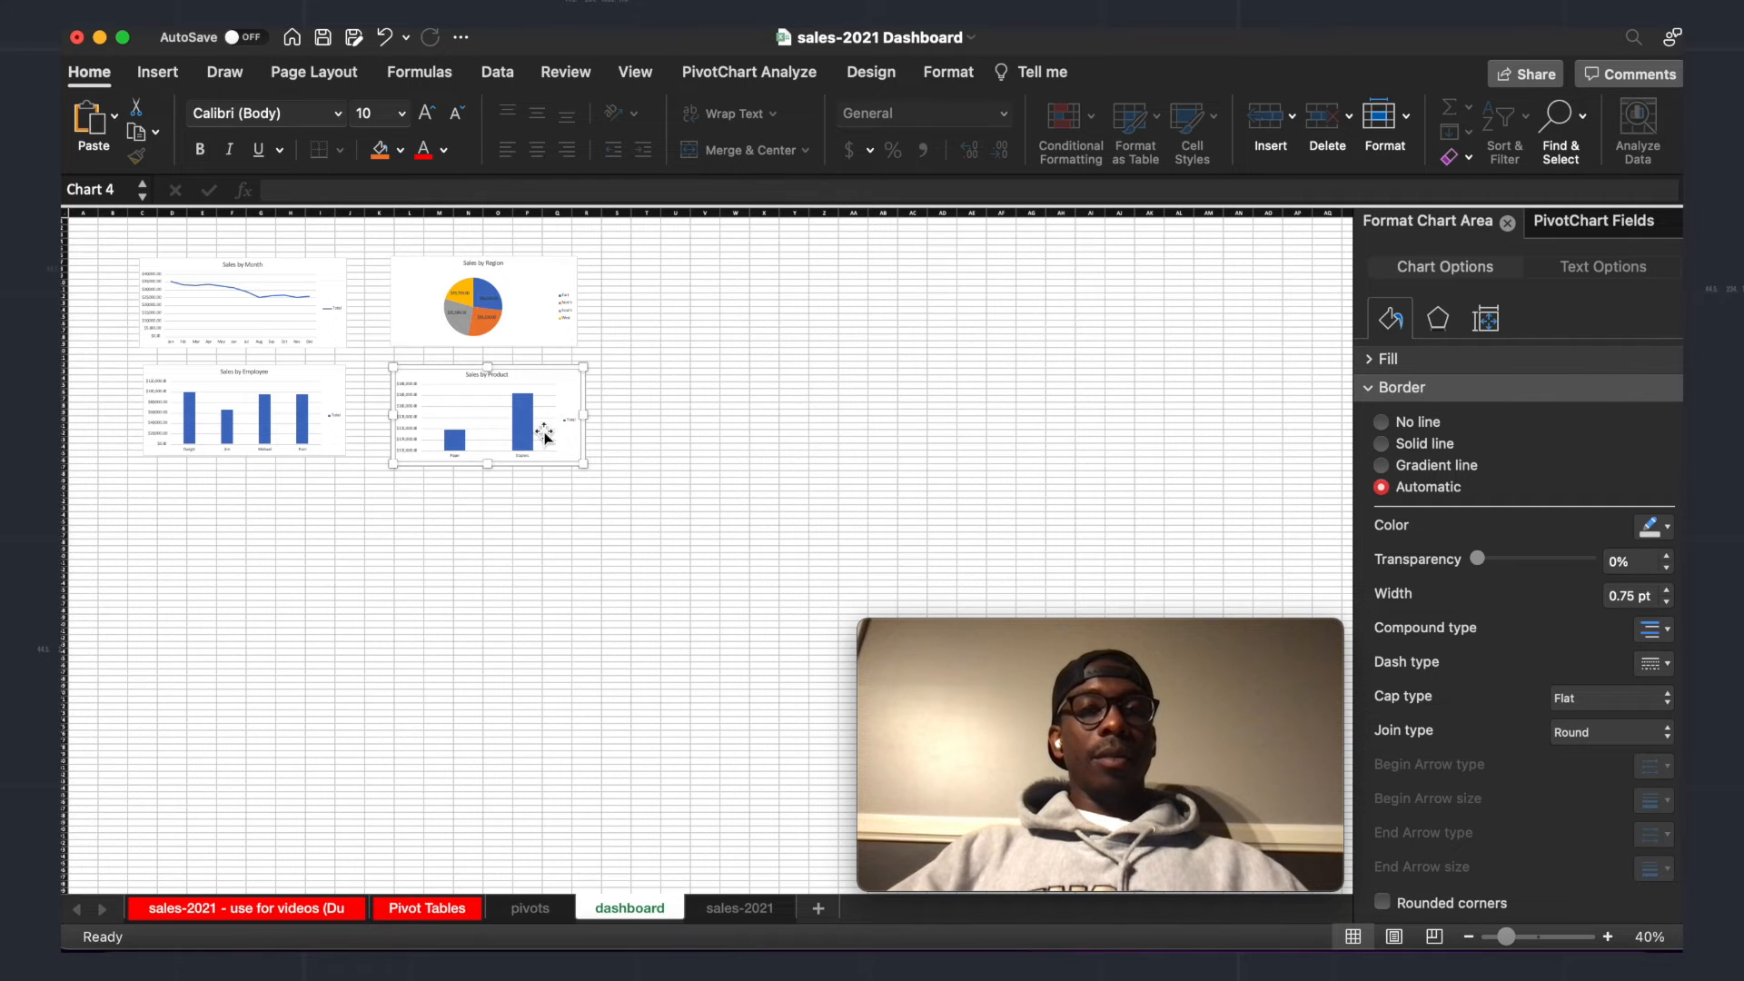
pyautogui.moveTo(516, 367); pyautogui.dragTo(512, 364)
pyautogui.click(505, 501)
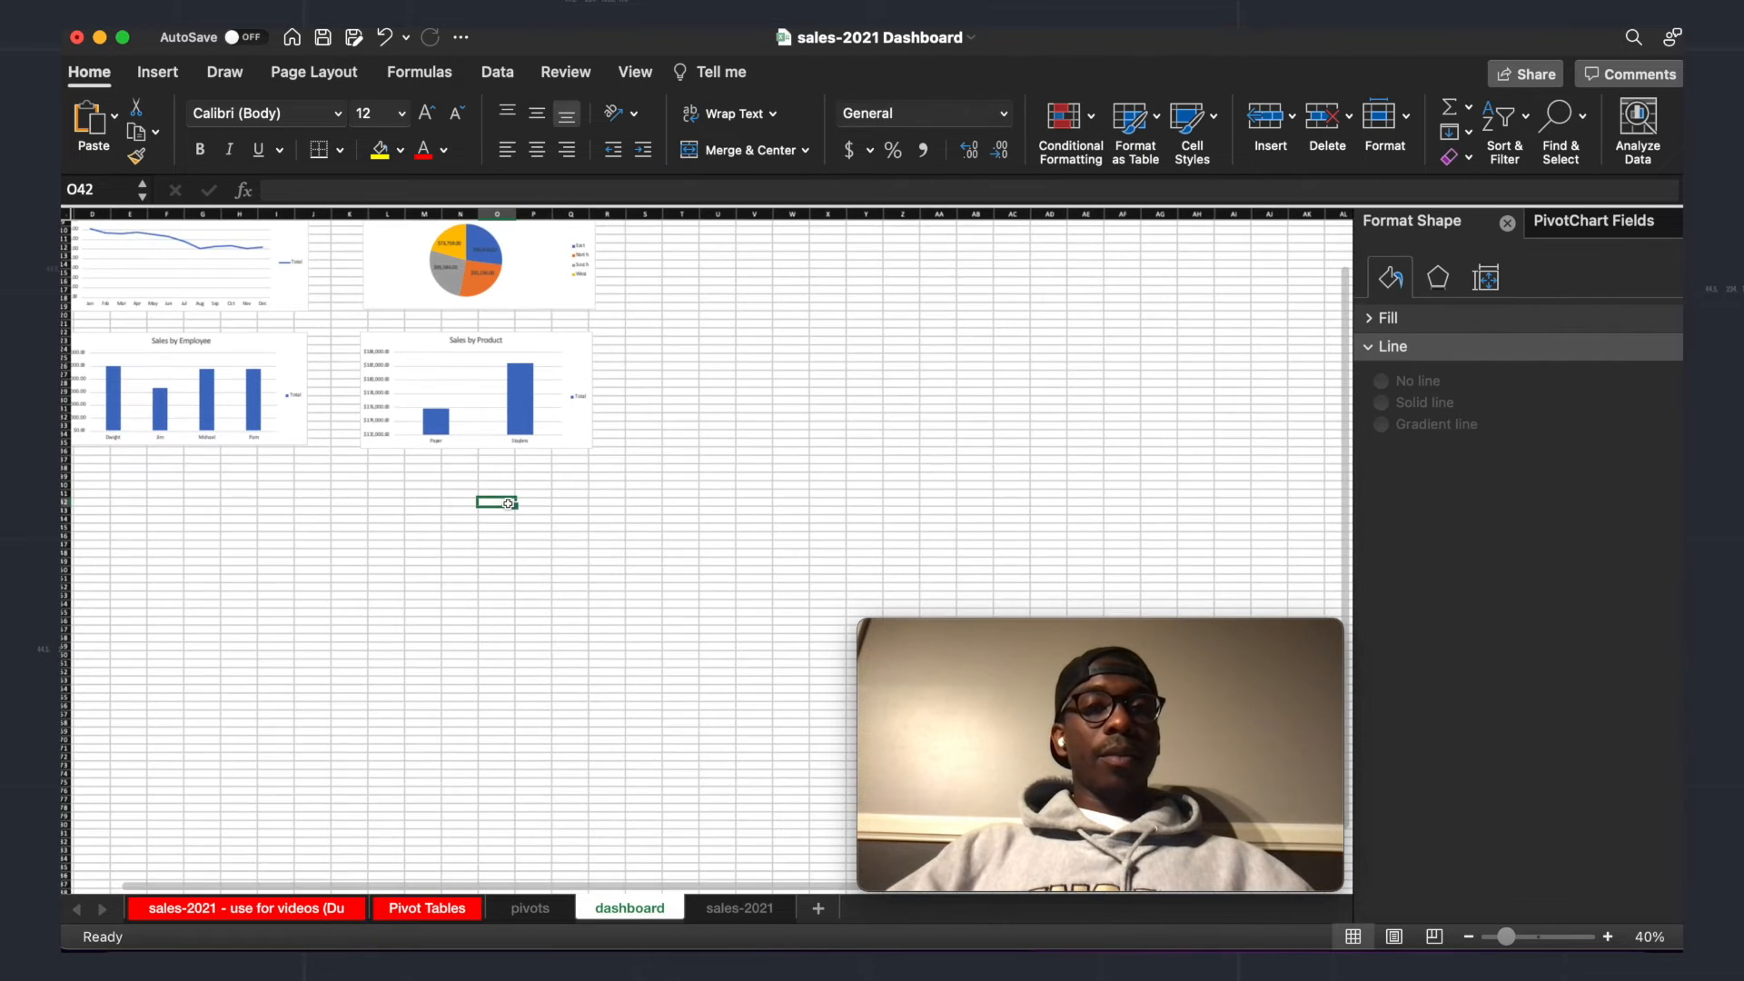
pyautogui.scroll(2, 556, 553)
pyautogui.click(684, 467)
pyautogui.moveTo(696, 476); pyautogui.dragTo(713, 476)
pyautogui.click(518, 606)
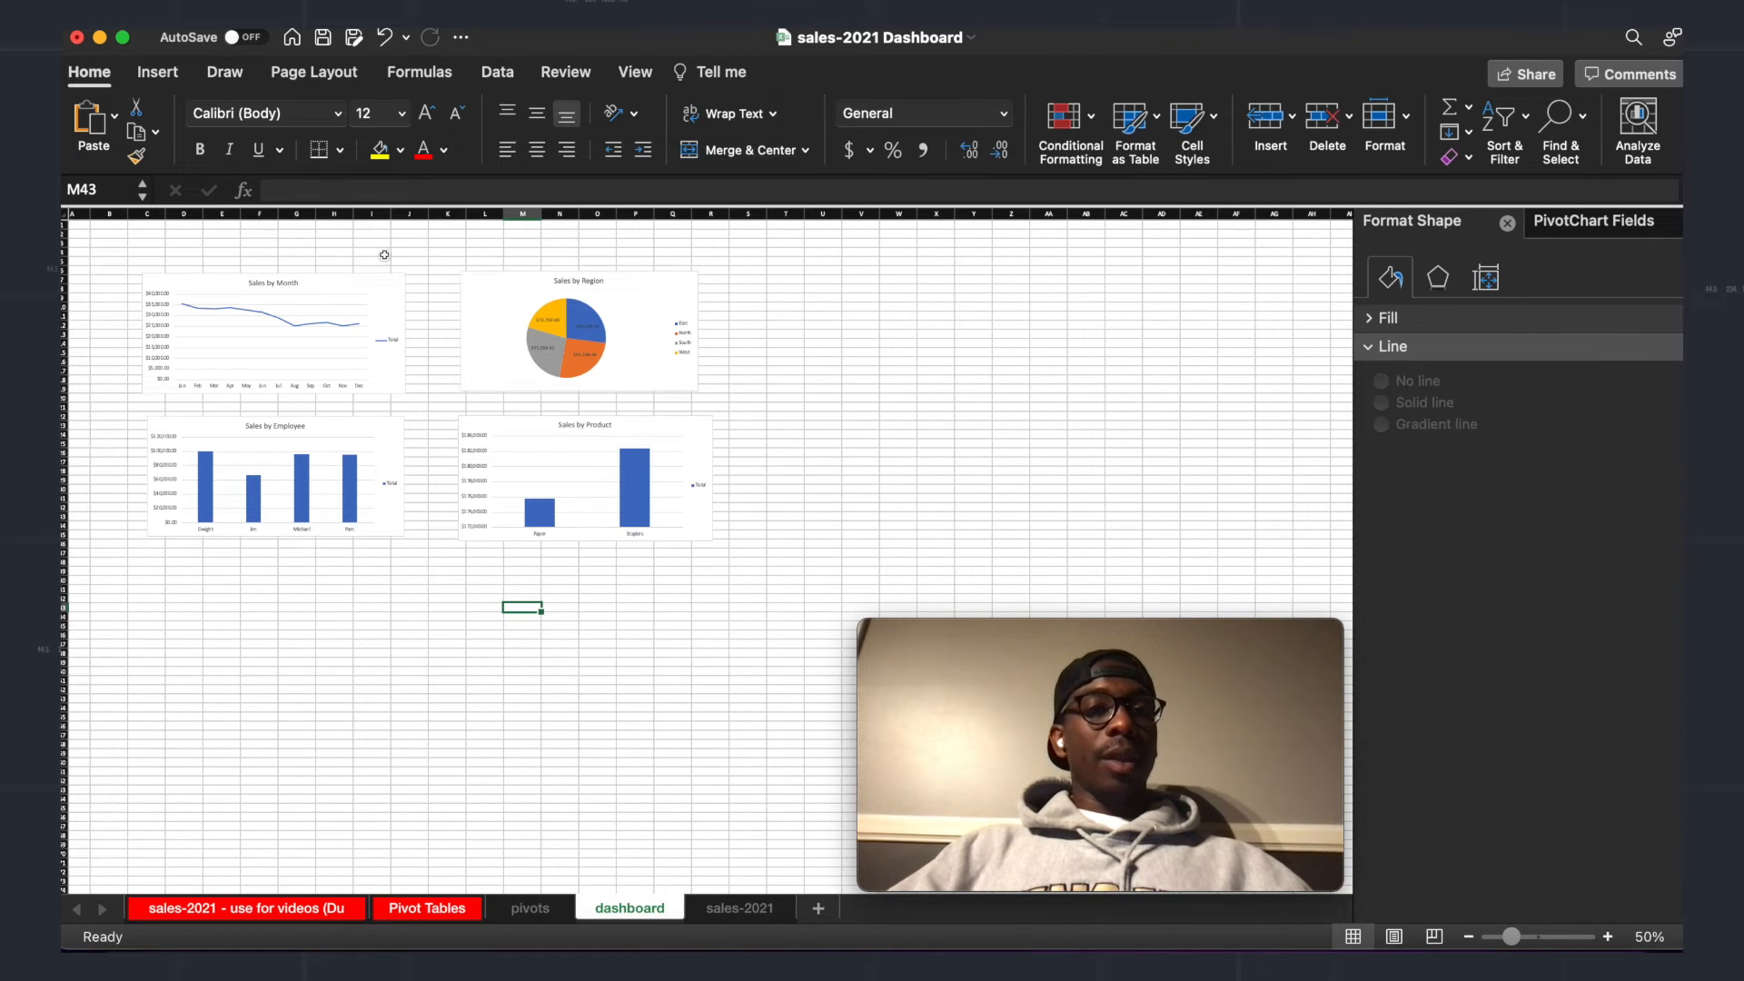
pyautogui.click(856, 318)
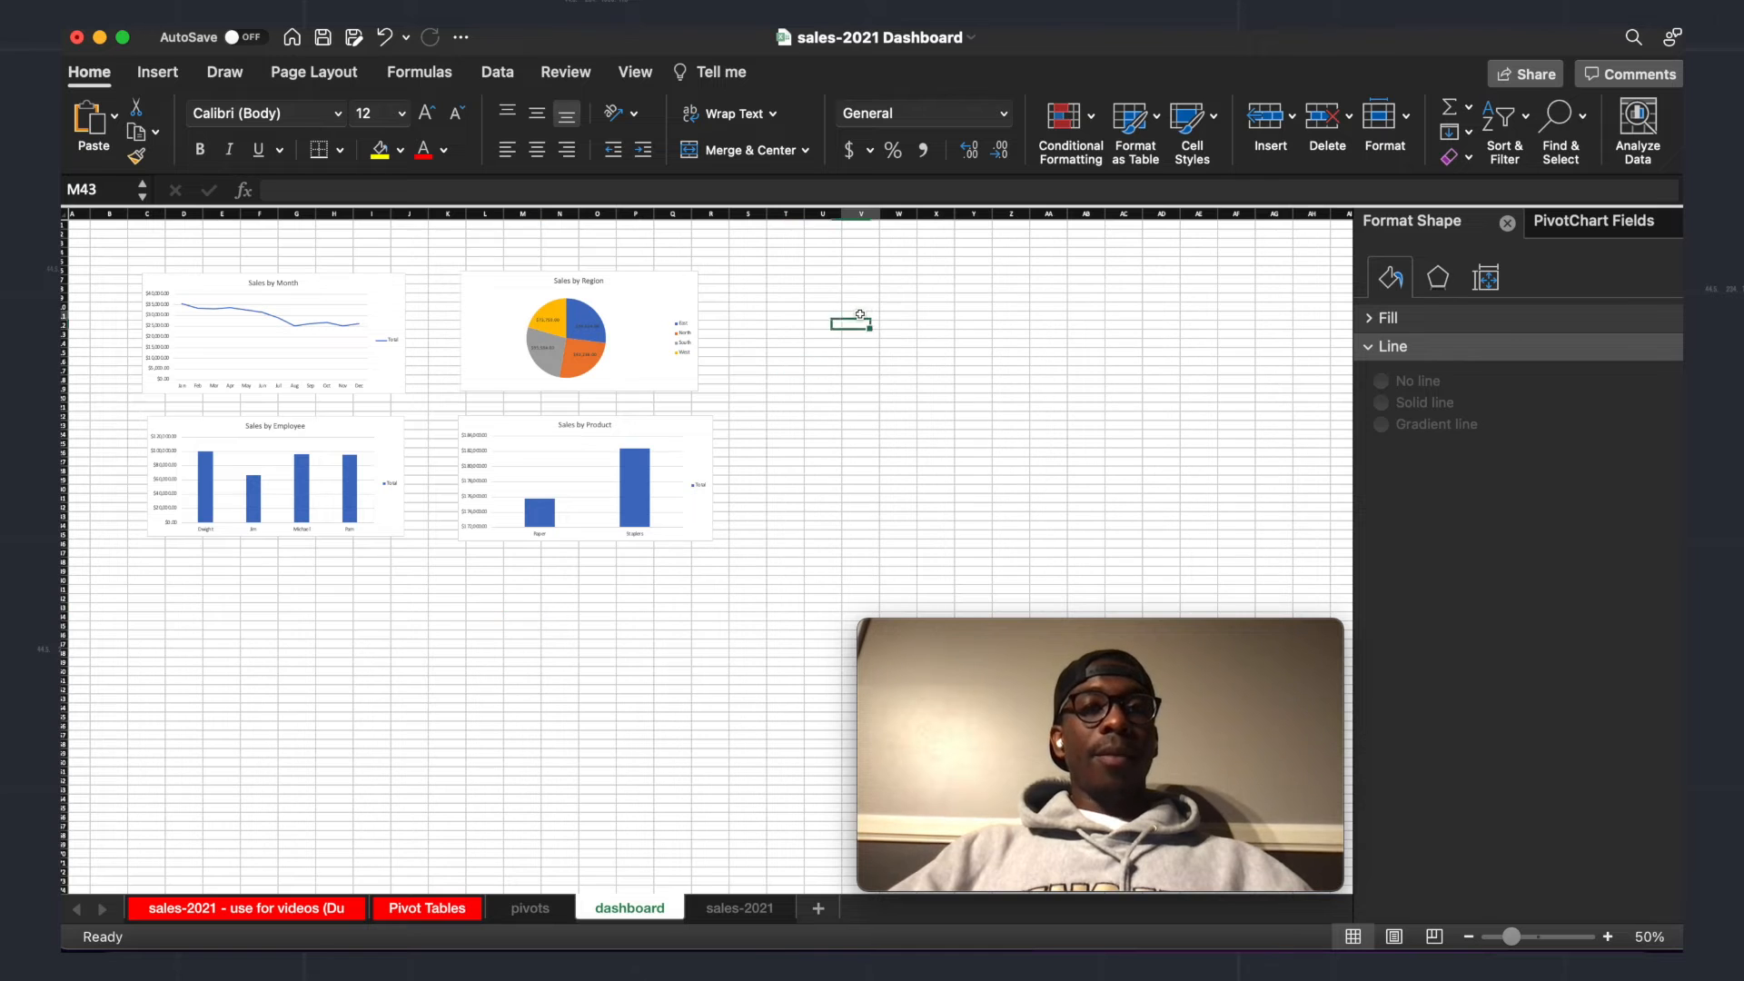
# Step: Start inserting slicers for the Sales by Month chart and select the sales_date, region, product, sales_person_name and Months fields
pyautogui.click(364, 291)
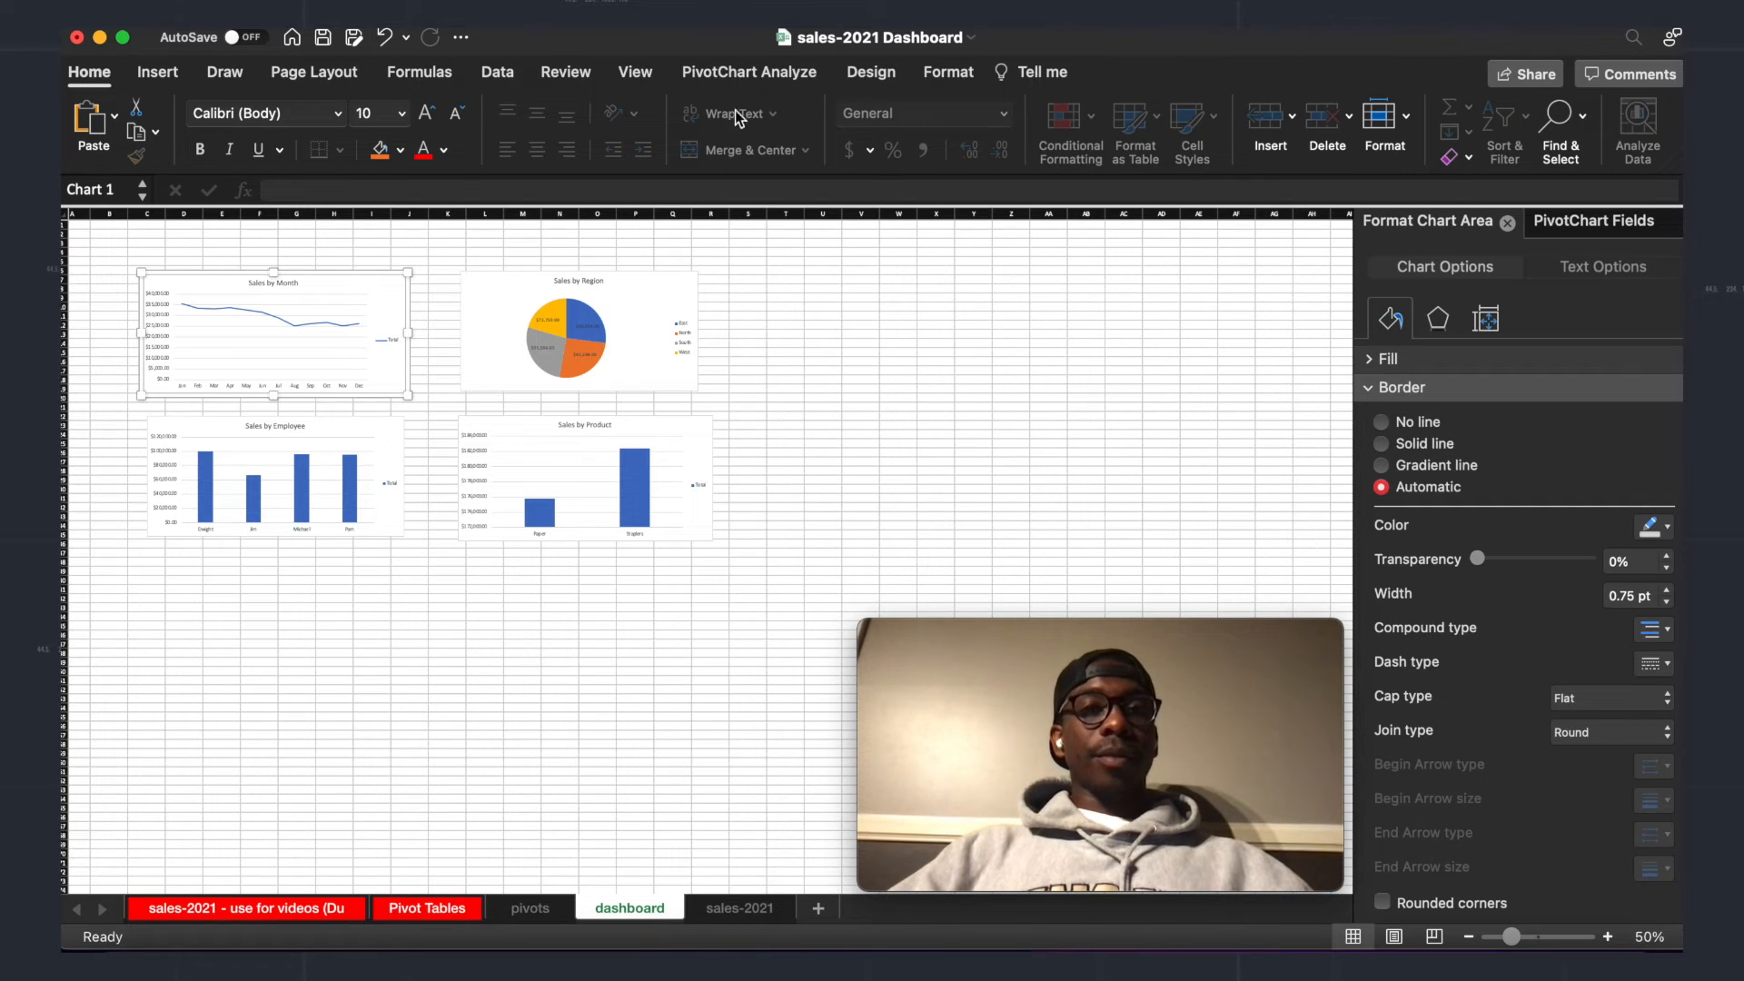
pyautogui.click(727, 71)
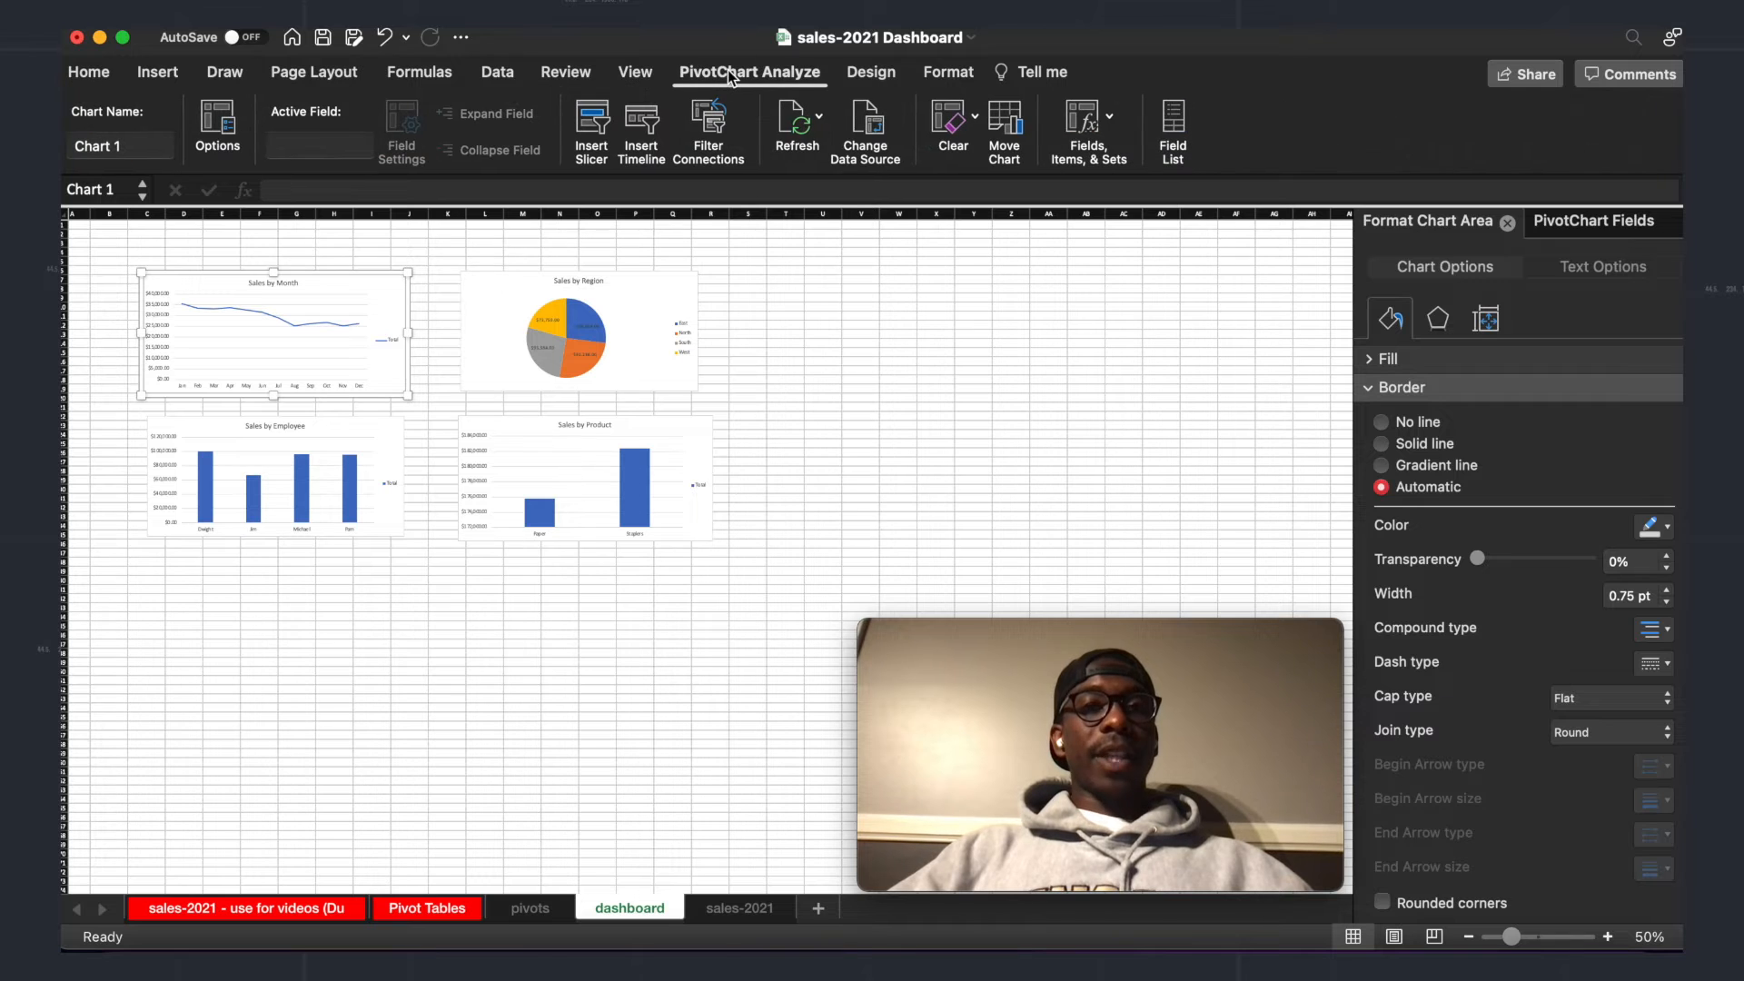
pyautogui.click(593, 127)
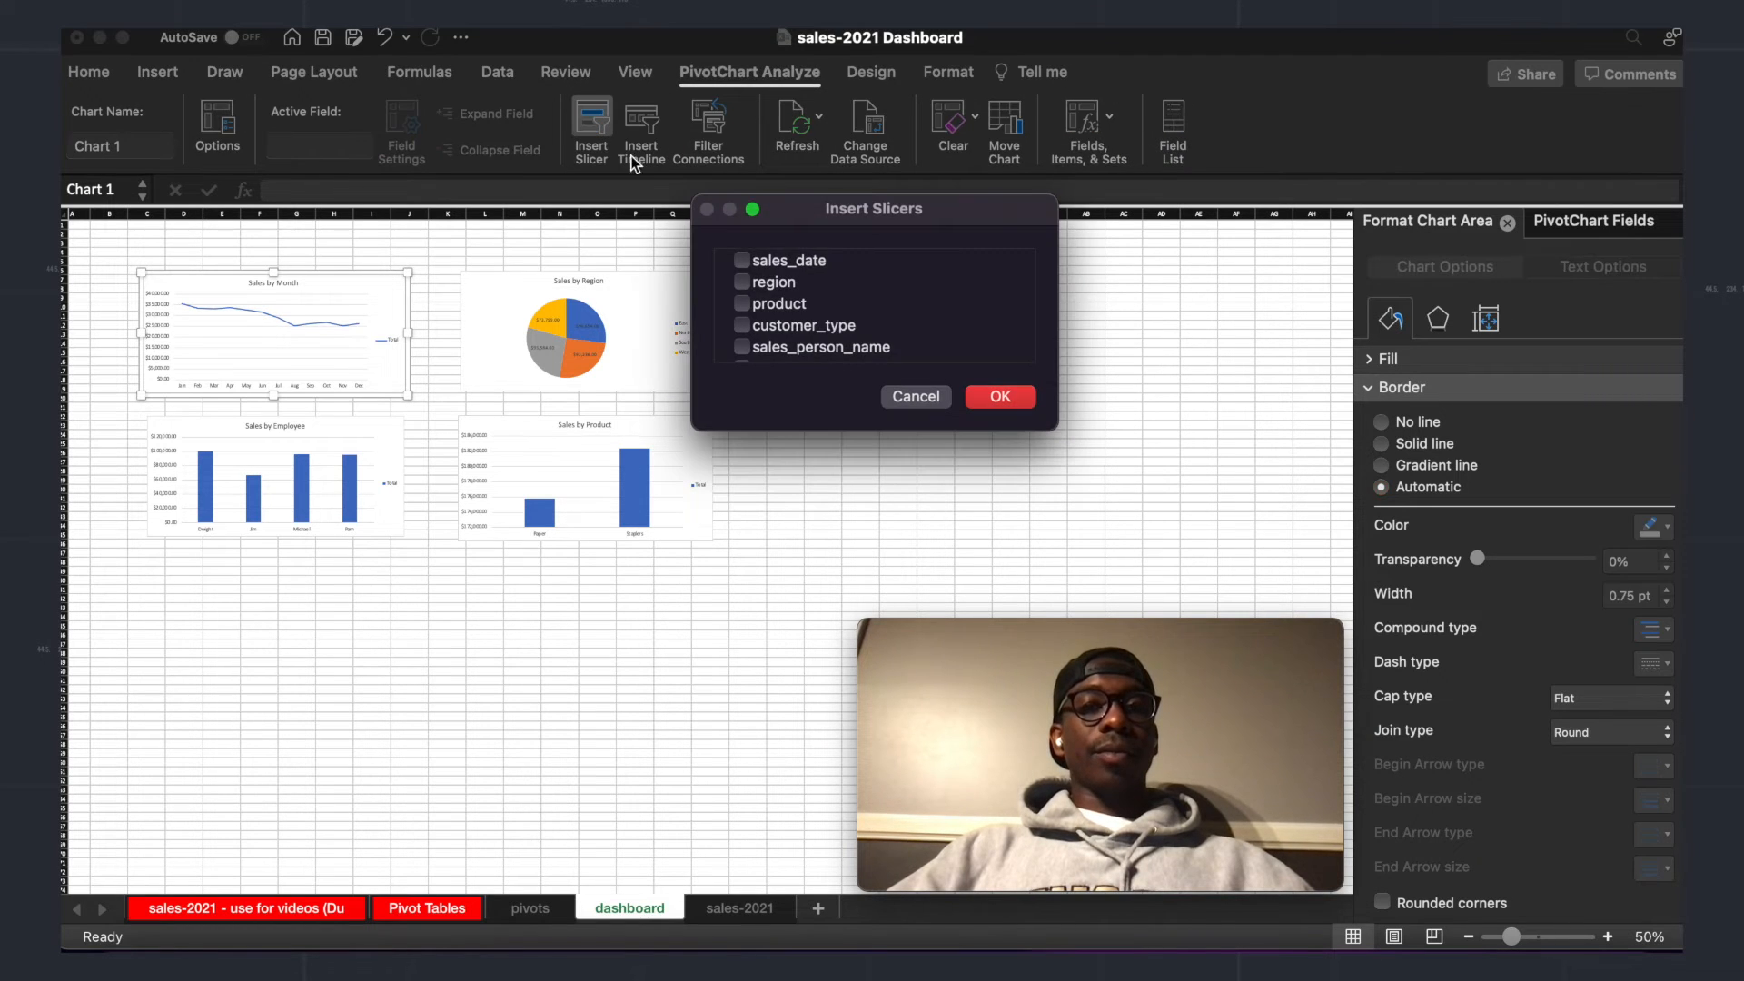
pyautogui.scroll(-2, 848, 309)
pyautogui.scroll(3, 848, 306)
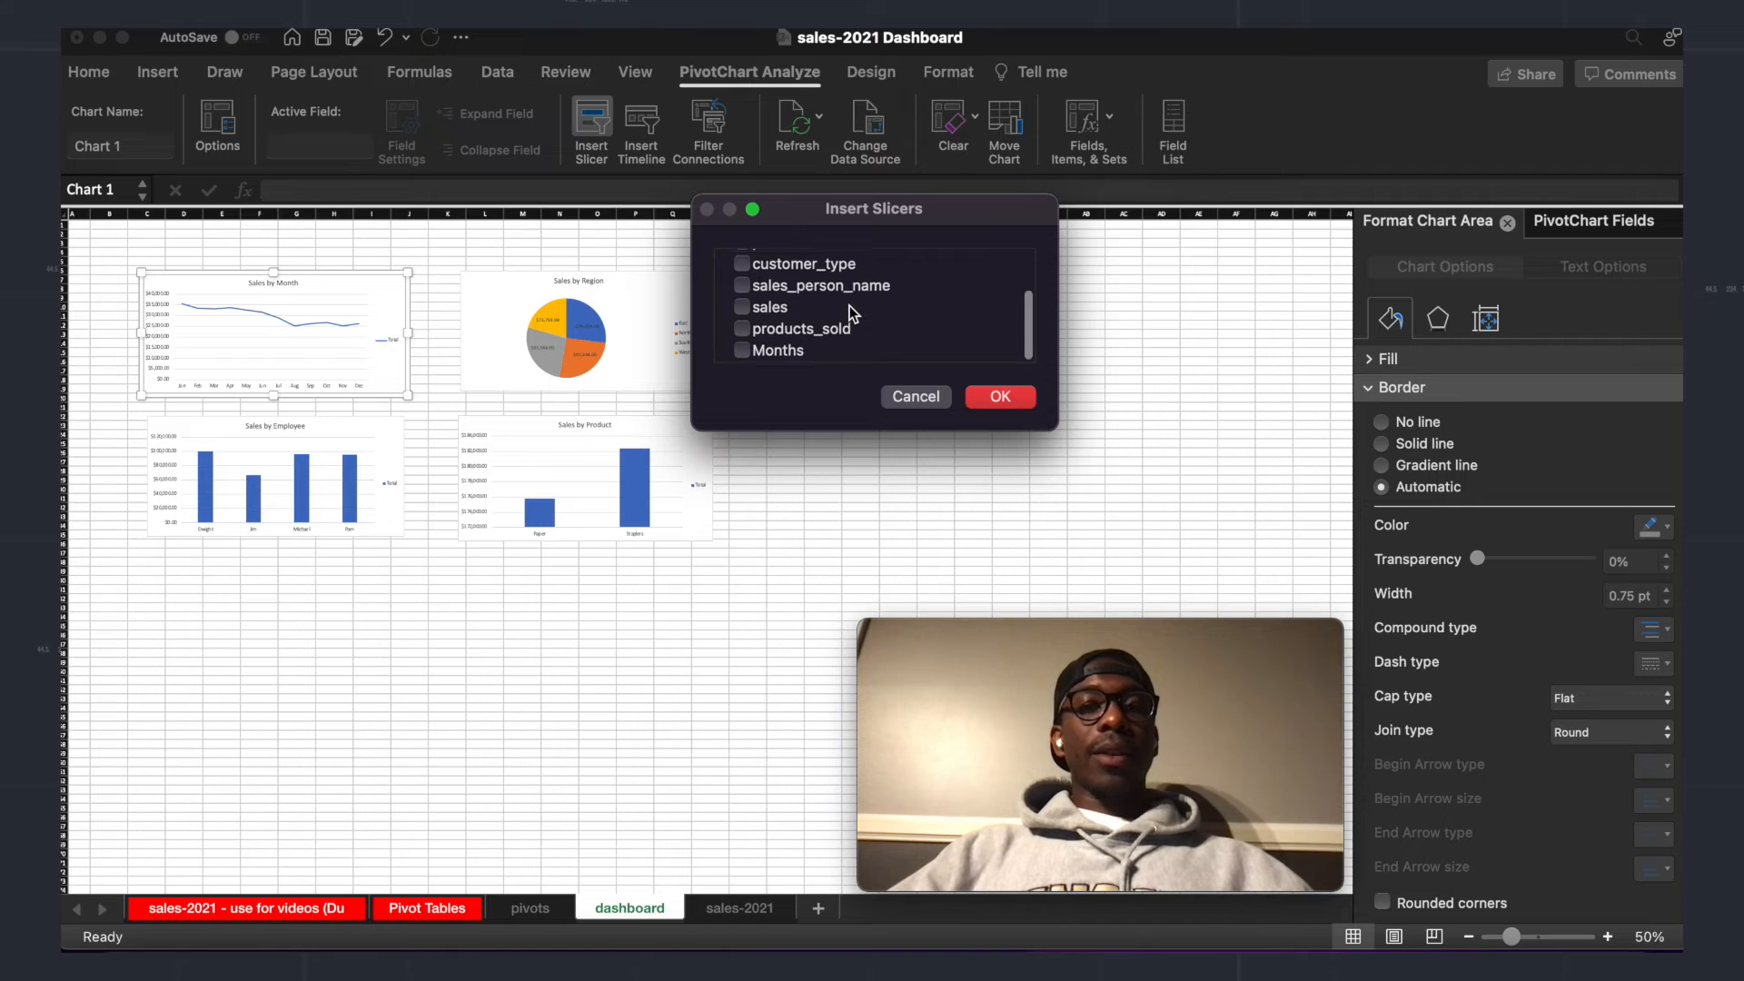
pyautogui.scroll(-3, 792, 313)
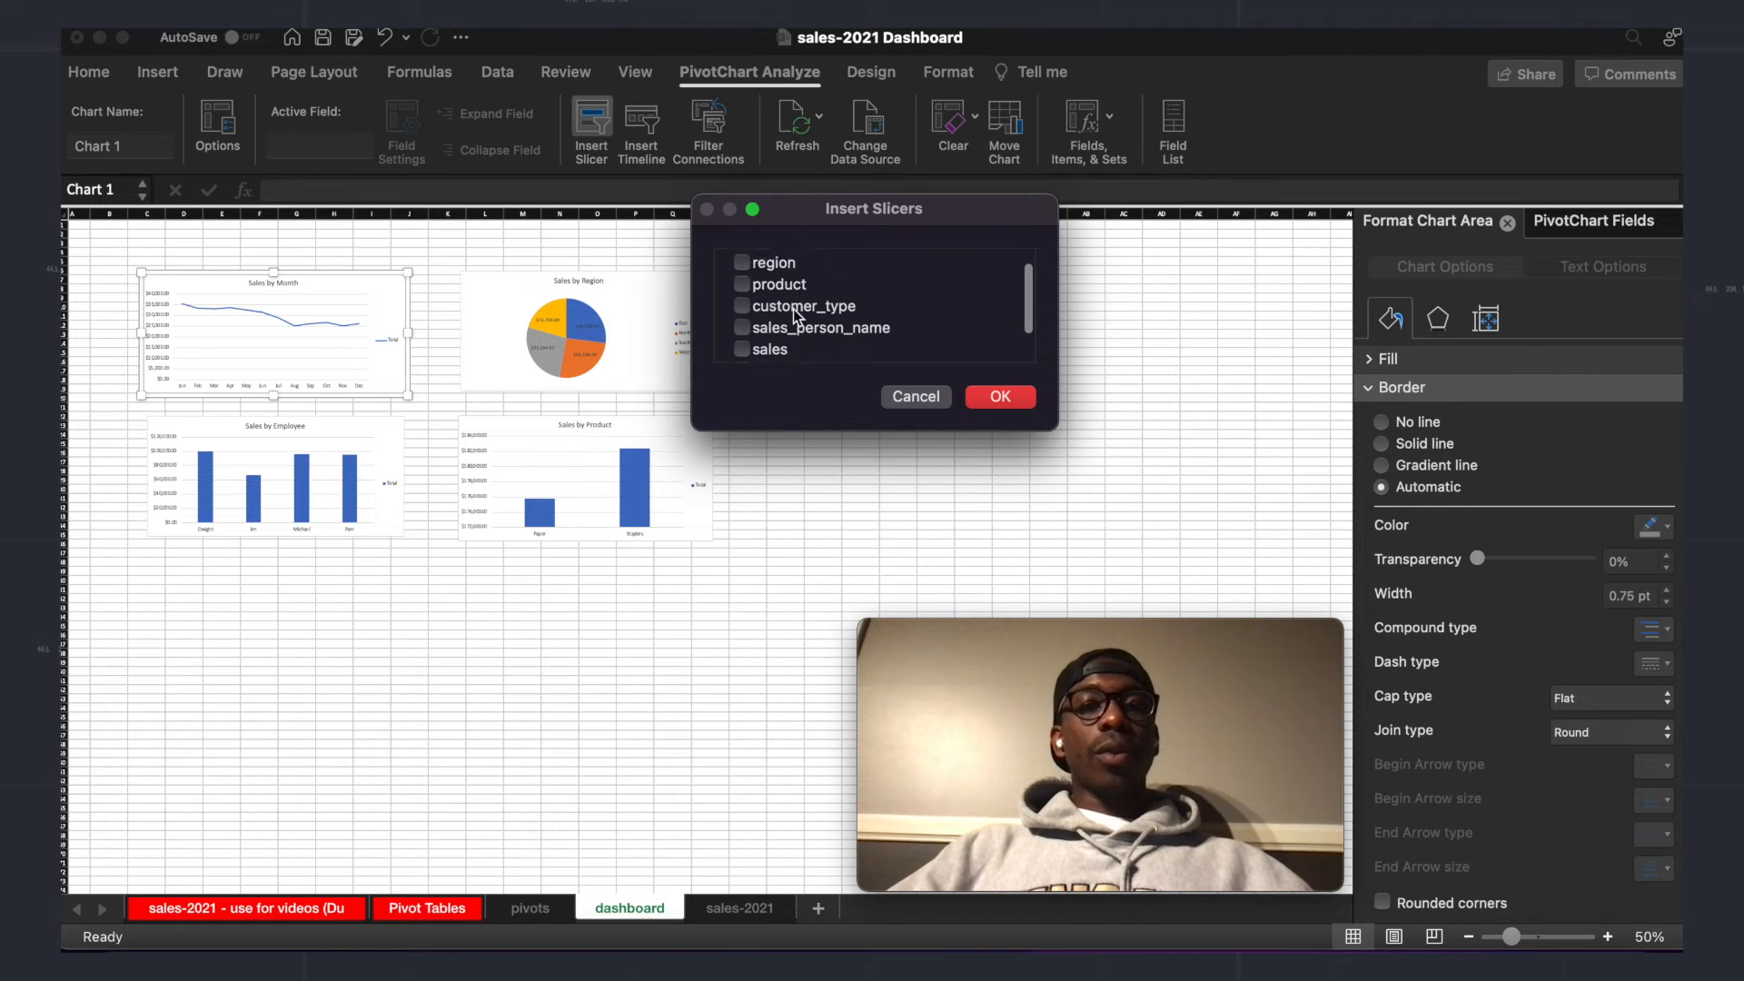
pyautogui.scroll(3, 795, 314)
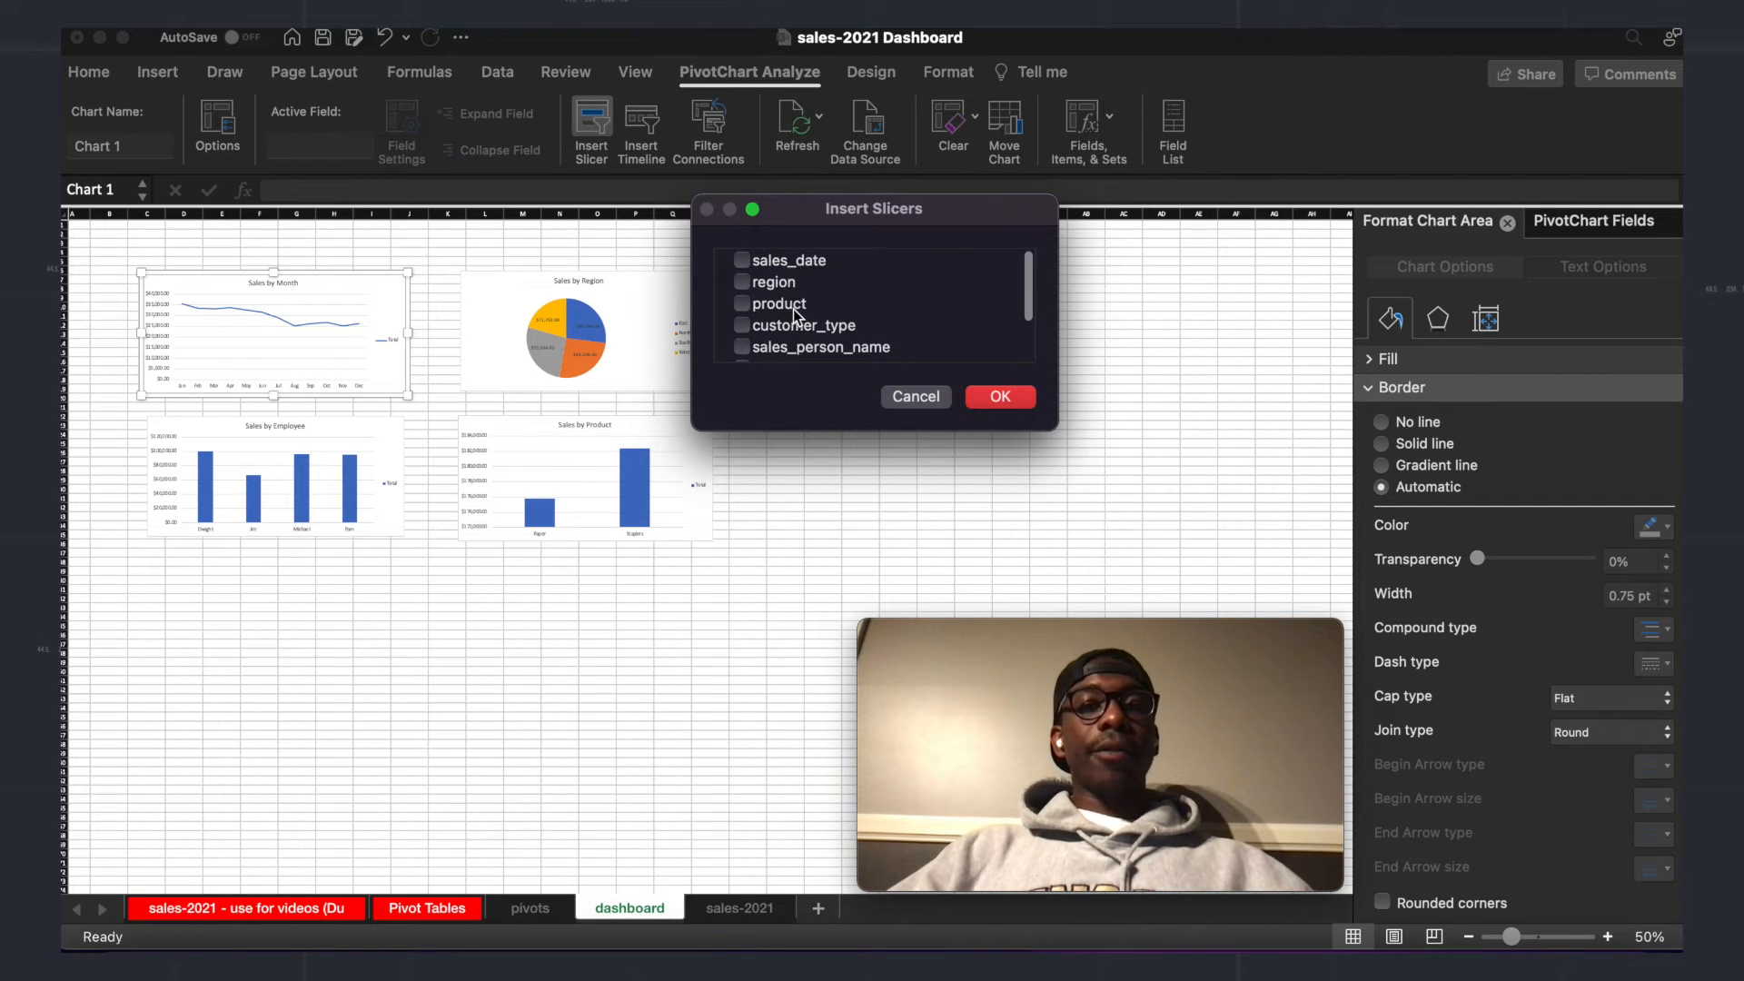
pyautogui.click(751, 269)
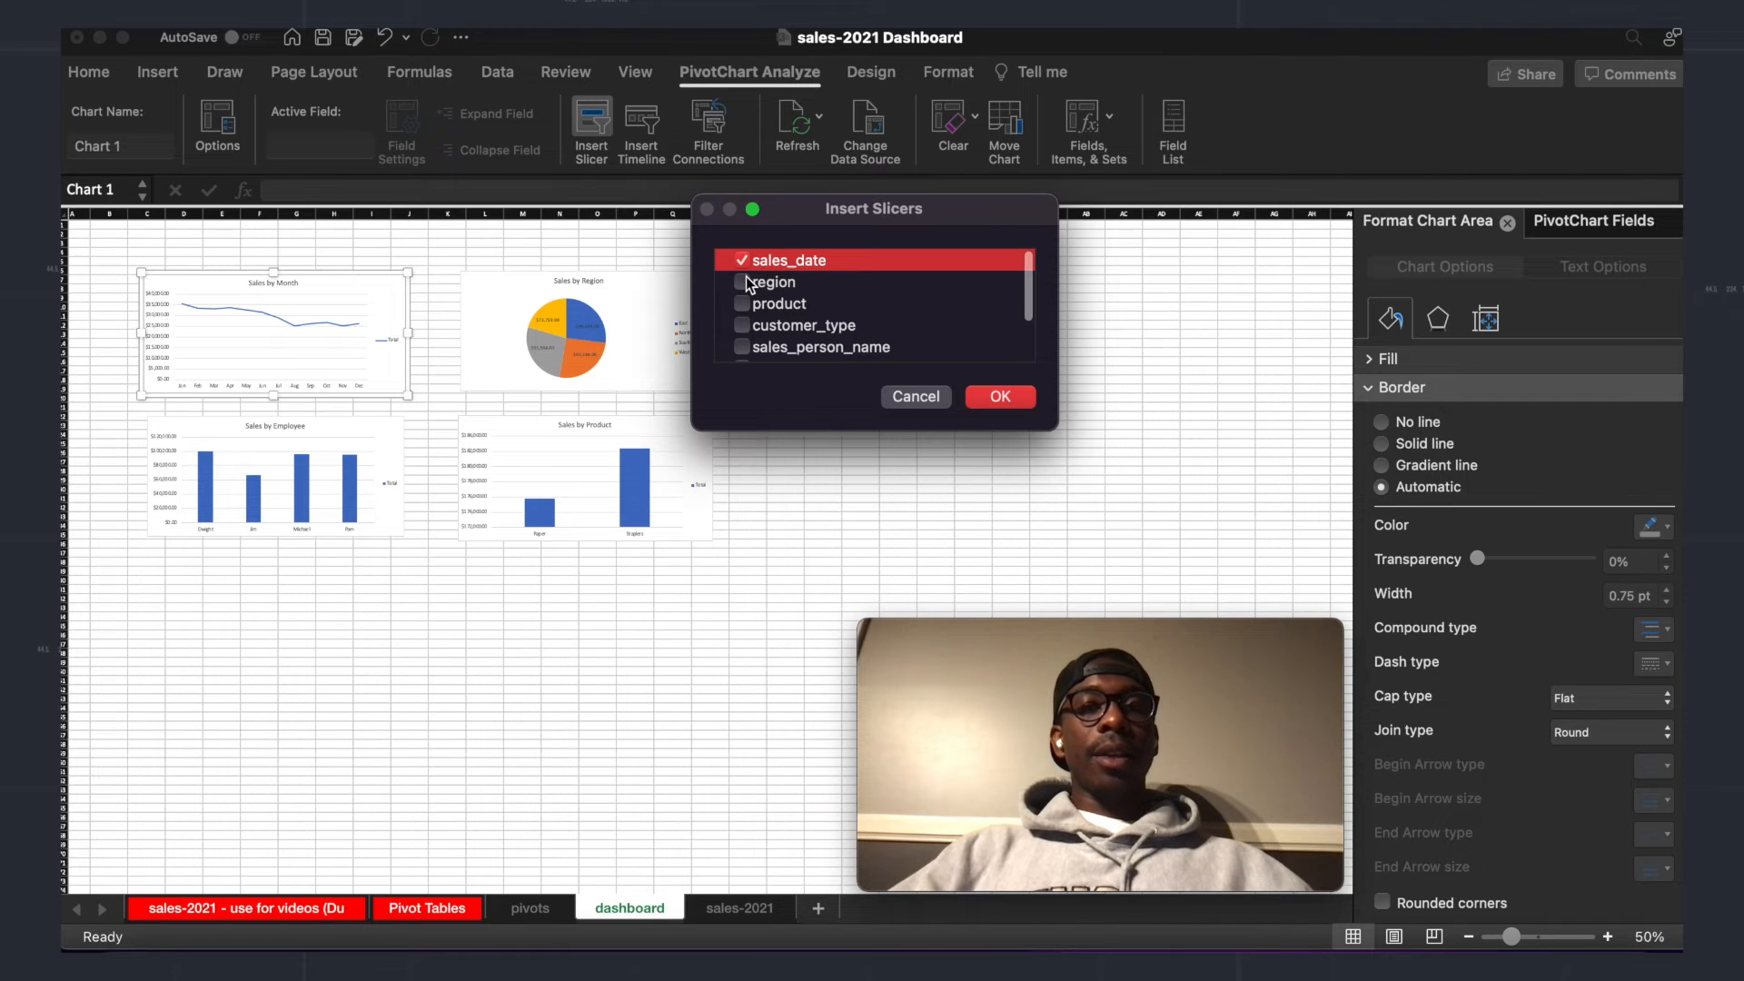
pyautogui.click(743, 282)
pyautogui.click(744, 304)
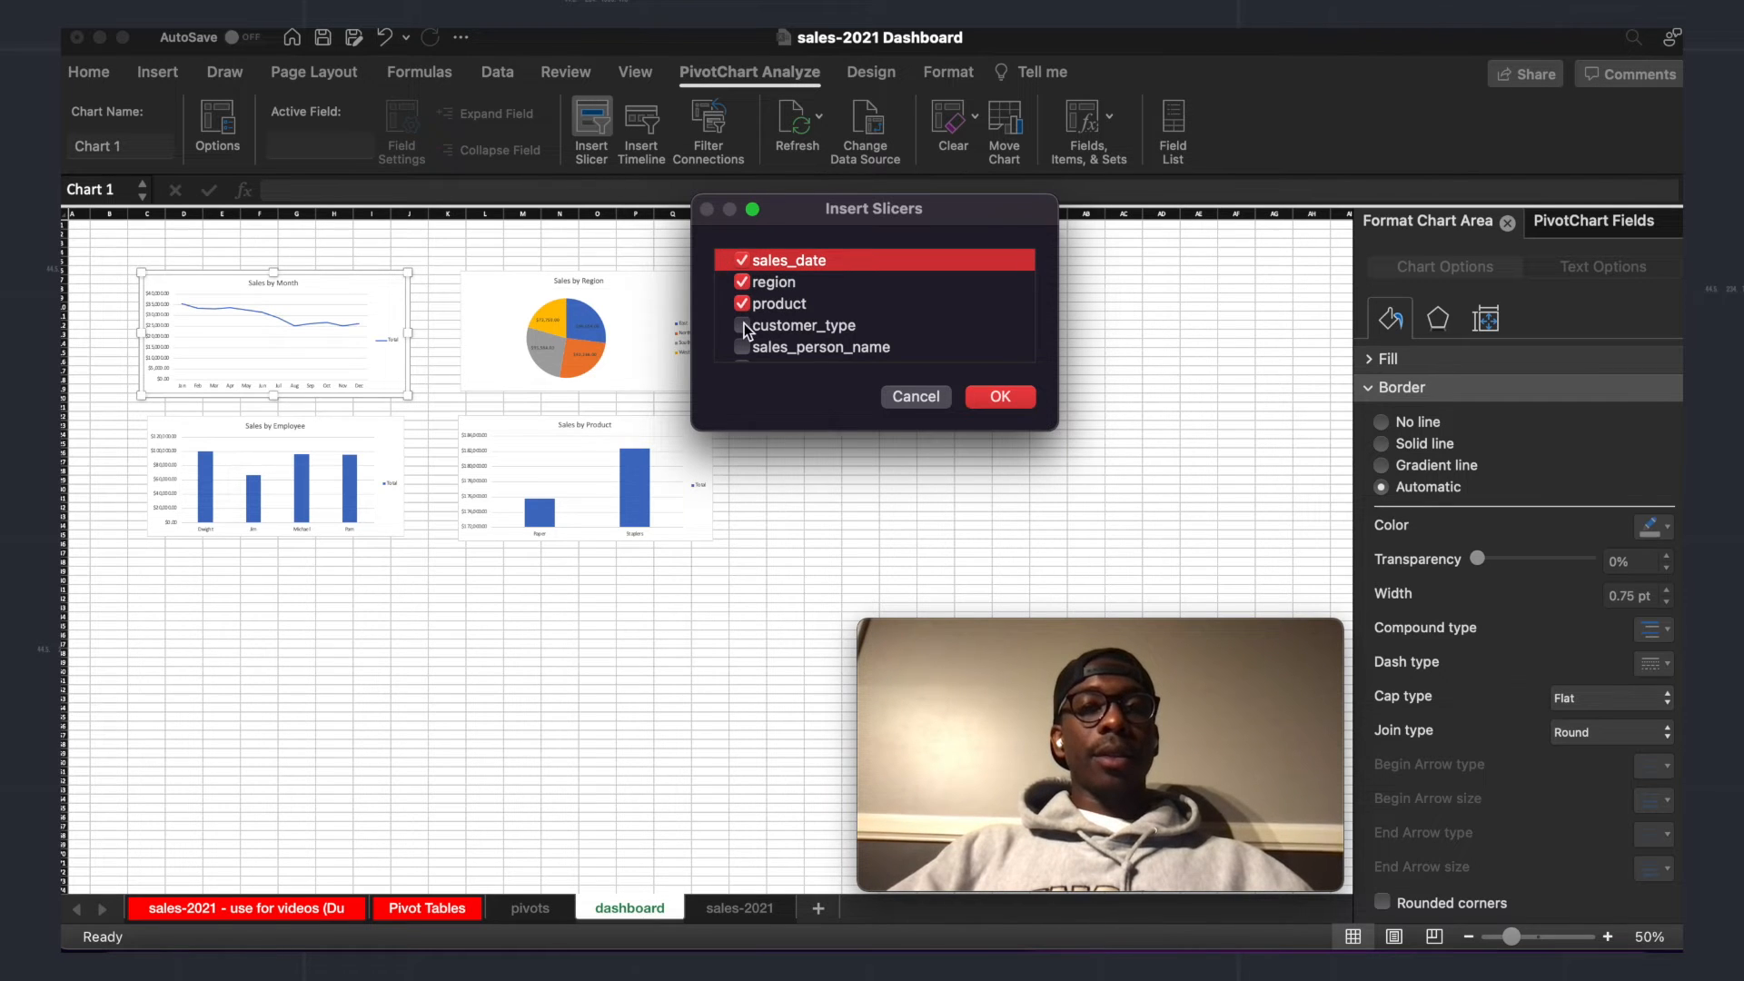
pyautogui.scroll(-1, 744, 320)
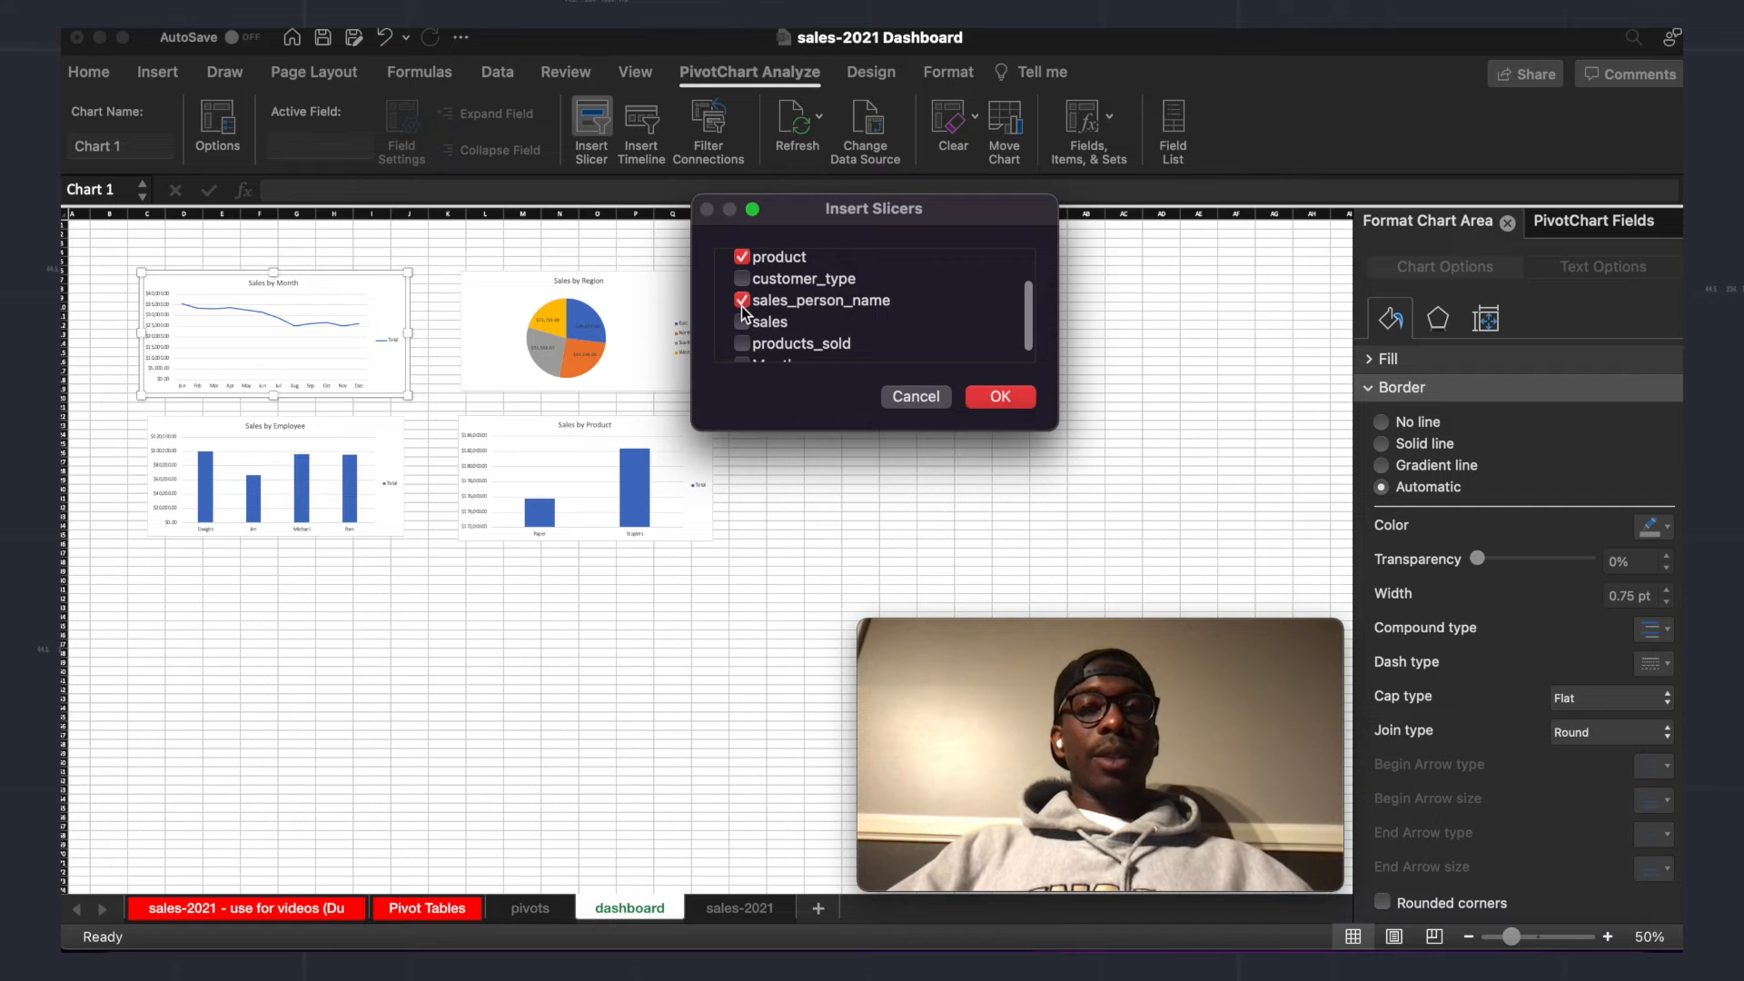
pyautogui.scroll(-1, 742, 307)
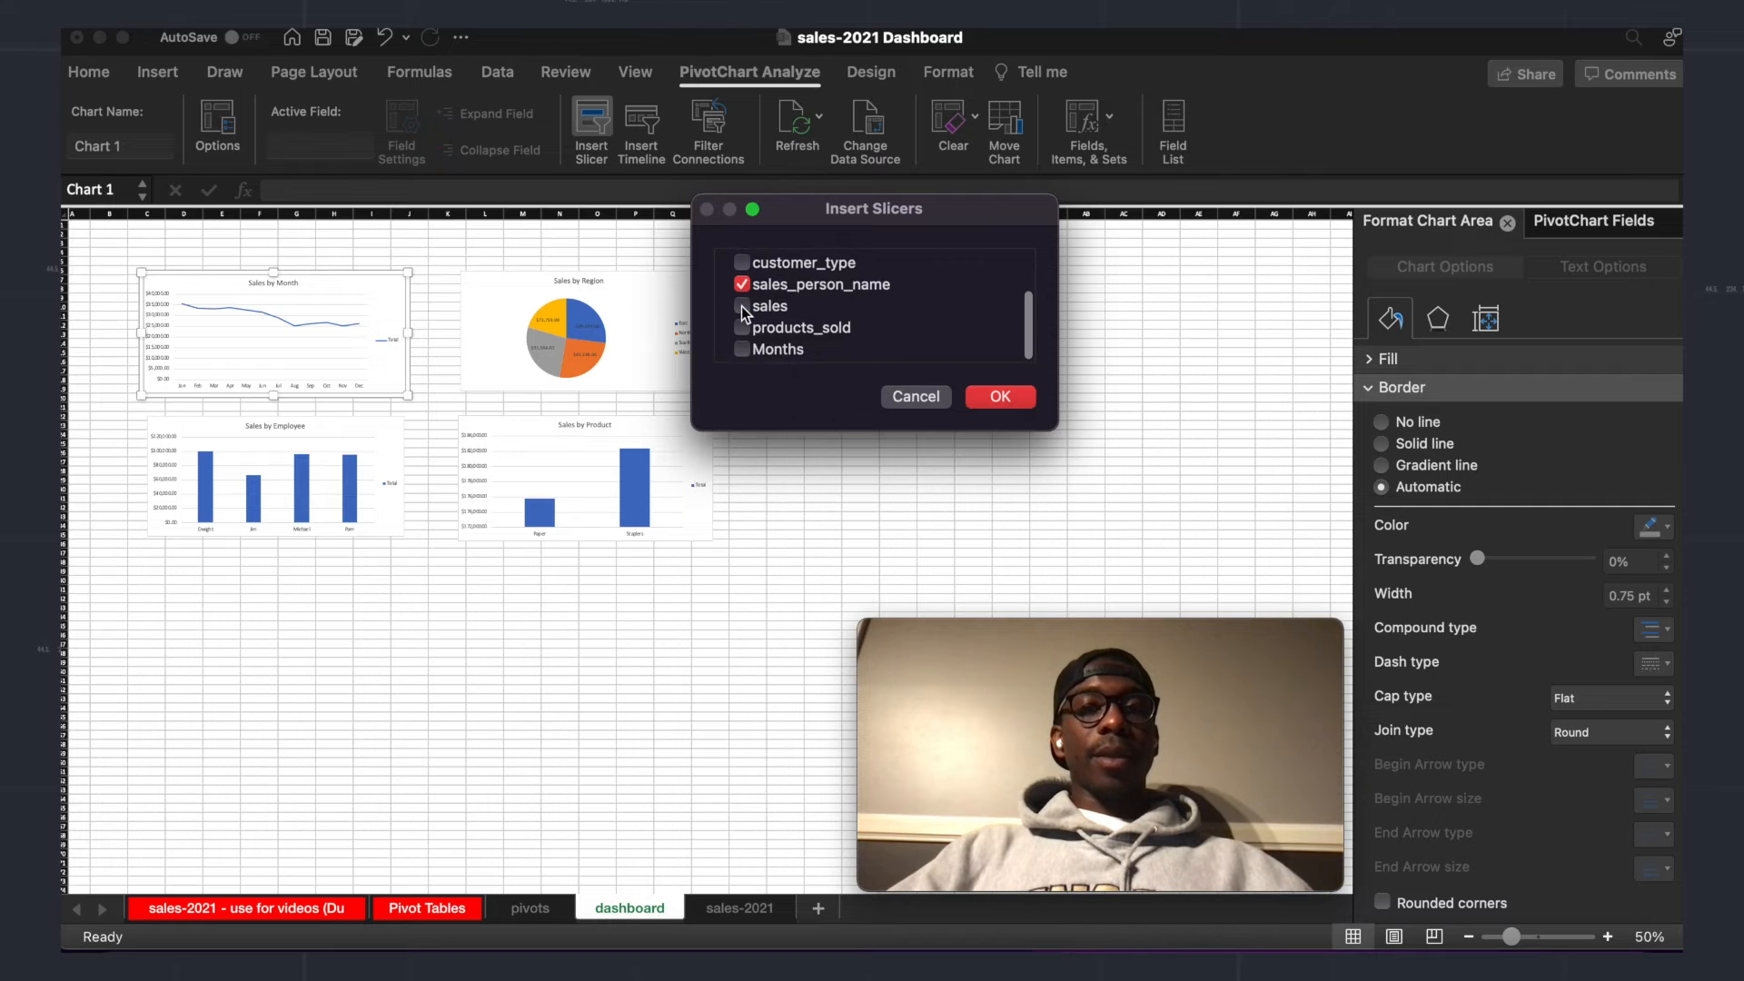
pyautogui.click(742, 353)
# Step: Deselect sales_date and products_sold, and insert slicers for region, product, sales_person_name and Months
pyautogui.scroll(3, 800, 309)
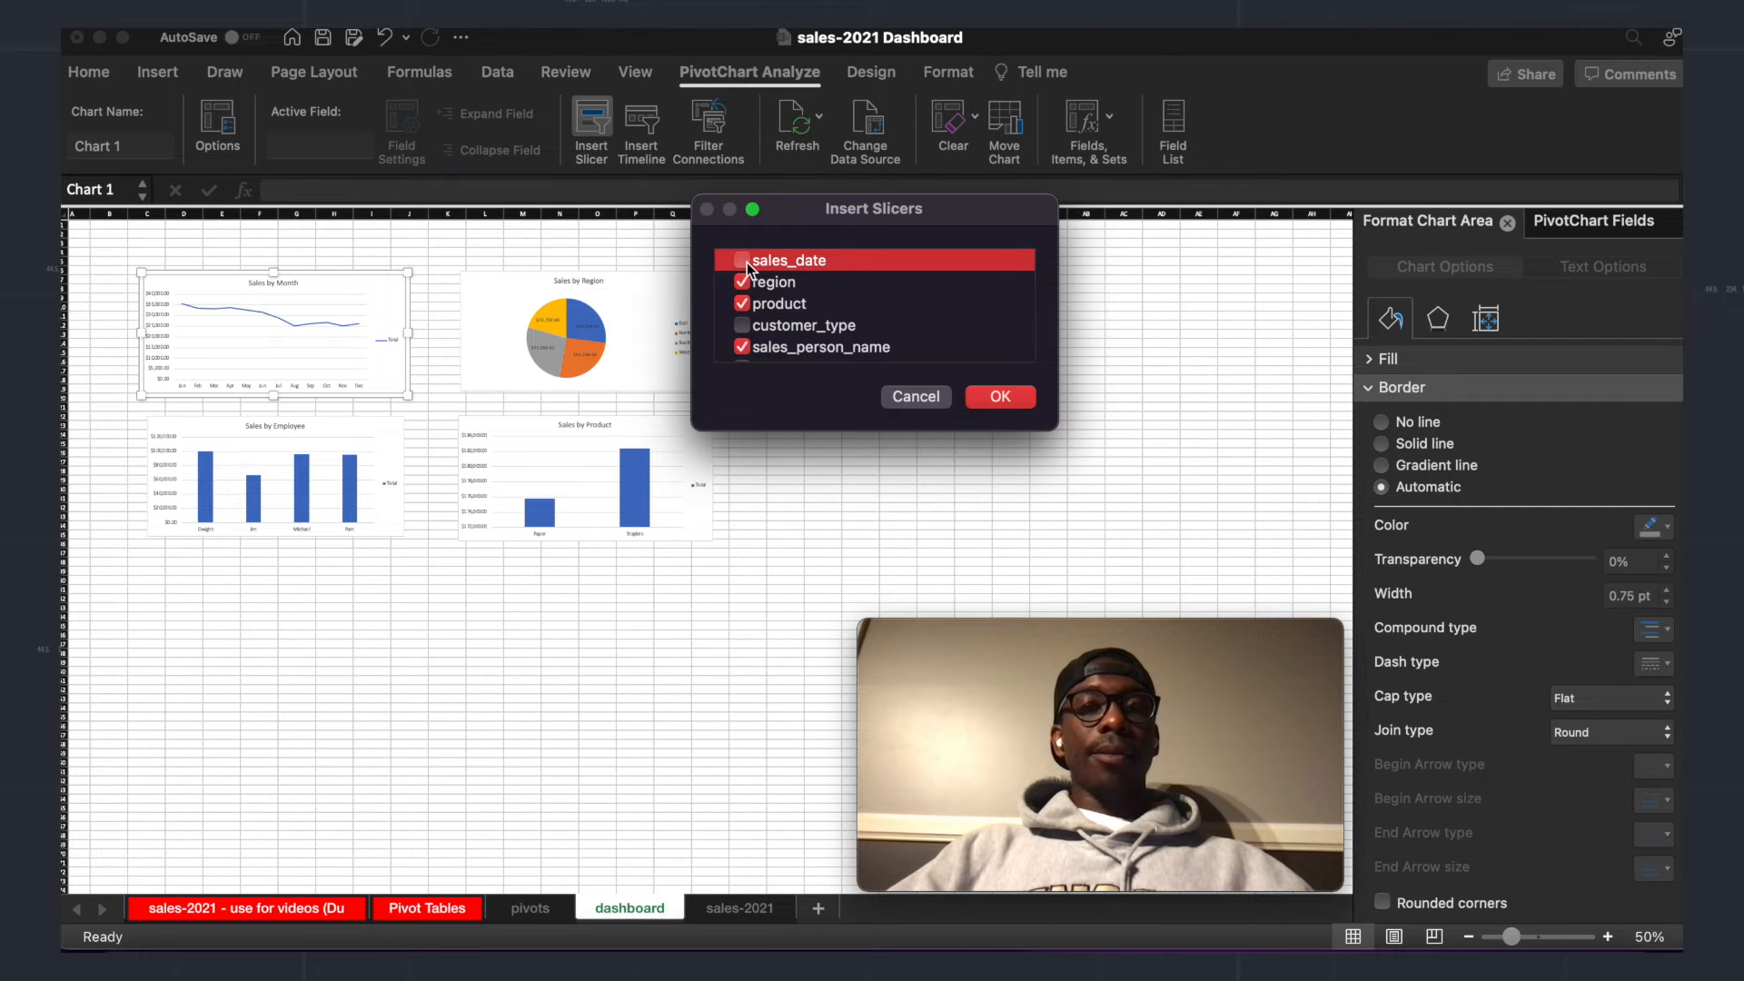
pyautogui.scroll(-3, 872, 315)
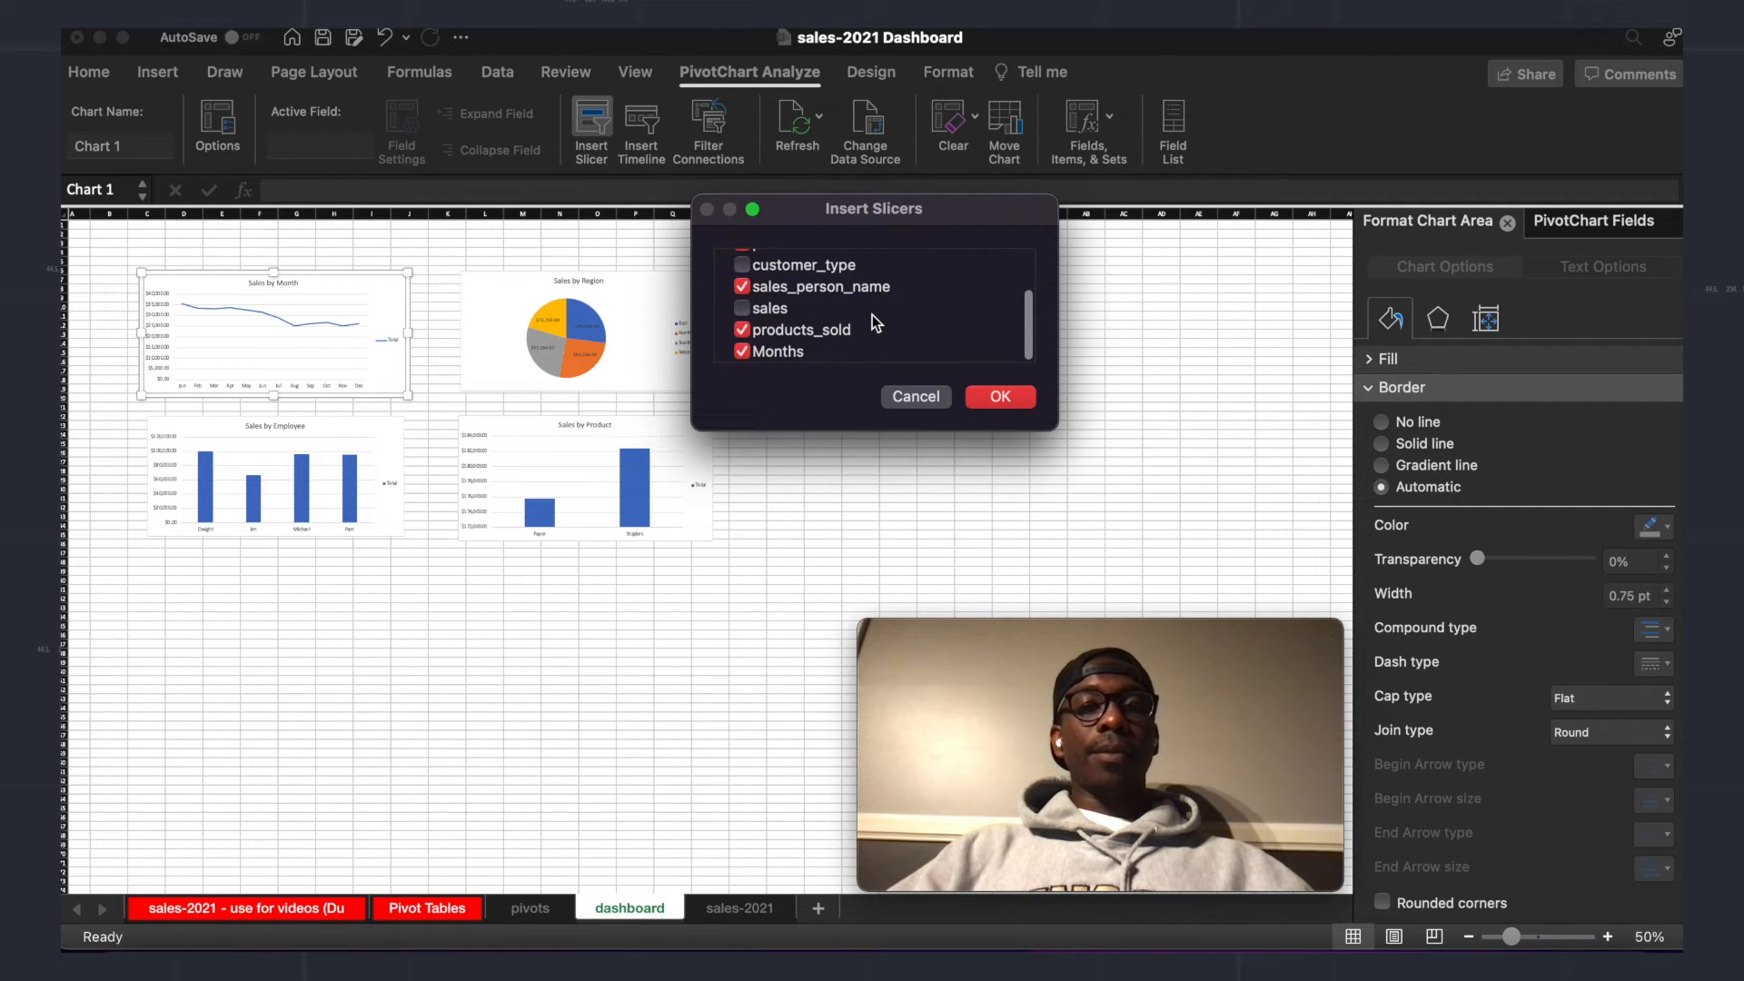
pyautogui.scroll(3, 837, 321)
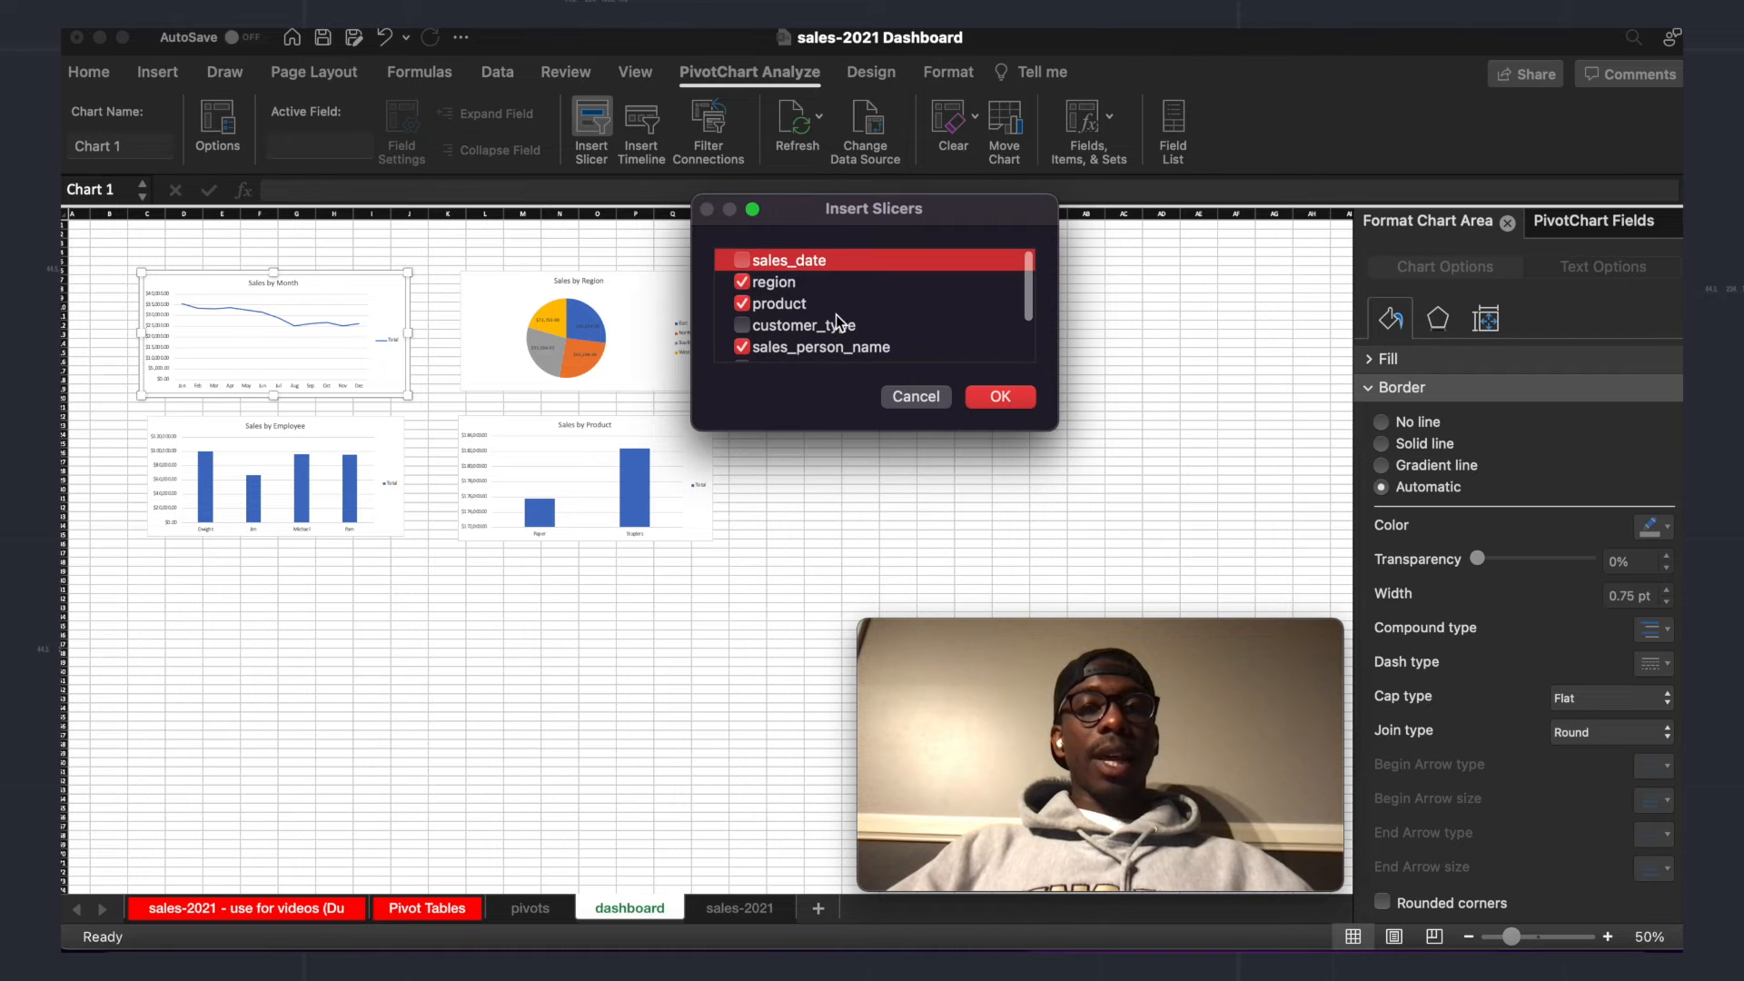
pyautogui.scroll(-3, 832, 310)
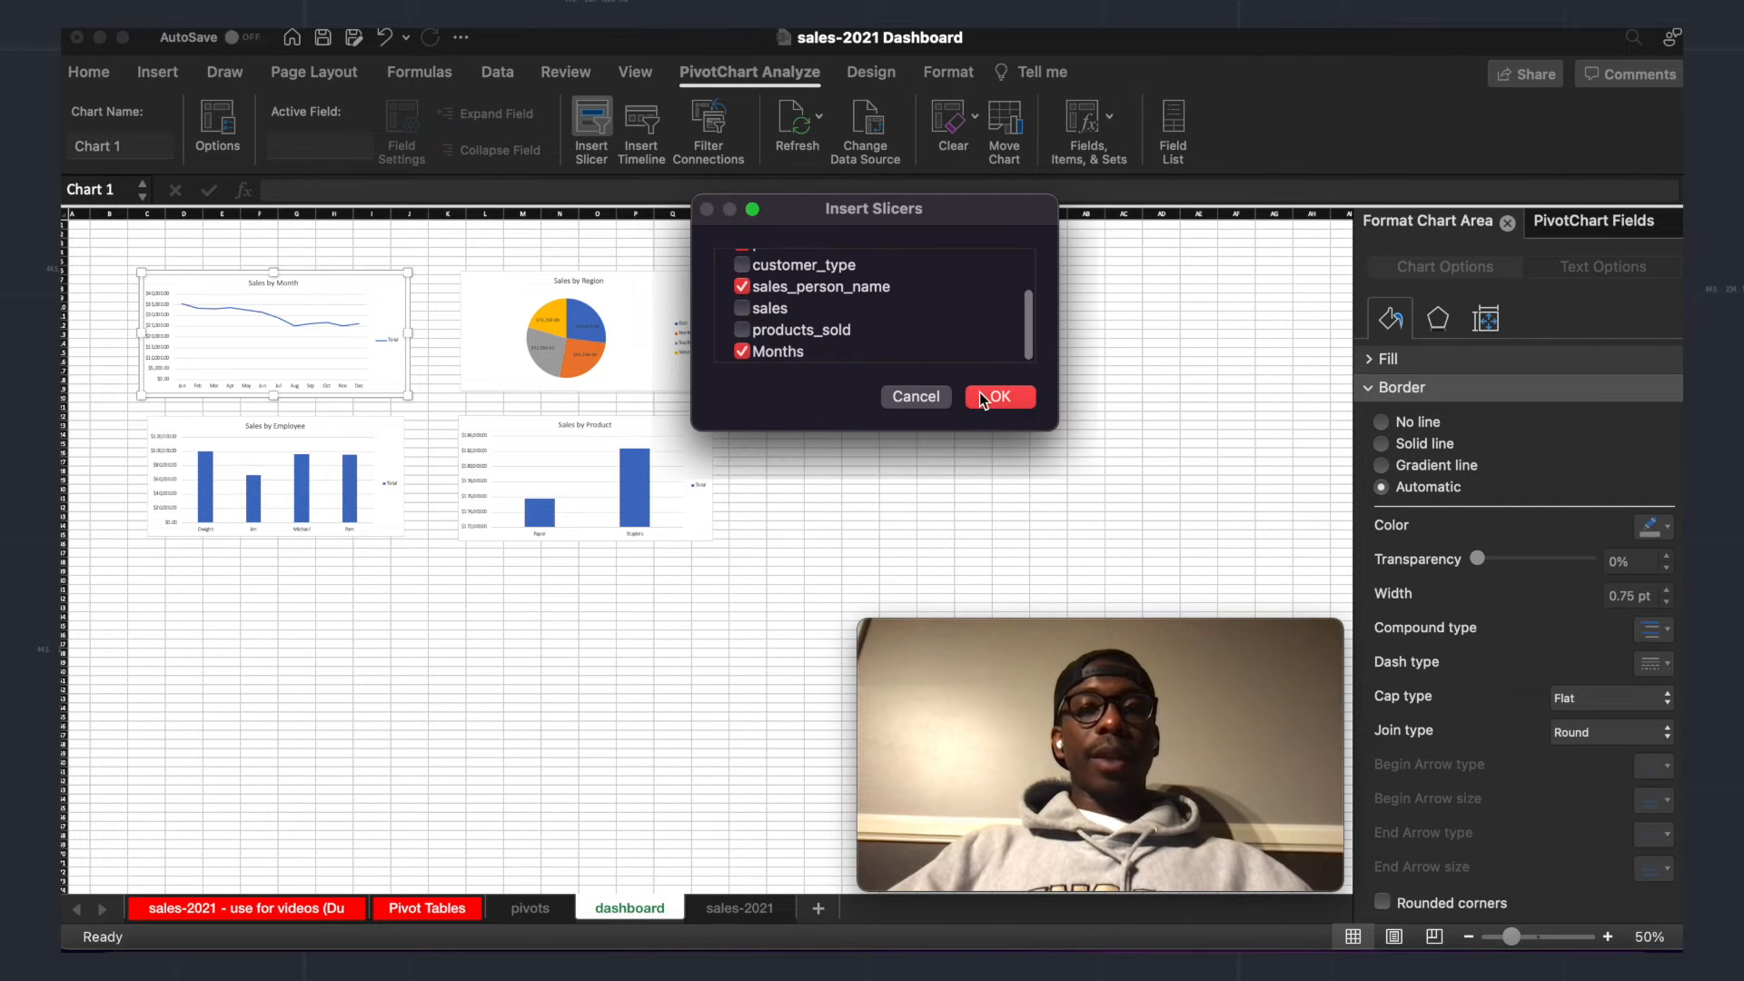
pyautogui.click(980, 391)
pyautogui.scroll(5, 756, 516)
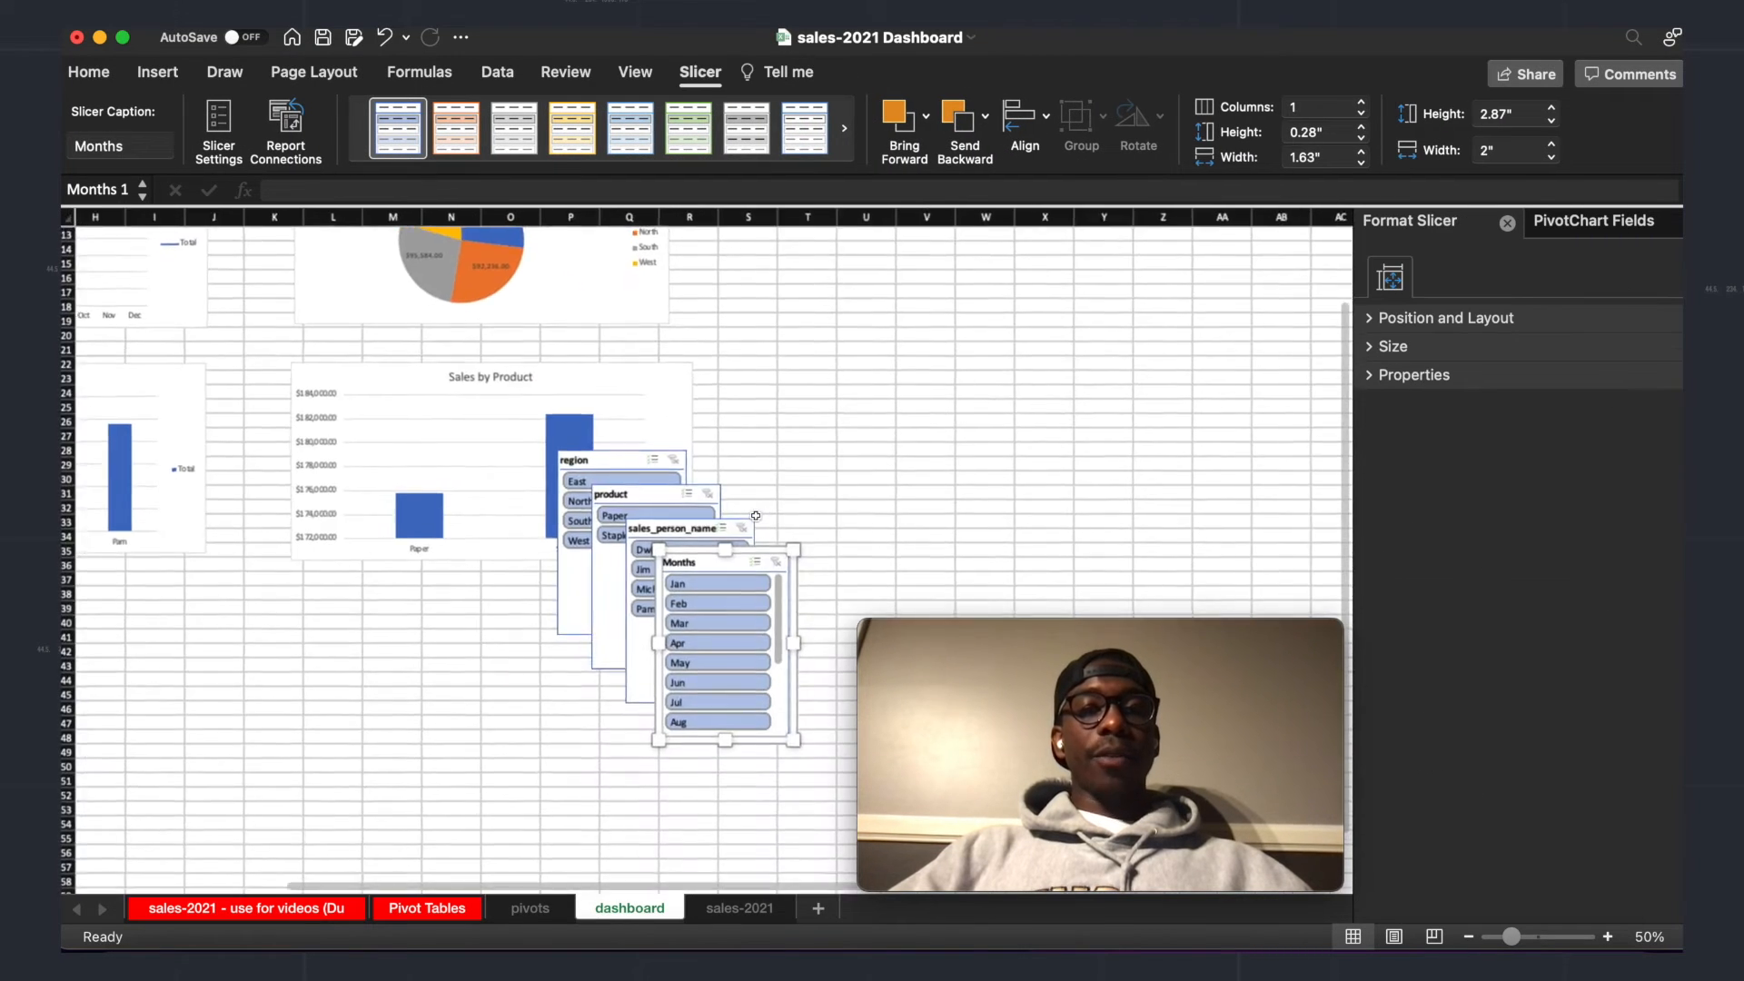
pyautogui.scroll(4, 756, 516)
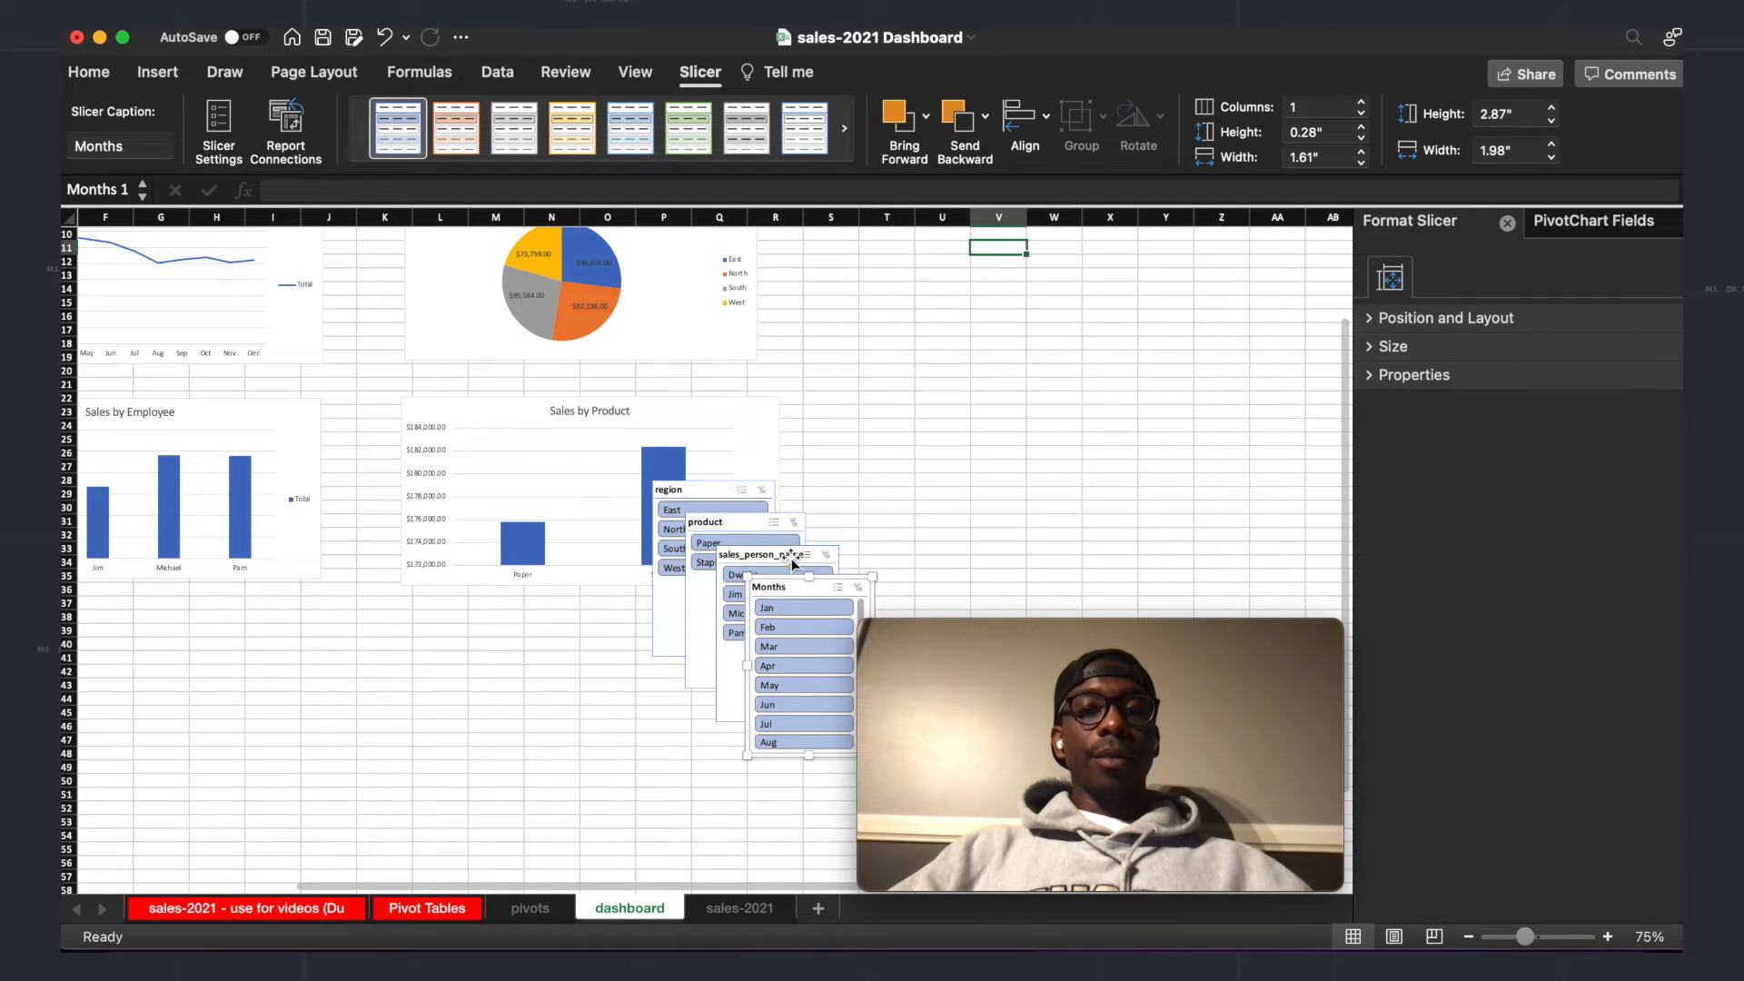
# Step: Move the Months slicer beside the Sales by Region chart and place the sales_person_name slicer next to it
pyautogui.moveTo(837, 580); pyautogui.dragTo(1148, 346)
pyautogui.click(816, 579)
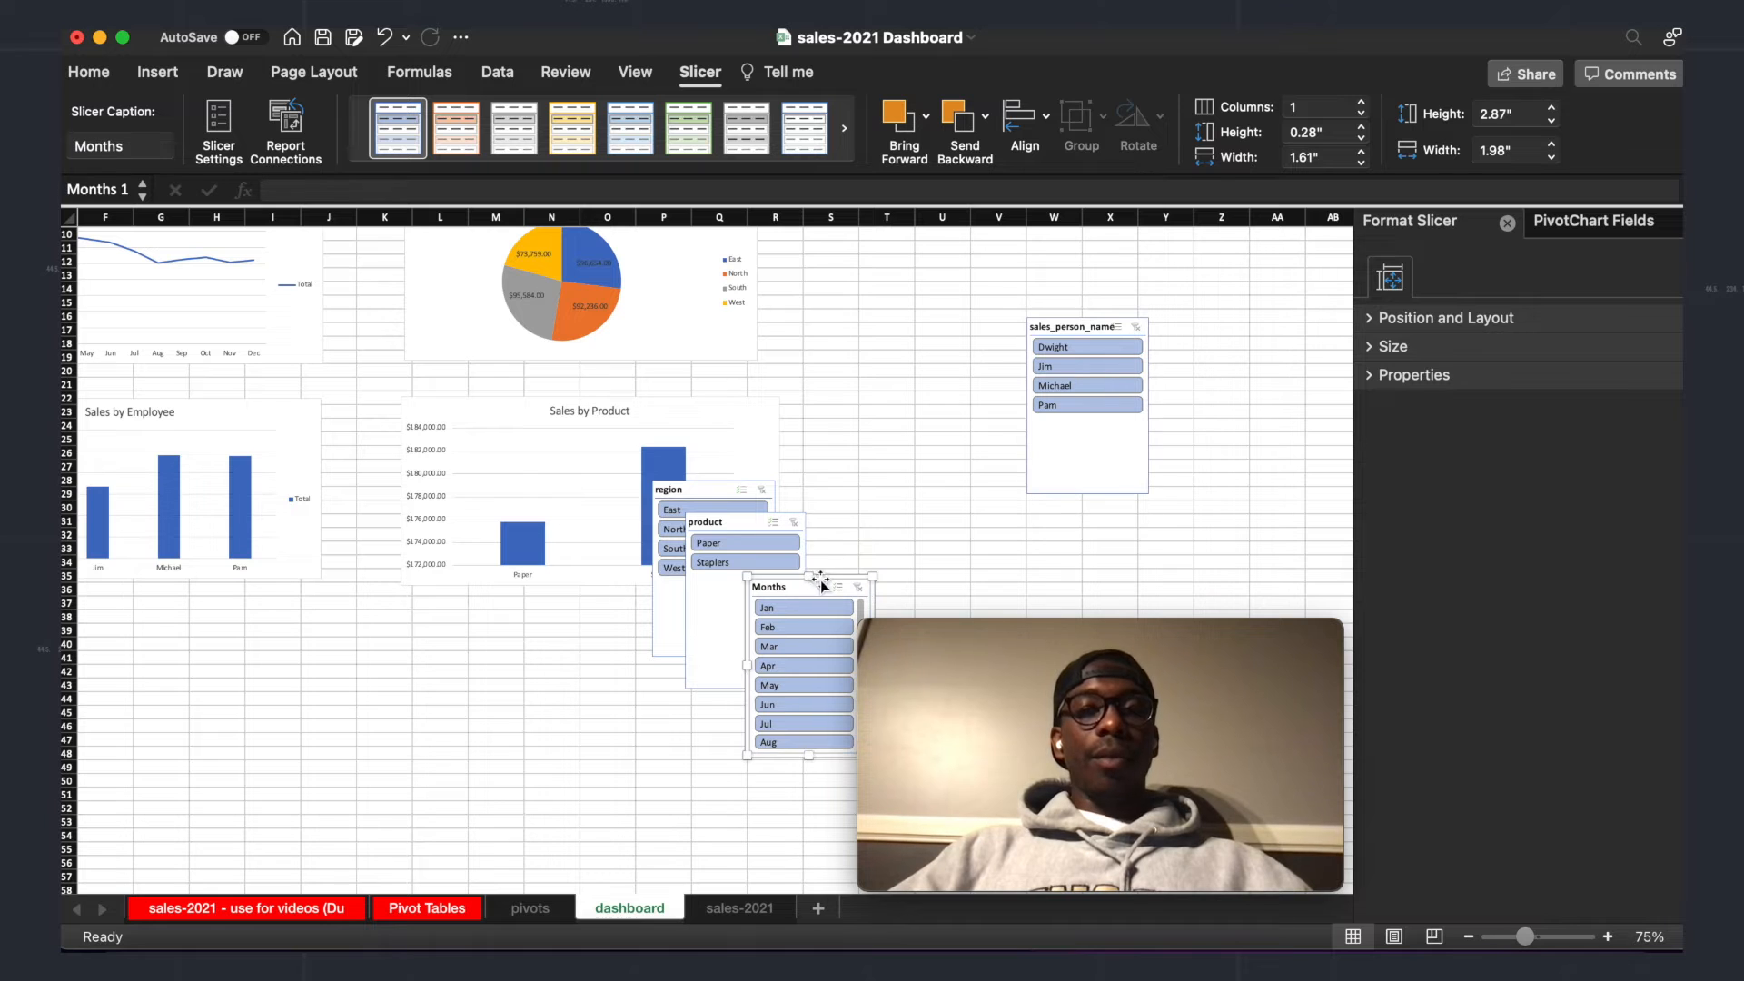
pyautogui.moveTo(823, 579); pyautogui.dragTo(903, 296)
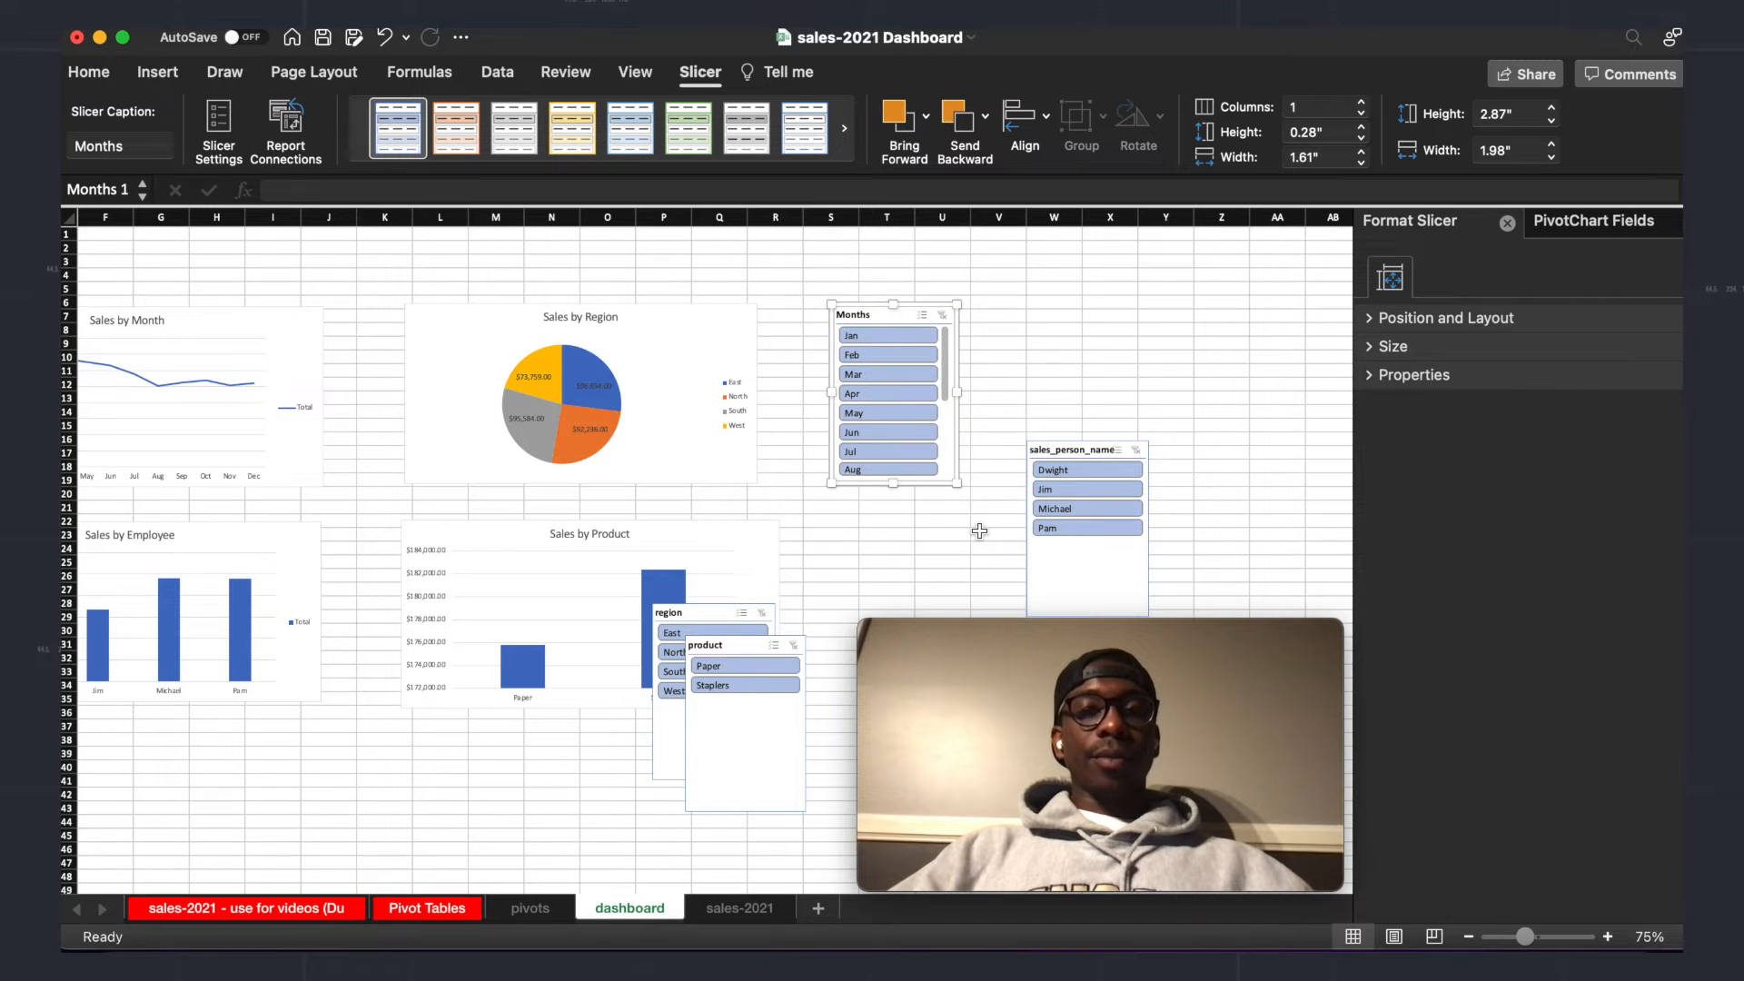
pyautogui.scroll(-3, 977, 533)
pyautogui.click(1099, 483)
pyautogui.scroll(2, 1135, 409)
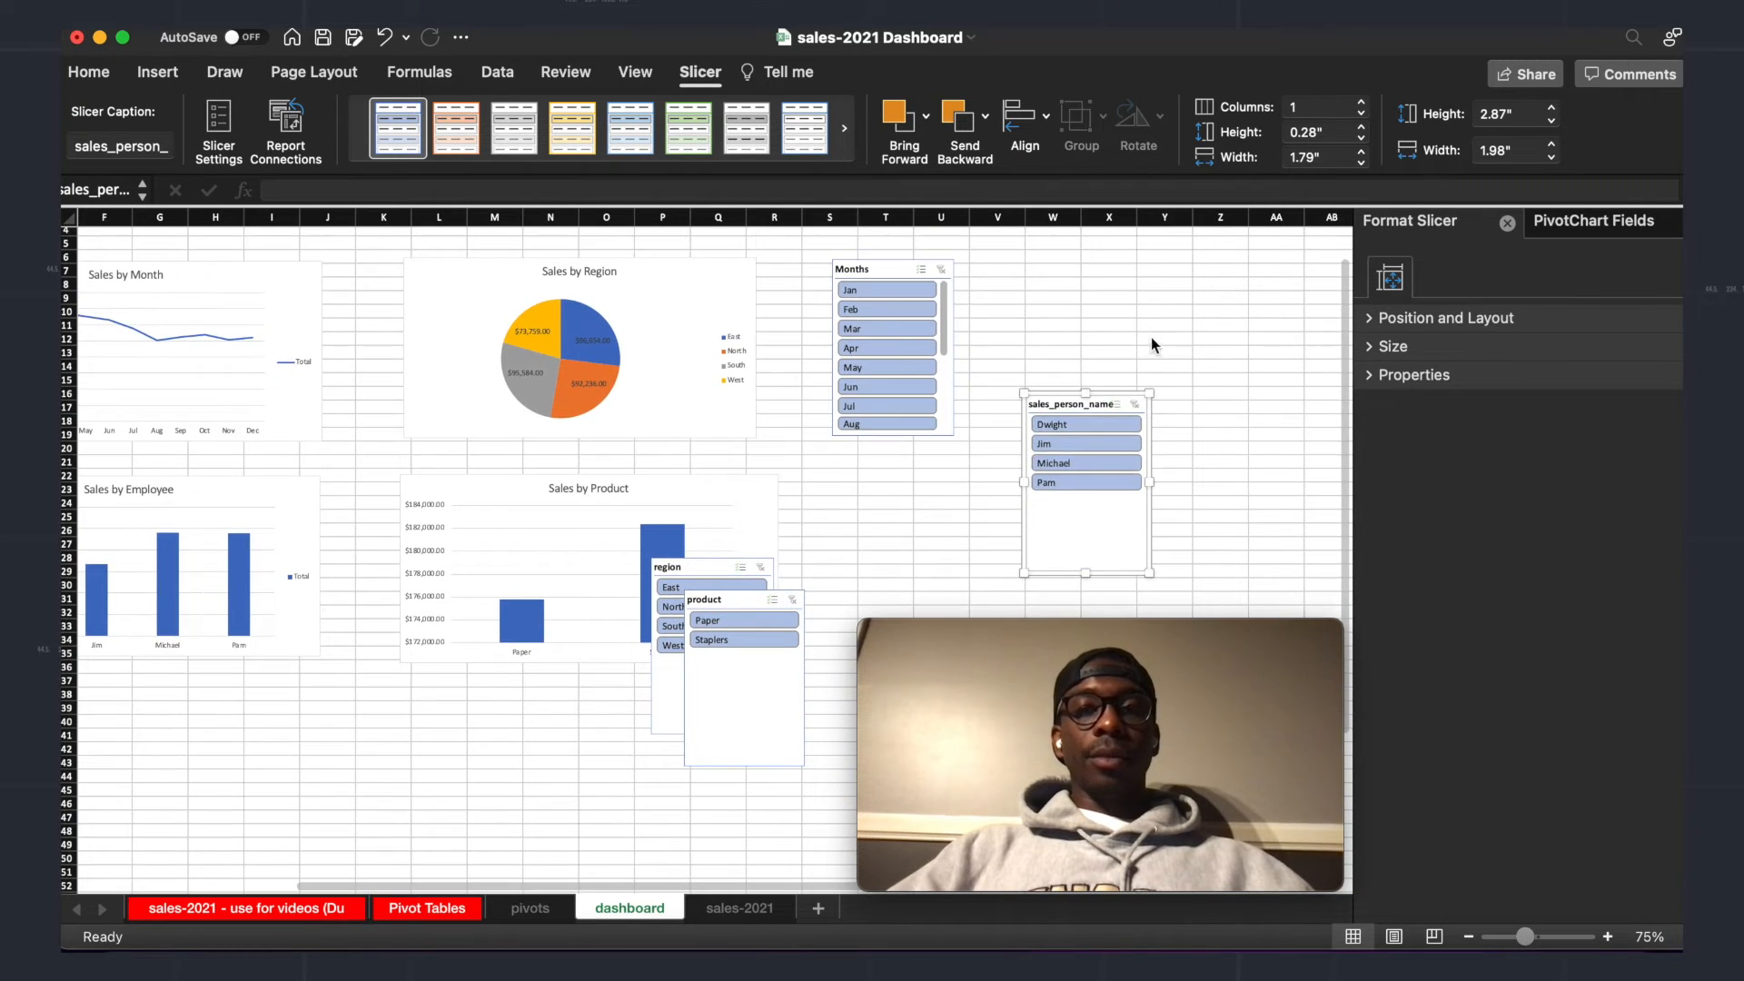
pyautogui.moveTo(1123, 397); pyautogui.dragTo(1112, 251)
pyautogui.click(899, 543)
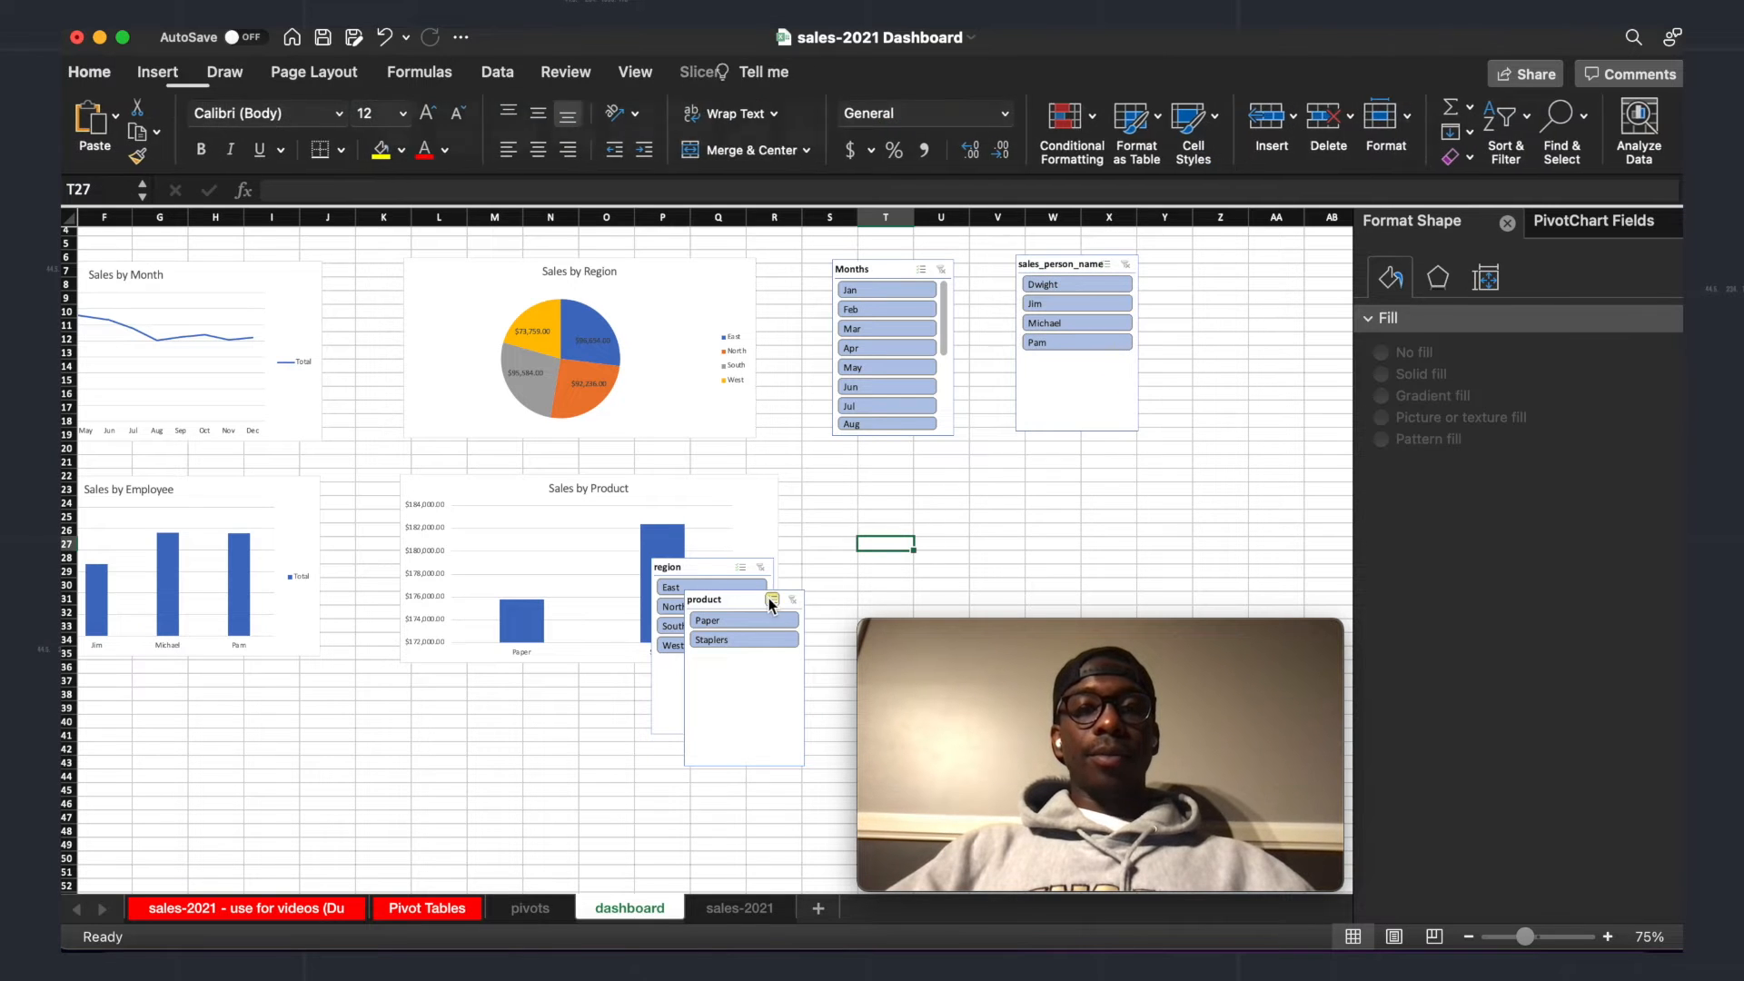
# Step: Place the product slicer below the Months slicer and stretch the Months slicer's height to about 3.14"
pyautogui.moveTo(739, 598); pyautogui.dragTo(901, 469)
pyautogui.click(936, 438)
pyautogui.moveTo(892, 437); pyautogui.dragTo(893, 454)
# Step: Move the region slicer off the Sales by Product chart to below the sales_person_name slicer, beside the product slicer
pyautogui.click(727, 563)
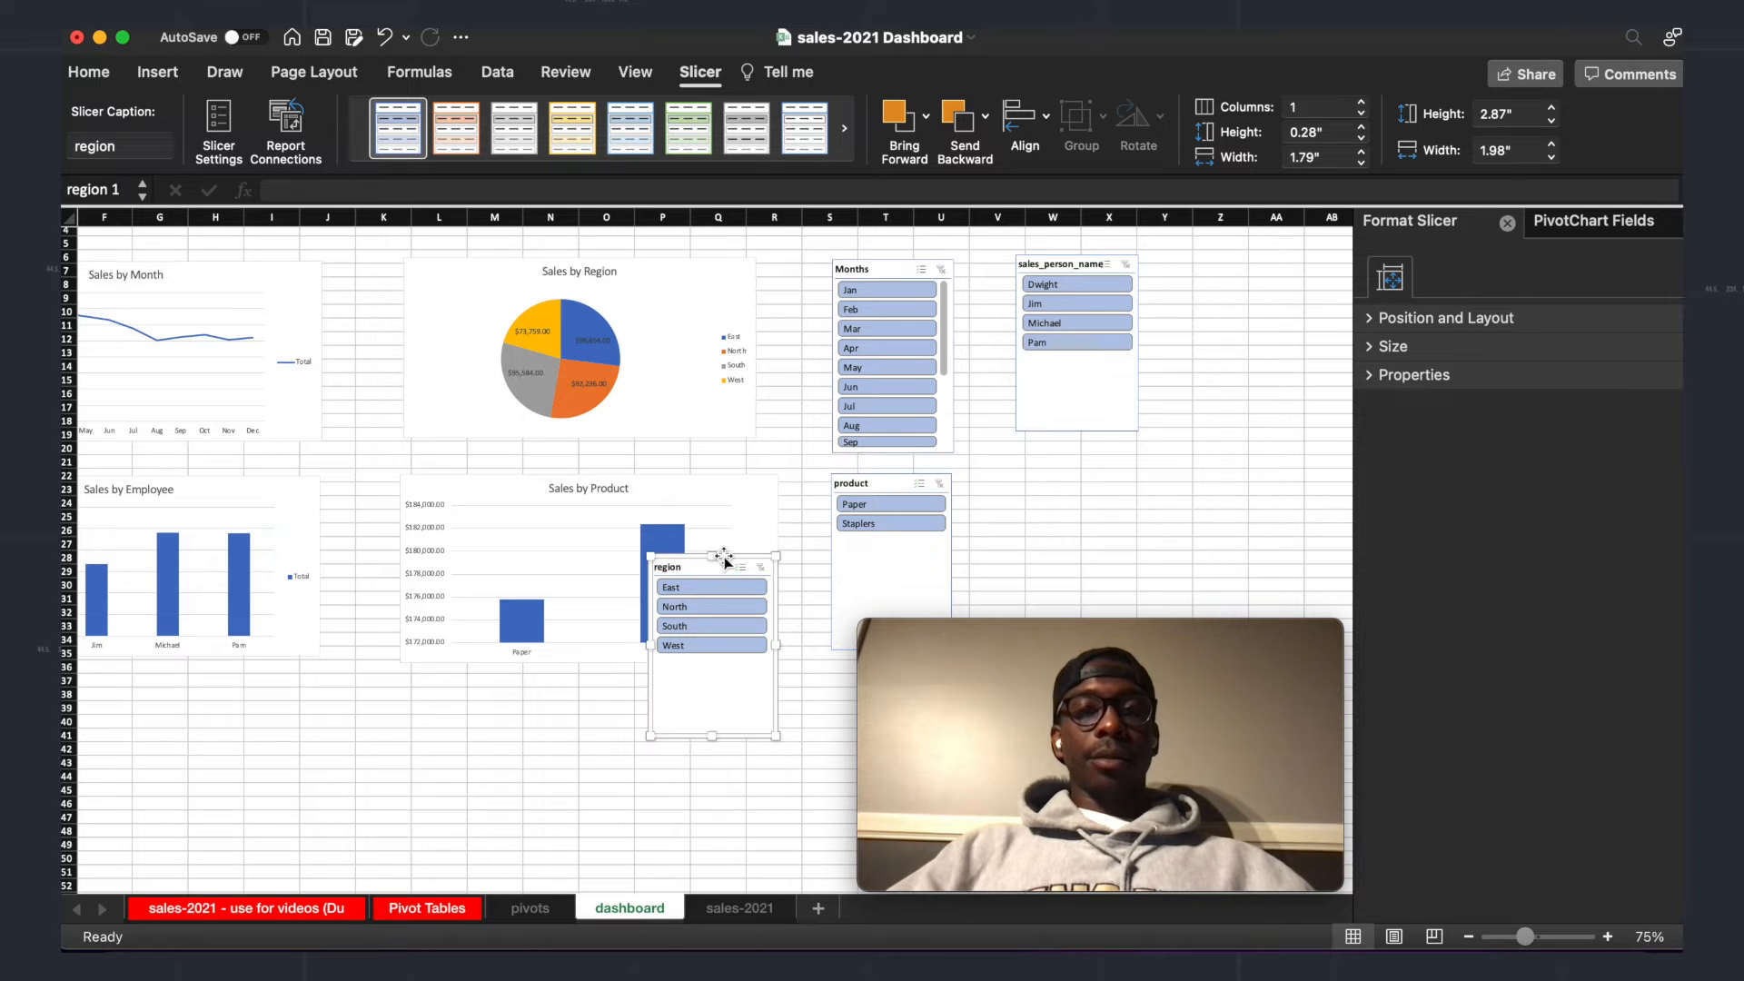
pyautogui.moveTo(744, 549); pyautogui.dragTo(1092, 465)
pyautogui.click(1220, 420)
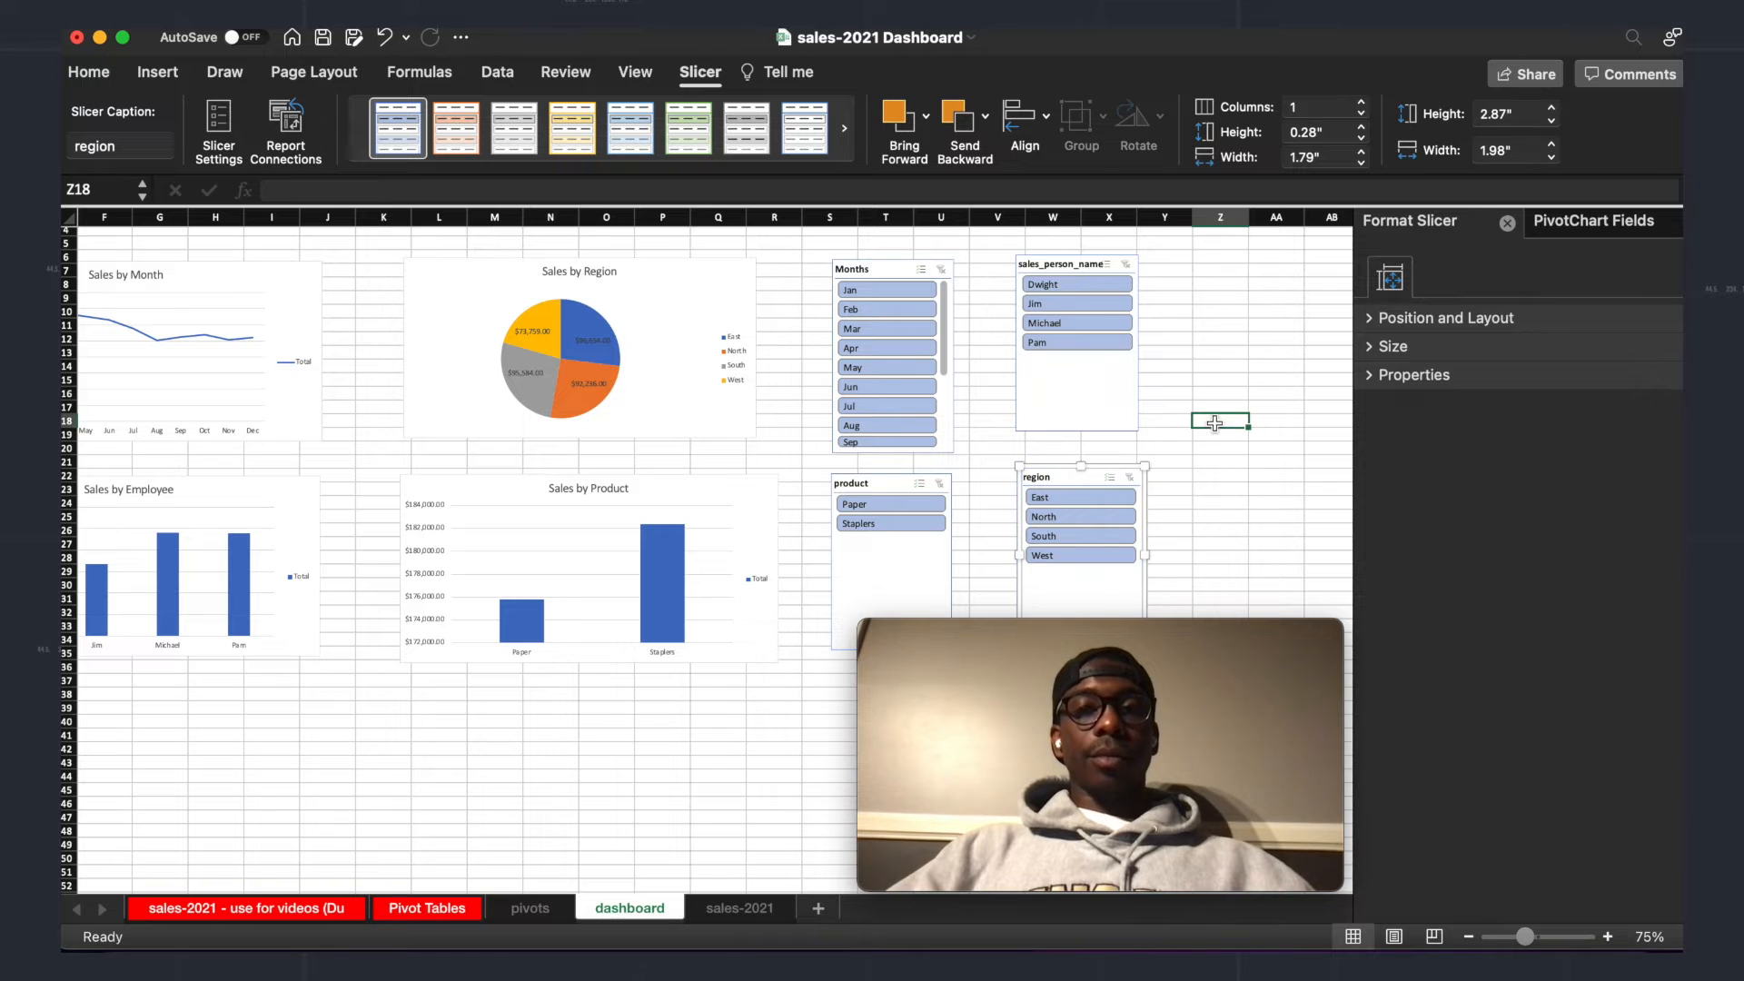
pyautogui.rightClick(867, 279)
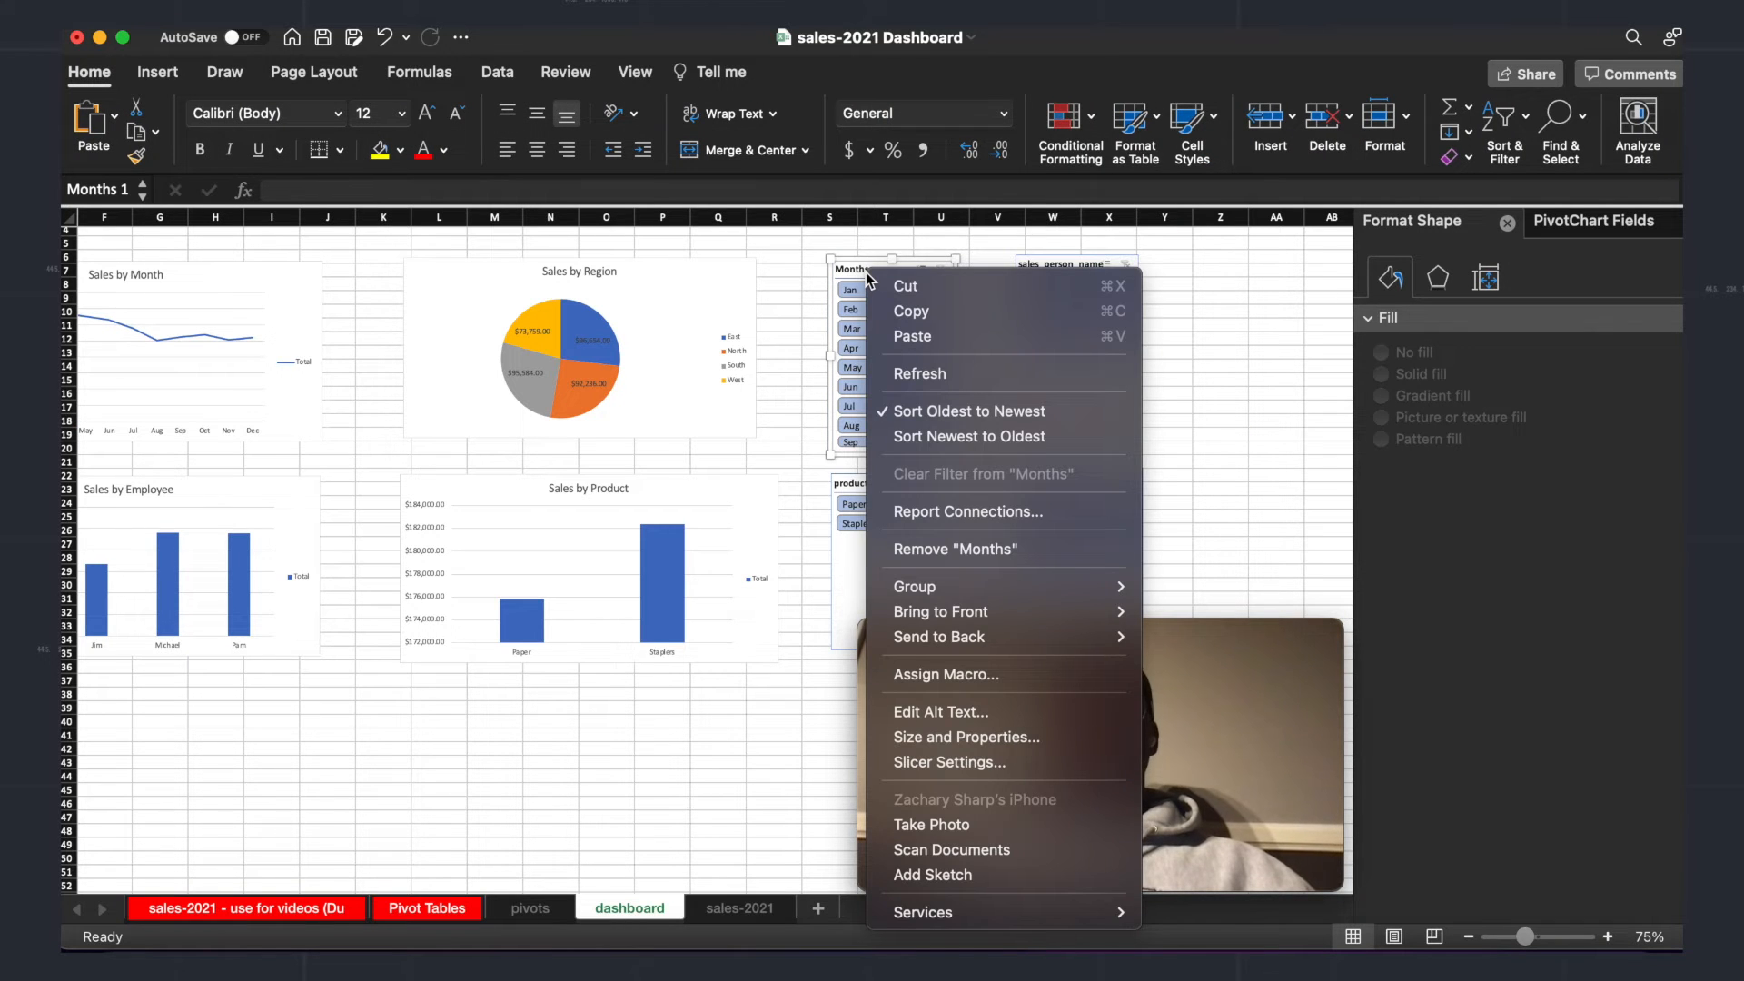
pyautogui.click(1256, 396)
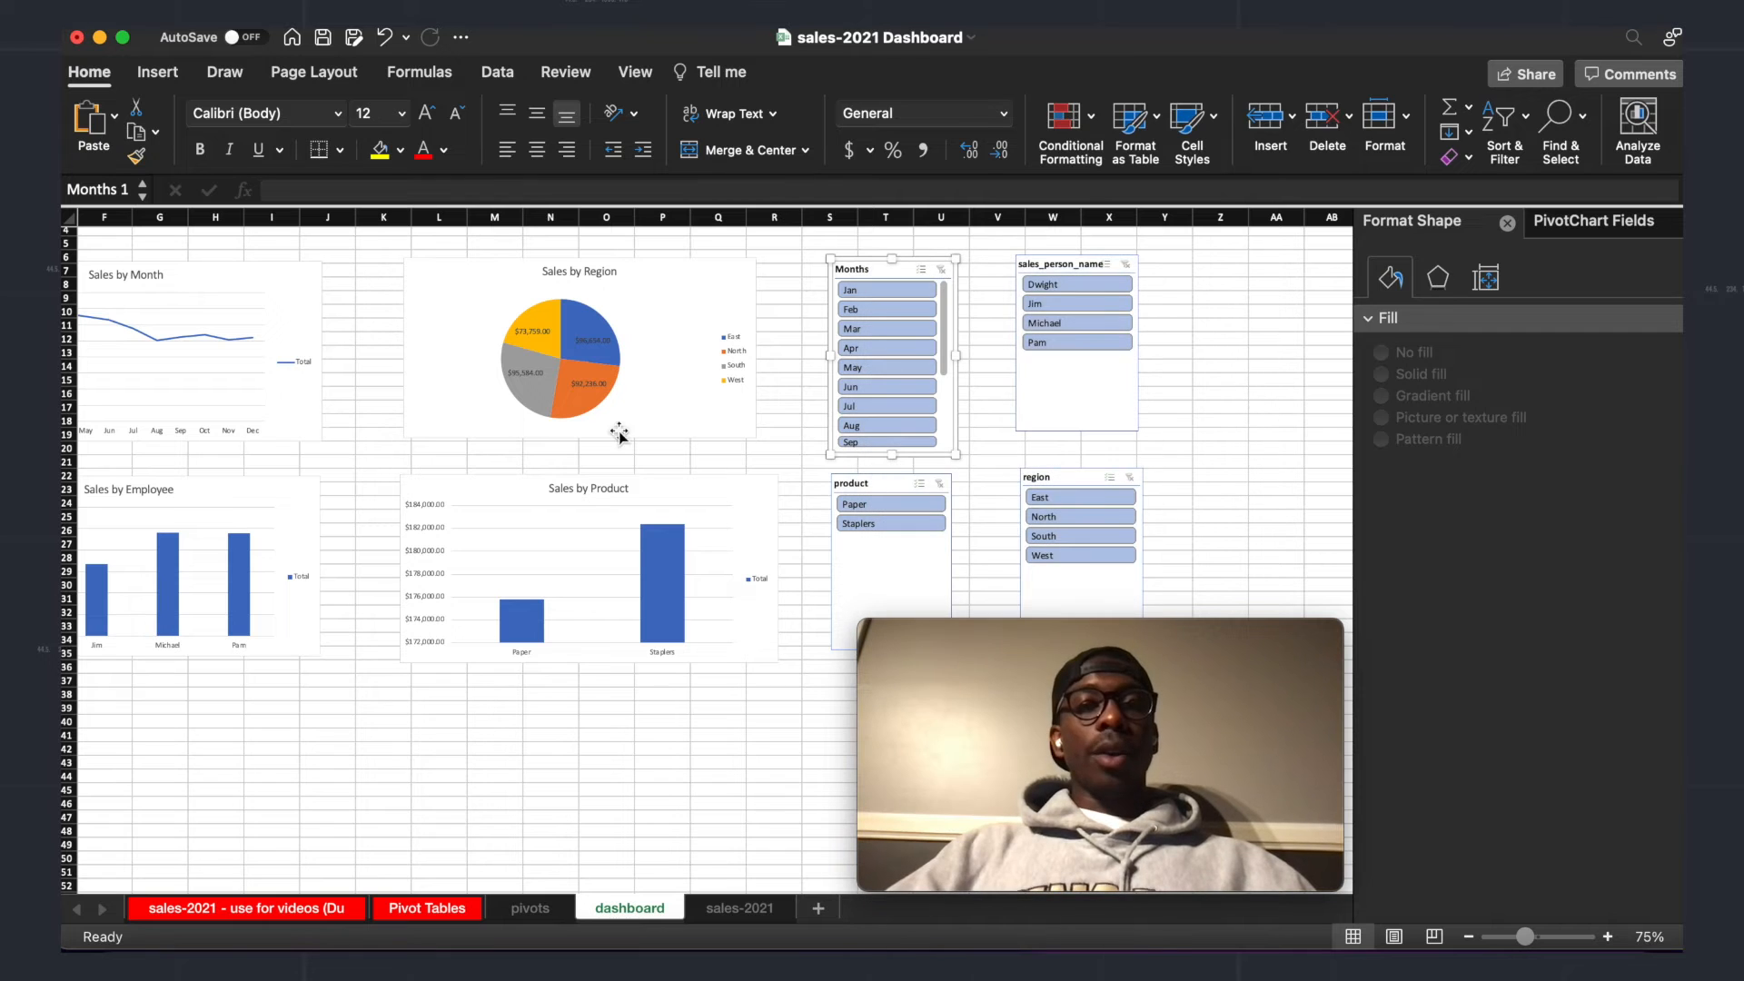
# Step: Test the product slicer by filtering to Paper and then to Staplers
pyautogui.scroll(-3, 874, 379)
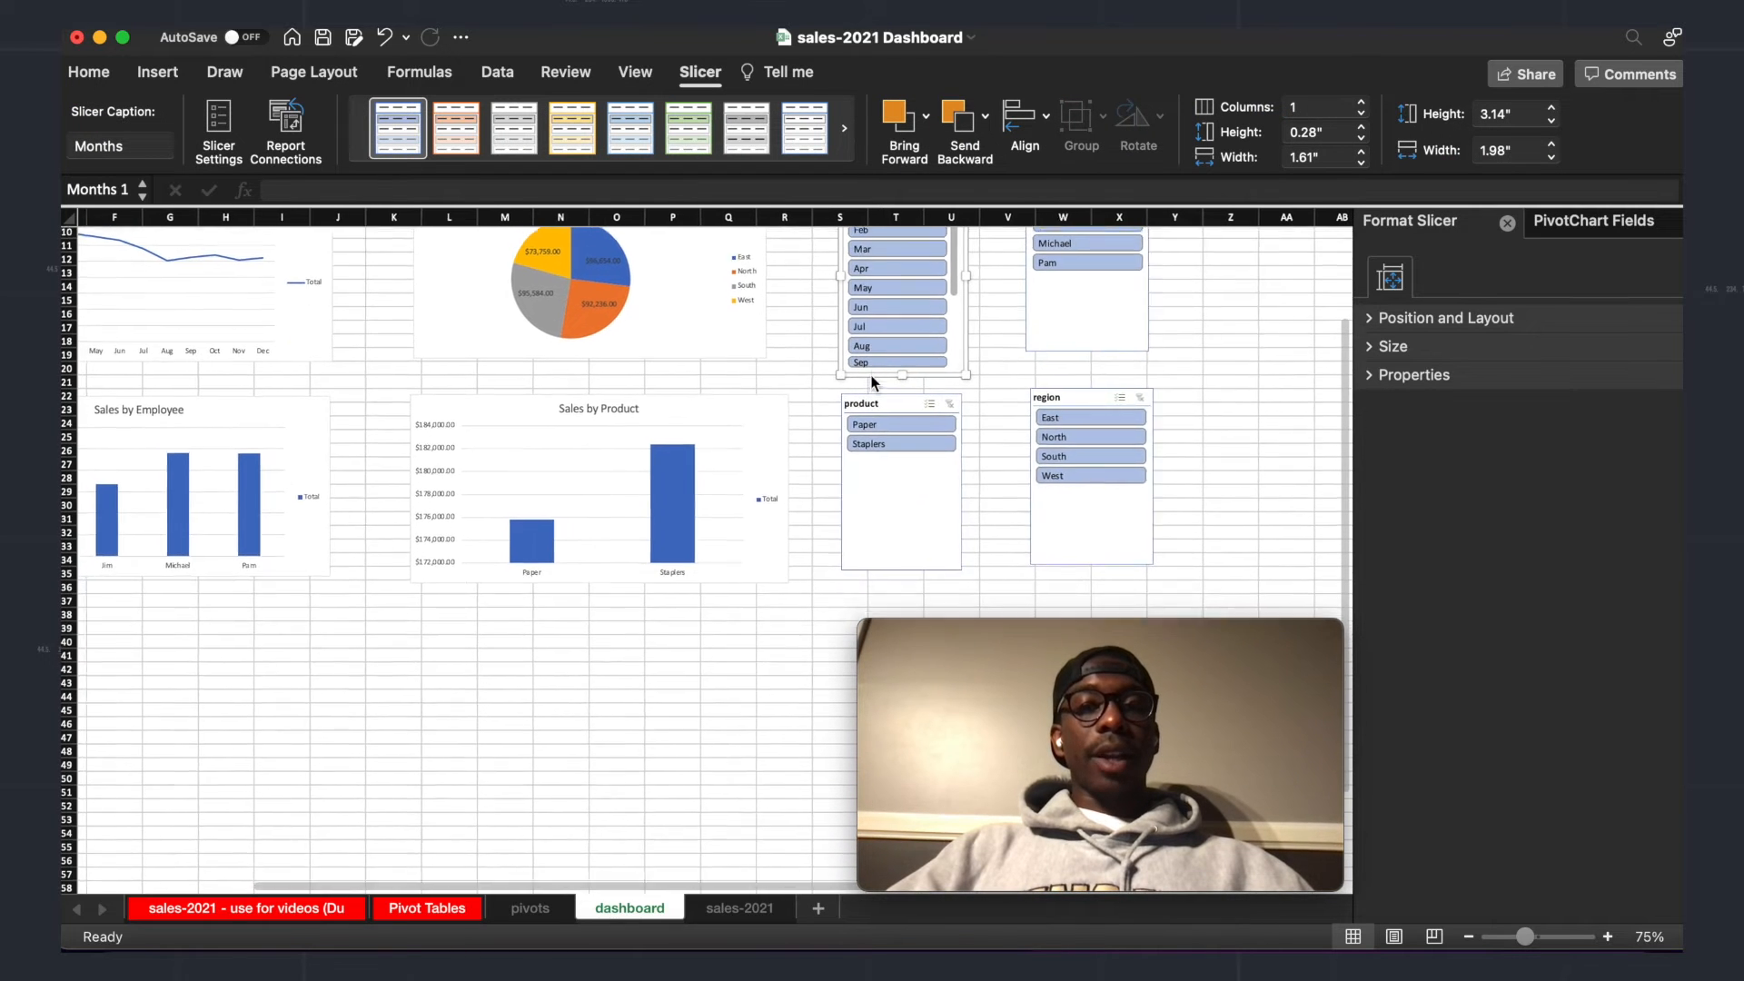
pyautogui.click(859, 467)
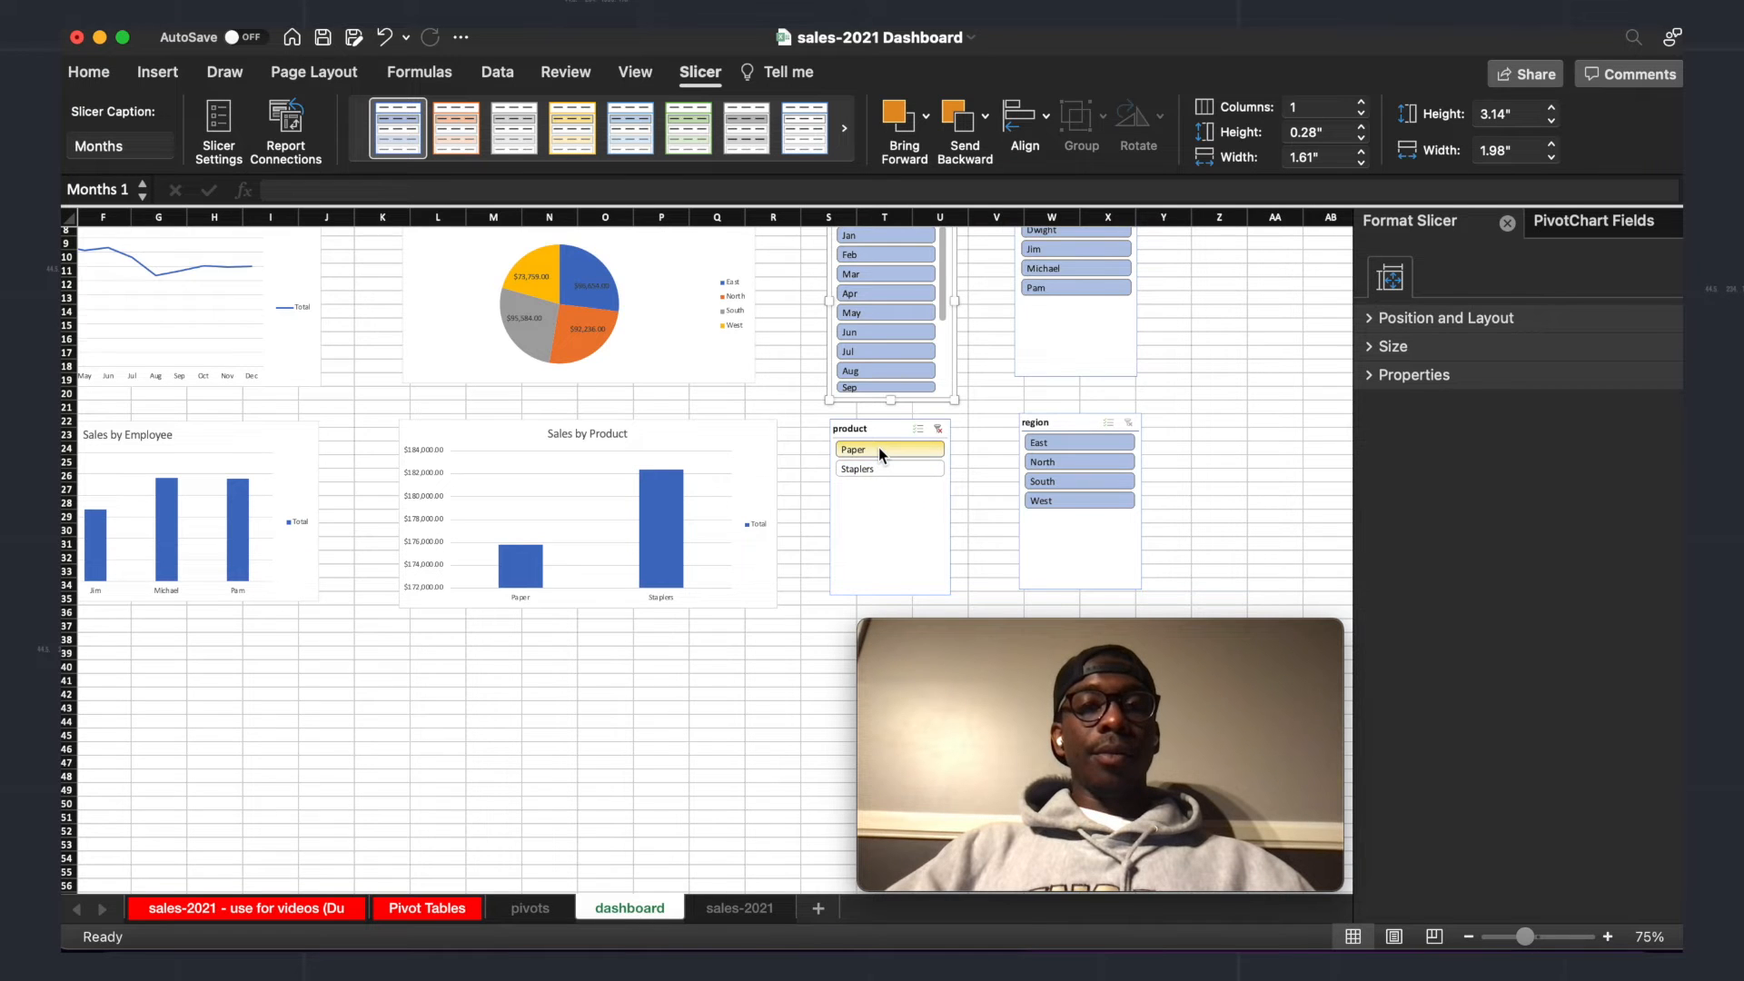
pyautogui.click(878, 449)
pyautogui.scroll(3, 523, 447)
pyautogui.hscroll(-3, 522, 448)
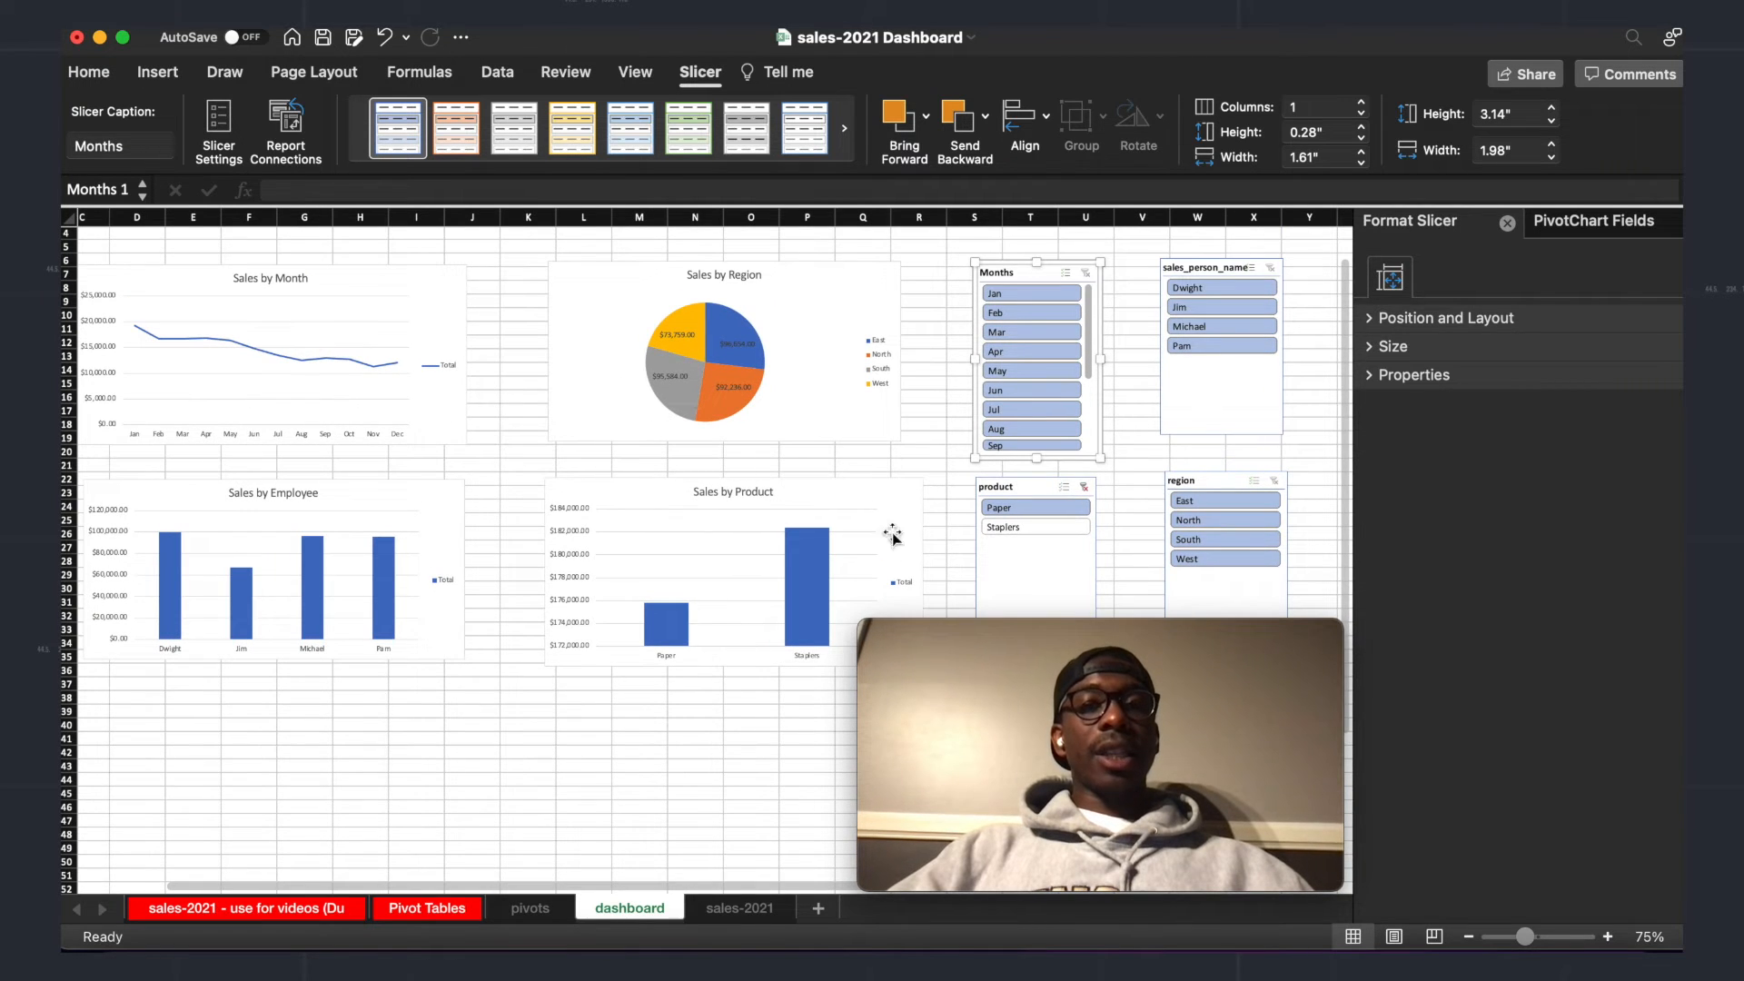
pyautogui.click(1037, 527)
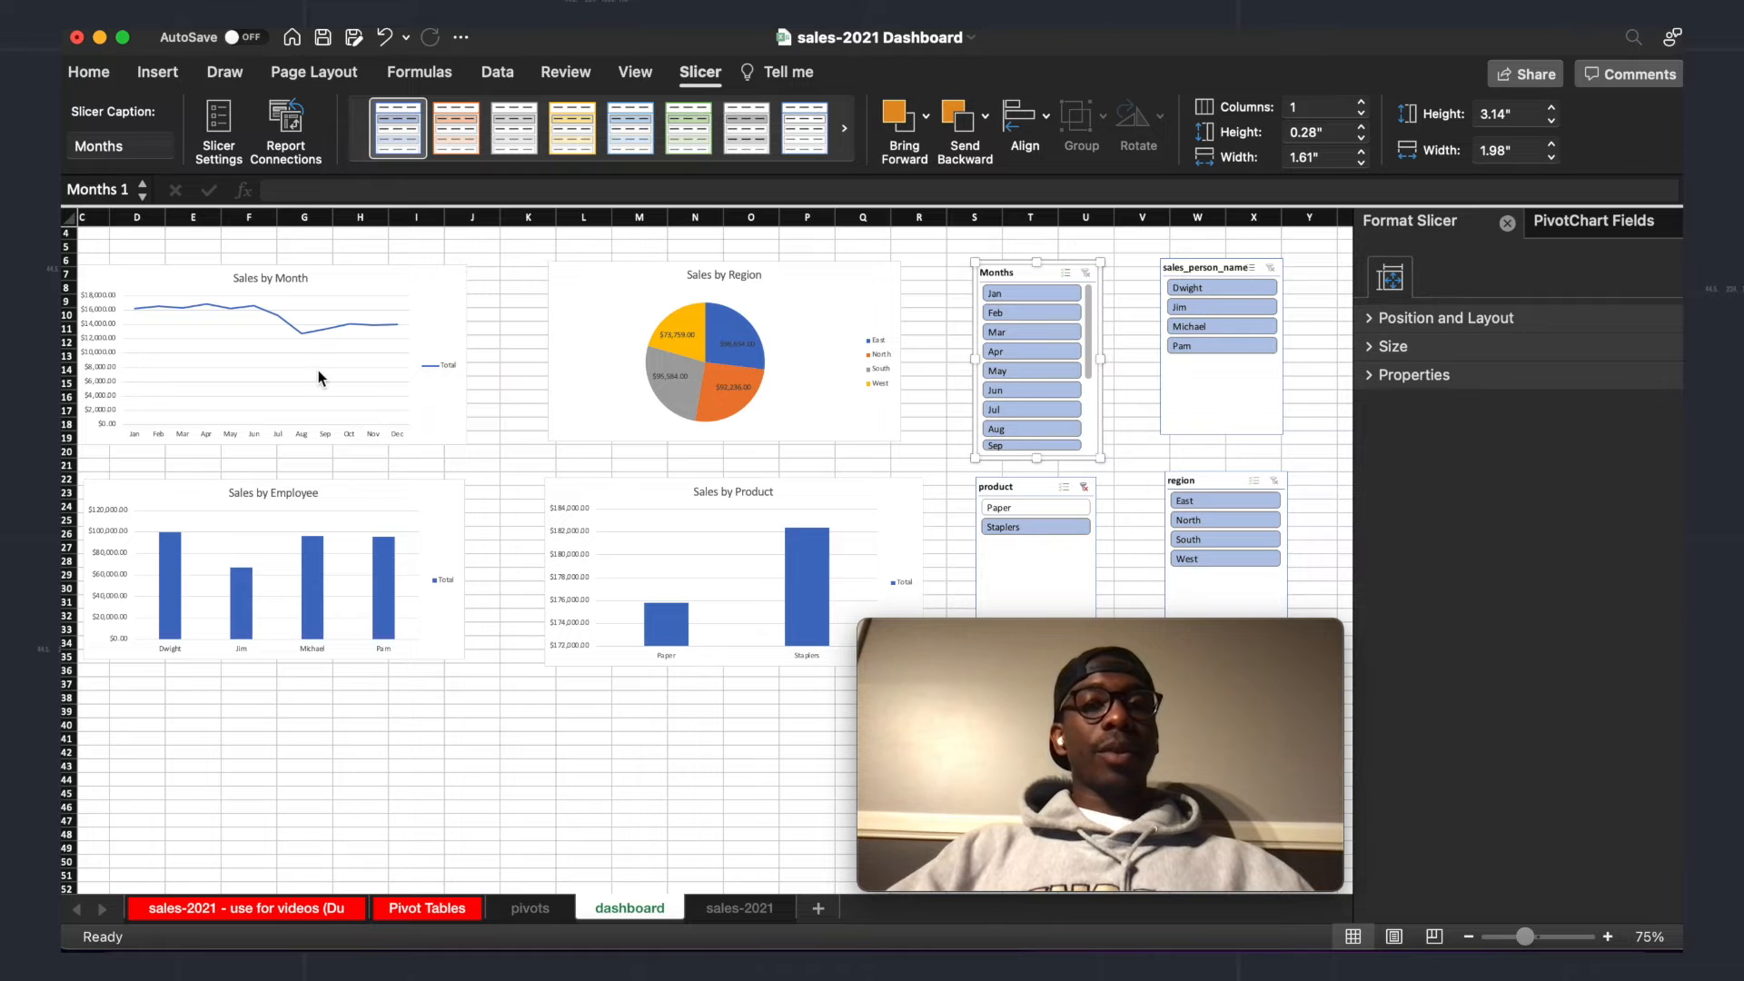
# Step: Connect the product slicer to PivotTable7, PivotTable8 and PivotTable9 on the pivots sheet through its report connections
pyautogui.scroll(-3, 1039, 532)
pyautogui.click(1039, 540)
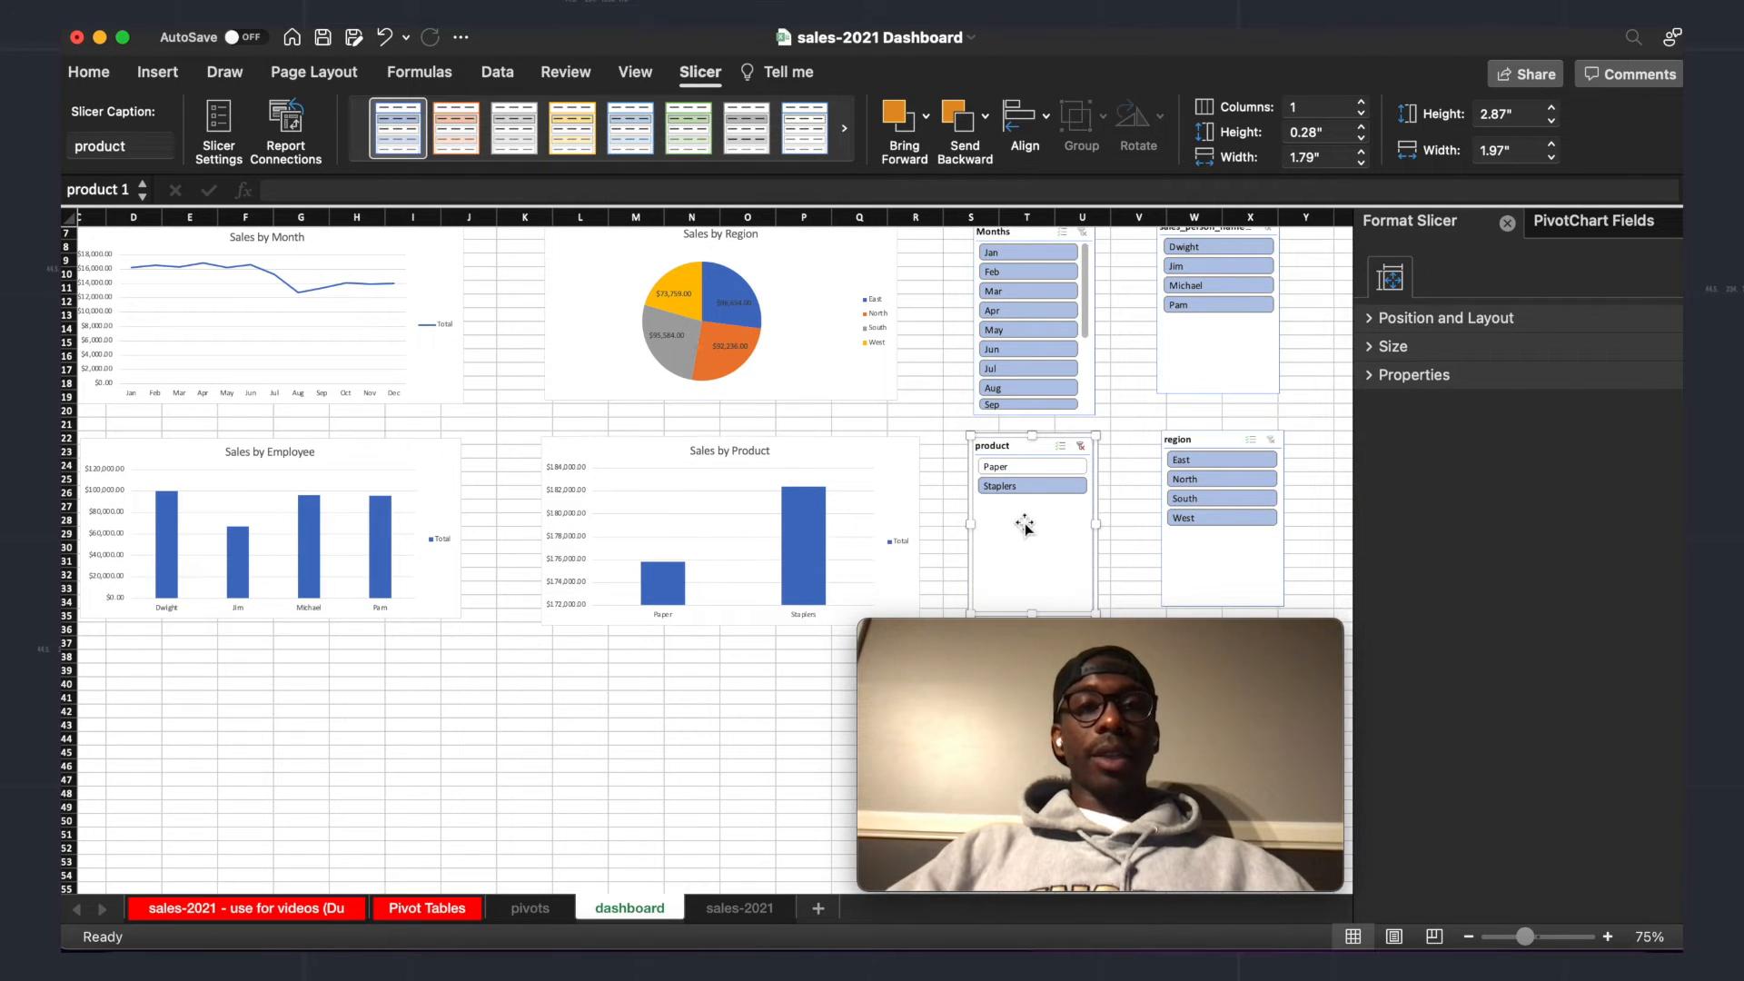
pyautogui.rightClick(1023, 525)
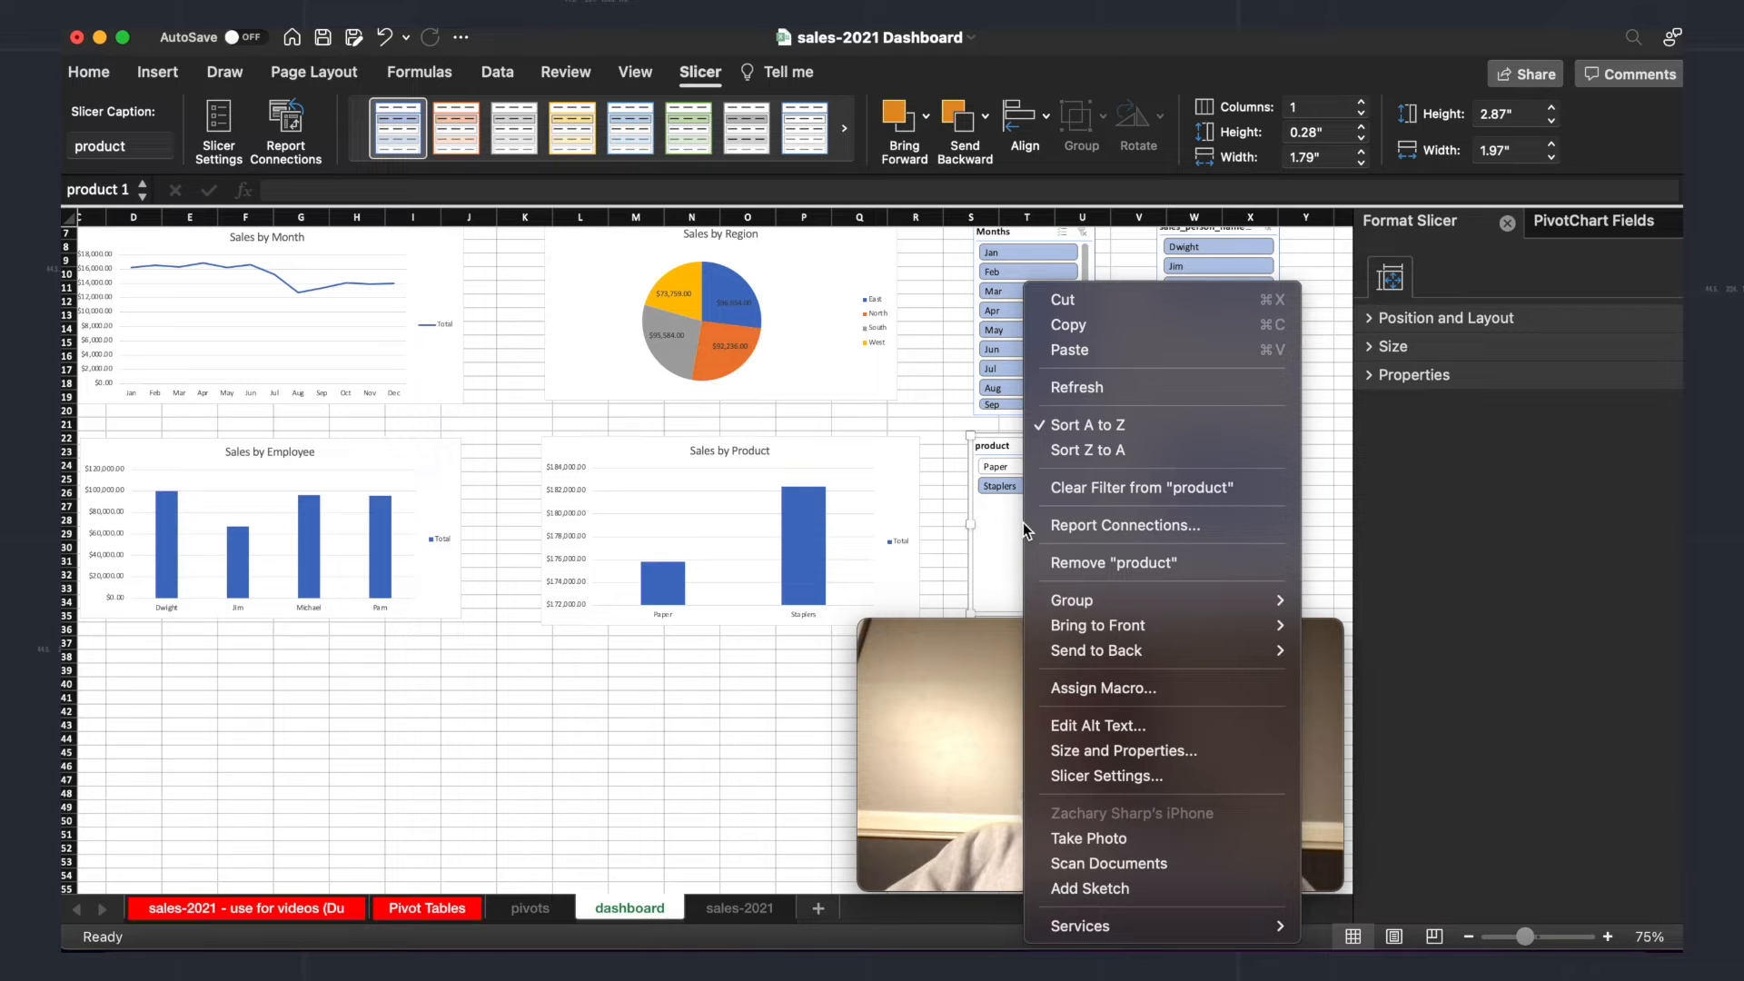
pyautogui.click(1099, 522)
pyautogui.scroll(-2, 779, 369)
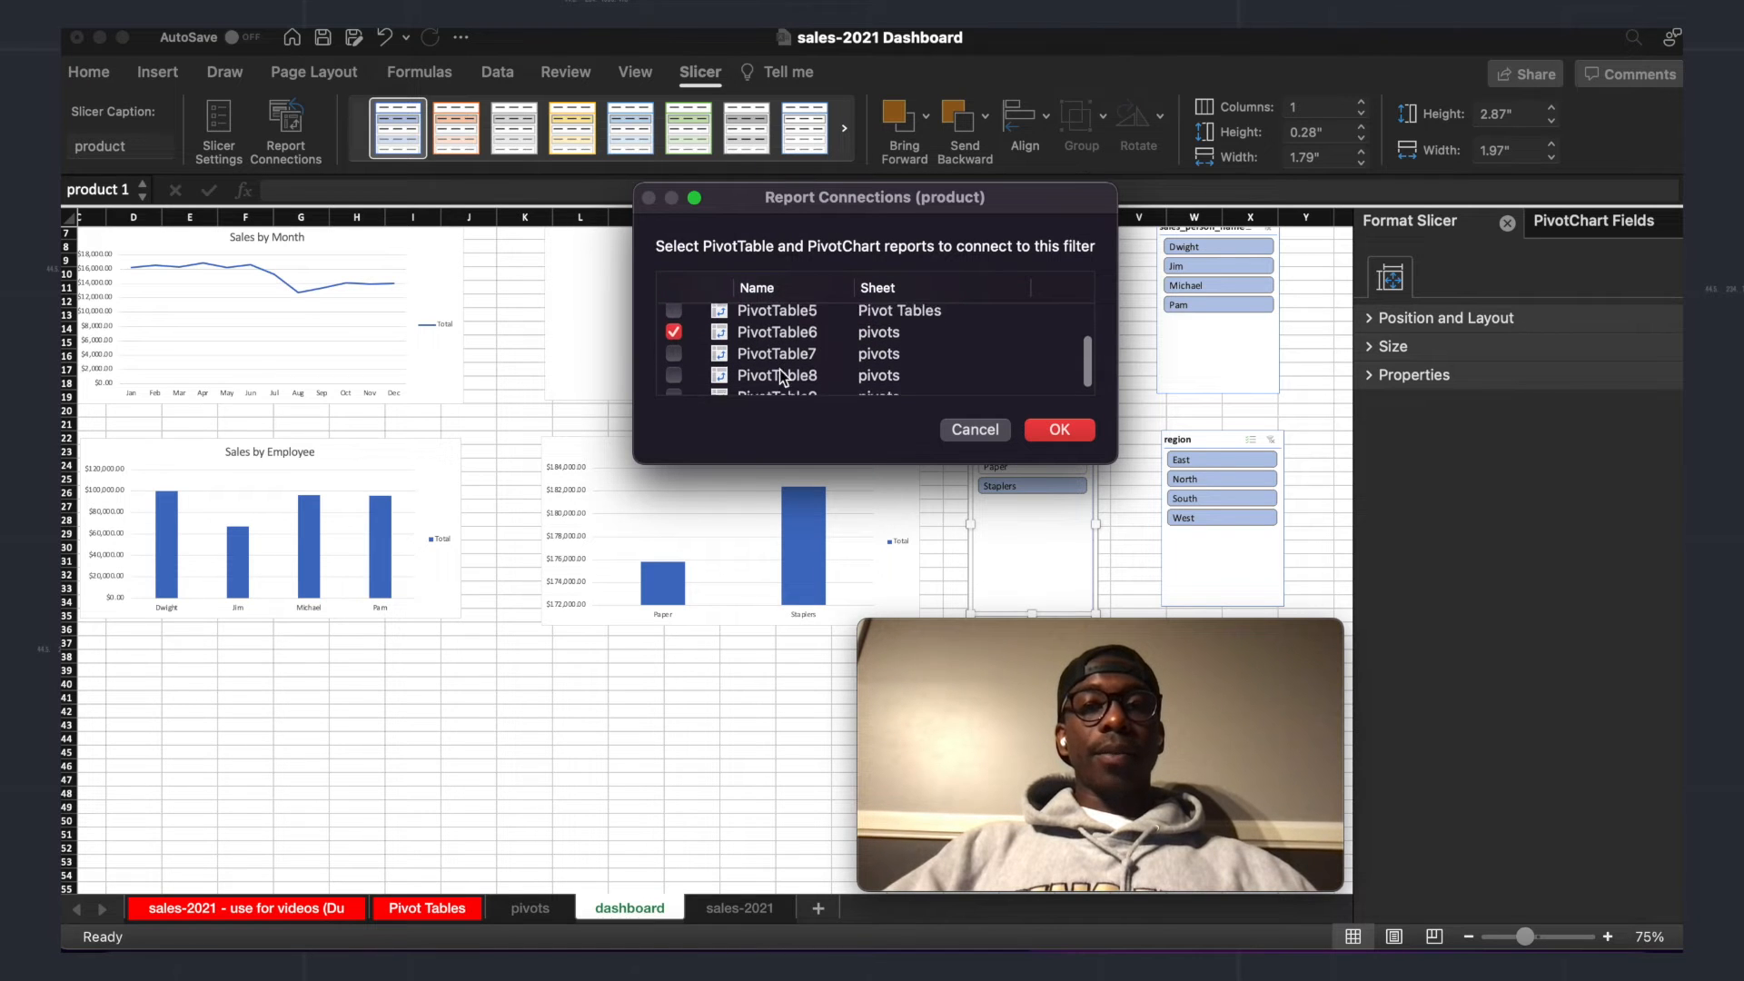
pyautogui.scroll(-1, 779, 368)
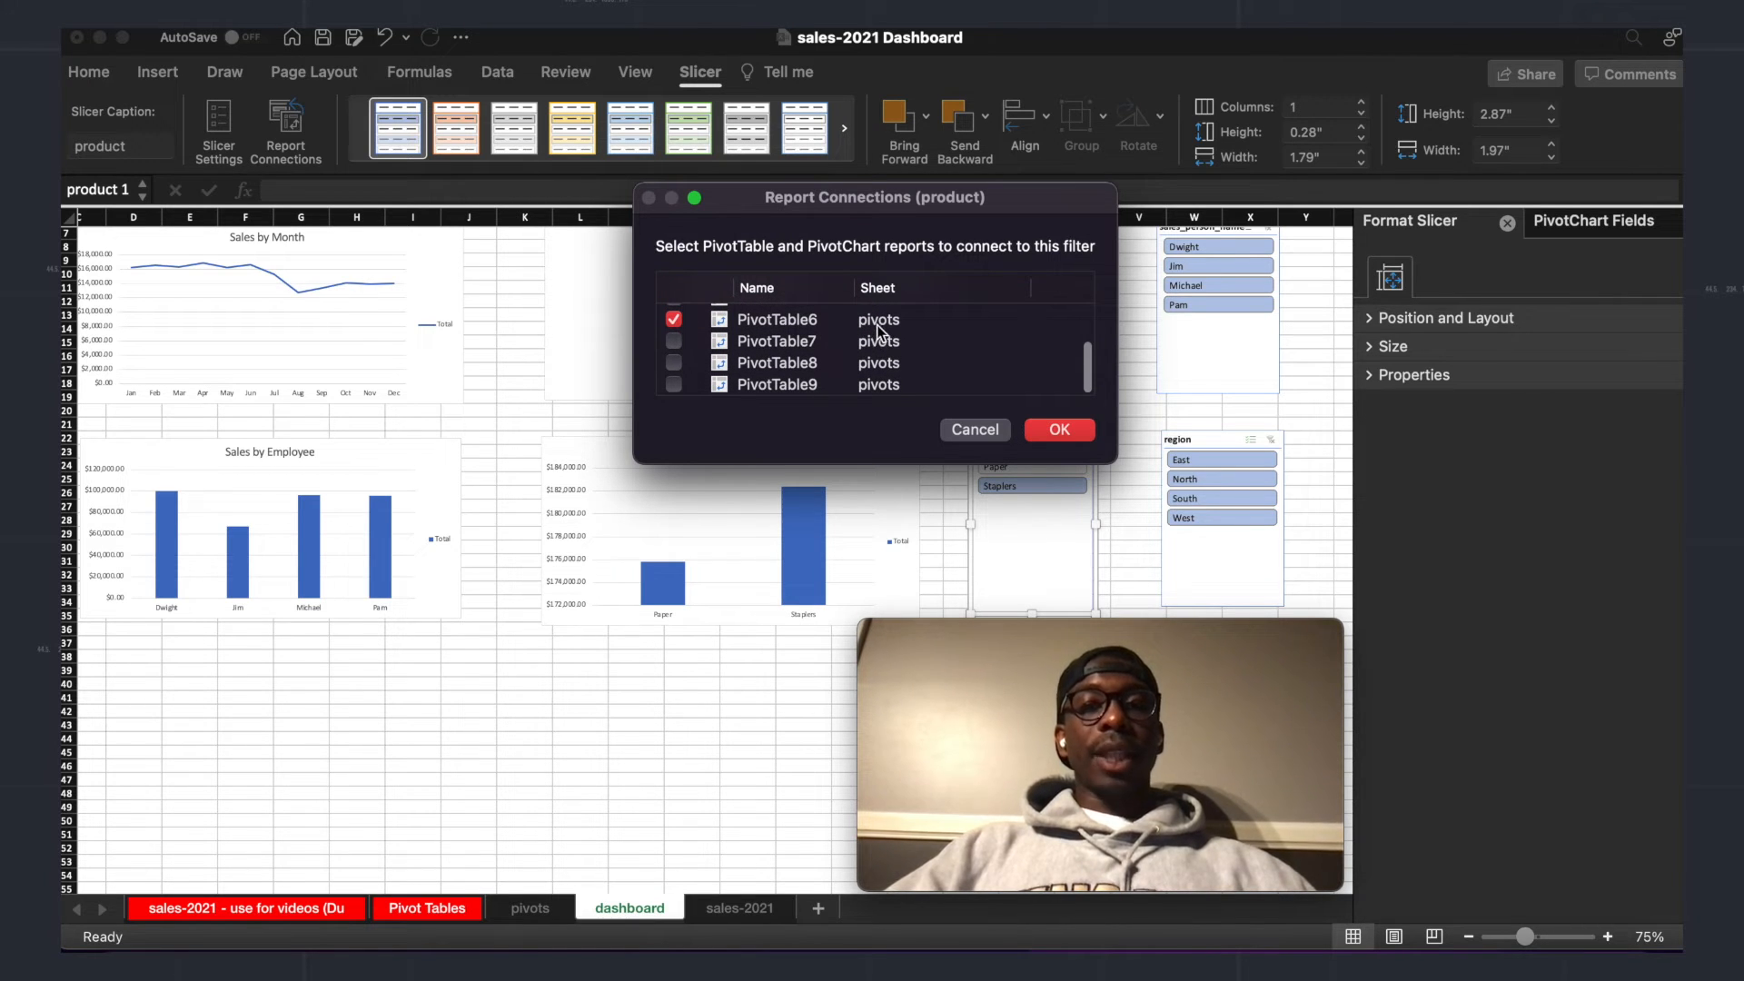
pyautogui.click(674, 341)
pyautogui.click(674, 363)
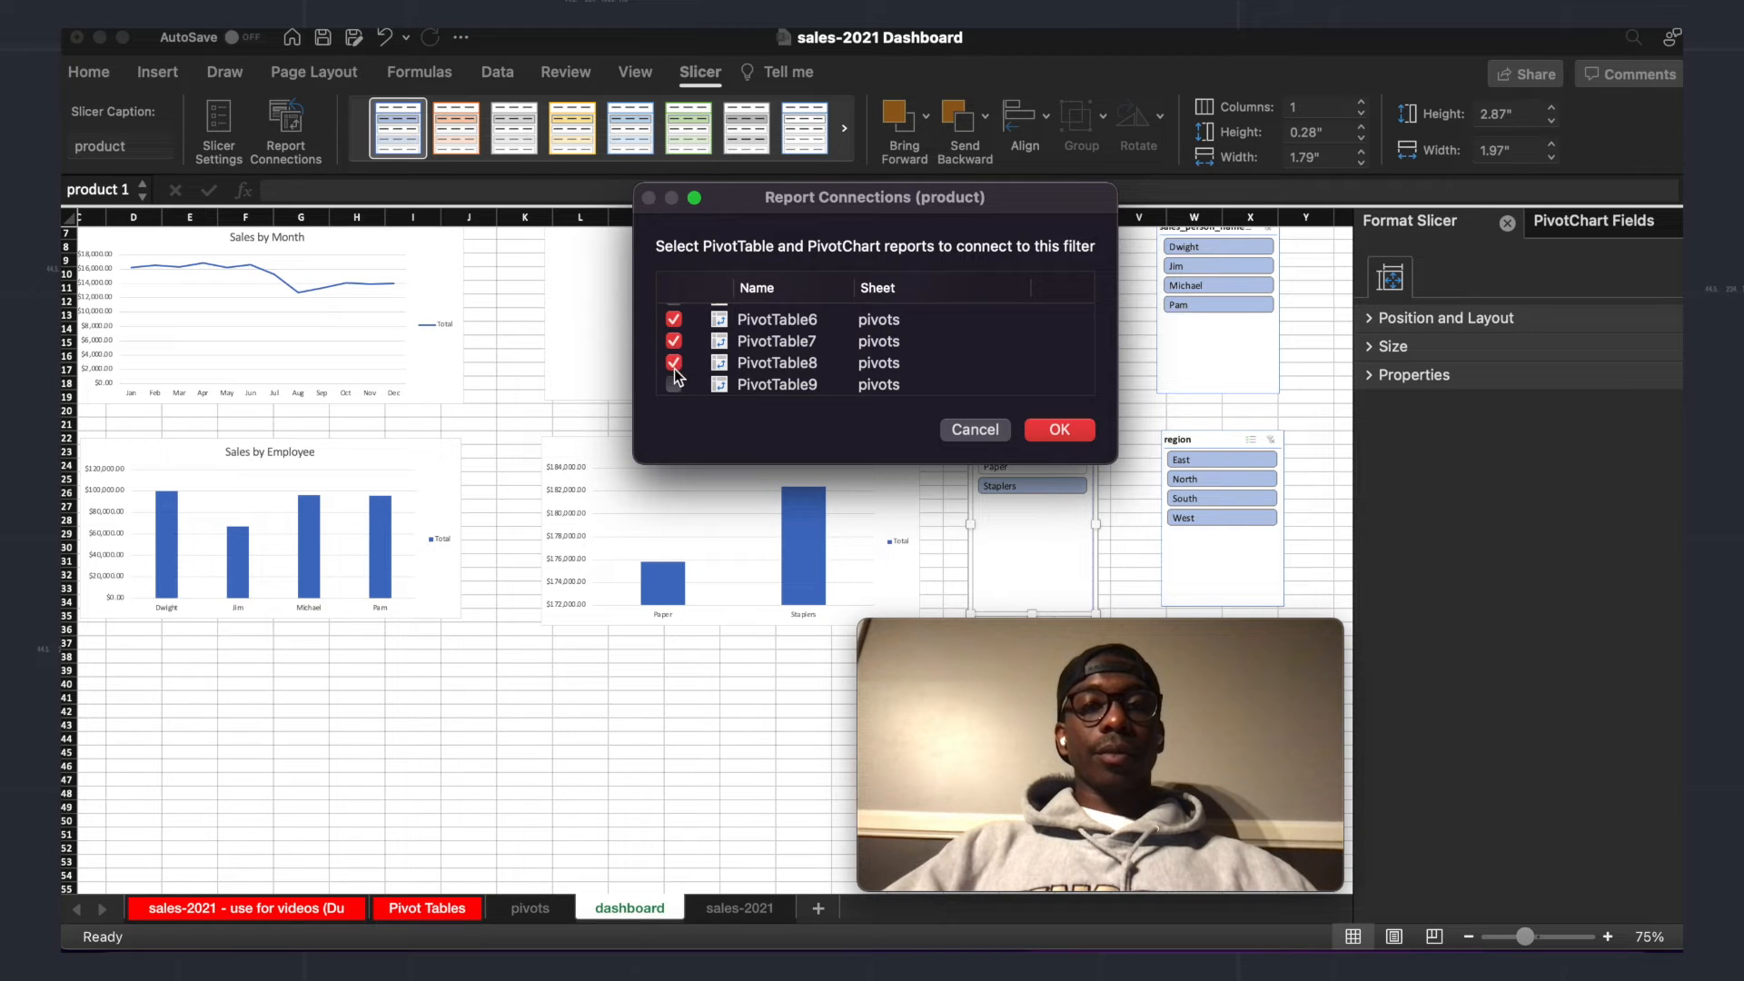
pyautogui.scroll(2, 674, 383)
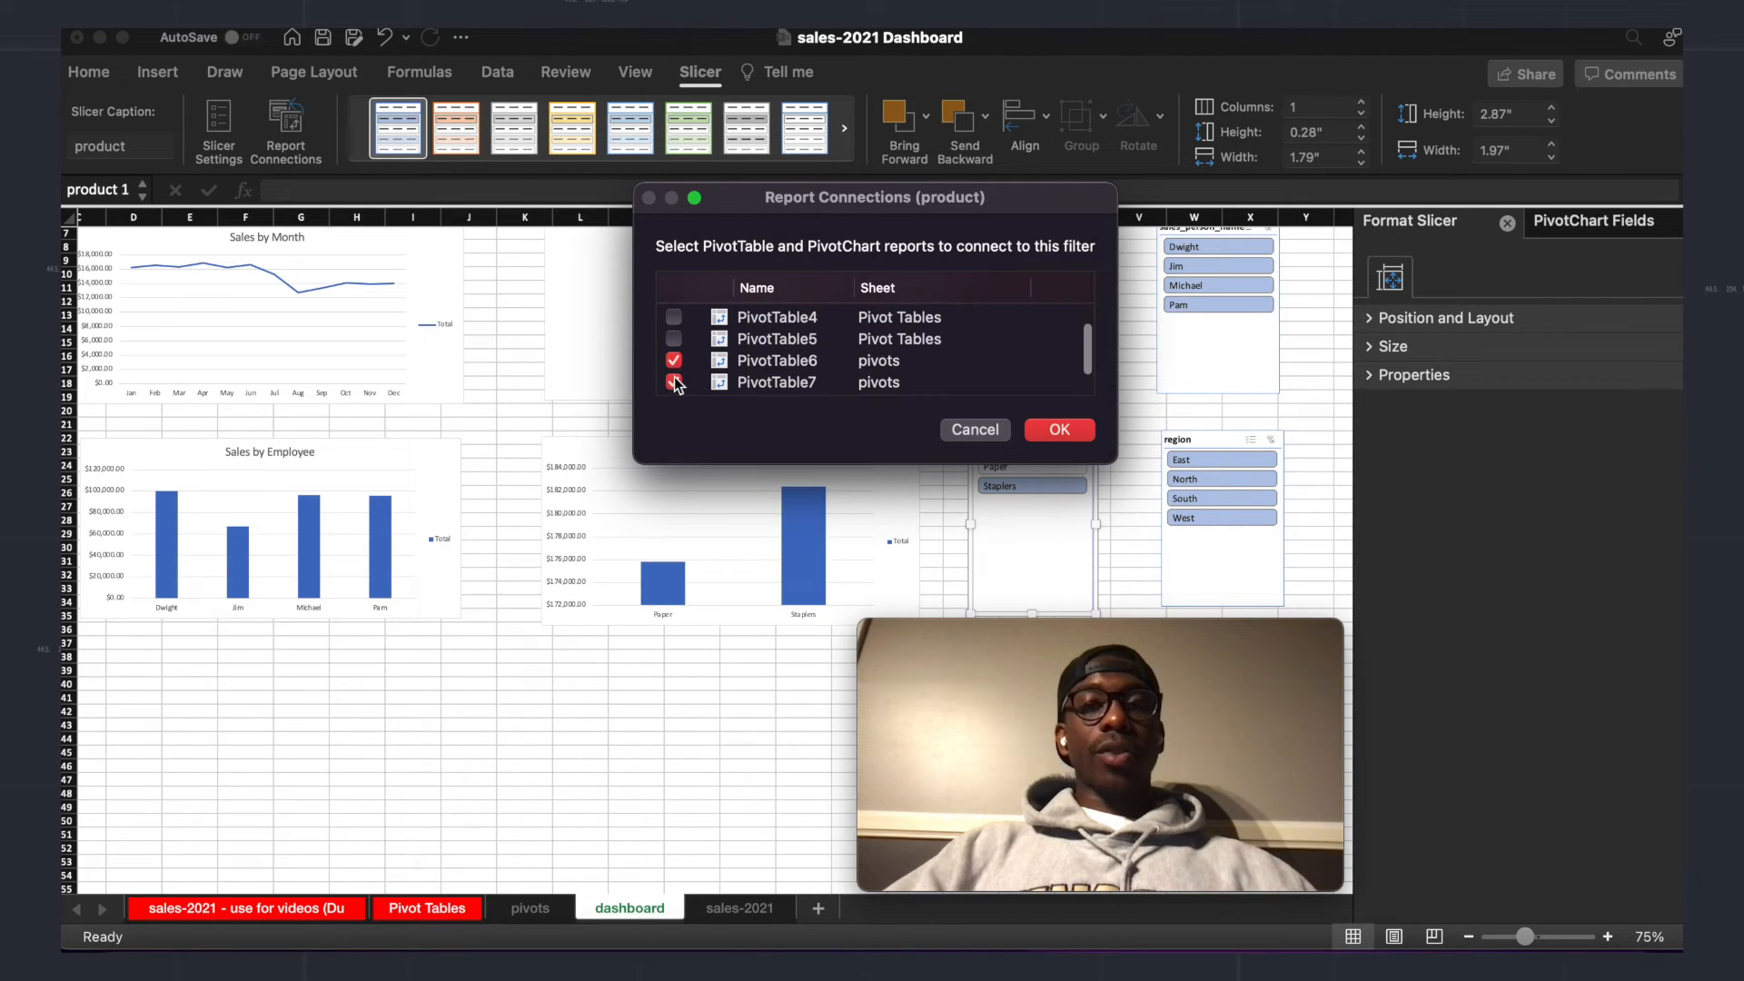
pyautogui.click(1081, 429)
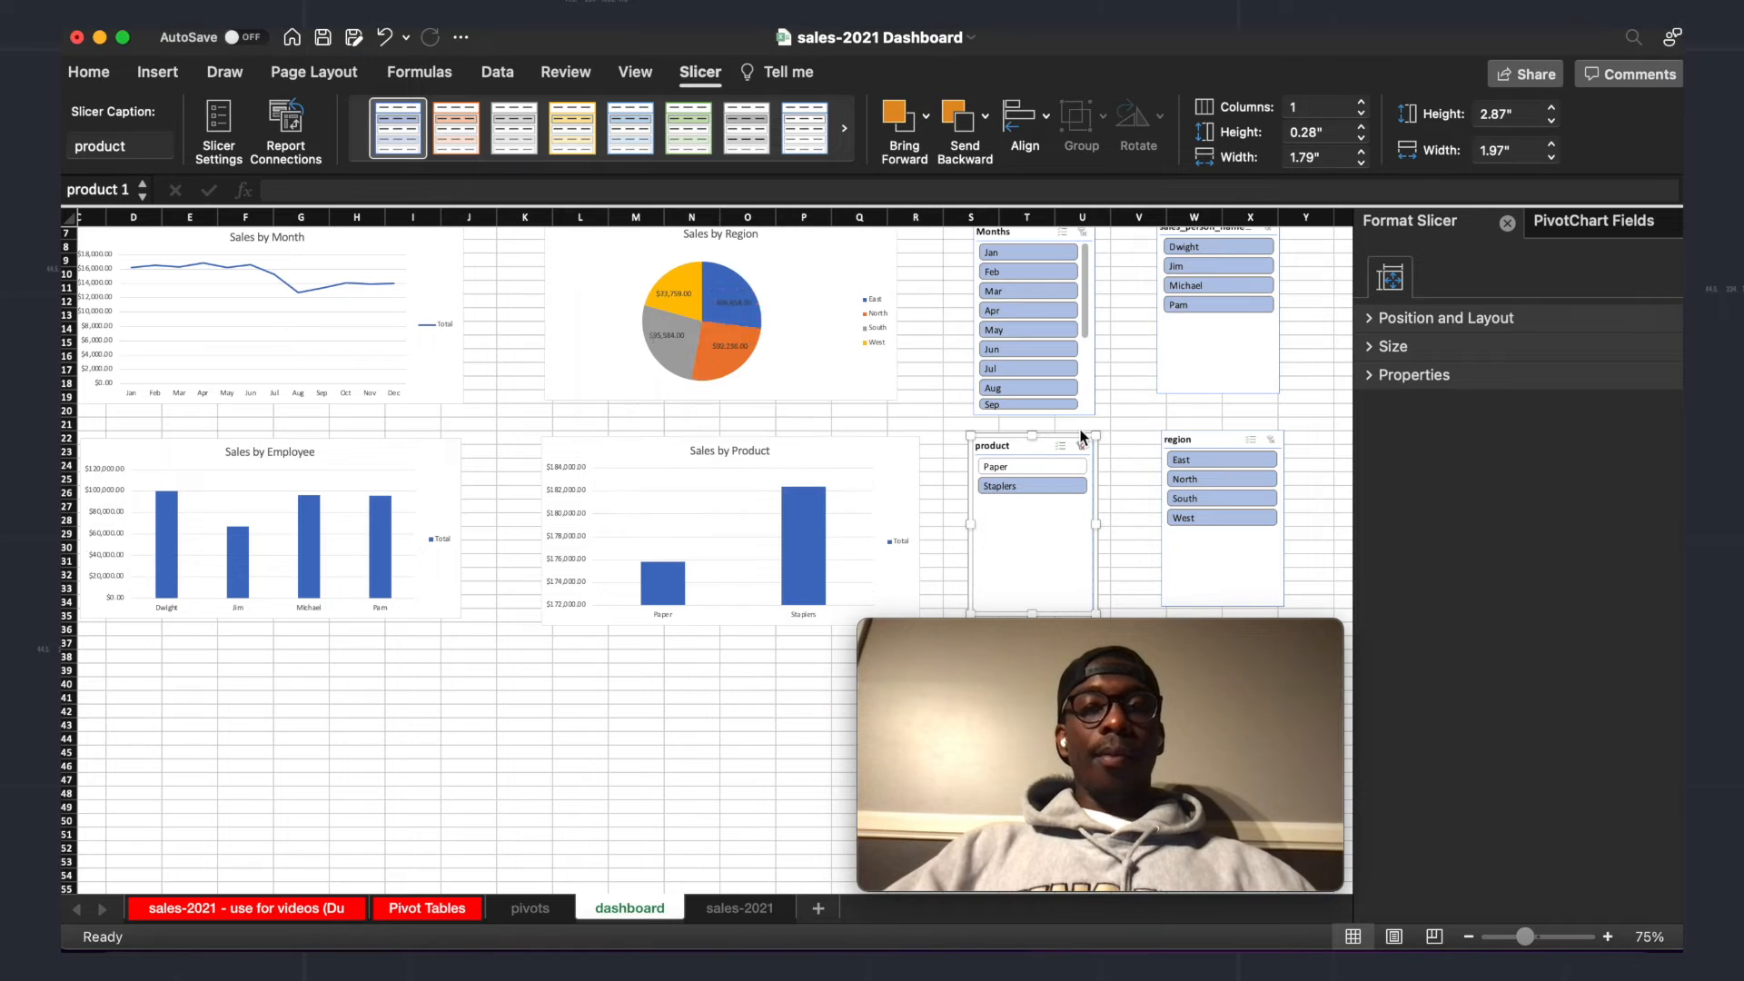
# Step: Switch the product slicer between Paper and Staplers to test it on all four charts, ending on Paper
pyautogui.click(1021, 467)
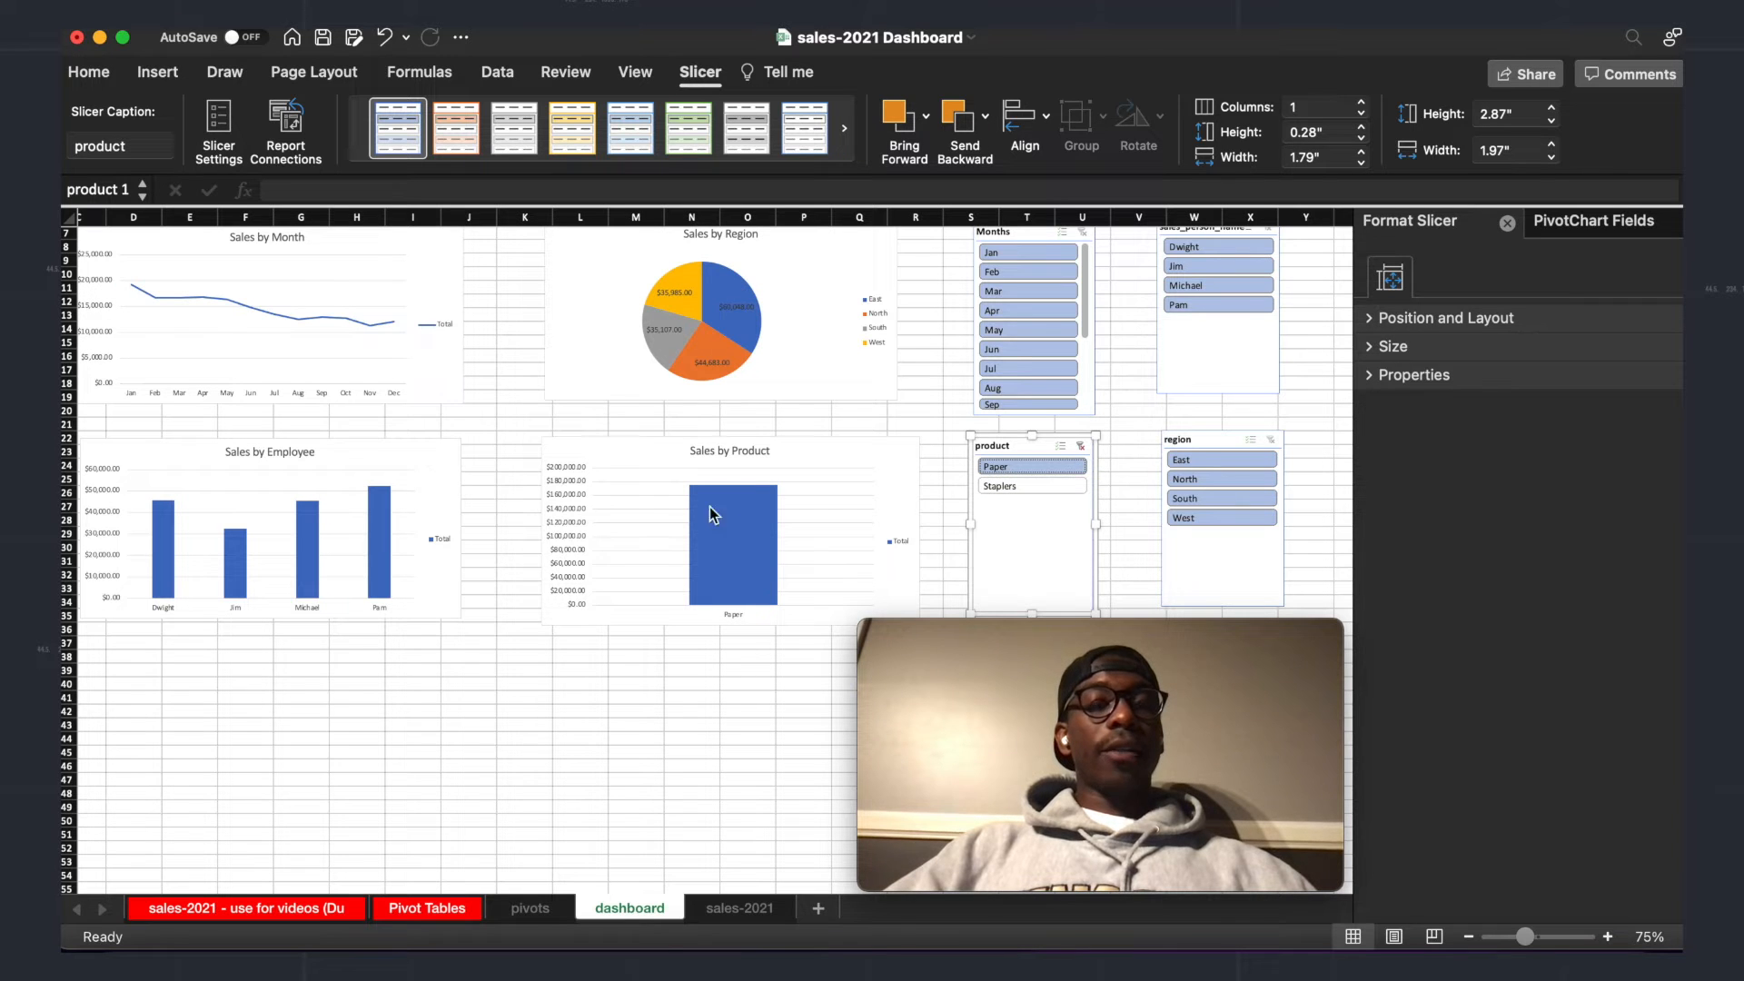
pyautogui.click(1027, 487)
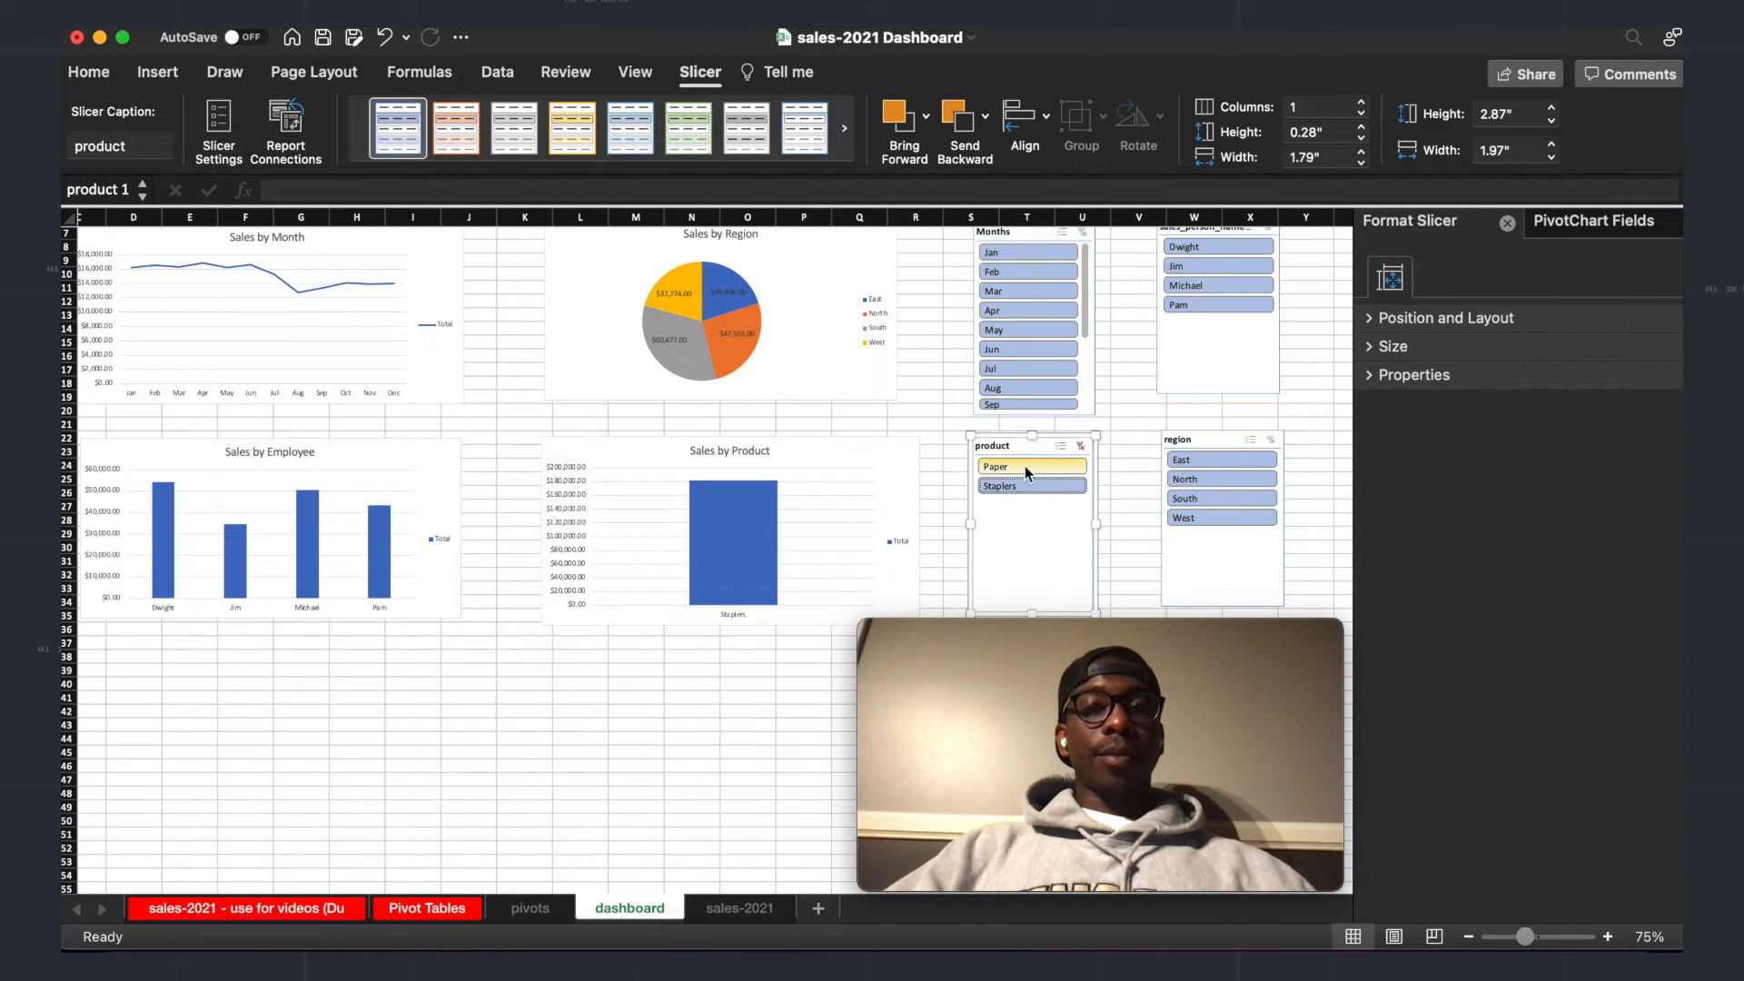
pyautogui.click(1024, 462)
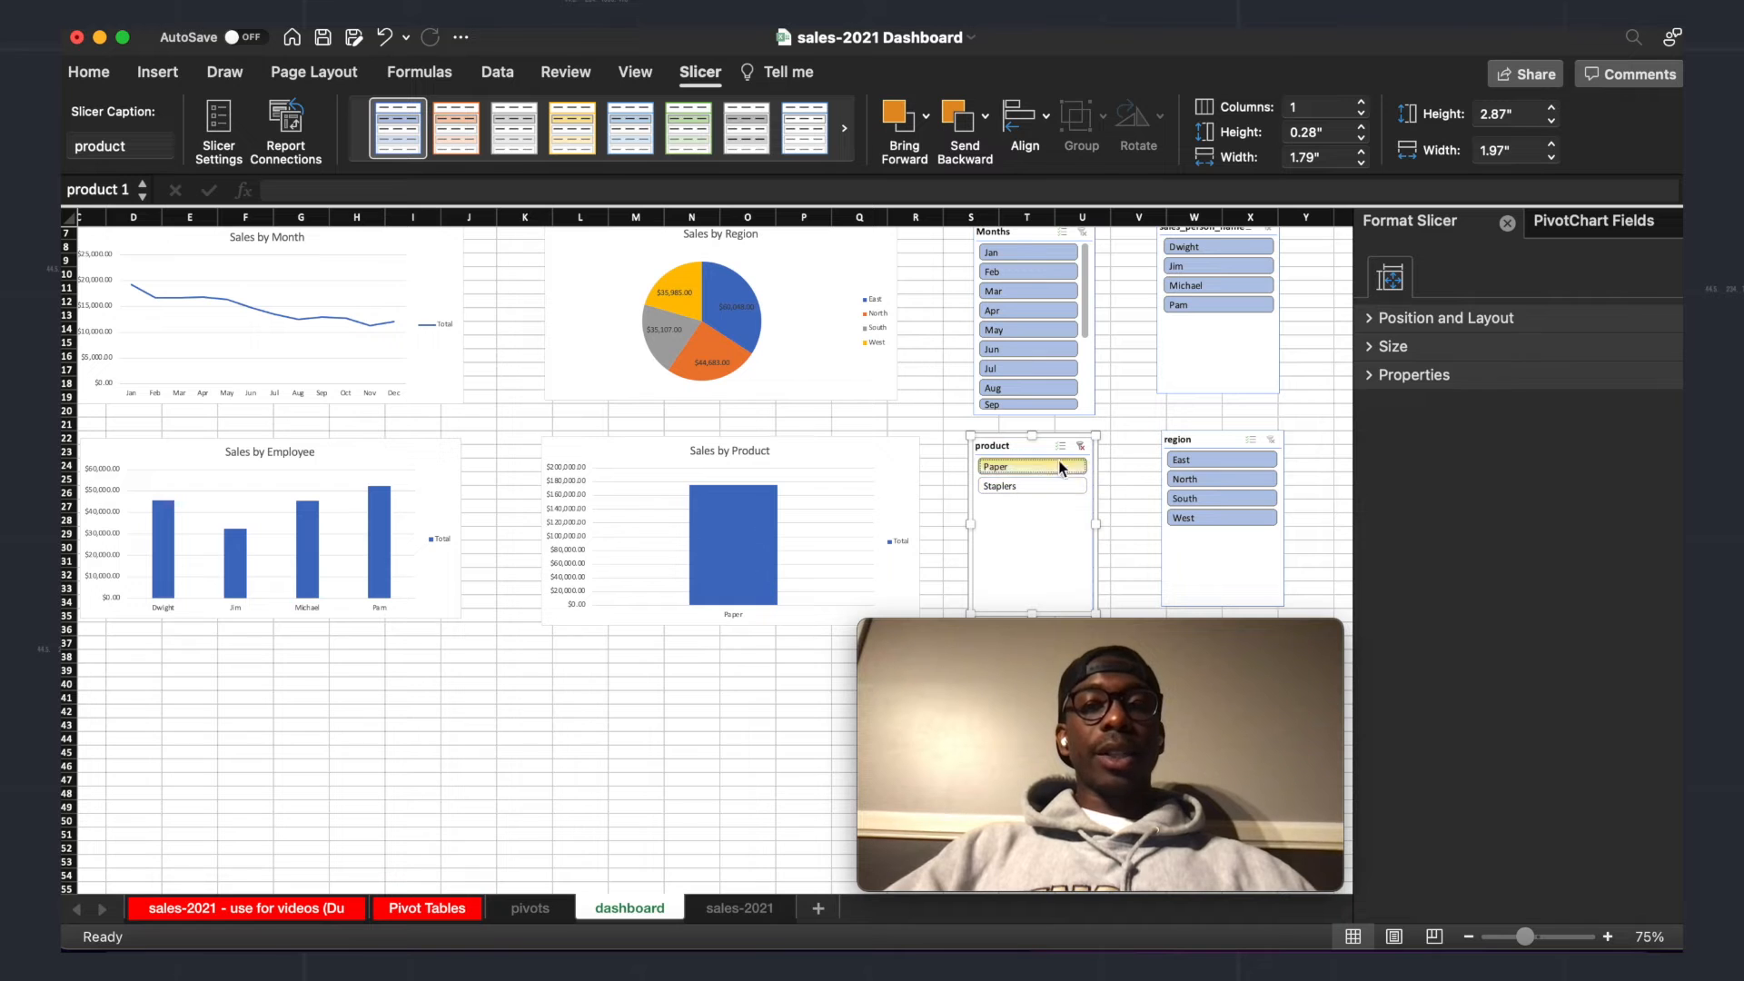
# Step: Turn on multi-select in the product slicer, add Staplers and deselect Paper
pyautogui.click(1057, 449)
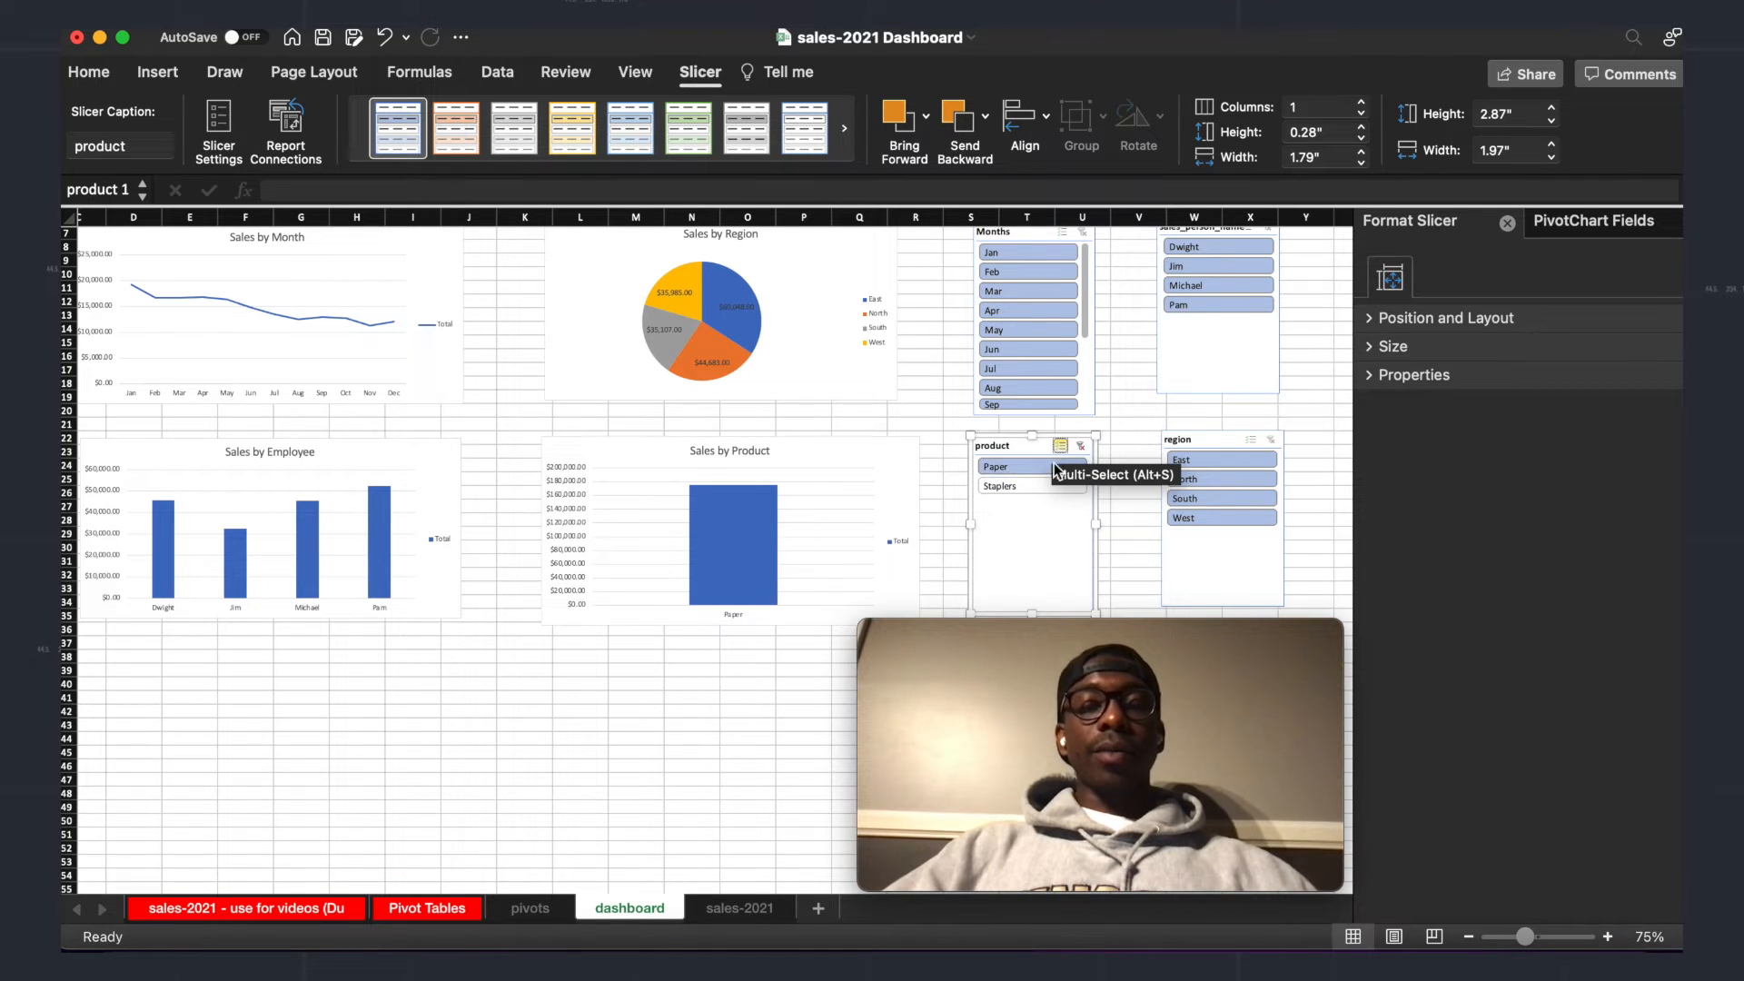
pyautogui.click(1028, 489)
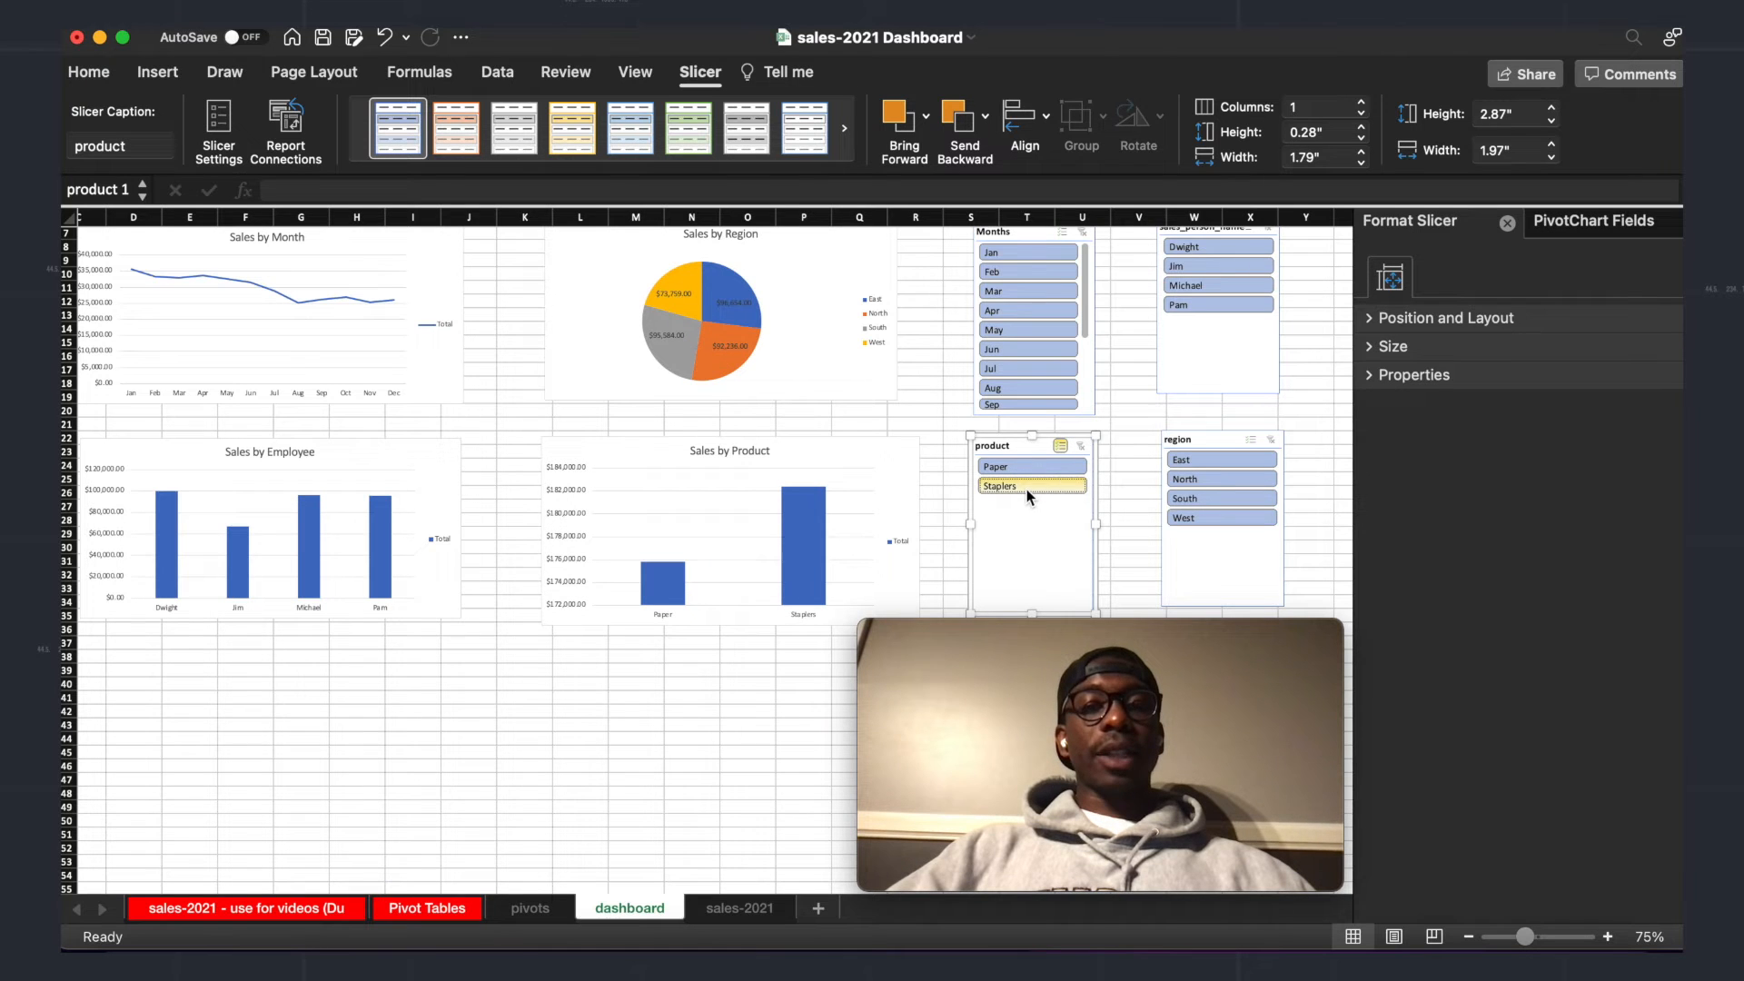
pyautogui.click(1023, 468)
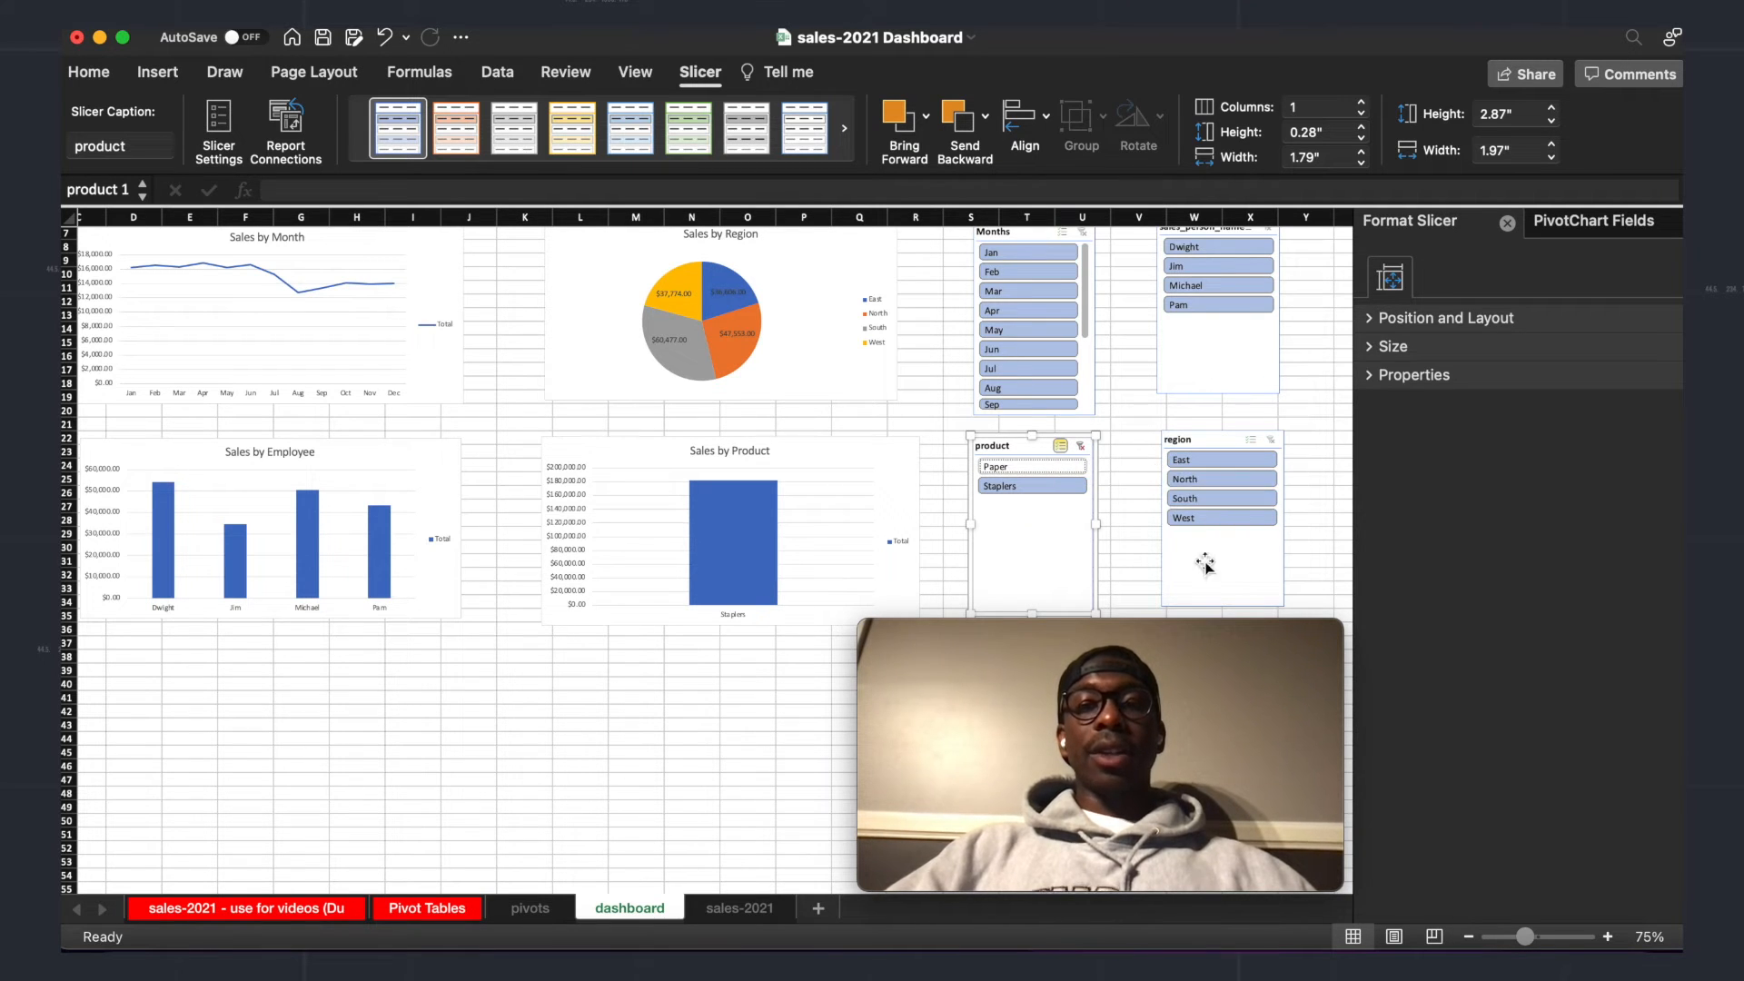
# Step: Filter the region slicer to East, North and South using multi-select, and enable multi-select on the Months and sales_person_name slicers
pyautogui.click(1212, 478)
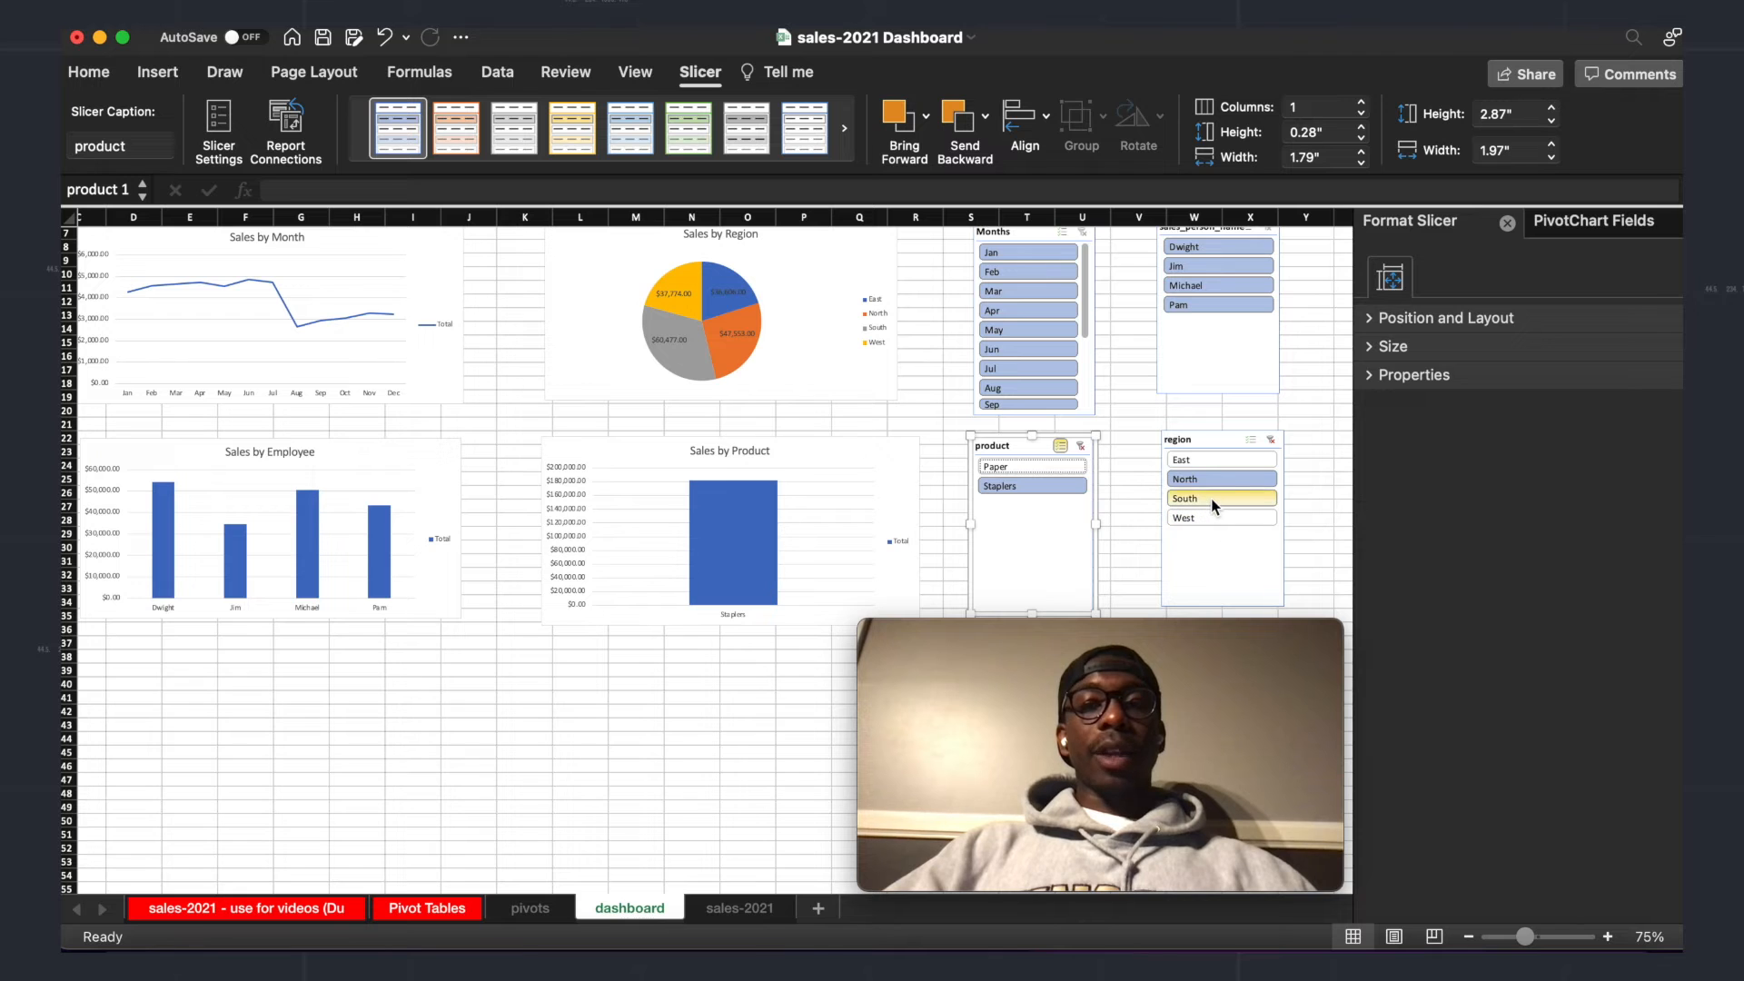
pyautogui.click(1213, 505)
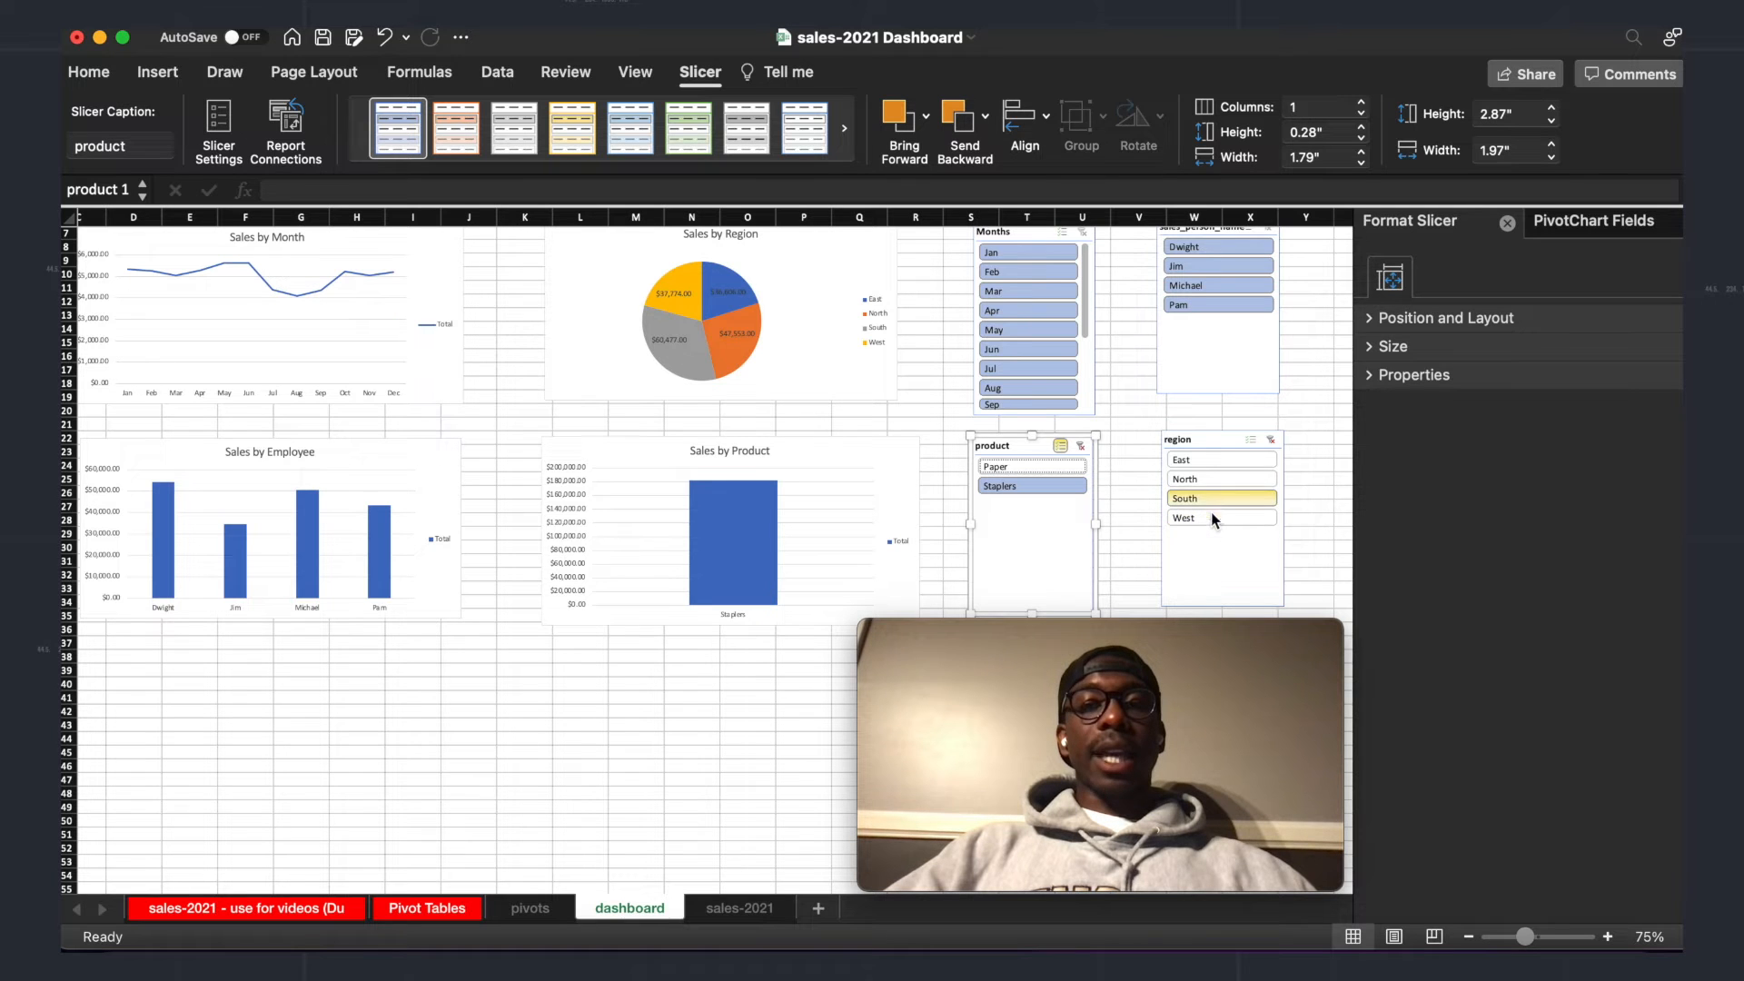
pyautogui.click(1213, 455)
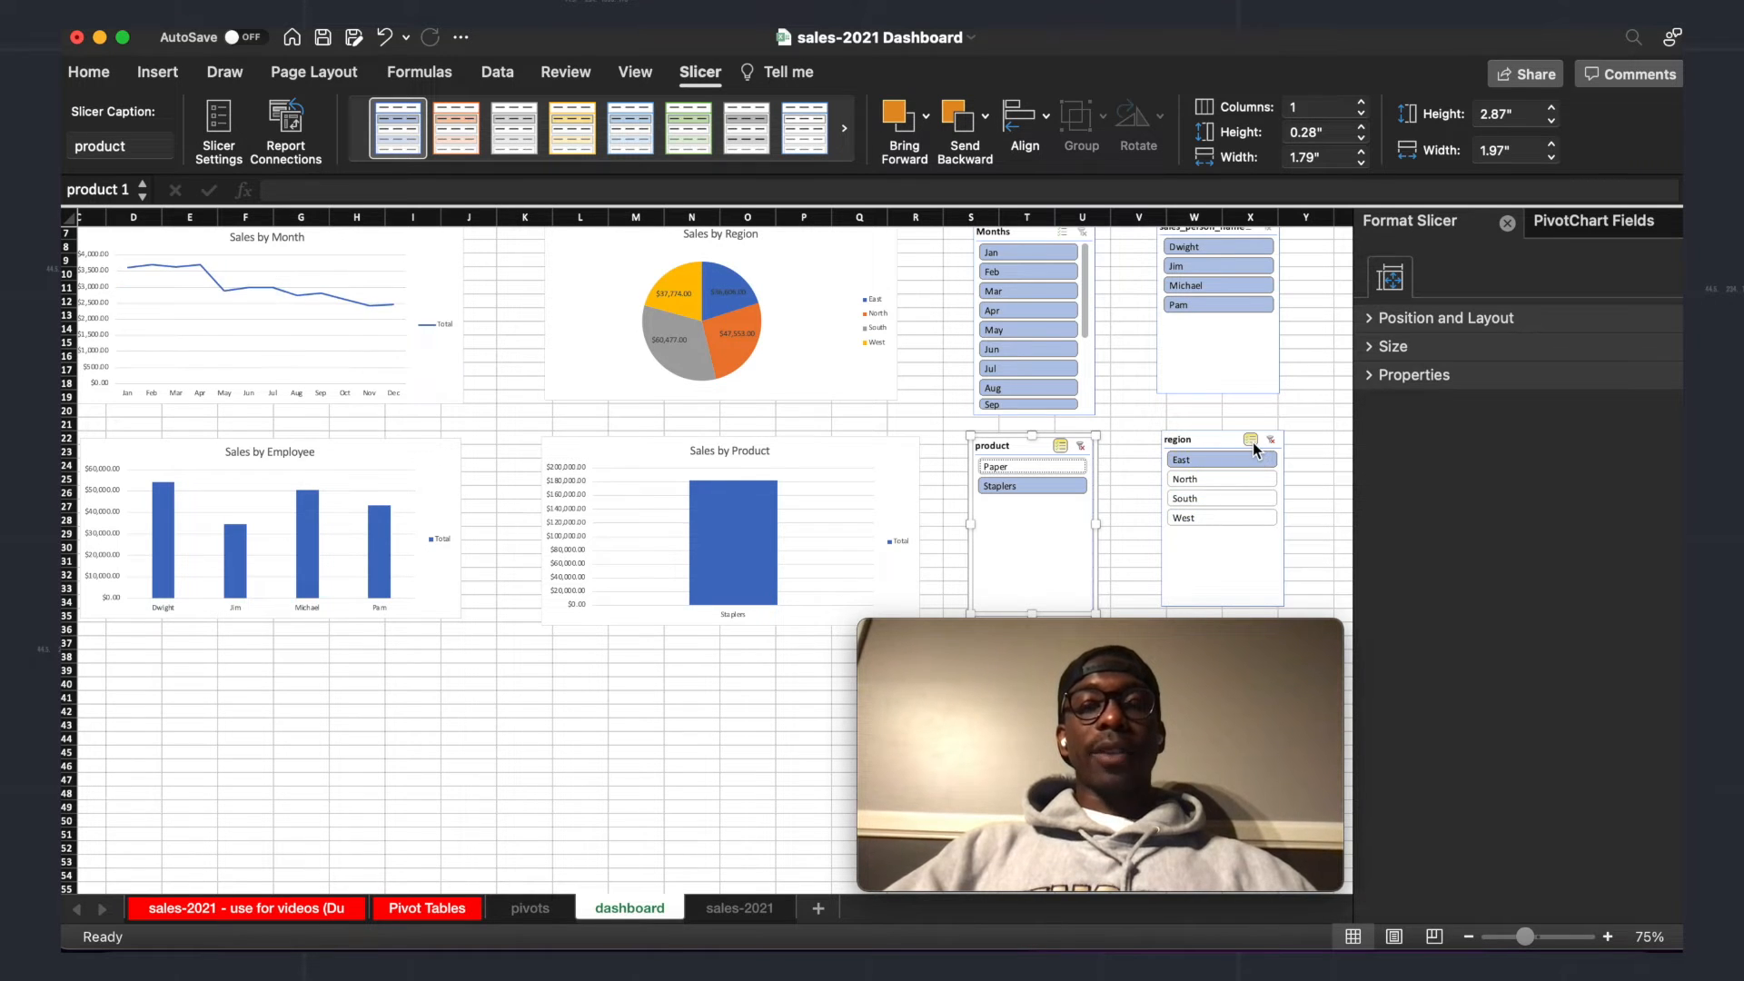
pyautogui.click(1219, 479)
pyautogui.click(1215, 498)
pyautogui.scroll(1, 1197, 474)
pyautogui.scroll(2, 1198, 475)
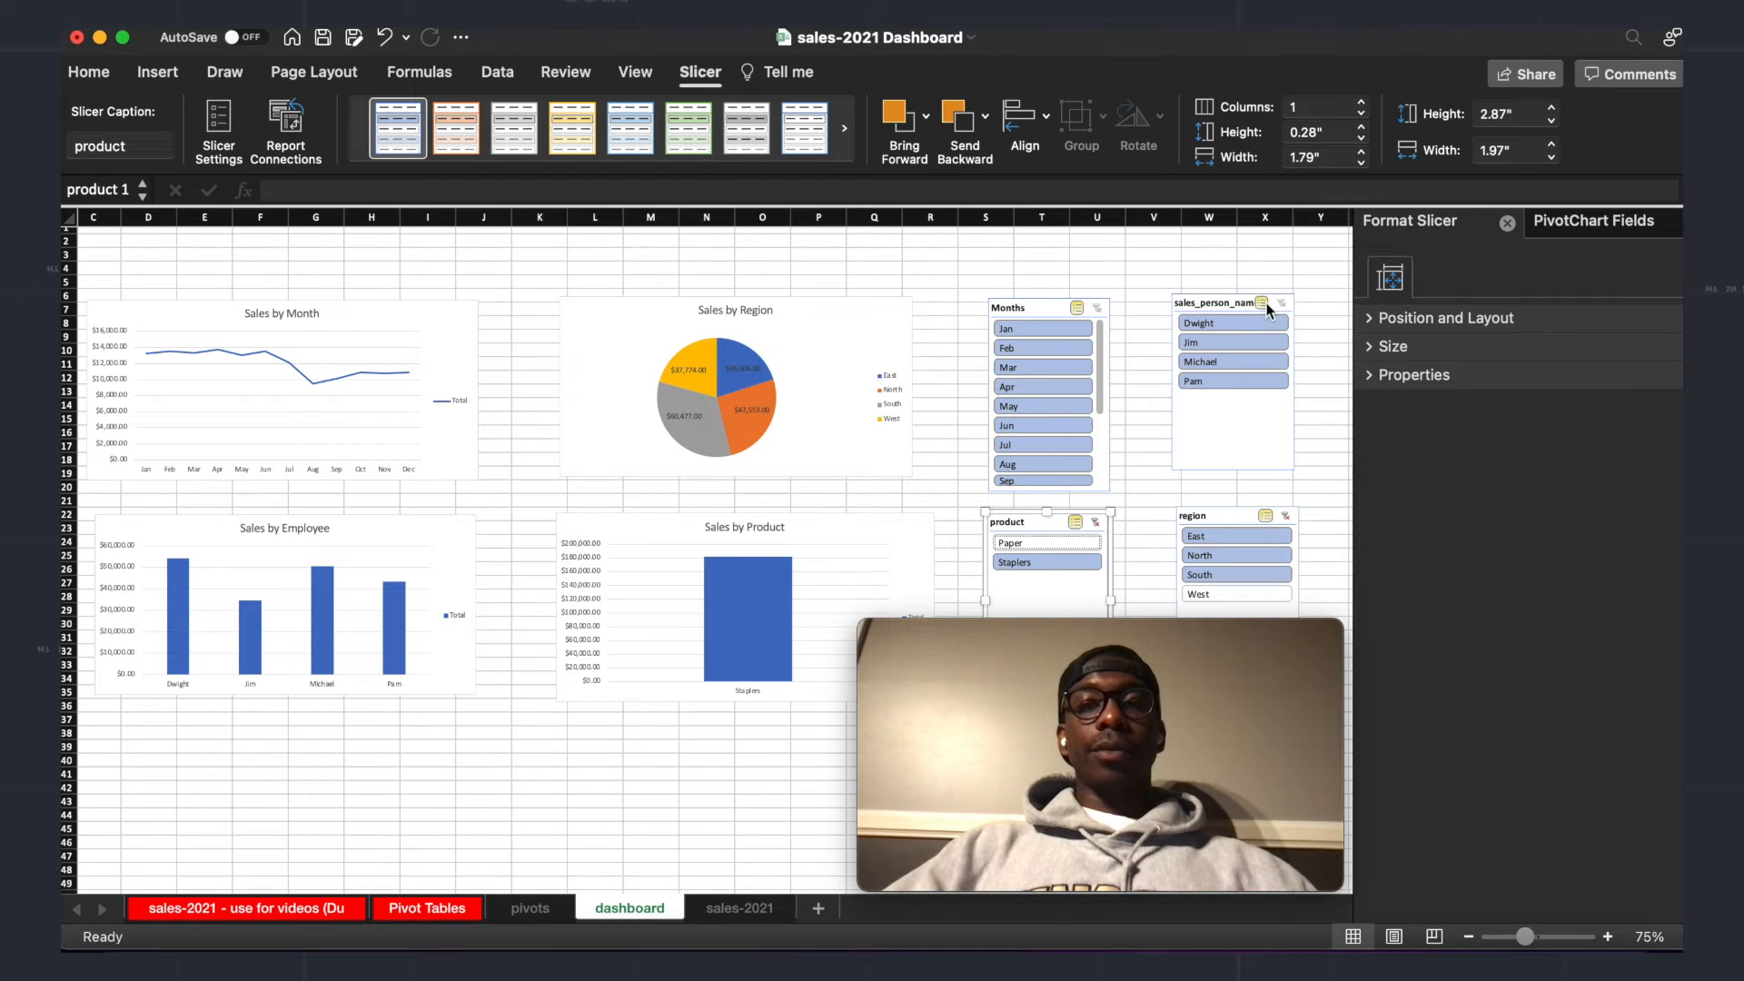
# Step: Connect the Months slicer to PivotTable7, PivotTable8 and PivotTable9 on the pivots sheet through its report connections
pyautogui.rightClick(1045, 313)
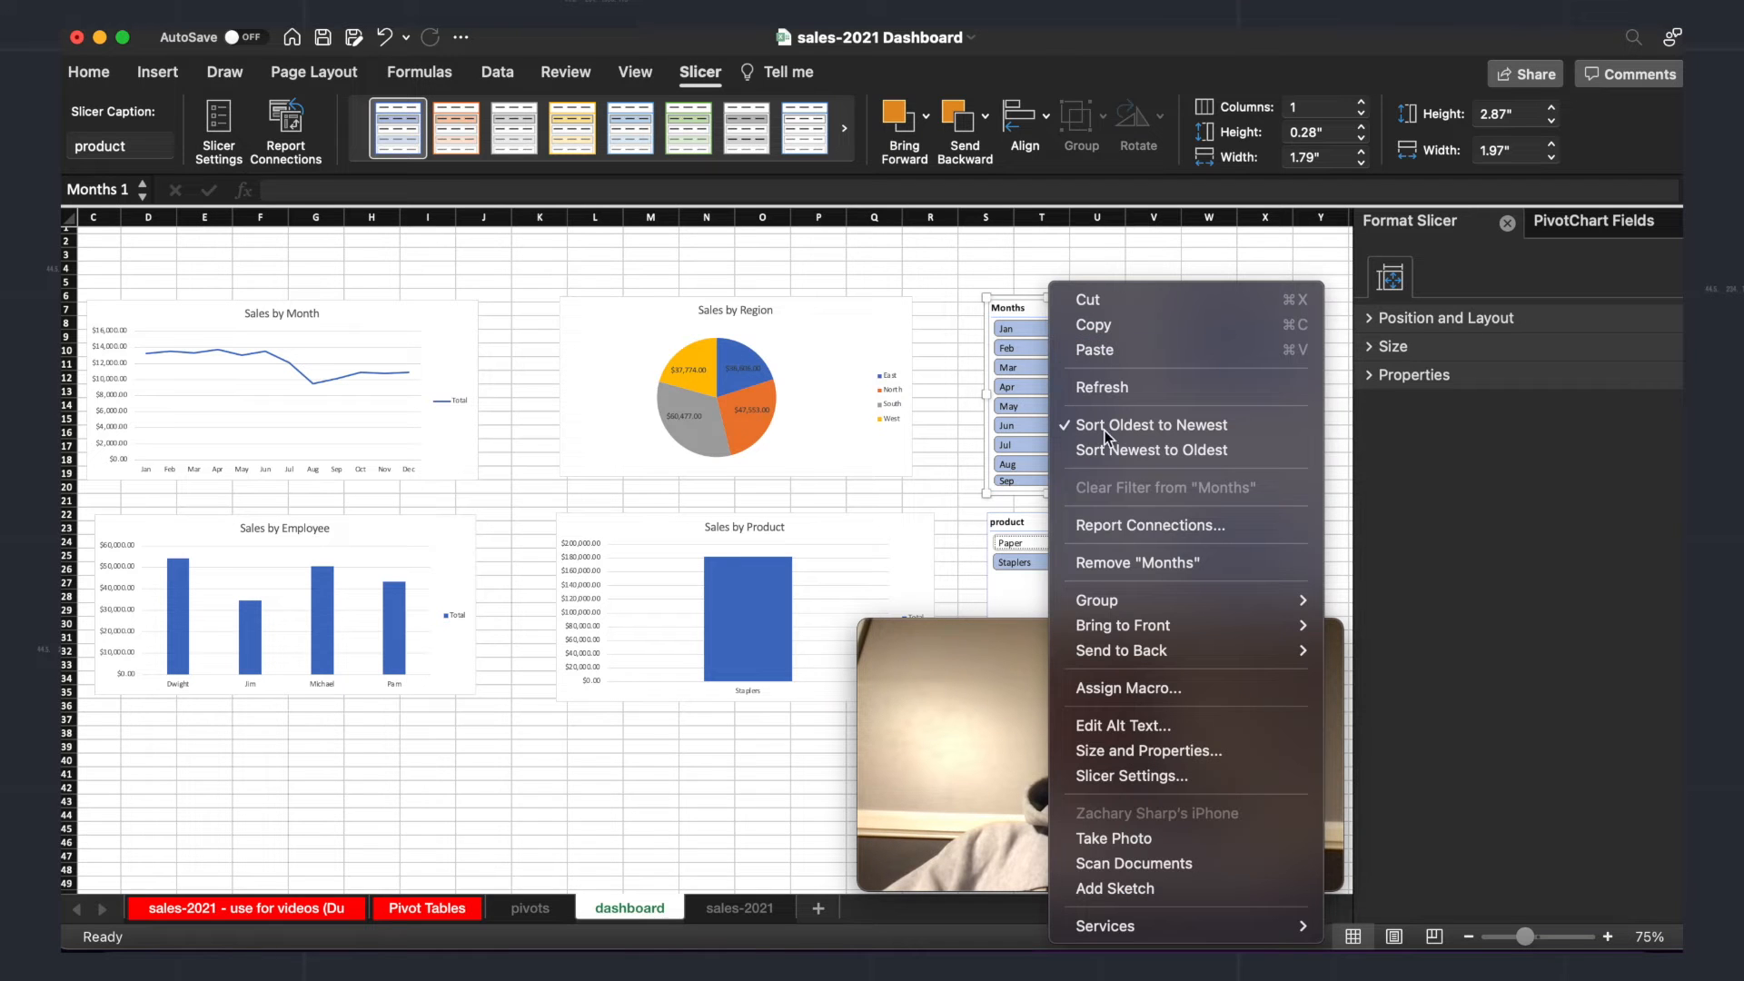
pyautogui.click(1136, 527)
pyautogui.scroll(-3, 815, 367)
pyautogui.scroll(-1, 815, 368)
pyautogui.click(673, 341)
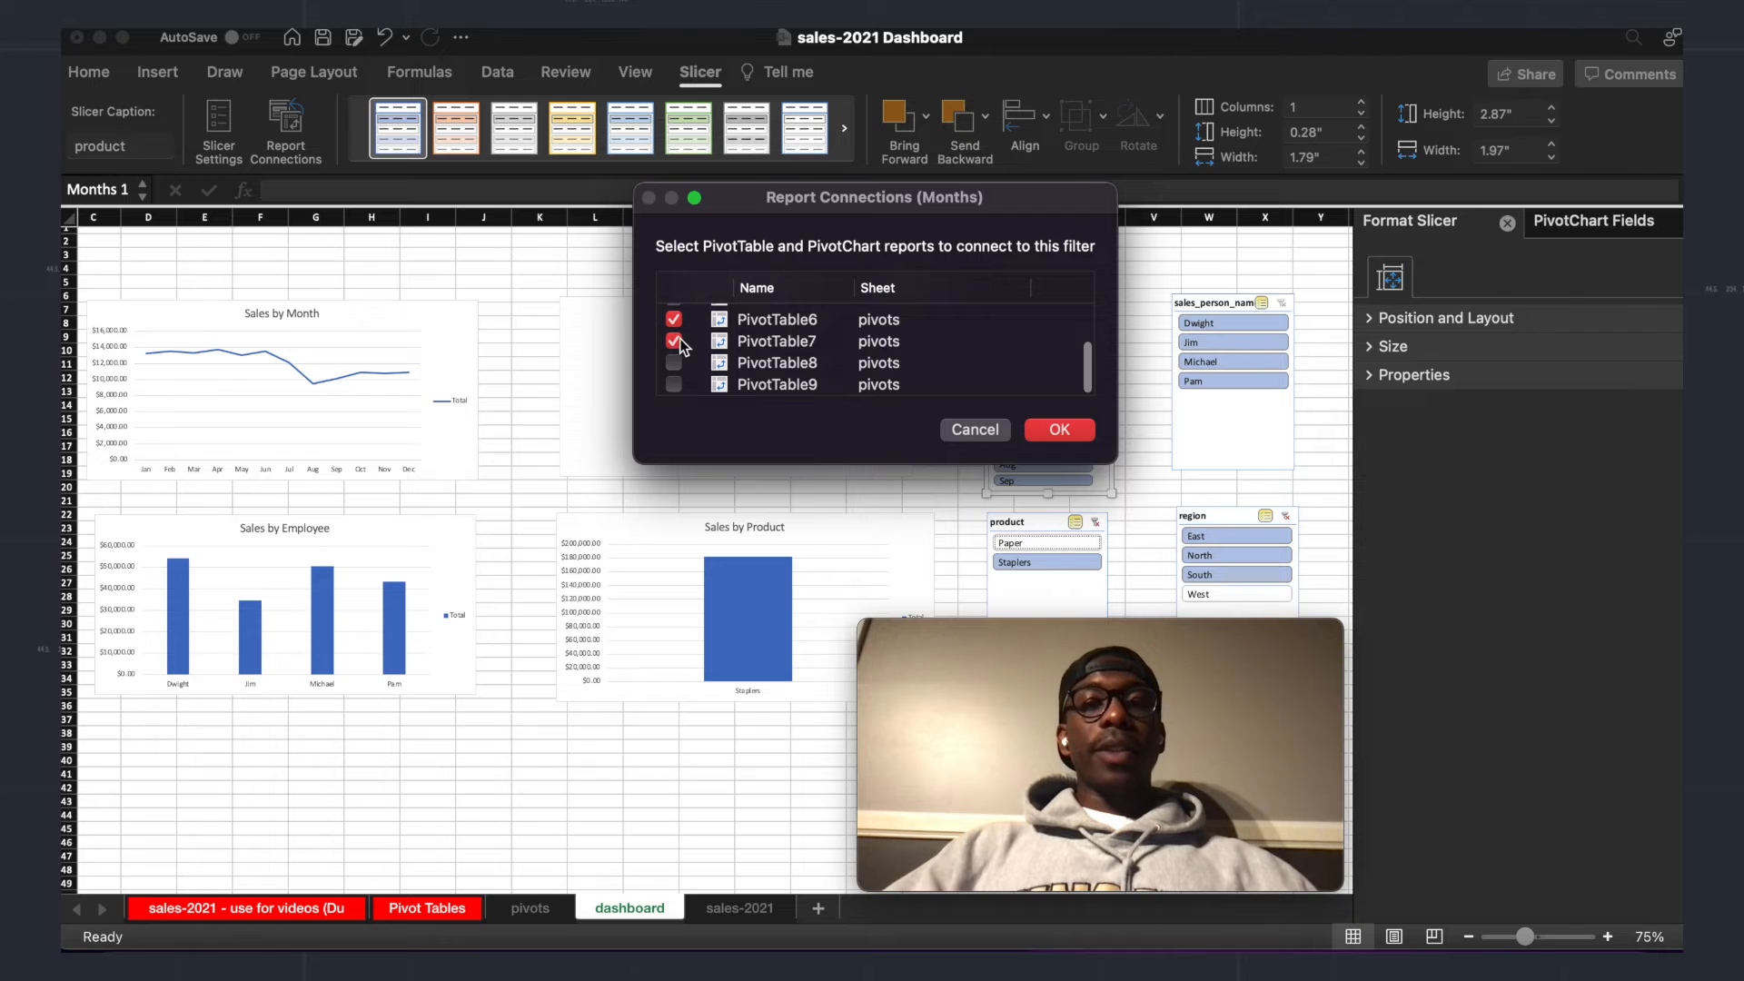
pyautogui.click(673, 362)
pyautogui.click(674, 384)
pyautogui.click(1059, 430)
# Step: Connect the sales_person_name slicer to PivotTable7, PivotTable8 and PivotTable9 on the pivots sheet through its report connections
pyautogui.rightClick(1207, 445)
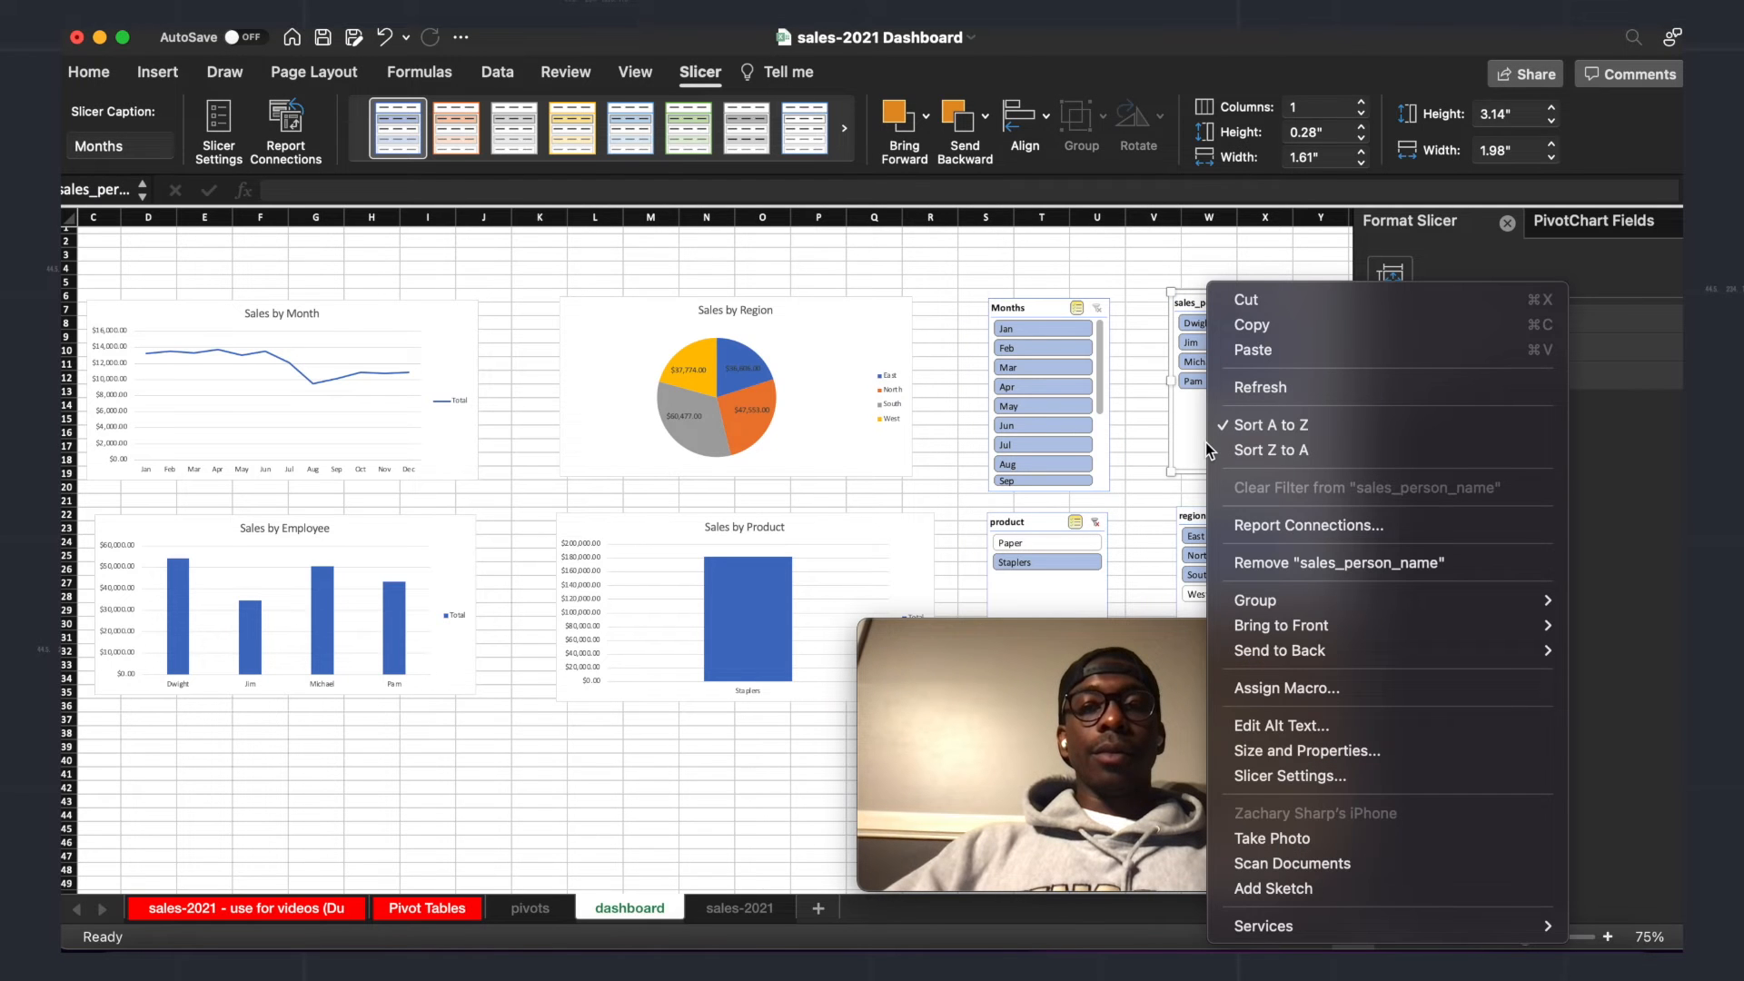
pyautogui.click(1272, 525)
pyautogui.scroll(-3, 918, 369)
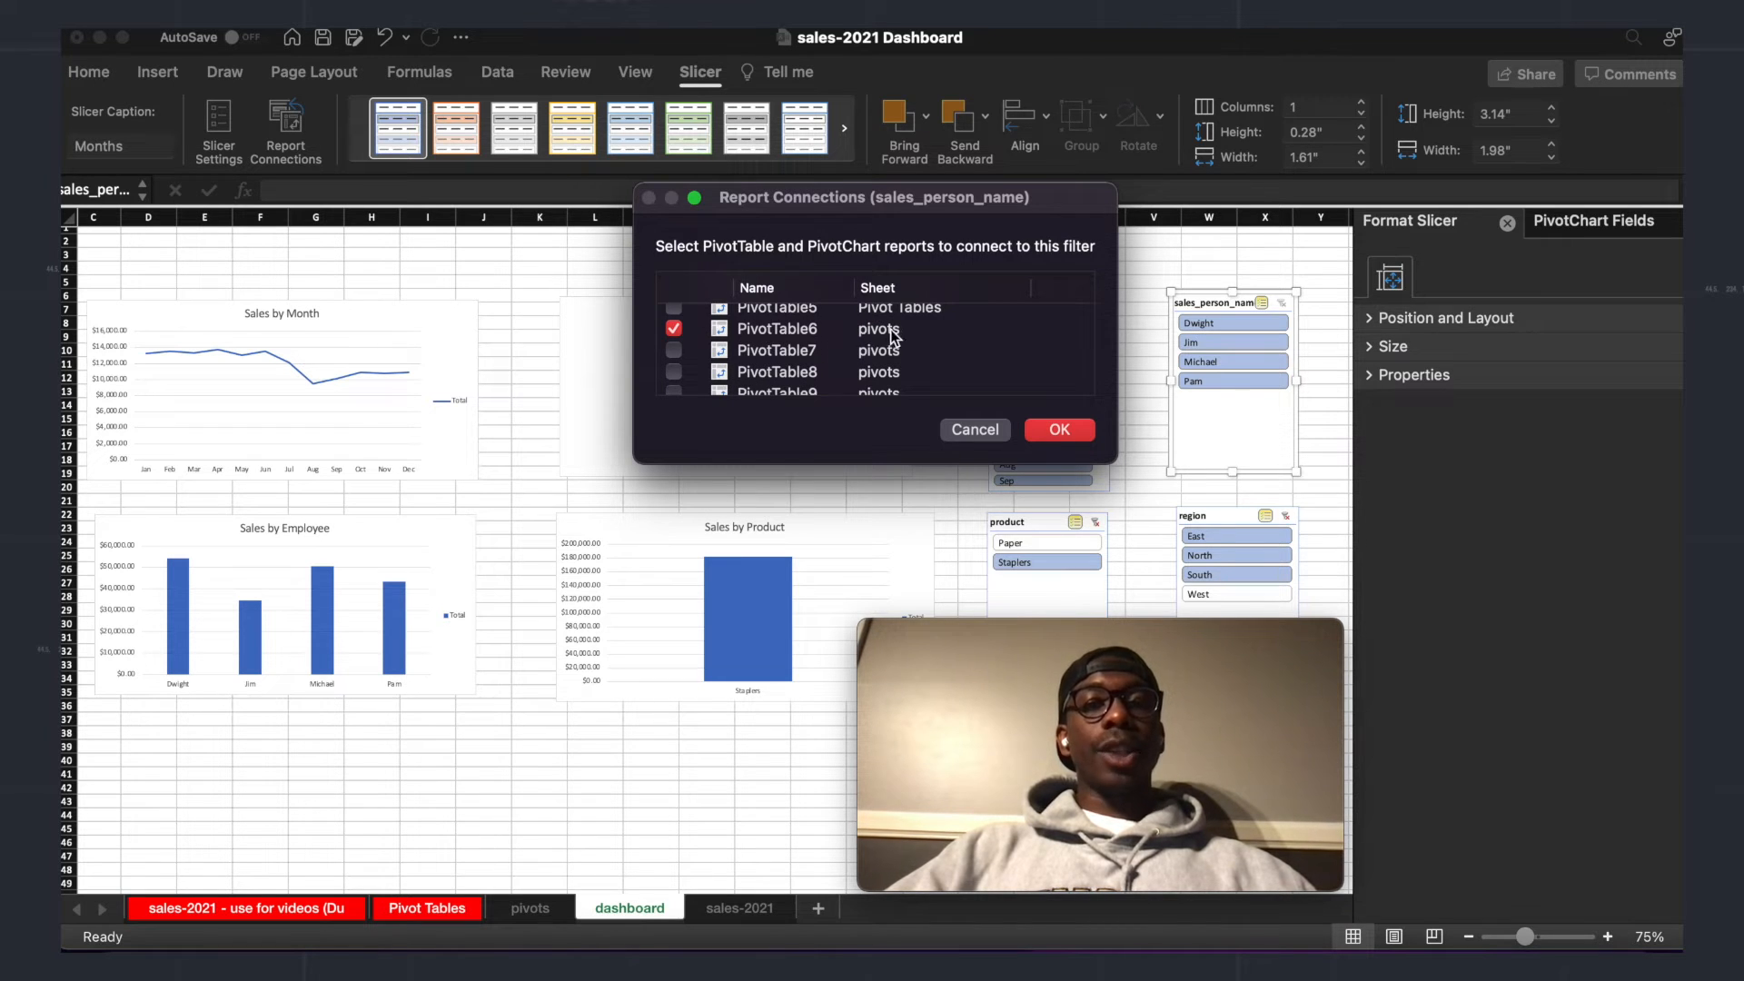
pyautogui.click(673, 350)
pyautogui.click(673, 371)
pyautogui.scroll(-1, 676, 379)
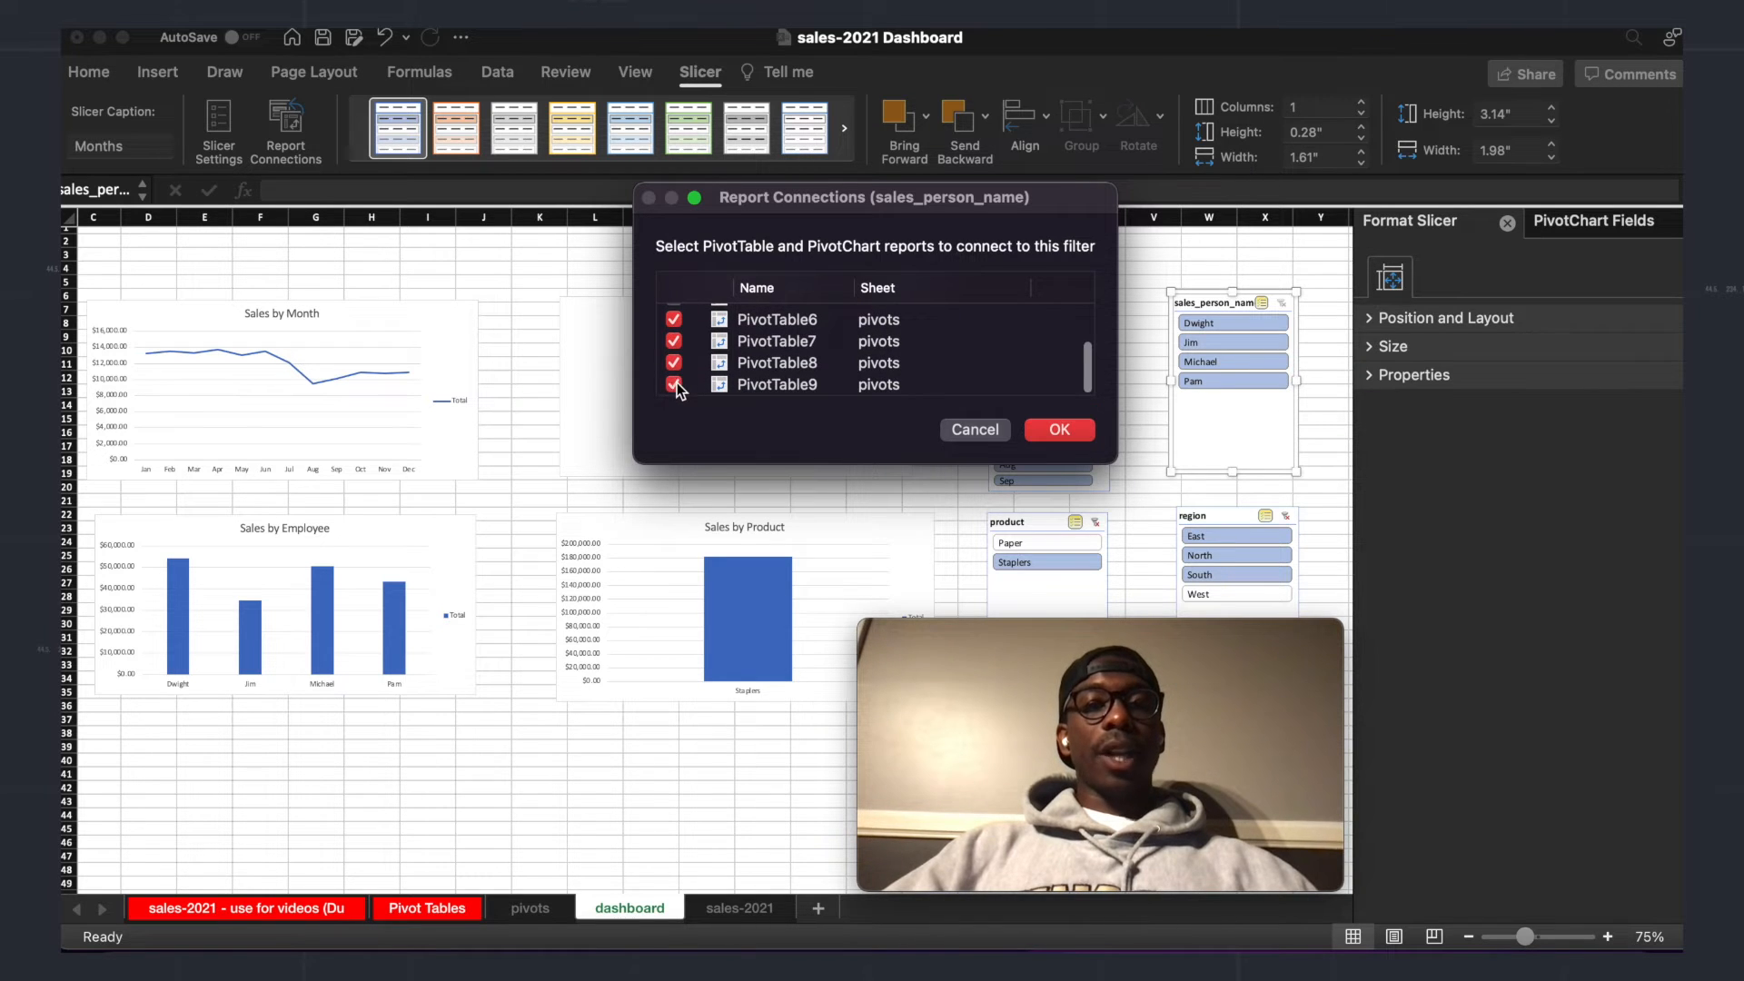
pyautogui.click(1067, 427)
pyautogui.click(1159, 375)
pyautogui.scroll(-5, 1110, 549)
pyautogui.scroll(2, 1099, 506)
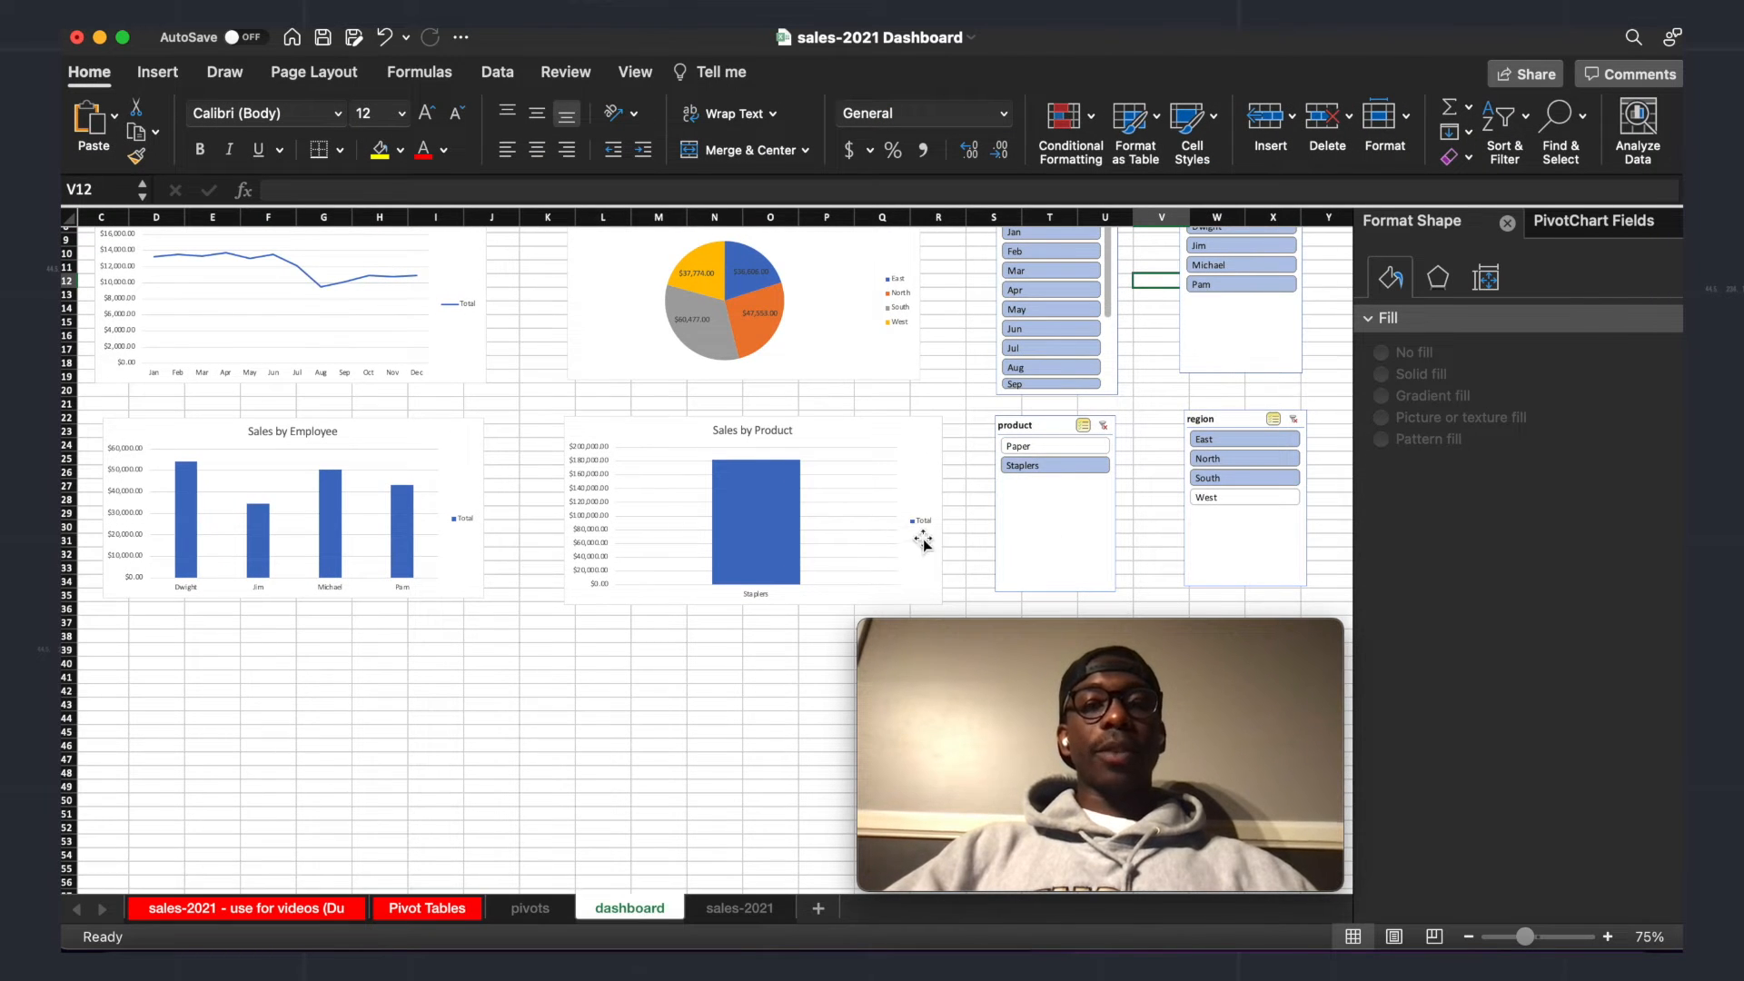
# Step: Check in the product slicer's report connections that it is linked to PivotTable6 through PivotTable9 on the pivots sheet, keeping the selection
pyautogui.scroll(2, 1049, 509)
pyautogui.scroll(-2, 1049, 509)
pyautogui.click(1049, 509)
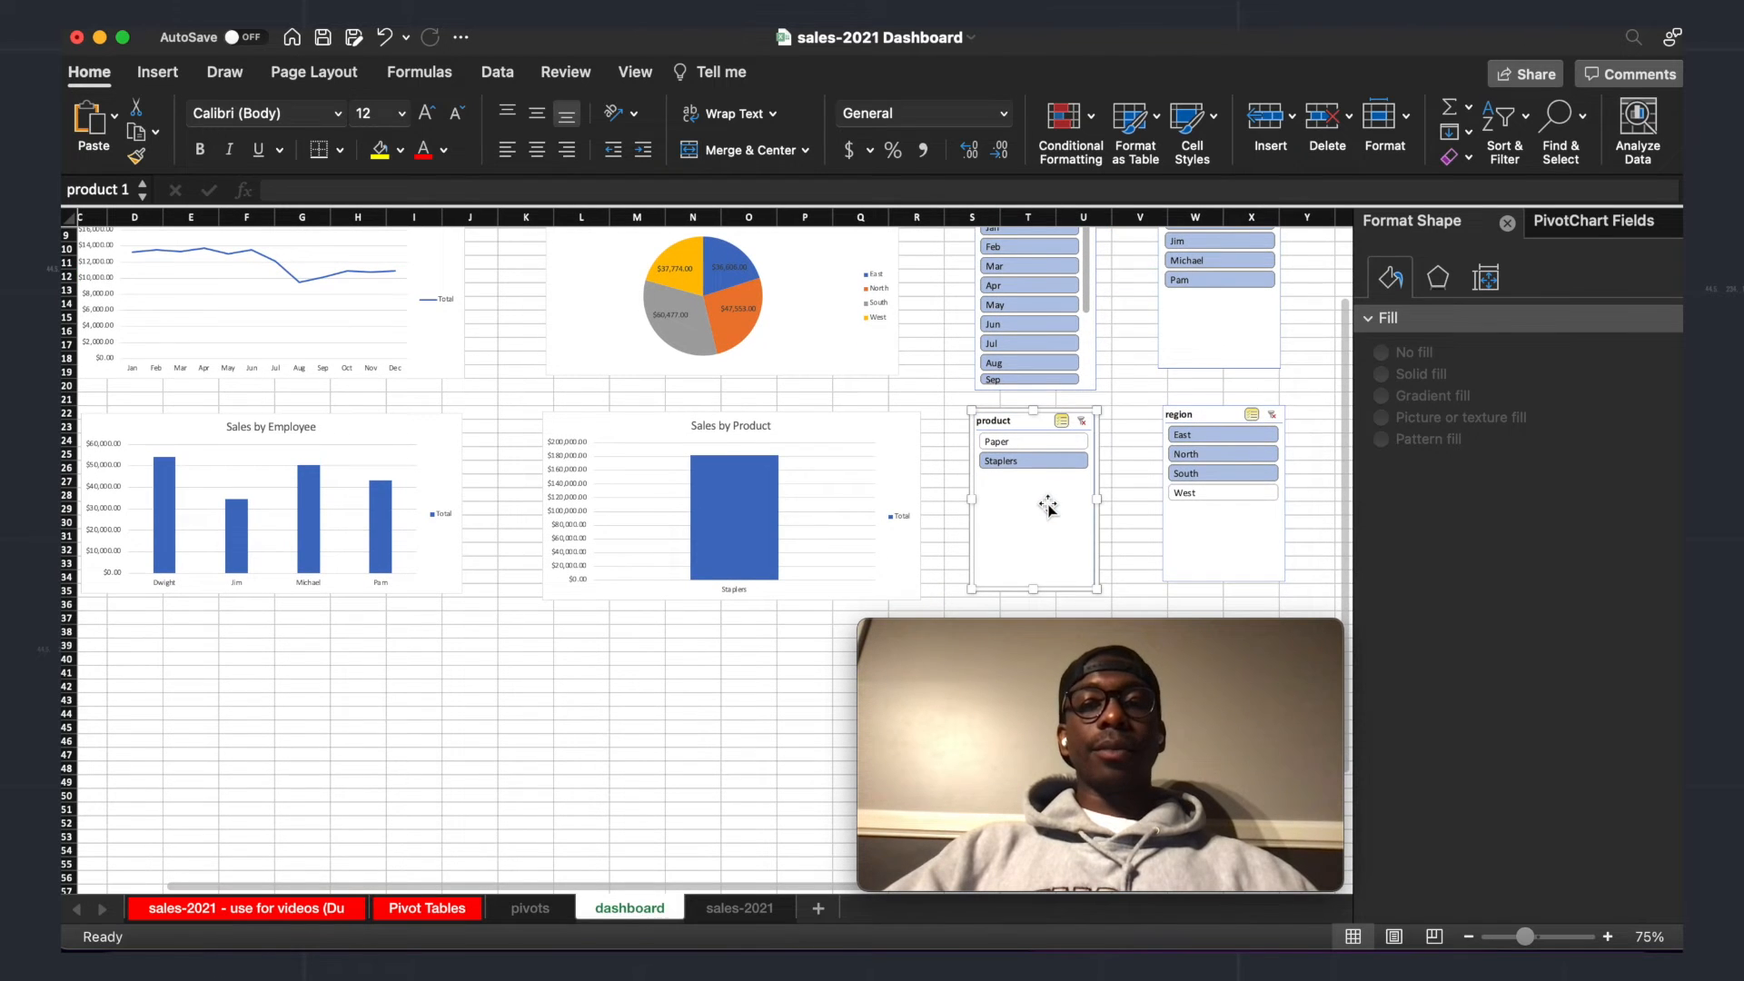
pyautogui.rightClick(1048, 507)
pyautogui.click(1127, 526)
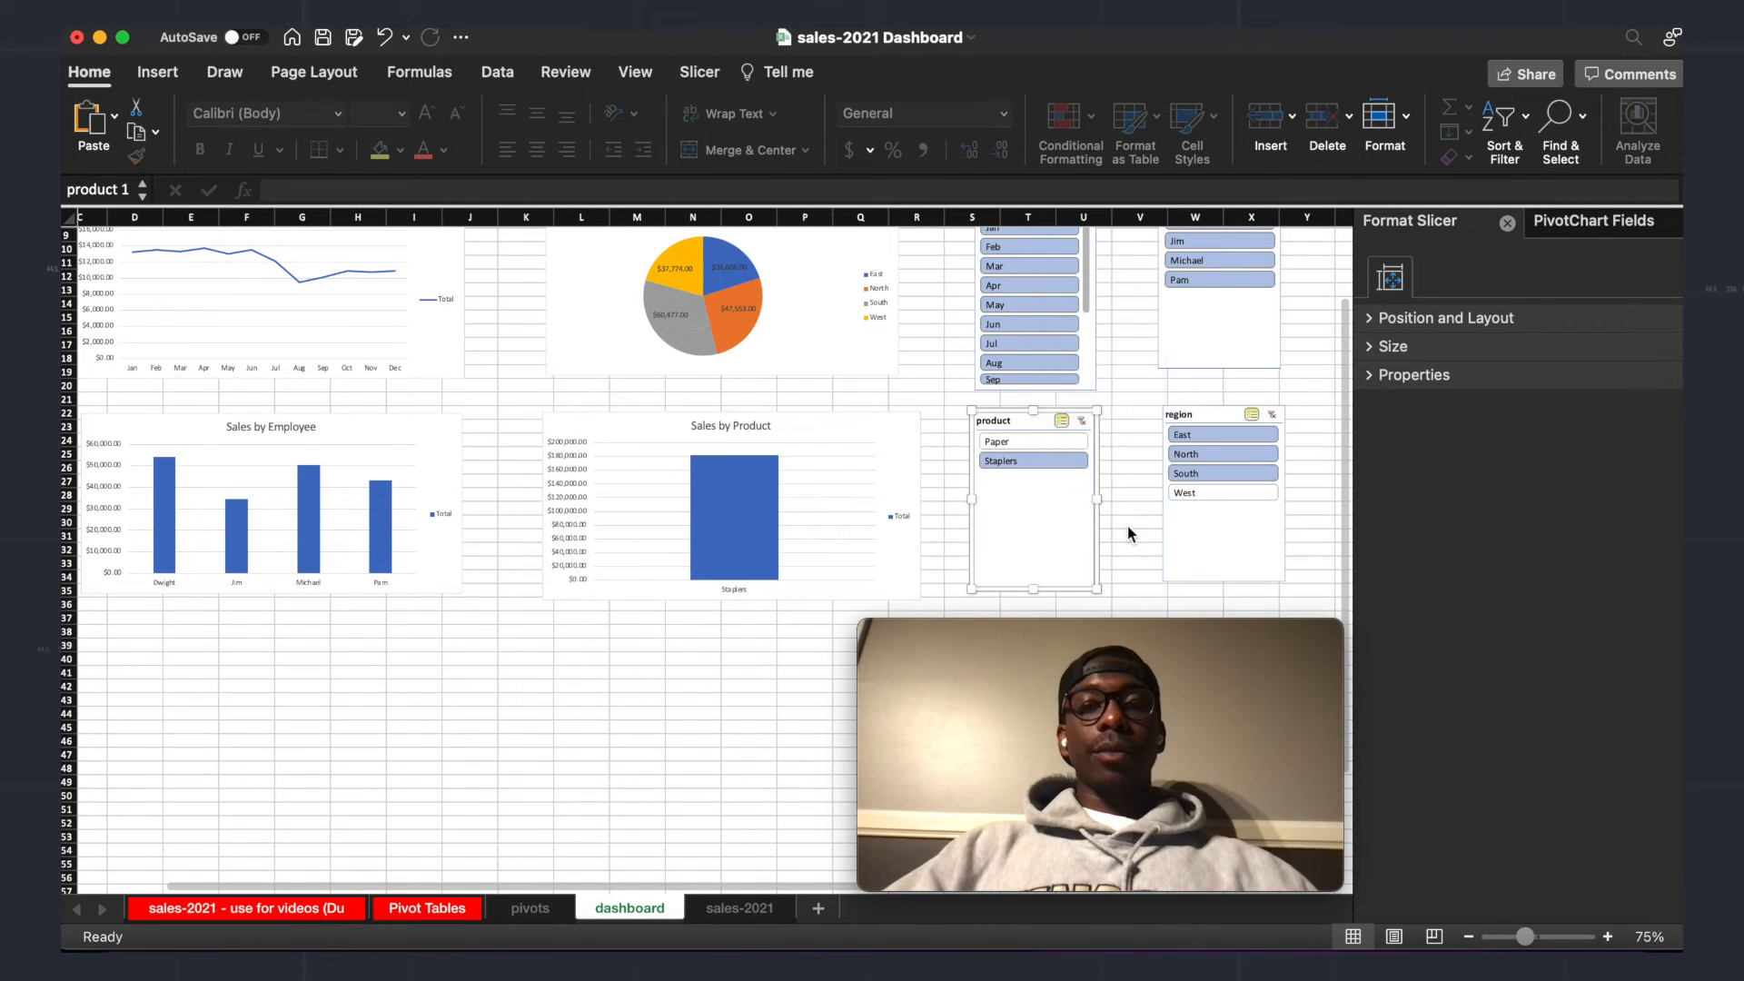
pyautogui.scroll(3, 926, 357)
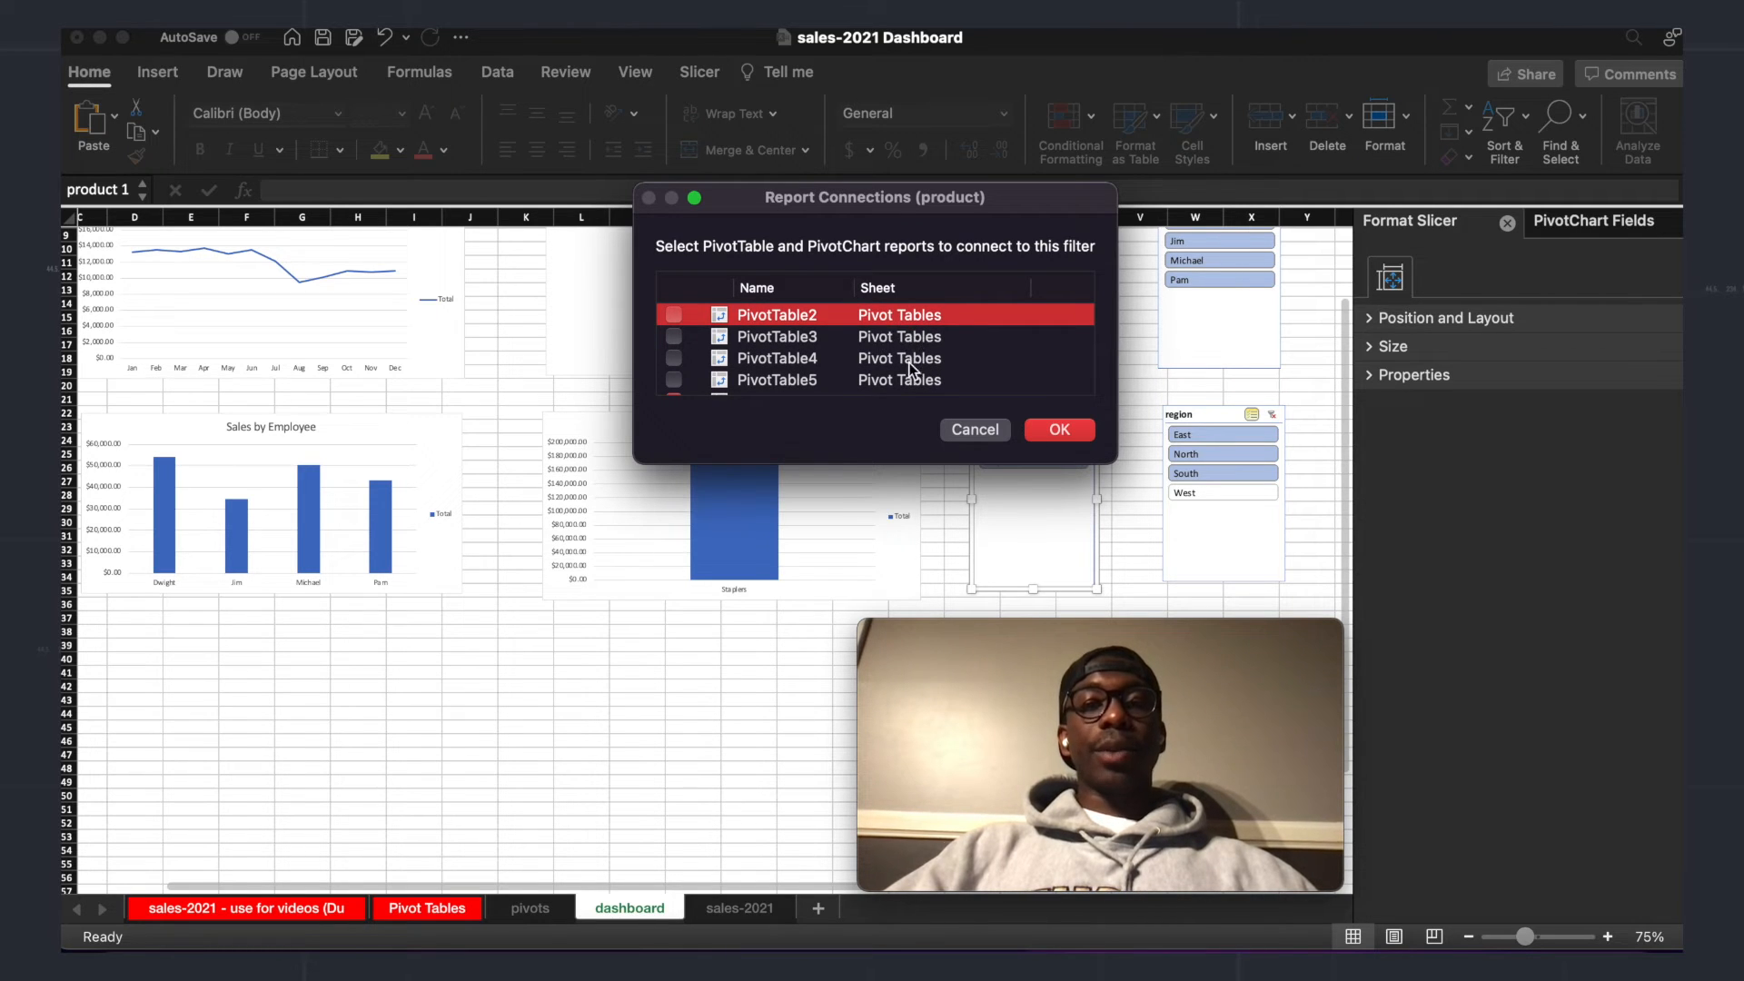
pyautogui.scroll(-5, 909, 363)
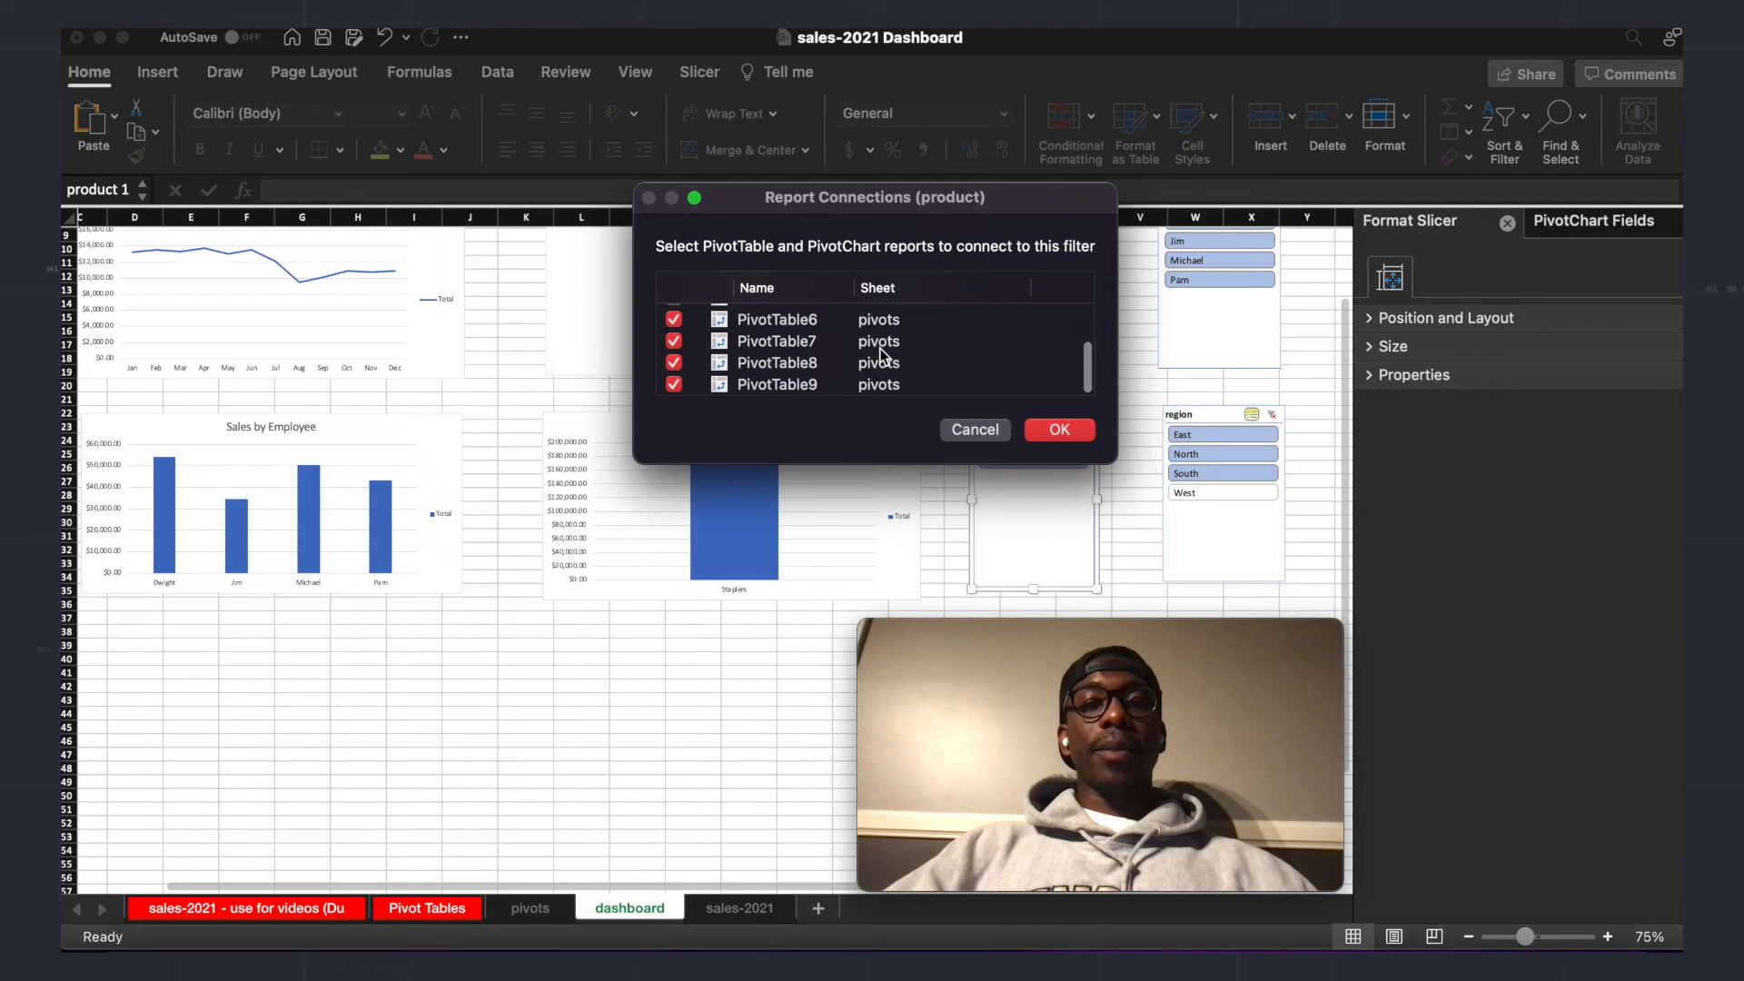
pyautogui.scroll(3, 849, 362)
pyautogui.click(1060, 429)
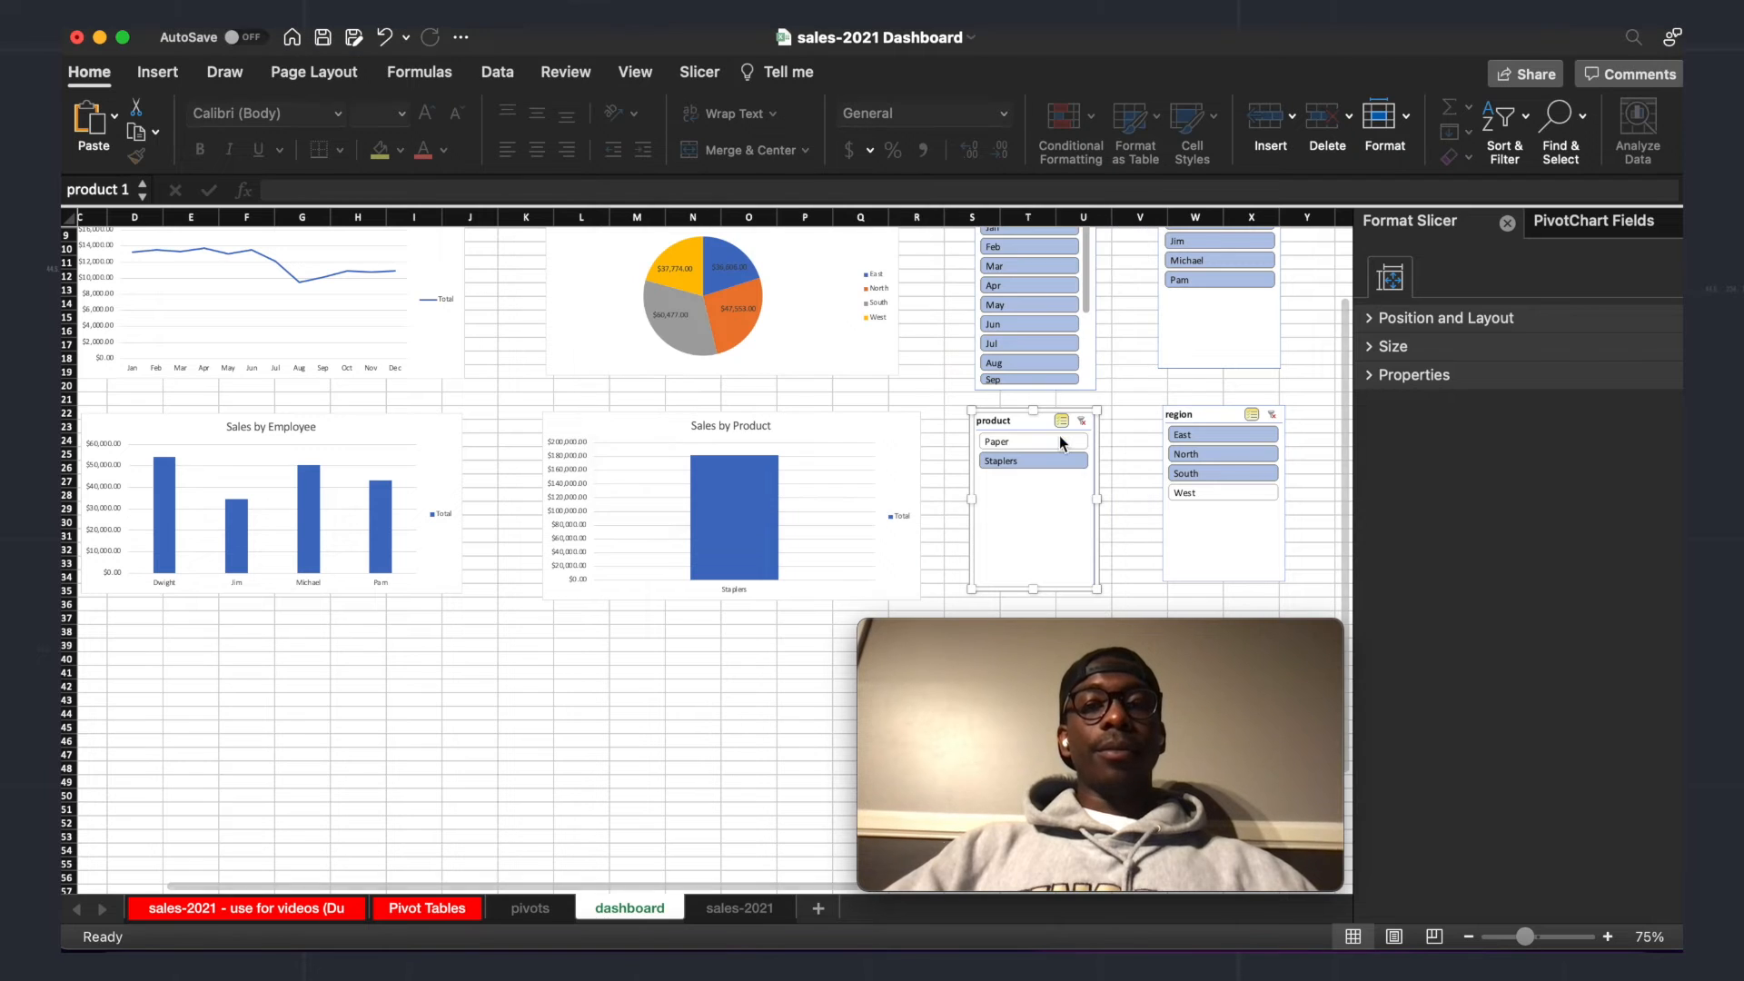
# Step: Connect the region slicer to PivotTable7, PivotTable8 and PivotTable9 on the pivots sheet through its report connections
pyautogui.rightClick(1229, 548)
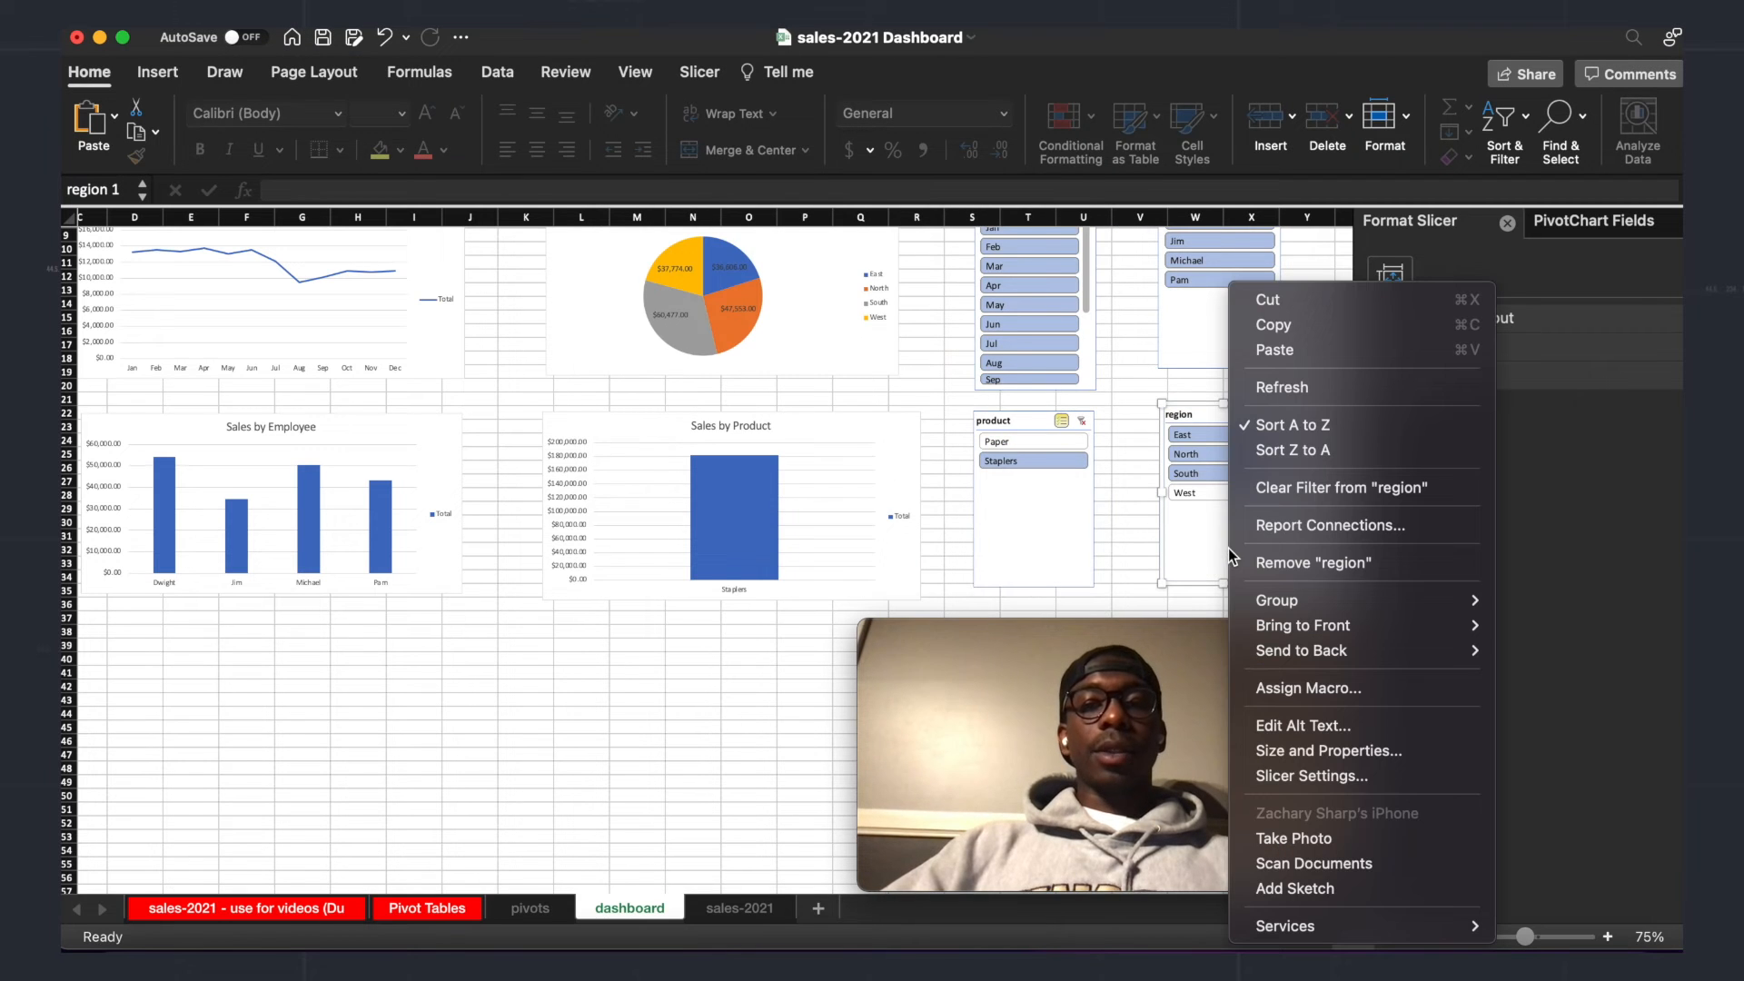
pyautogui.click(1295, 527)
pyautogui.scroll(-1, 941, 382)
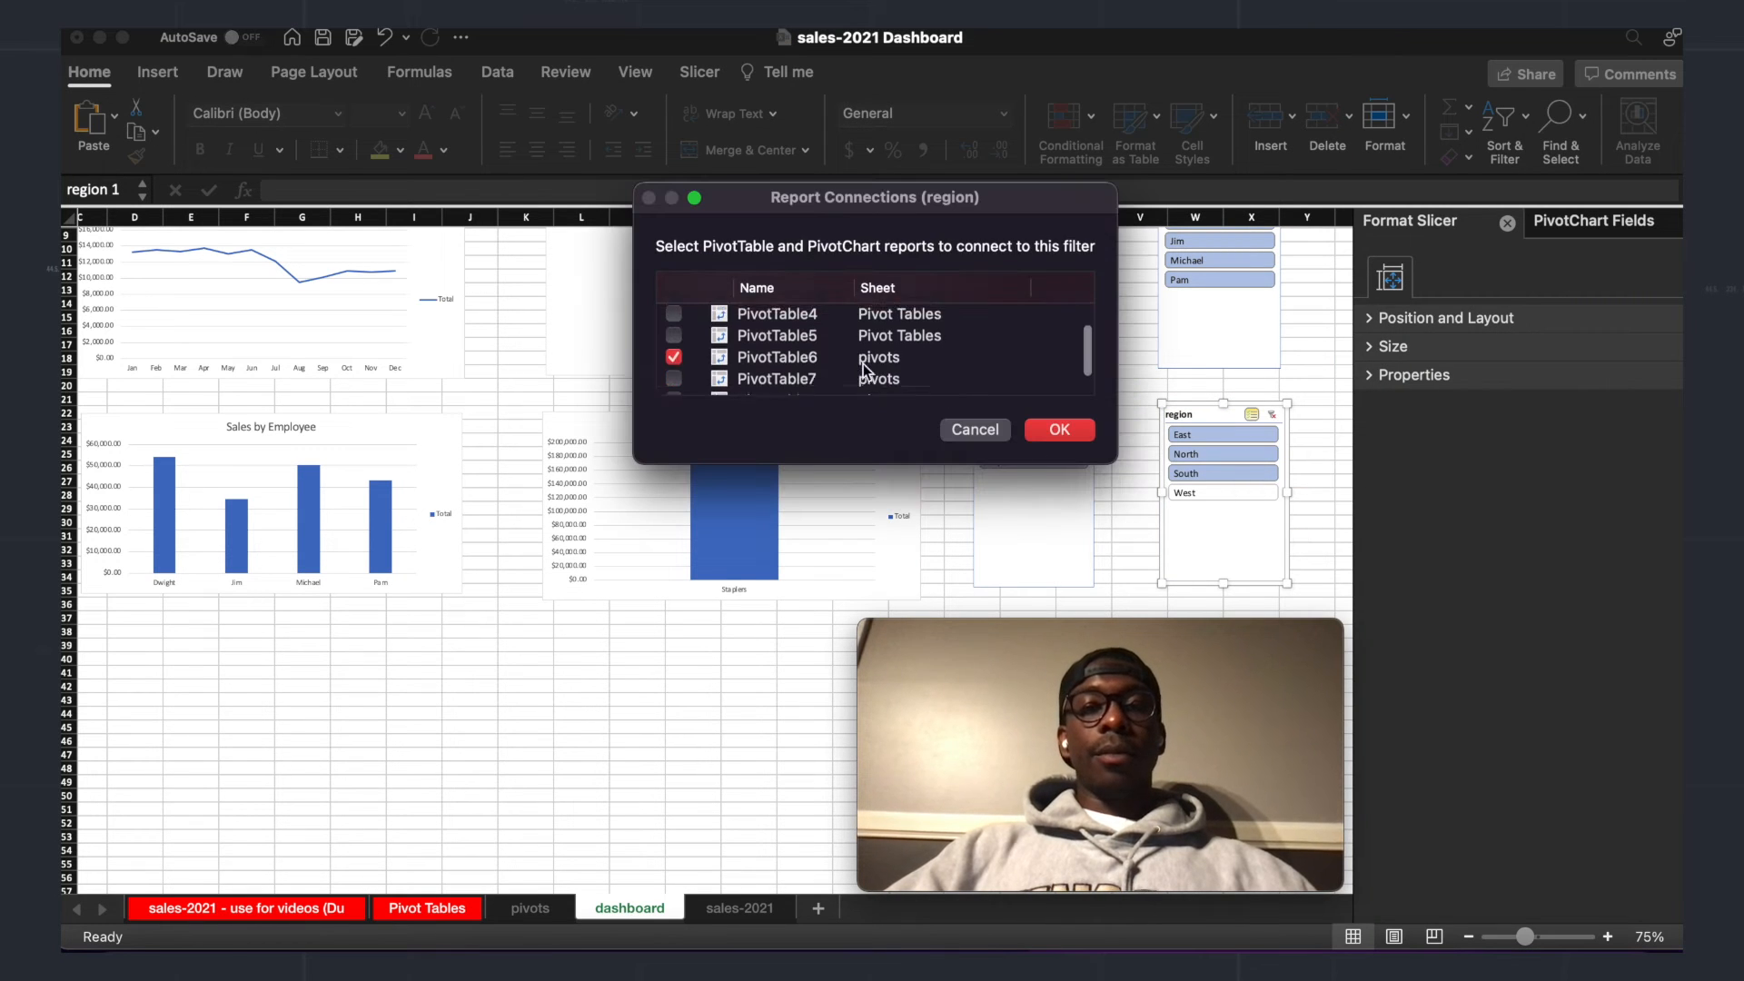
pyautogui.click(674, 389)
pyautogui.scroll(-1, 678, 386)
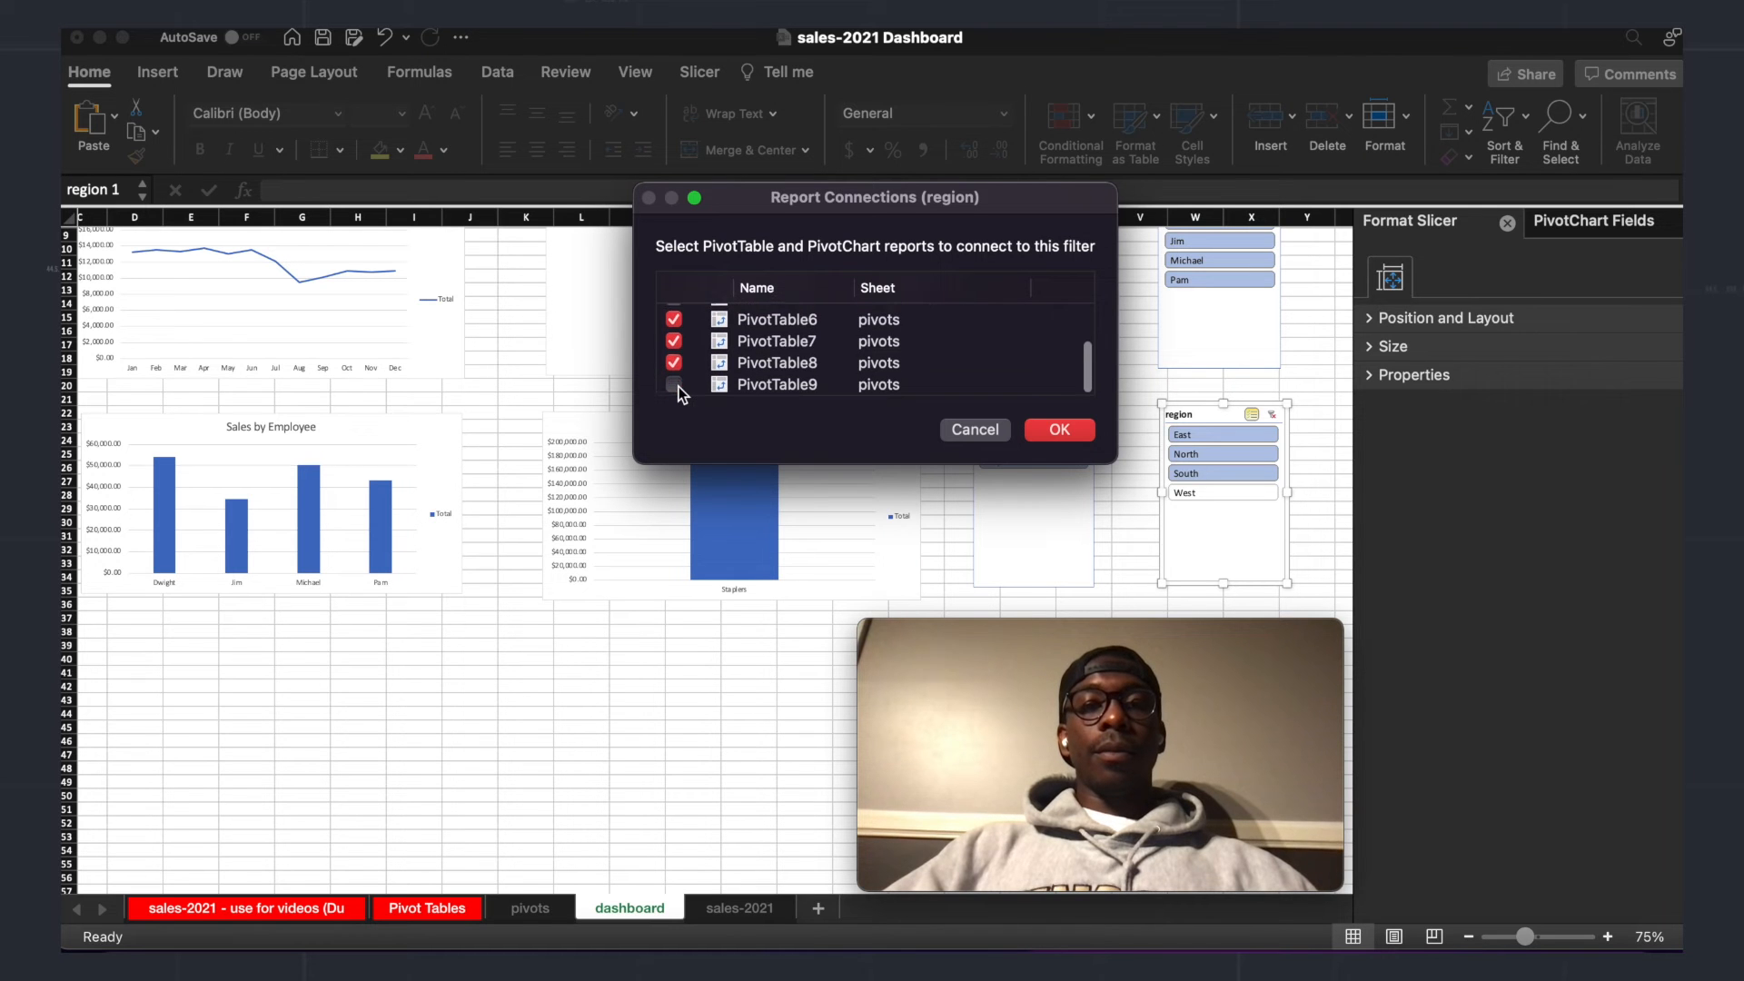
pyautogui.click(1060, 430)
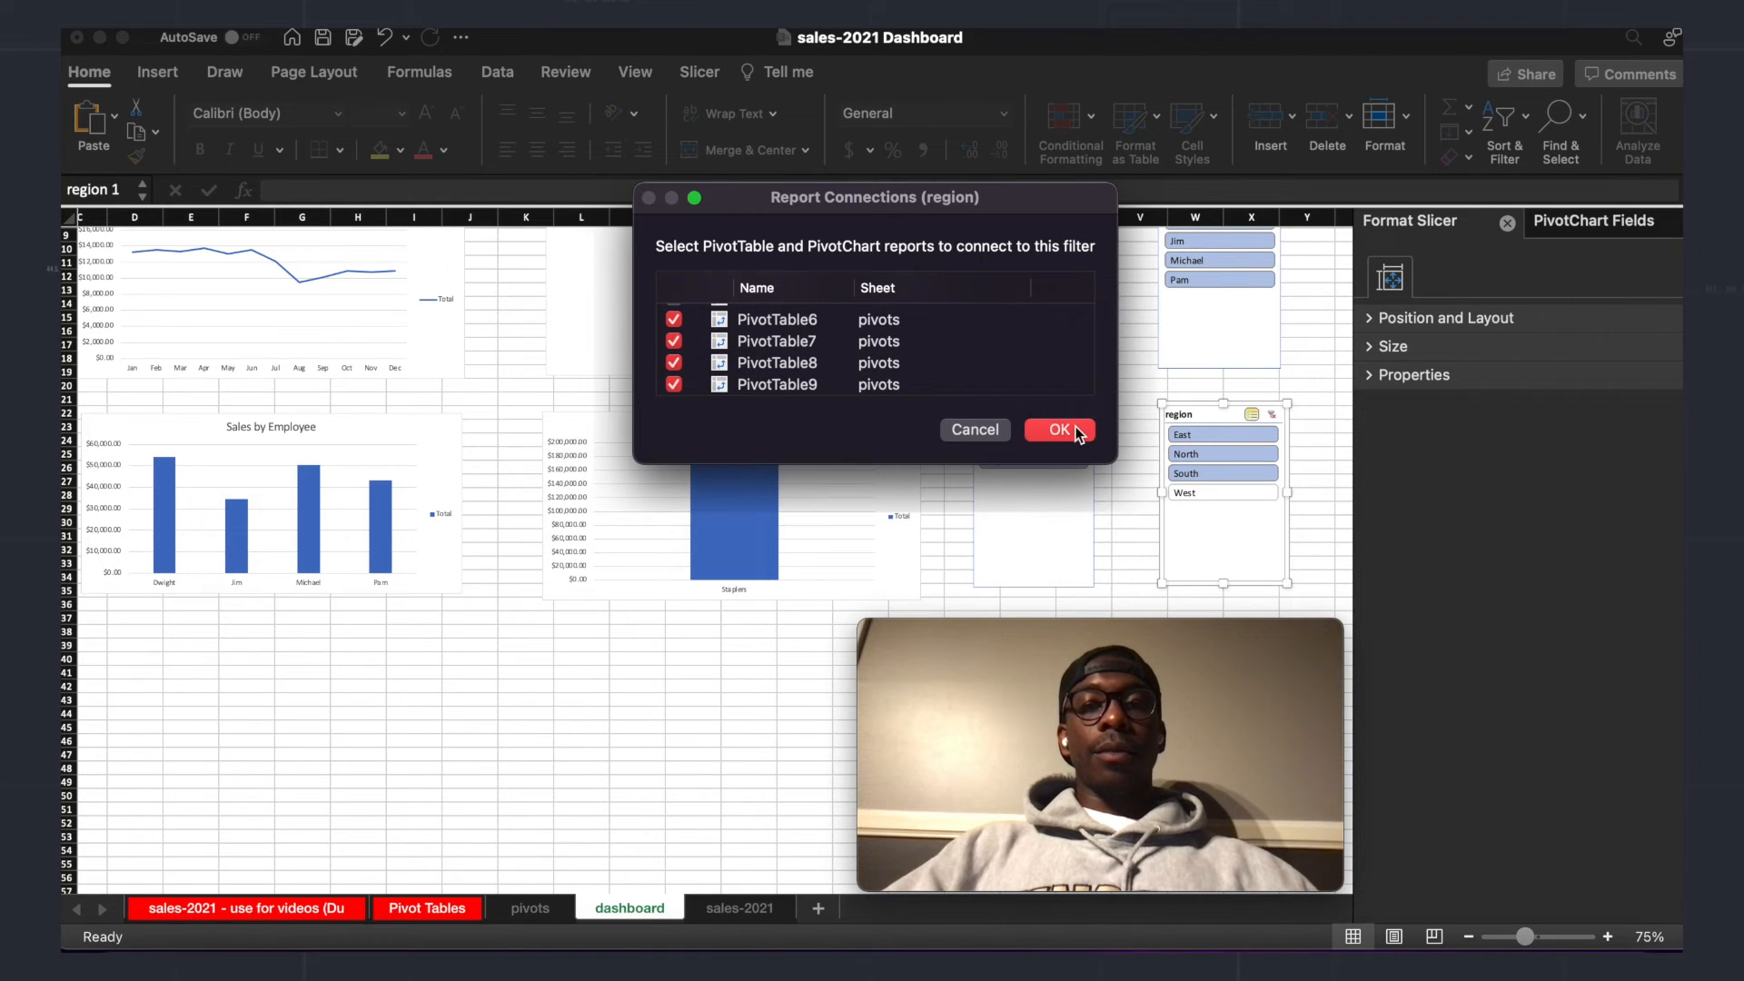
# Step: Exclude Mar, Apr and Jul in the Months slicer
pyautogui.scroll(3, 1163, 437)
pyautogui.scroll(-2, 1163, 436)
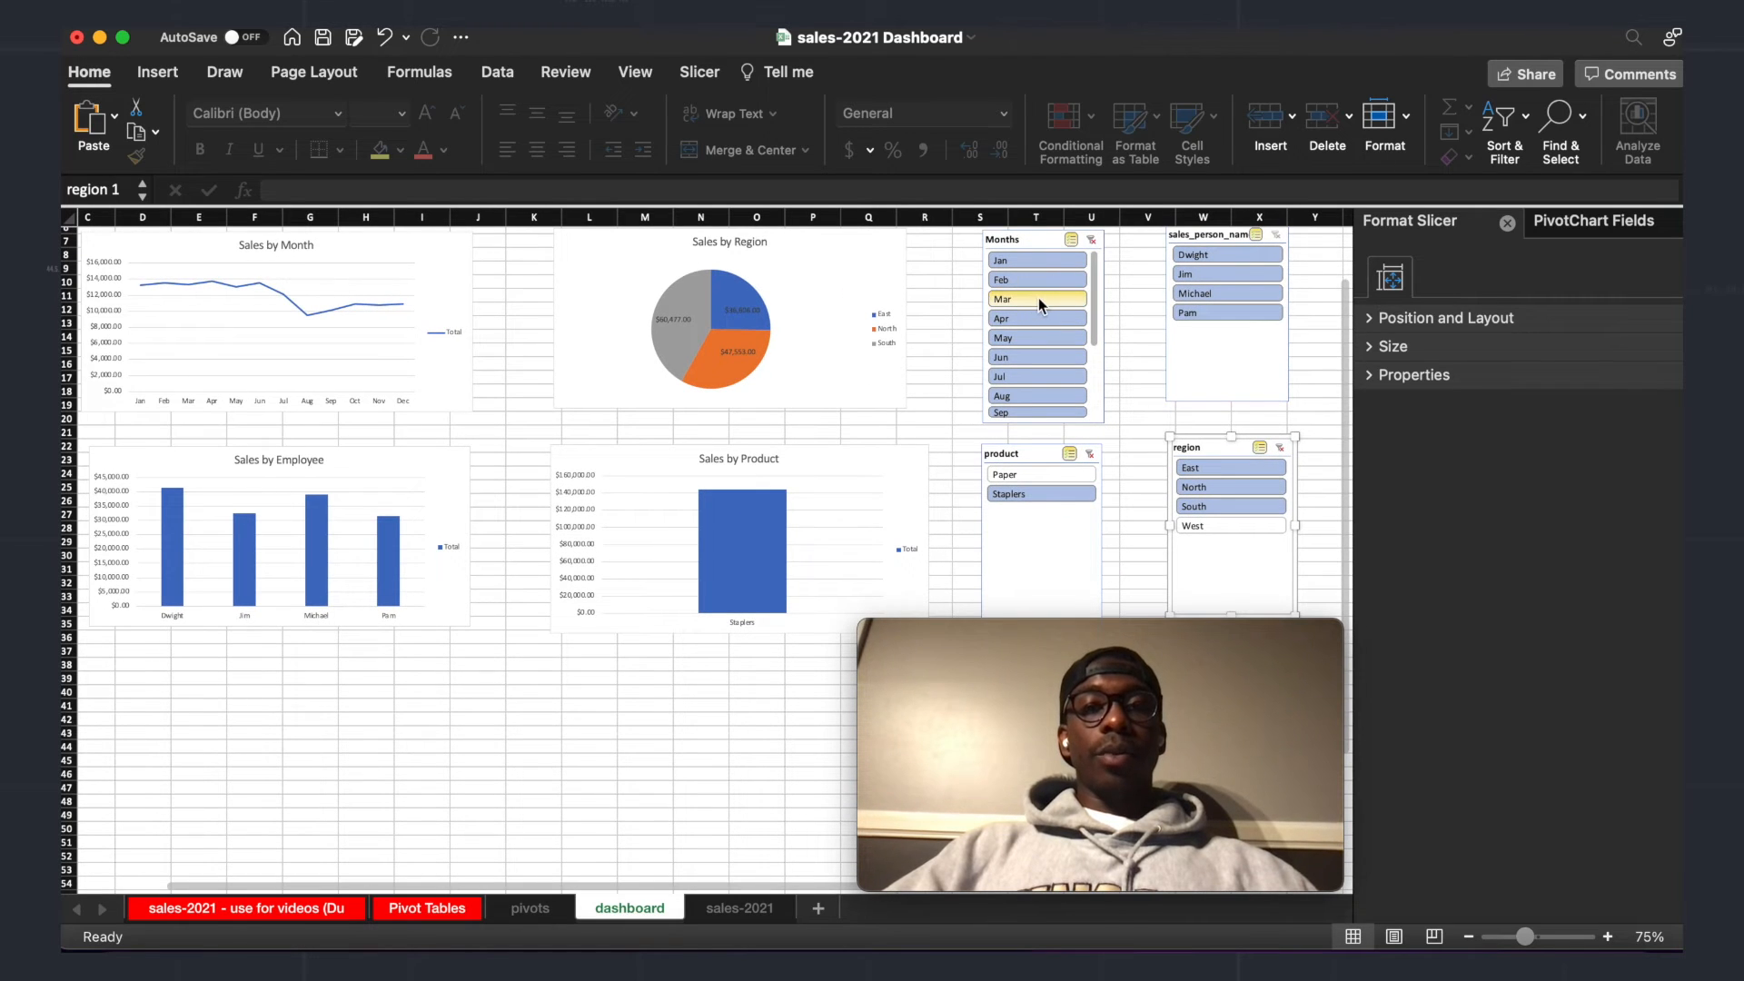
pyautogui.click(1038, 299)
pyautogui.click(1039, 375)
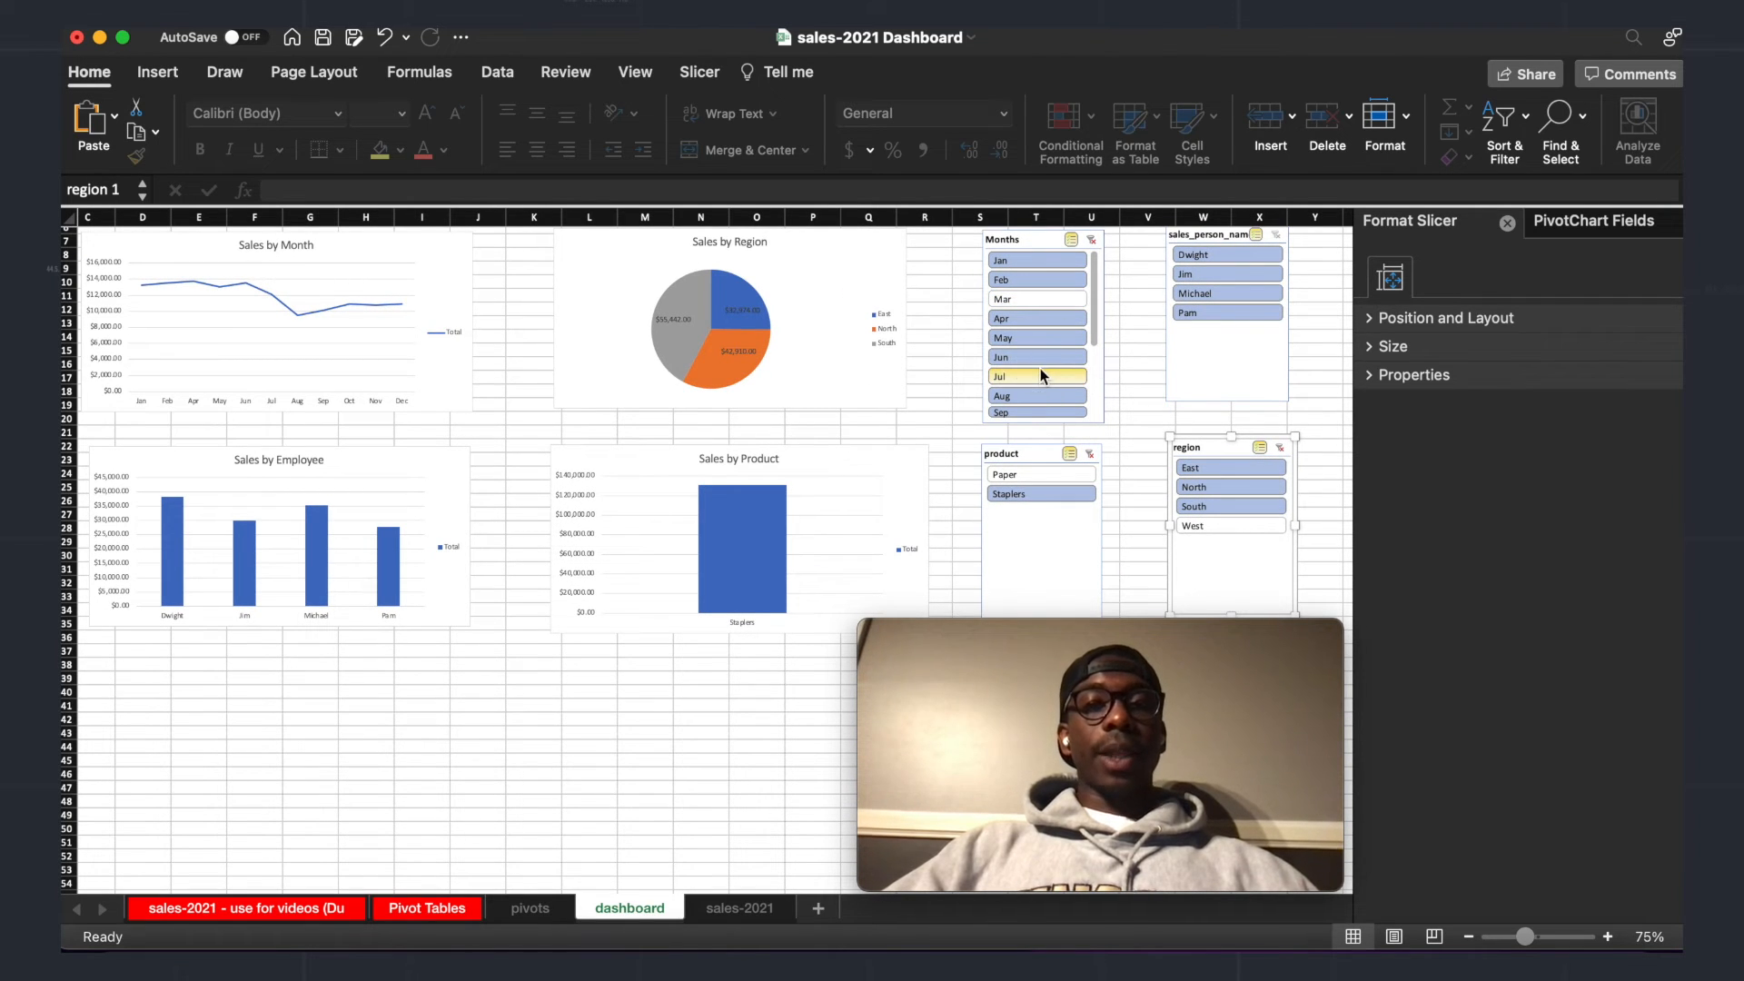
pyautogui.click(1038, 316)
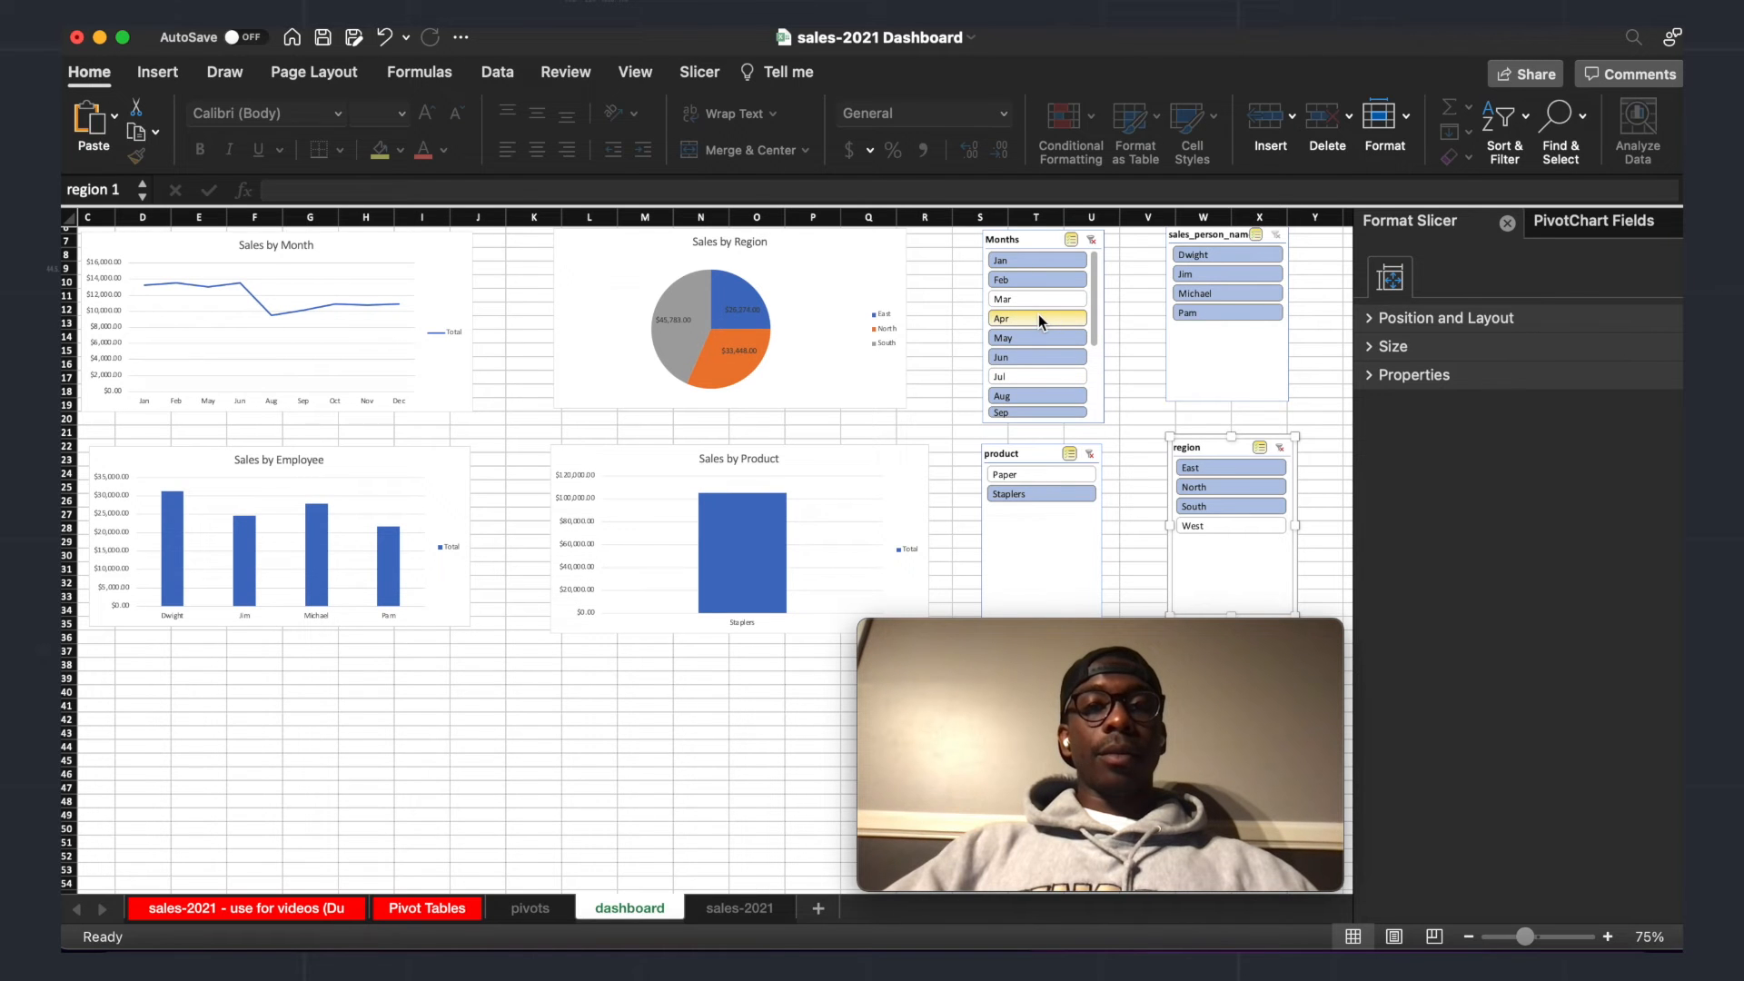
# Step: Add Paper back in the product slicer and West in the region slicer
pyautogui.click(1045, 475)
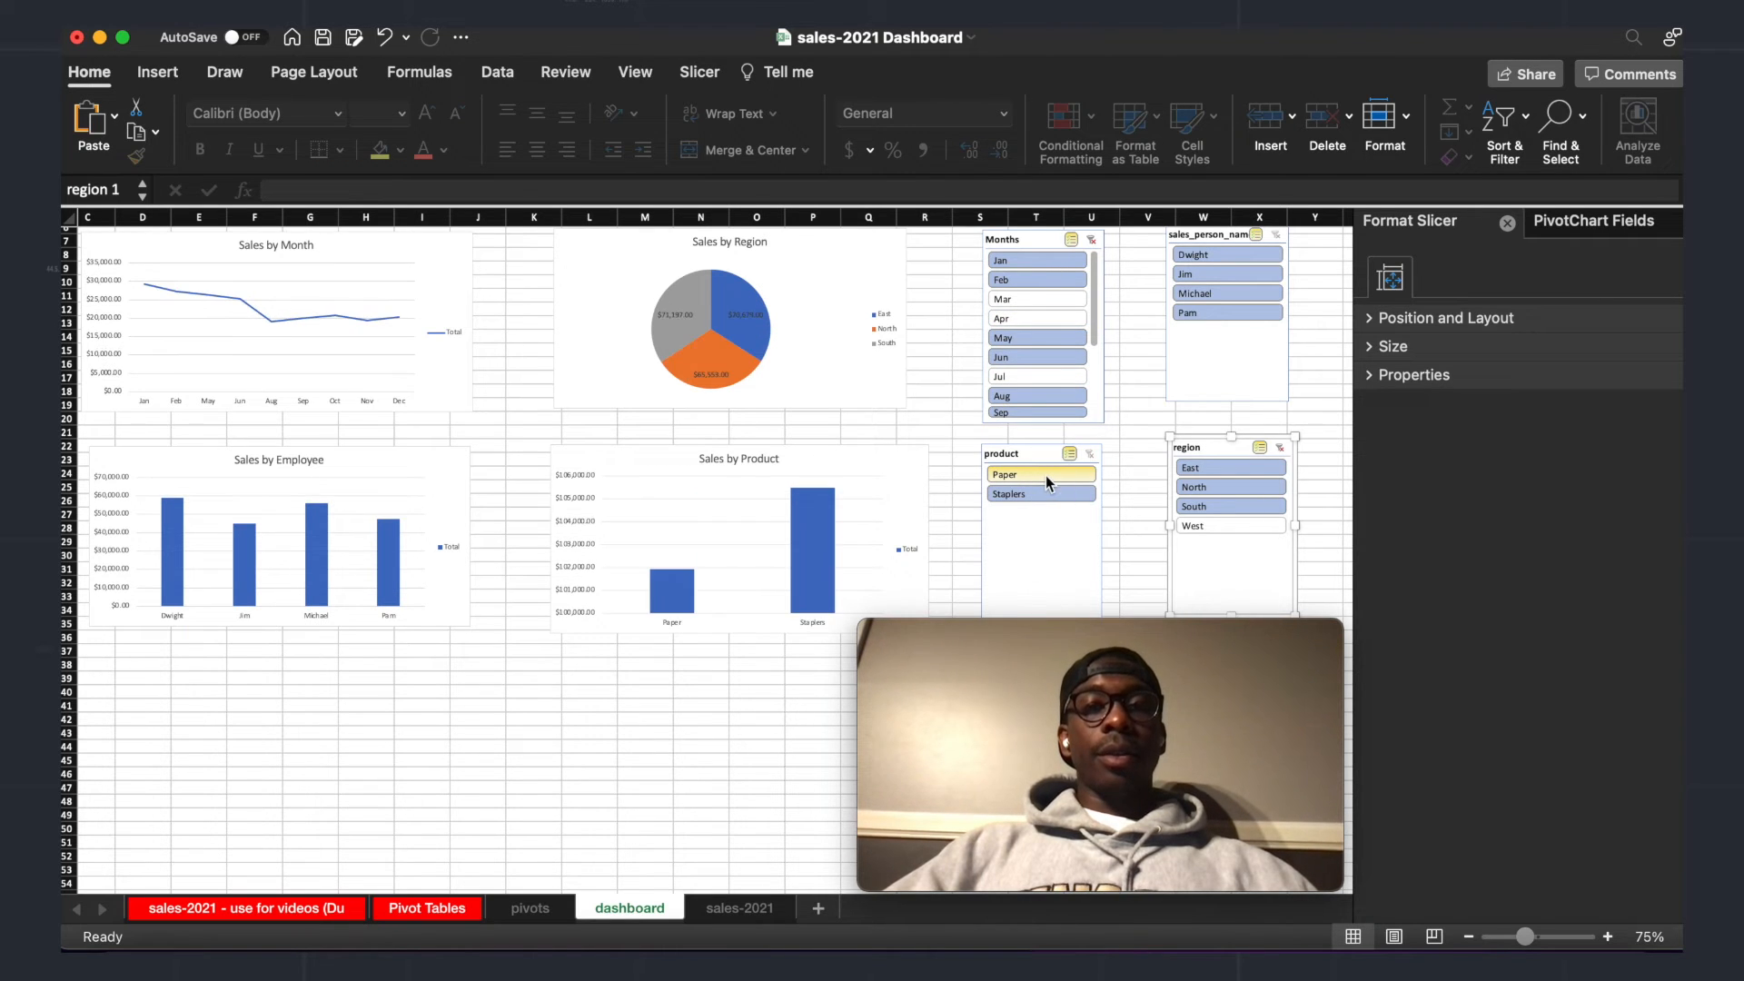
pyautogui.click(1231, 529)
# Step: Deselect the second and fourth salespeople in the sales_person_name slicer, then deselect the slicer itself
pyautogui.scroll(2, 1230, 363)
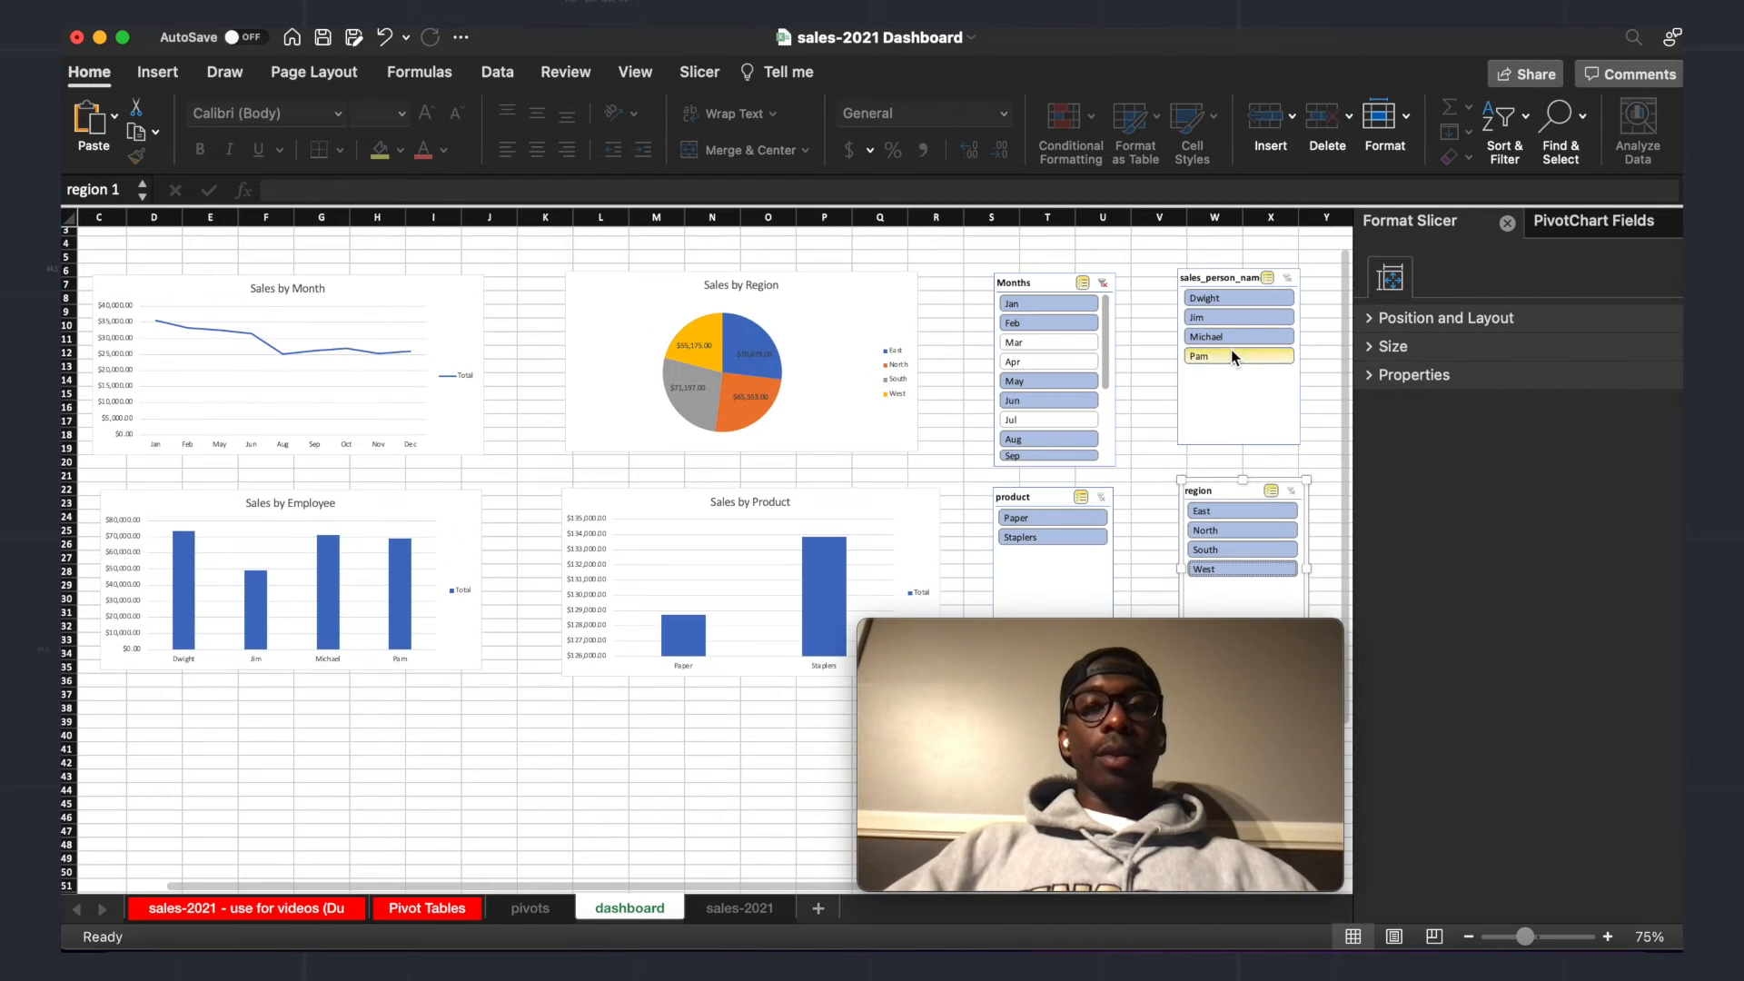
pyautogui.click(1231, 352)
pyautogui.click(1218, 315)
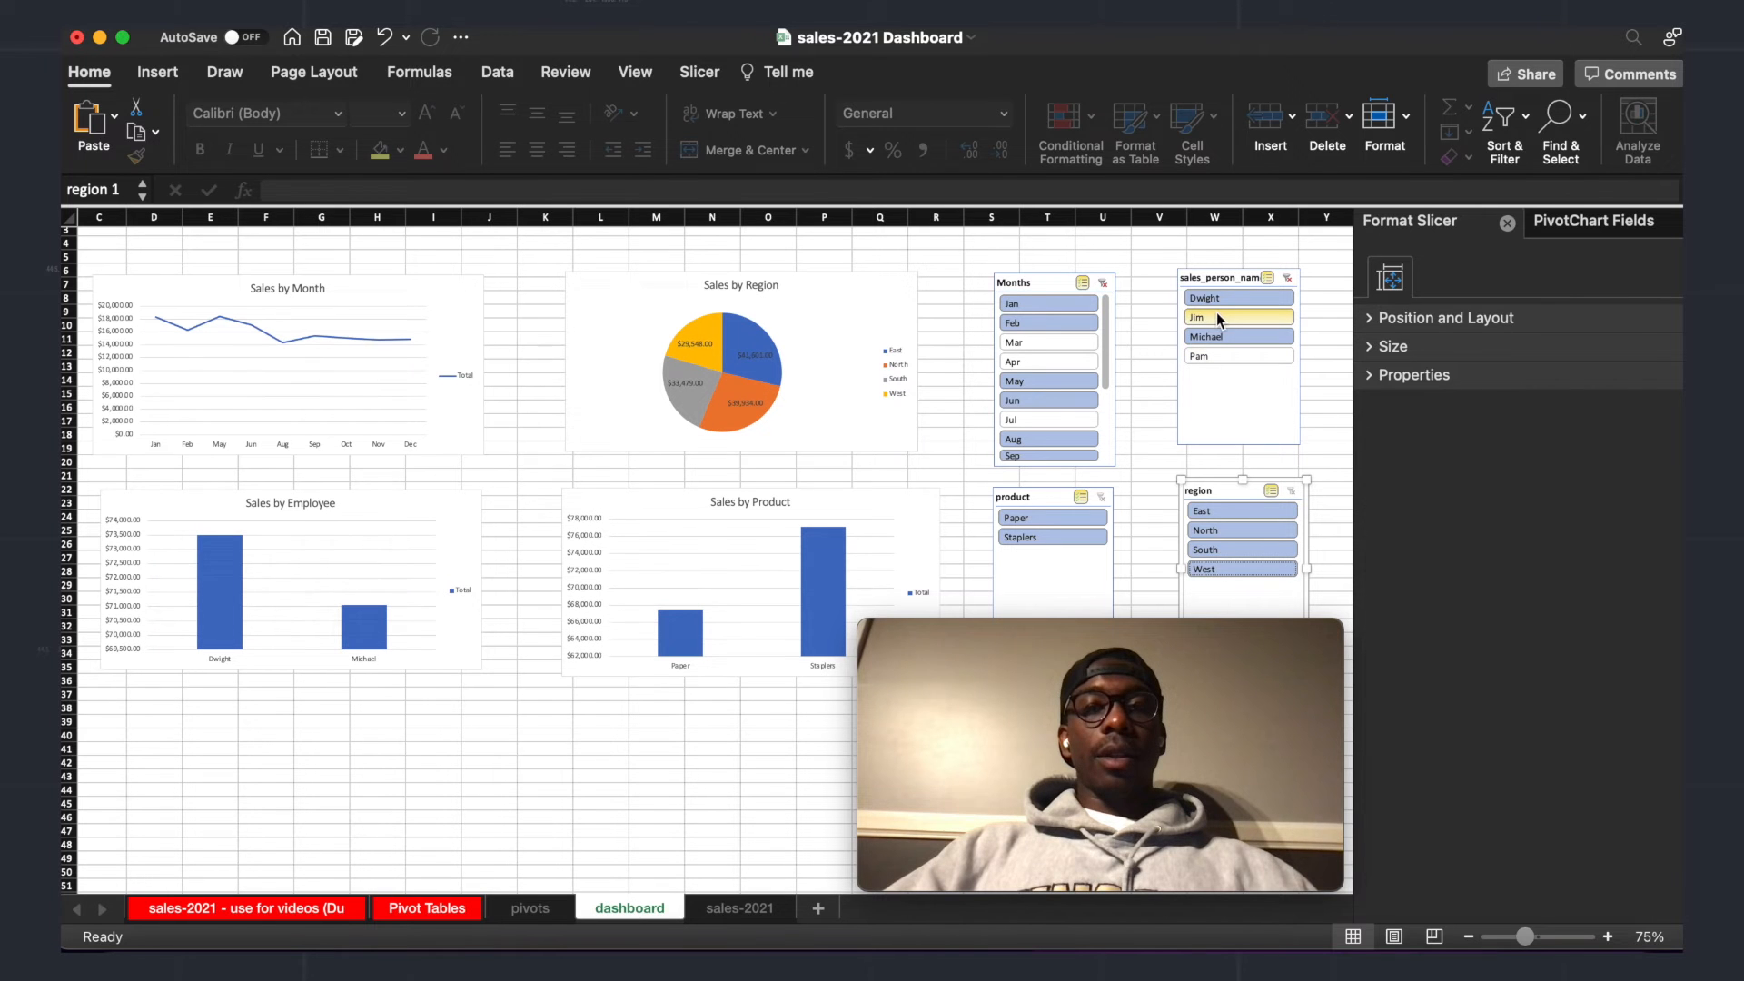
pyautogui.click(1140, 335)
pyautogui.scroll(-1, 1027, 354)
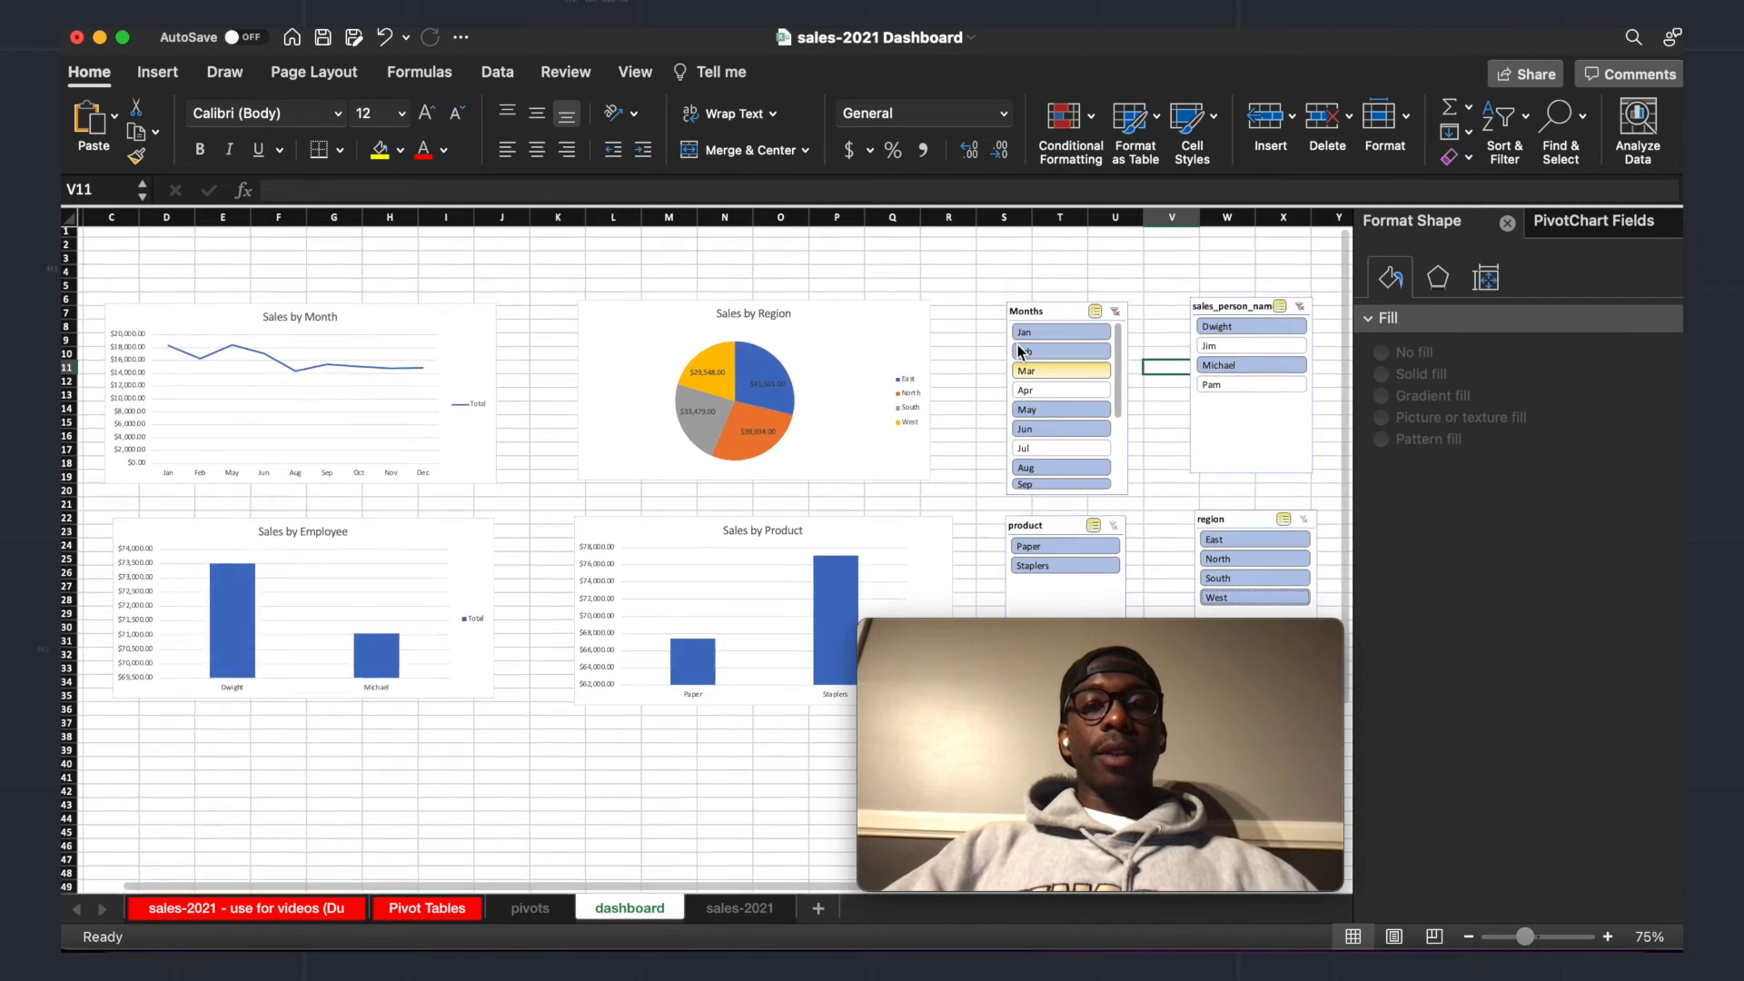
pyautogui.click(525, 756)
pyautogui.hscroll(-2, 501, 734)
pyautogui.scroll(-1, 501, 734)
pyautogui.scroll(2, 502, 735)
pyautogui.hscroll(1, 502, 736)
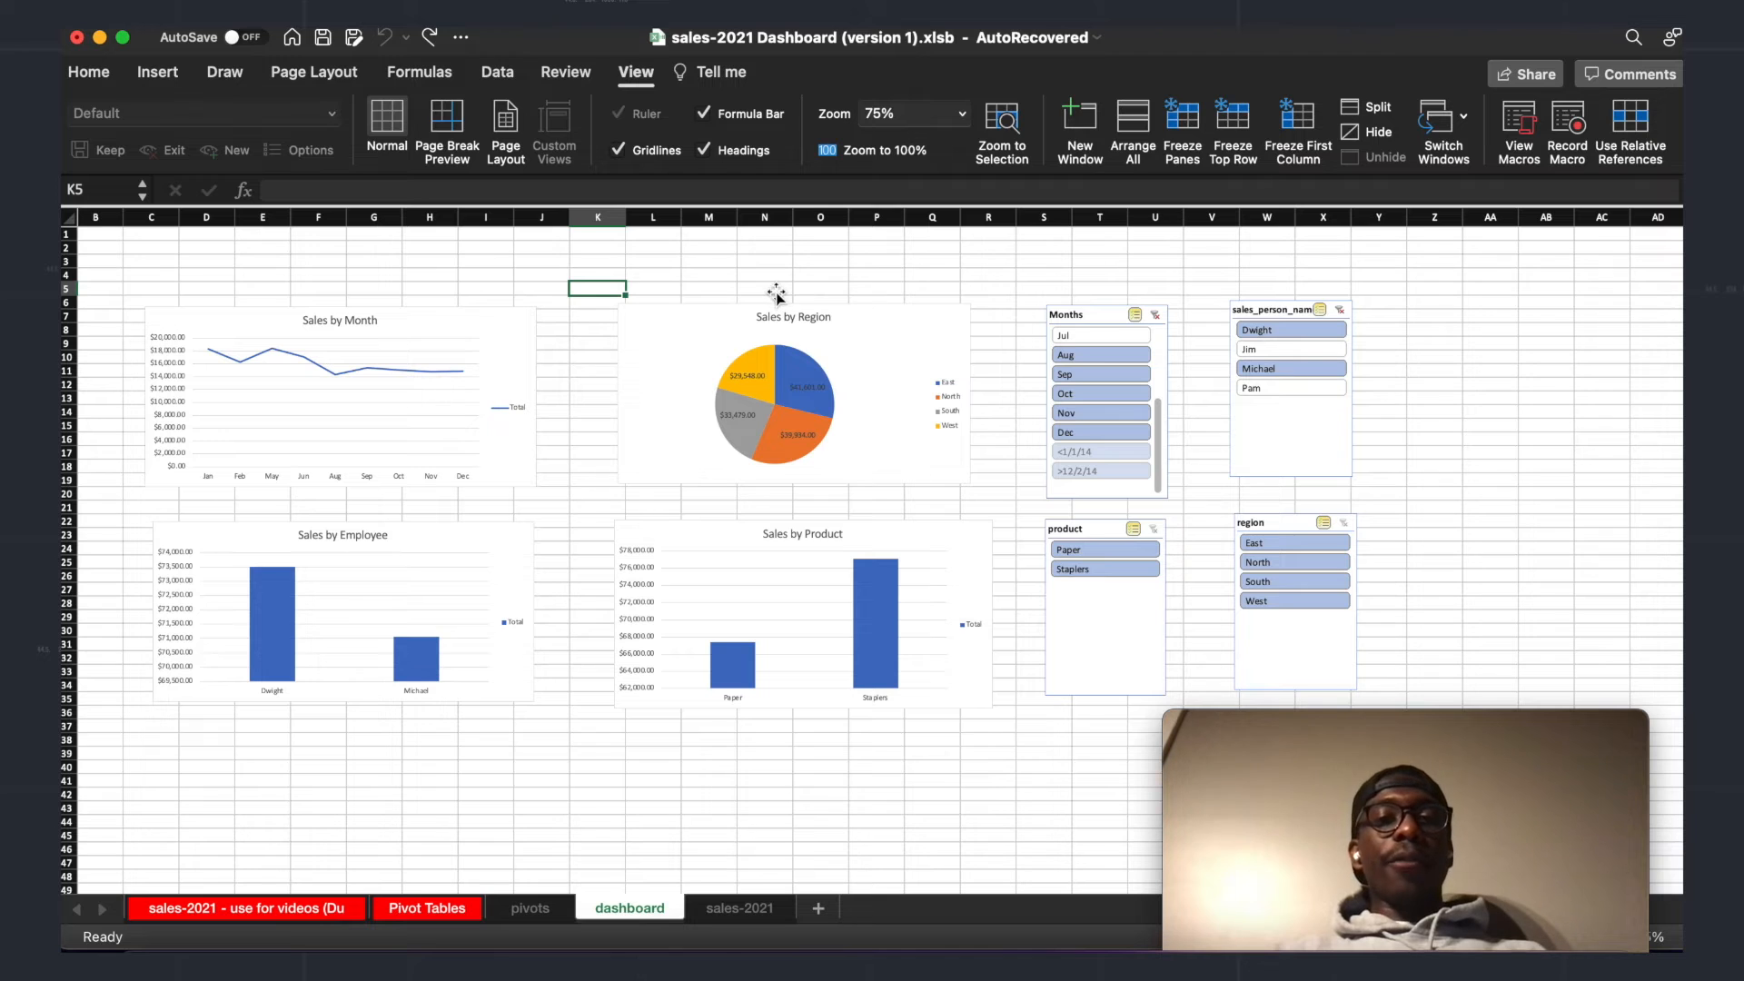
# Step: Hide the gridlines on the dashboard sheet
pyautogui.click(765, 261)
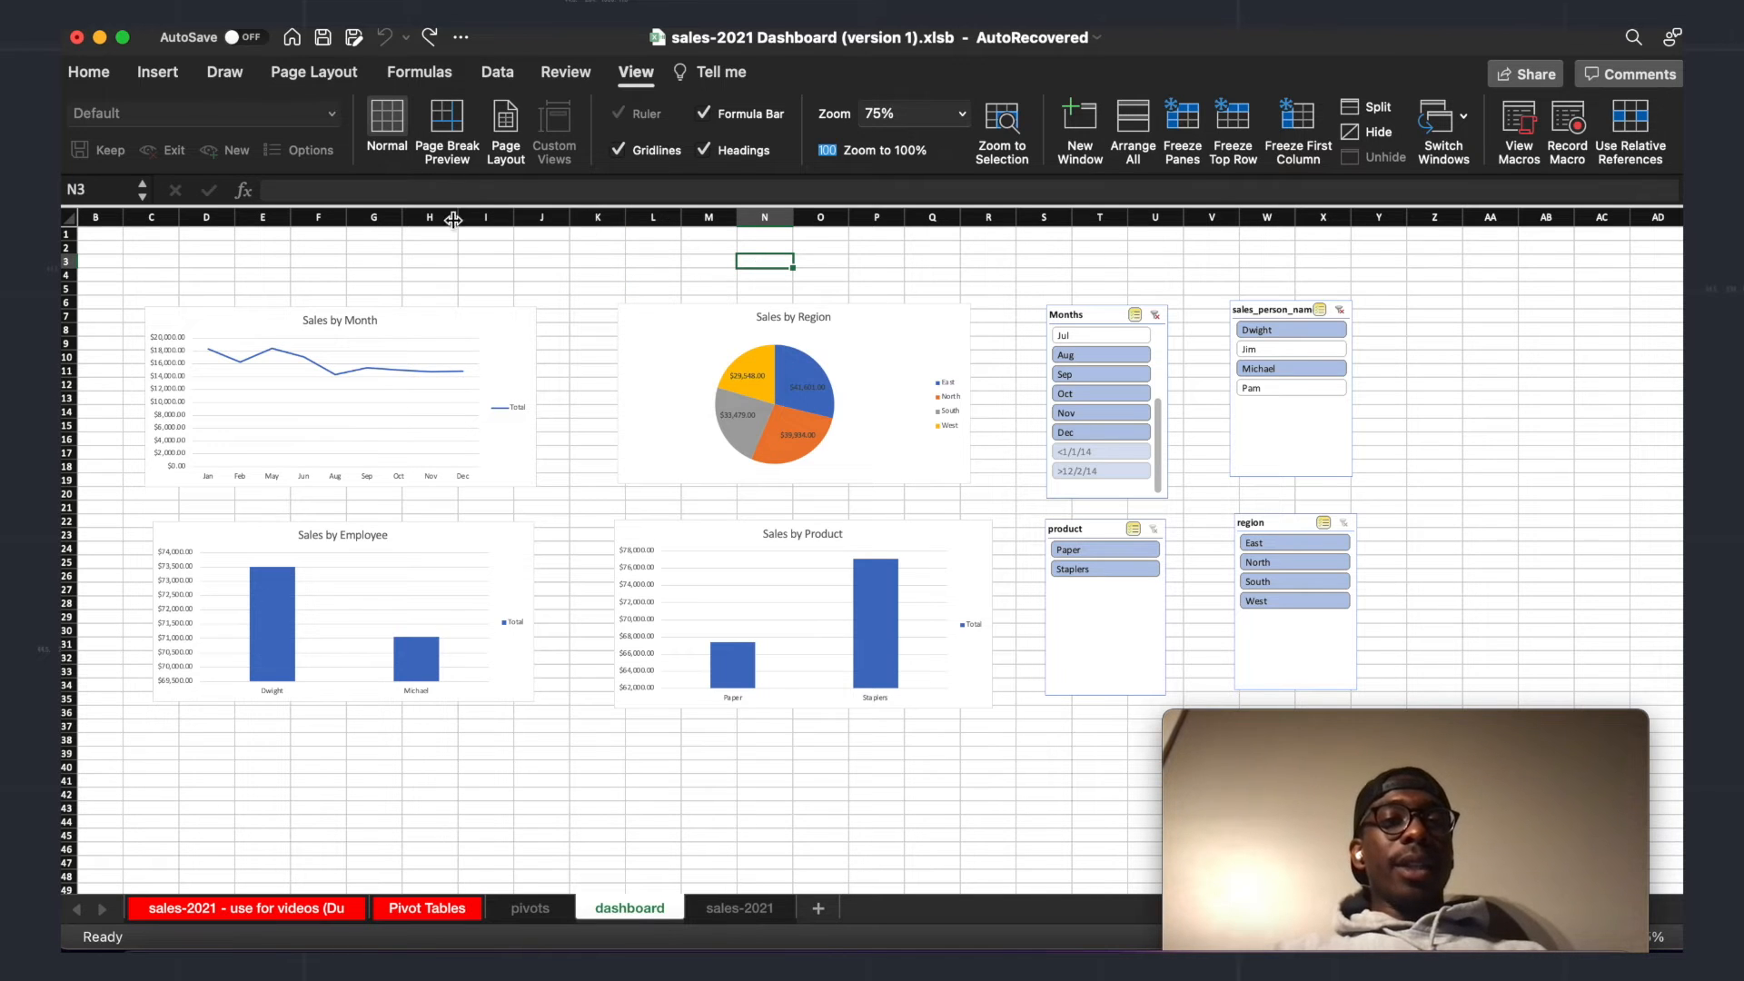
pyautogui.click(618, 151)
pyautogui.click(543, 279)
pyautogui.hscroll(-1, 543, 279)
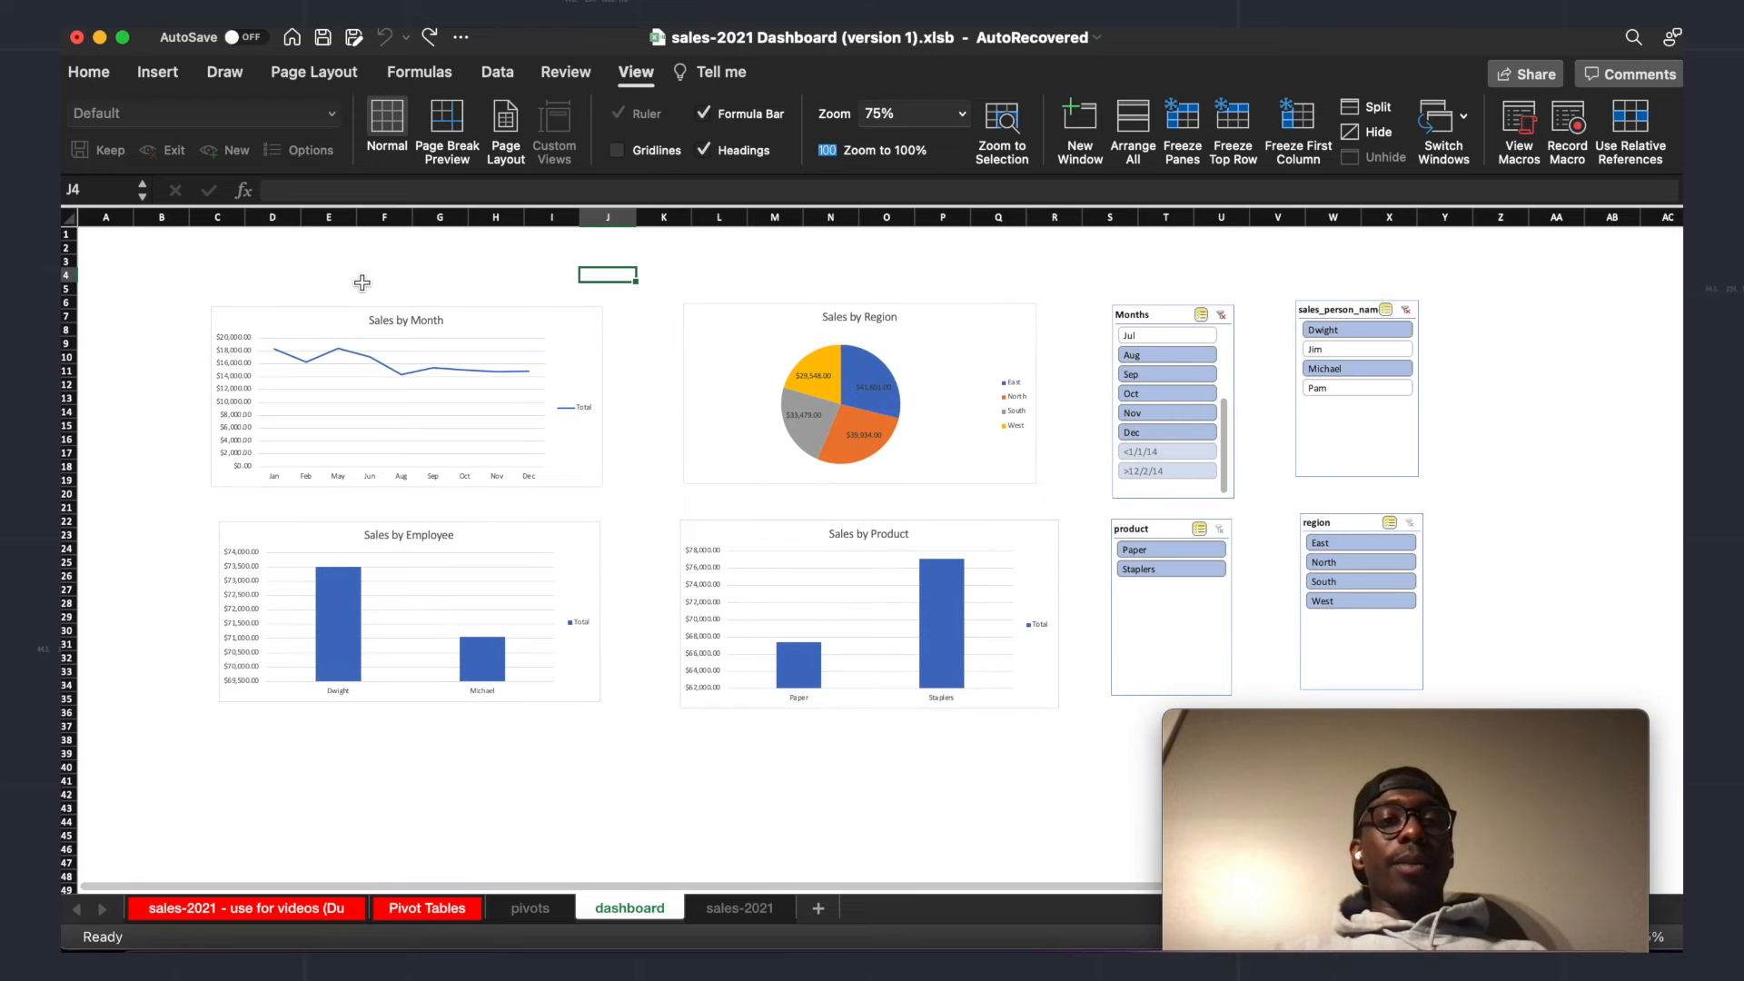
pyautogui.hscroll(1, 350, 282)
pyautogui.hscroll(-1, 351, 282)
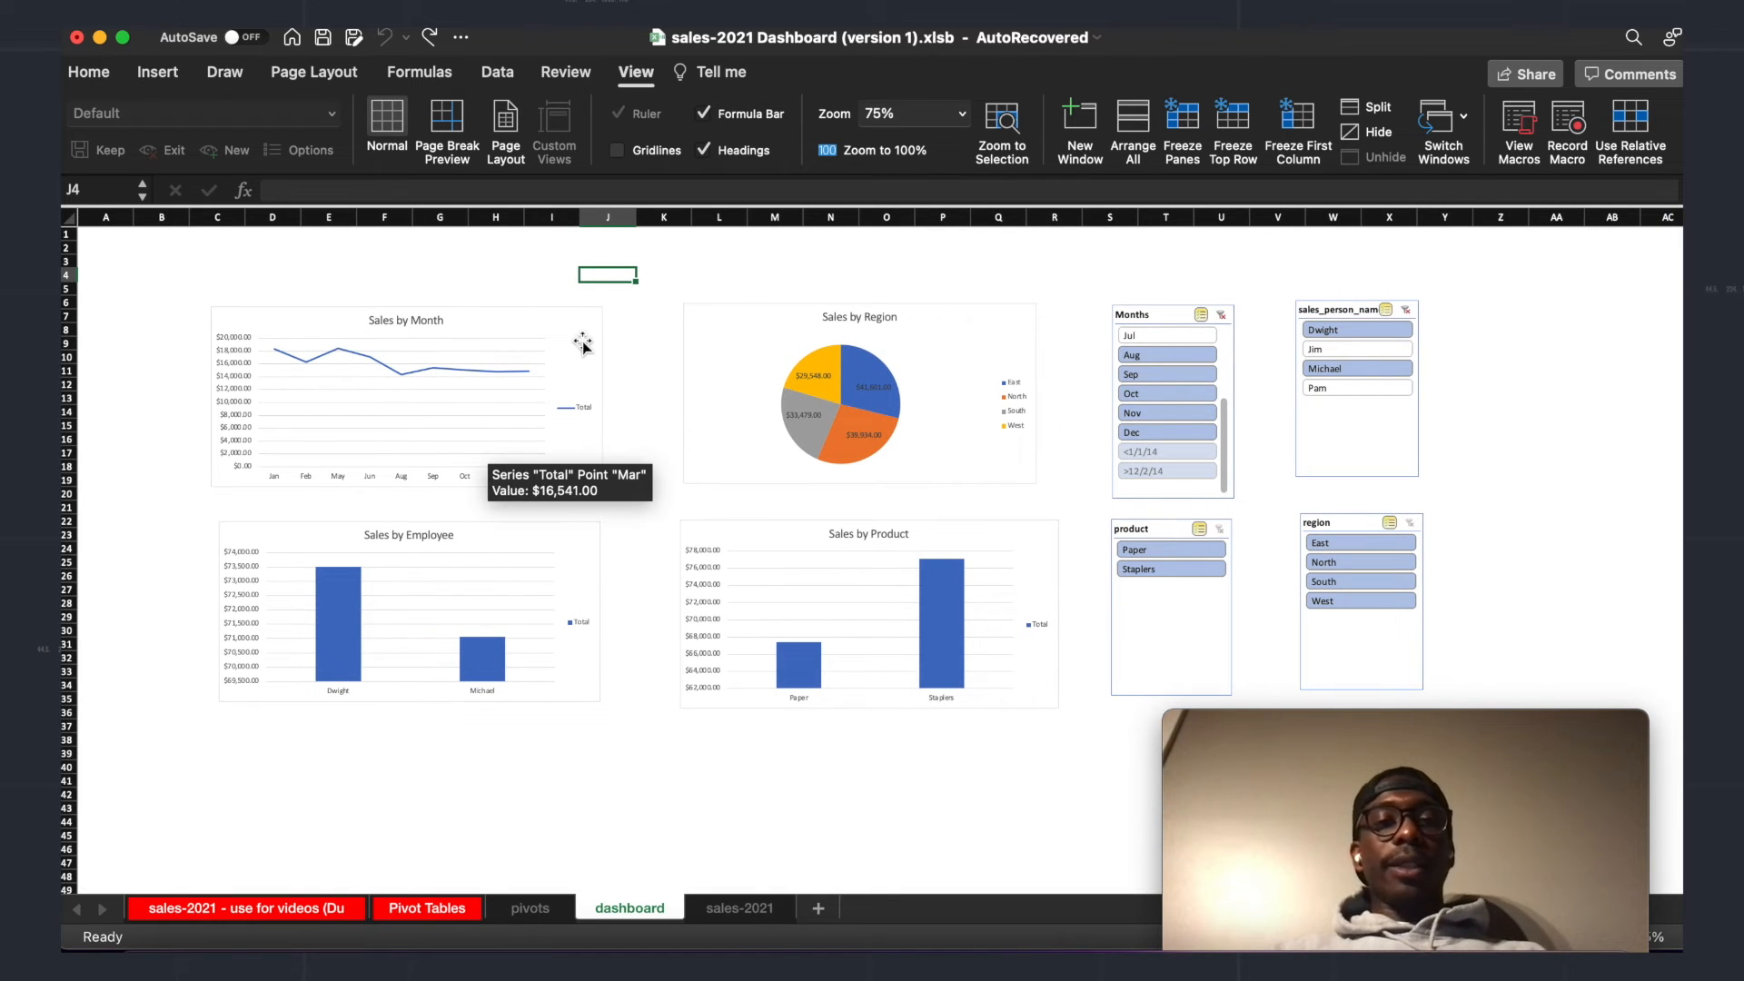
pyautogui.click(286, 289)
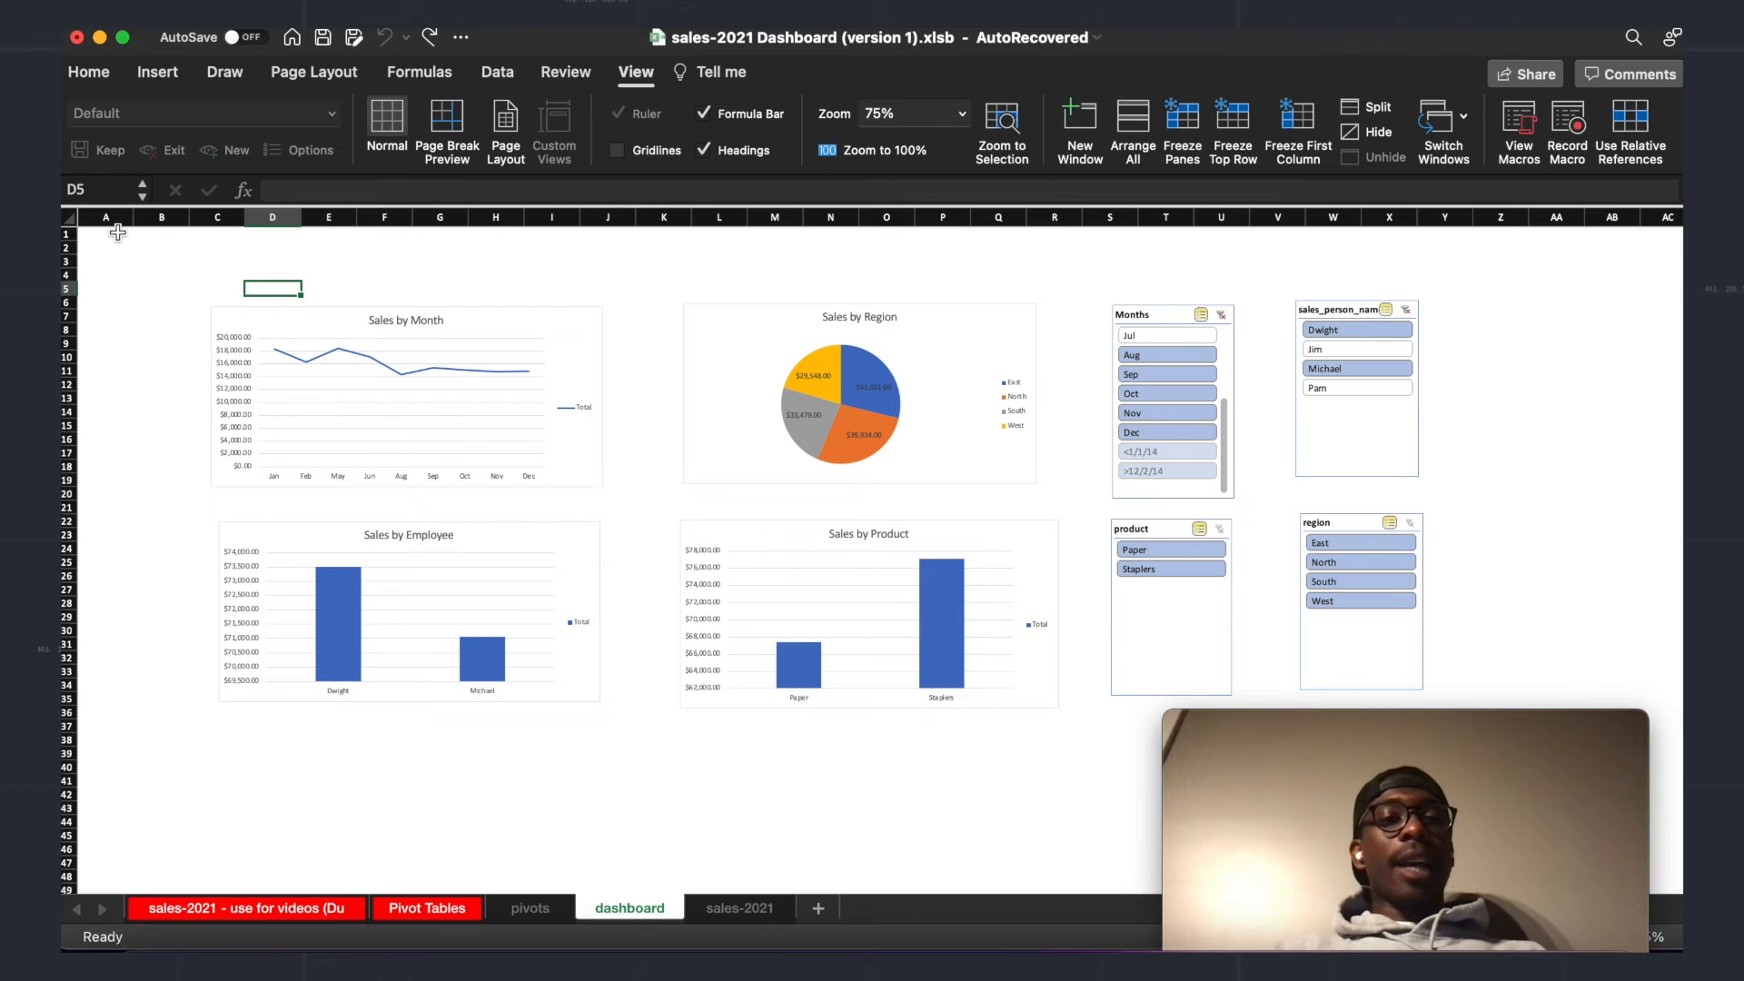
# Step: Insert three rows at the top of the dashboard sheet, above row 1, to make room for a title
pyautogui.click(67, 234)
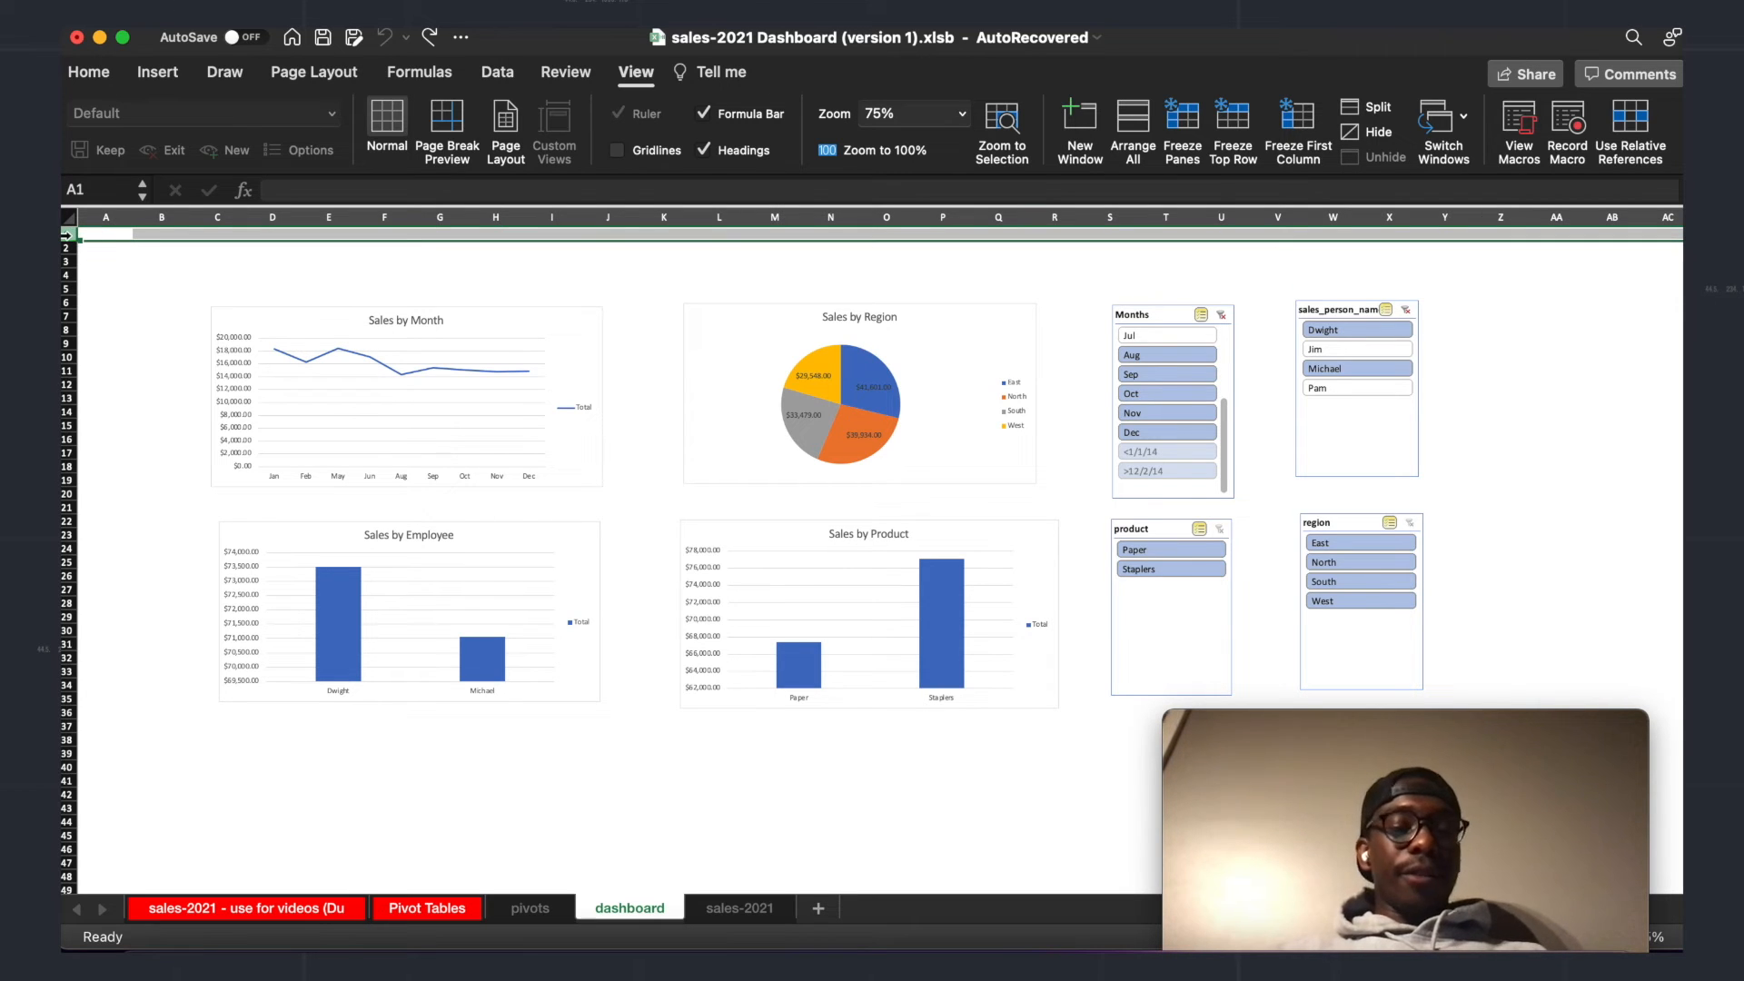
pyautogui.moveTo(66, 235); pyautogui.dragTo(82, 262)
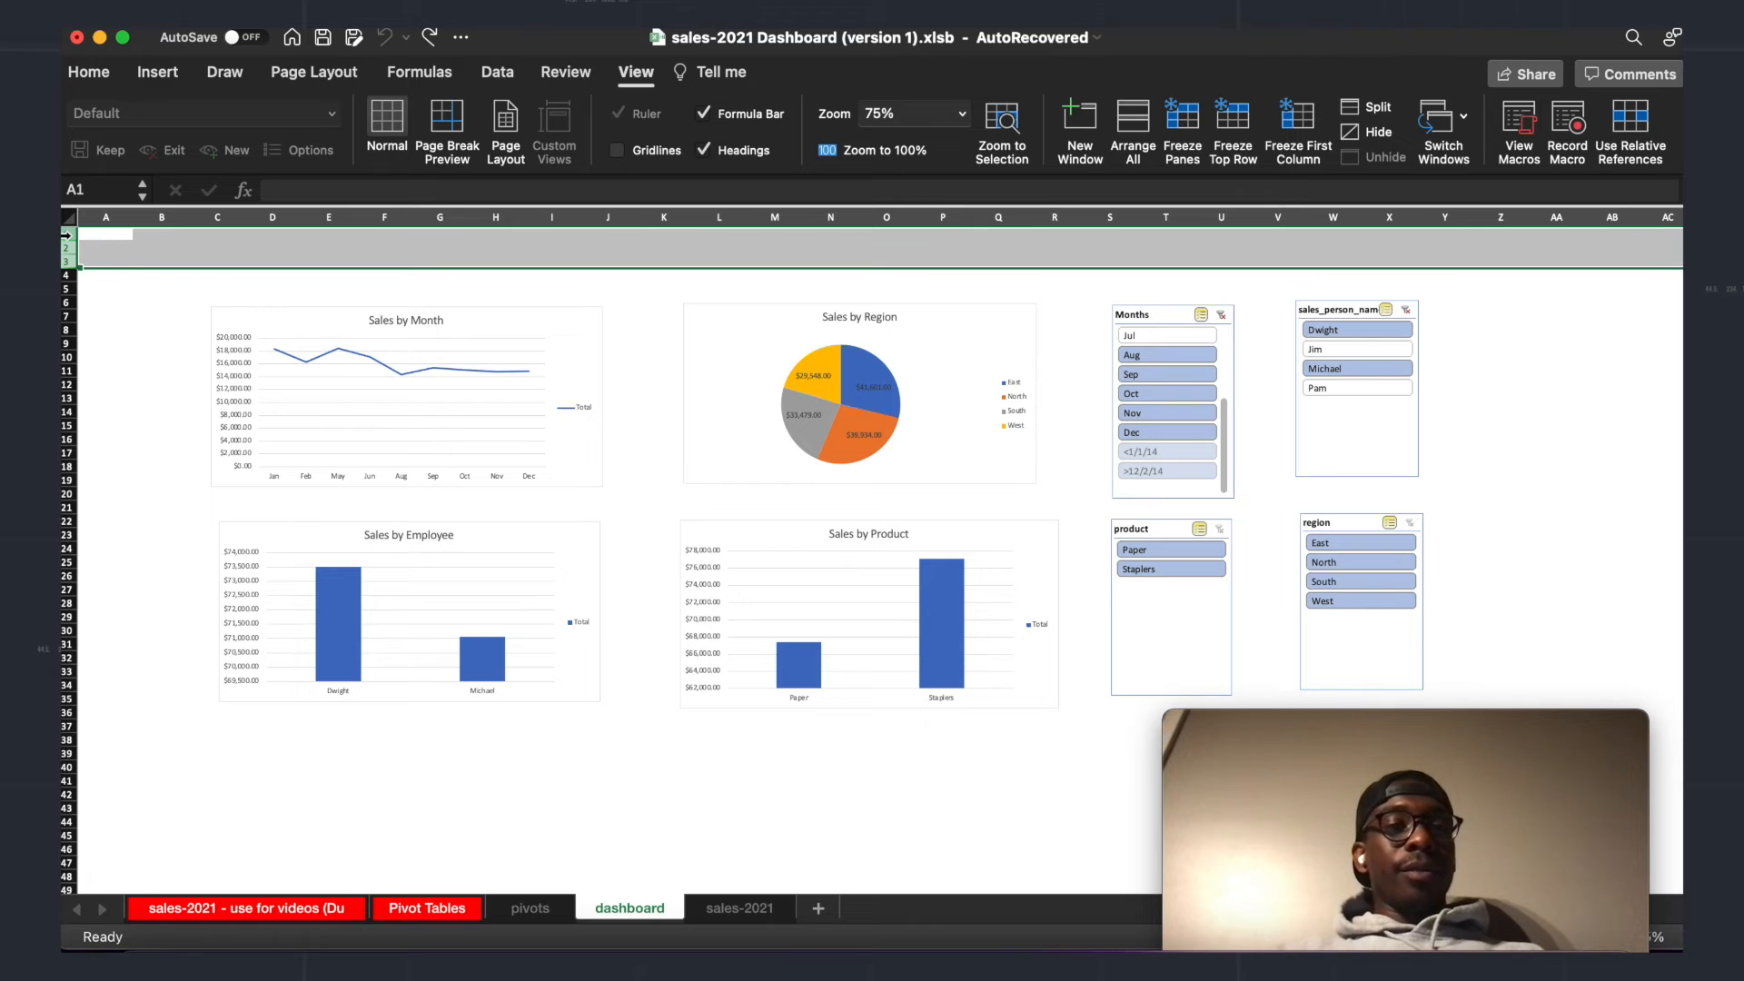
pyautogui.rightClick(119, 256)
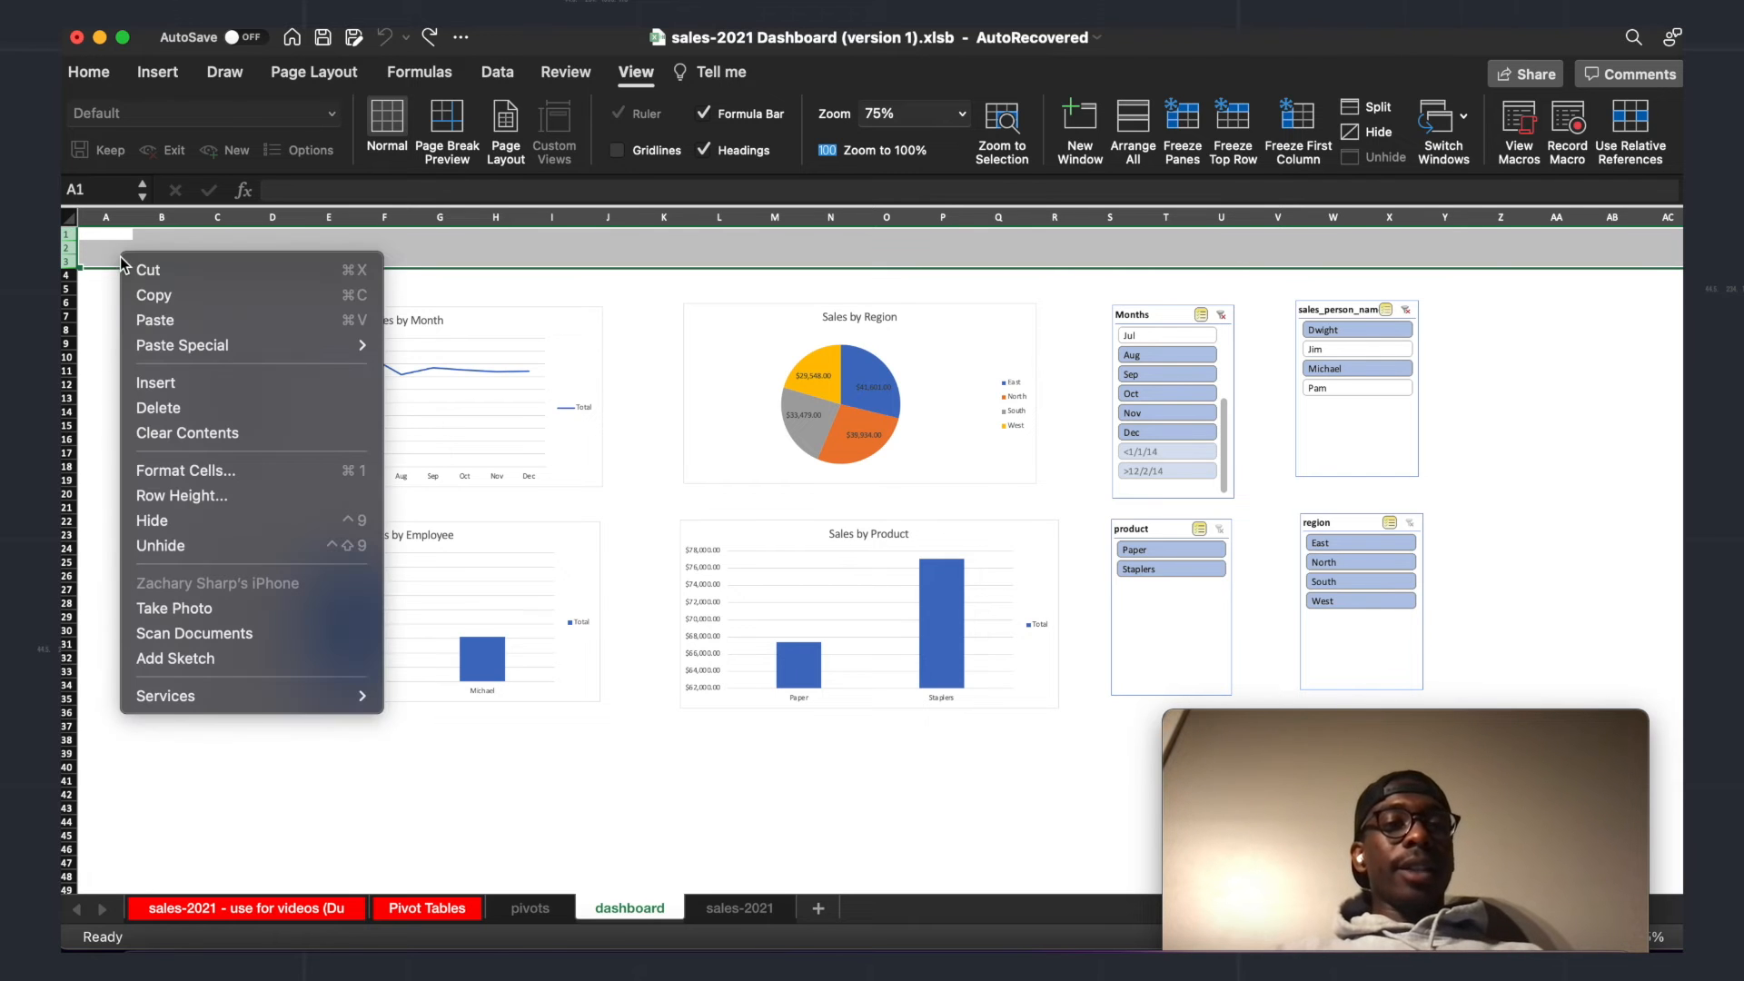
pyautogui.click(168, 378)
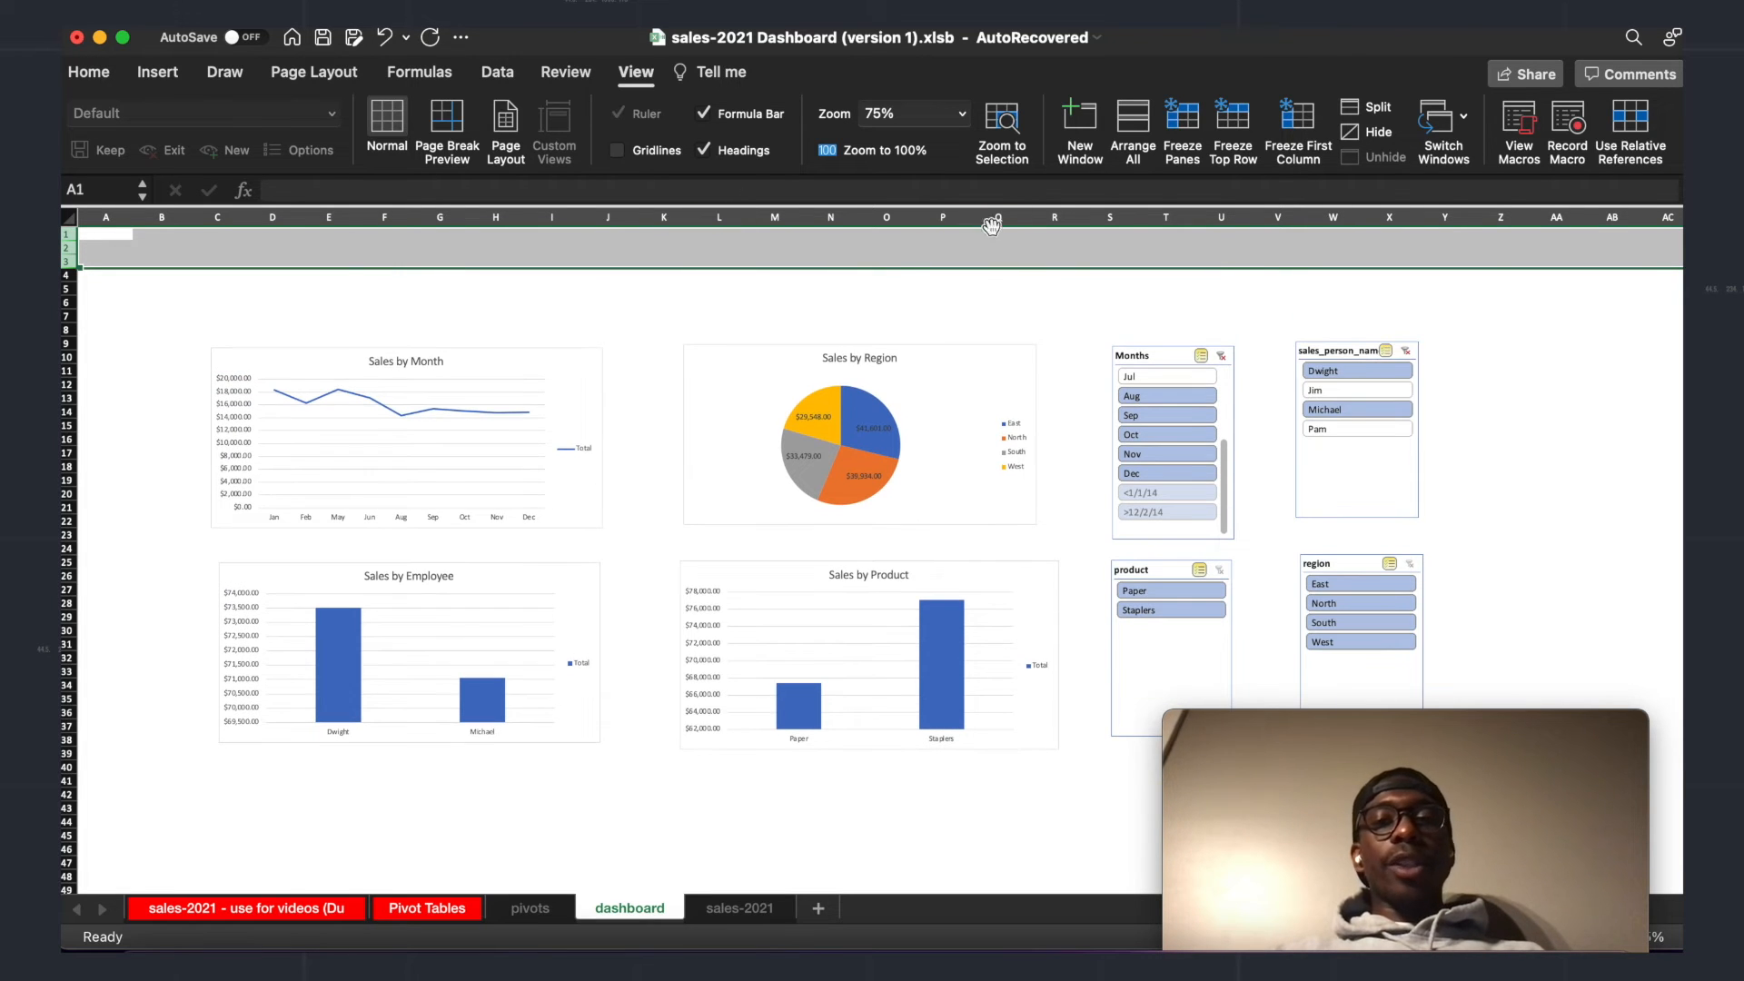
pyautogui.click(788, 317)
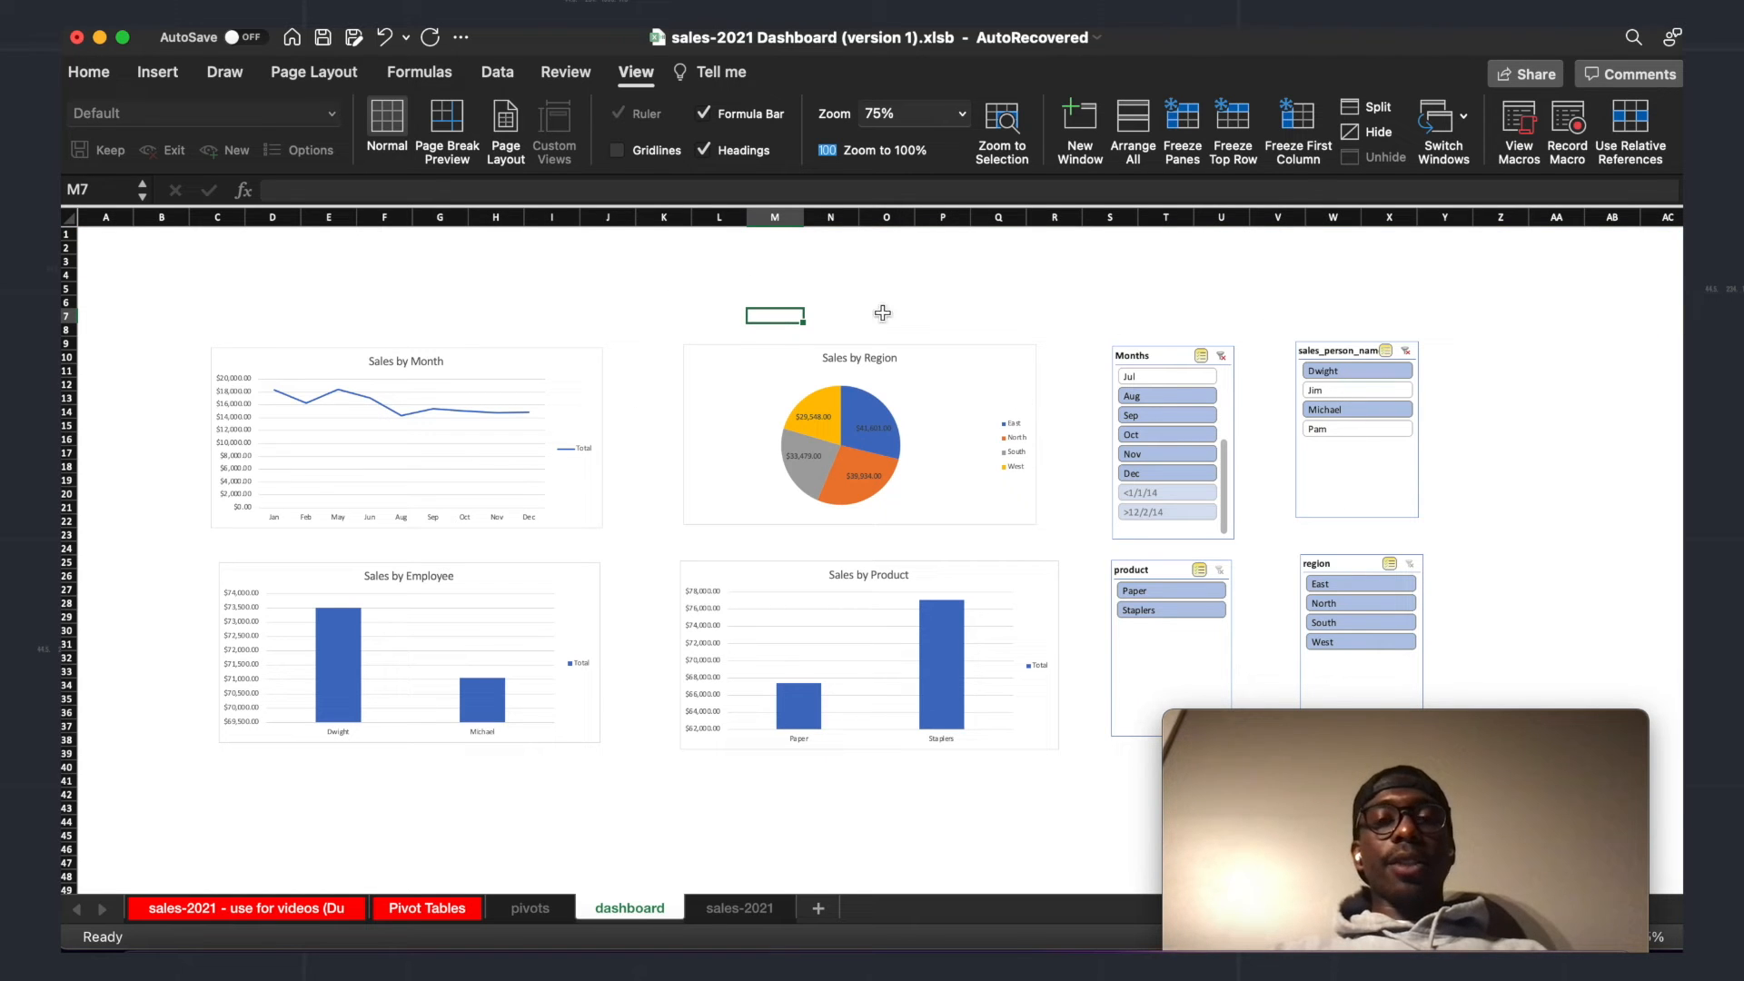
# Step: Merge and center the range B2:AA6 above the charts and slicers
pyautogui.click(179, 246)
pyautogui.moveTo(179, 246); pyautogui.dragTo(1537, 301)
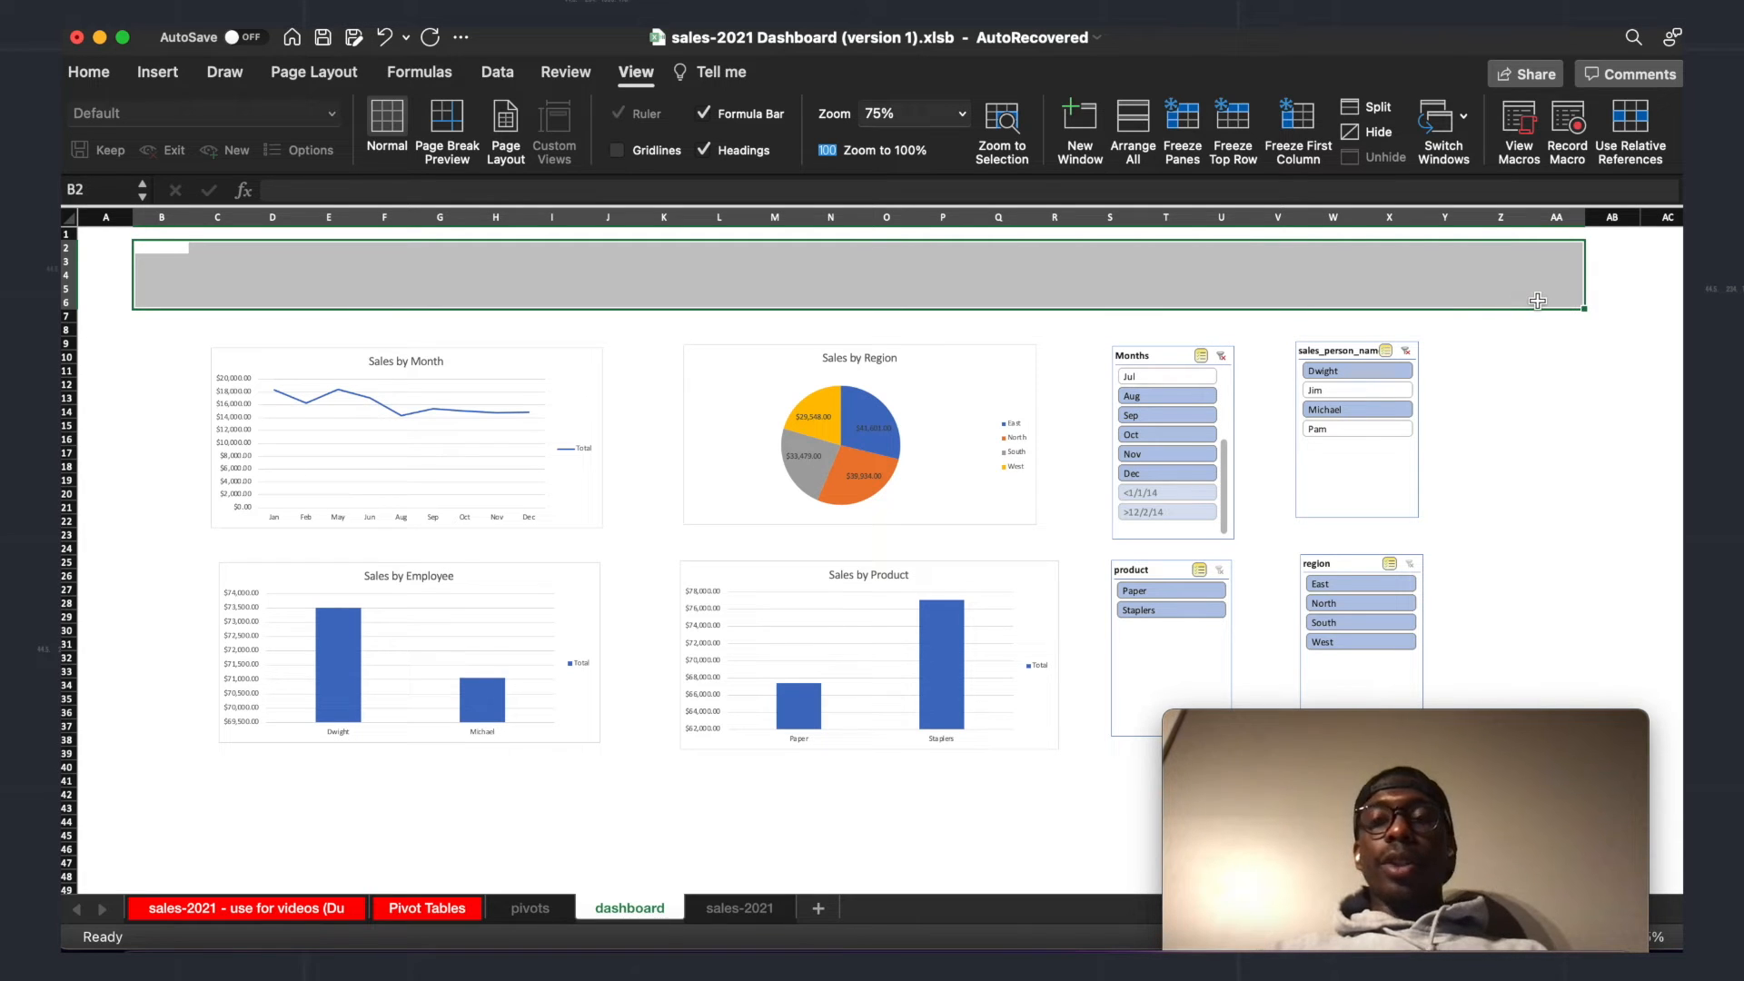
pyautogui.click(88, 73)
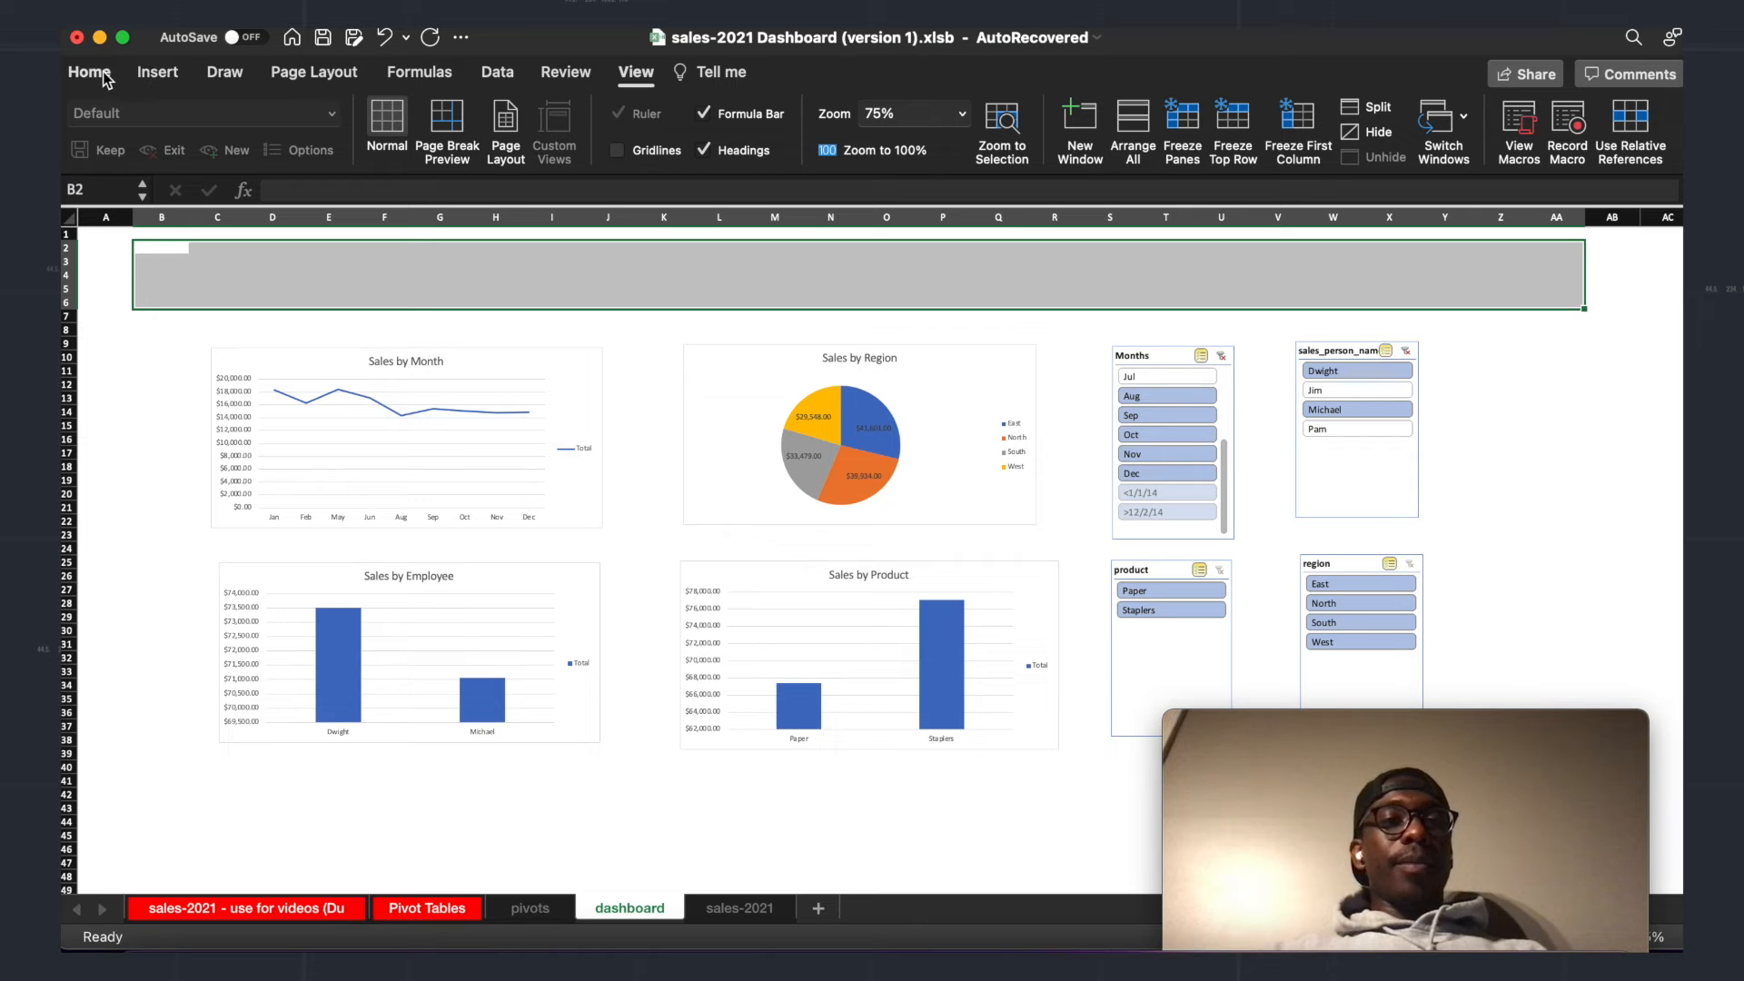
pyautogui.click(738, 146)
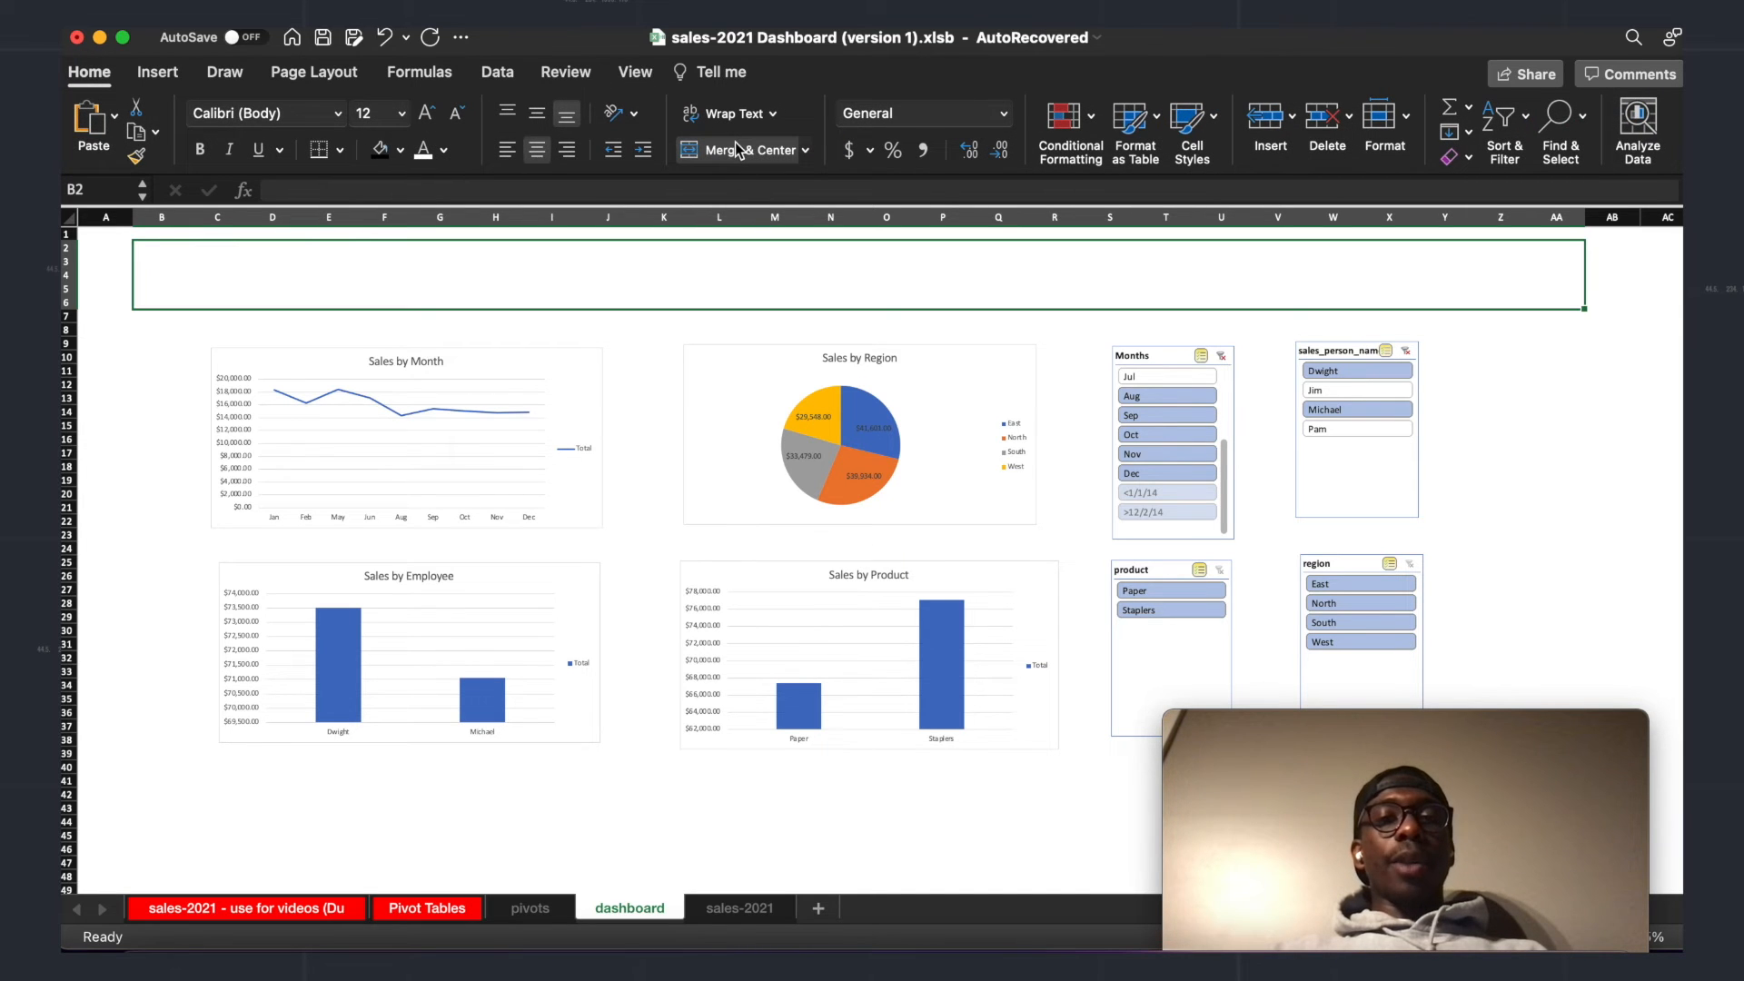
# Step: Enter the title "Dunder Mifflin Sales Data" in the merged cell and set its font size to 48
pyautogui.click(1051, 188)
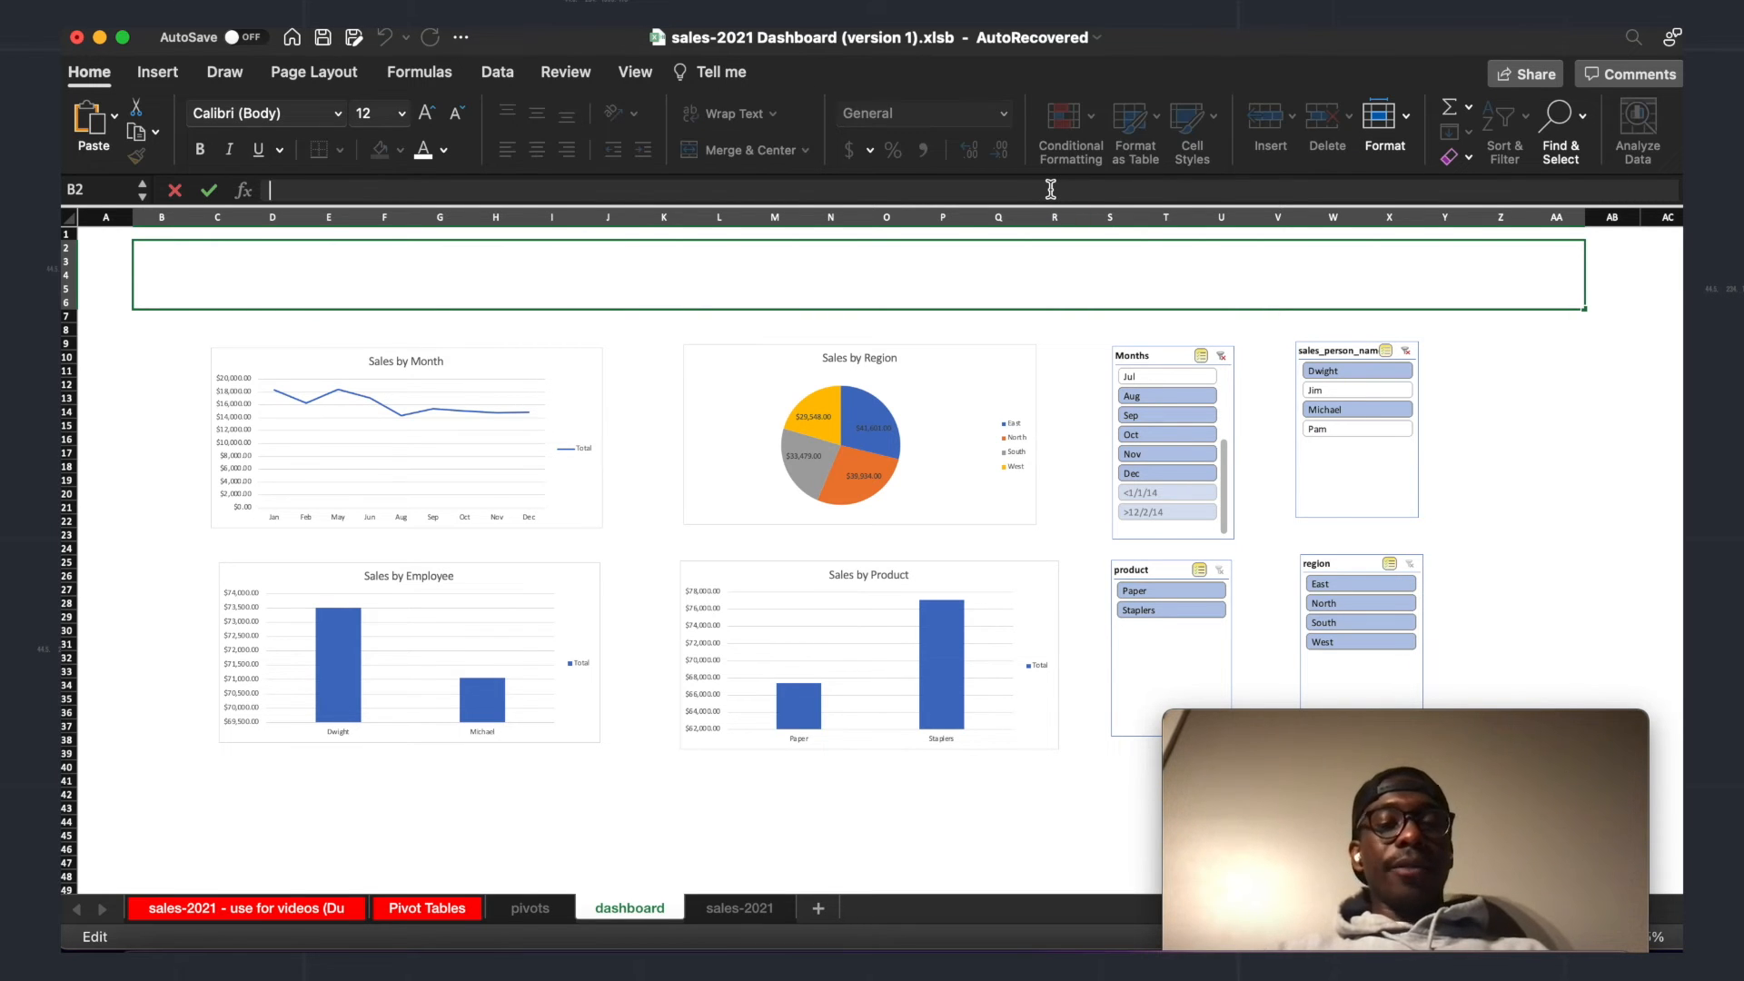
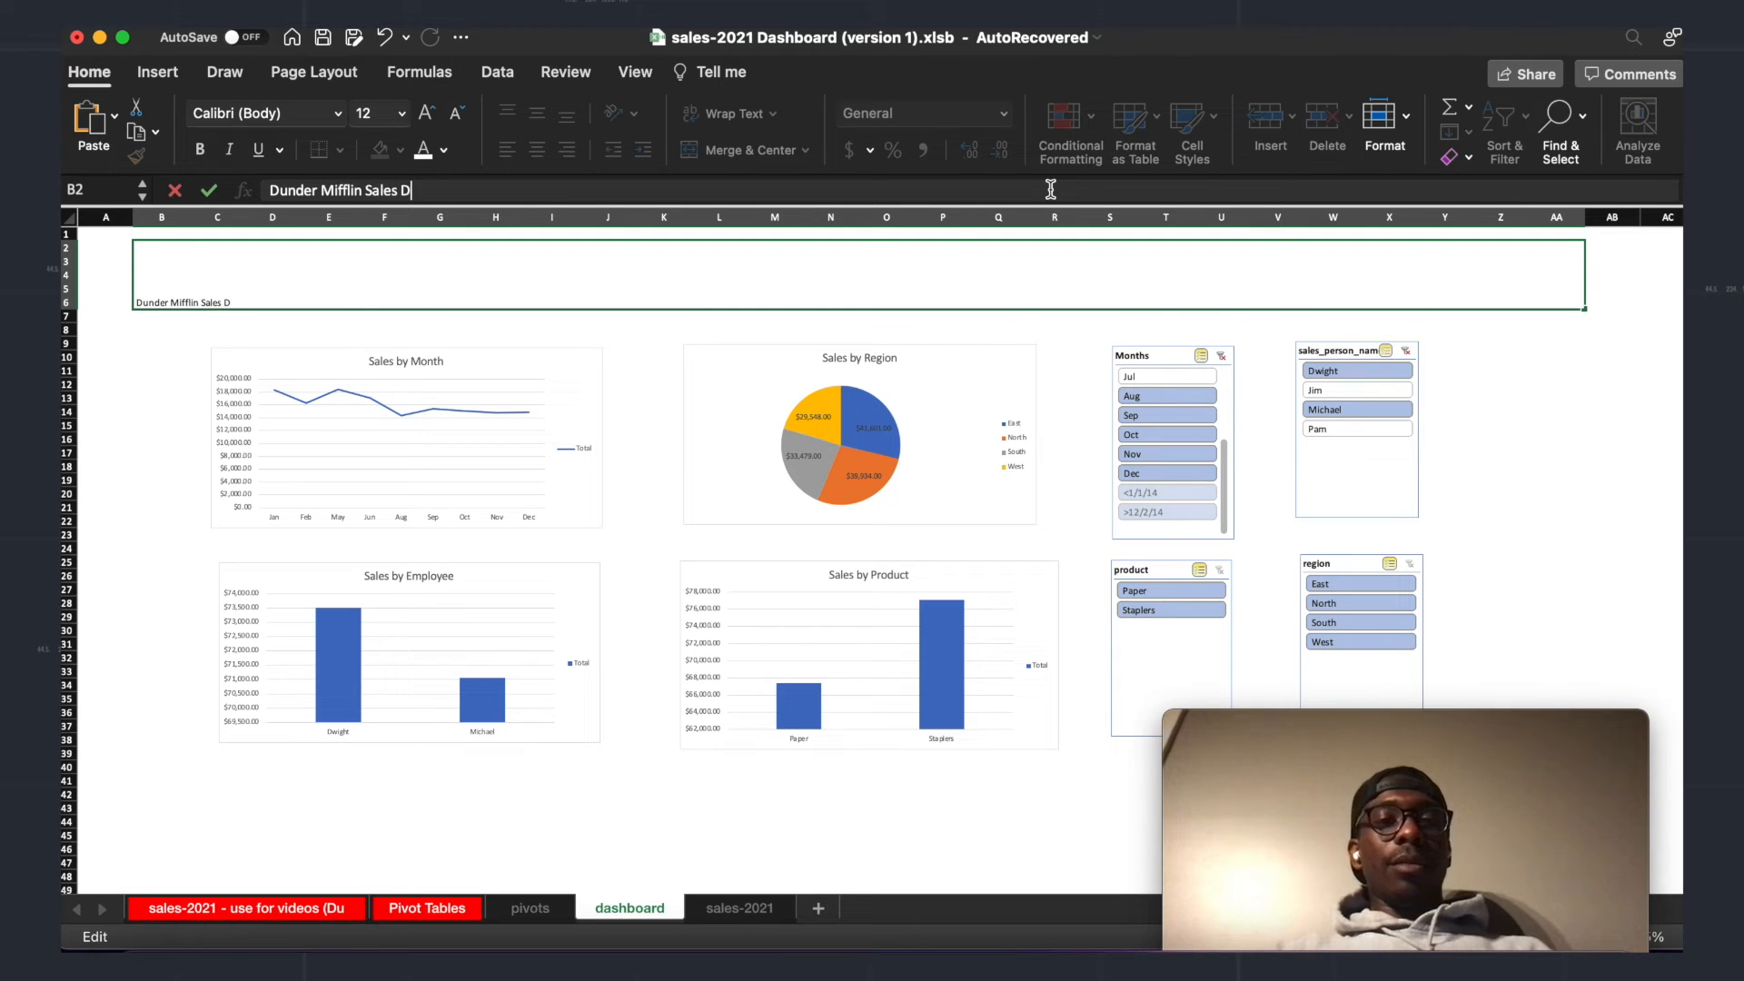
pyautogui.press('Return')
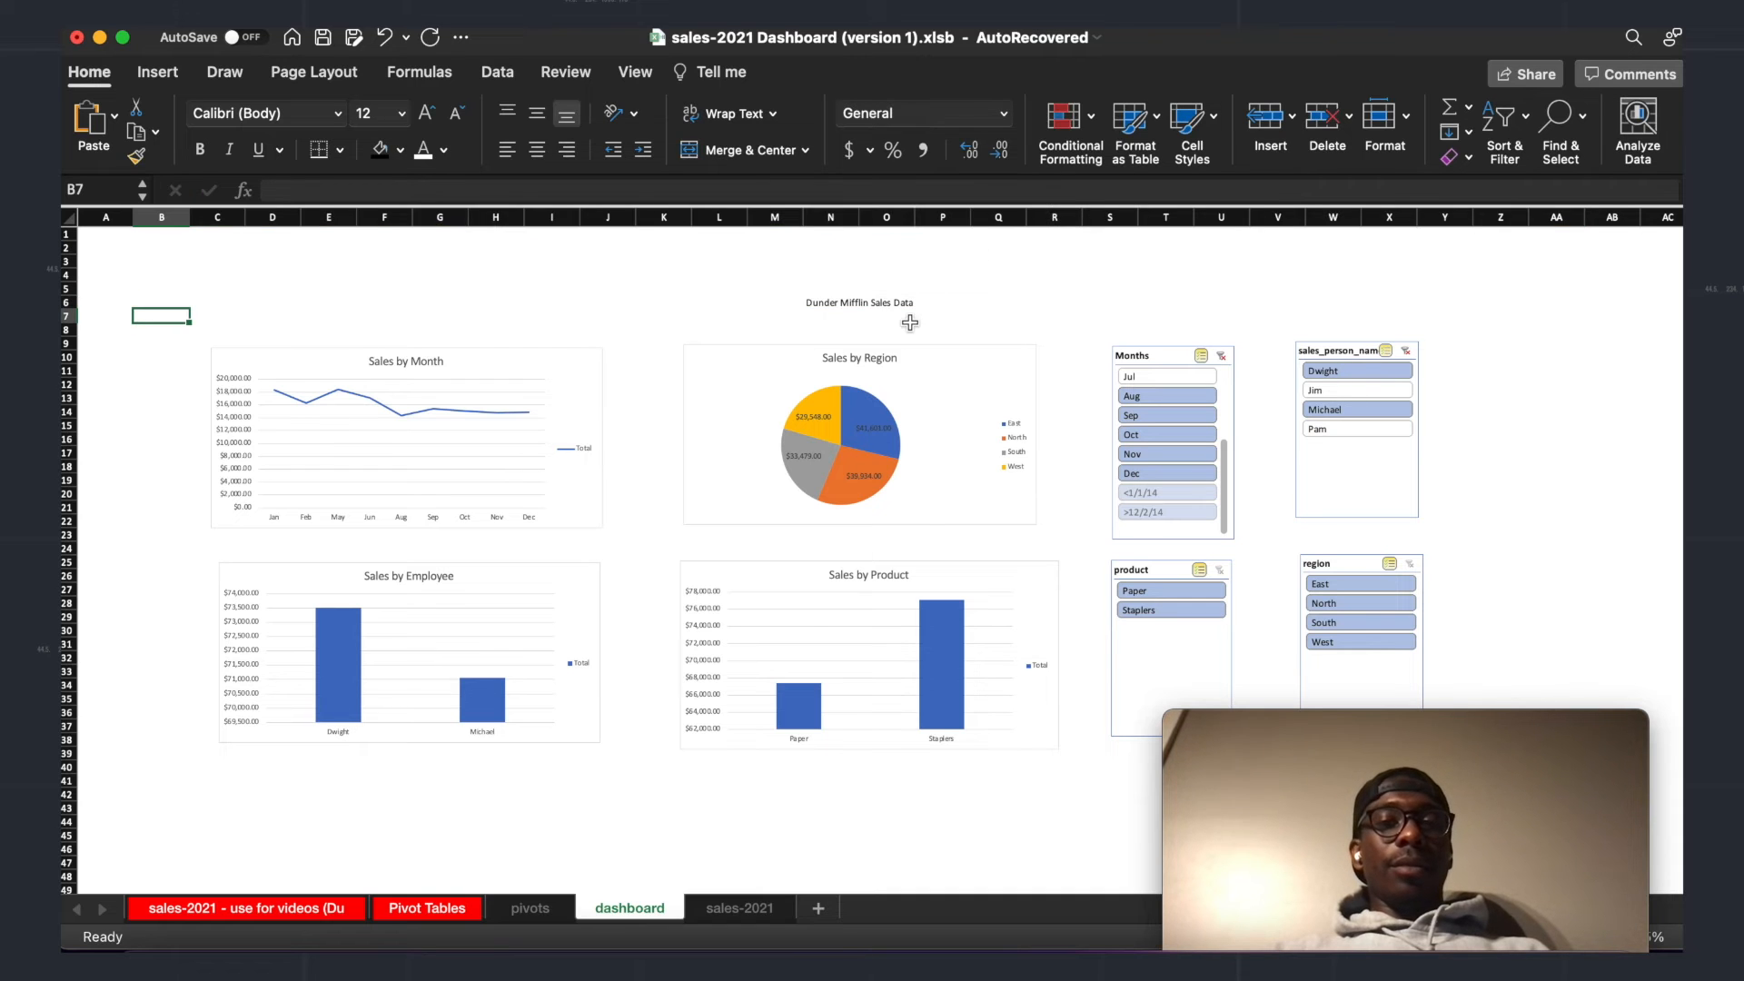
pyautogui.click(888, 300)
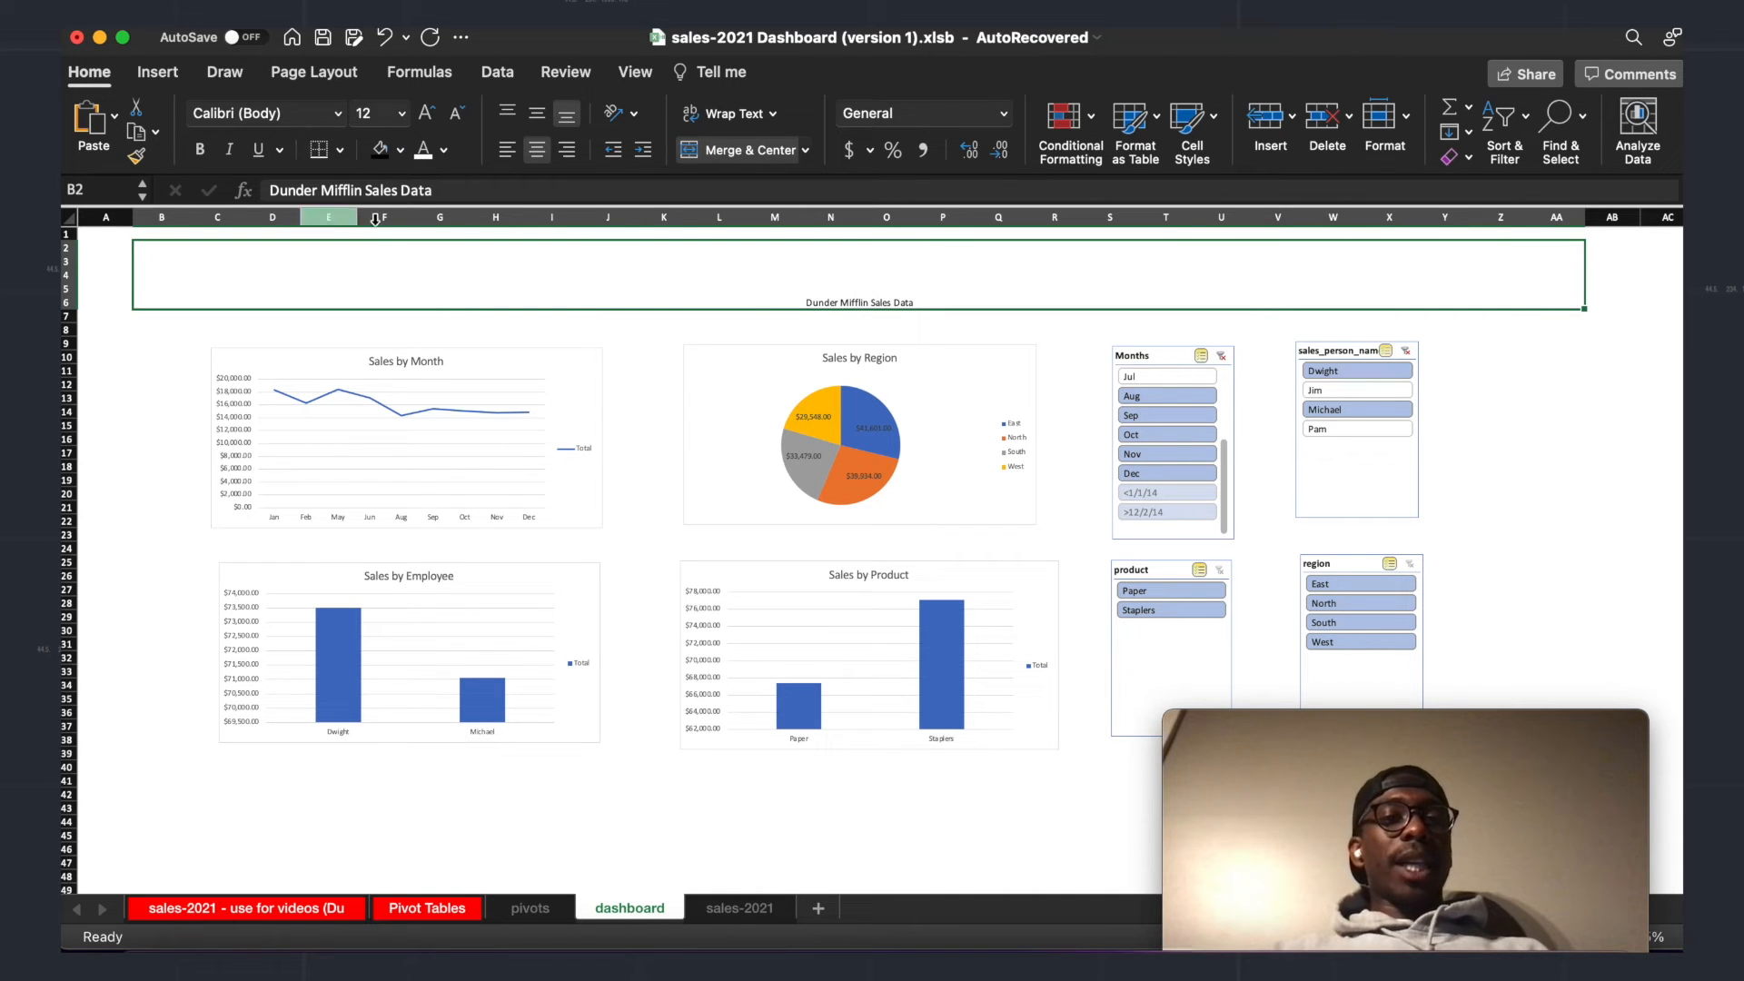
pyautogui.click(402, 119)
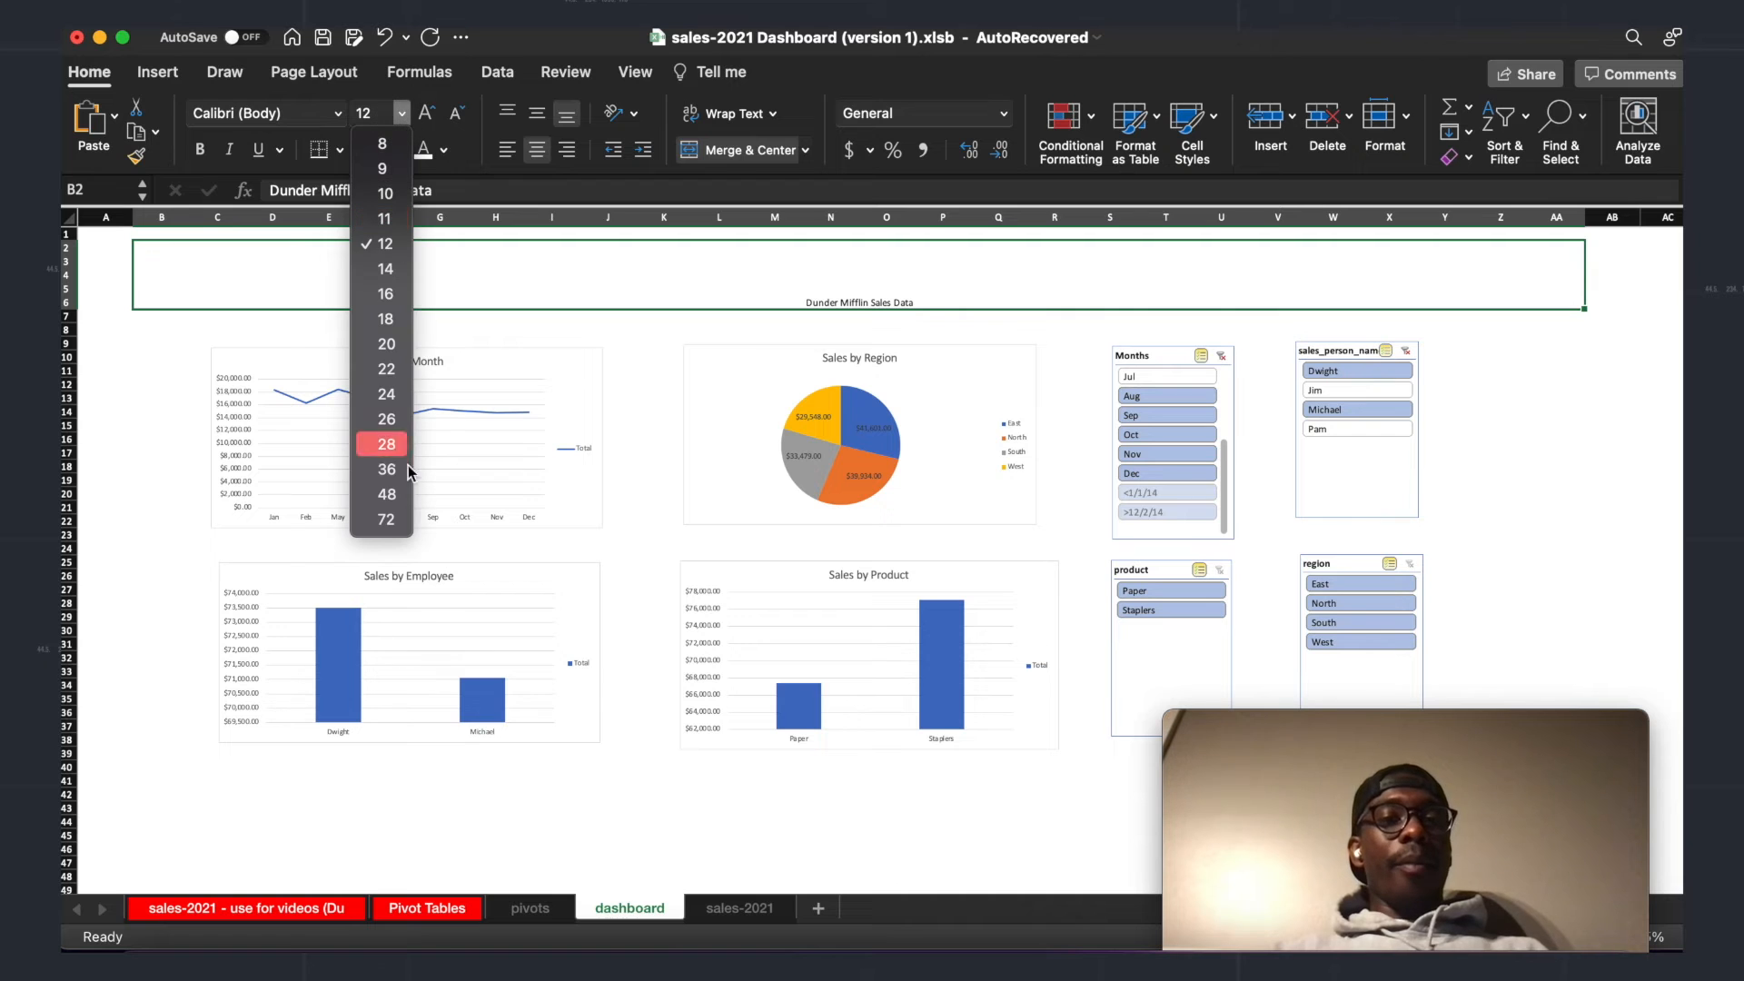
pyautogui.click(395, 494)
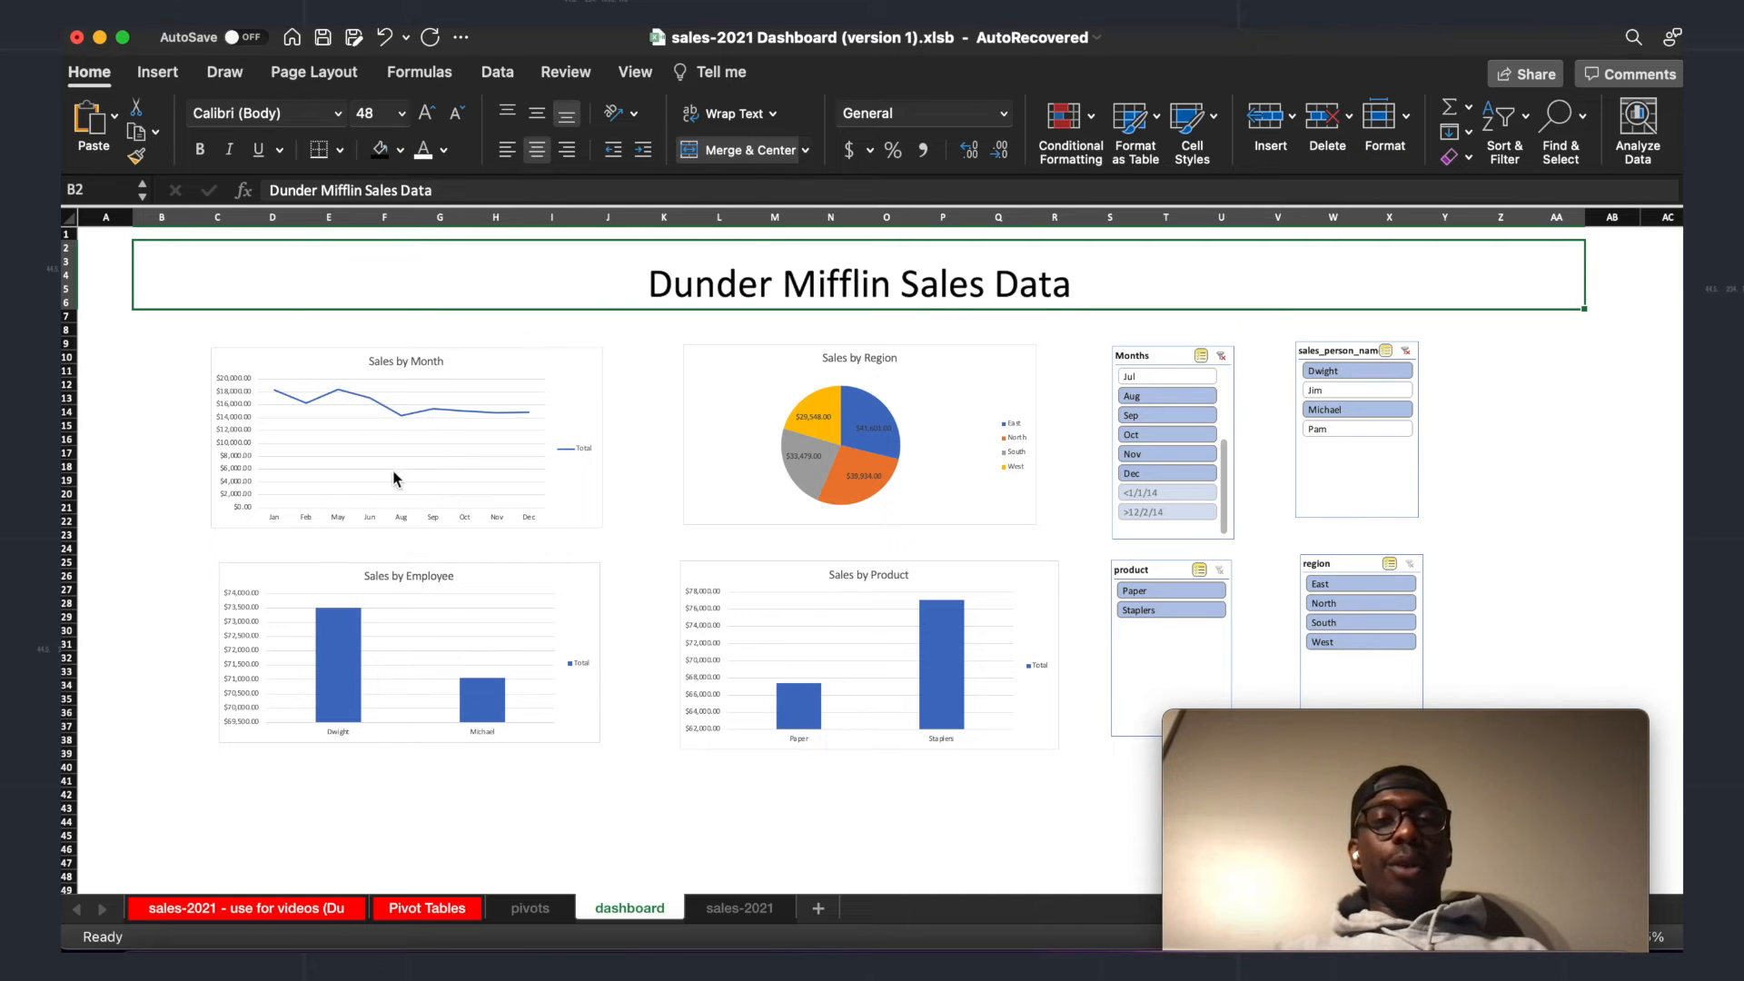
# Step: Make the "Dunder Mifflin Sales Data" title bold and underlined
pyautogui.click(203, 156)
pyautogui.click(259, 159)
pyautogui.click(157, 425)
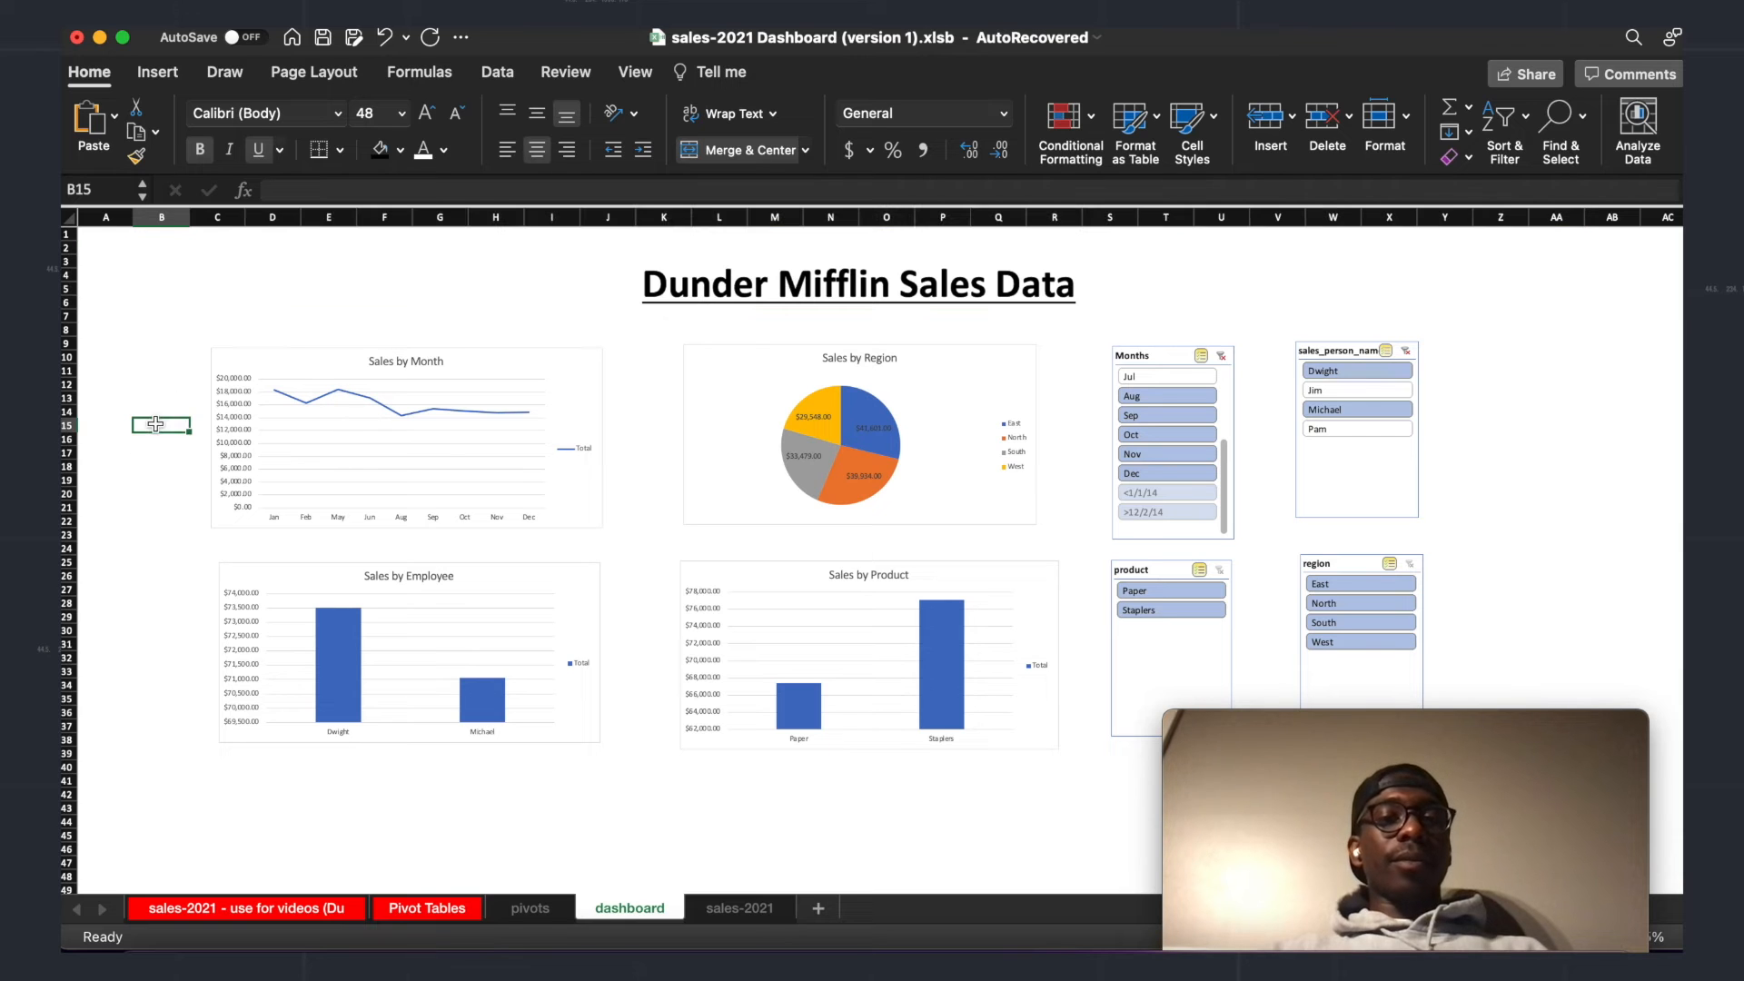
pyautogui.click(131, 280)
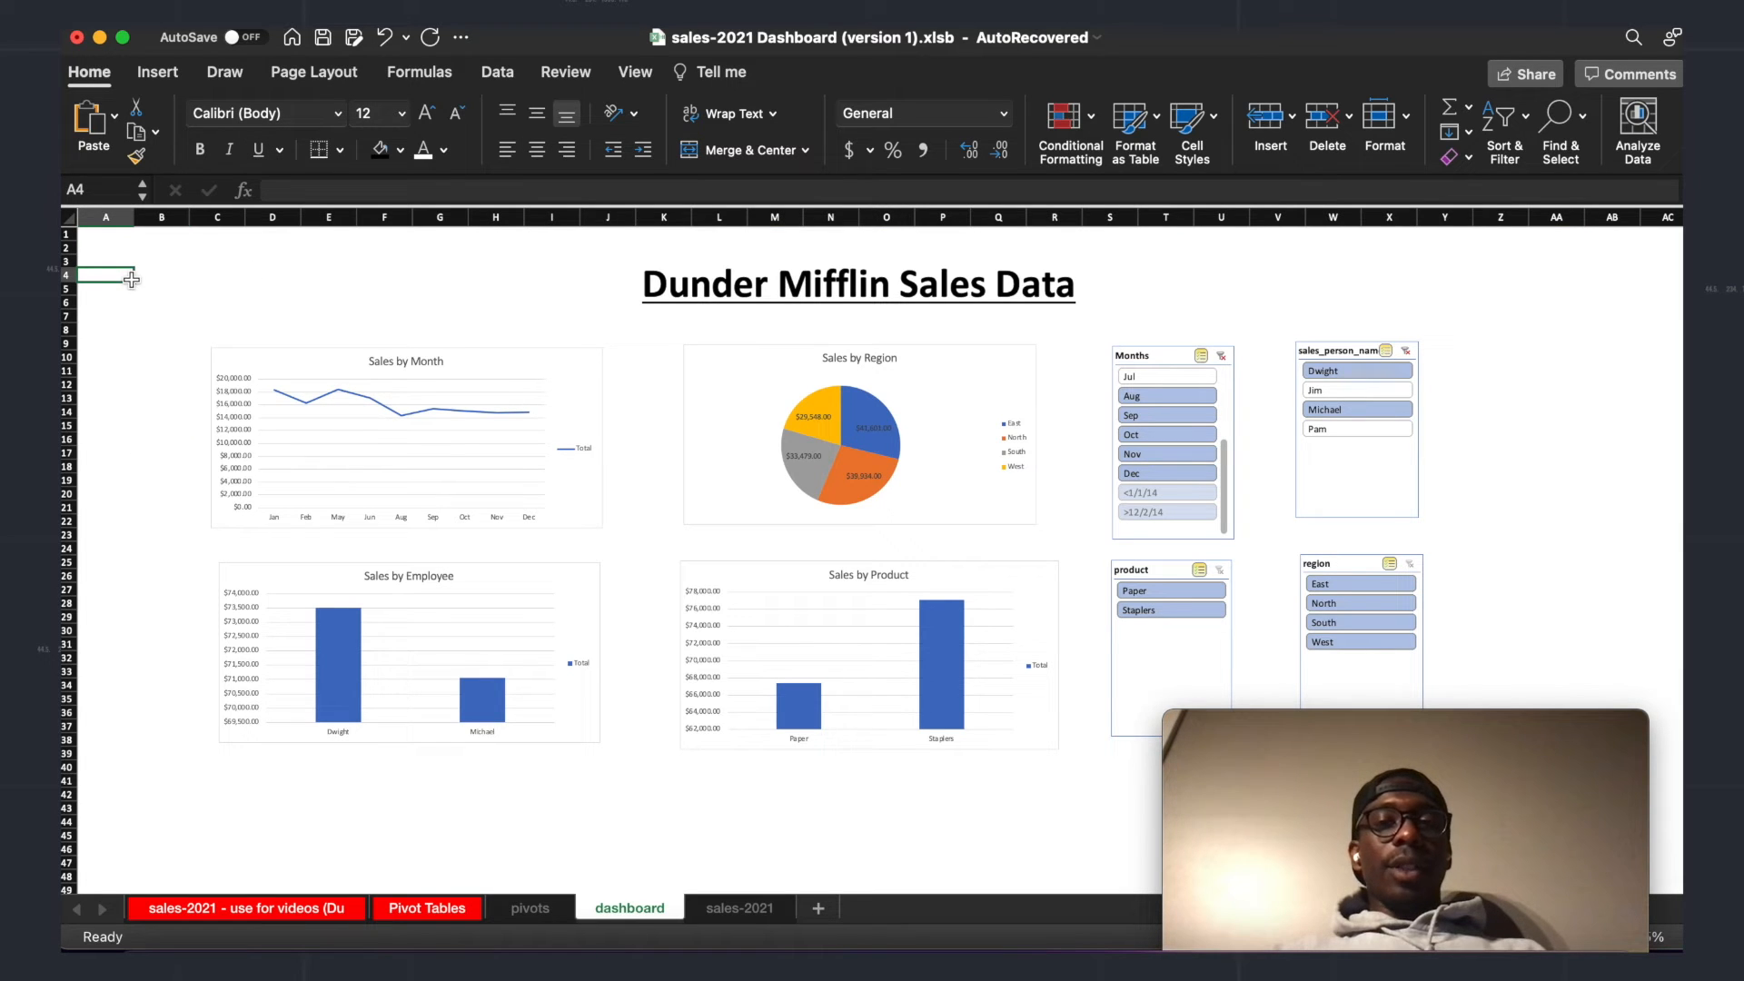
# Step: Set the dashboard title's font color to red
pyautogui.click(736, 276)
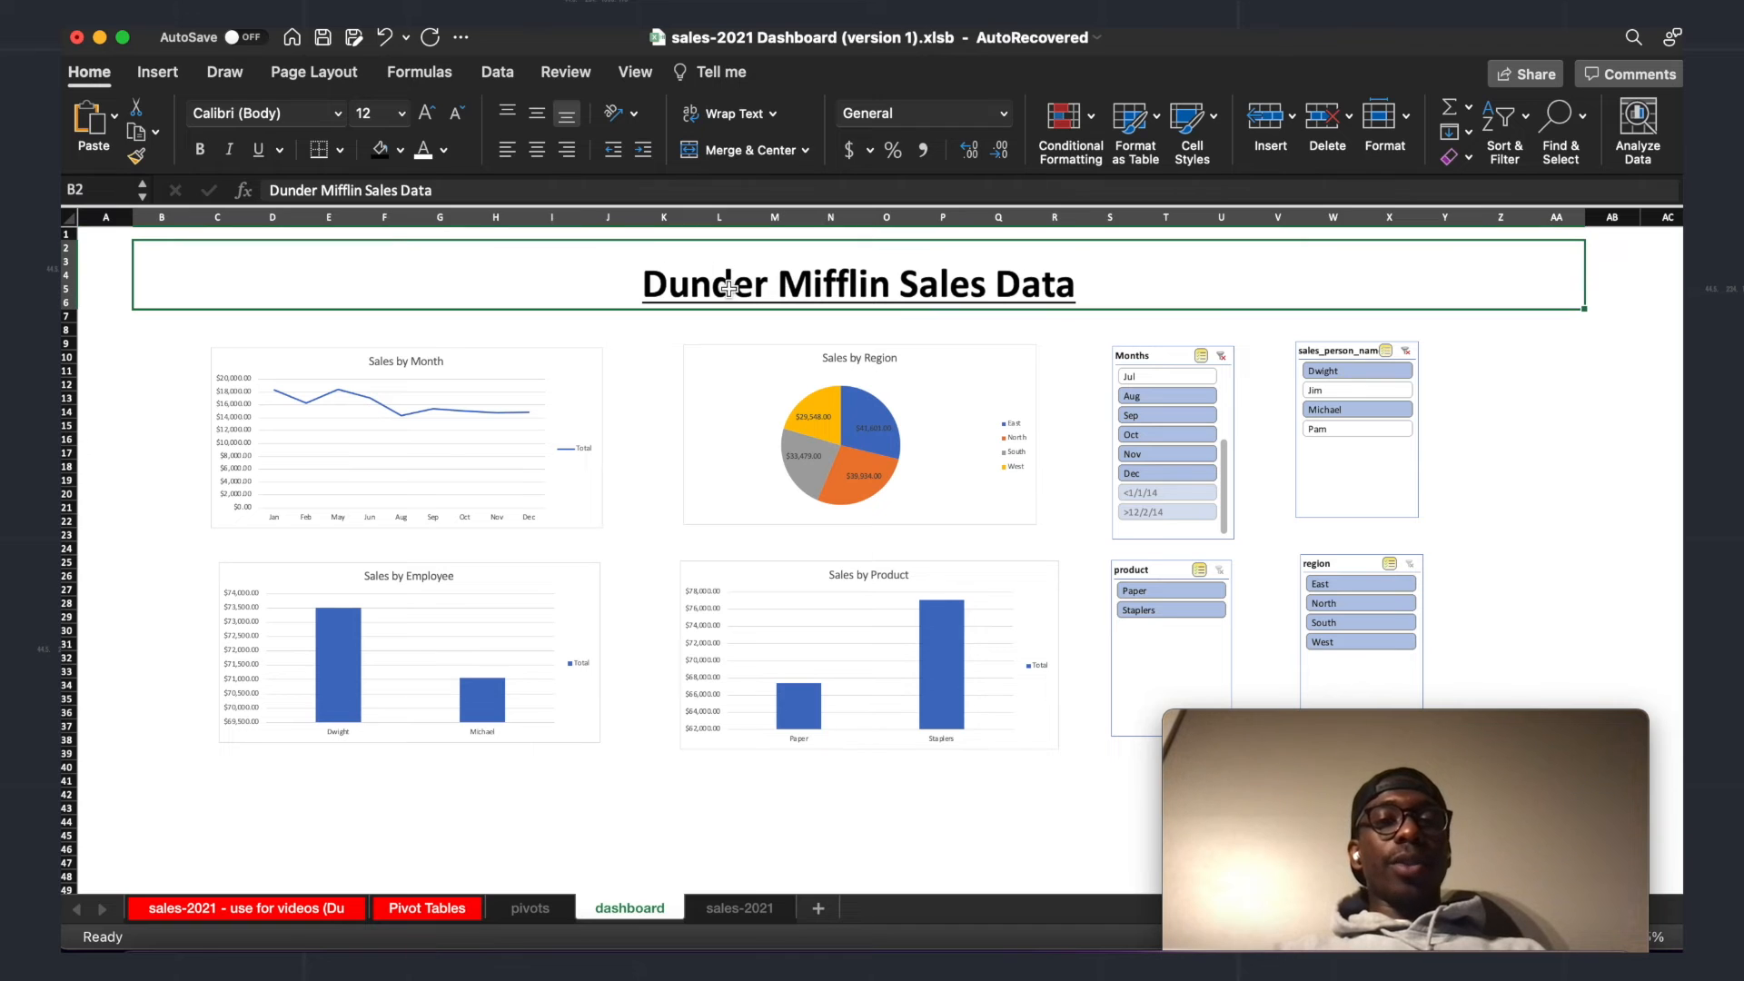
pyautogui.click(444, 150)
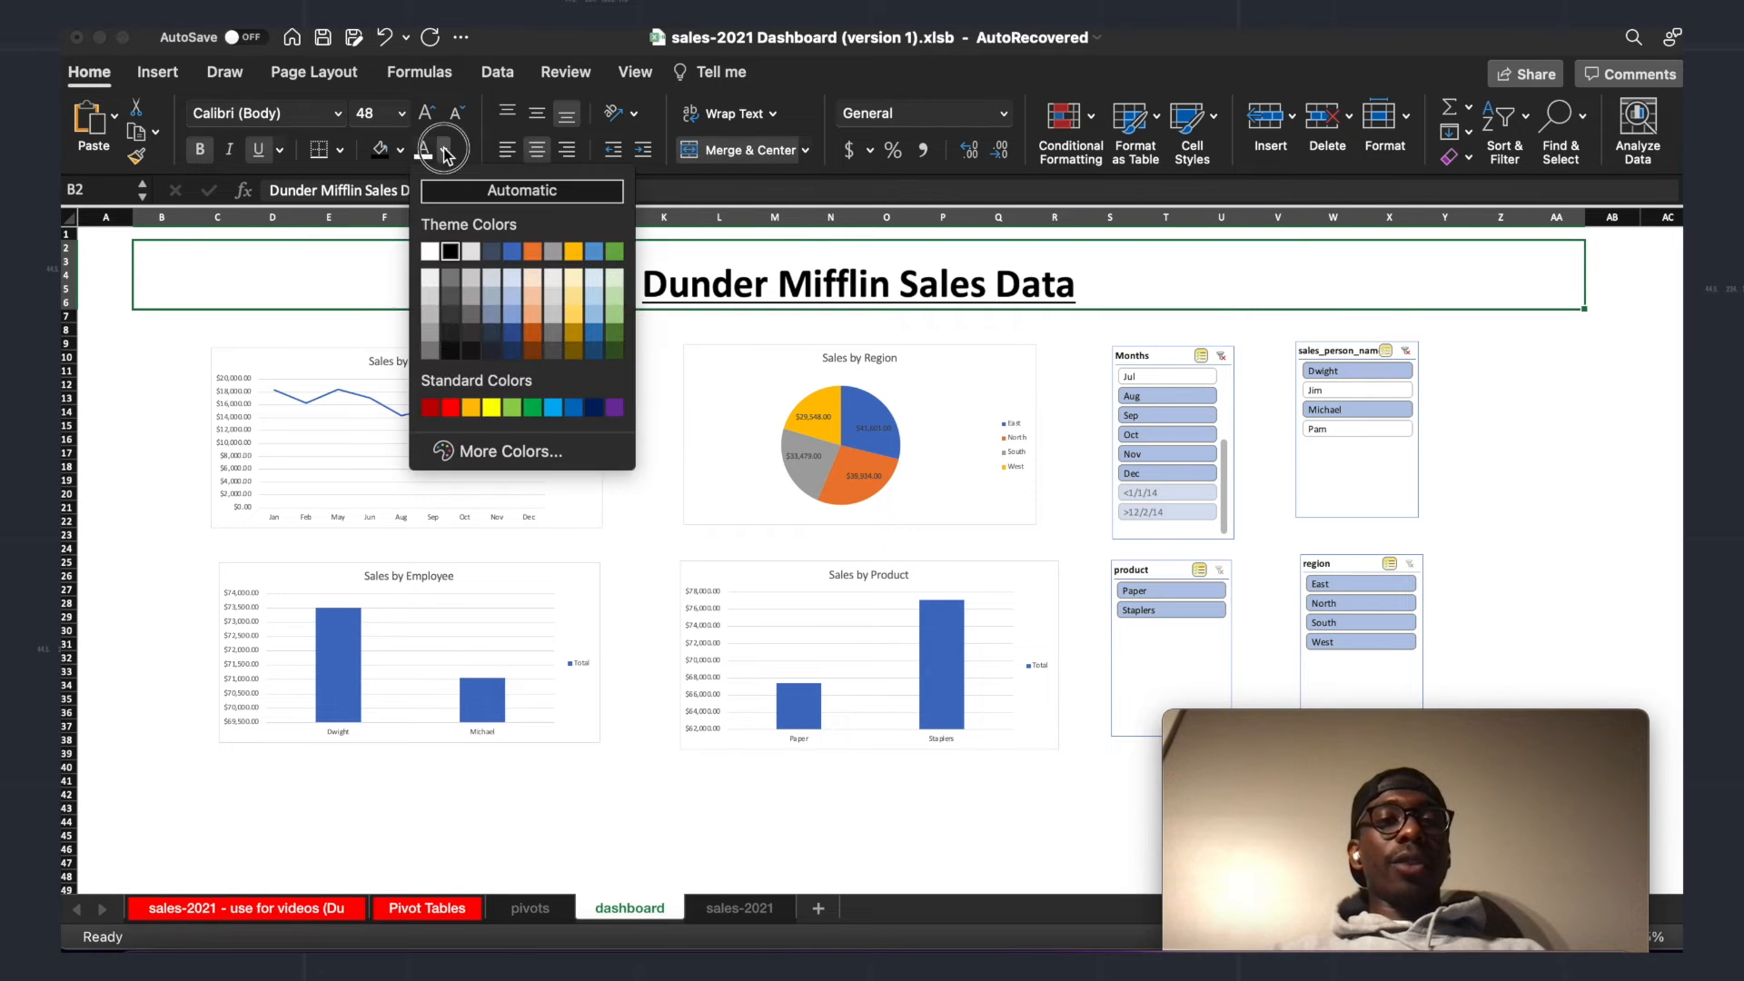
pyautogui.click(450, 408)
pyautogui.click(163, 373)
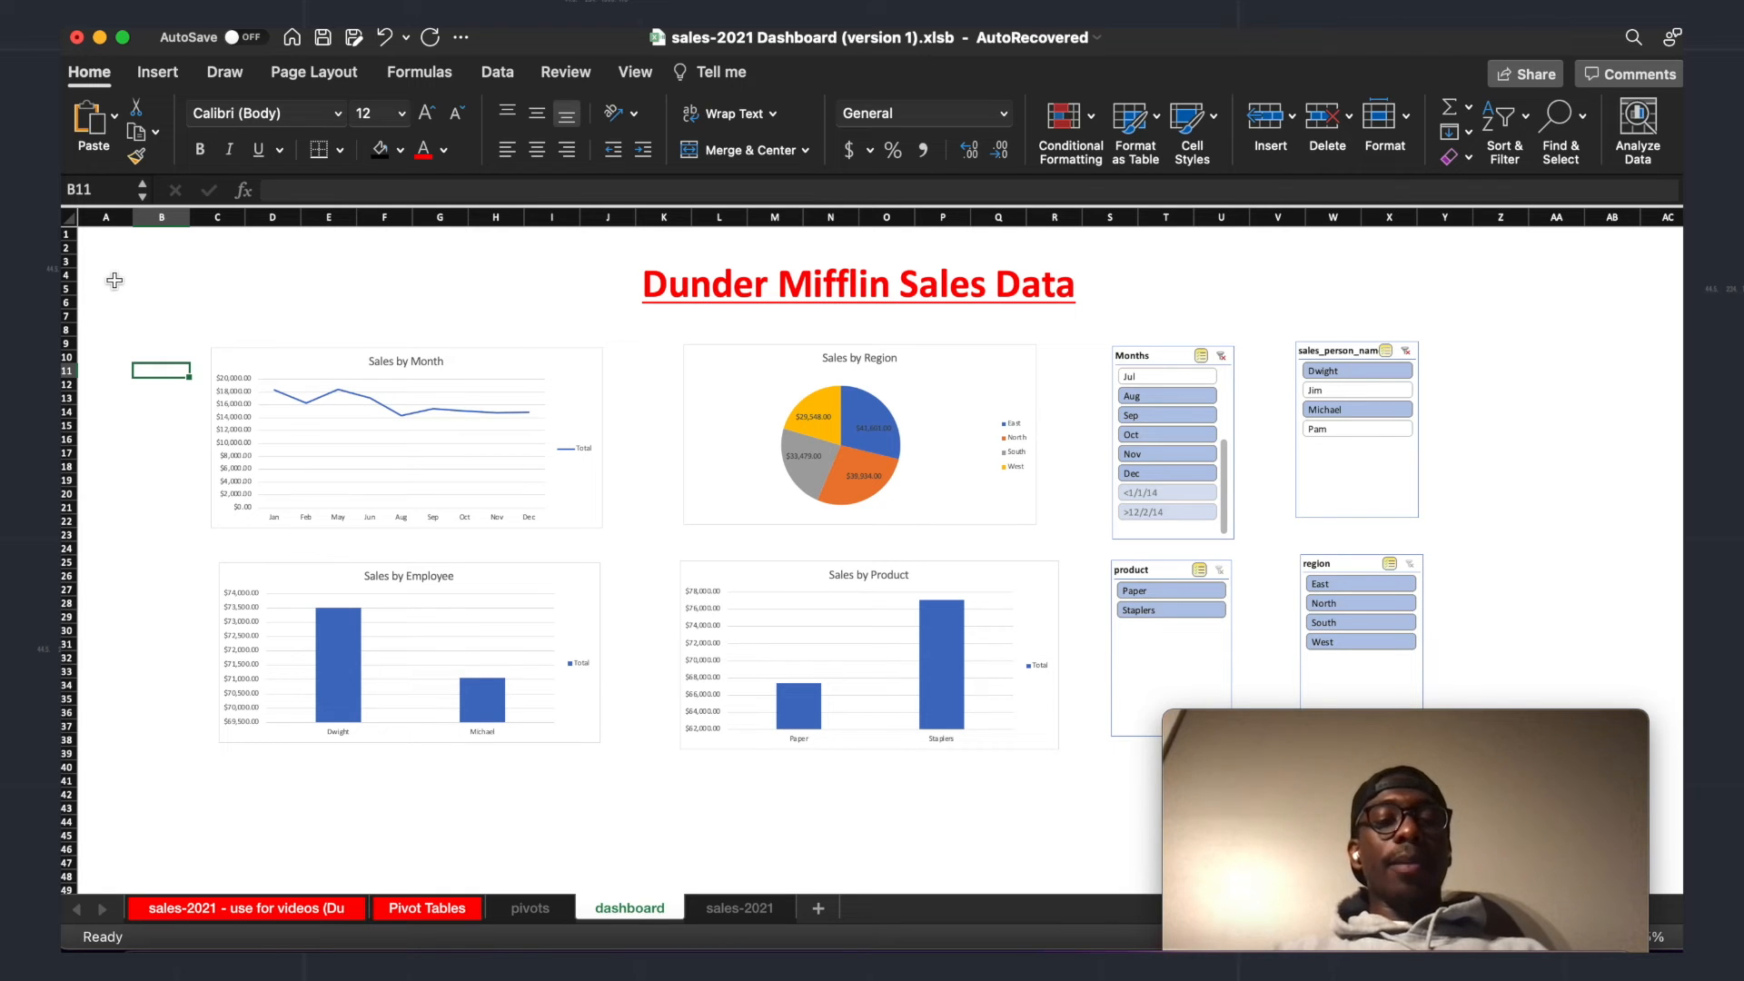
# Step: Fill every cell of the dashboard sheet with black as the background
pyautogui.press('super+a')
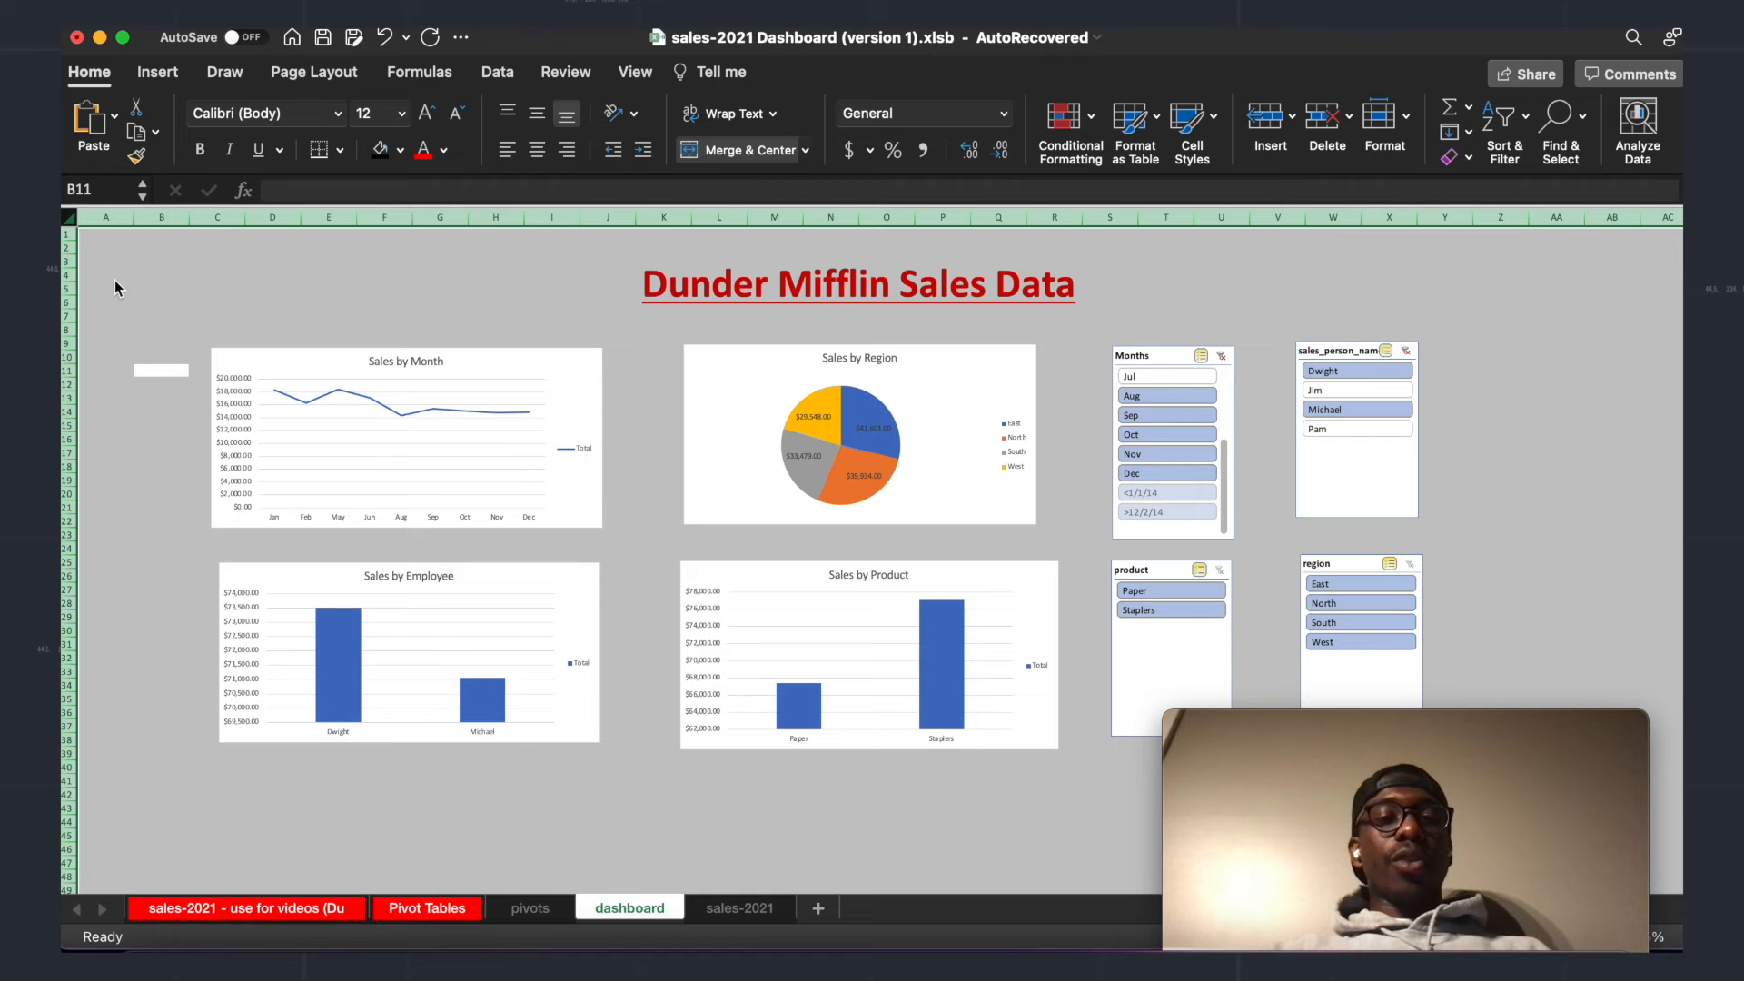
pyautogui.click(100, 245)
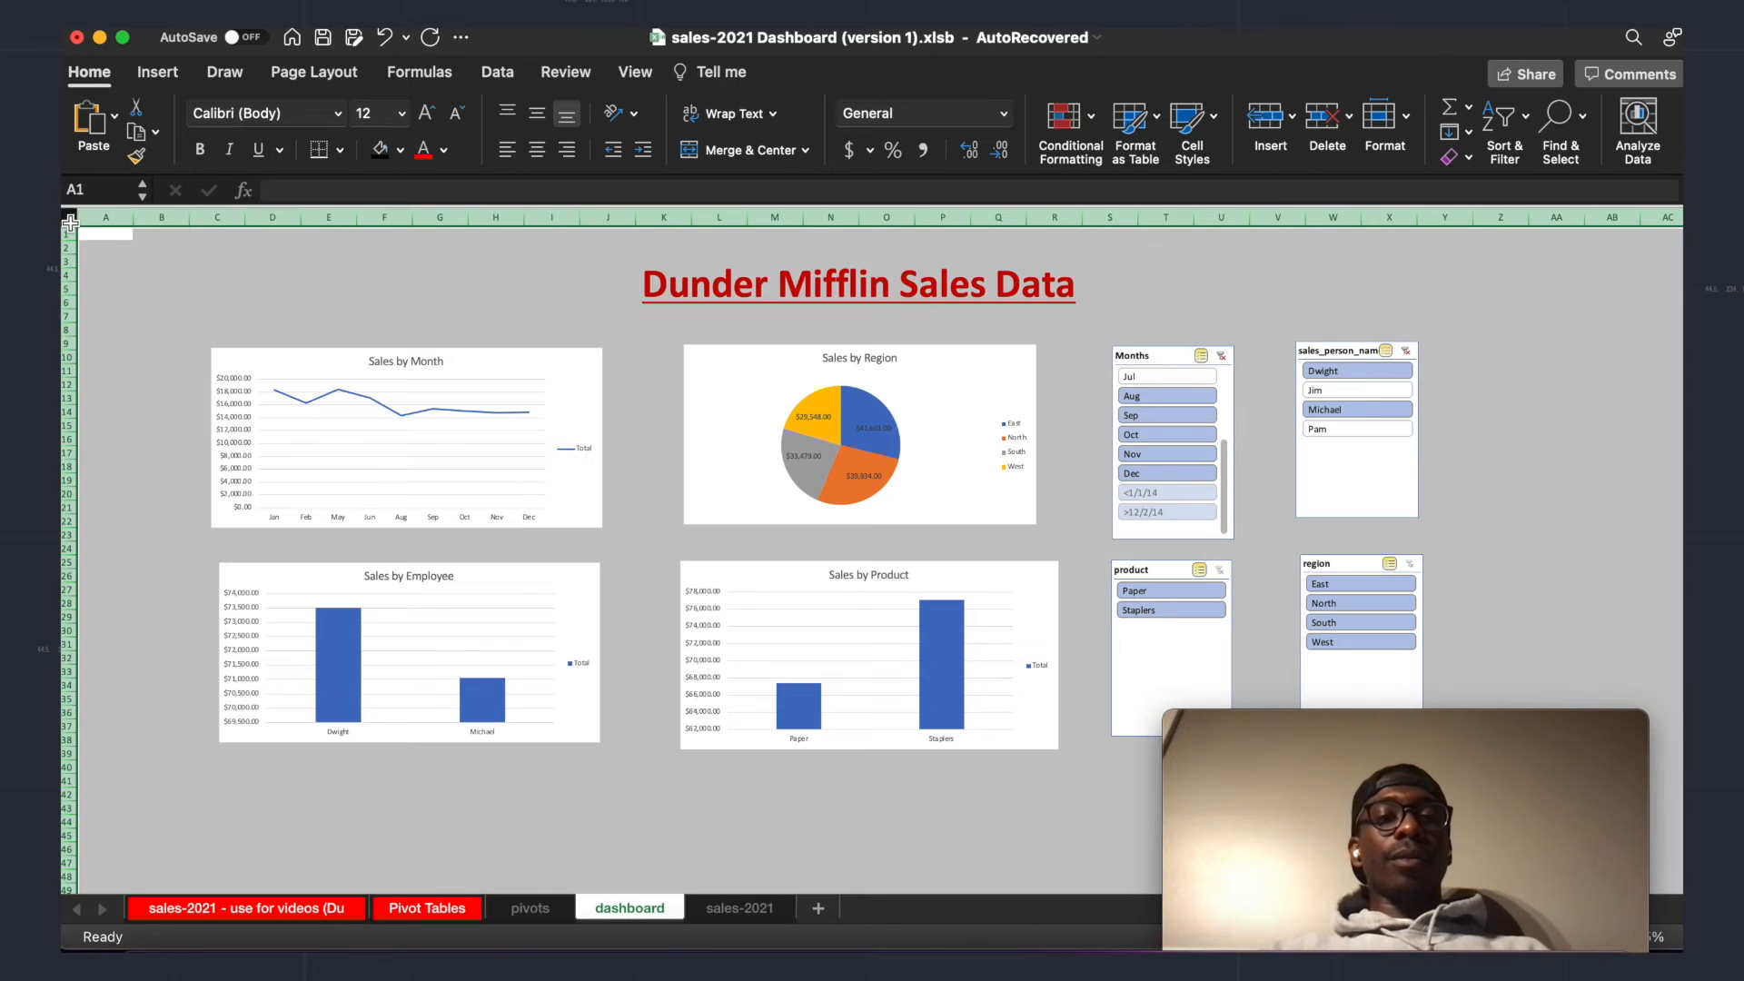
pyautogui.click(70, 222)
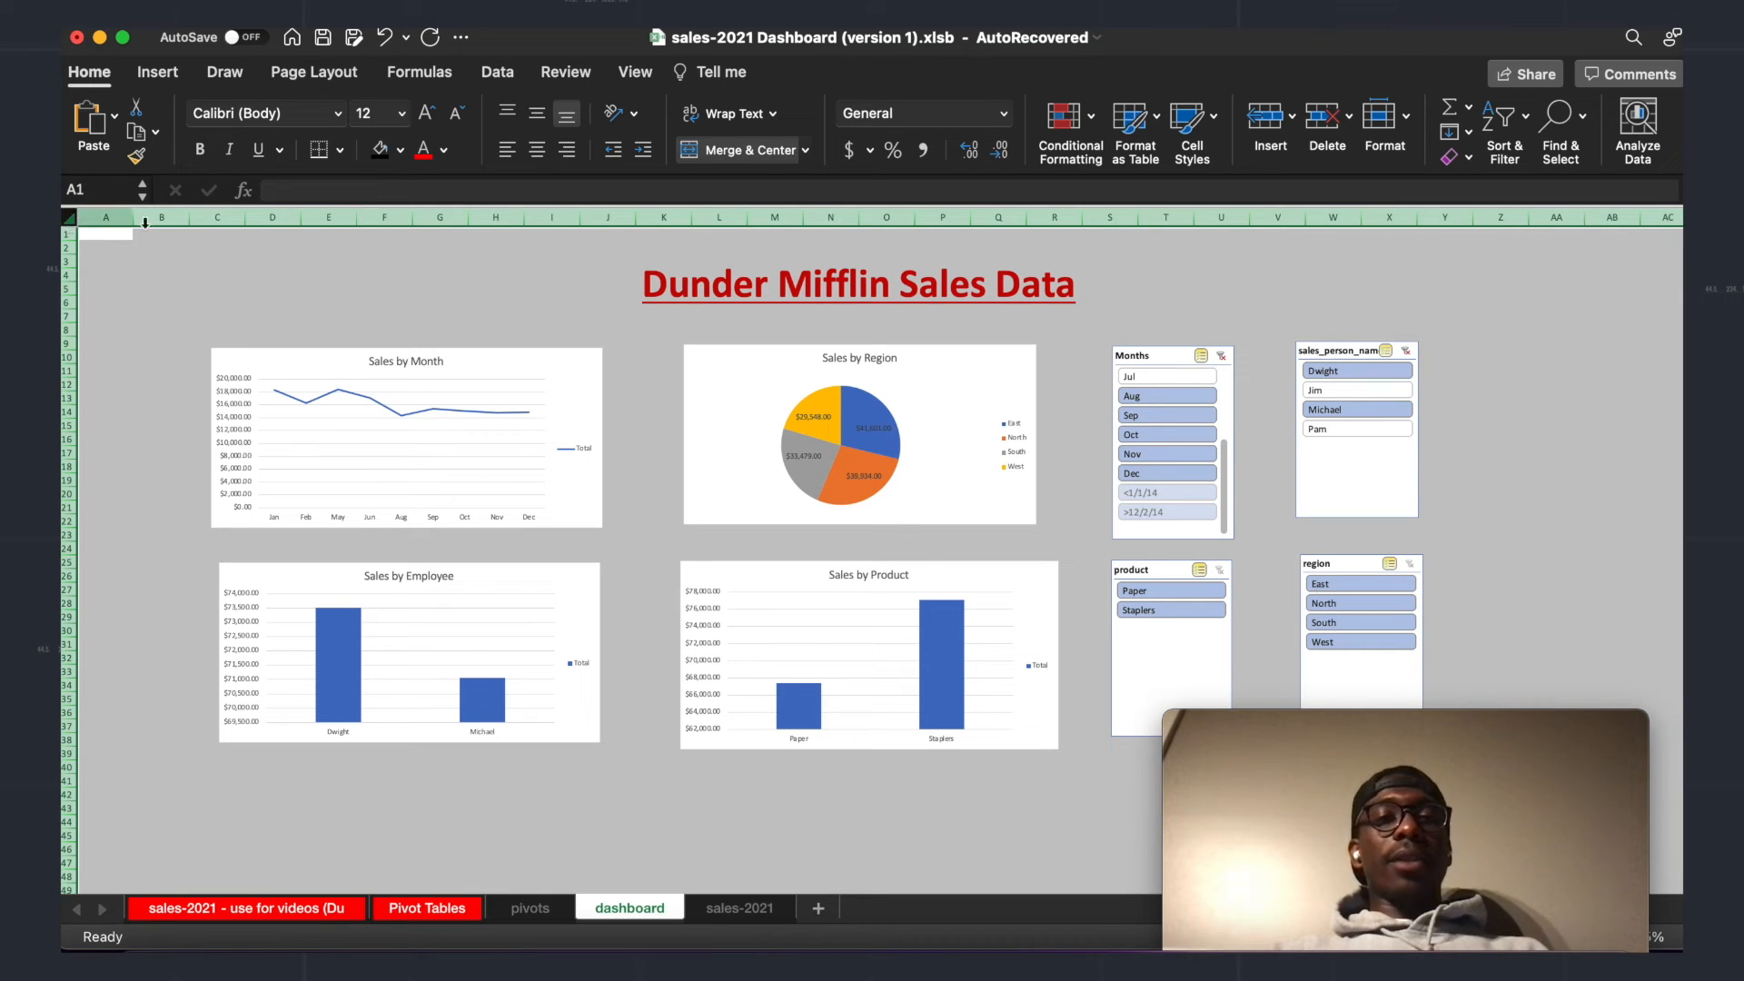
pyautogui.click(400, 149)
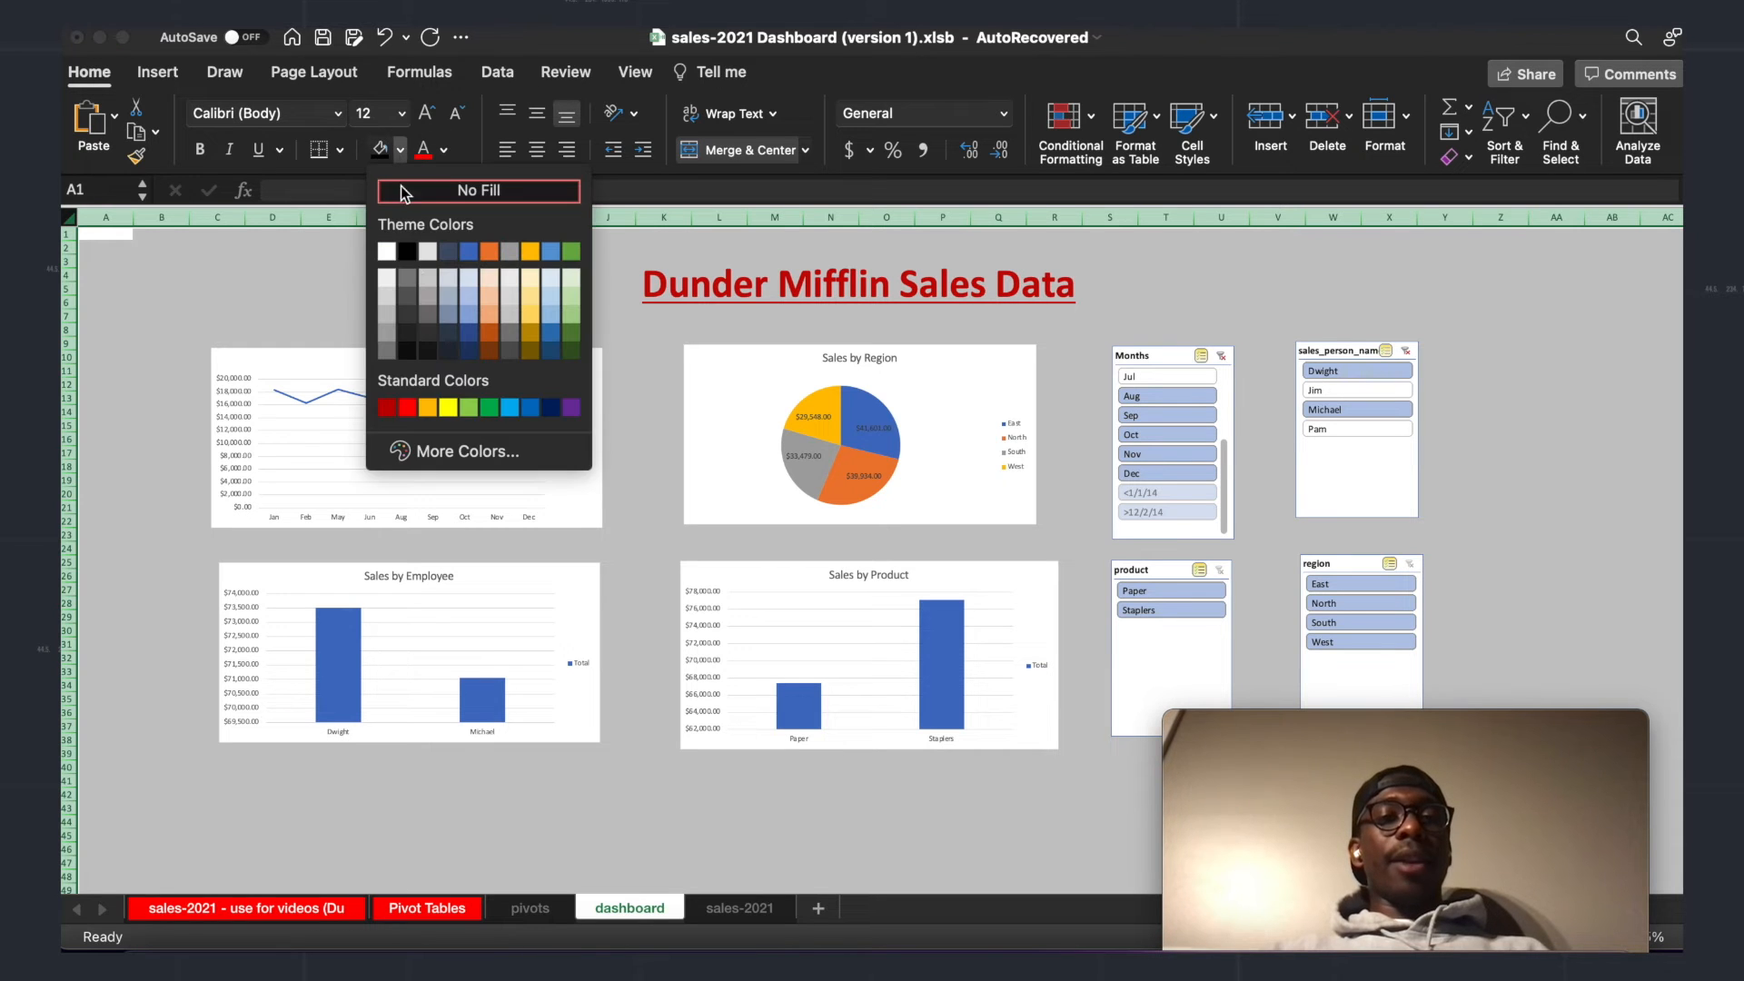
pyautogui.click(410, 255)
pyautogui.click(433, 272)
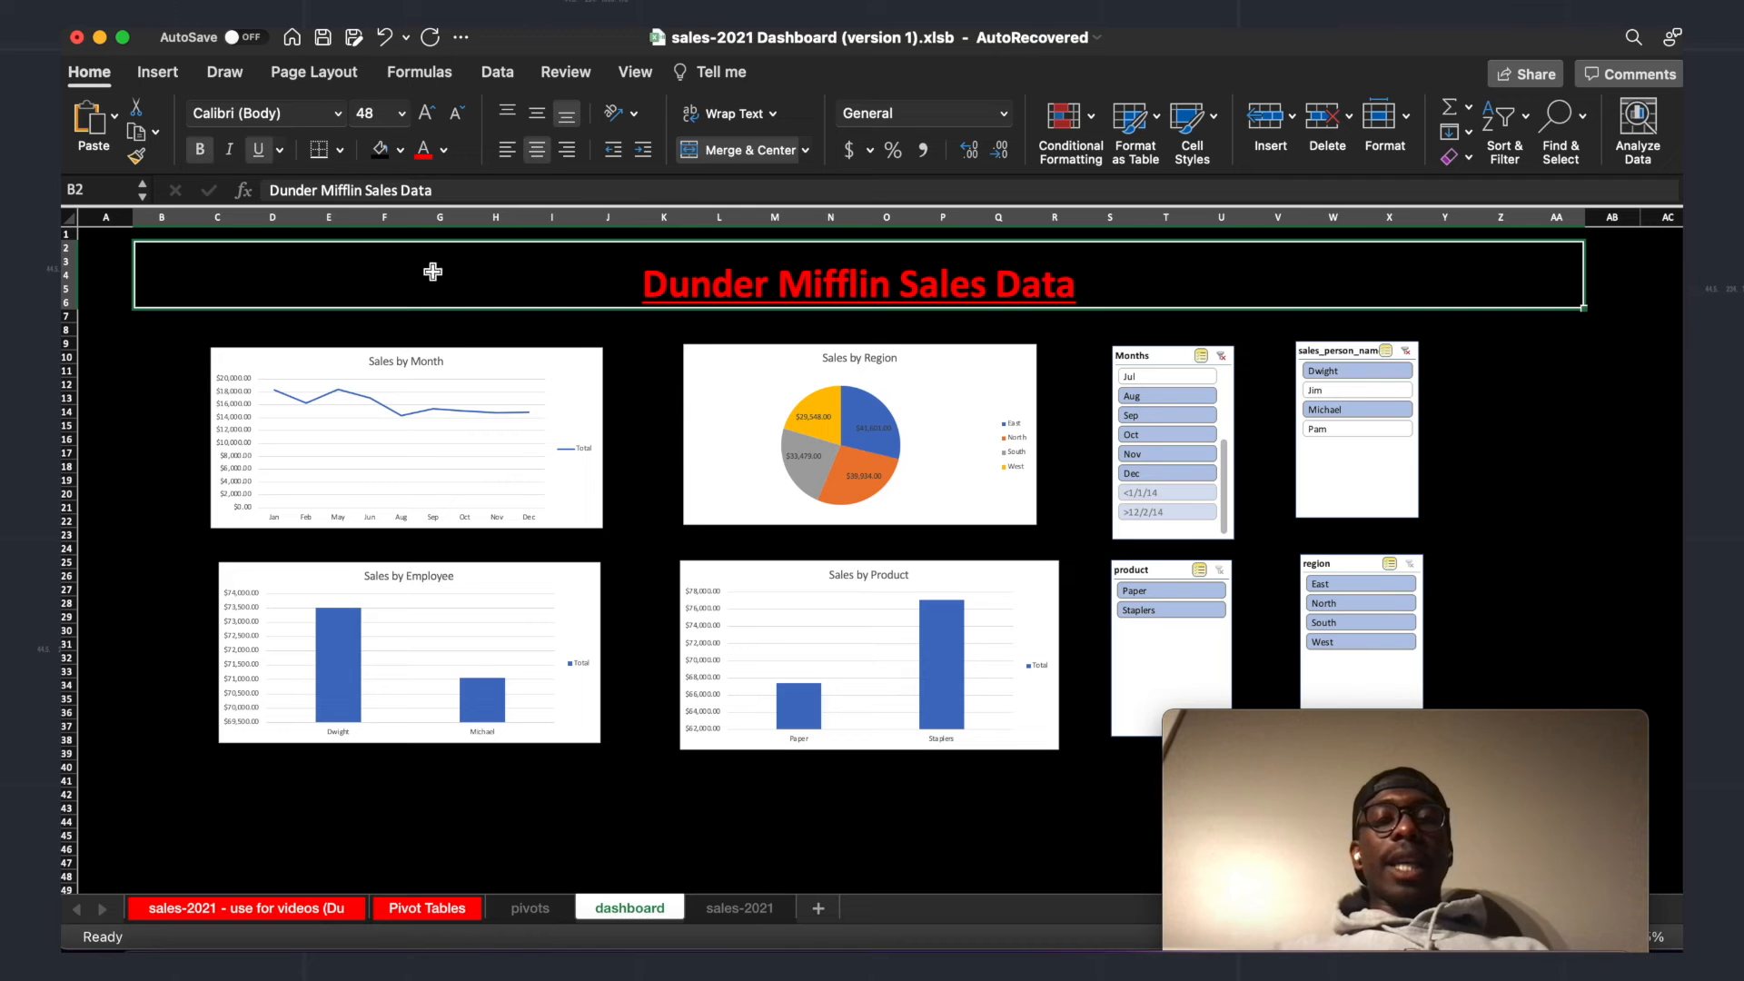
pyautogui.click(181, 343)
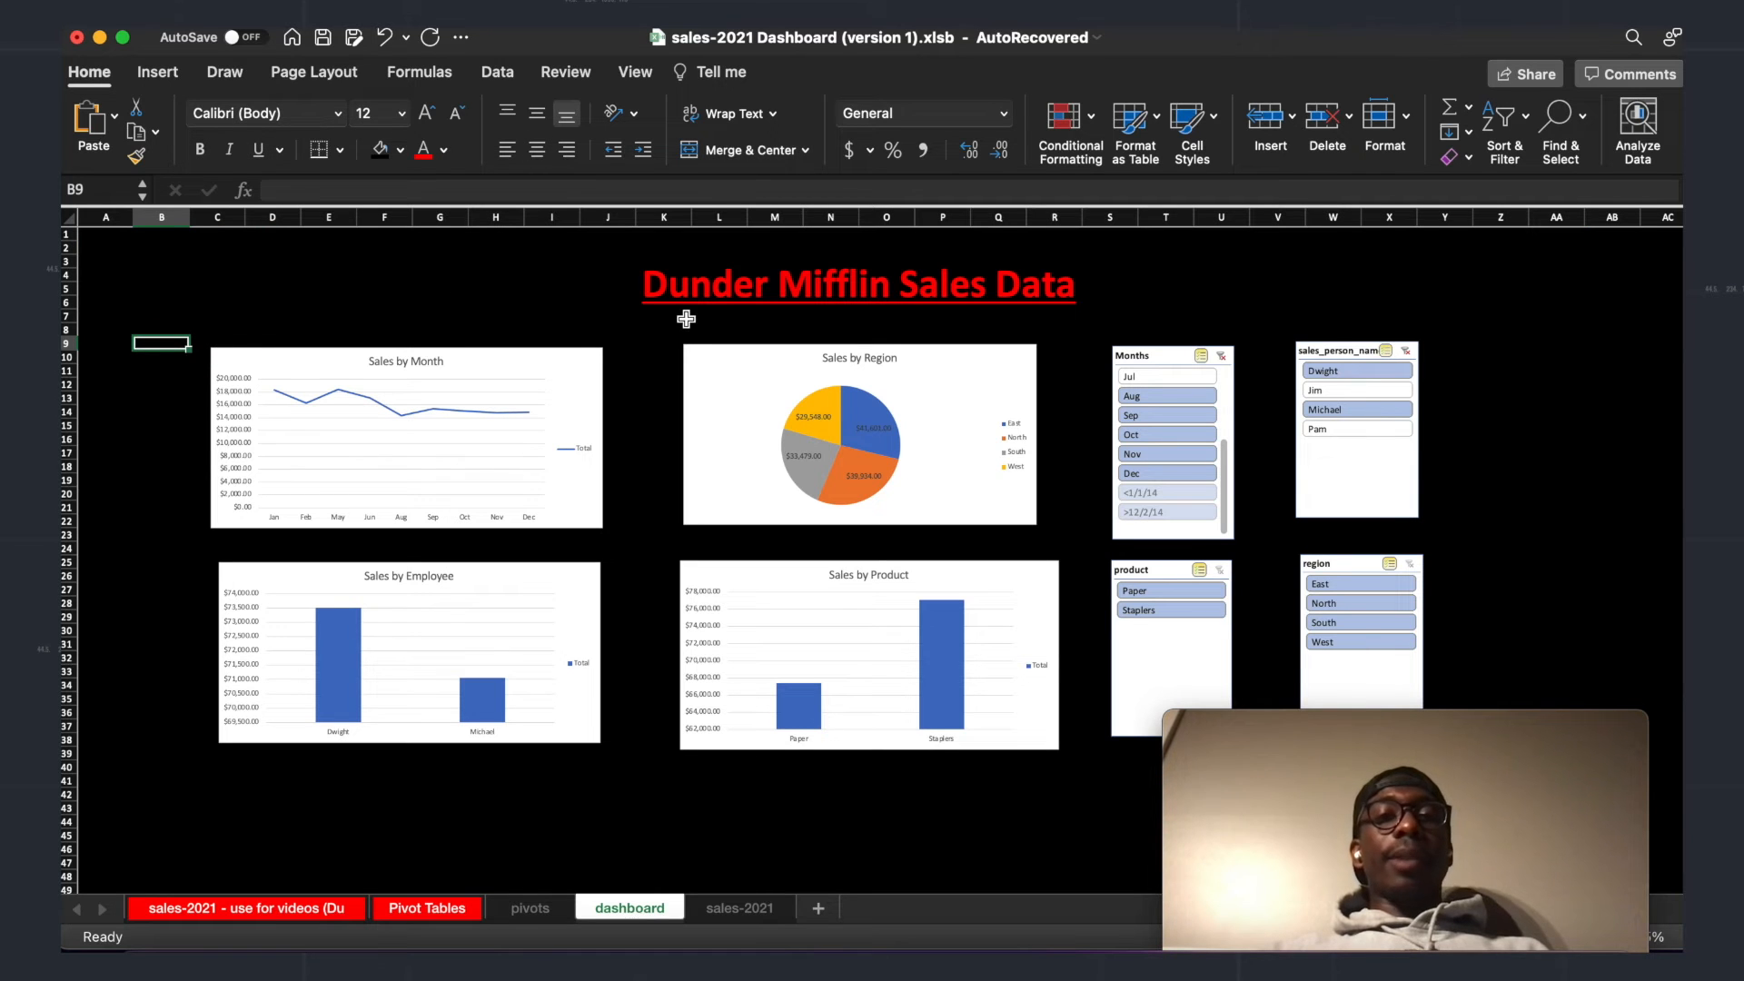
# Step: Set the dashboard title's font color to white and align it vertically to the middle of its merged cell
pyautogui.click(724, 287)
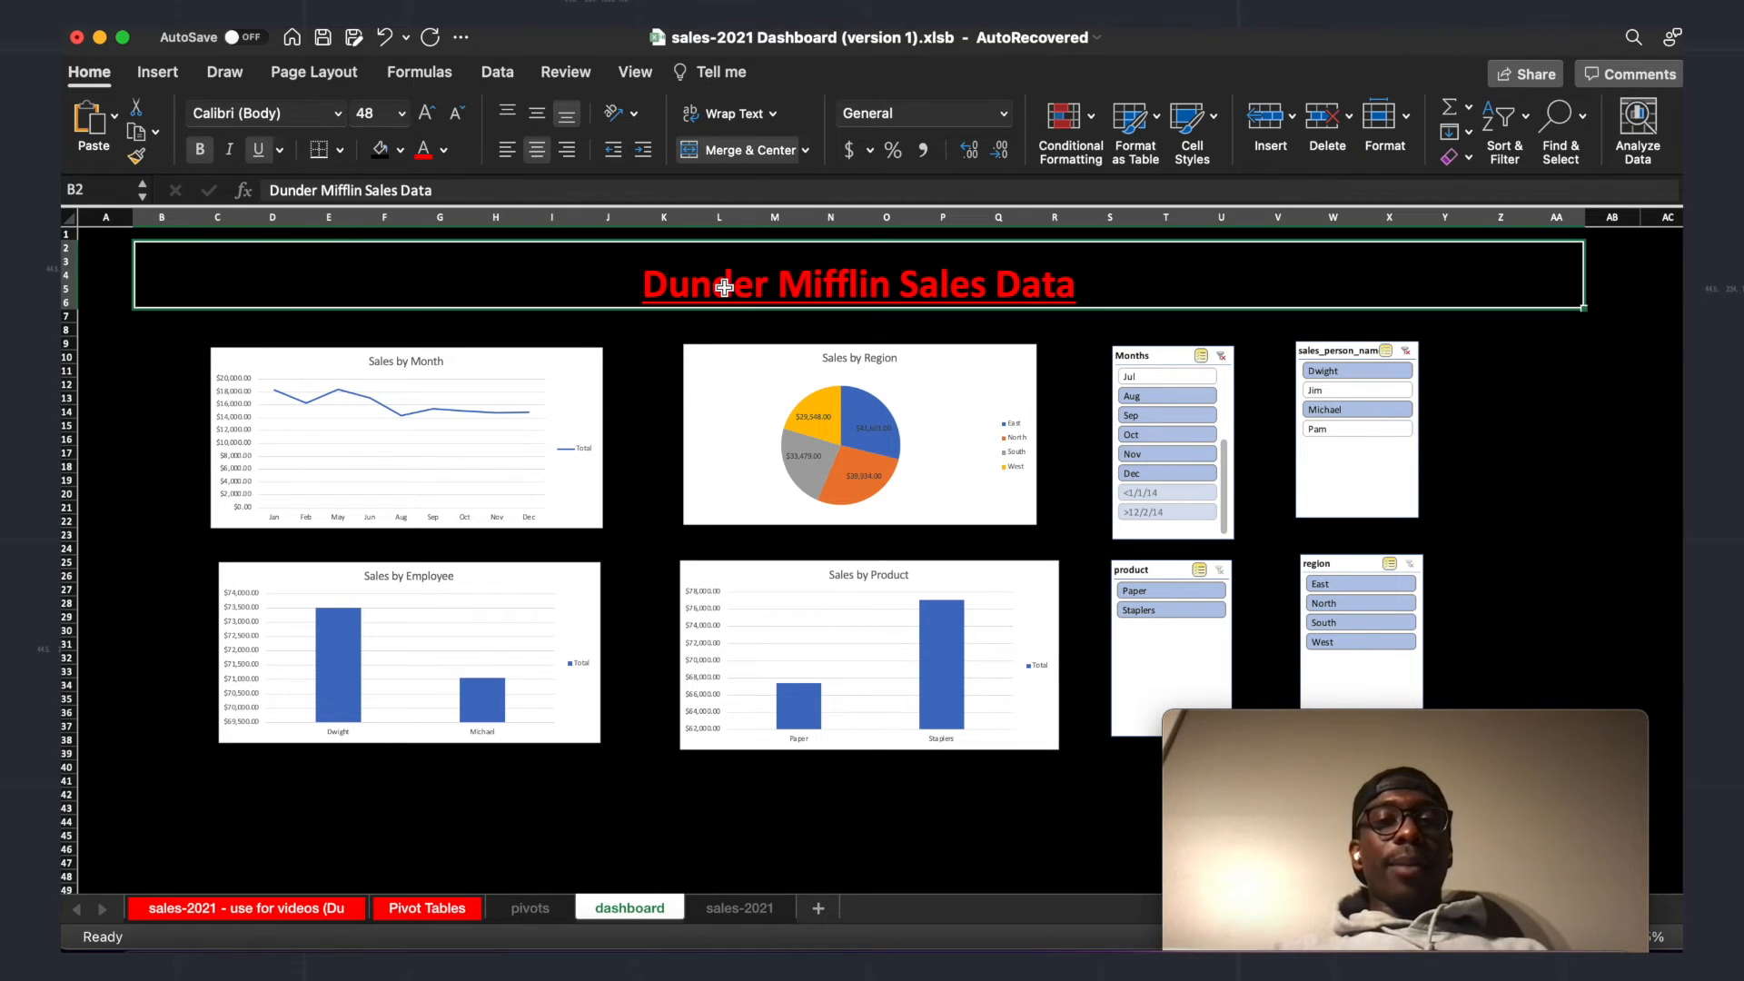
pyautogui.click(444, 151)
pyautogui.click(430, 251)
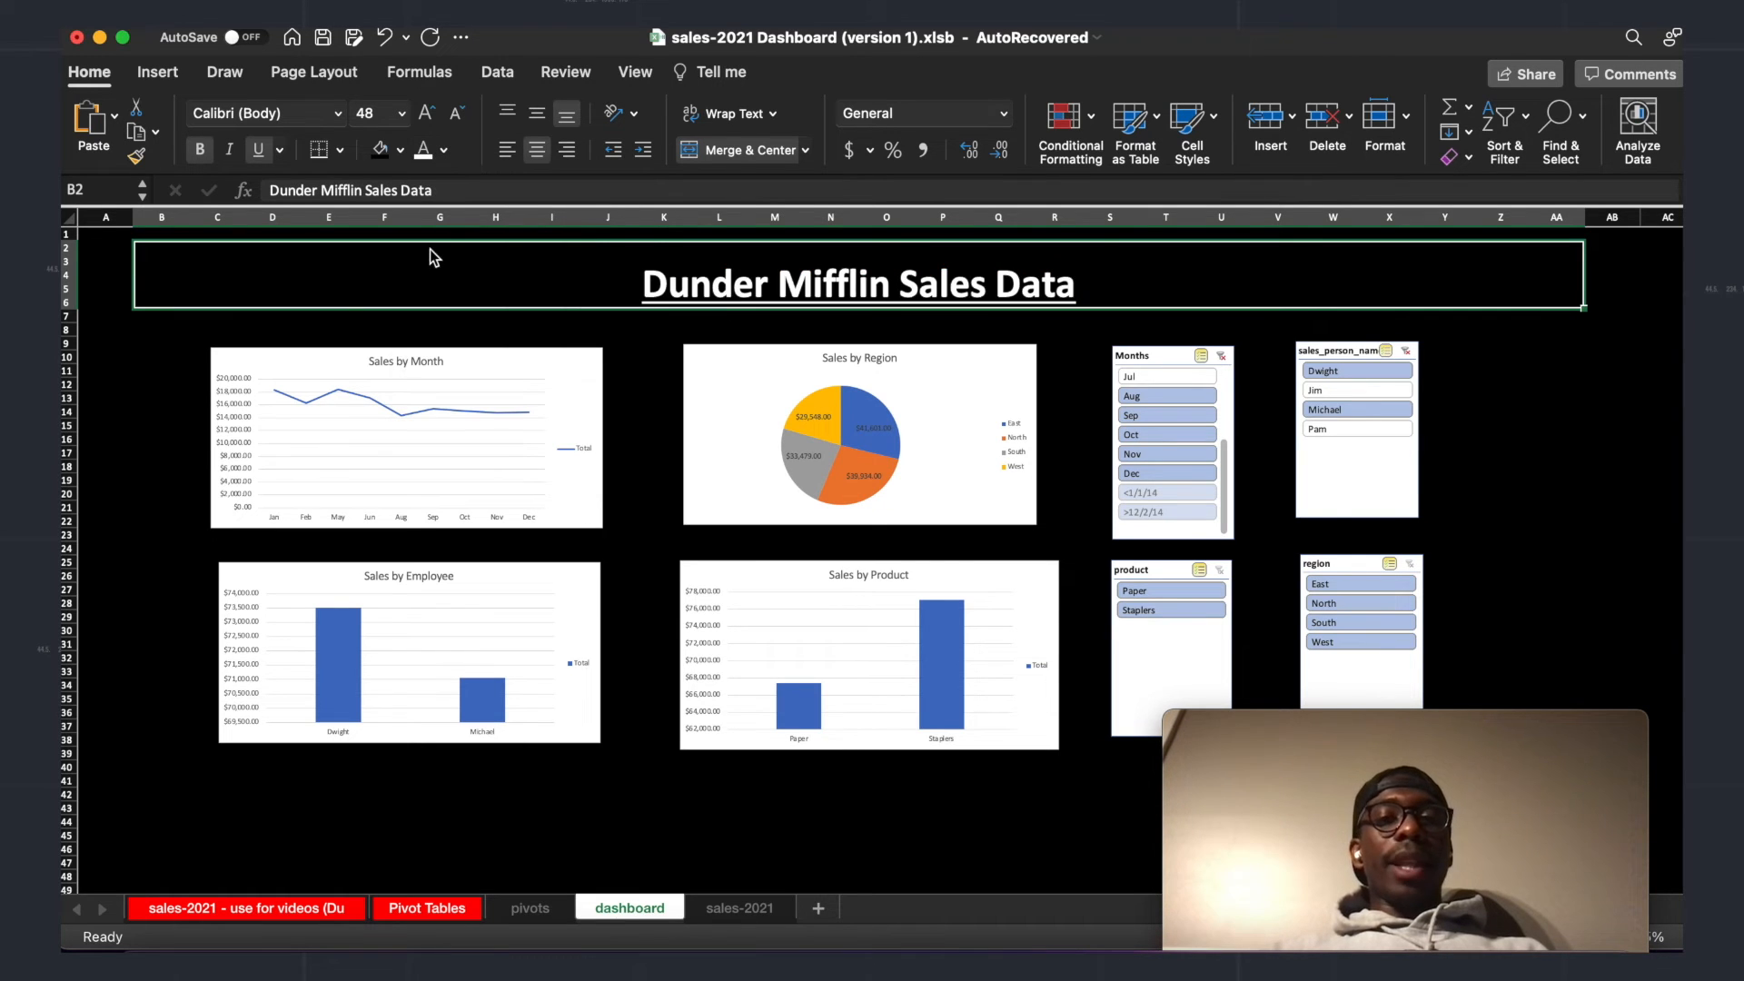
pyautogui.click(537, 114)
pyautogui.click(156, 442)
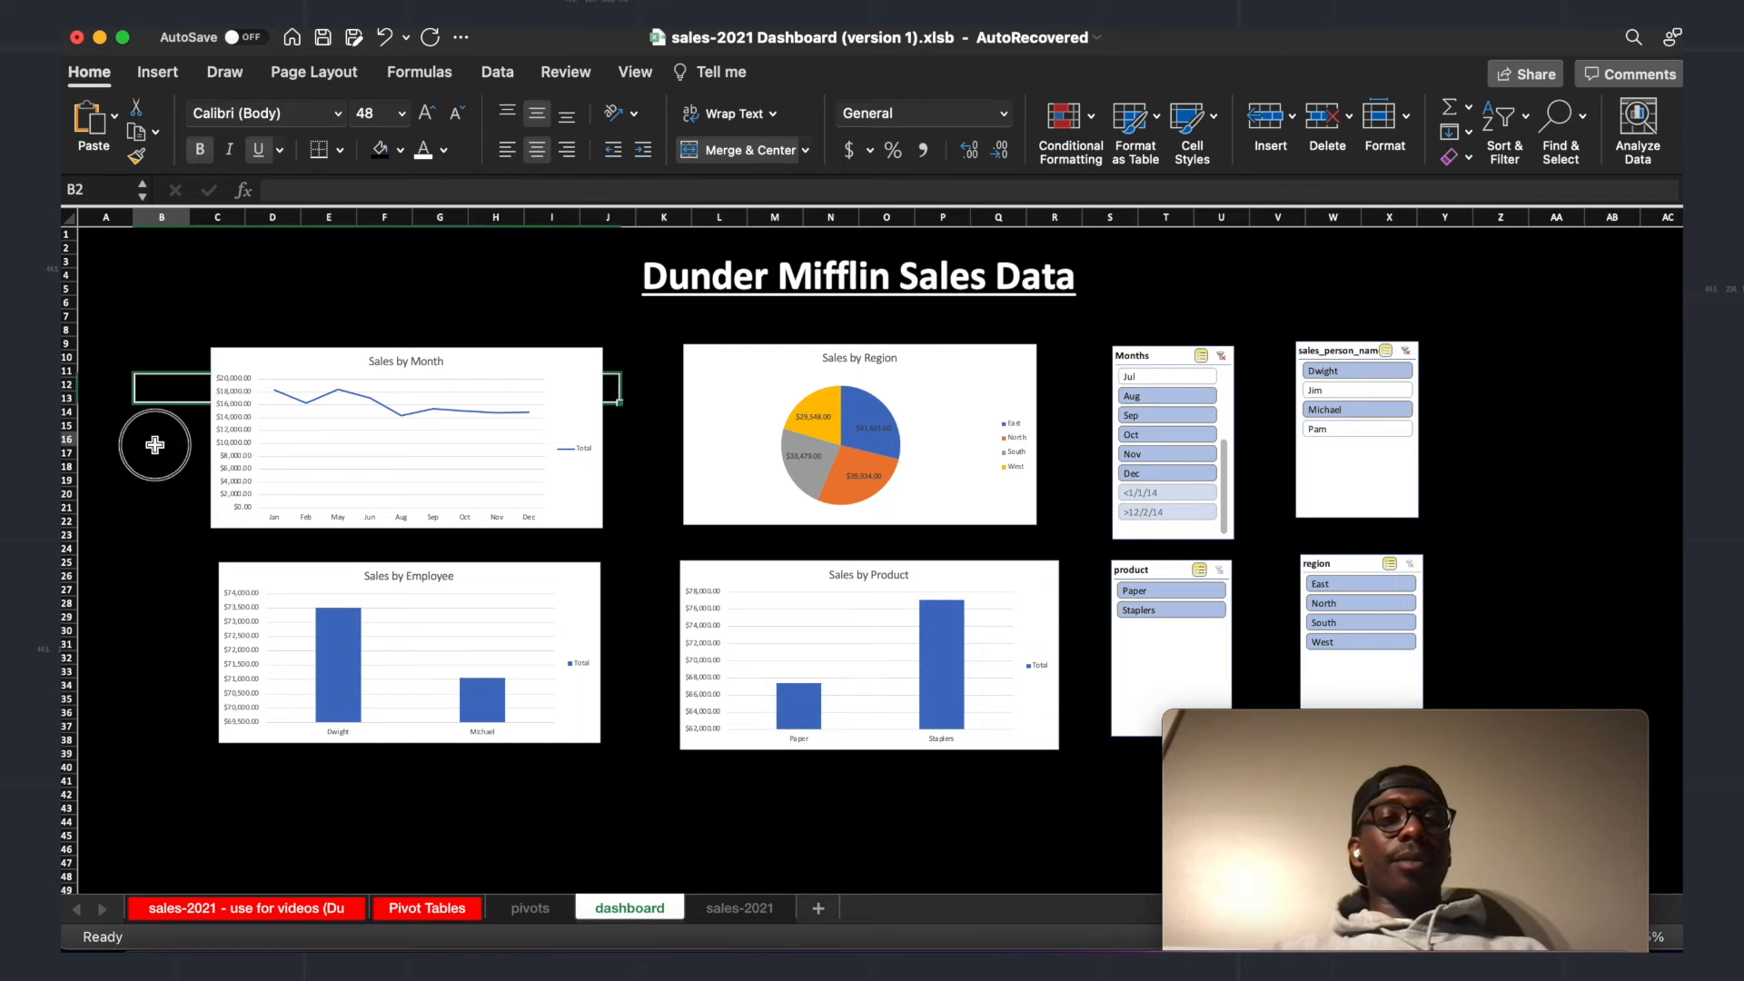
# Step: Examine the finished example dashboard on the "sales-2021 - use for videos" sheet, then return to the dashboard sheet
pyautogui.click(265, 907)
pyautogui.scroll(4, 779, 570)
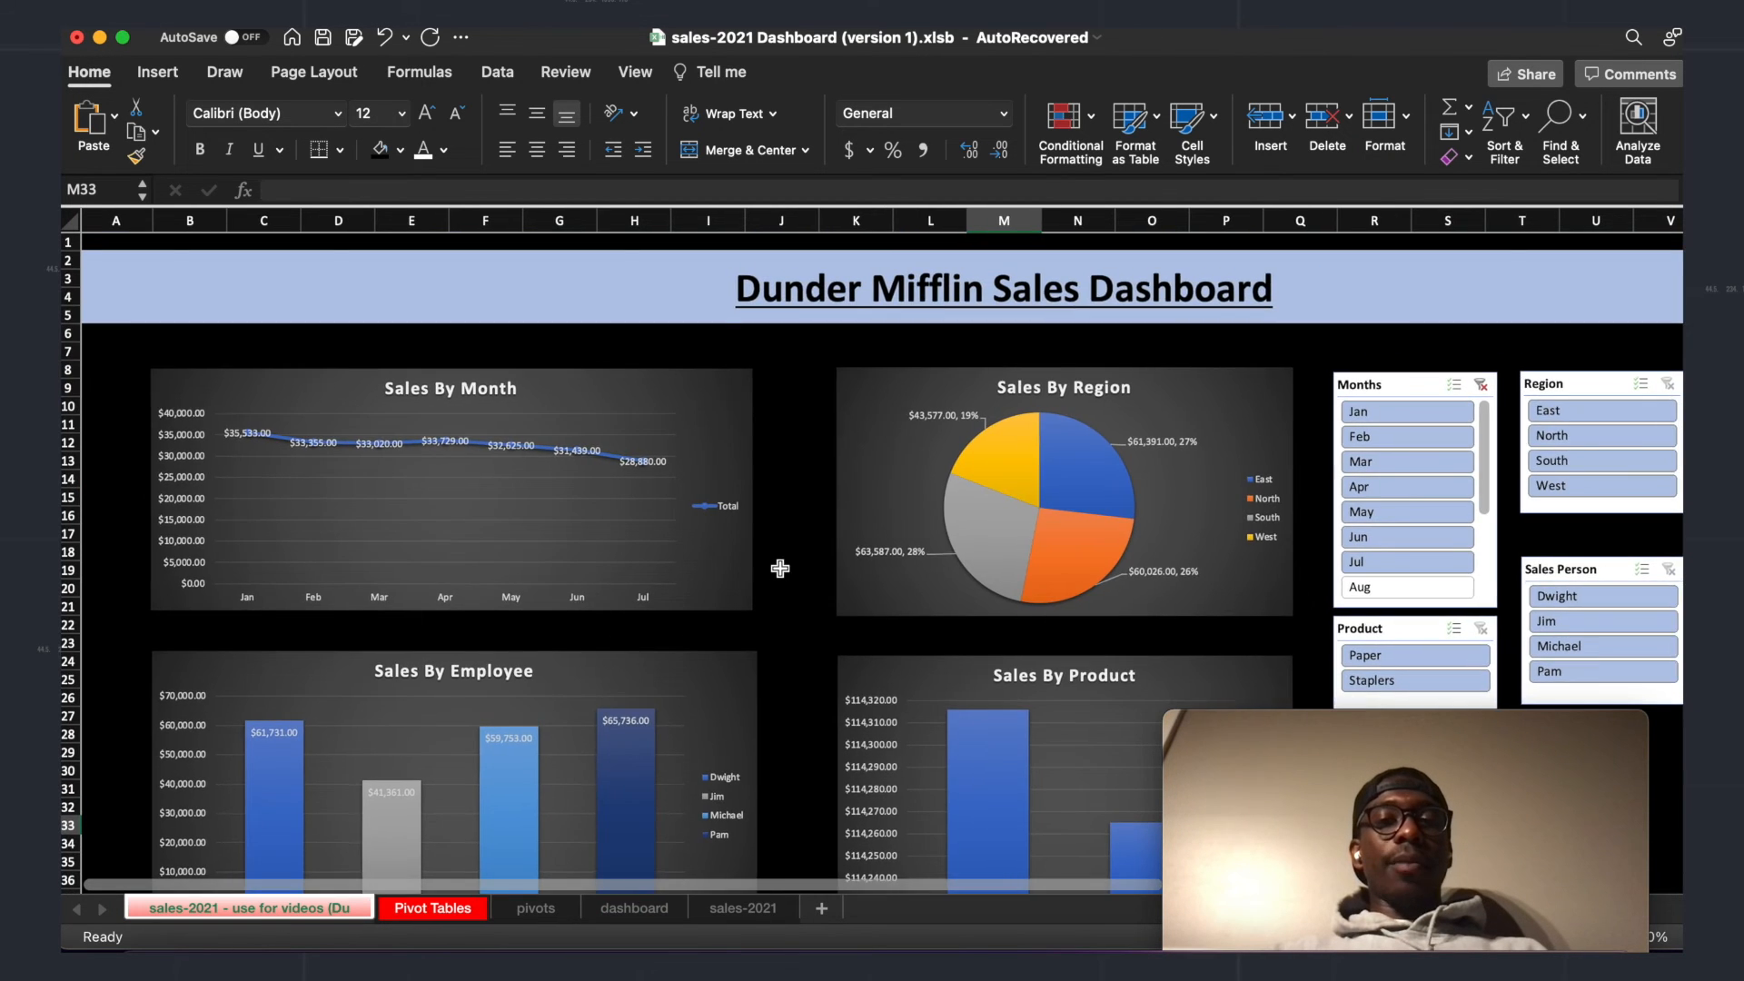
pyautogui.scroll(-3, 780, 570)
pyautogui.scroll(2, 780, 570)
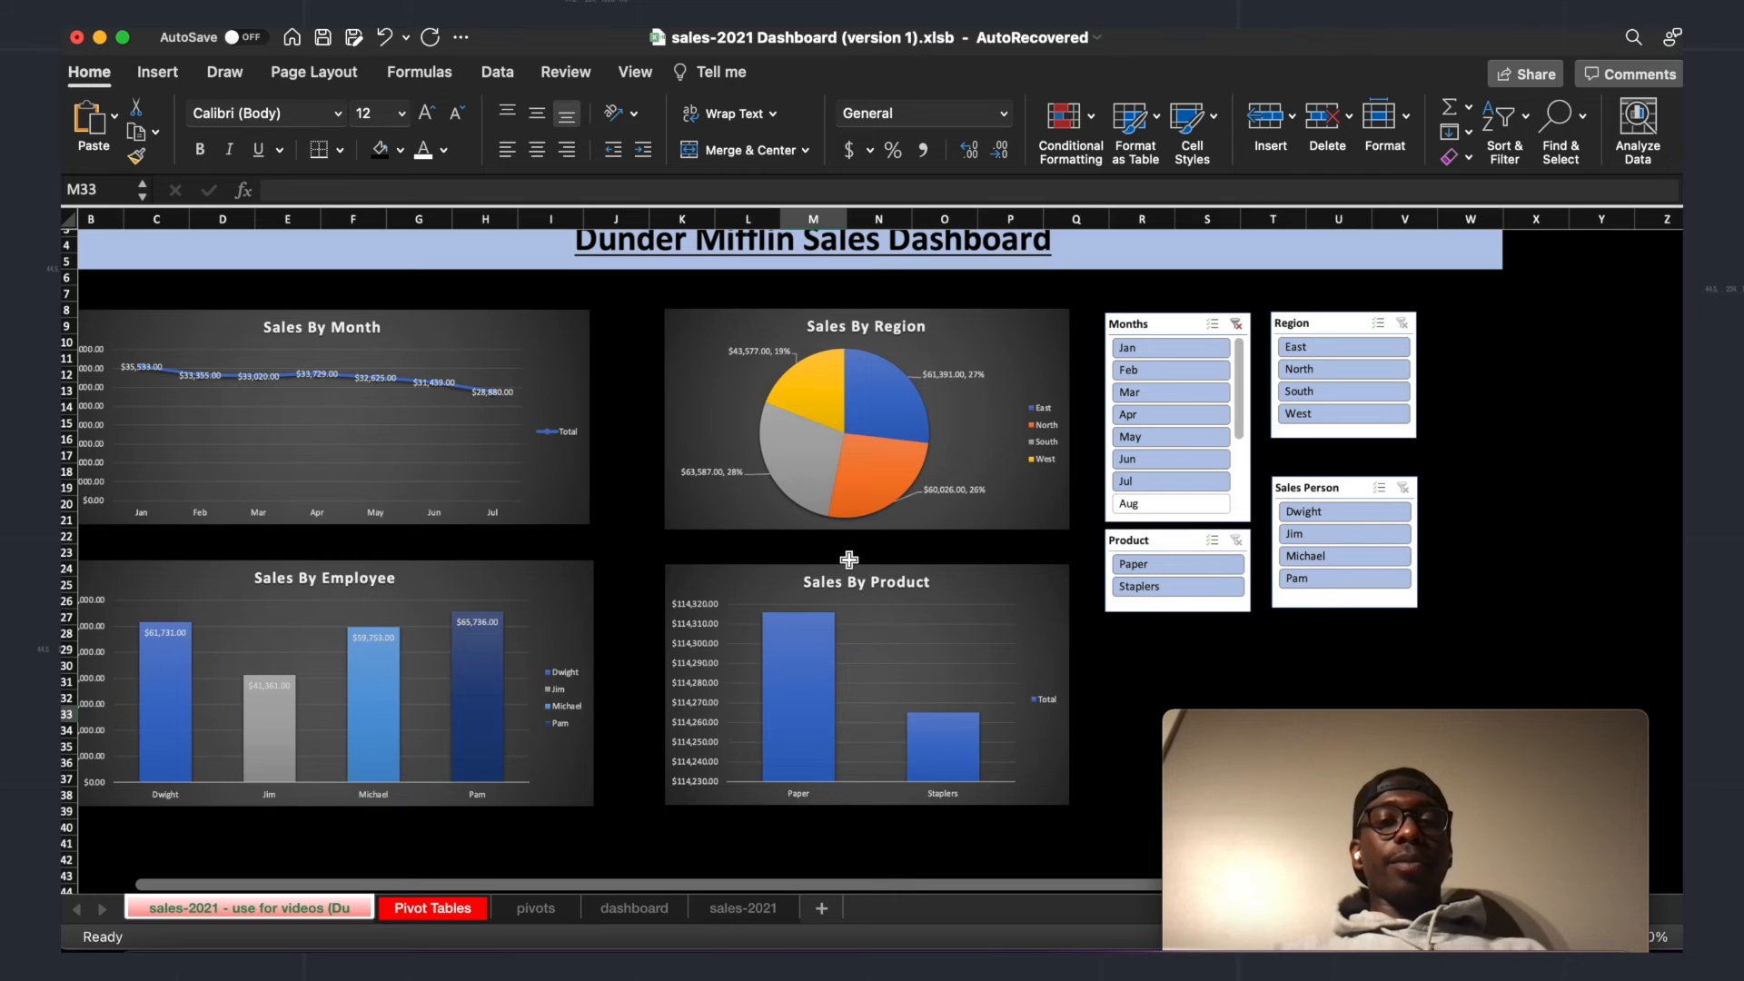
pyautogui.scroll(2, 852, 570)
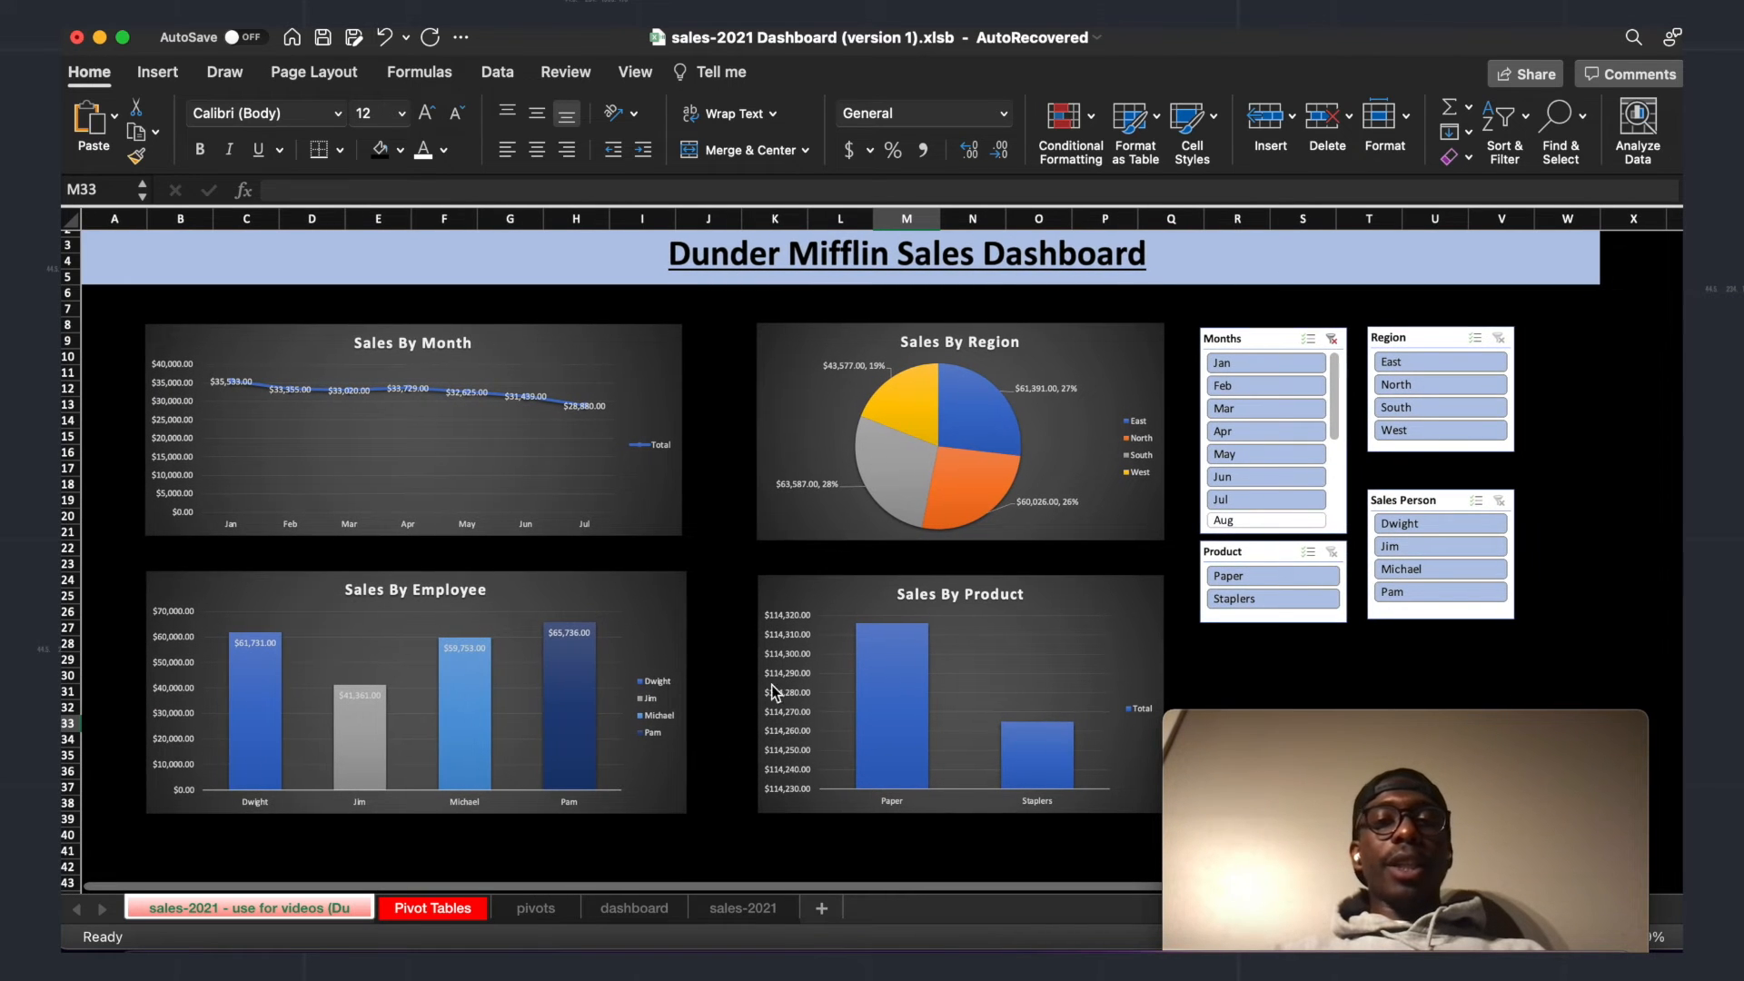
pyautogui.click(645, 913)
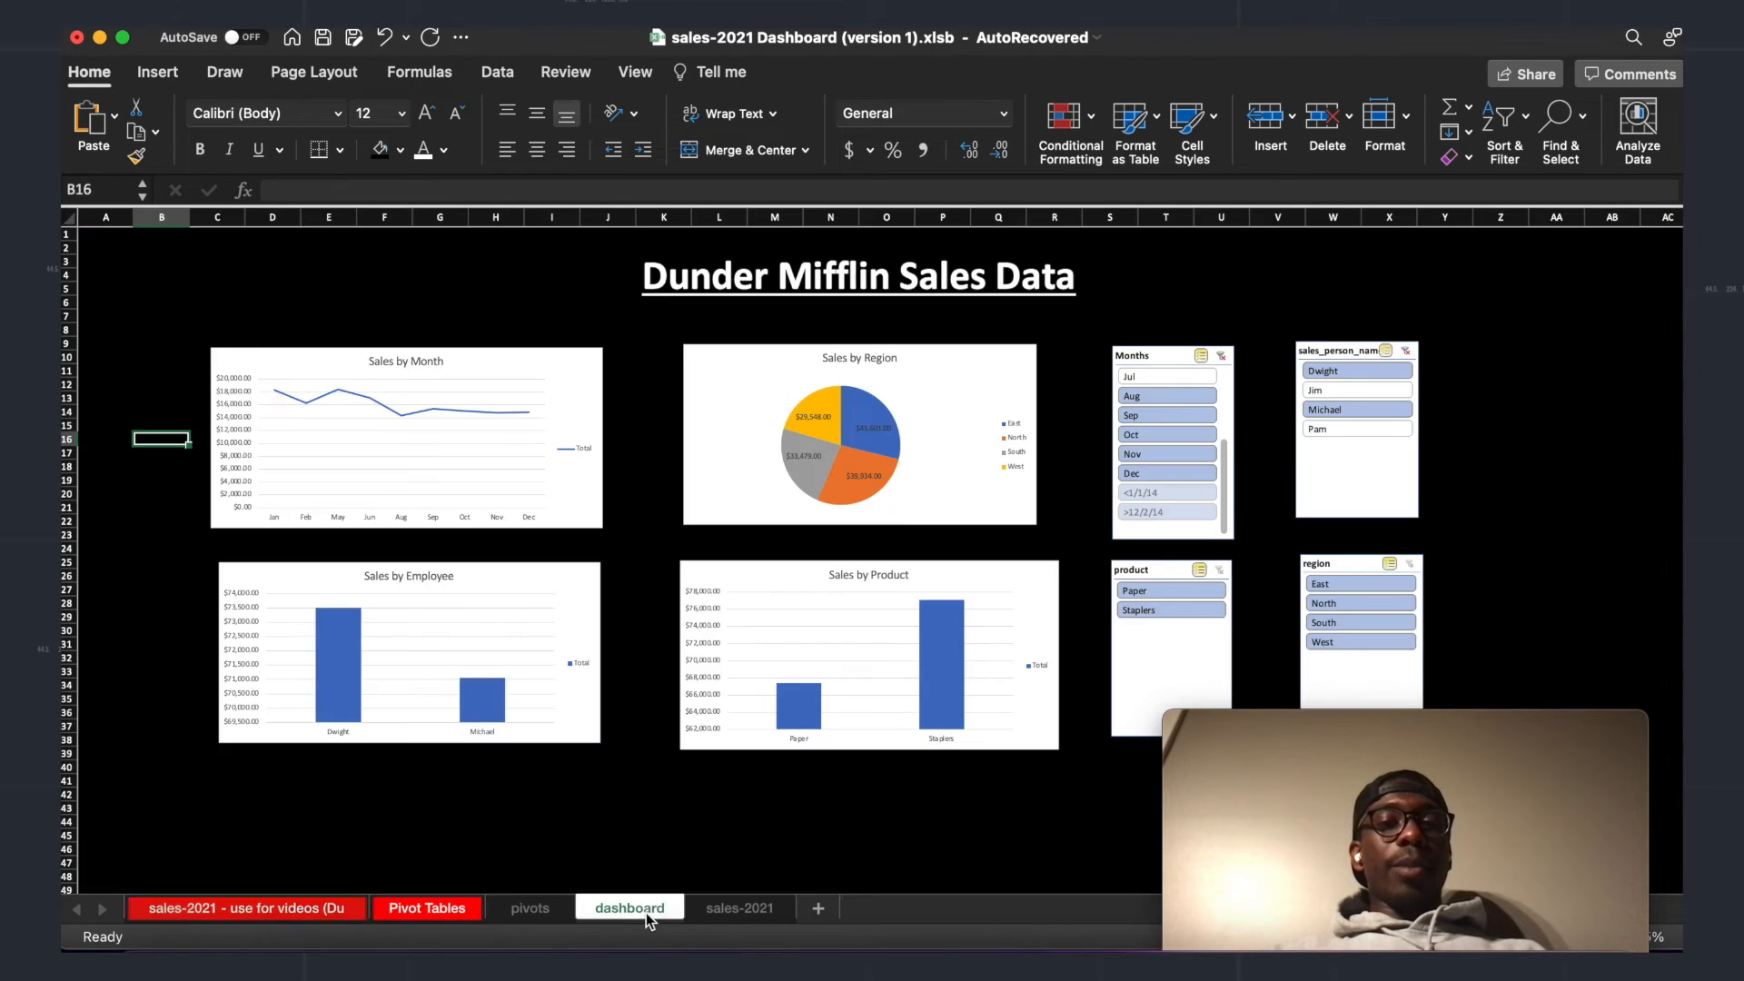
# Step: Fill the merged title cell with the medium-light blue theme shade, trying the paler shade of the same blue for comparison
pyautogui.click(569, 284)
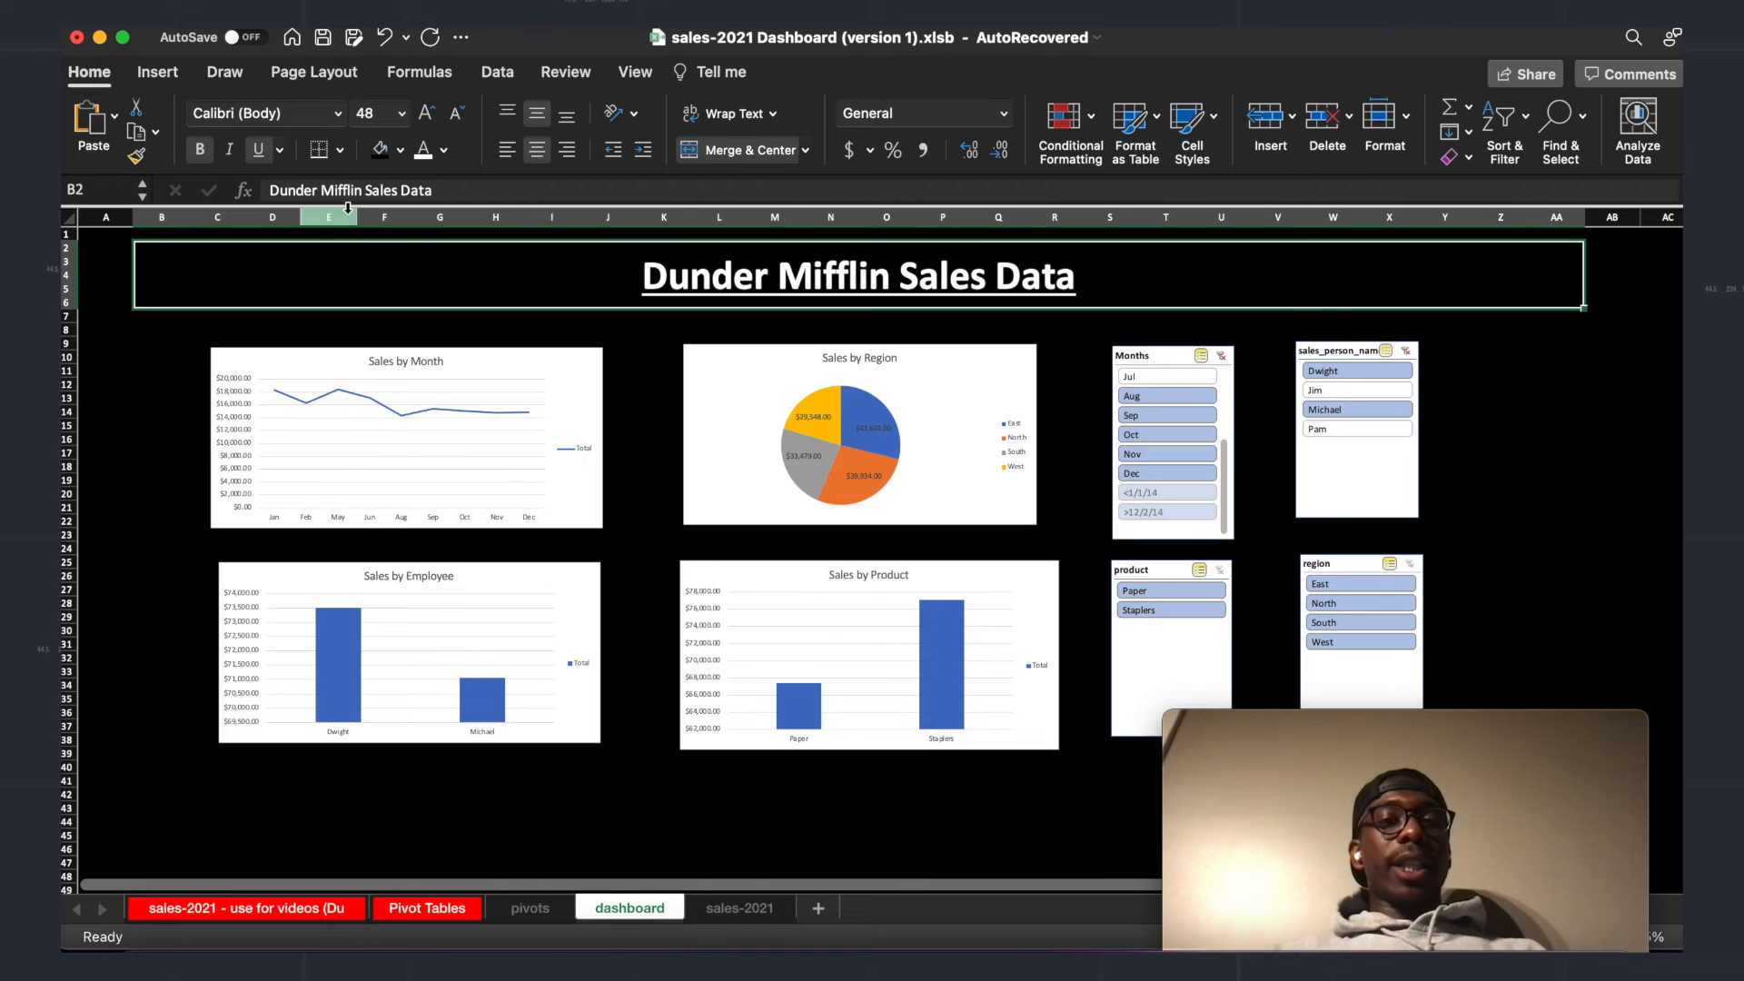
pyautogui.click(401, 151)
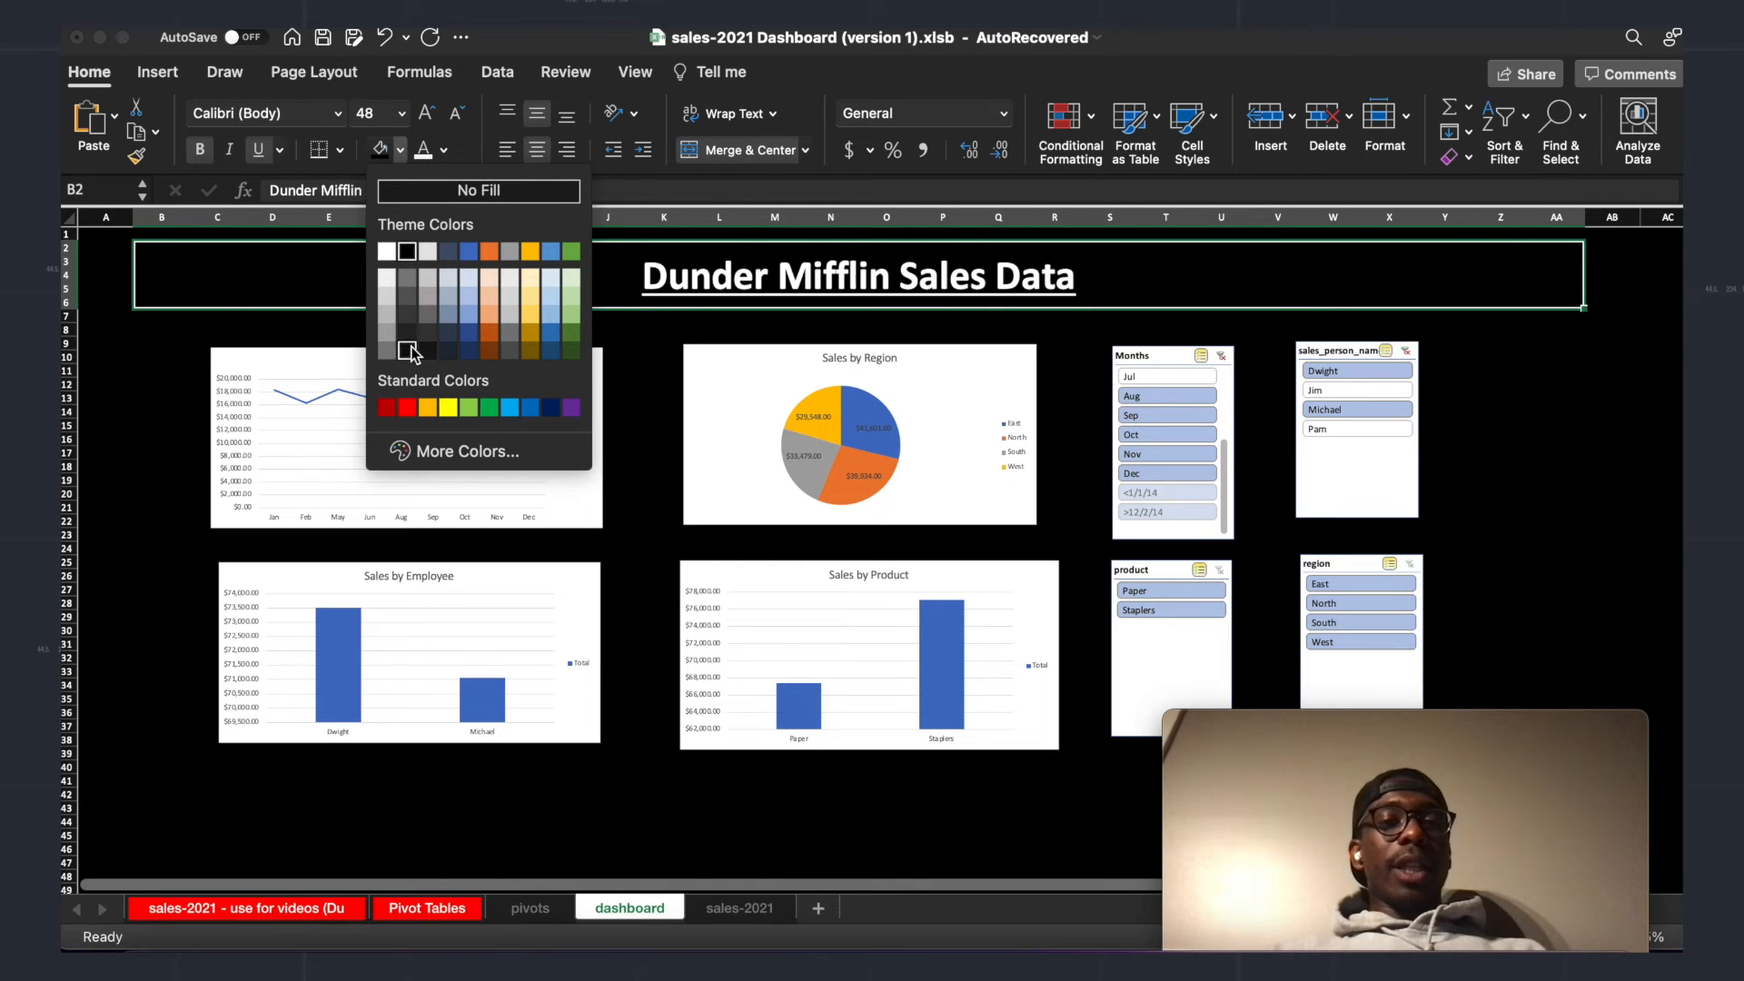
pyautogui.click(468, 314)
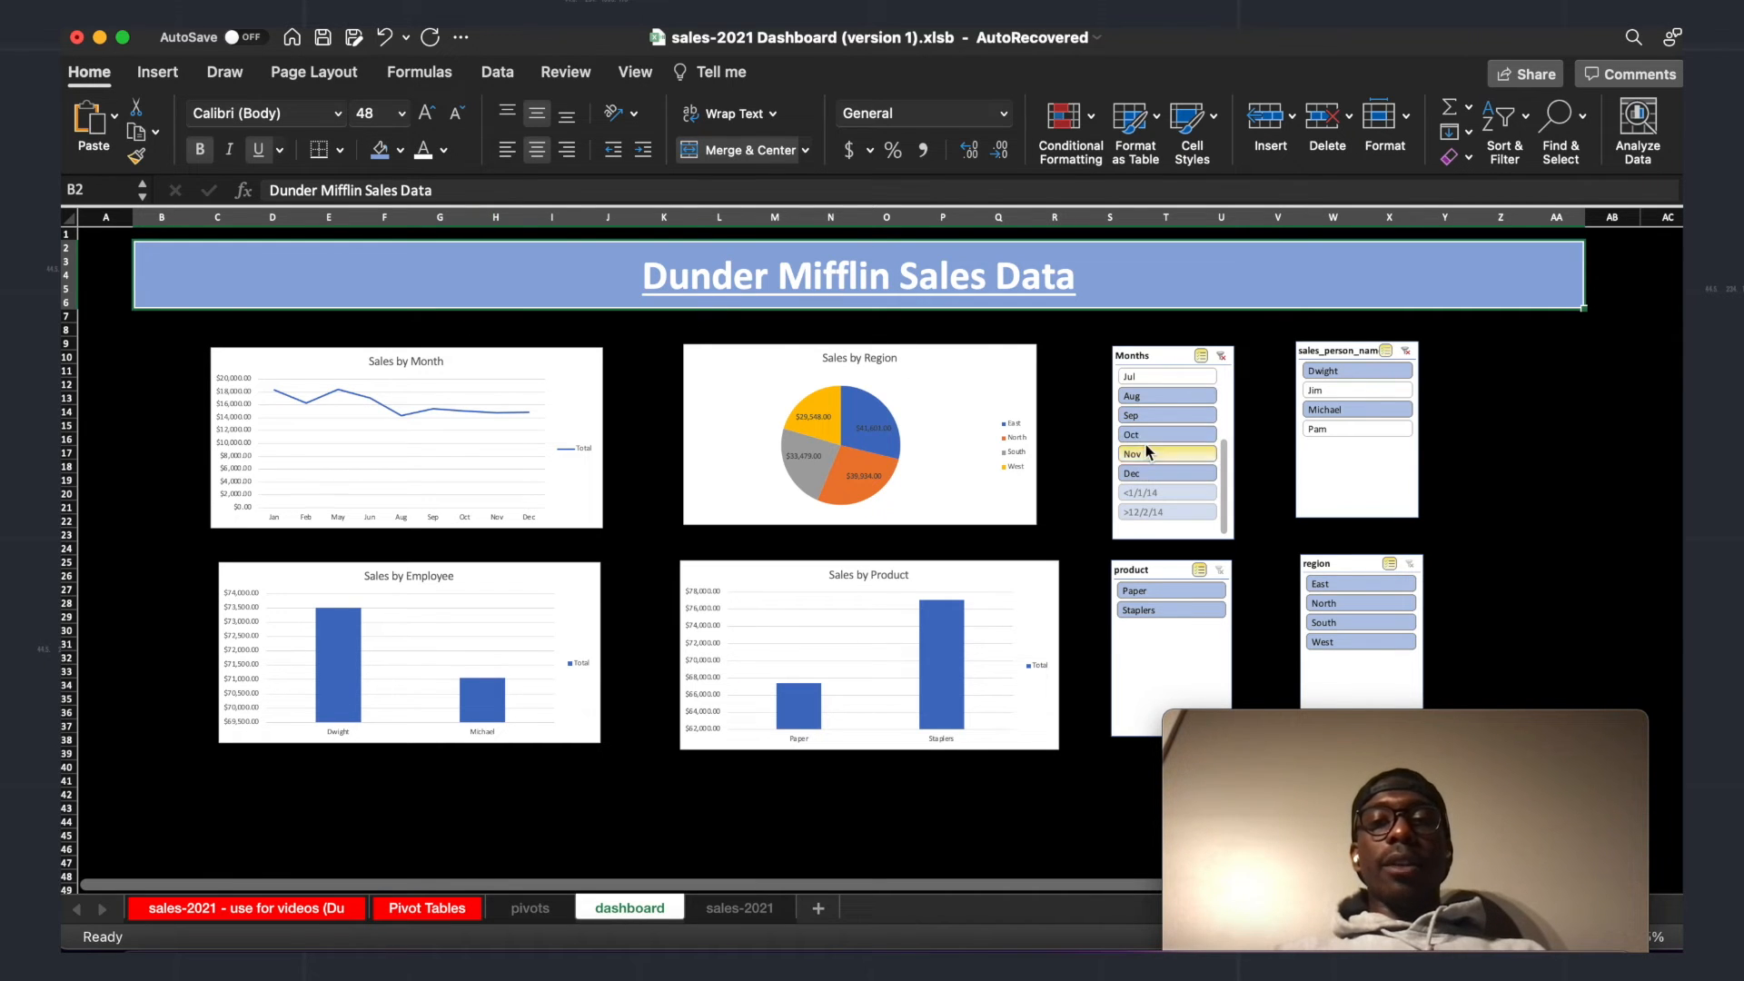
pyautogui.click(400, 154)
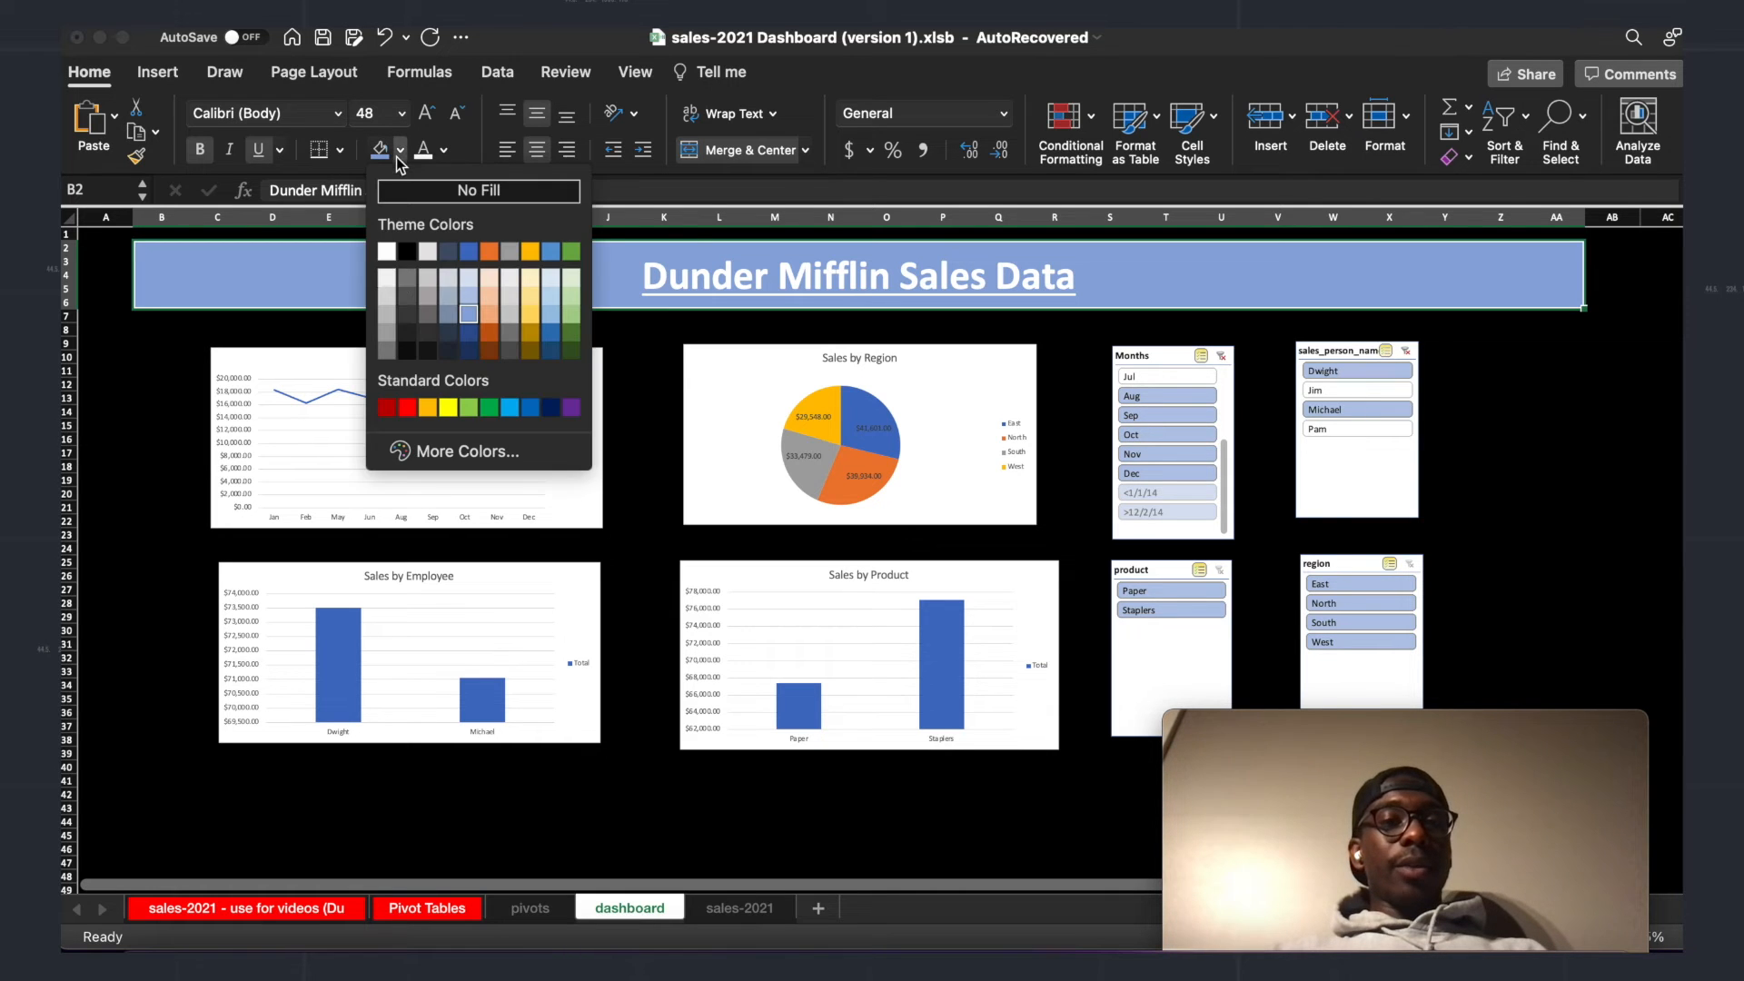
pyautogui.click(469, 300)
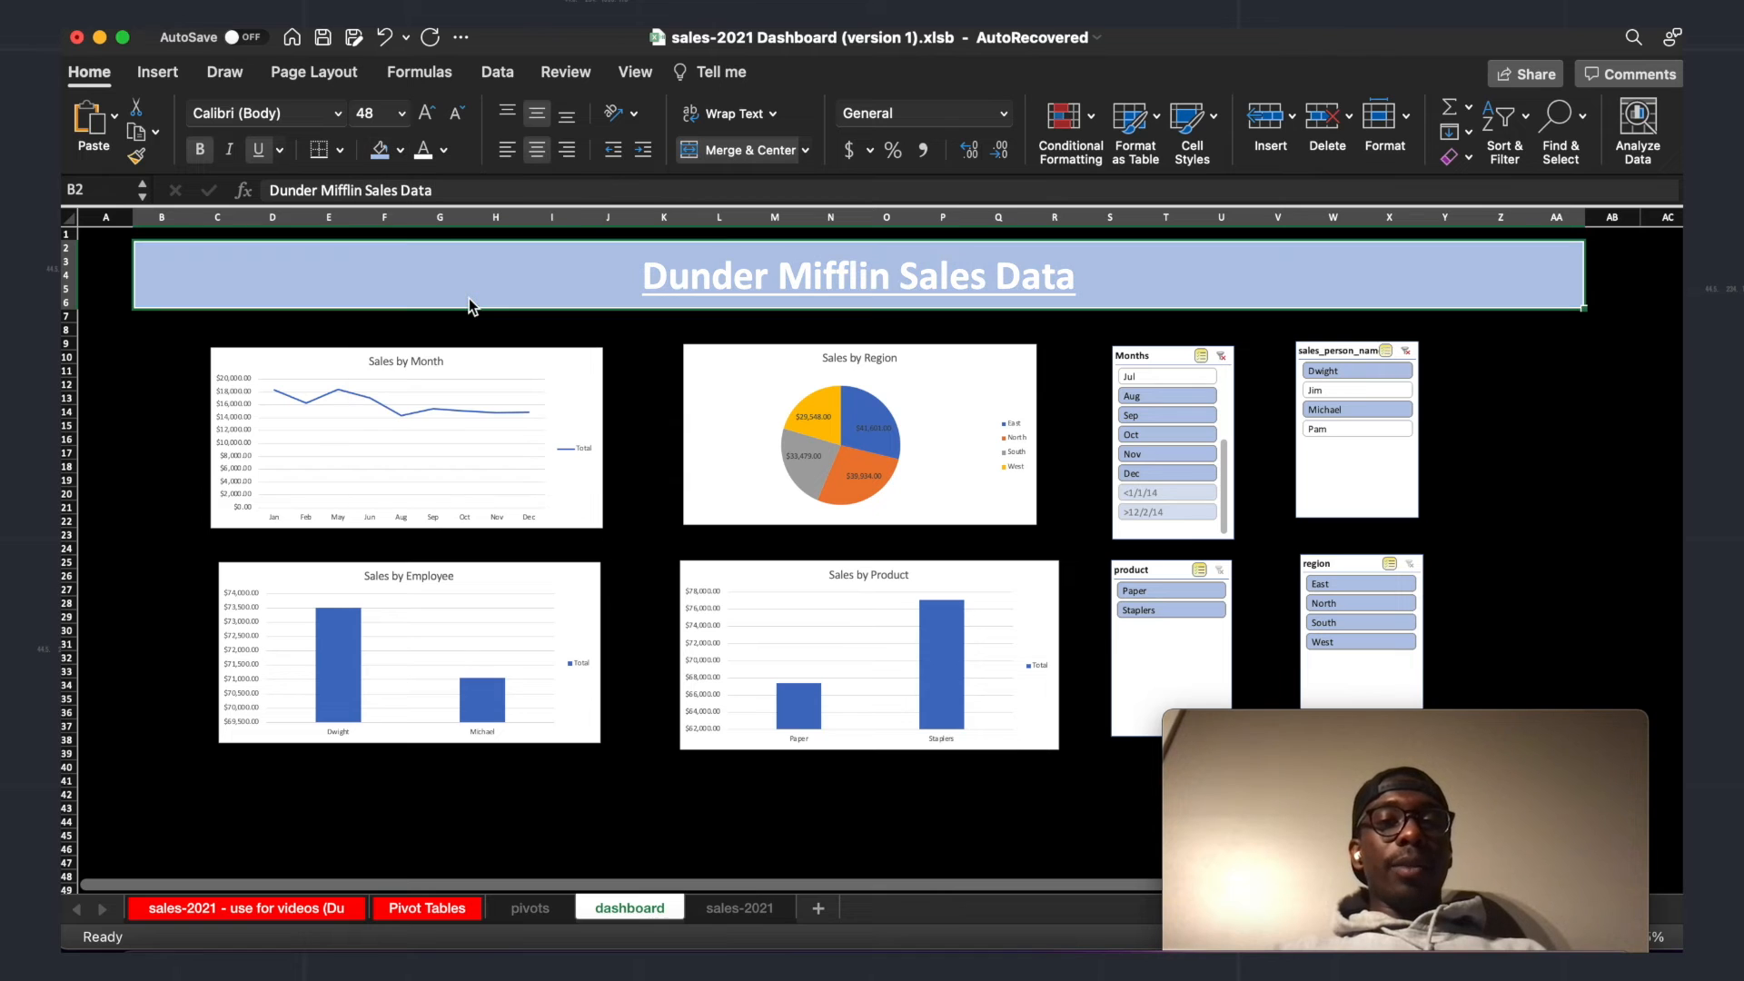
pyautogui.click(400, 153)
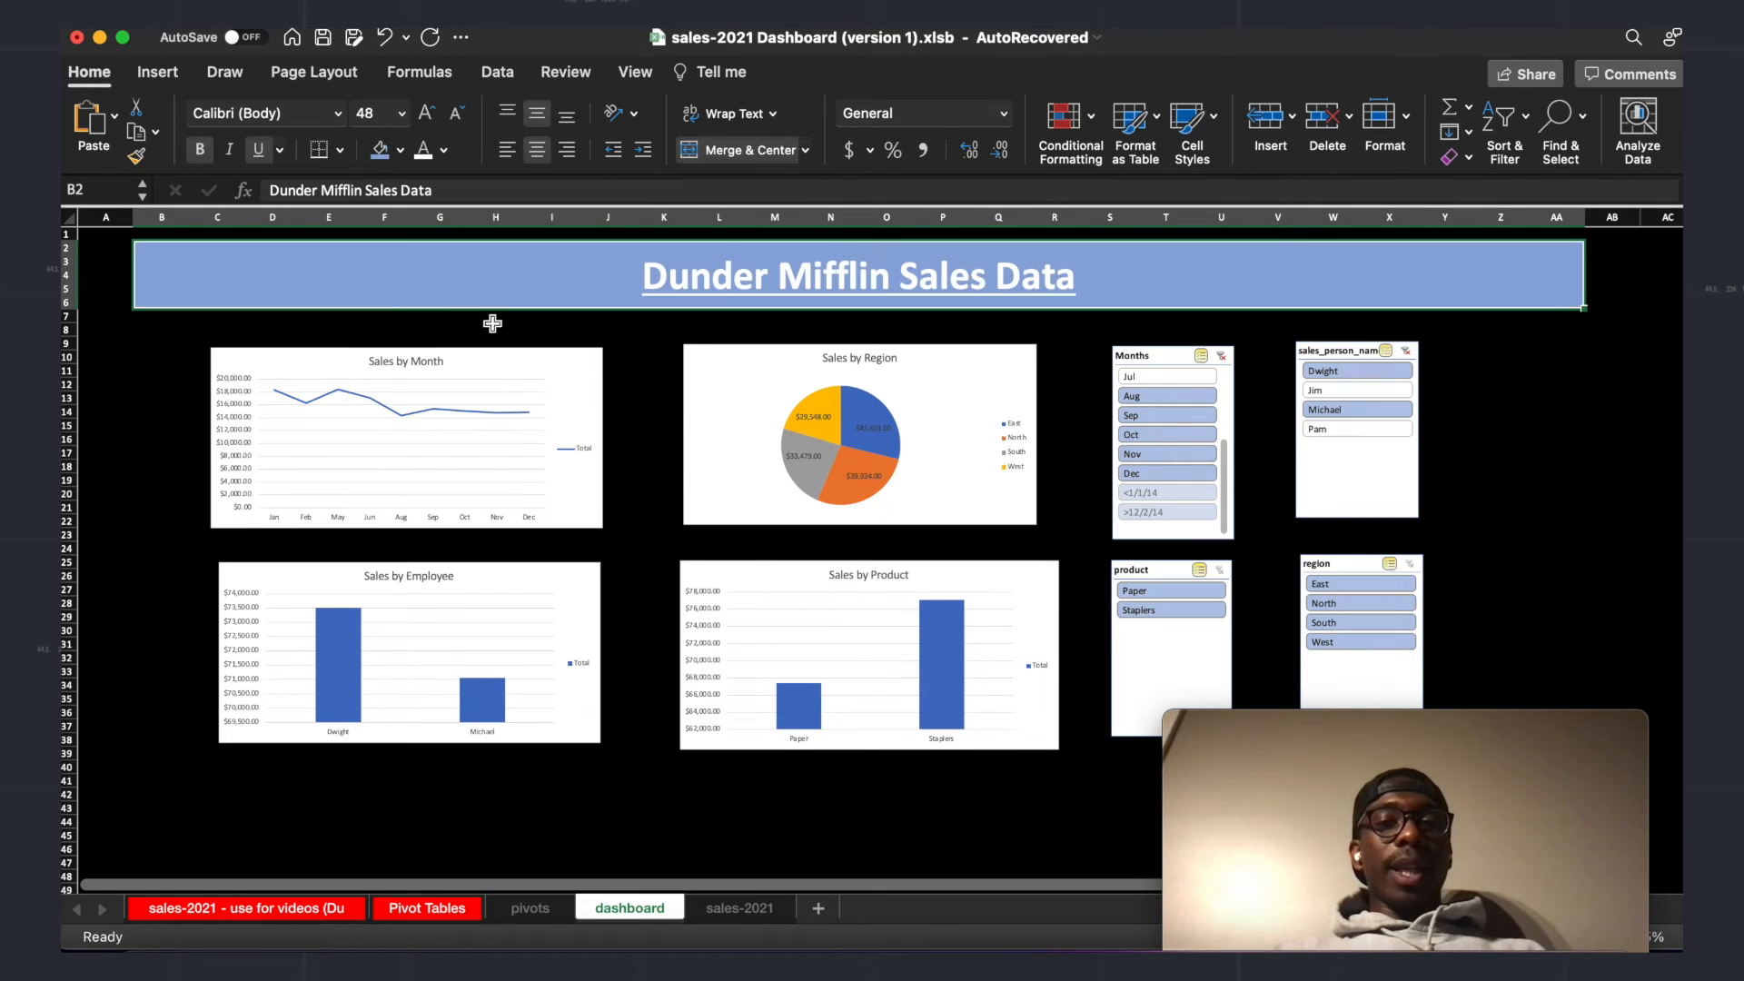
# Step: Compare the title with the example dashboard's banner and set the dashboard title's font color to black
pyautogui.click(311, 911)
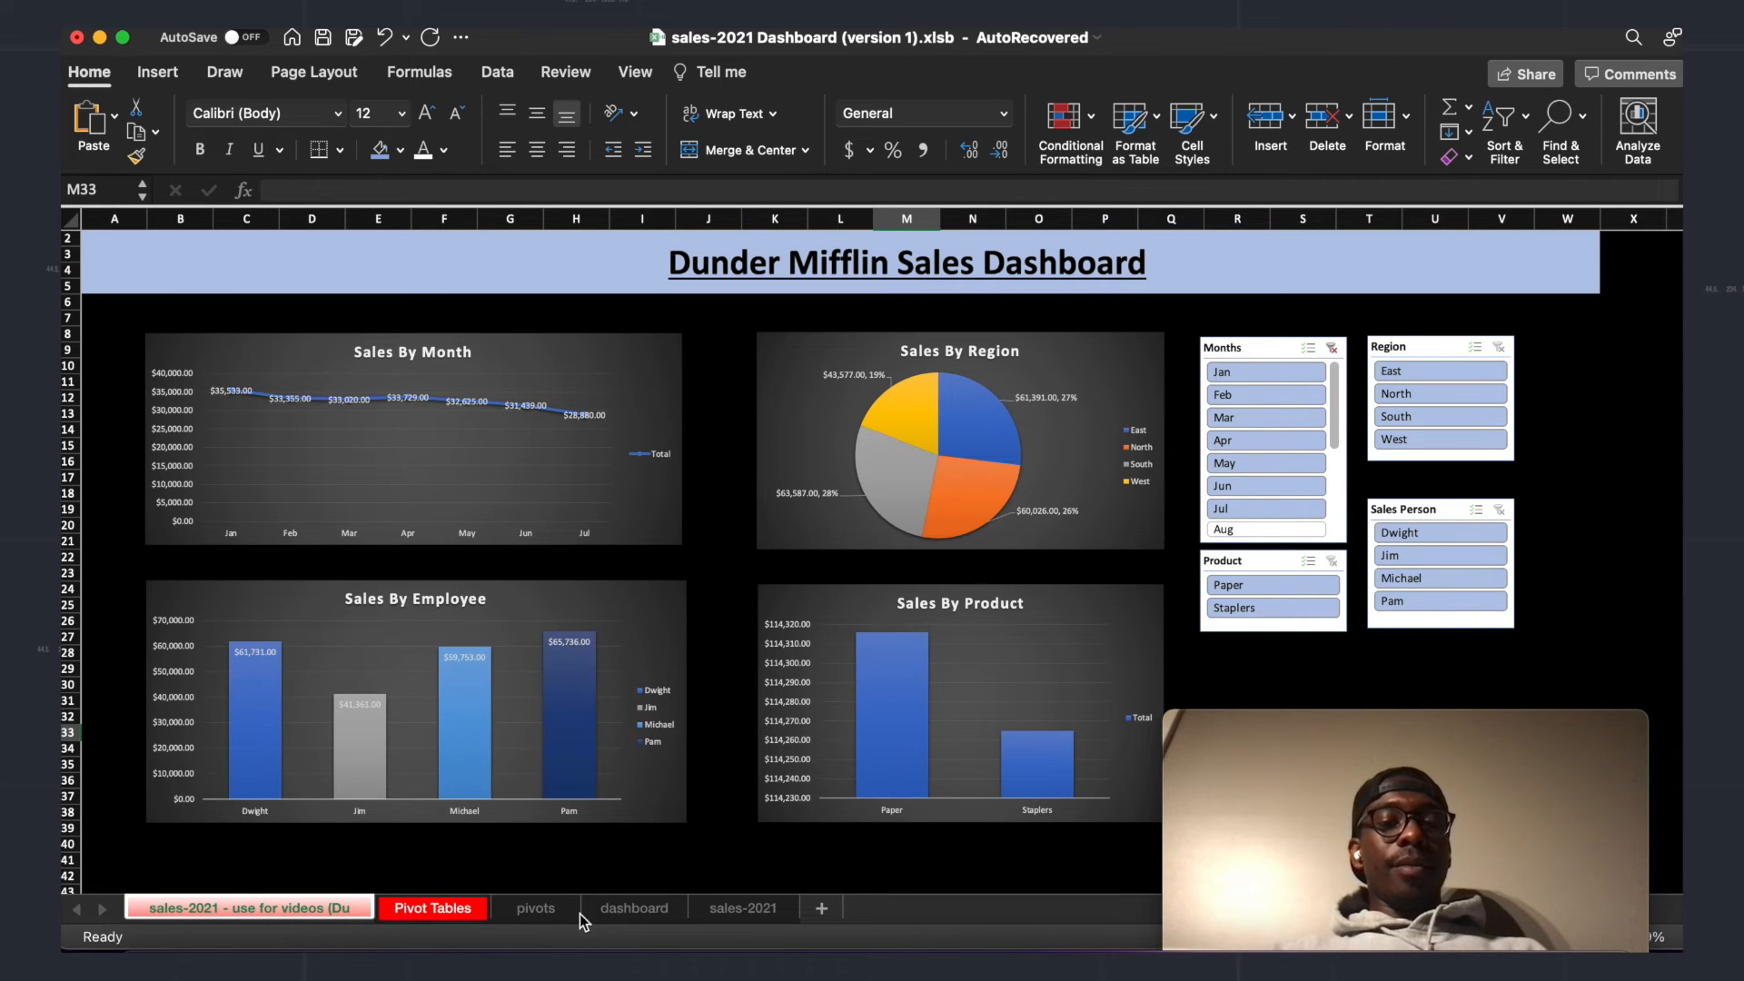
pyautogui.click(636, 911)
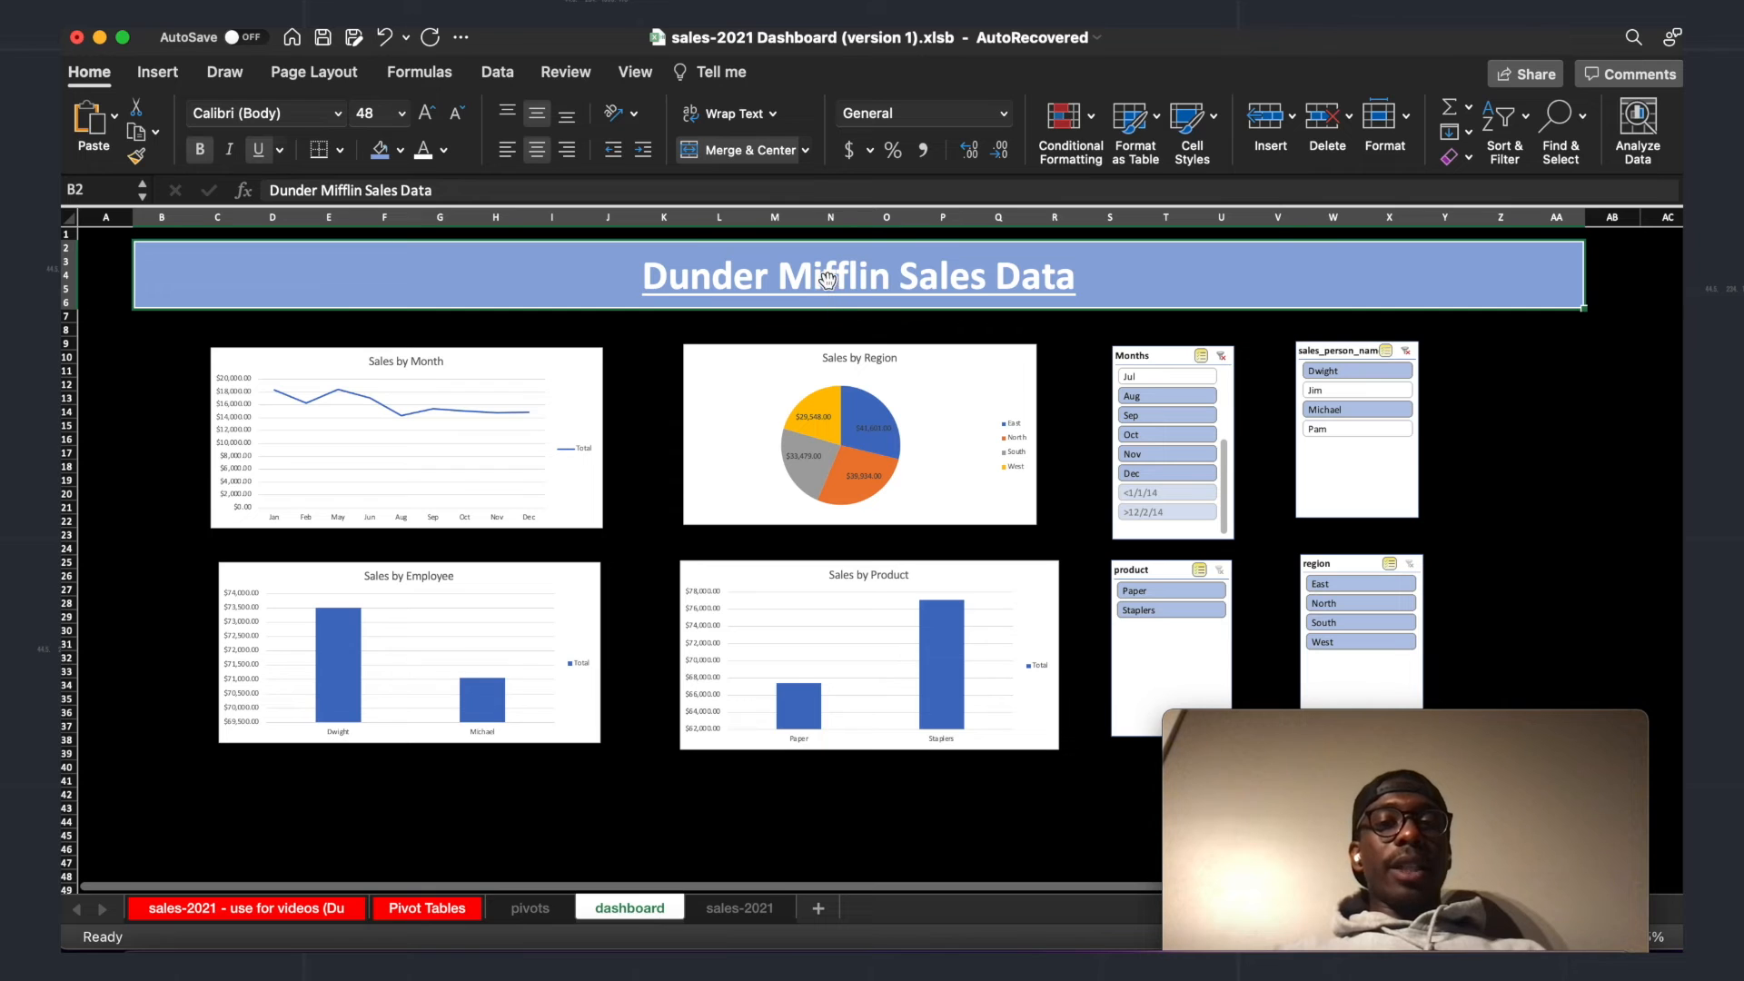
pyautogui.click(444, 156)
pyautogui.click(447, 257)
pyautogui.click(159, 399)
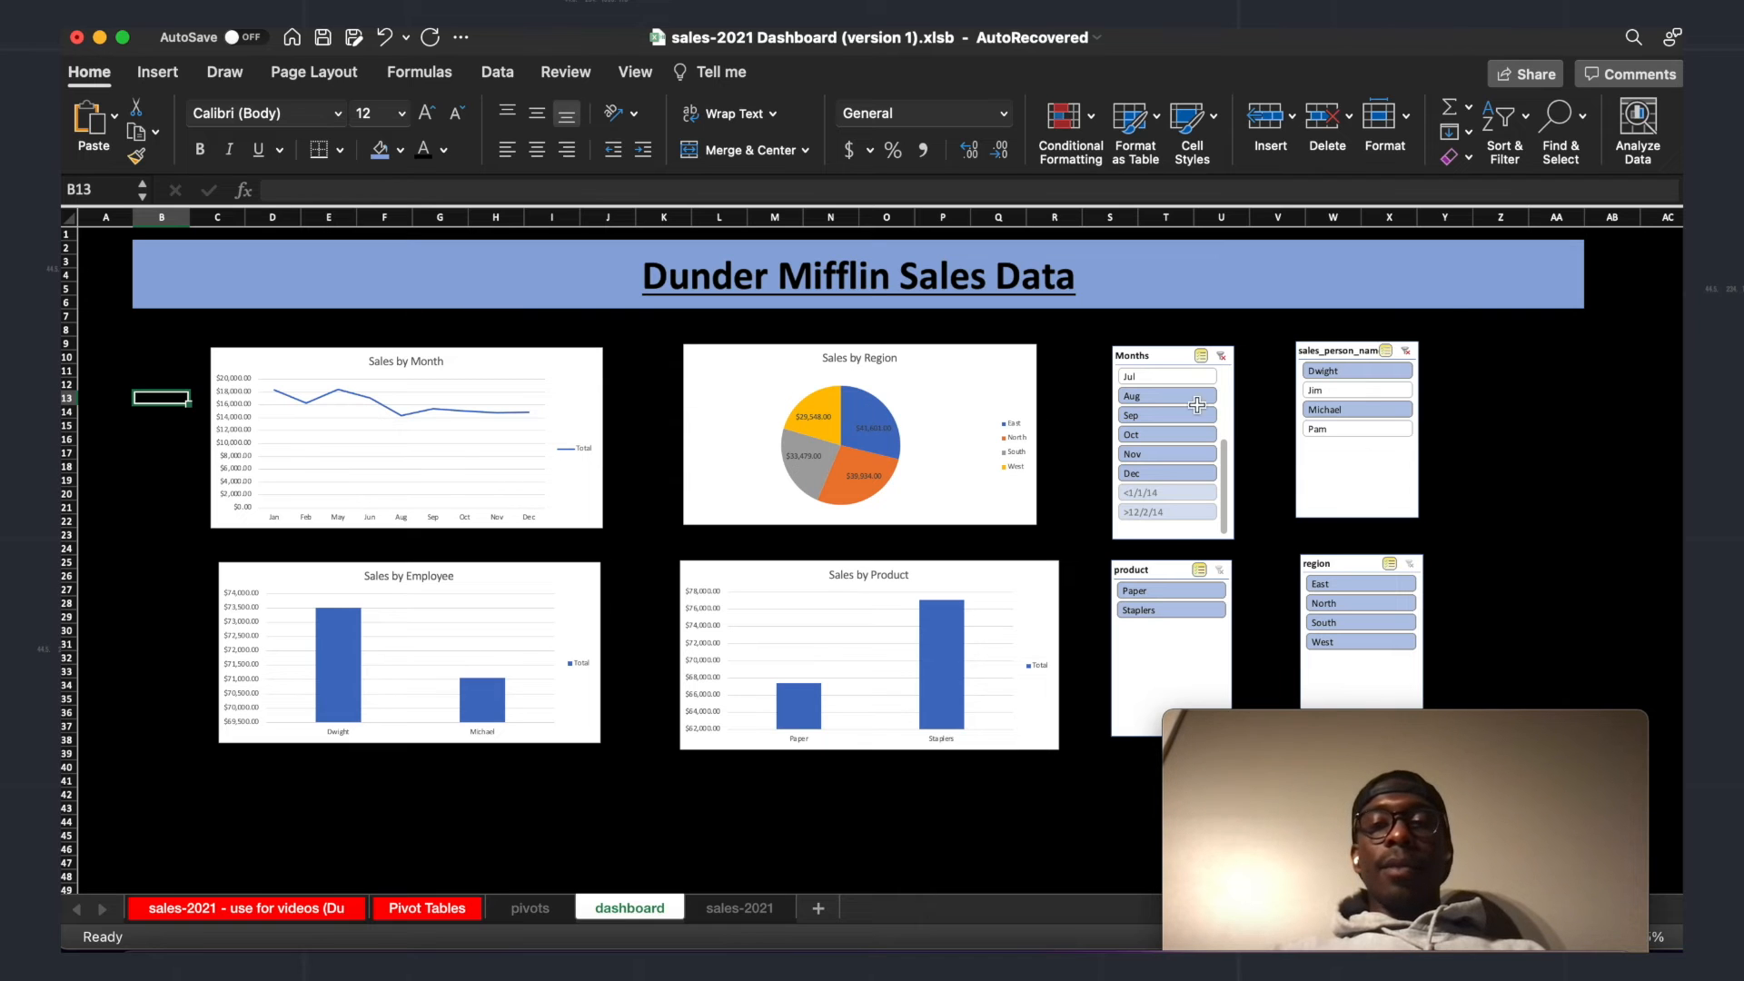
# Step: Enlarge the Sales by Month chart by raising its upper edge toward the banner and extending its right edge to about column J
pyautogui.click(1486, 413)
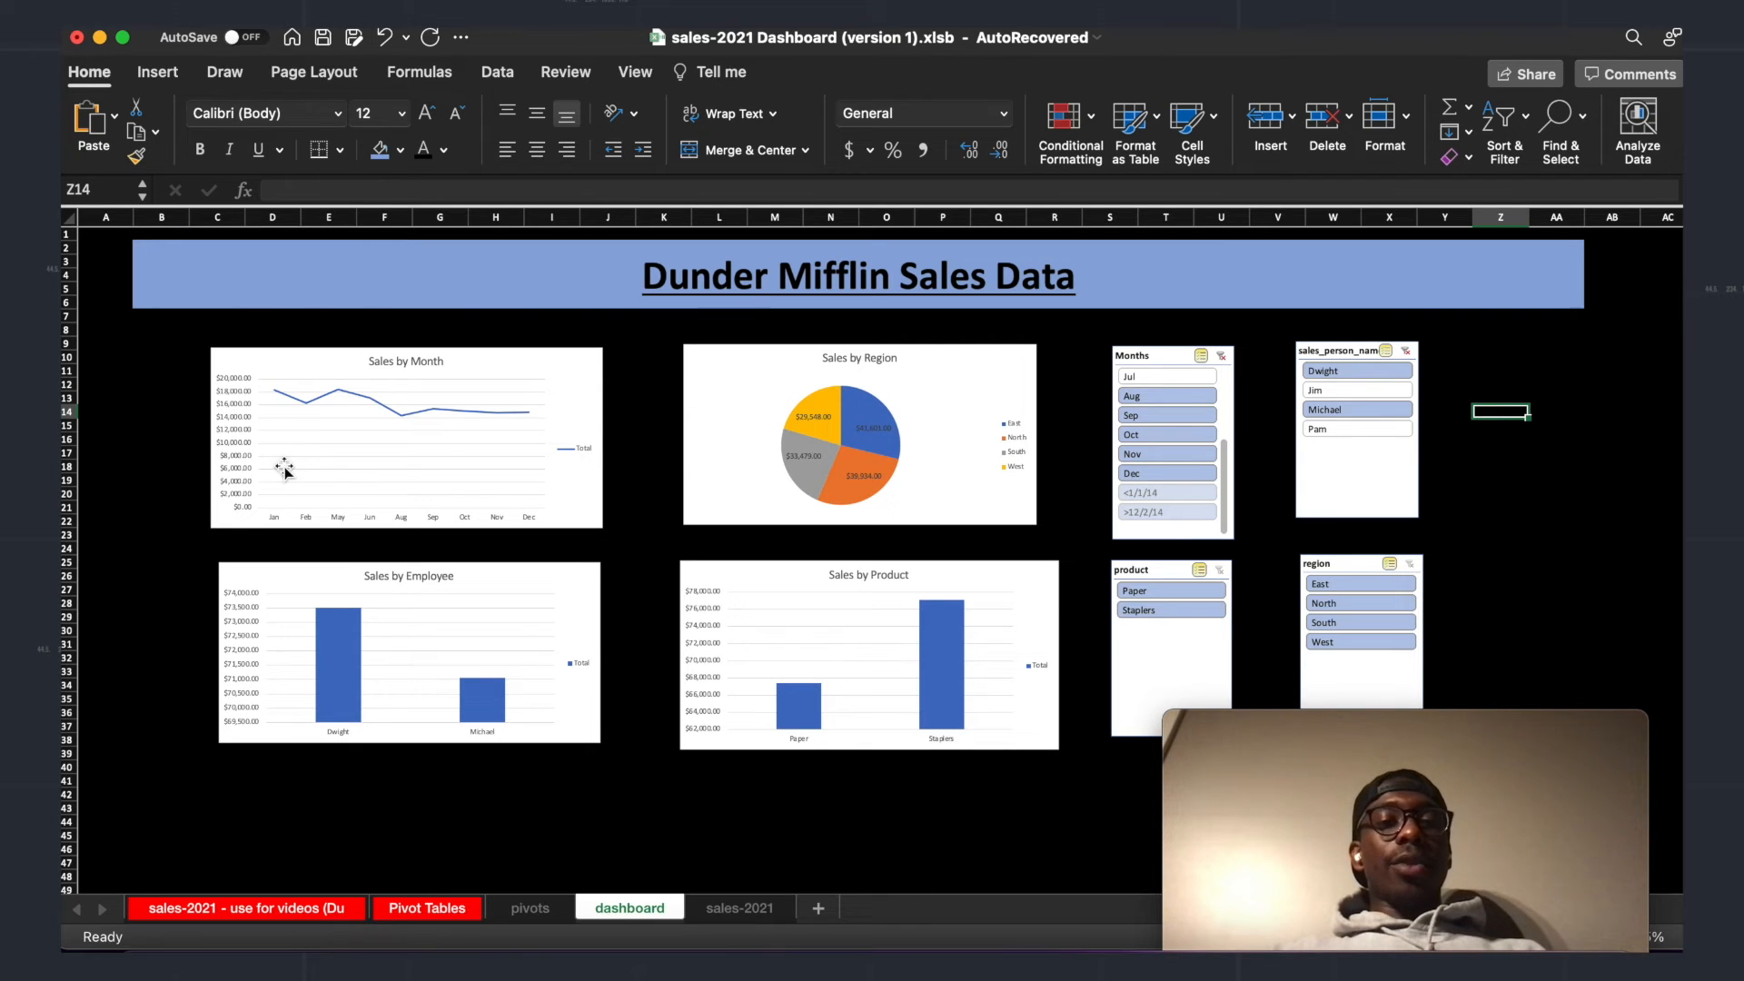
pyautogui.click(258, 598)
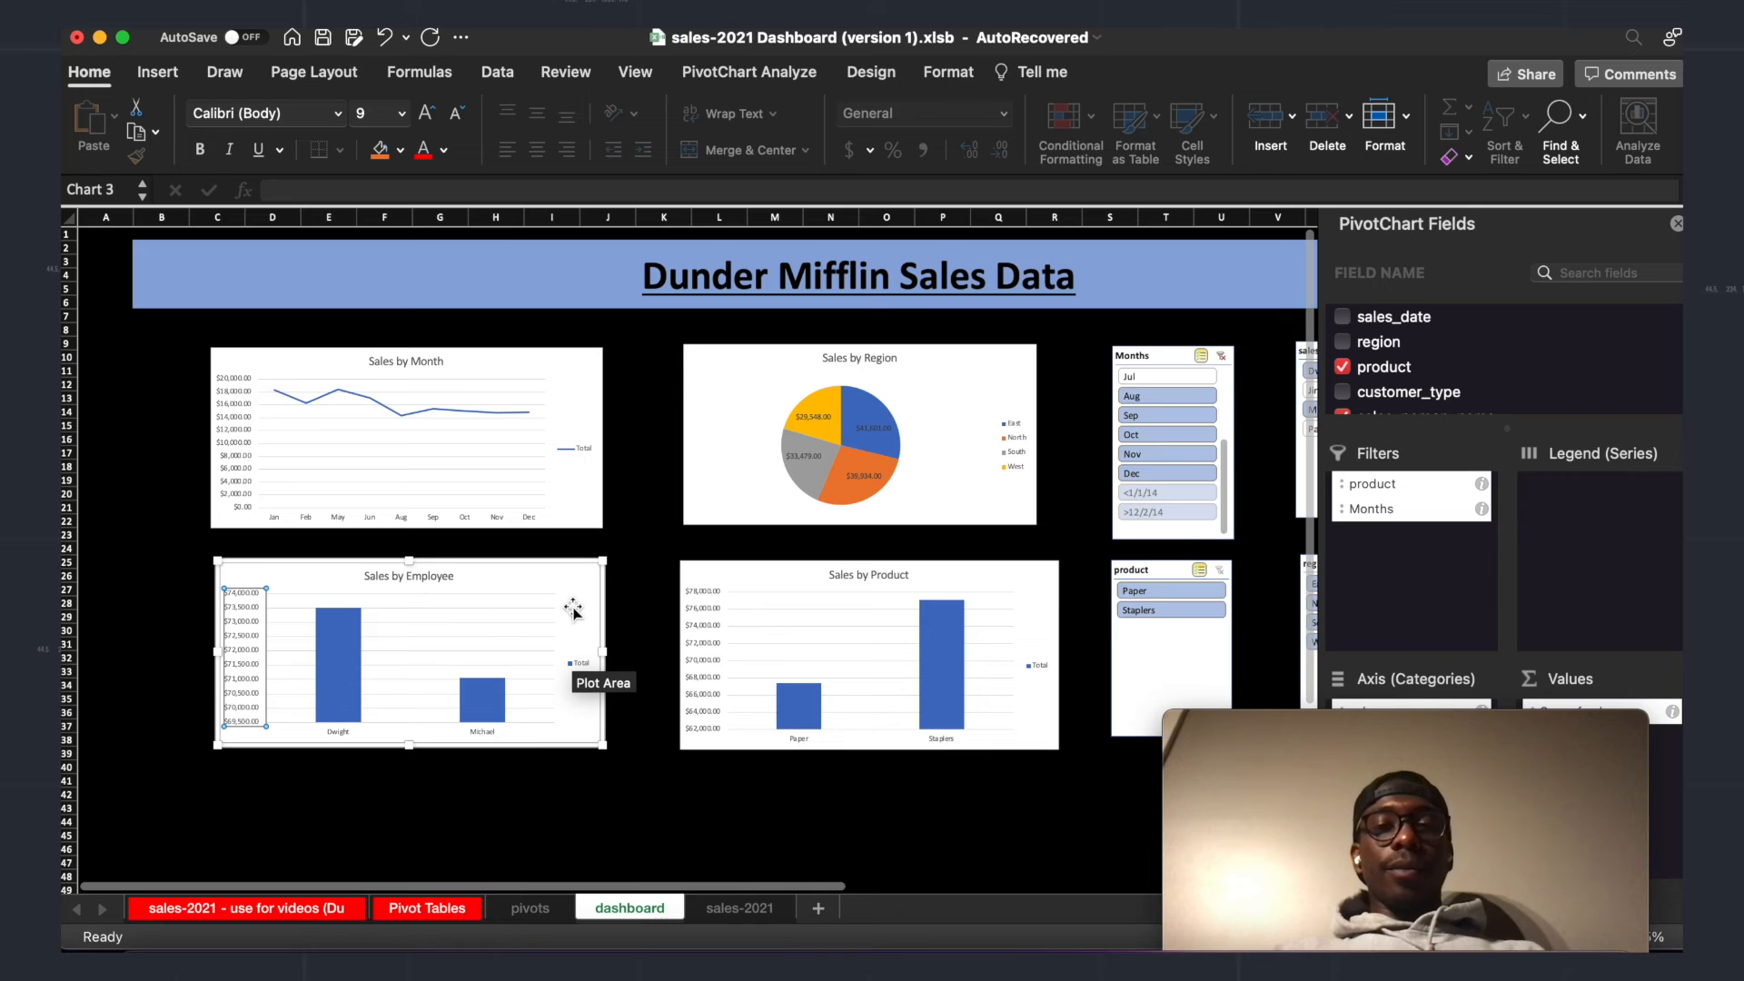
pyautogui.click(431, 373)
pyautogui.moveTo(408, 344); pyautogui.dragTo(409, 324)
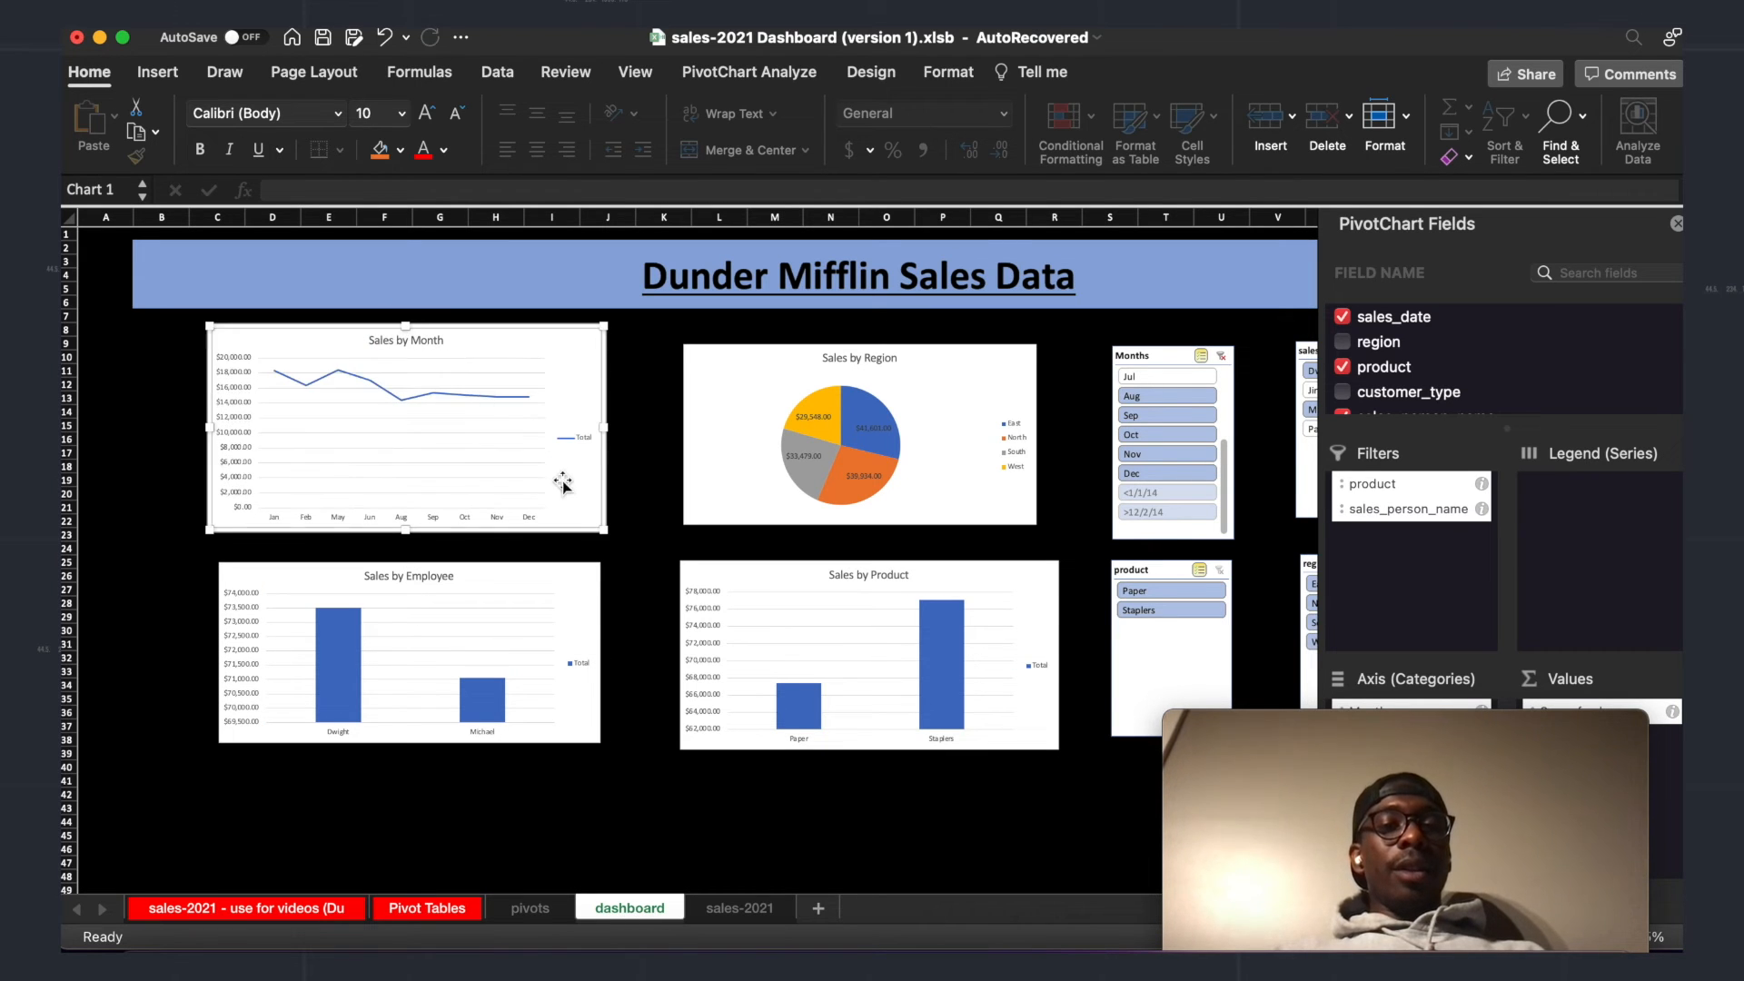
pyautogui.moveTo(603, 428); pyautogui.dragTo(651, 429)
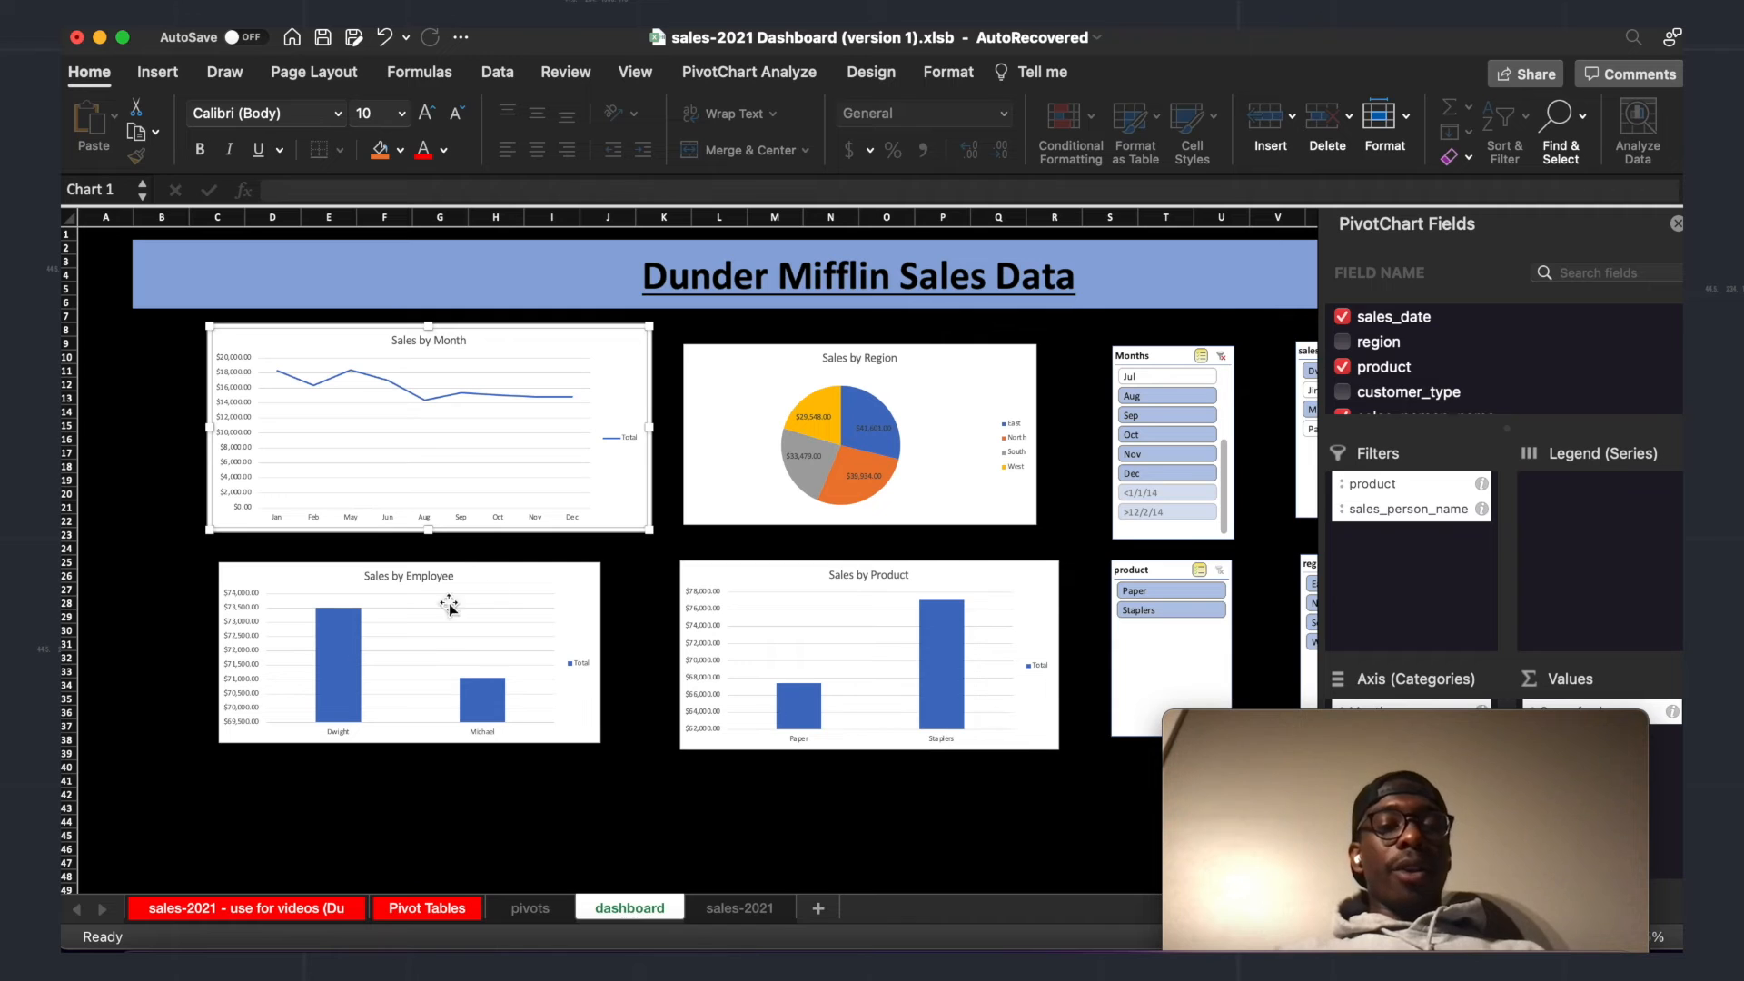
# Step: Widen the Sales by Employee chart on both sides to match the Sales by Month chart, and extend its lower edge to about row 40
pyautogui.click(461, 573)
pyautogui.moveTo(219, 656); pyautogui.dragTo(207, 654)
pyautogui.moveTo(602, 652); pyautogui.dragTo(646, 655)
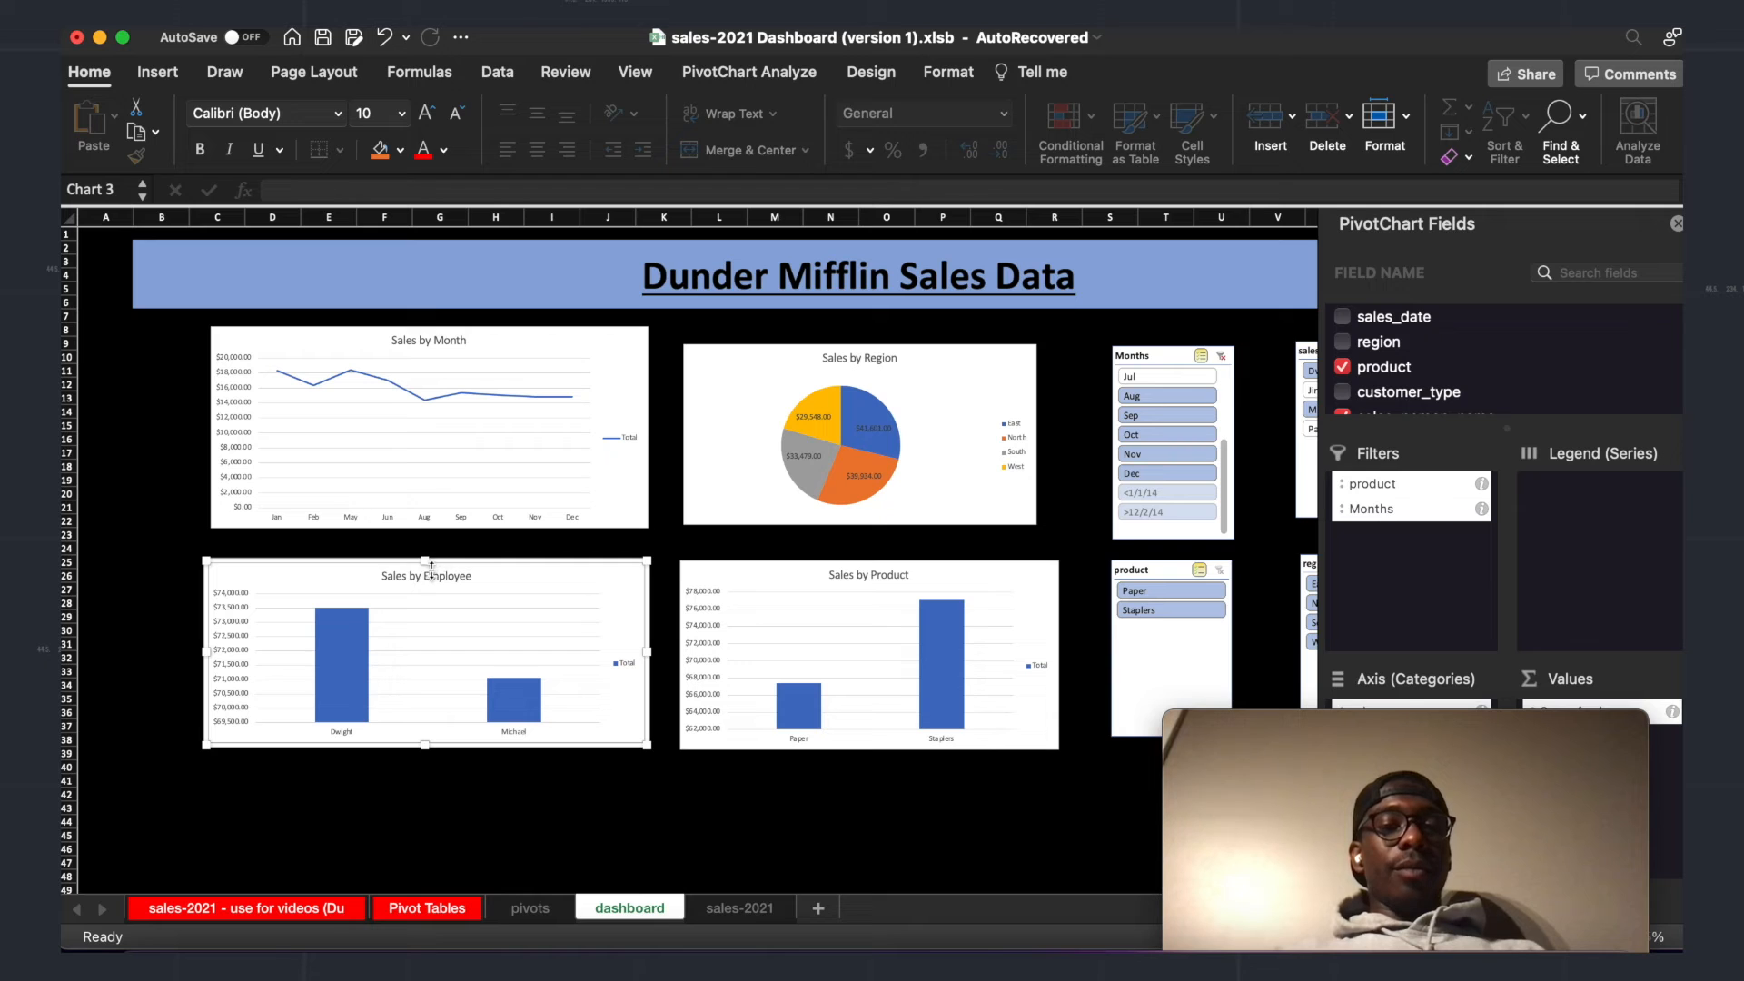
pyautogui.moveTo(427, 754); pyautogui.dragTo(425, 769)
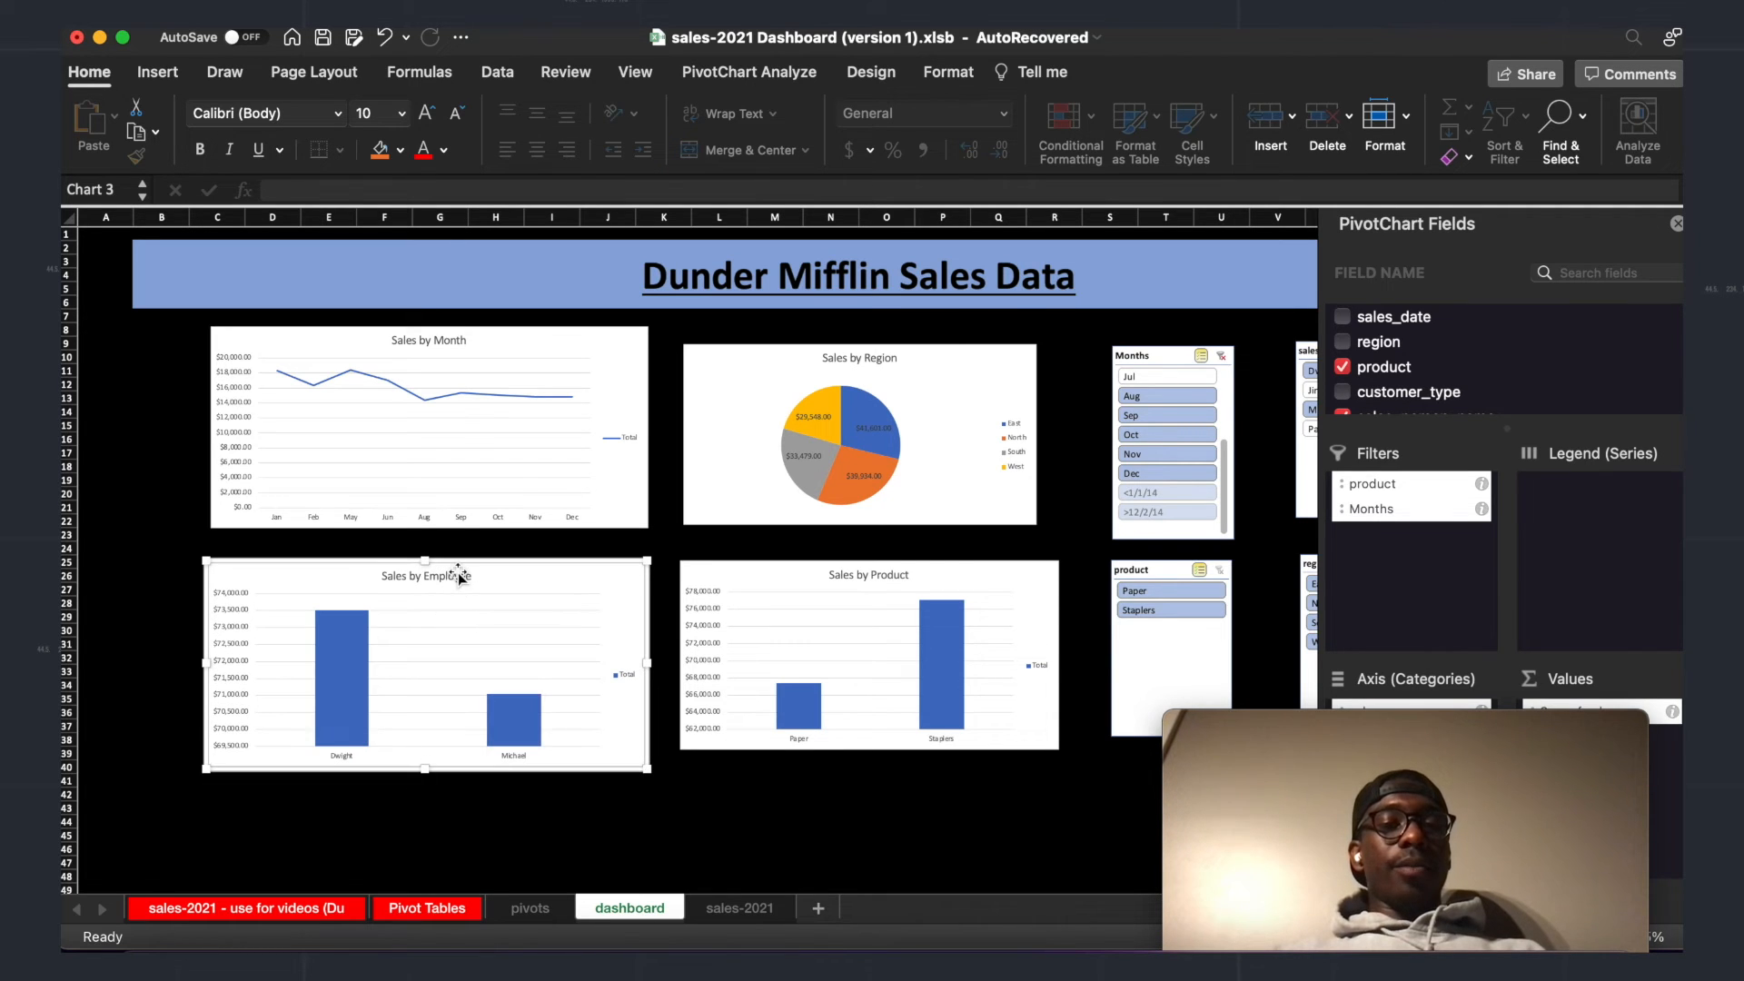
# Step: Make the Sales by Month chart title bold and set its font size to 18
pyautogui.click(450, 338)
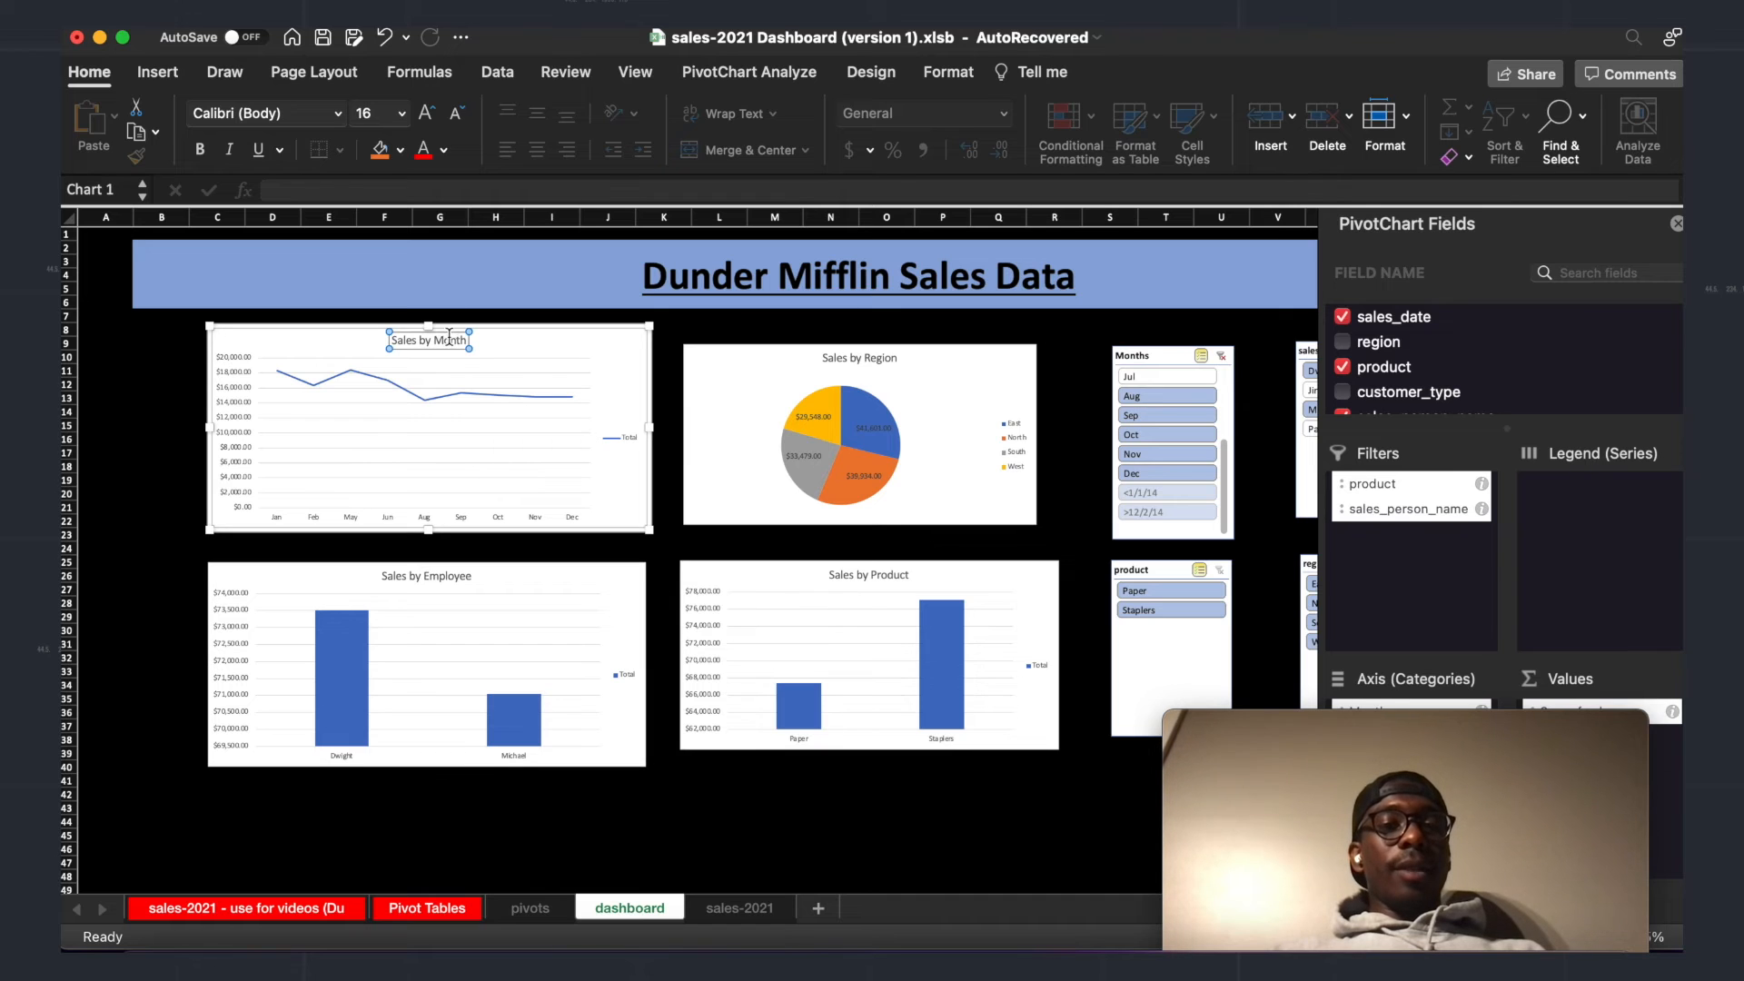
pyautogui.doubleClick(446, 340)
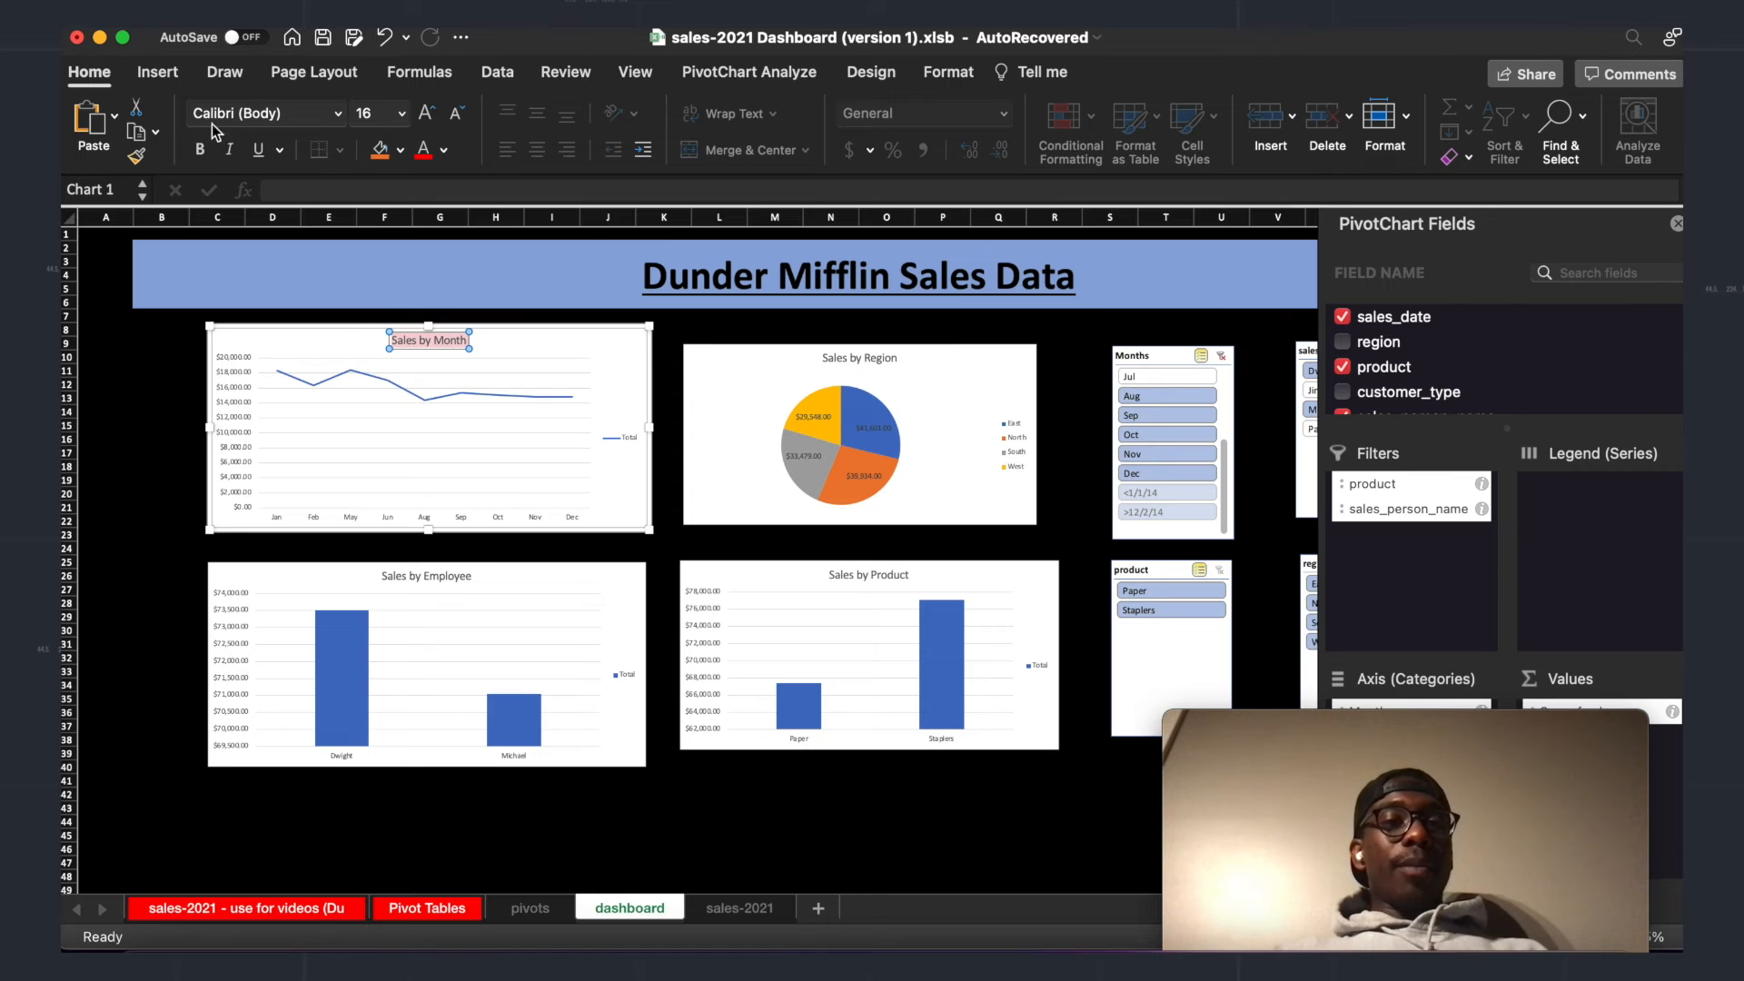
pyautogui.click(201, 150)
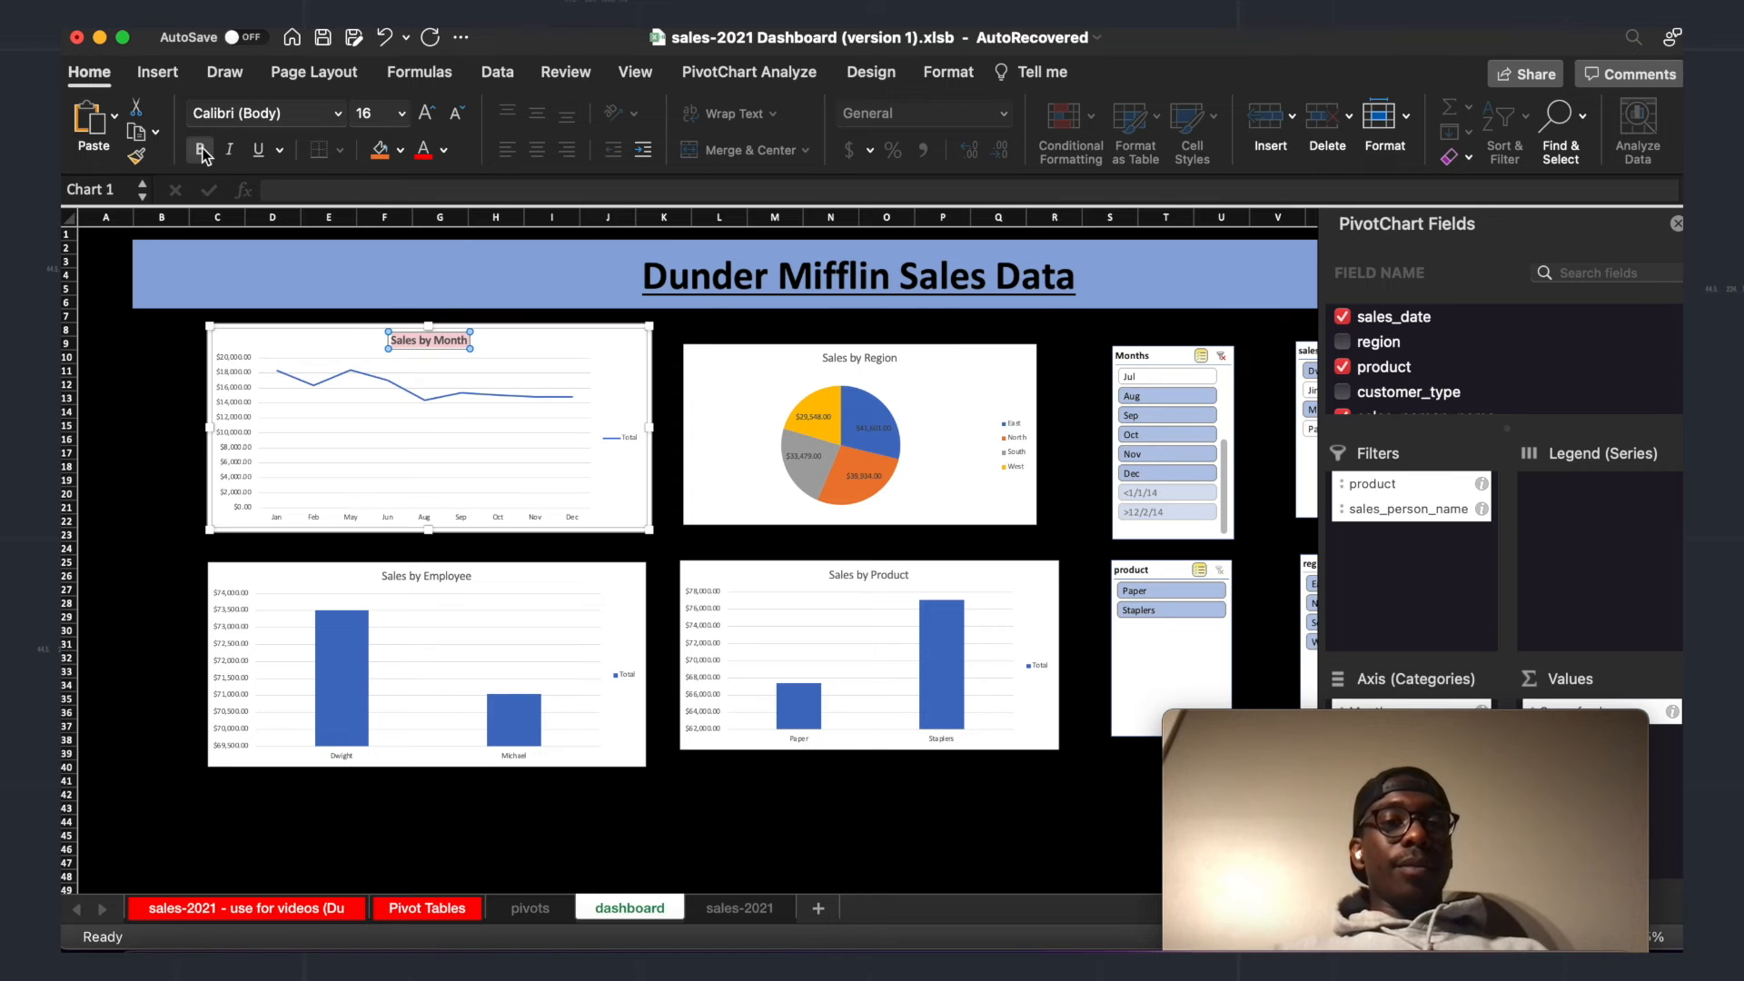
pyautogui.click(401, 113)
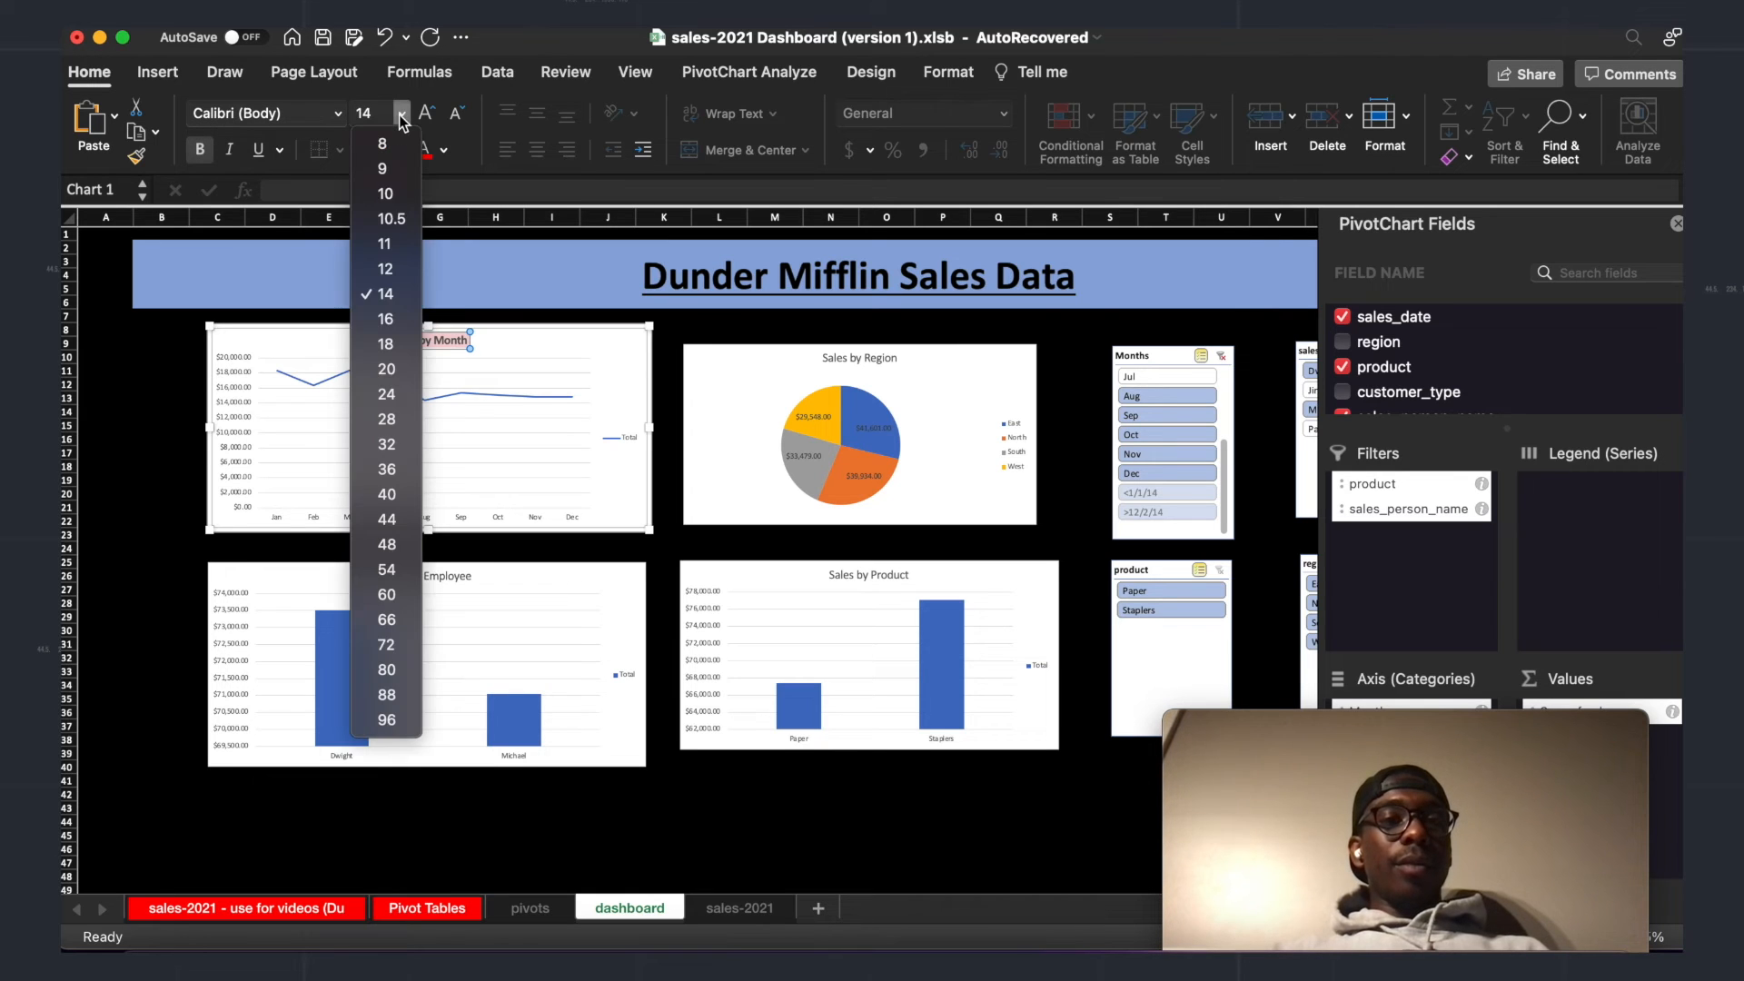
pyautogui.click(386, 344)
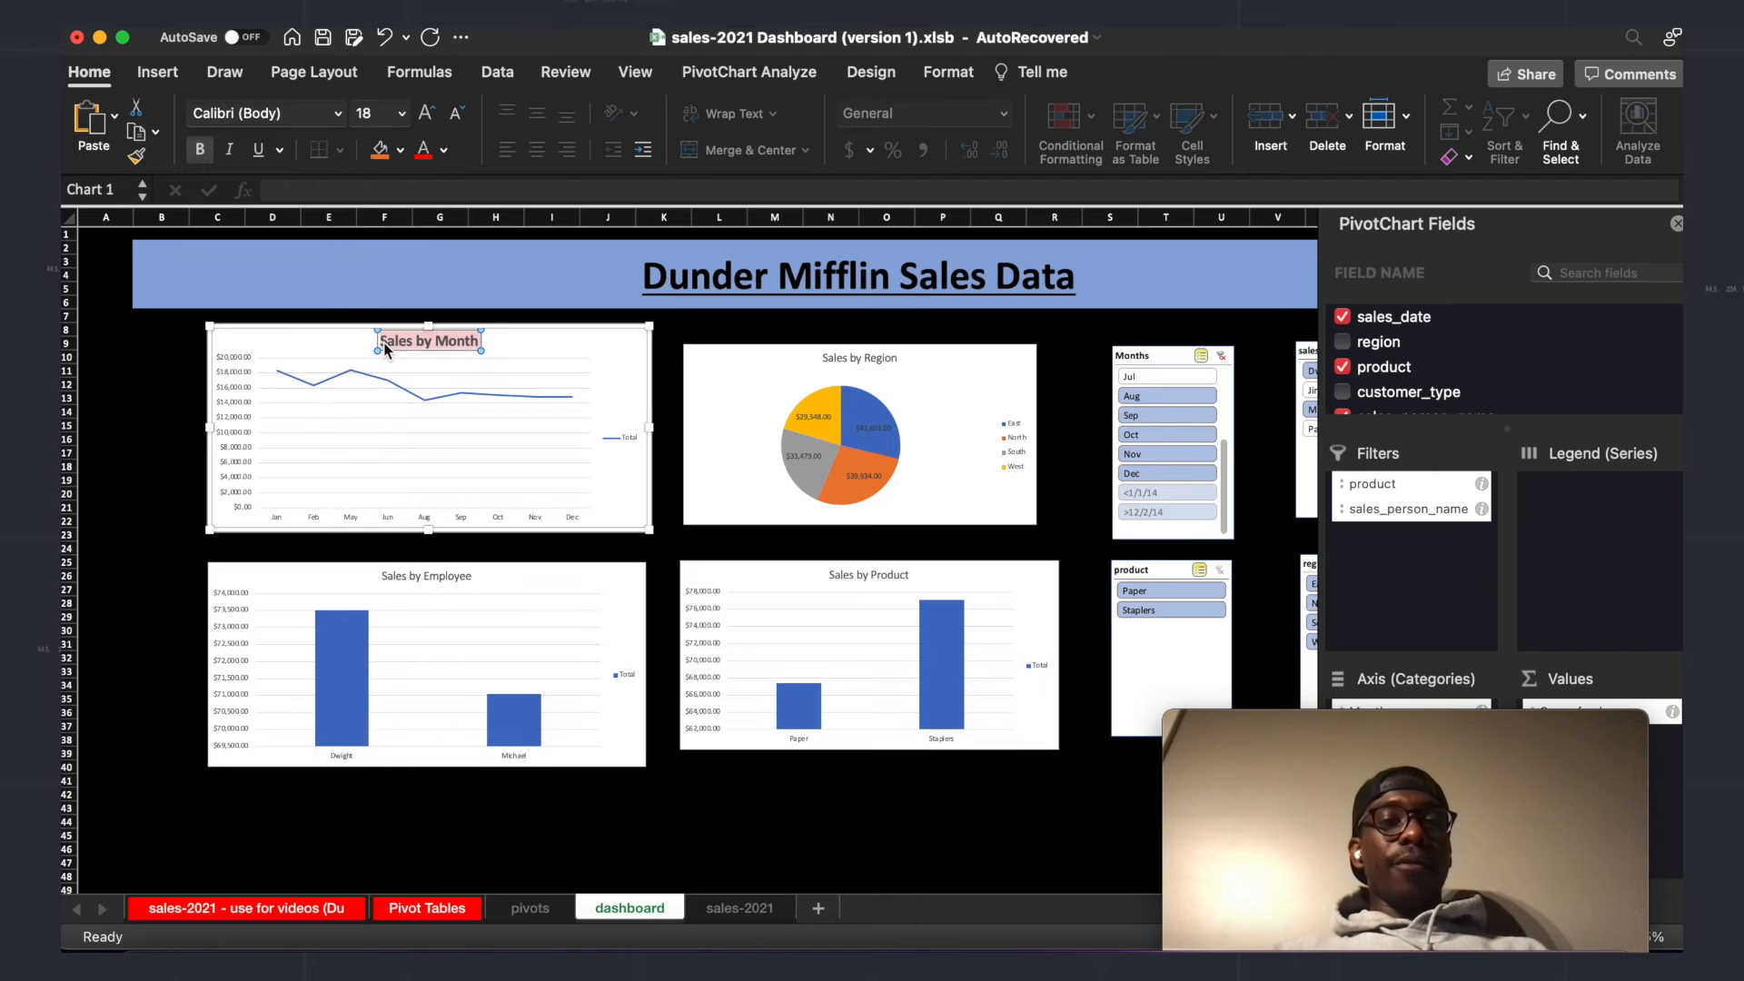
pyautogui.click(150, 508)
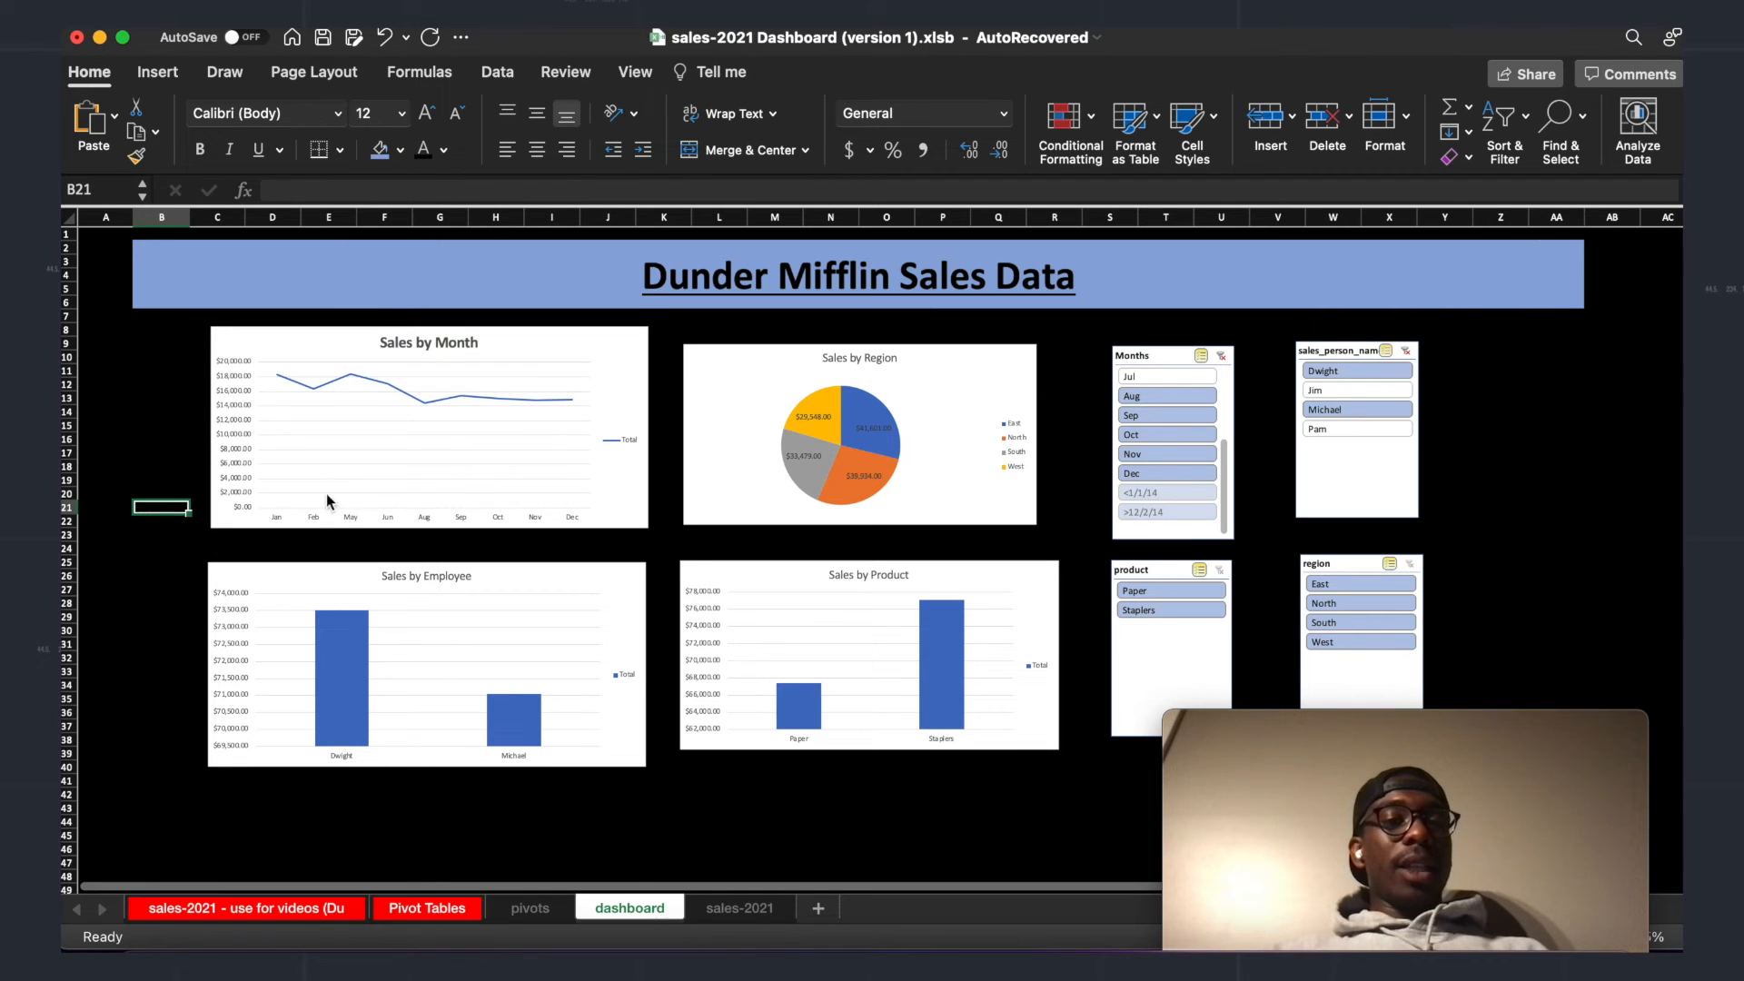
# Step: Make the Sales by Employee chart title bold and set its font size to 18
pyautogui.click(405, 347)
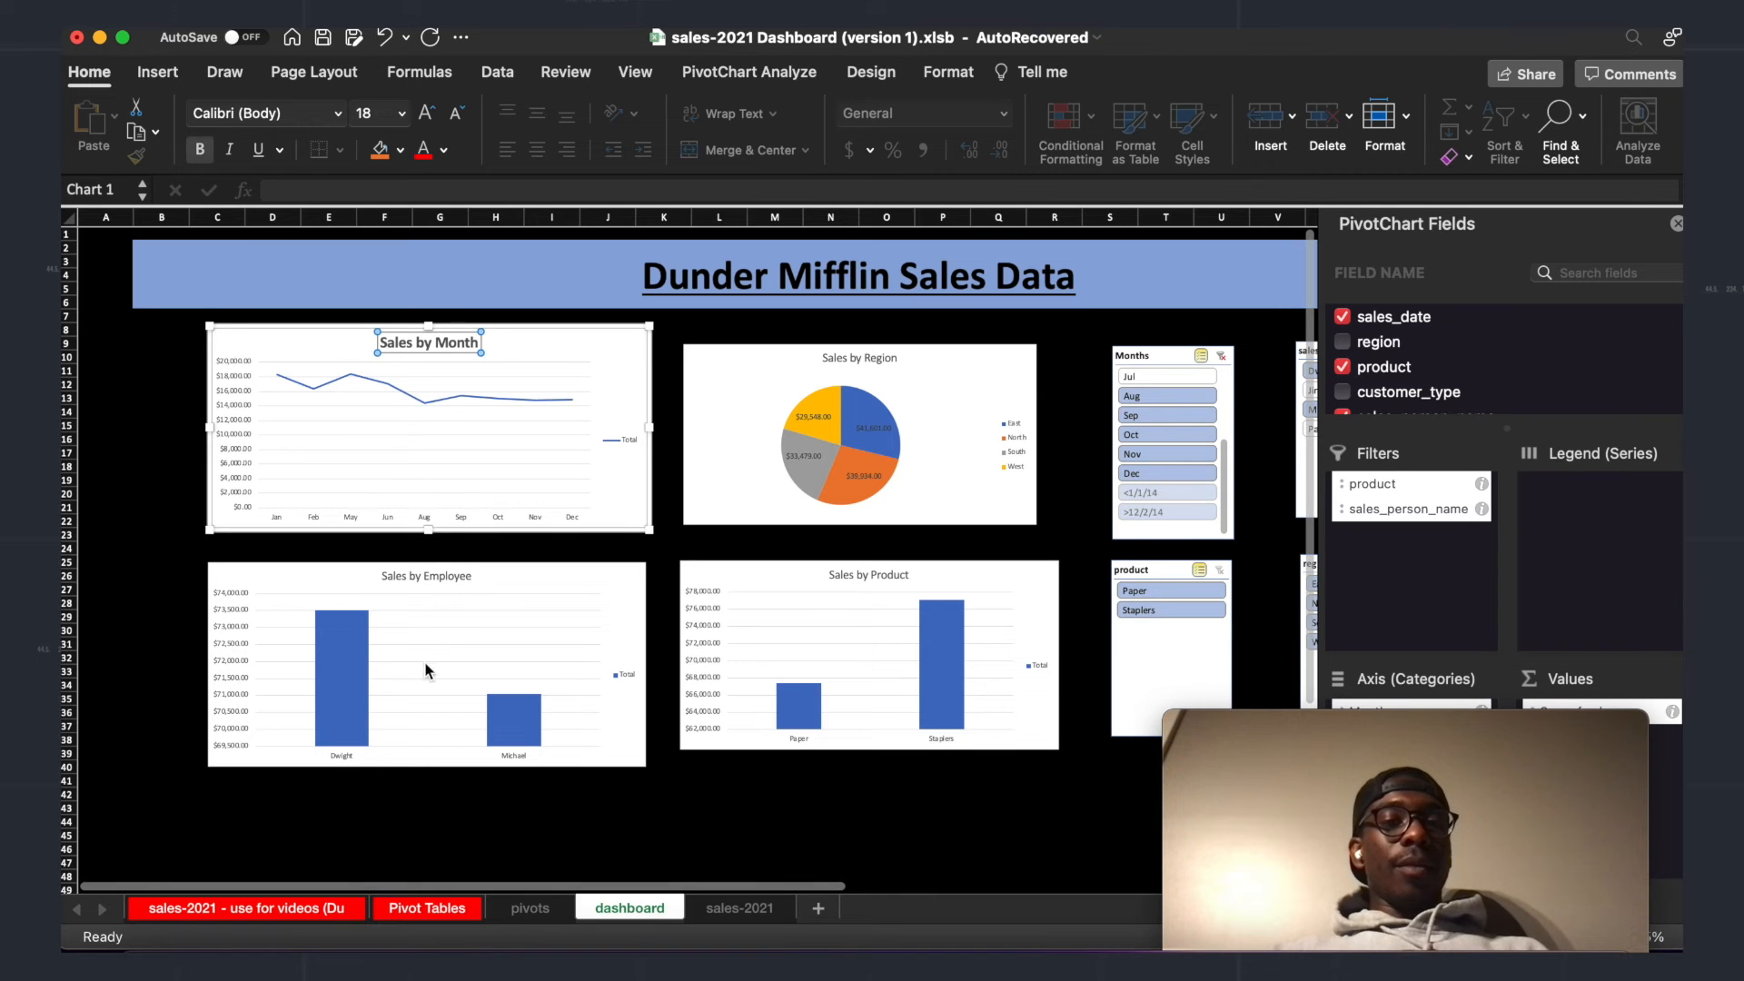
pyautogui.click(443, 577)
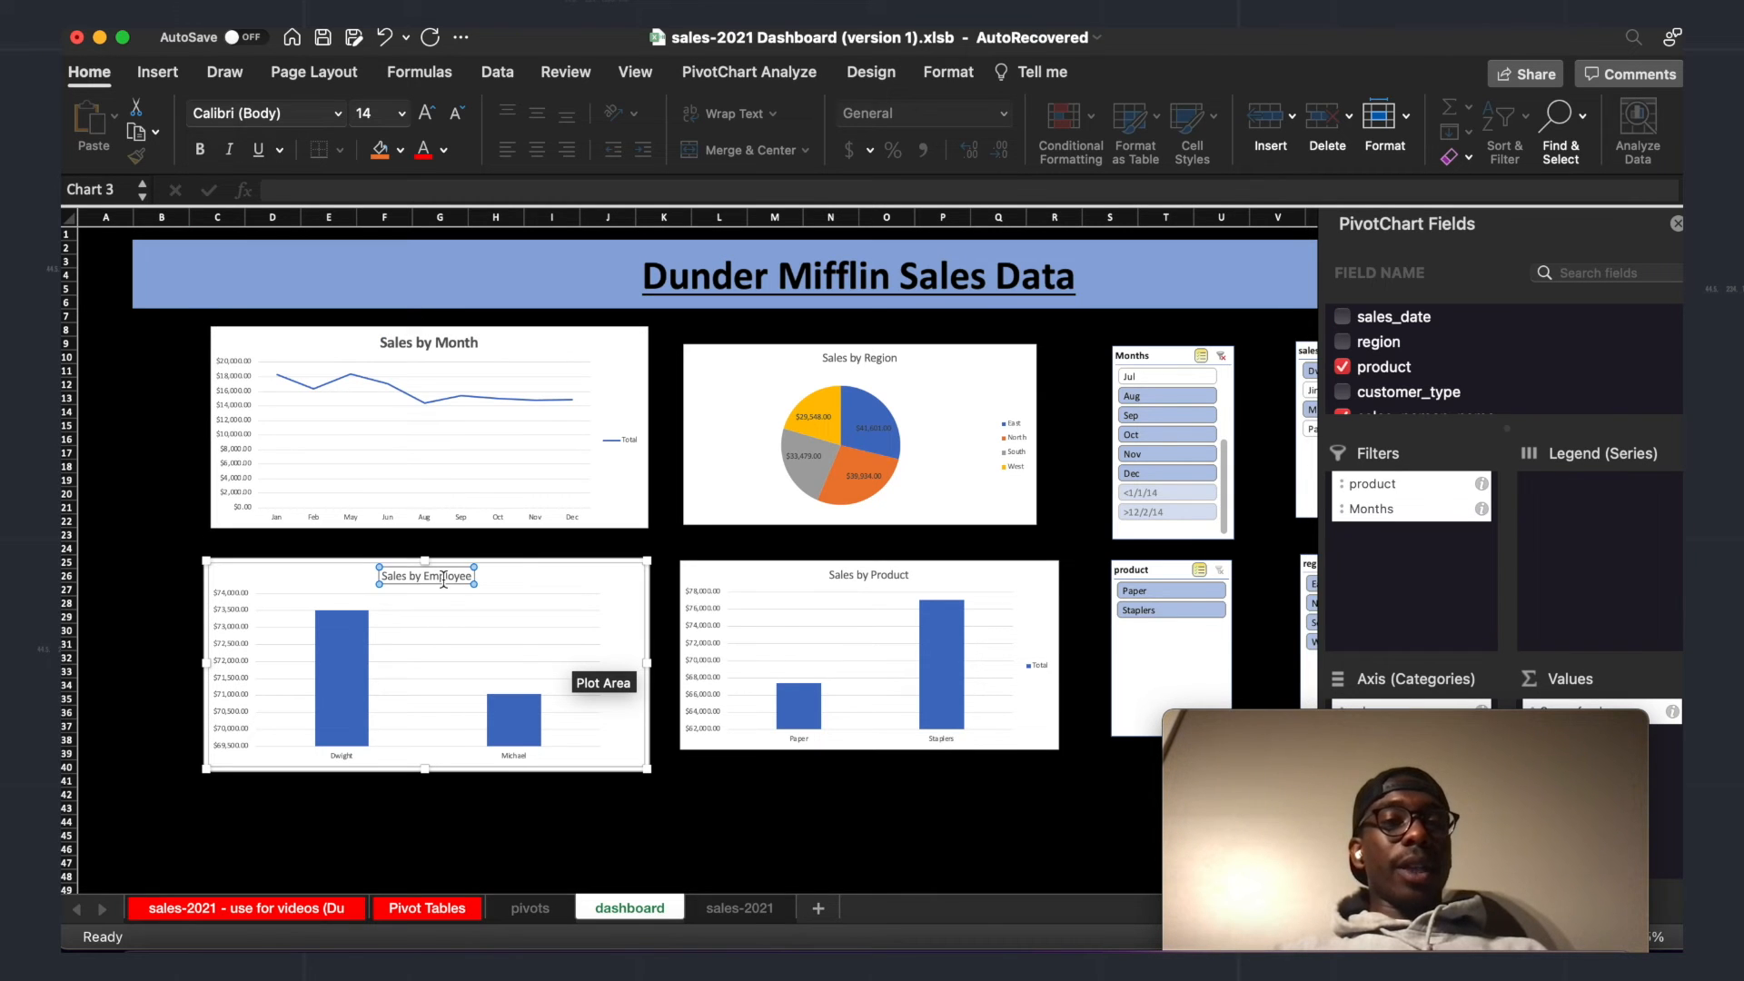
pyautogui.click(200, 150)
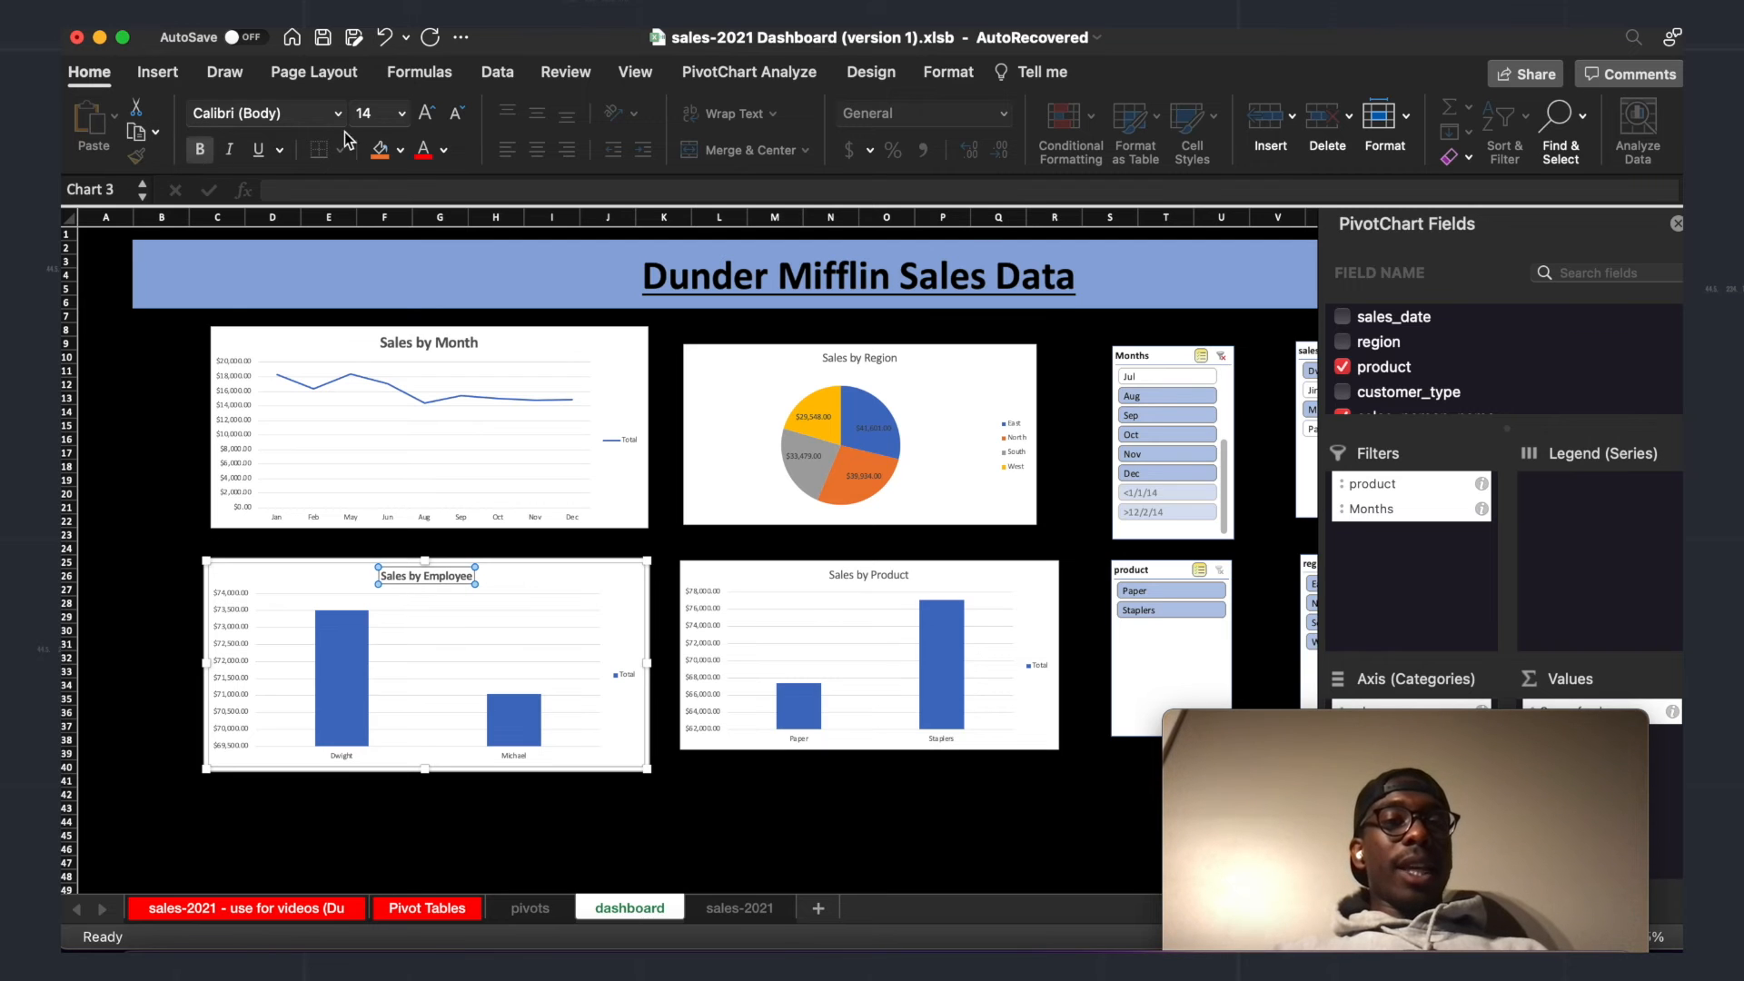
pyautogui.click(400, 112)
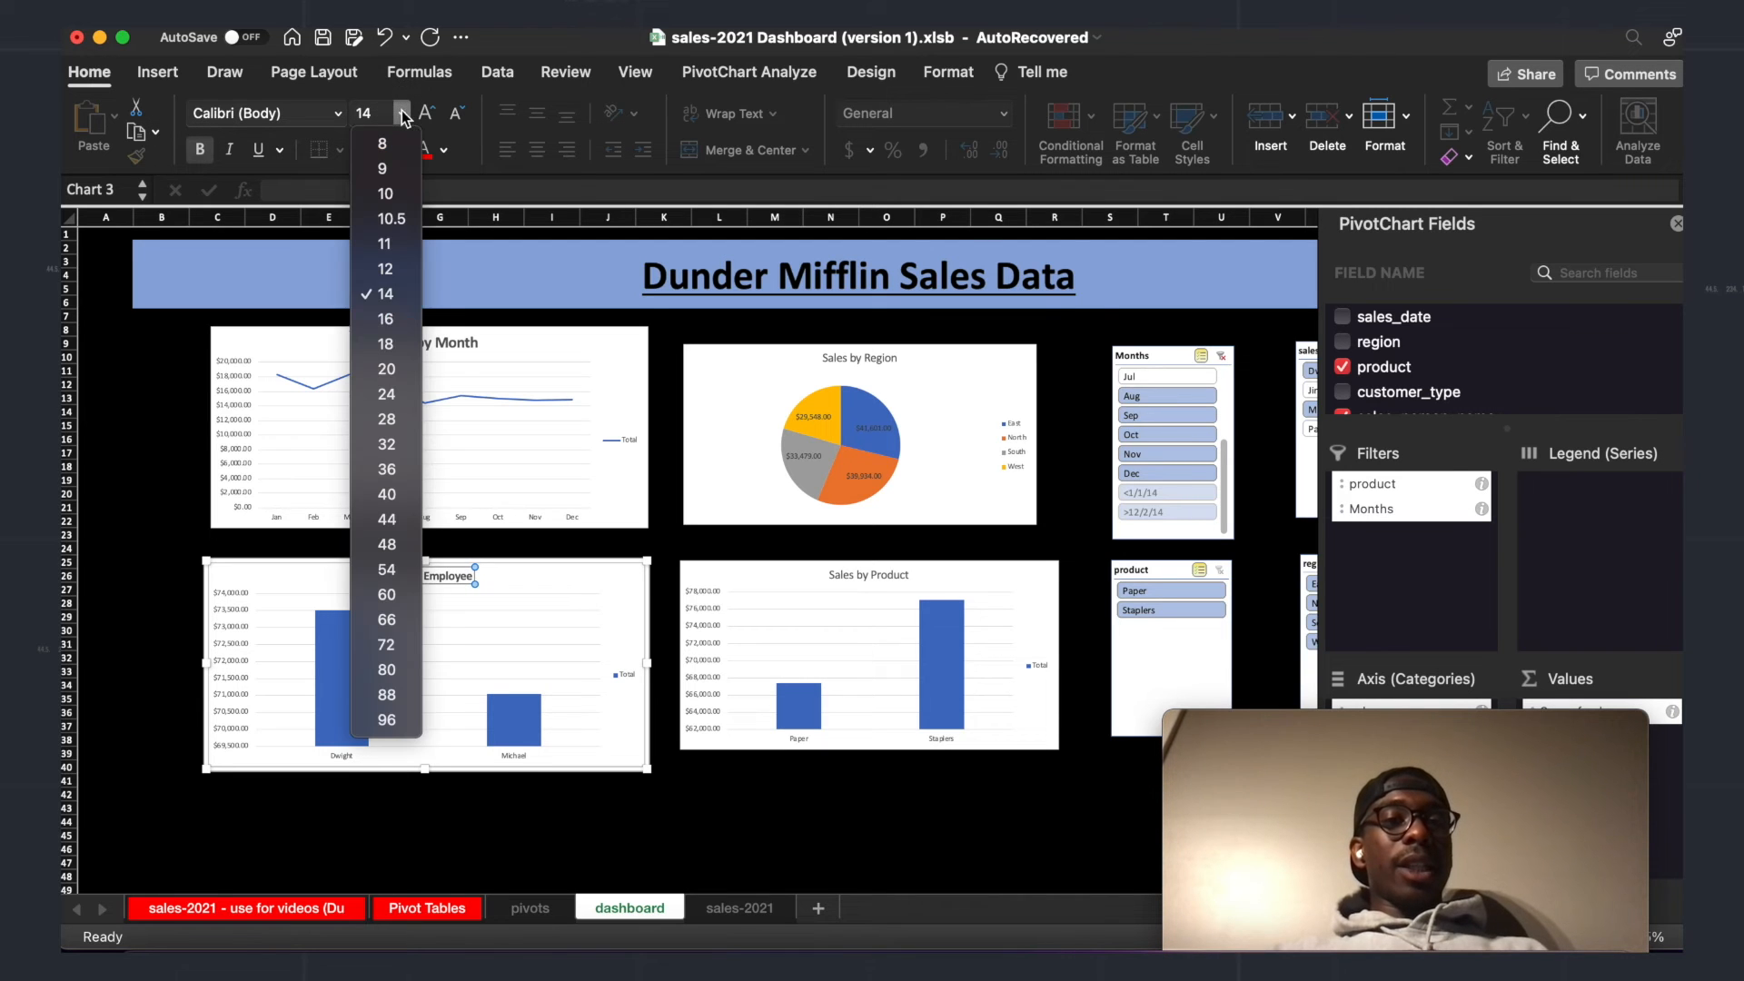
pyautogui.click(389, 343)
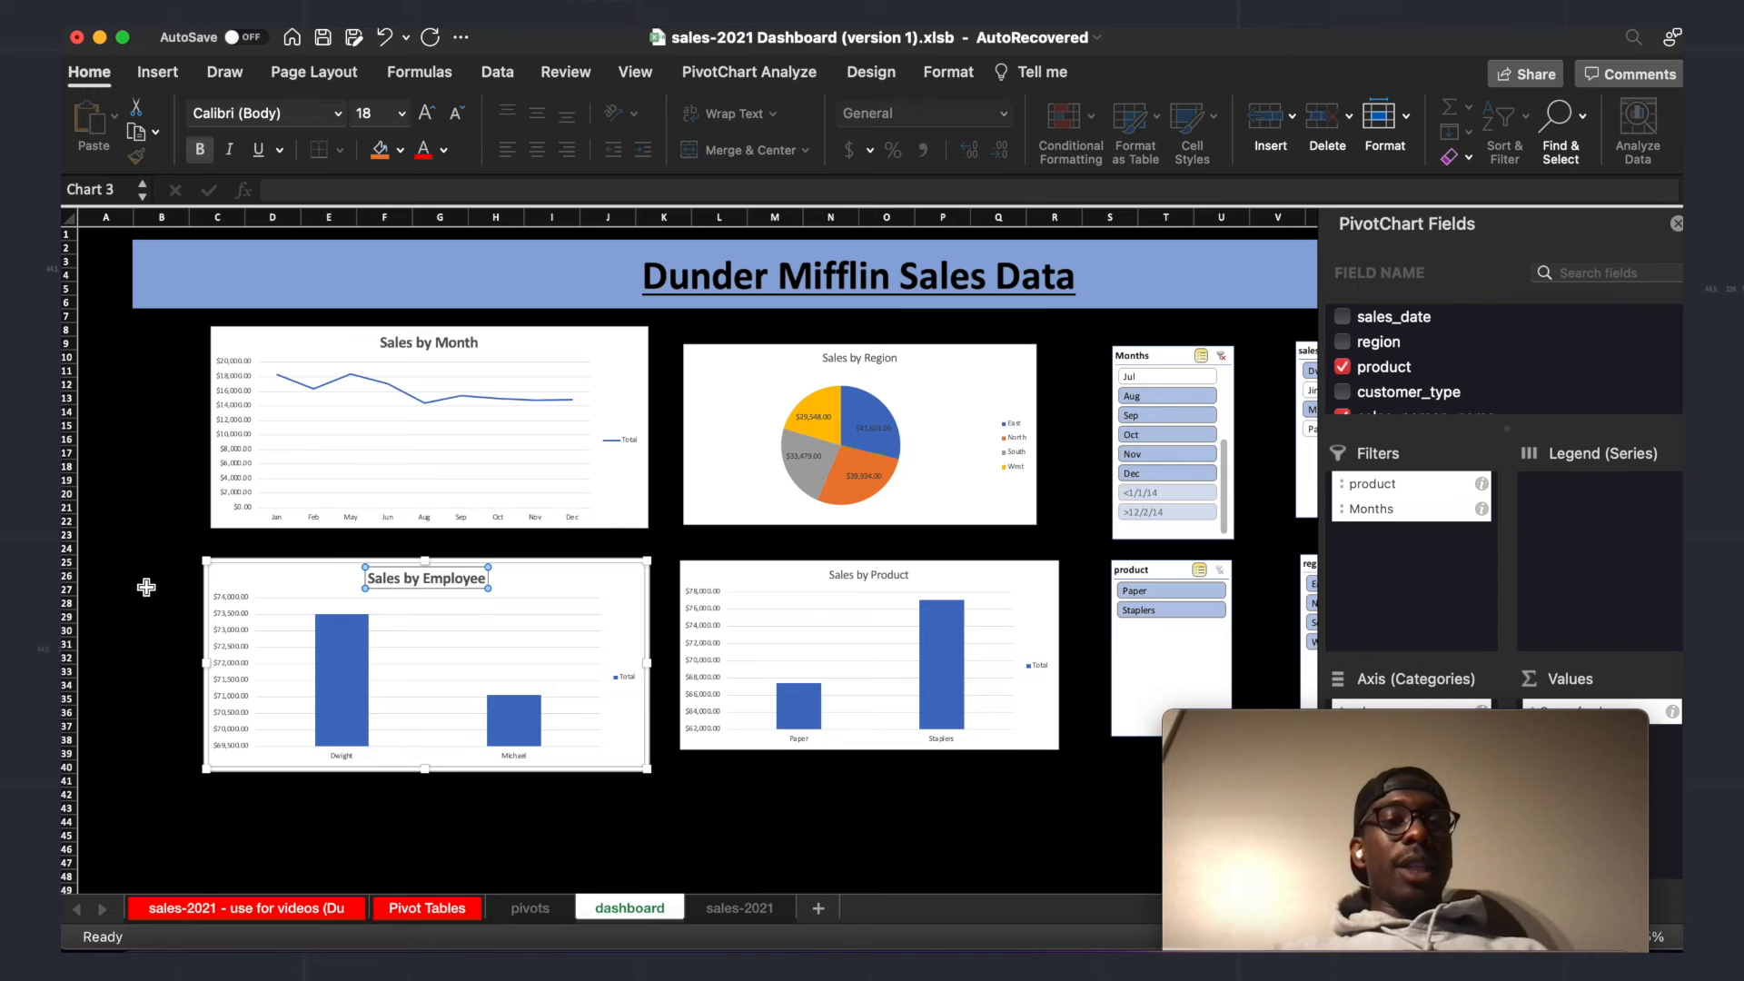
# Step: Raise the Sales by Region chart's upper edge level with Sales by Month, and extend the Sales by Product chart's lower edge to about row 40
pyautogui.click(876, 359)
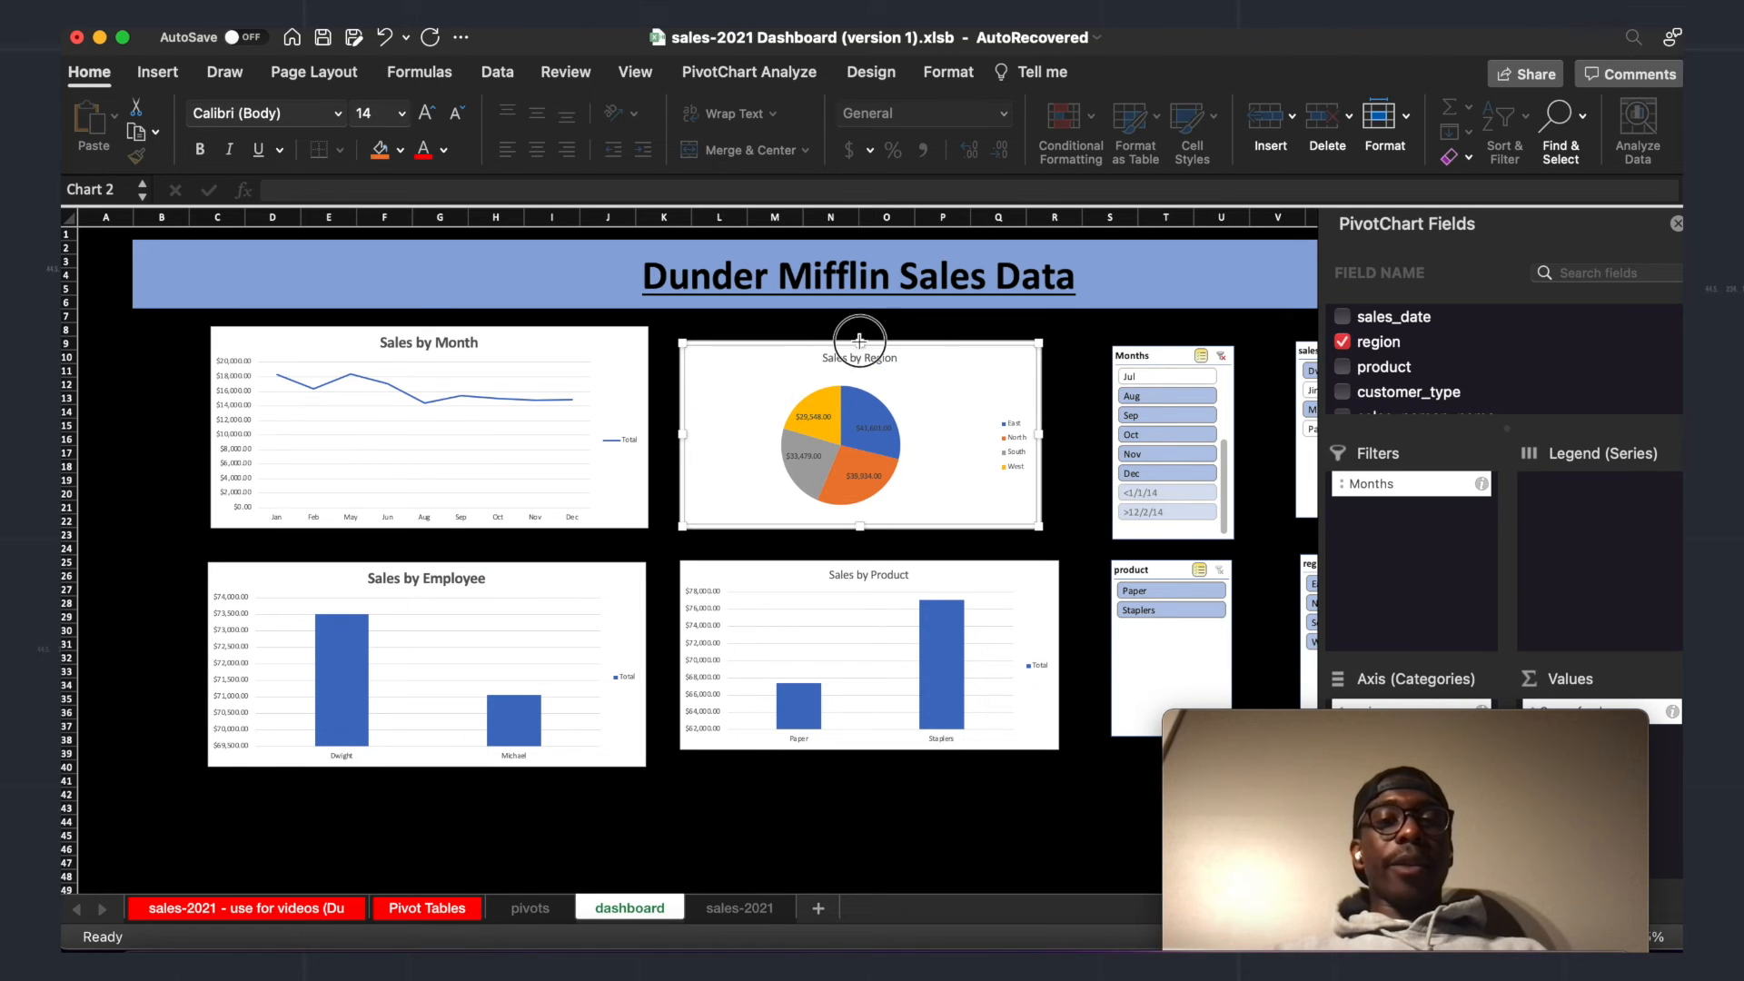
pyautogui.moveTo(860, 342); pyautogui.dragTo(862, 322)
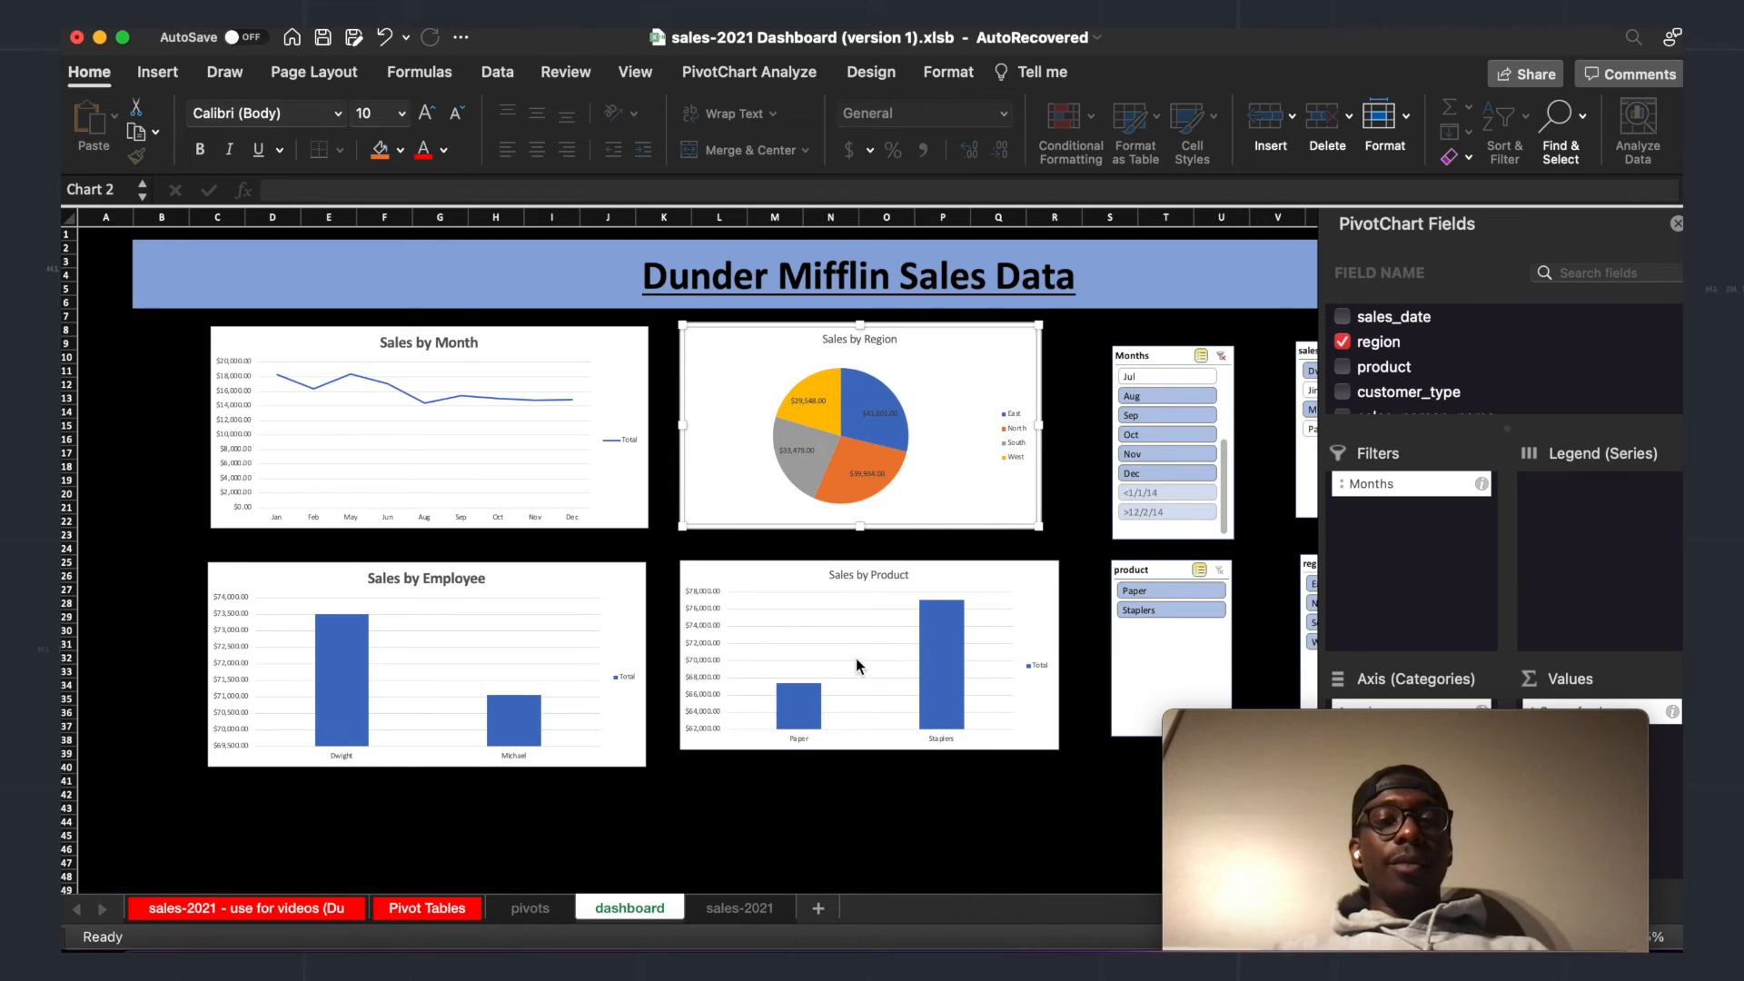
pyautogui.click(927, 577)
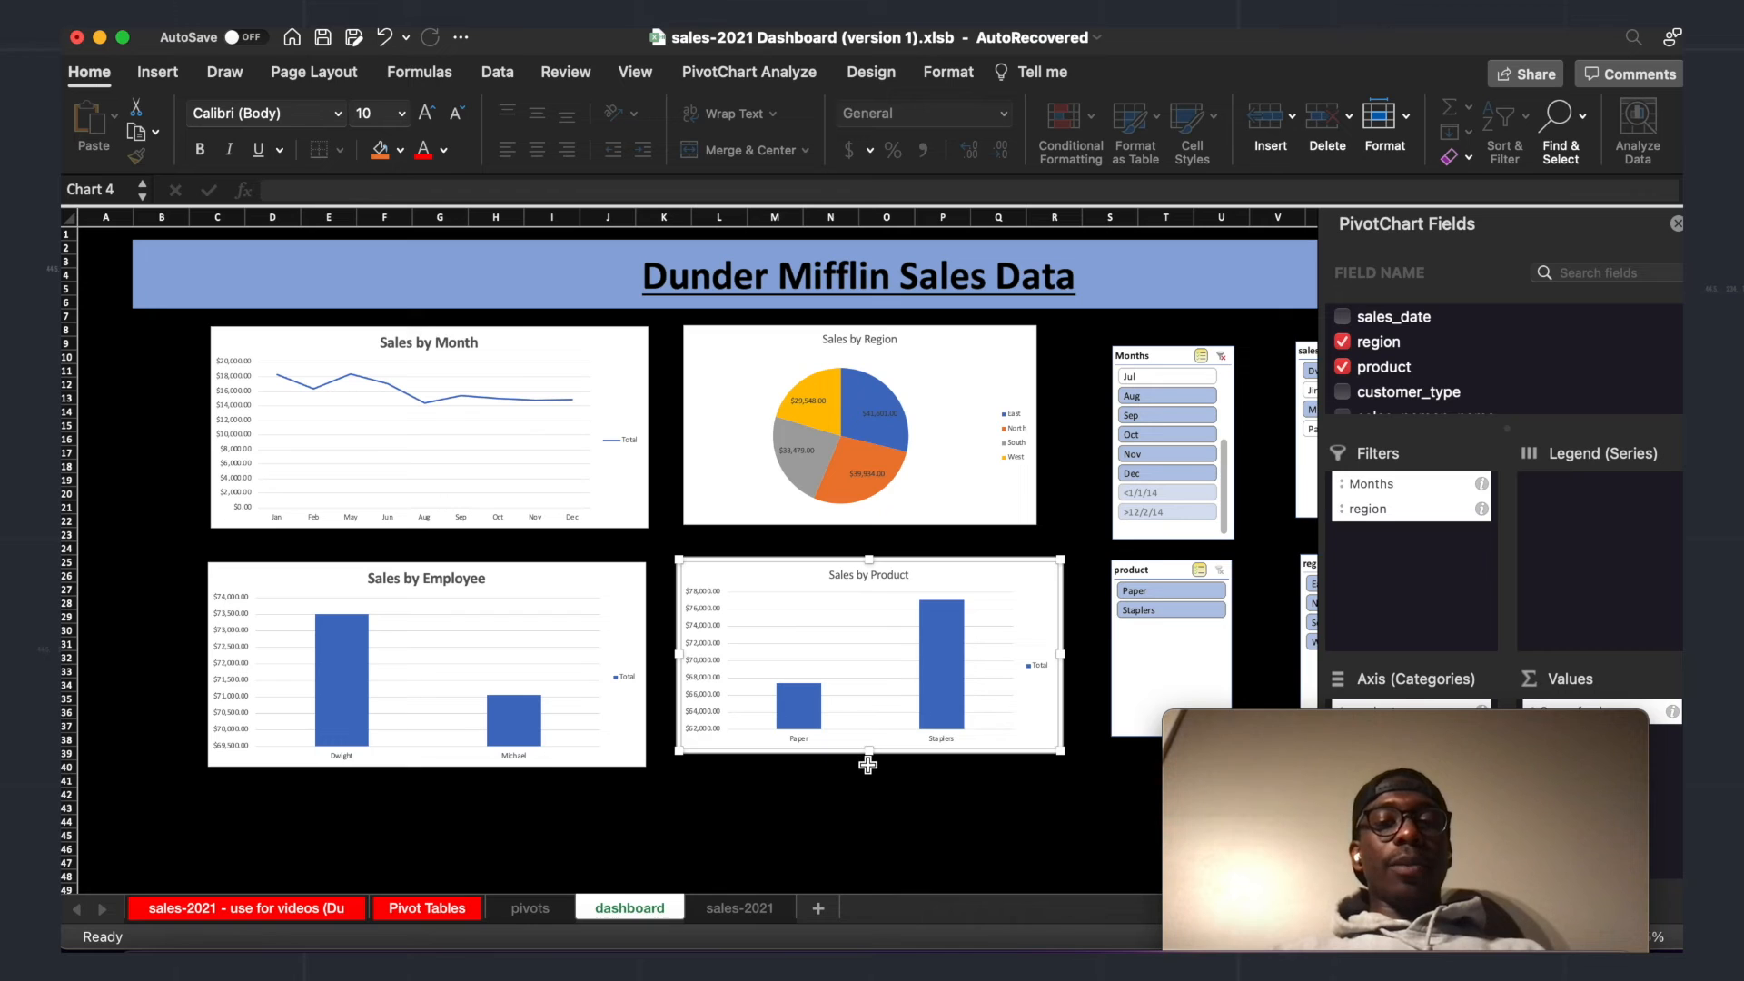
pyautogui.moveTo(870, 760); pyautogui.dragTo(870, 771)
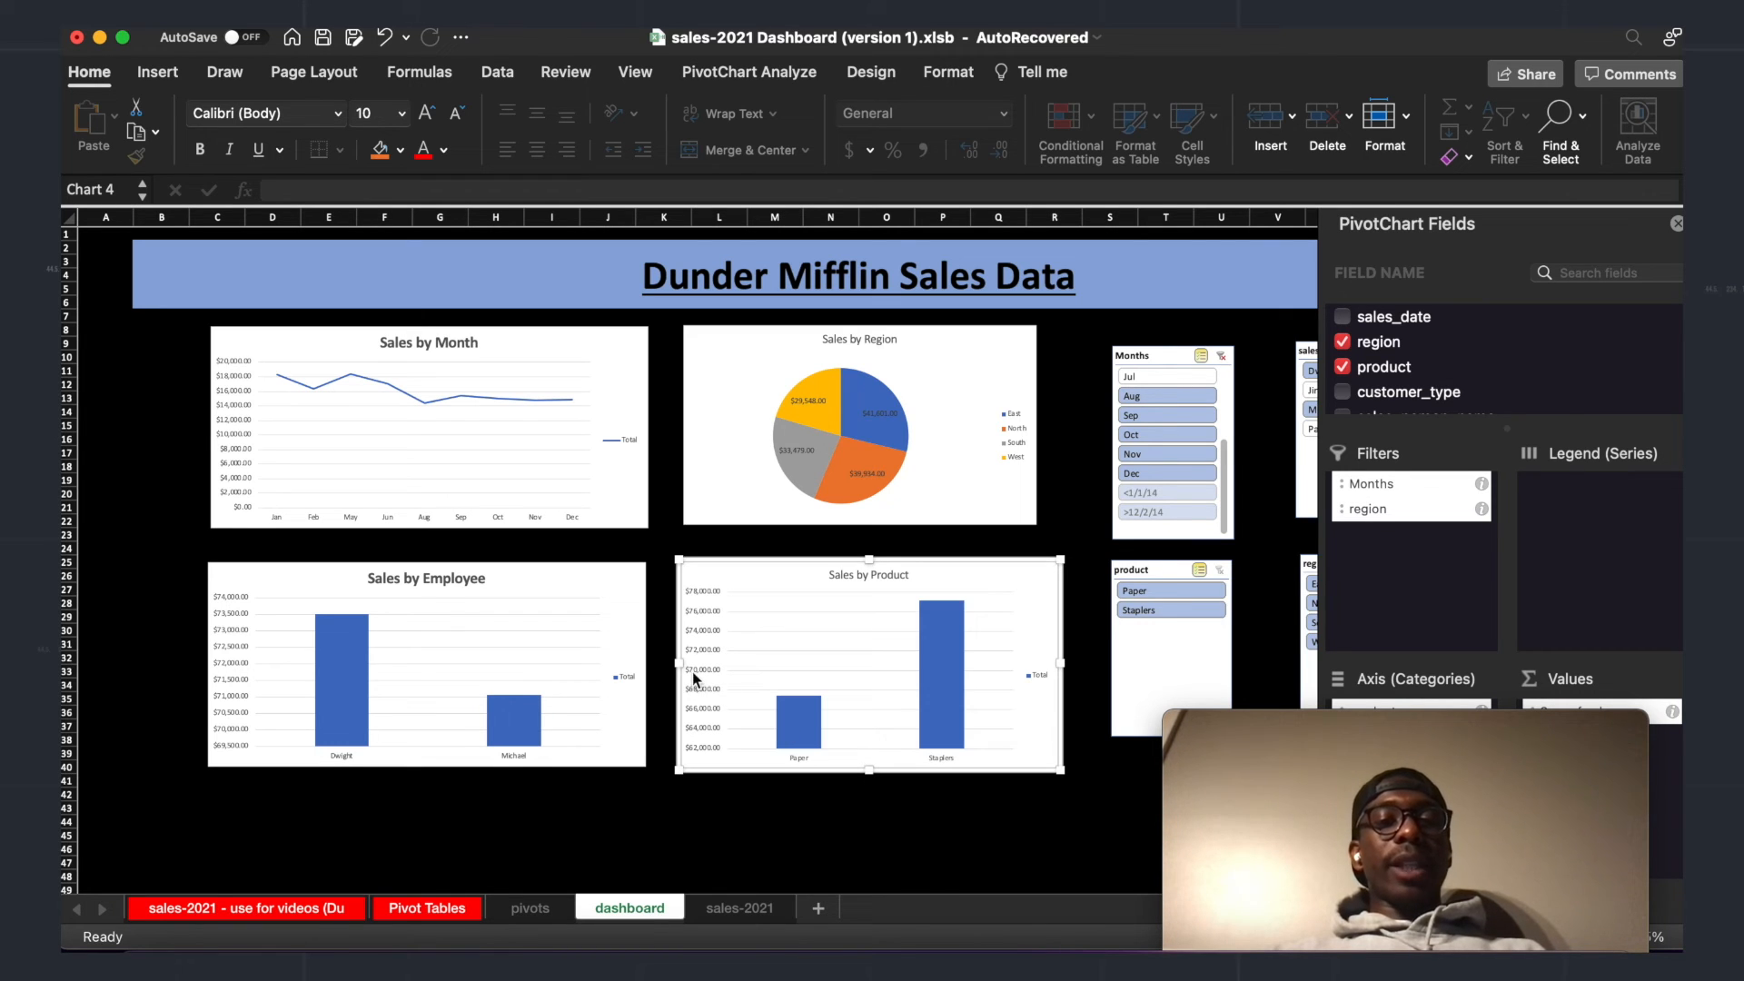
# Step: Extend the left edges of the Sales by Region and Sales by Product charts slightly so both line up within column K
pyautogui.click(710, 465)
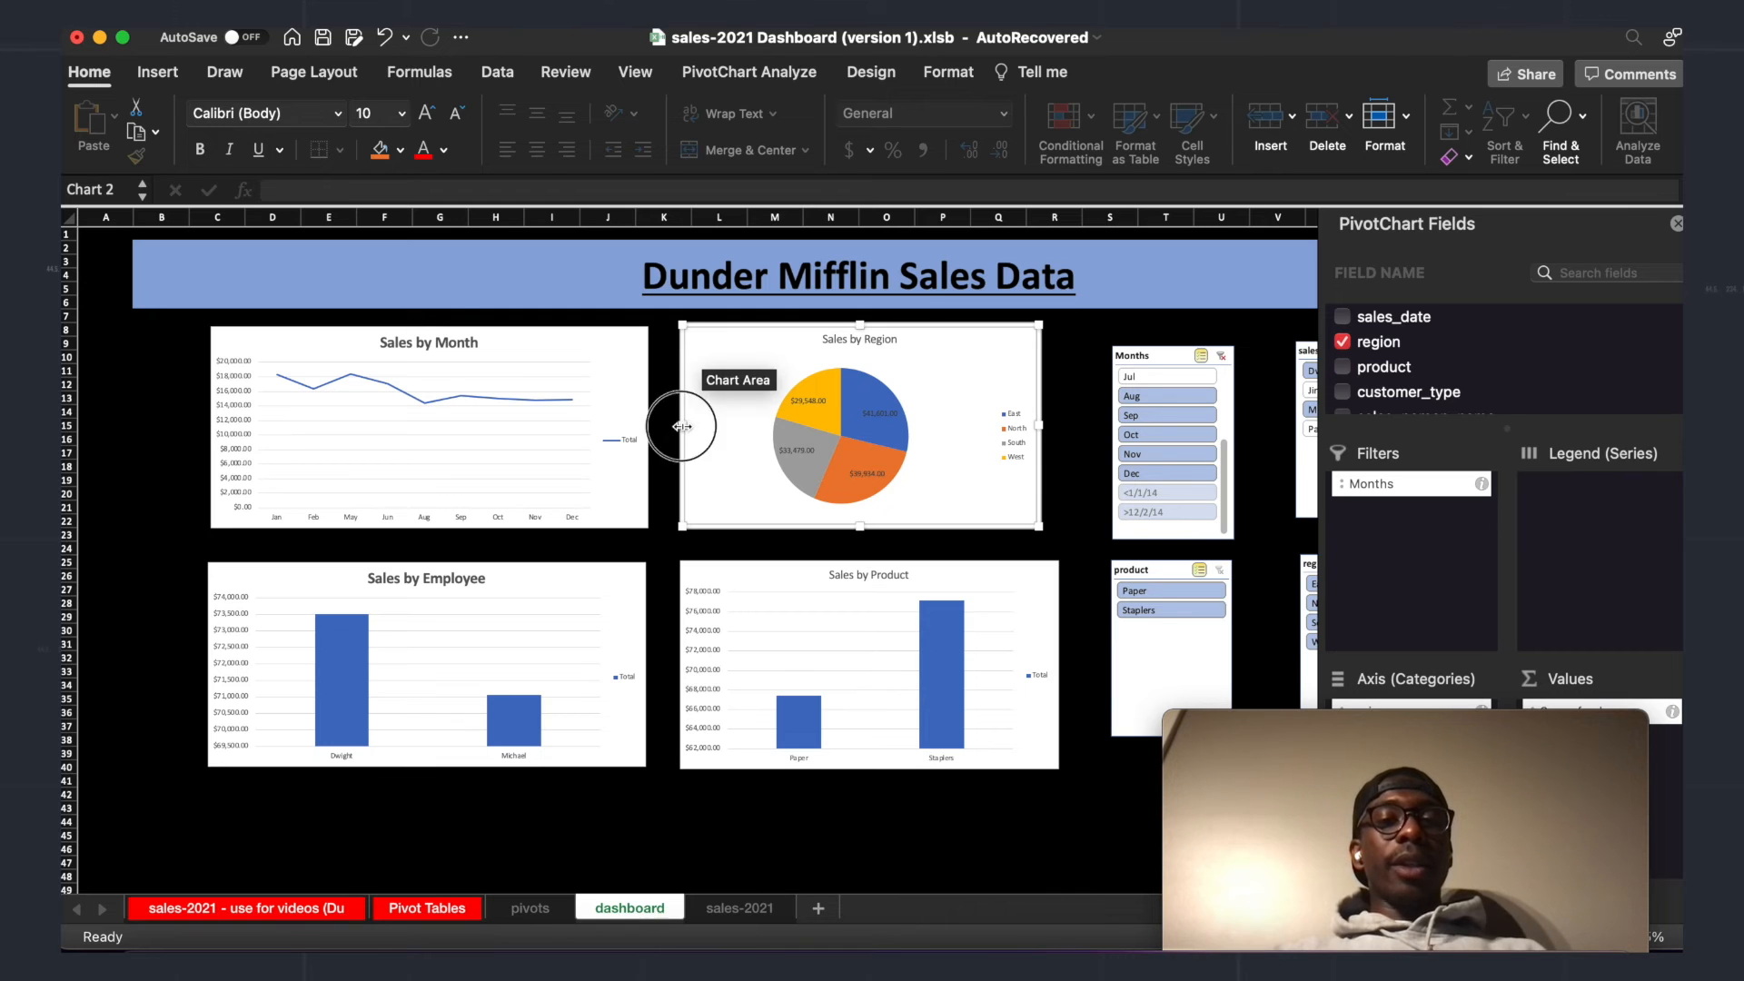
pyautogui.moveTo(681, 426); pyautogui.dragTo(672, 429)
pyautogui.click(689, 651)
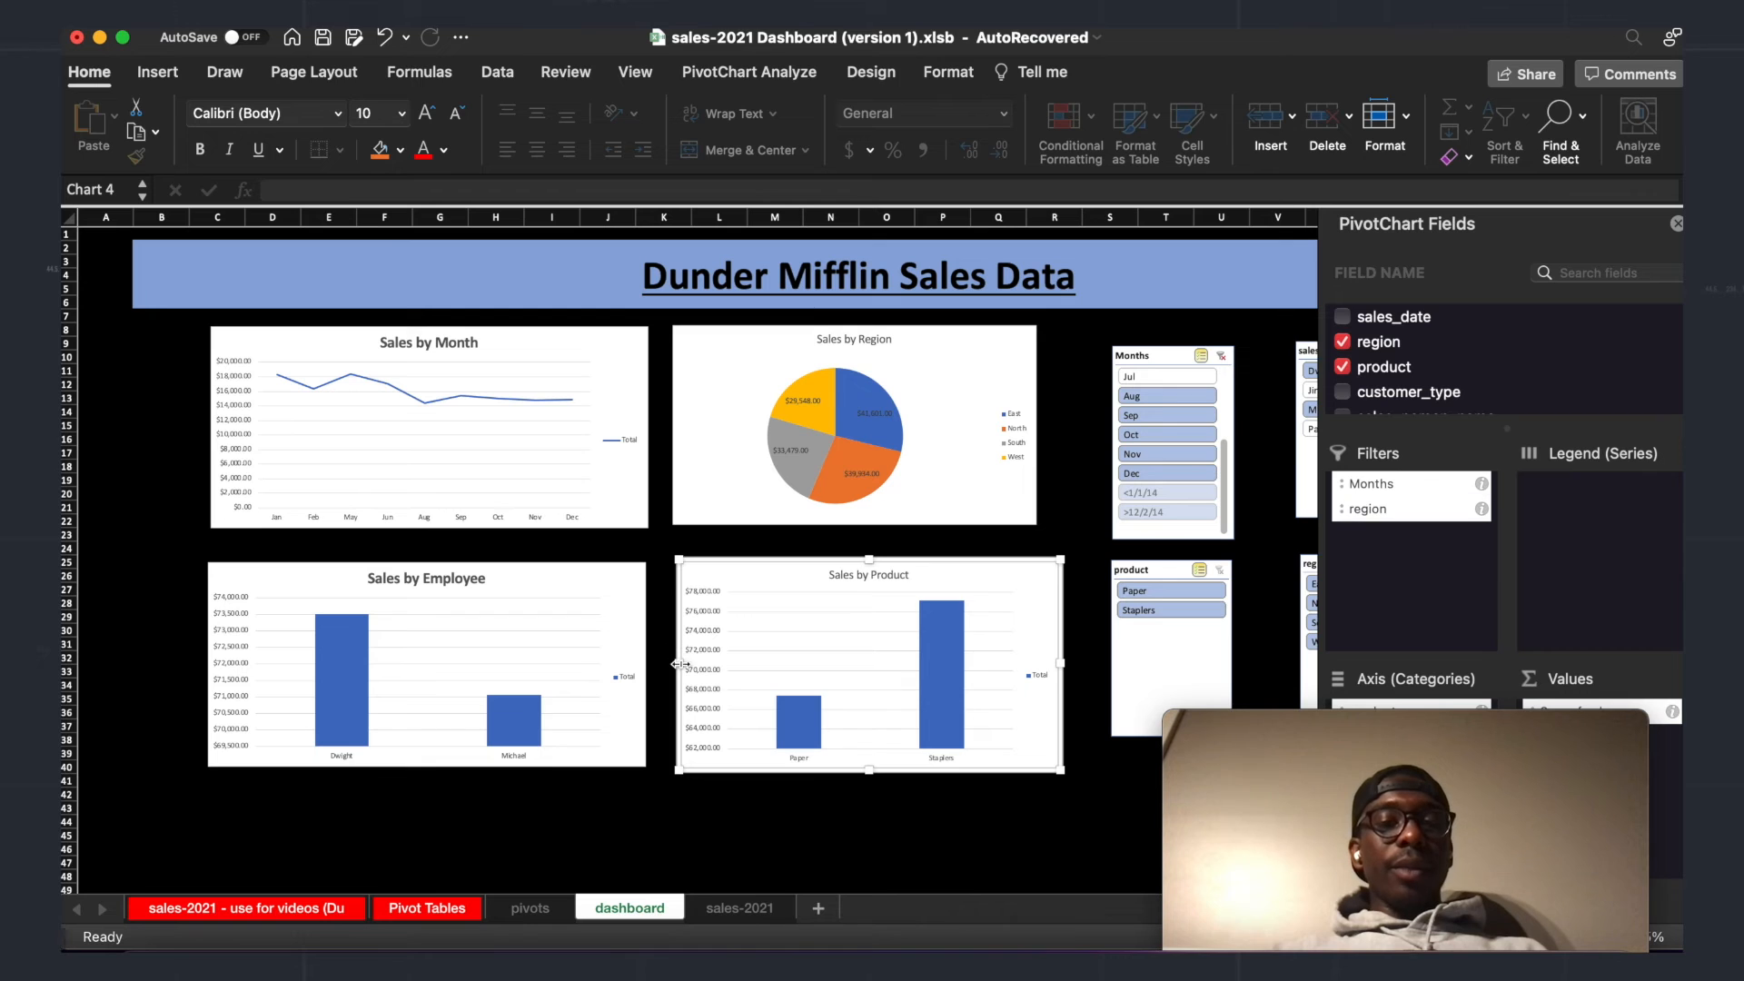
pyautogui.moveTo(673, 665); pyautogui.dragTo(672, 666)
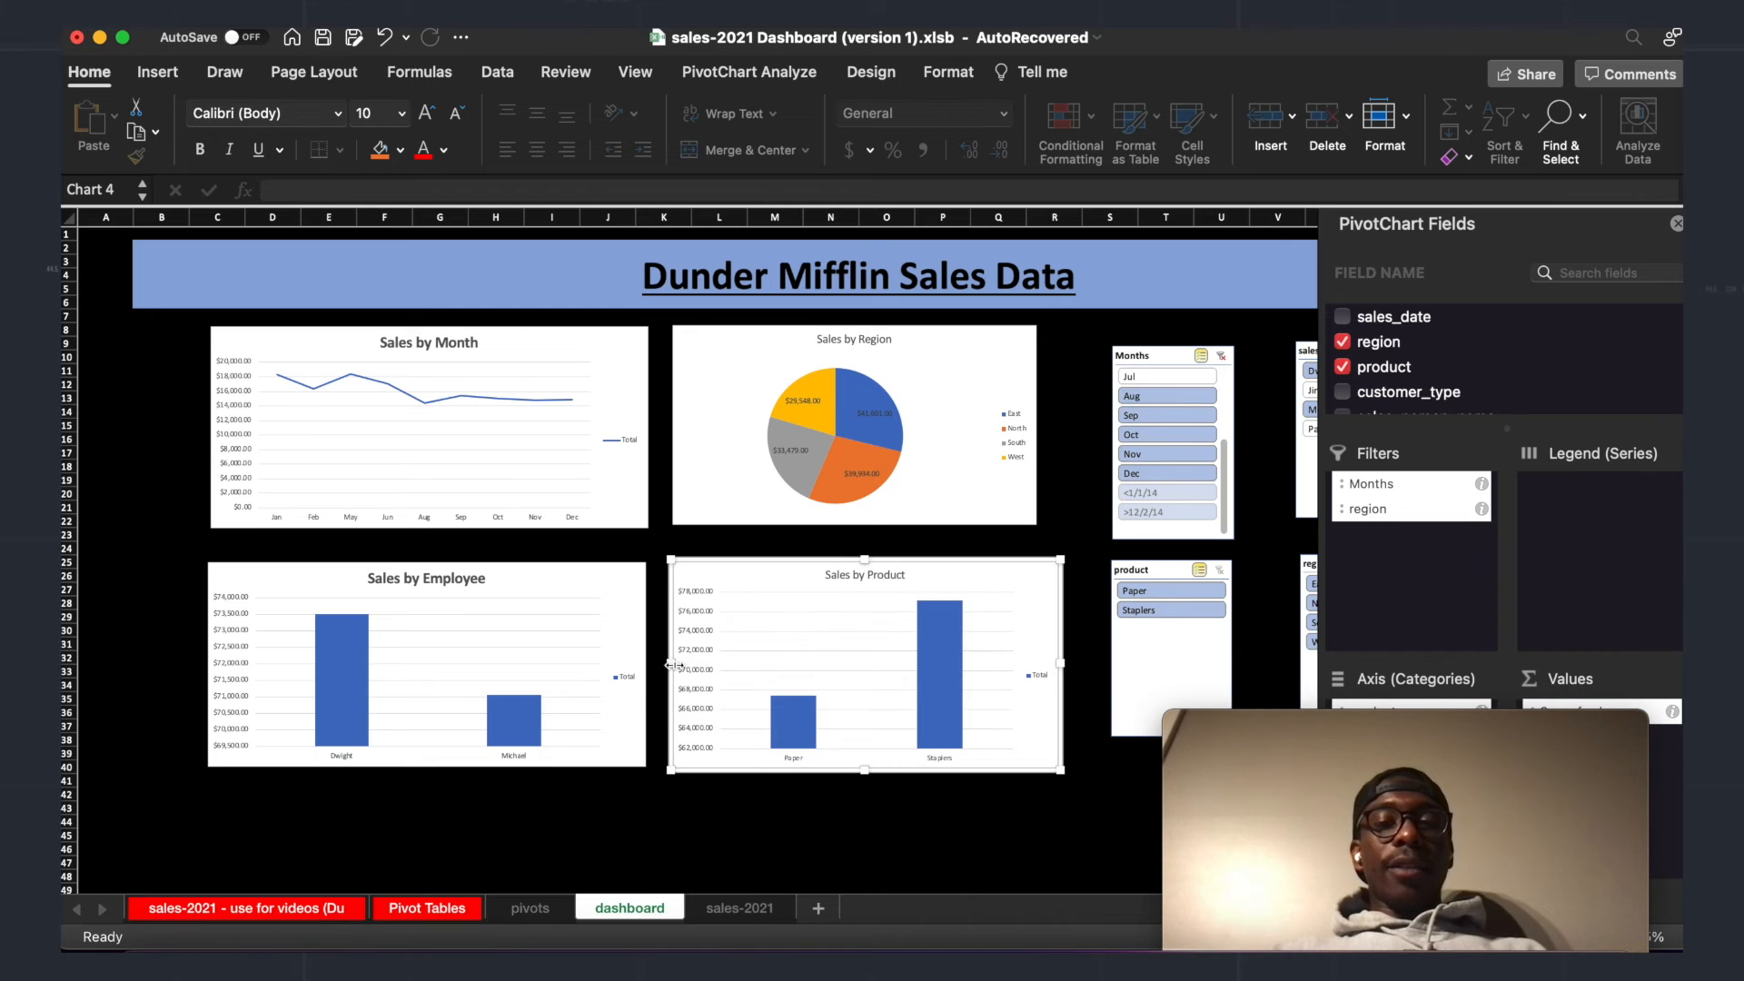
# Step: Make the Sales by Region chart title bold and set its font size to 18
pyautogui.click(863, 336)
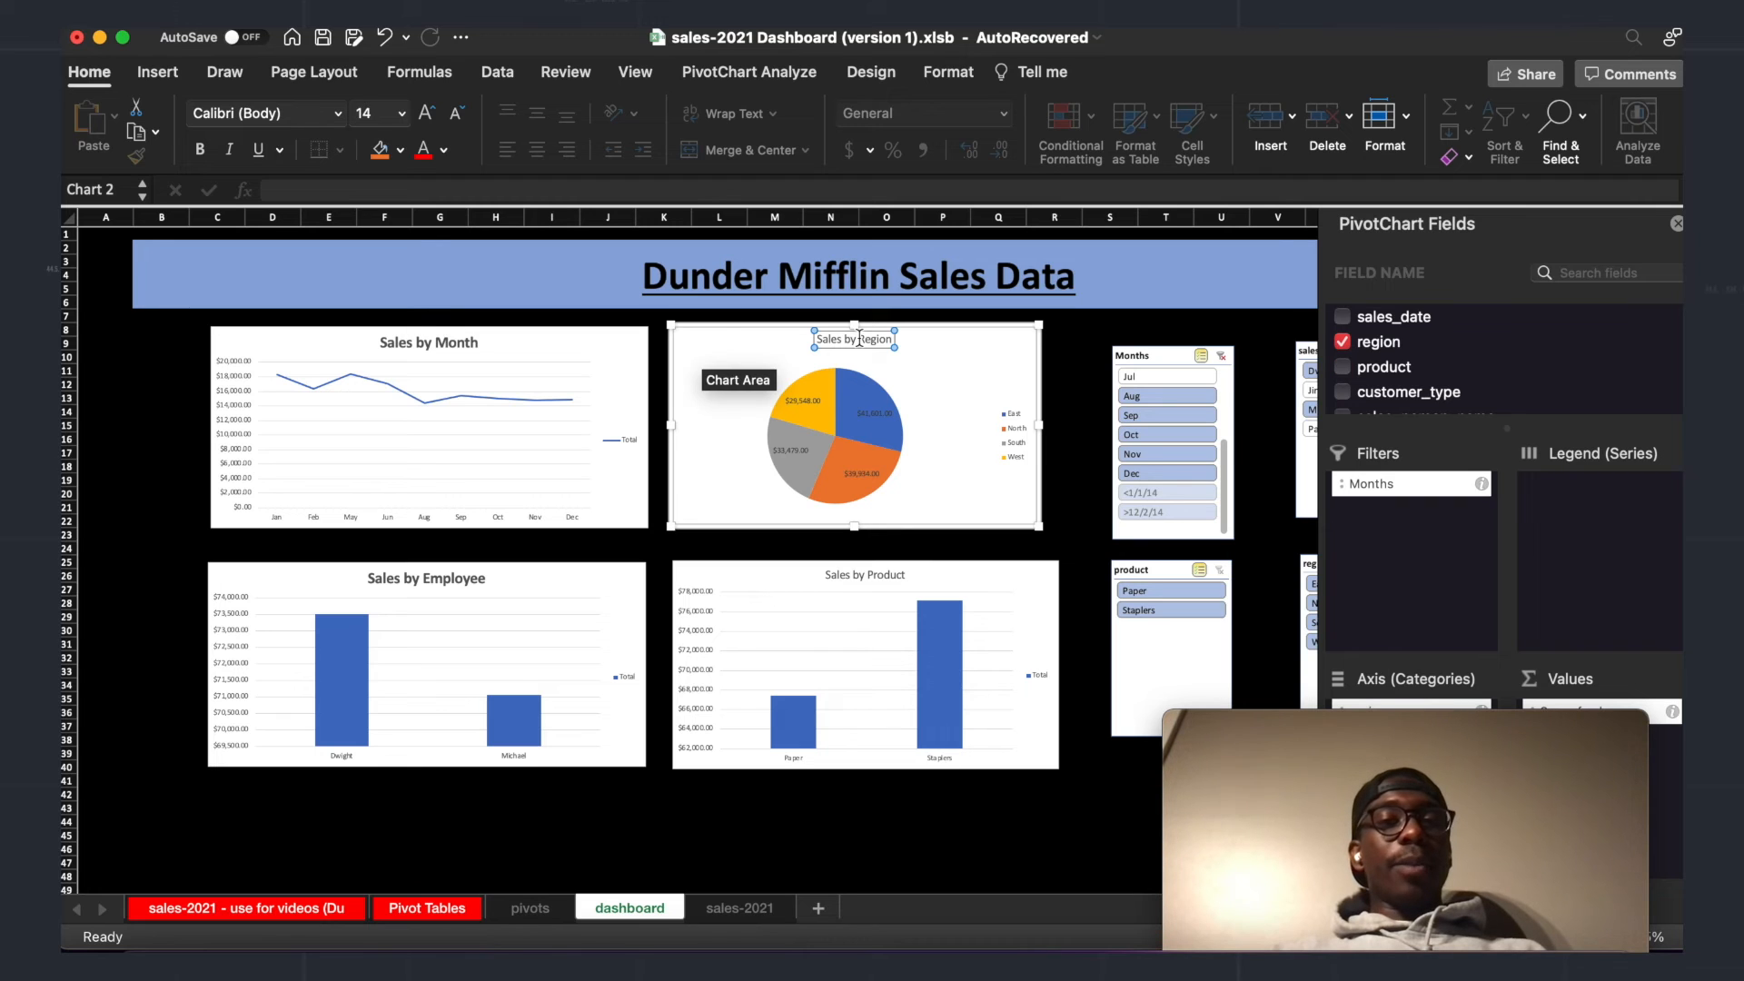
pyautogui.click(199, 148)
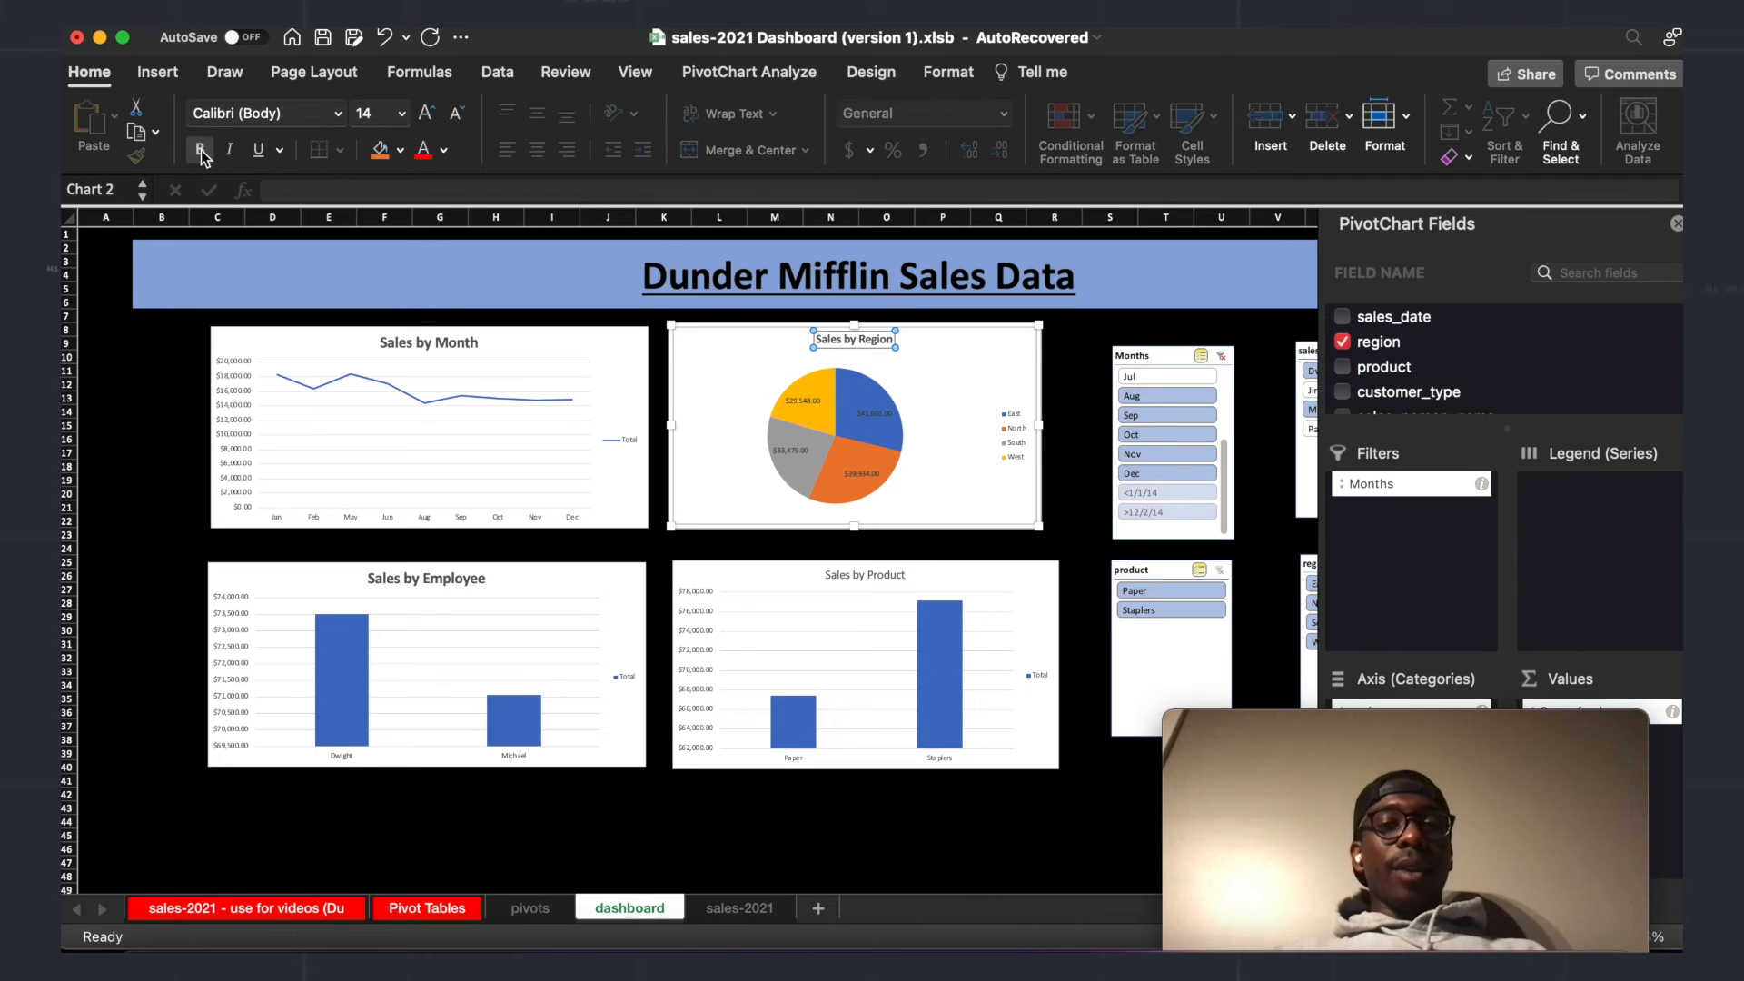
pyautogui.click(403, 120)
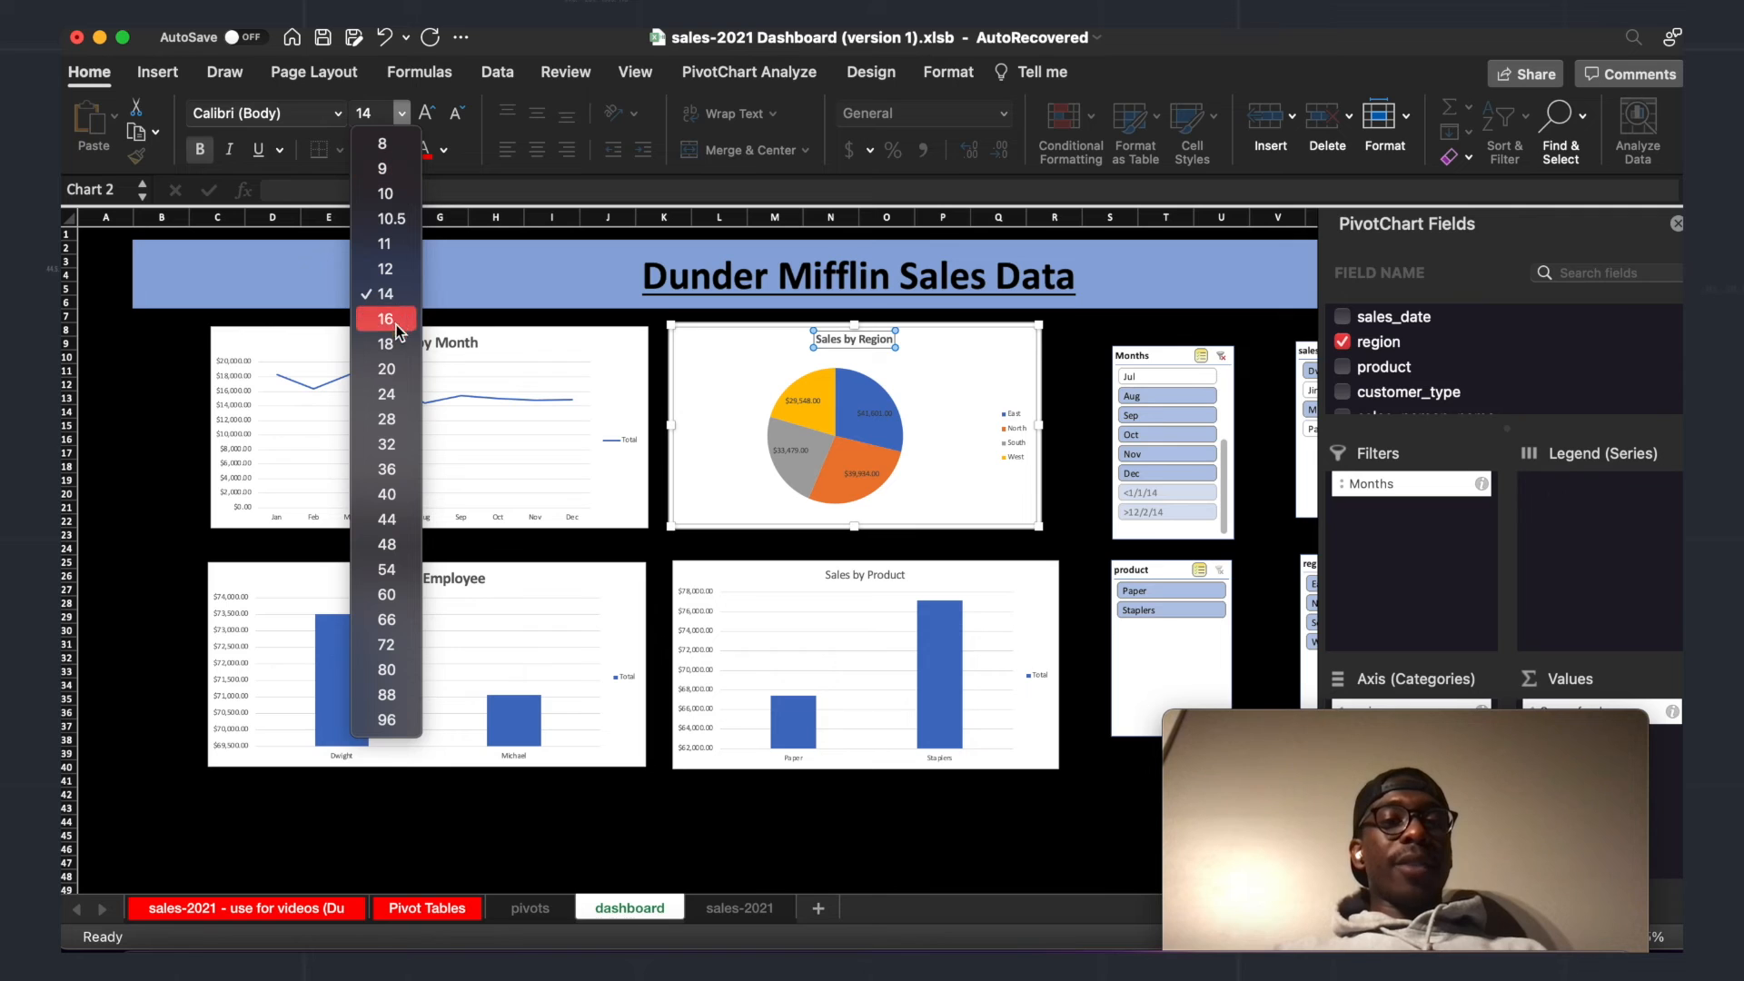
pyautogui.click(391, 352)
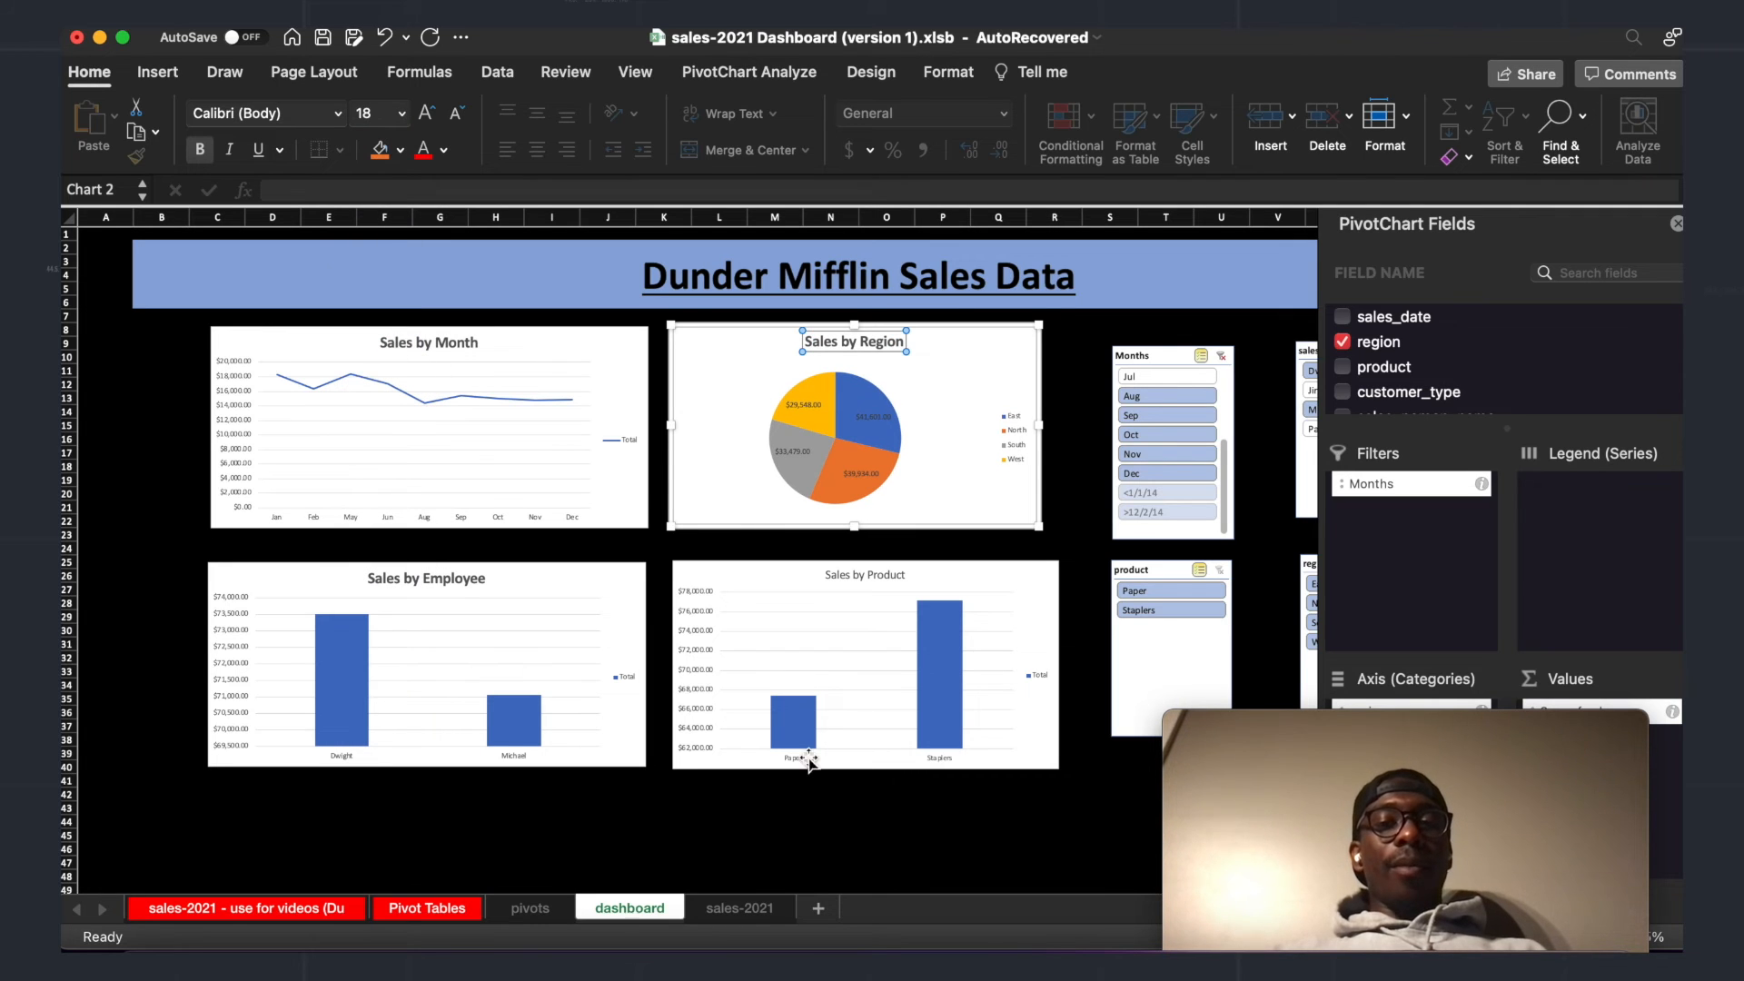
# Step: Set the Sales by Product chart title's font size to 18 and make it bold
pyautogui.click(890, 577)
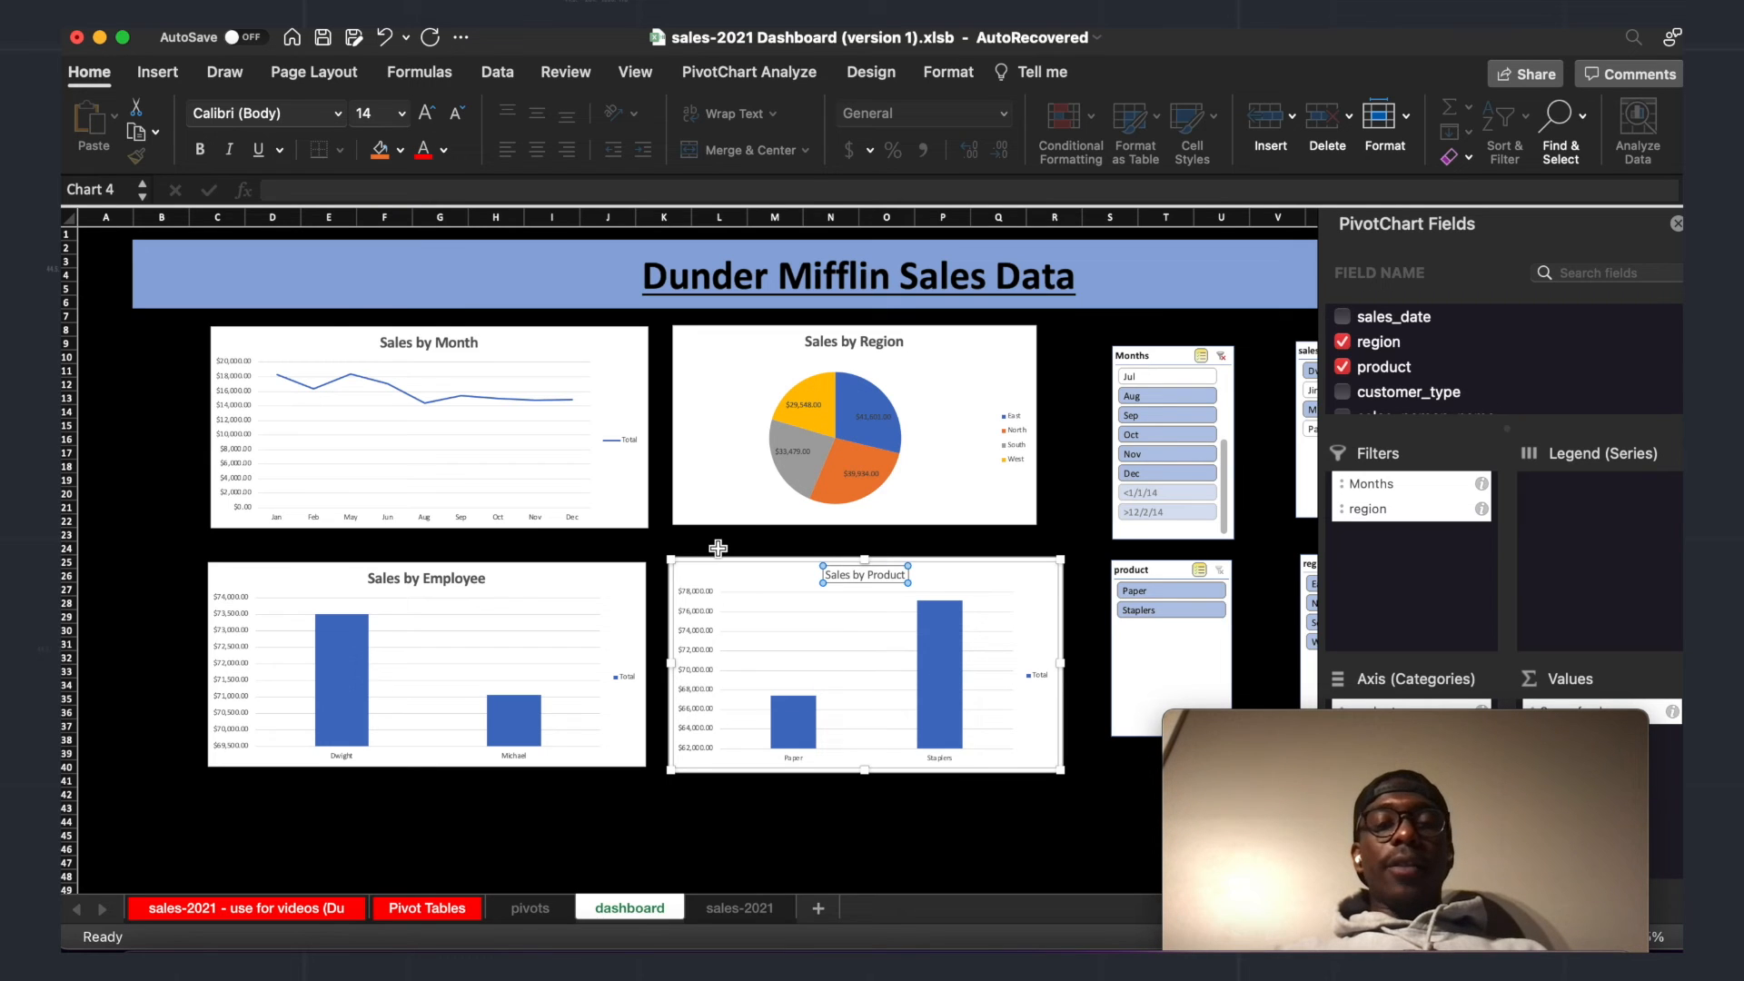
pyautogui.moveTo(817, 412)
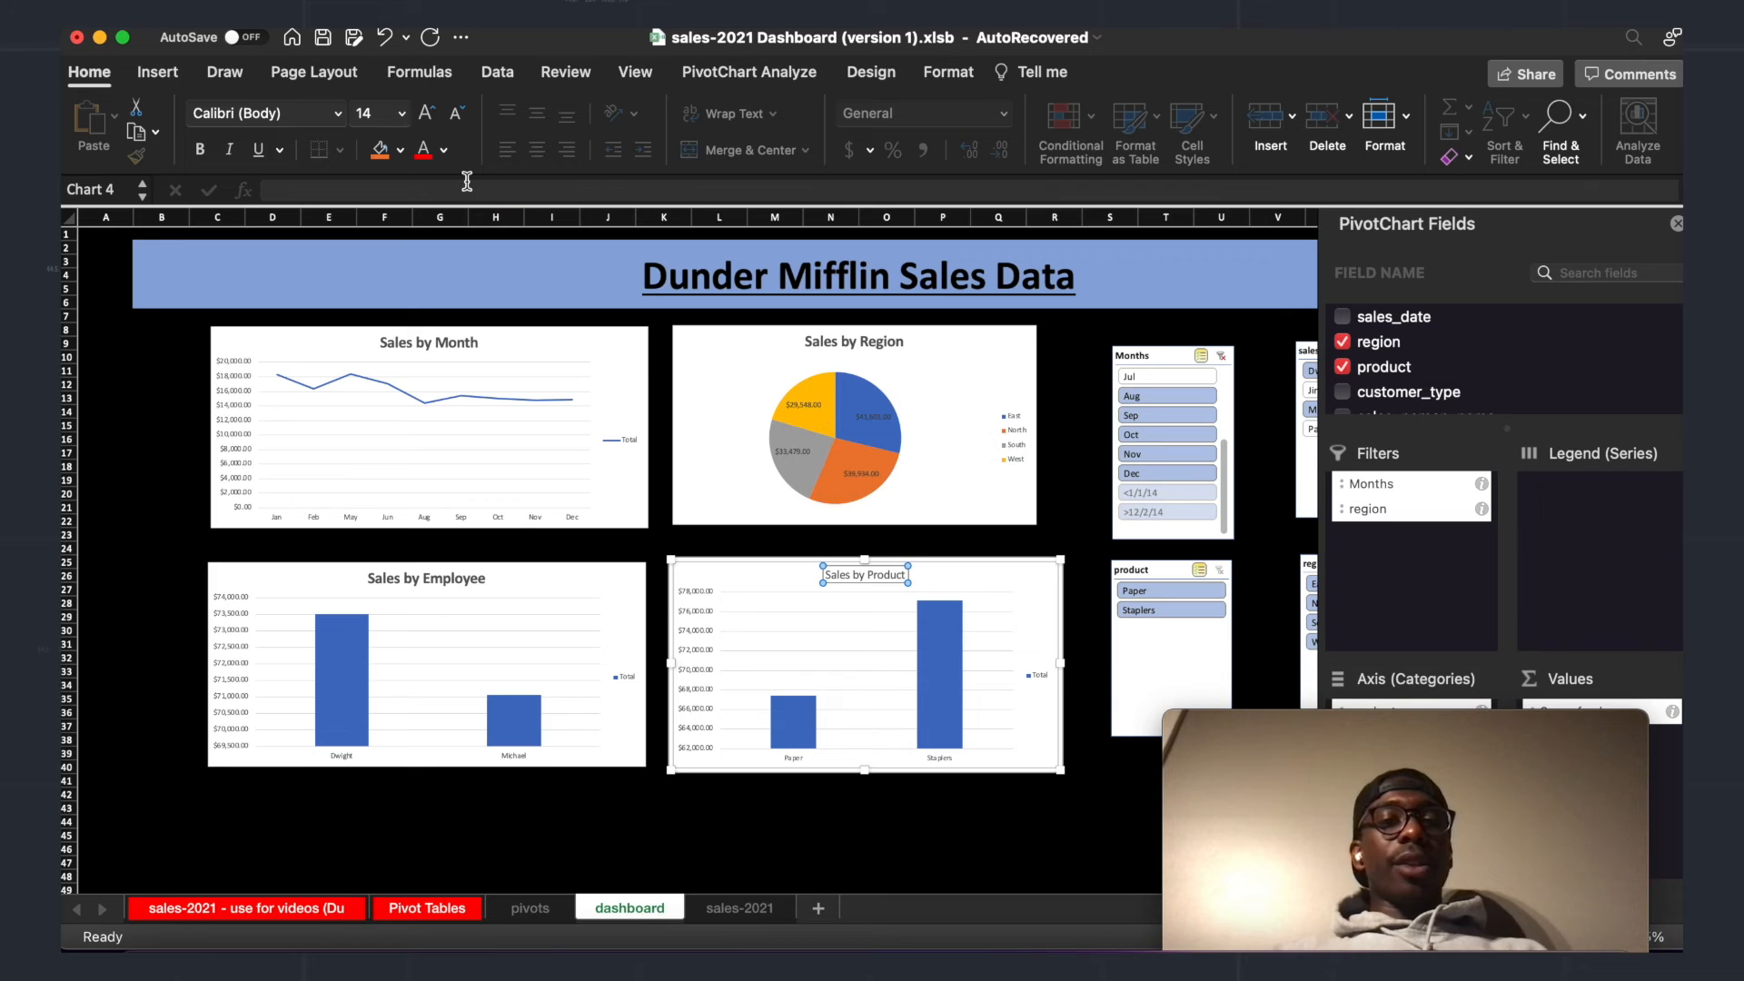
pyautogui.click(401, 114)
pyautogui.click(394, 347)
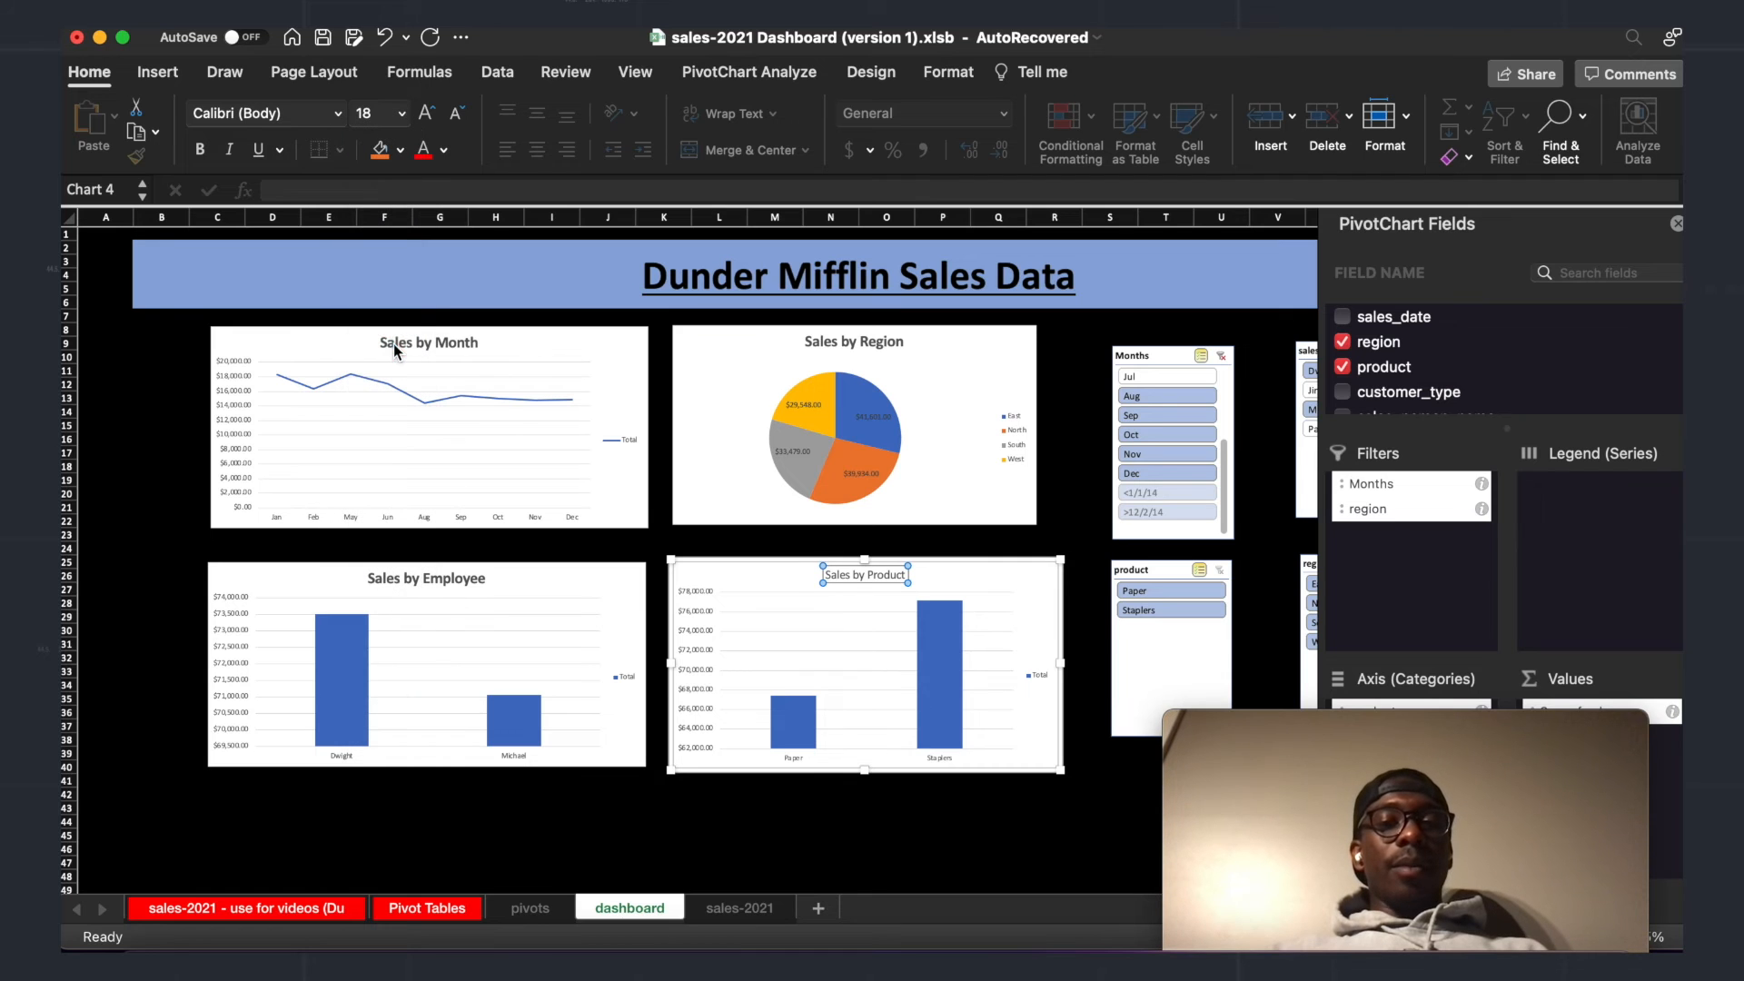
pyautogui.click(202, 151)
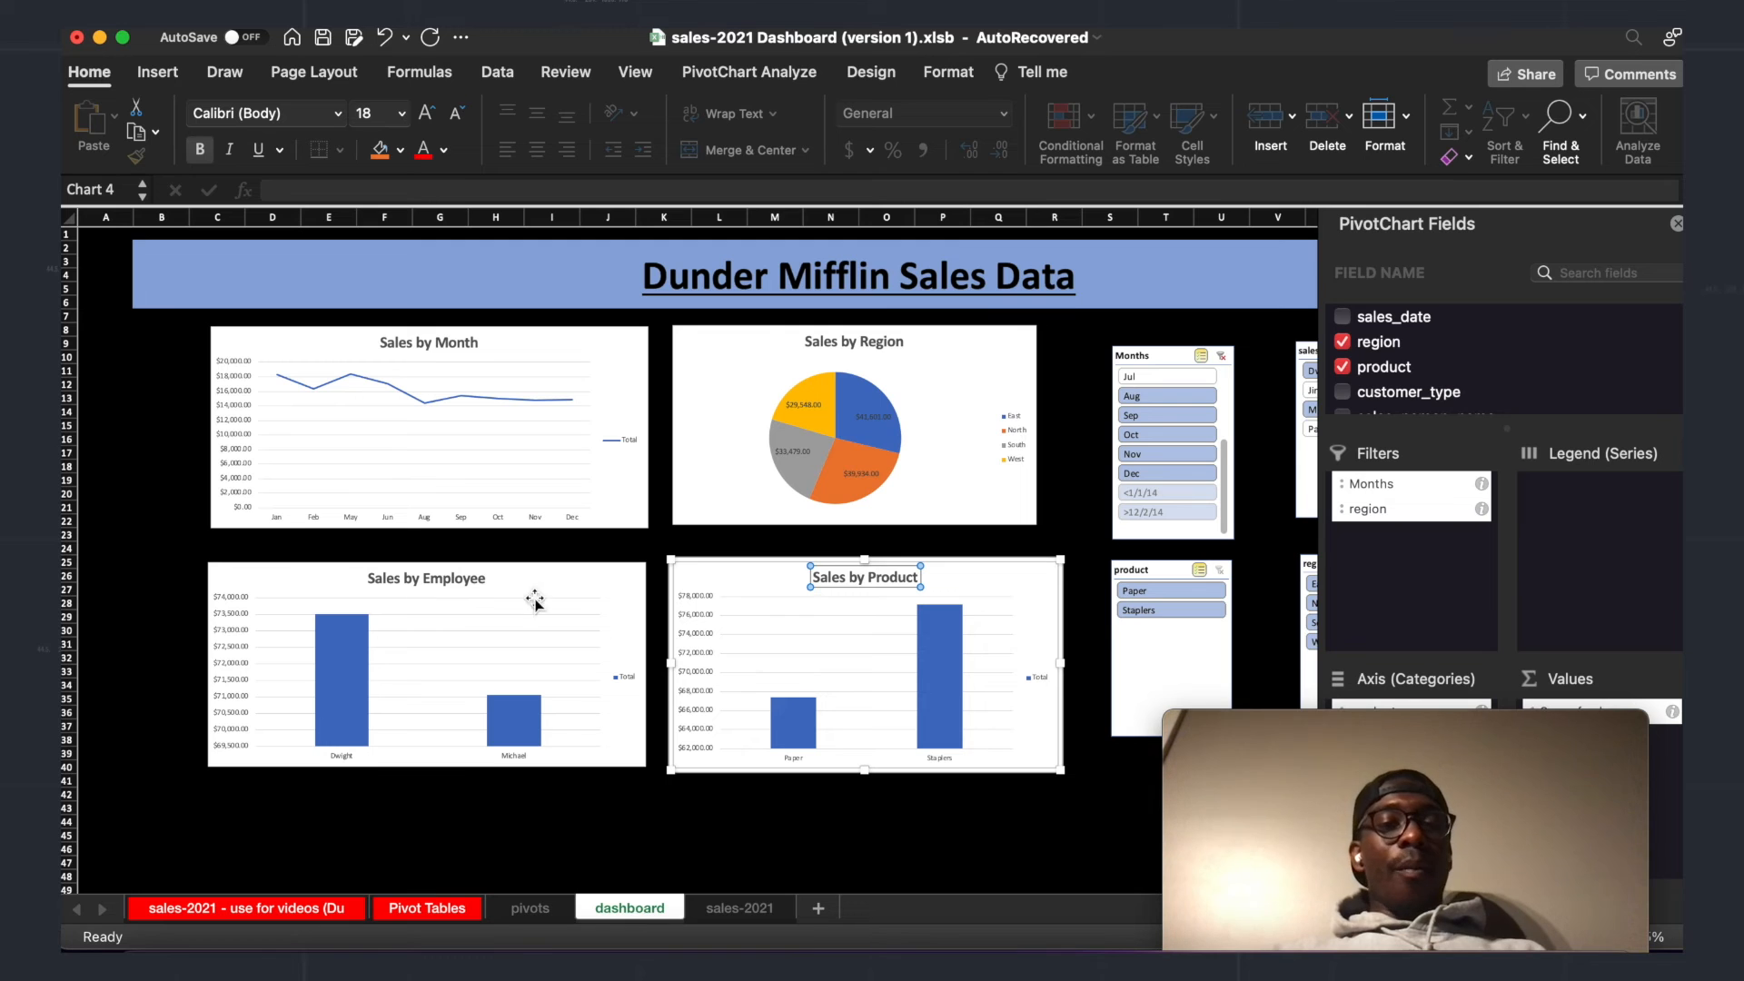
# Step: Move the Sales by Employee chart down about two rows and extend the Sales by Month chart's lower edge to about row 24
pyautogui.moveTo(336, 573)
pyautogui.mouseDown()
pyautogui.moveTo(334, 554)
pyautogui.moveTo(339, 596)
pyautogui.mouseUp()
pyautogui.click(367, 523)
pyautogui.moveTo(428, 530); pyautogui.dragTo(429, 557)
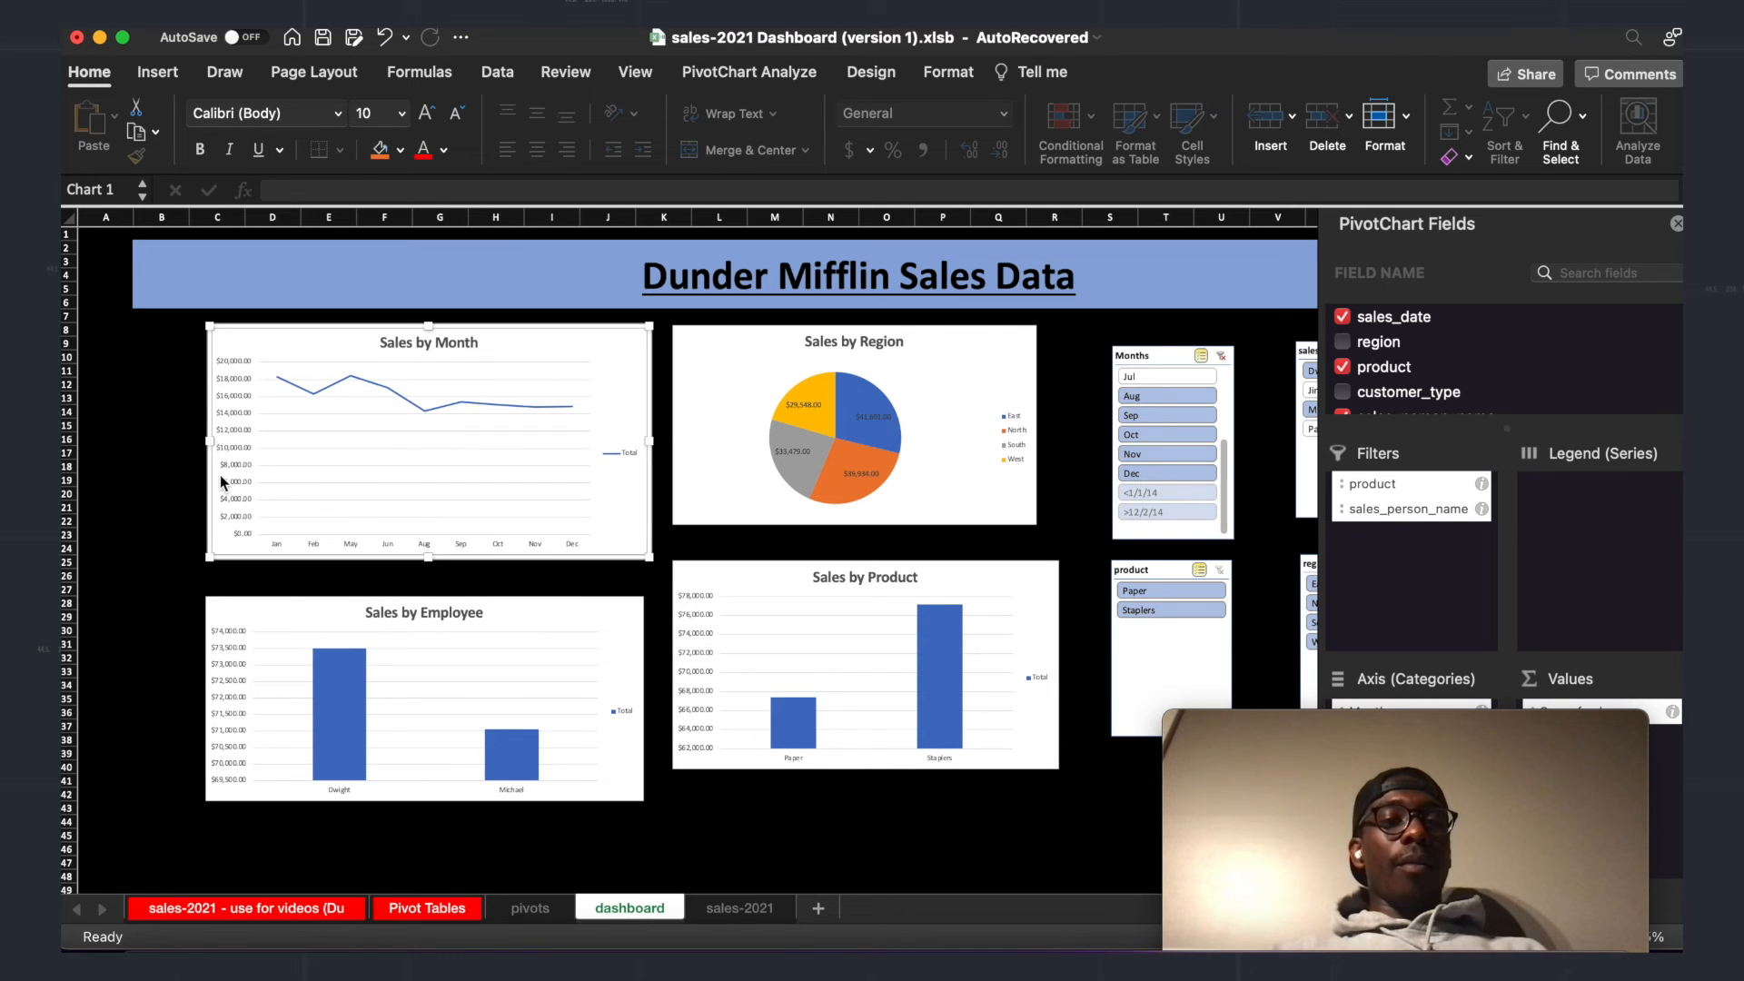
# Step: Extend the Sales by Month chart's left edge to the end of column B and widen its plot area slightly toward the legend
pyautogui.moveTo(210, 441); pyautogui.dragTo(184, 441)
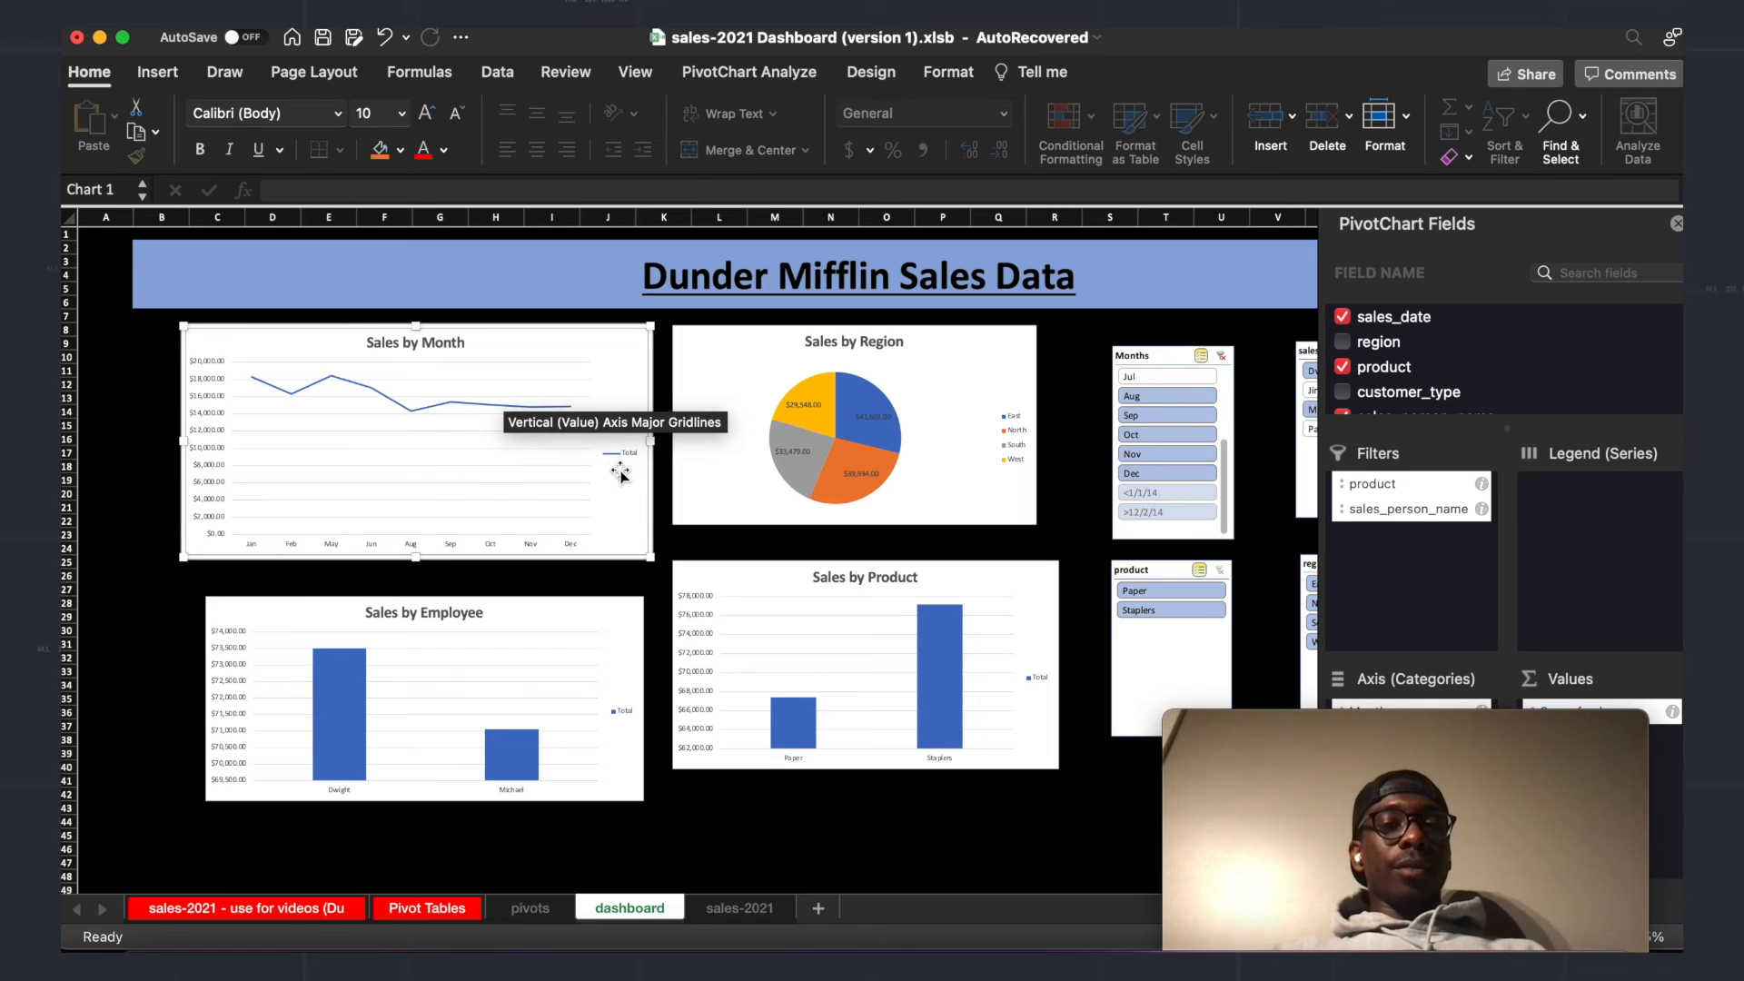
pyautogui.click(576, 454)
pyautogui.moveTo(591, 447); pyautogui.dragTo(603, 449)
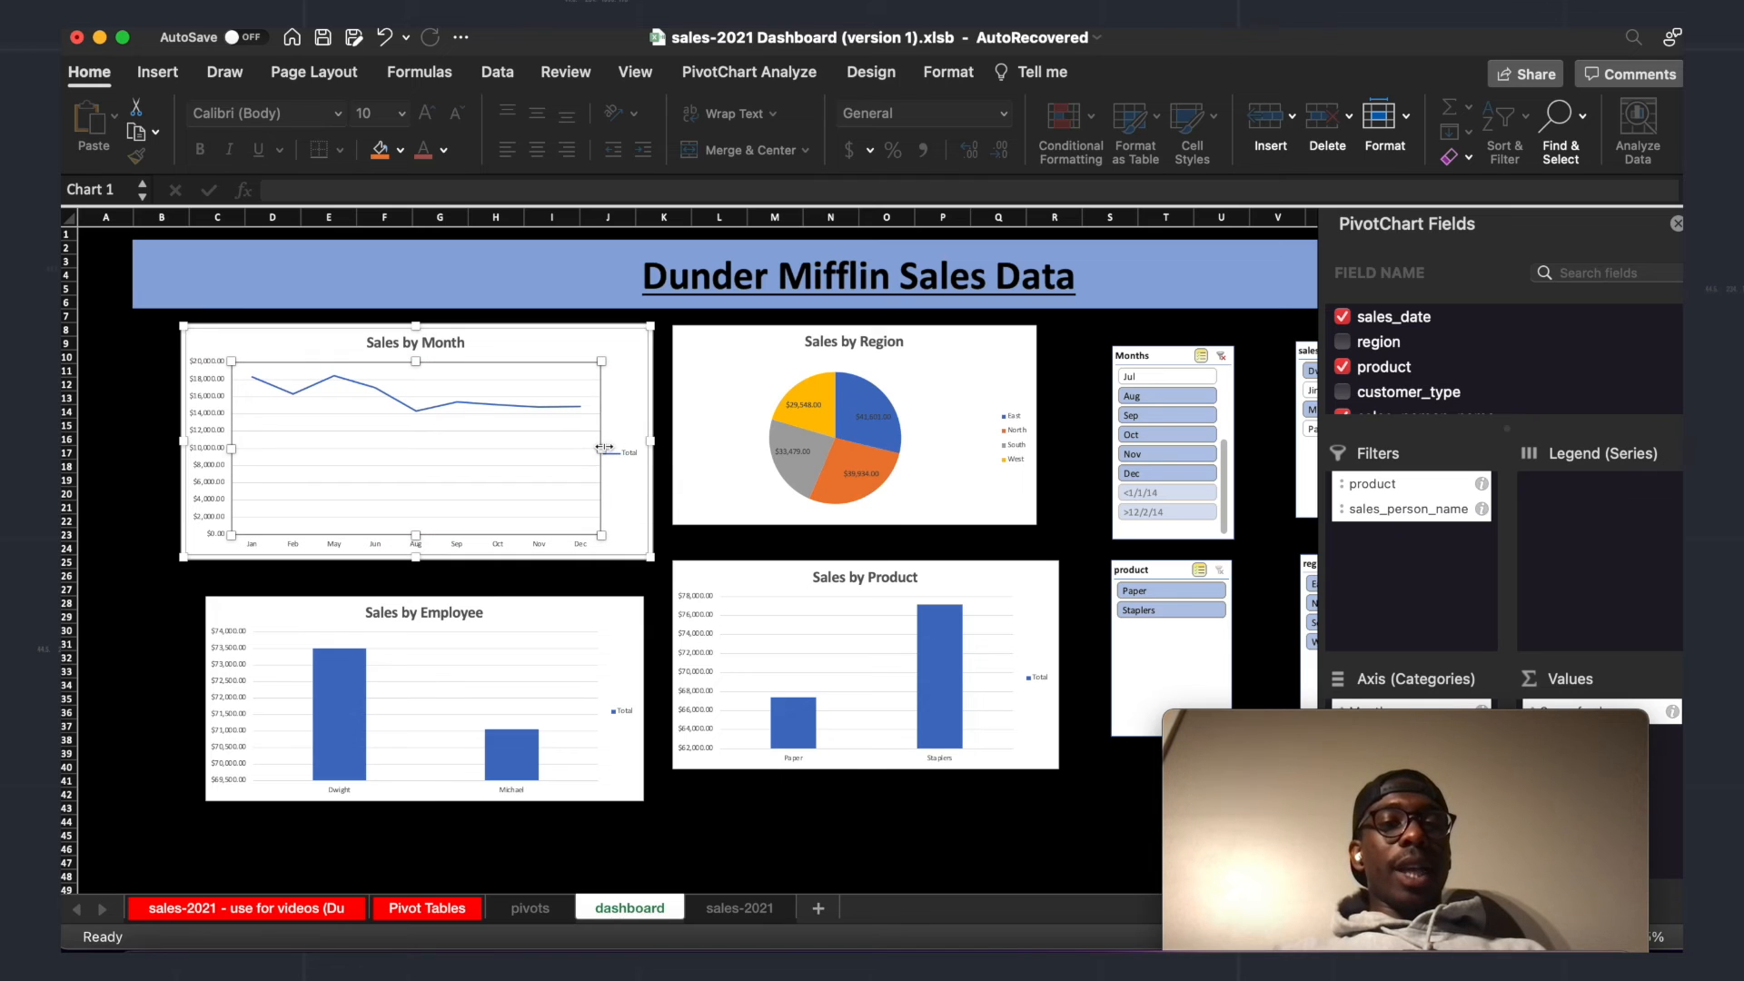
pyautogui.click(208, 410)
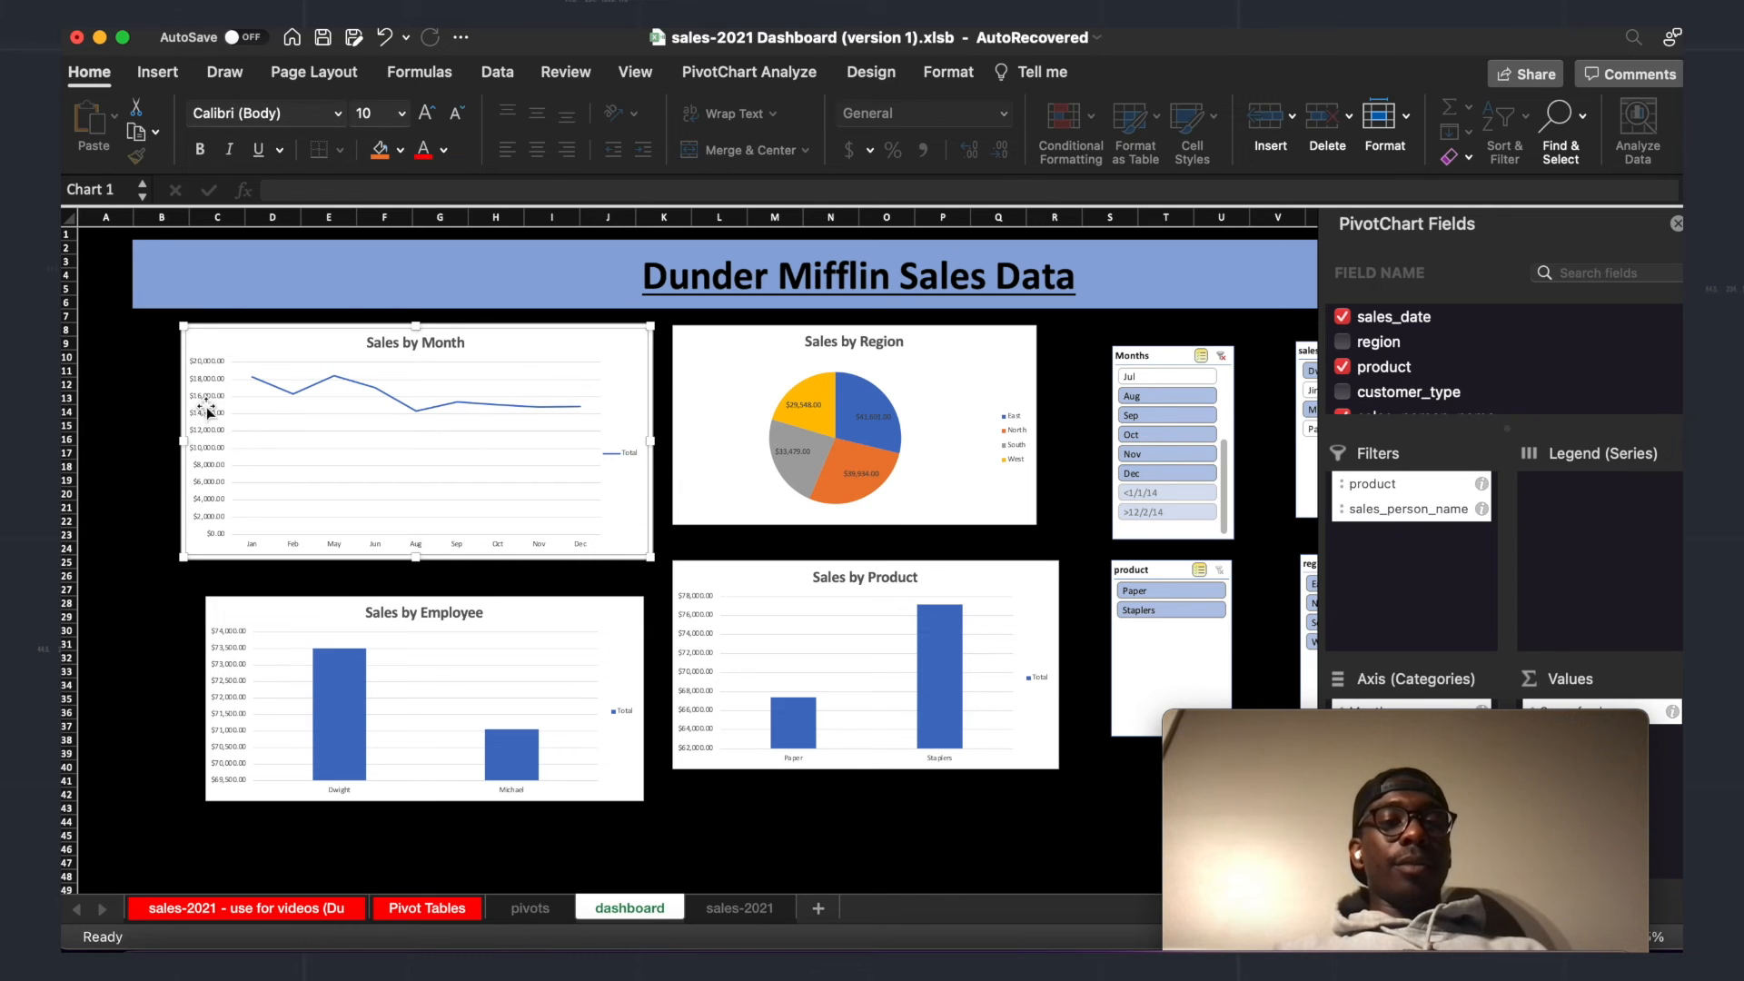
# Step: Extend the Sales by Employee chart's left edge to match Sales by Month, and raise its upper edge to about row 27
pyautogui.click(450, 661)
pyautogui.moveTo(201, 702); pyautogui.dragTo(179, 699)
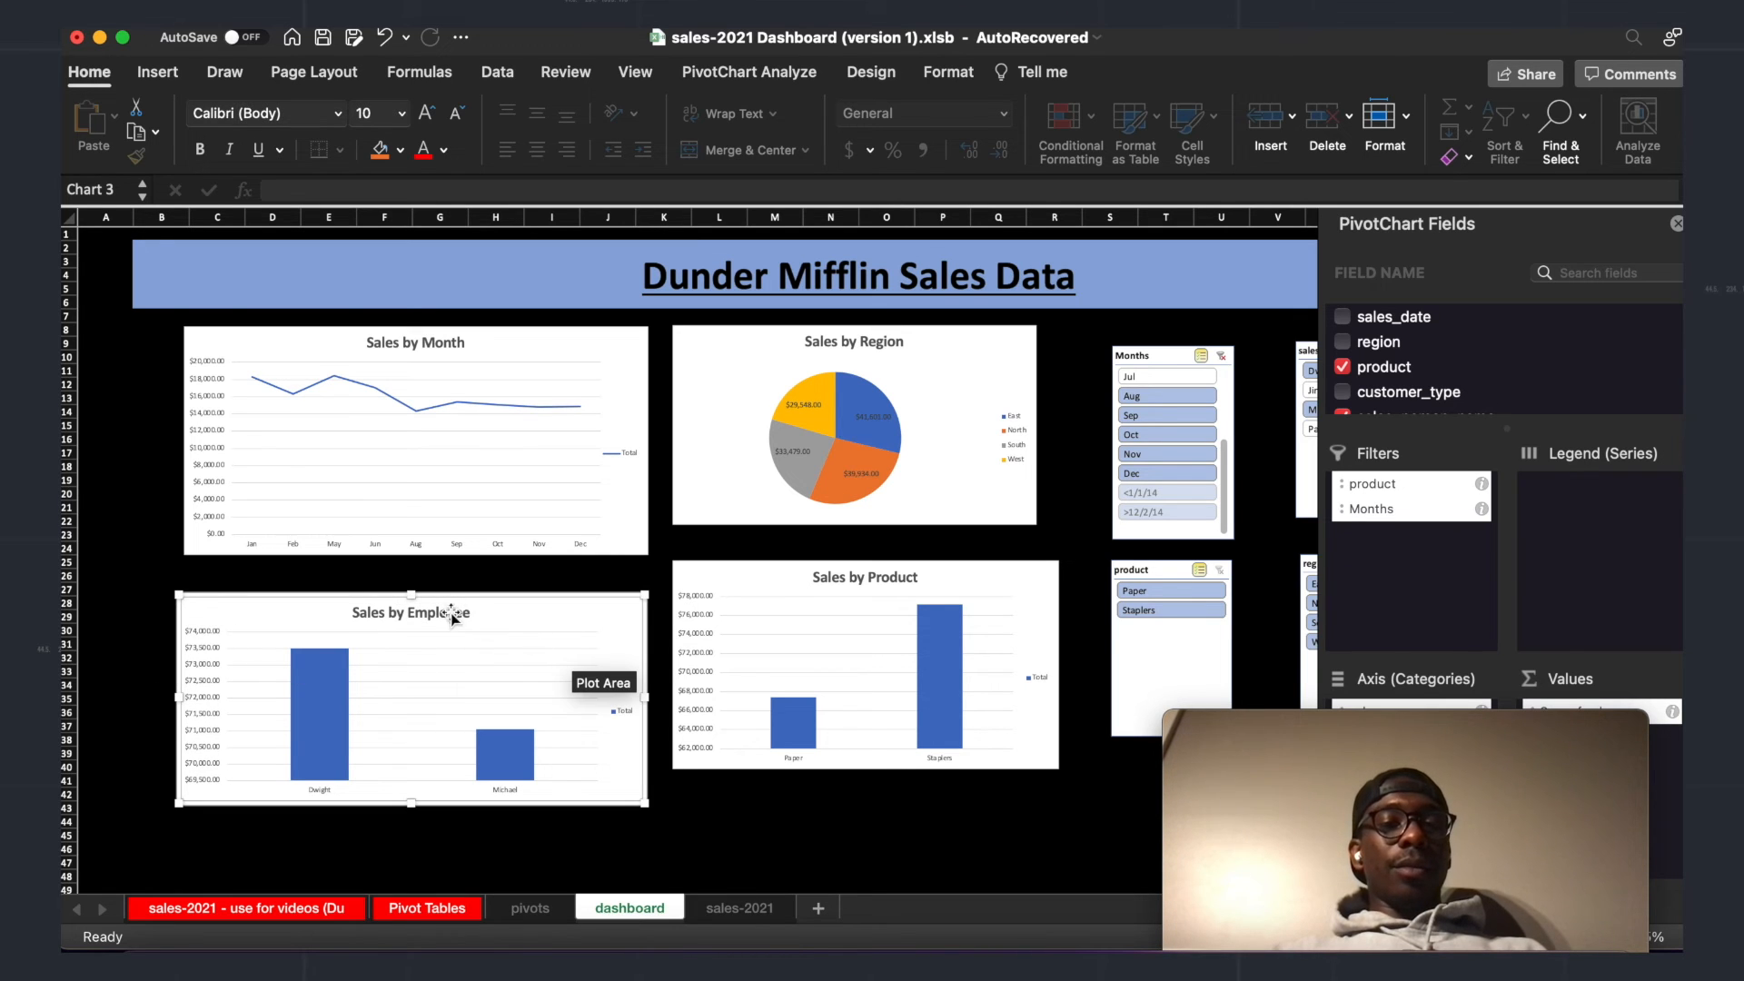
pyautogui.moveTo(415, 596); pyautogui.dragTo(415, 583)
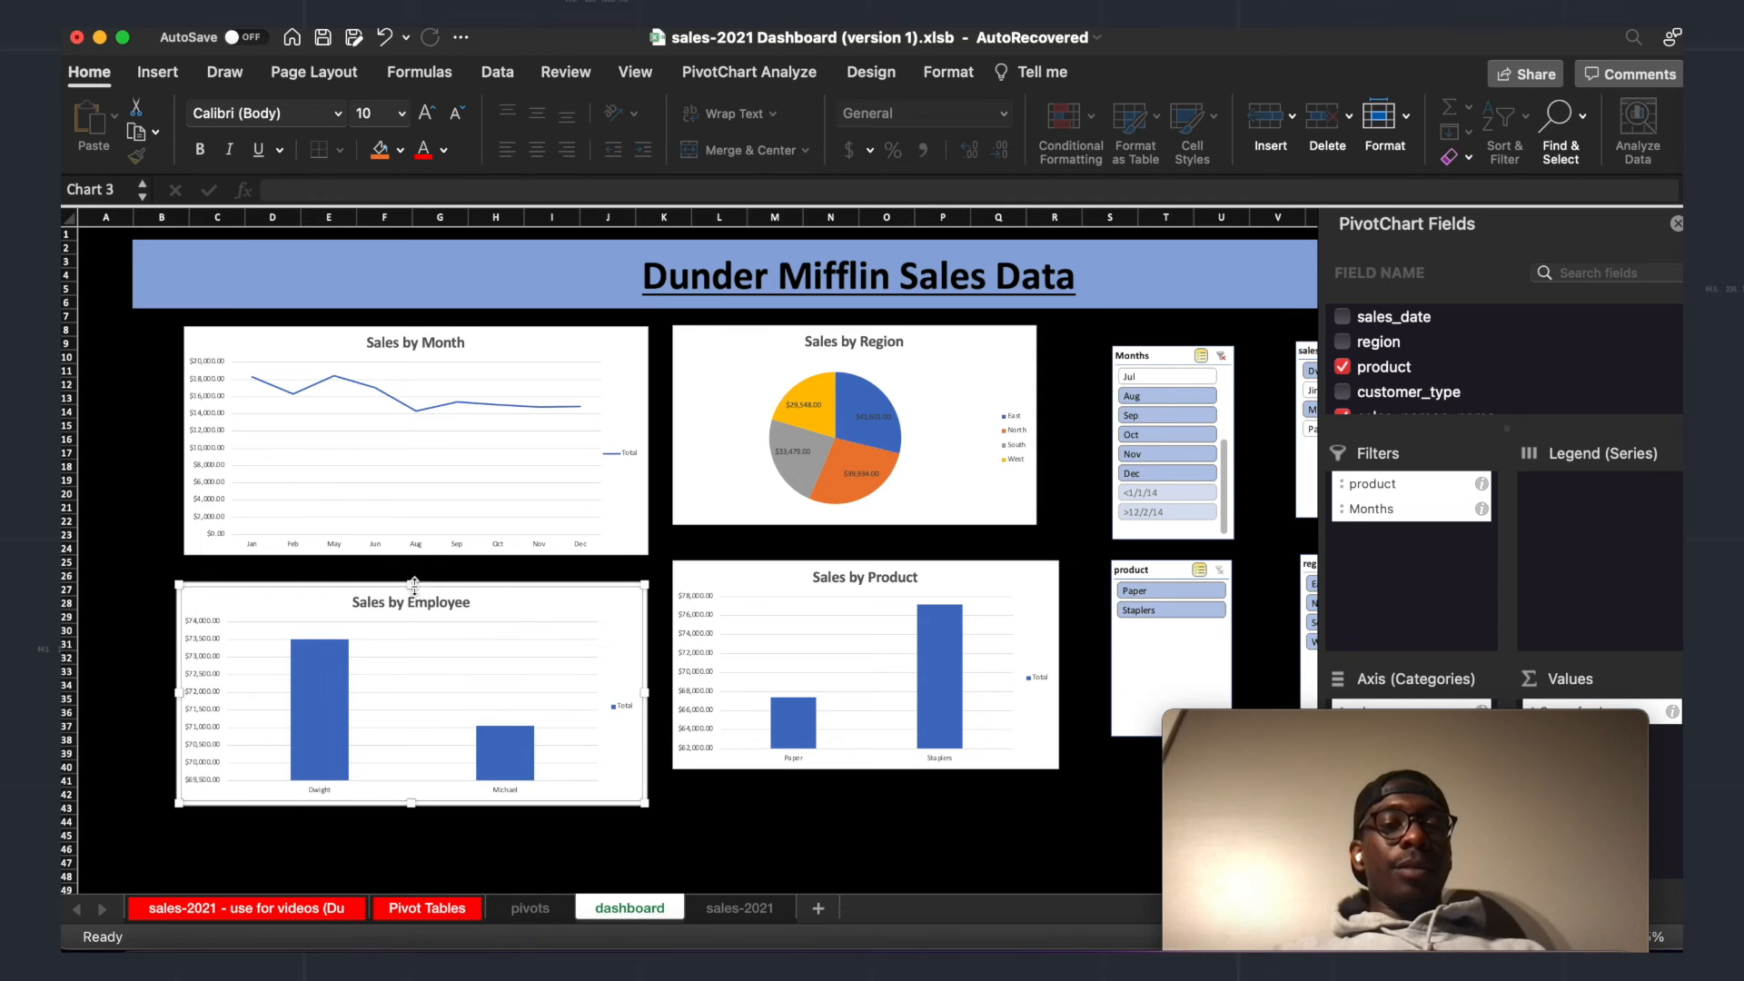
# Step: Move the Sales by Product chart down beside Sales by Employee and raise its upper edge to the same level, about row 27
pyautogui.click(931, 636)
pyautogui.moveTo(952, 557); pyautogui.dragTo(951, 594)
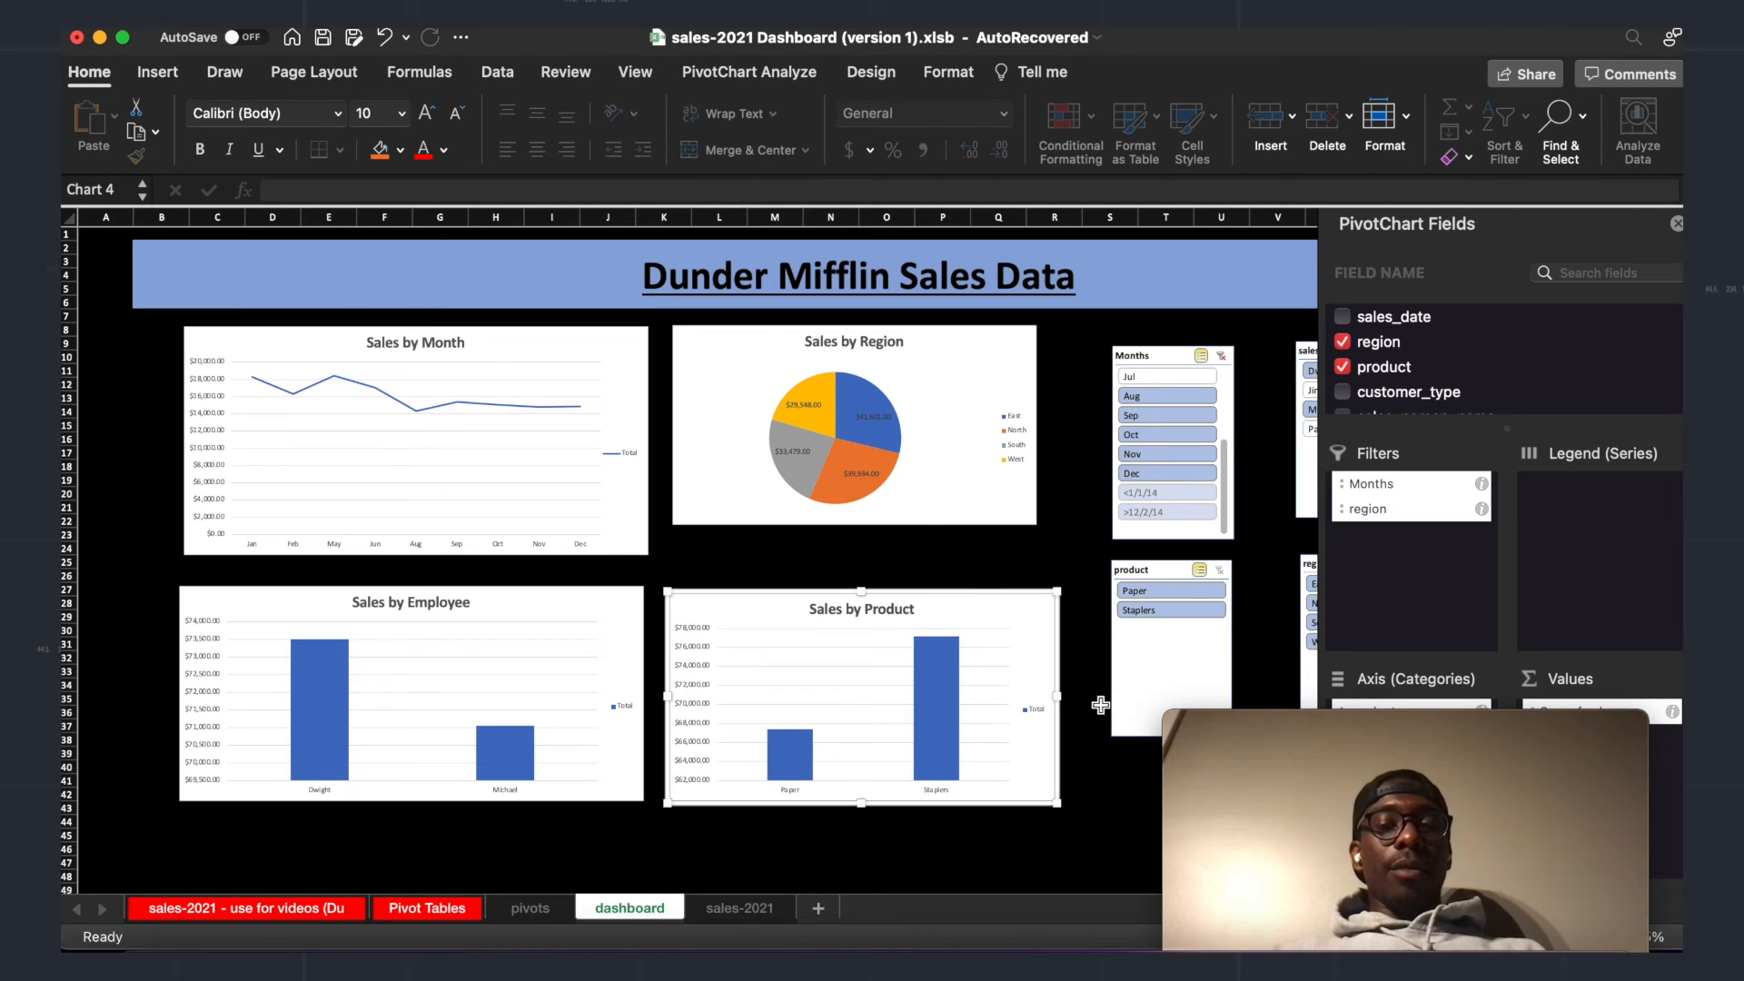
pyautogui.moveTo(862, 588); pyautogui.dragTo(861, 586)
# Step: Extend the Sales by Region chart's lower edge to about row 24, level with the Sales by Month chart
pyautogui.click(888, 501)
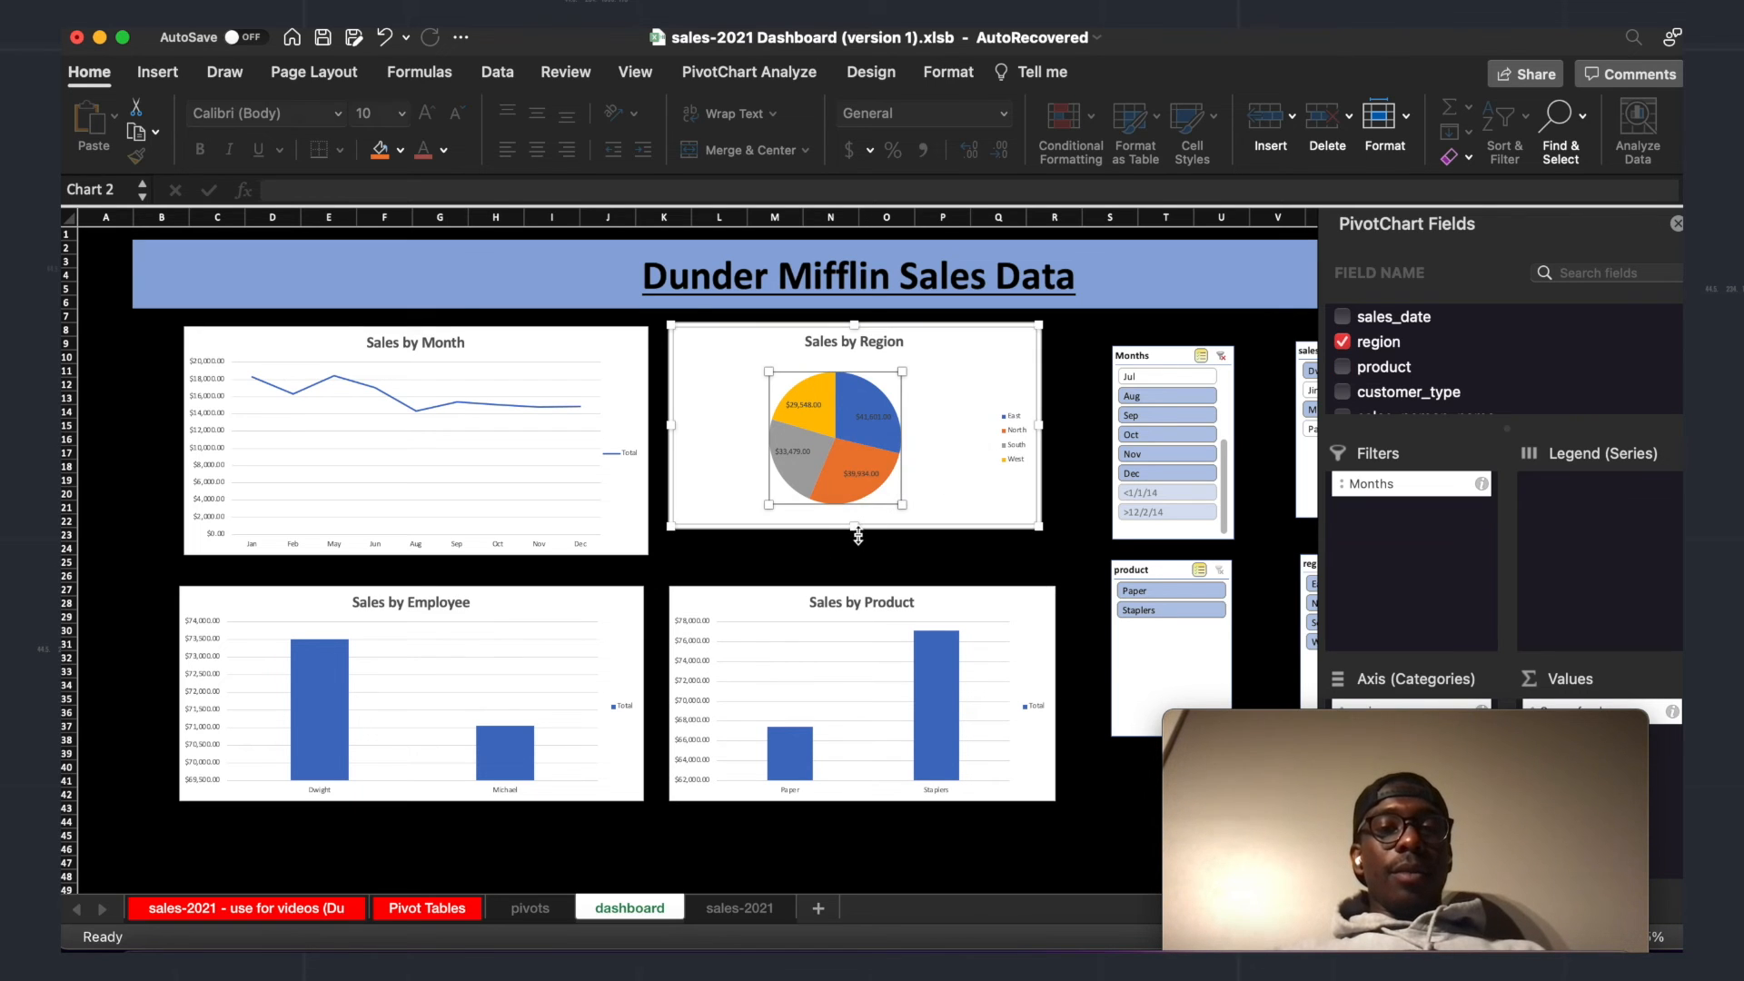
pyautogui.moveTo(854, 526); pyautogui.dragTo(850, 556)
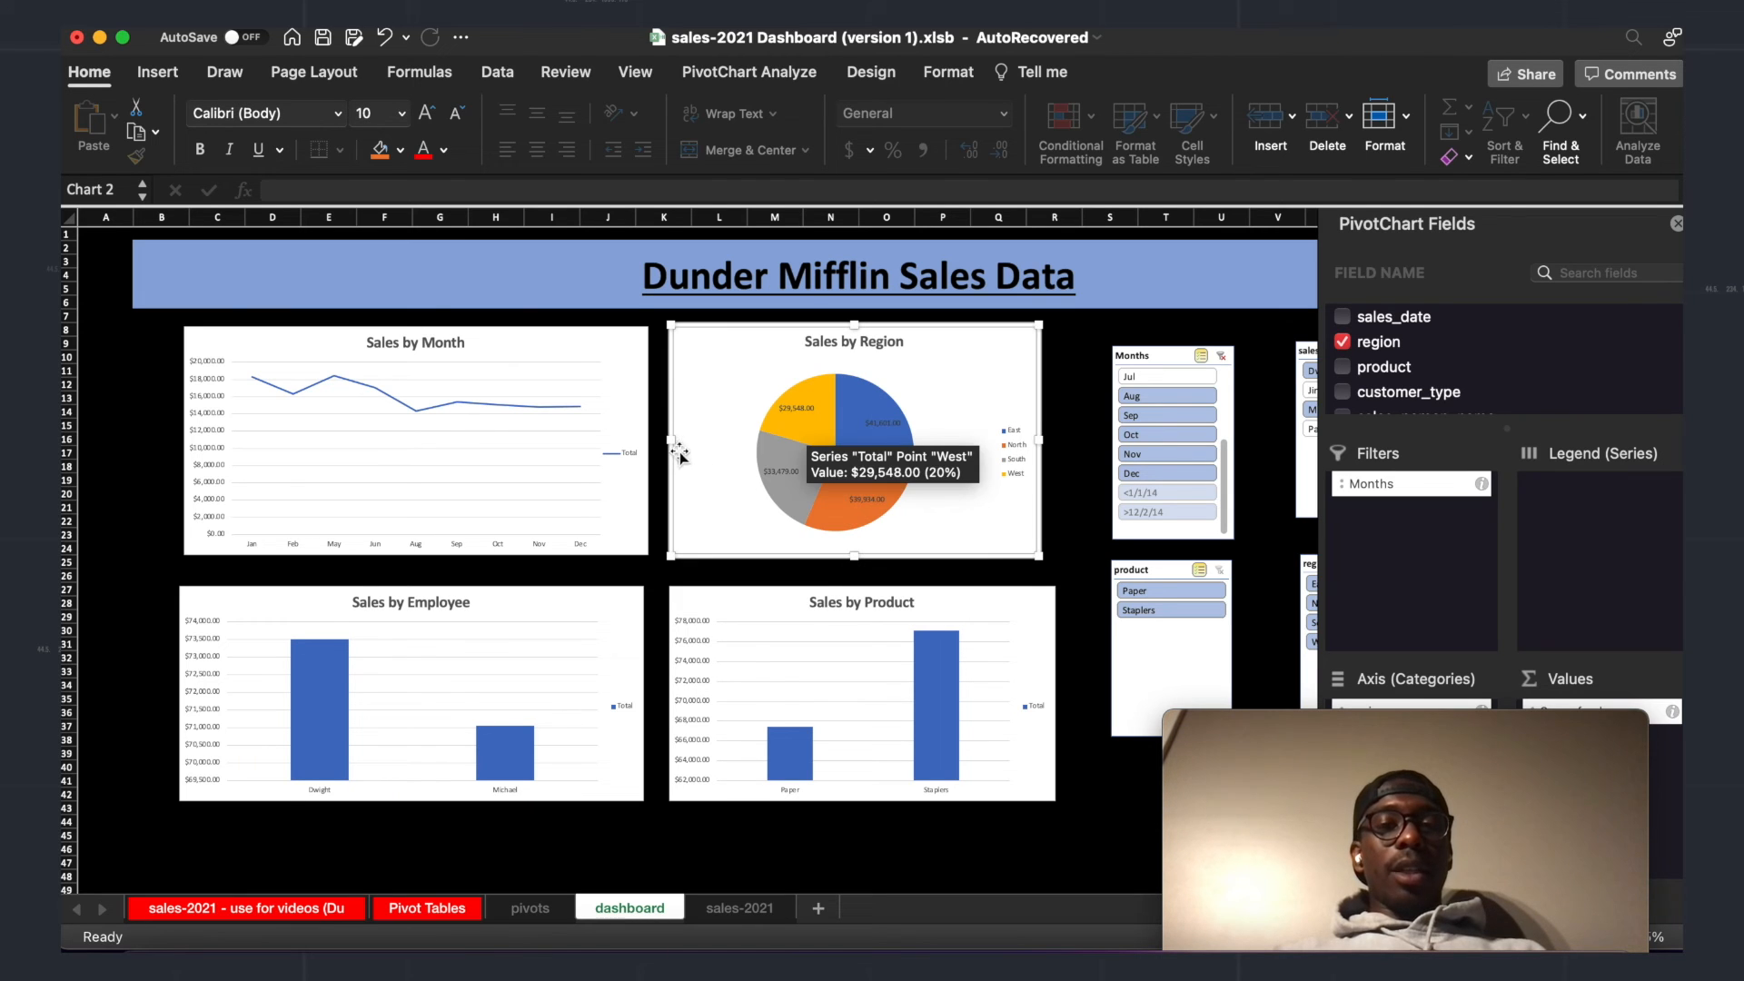
# Step: Extend the right edges of the Sales by Region and Sales by Product charts to about the middle of column R
pyautogui.moveTo(1041, 442); pyautogui.dragTo(1063, 439)
pyautogui.click(1090, 706)
pyautogui.click(1045, 641)
pyautogui.moveTo(1056, 696); pyautogui.dragTo(1068, 701)
pyautogui.click(1011, 870)
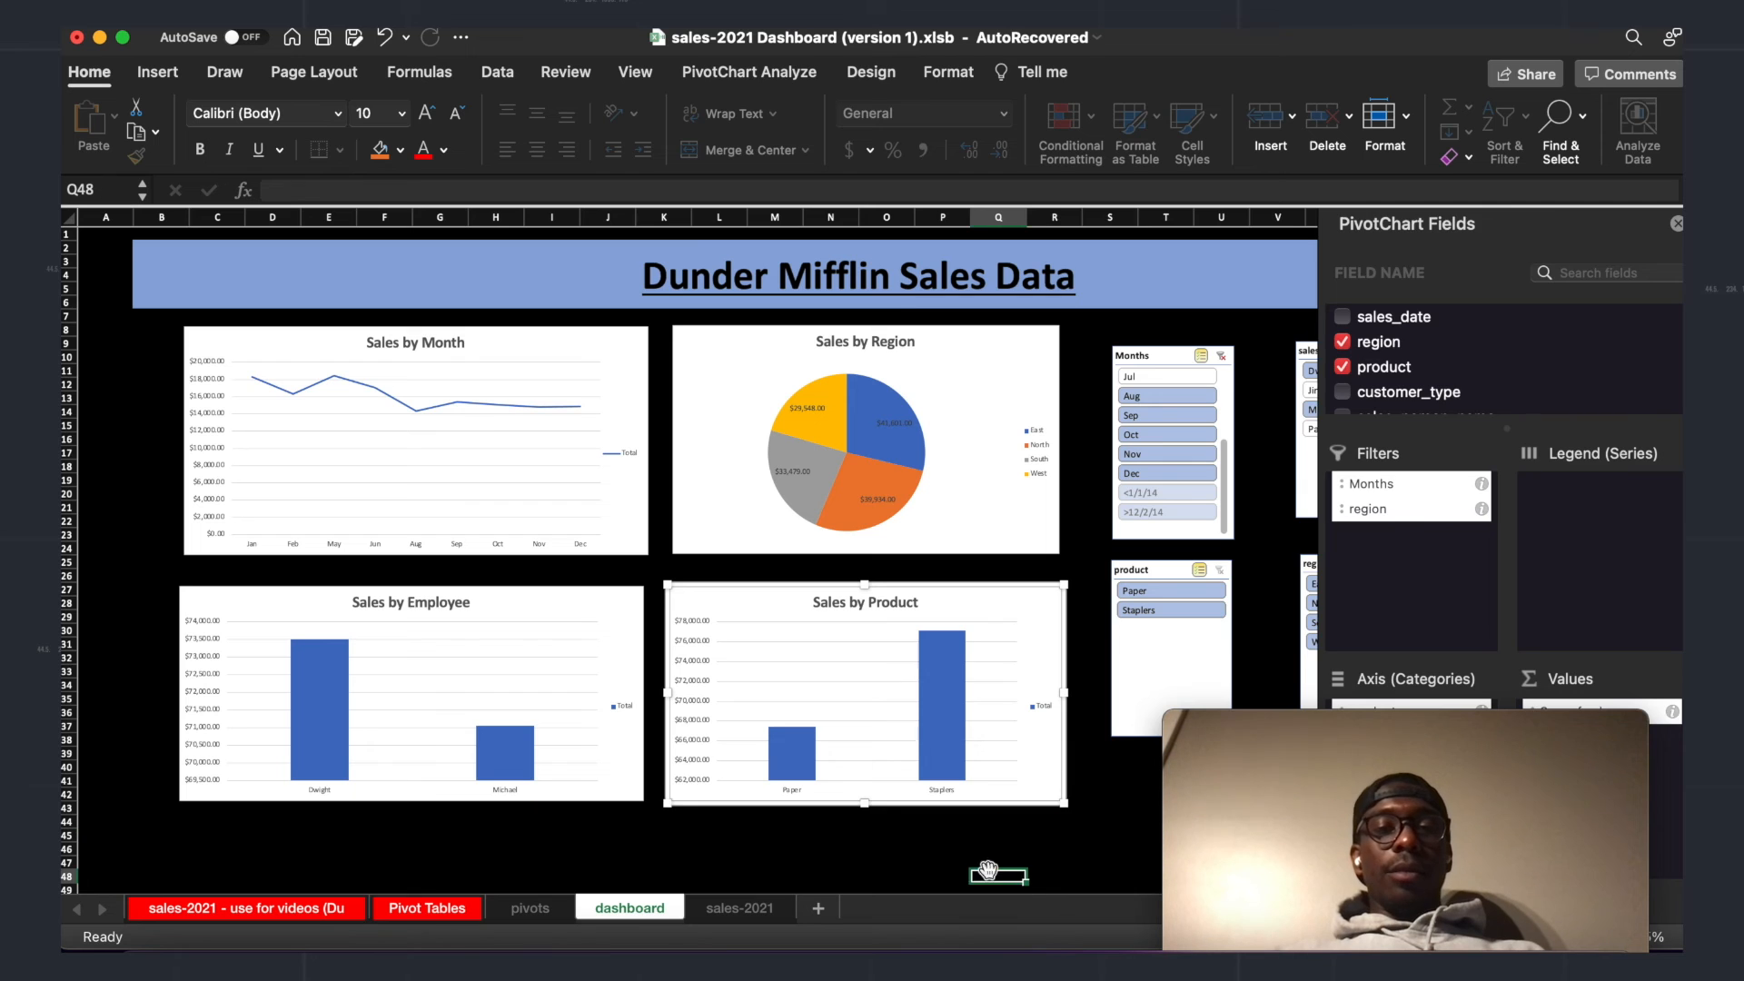
# Step: Check the finished dashboard's look on the "sales-2021 - use for videos" sheet and apply the dark gray chart style to the Sales by Month chart
pyautogui.scroll(5, 837, 566)
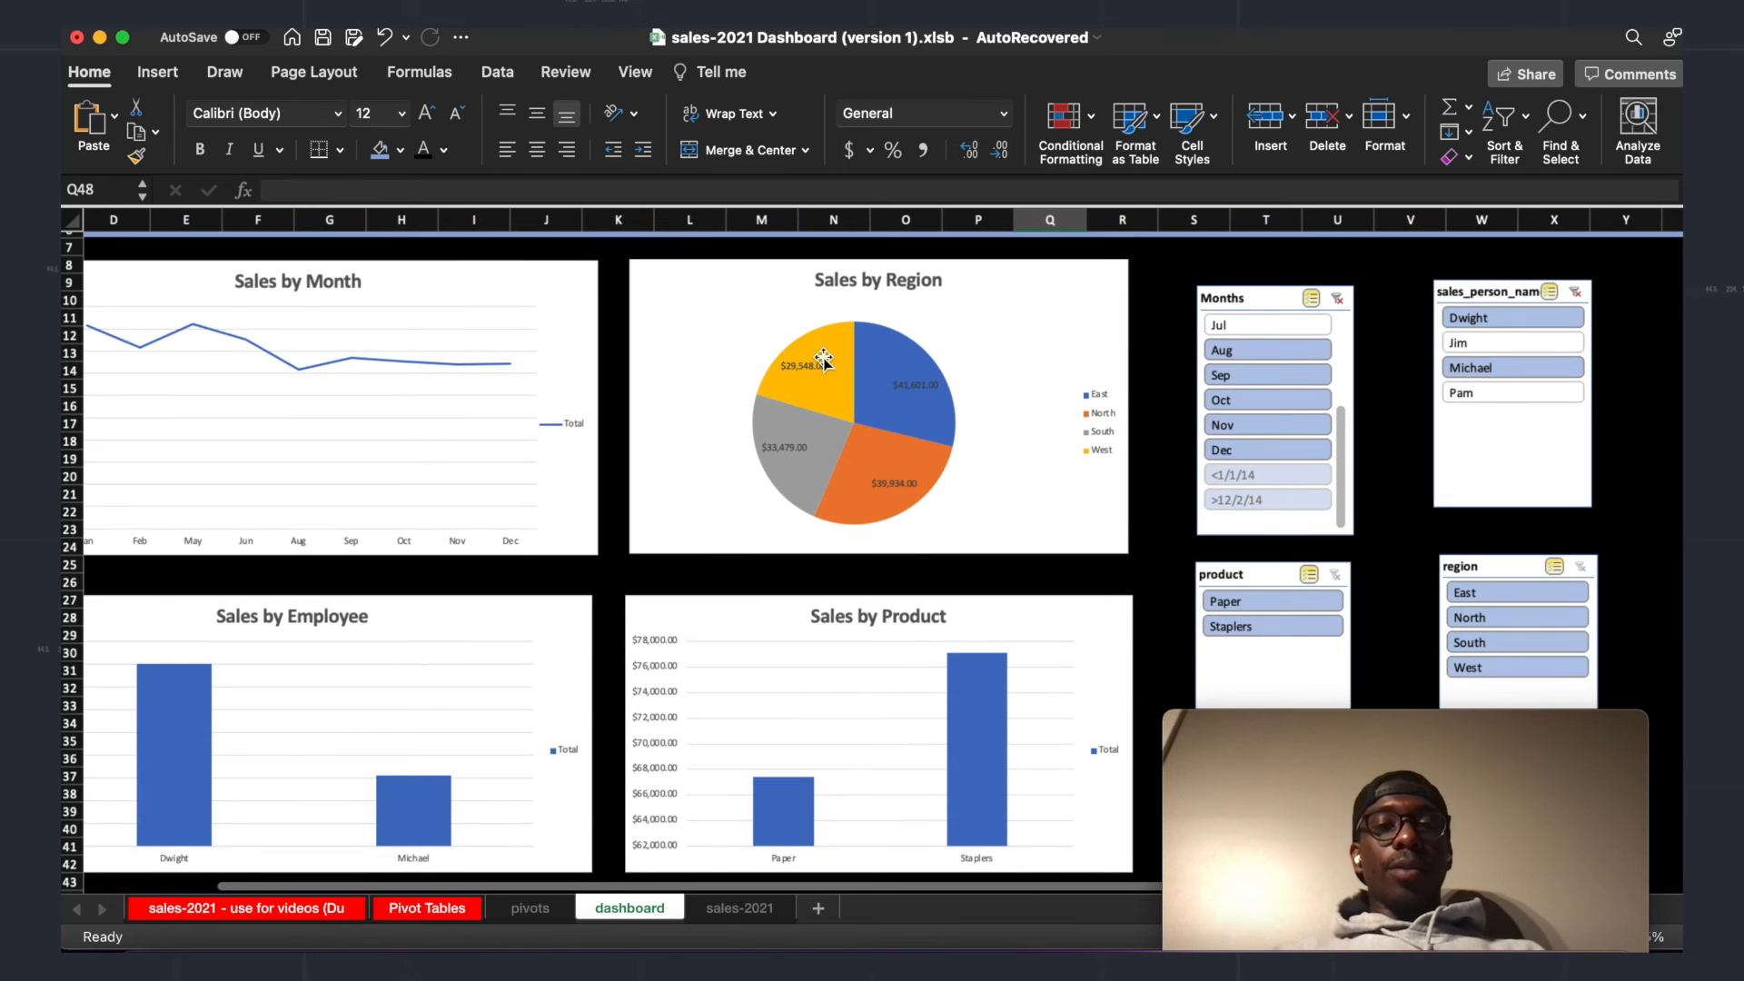
pyautogui.scroll(5, 824, 360)
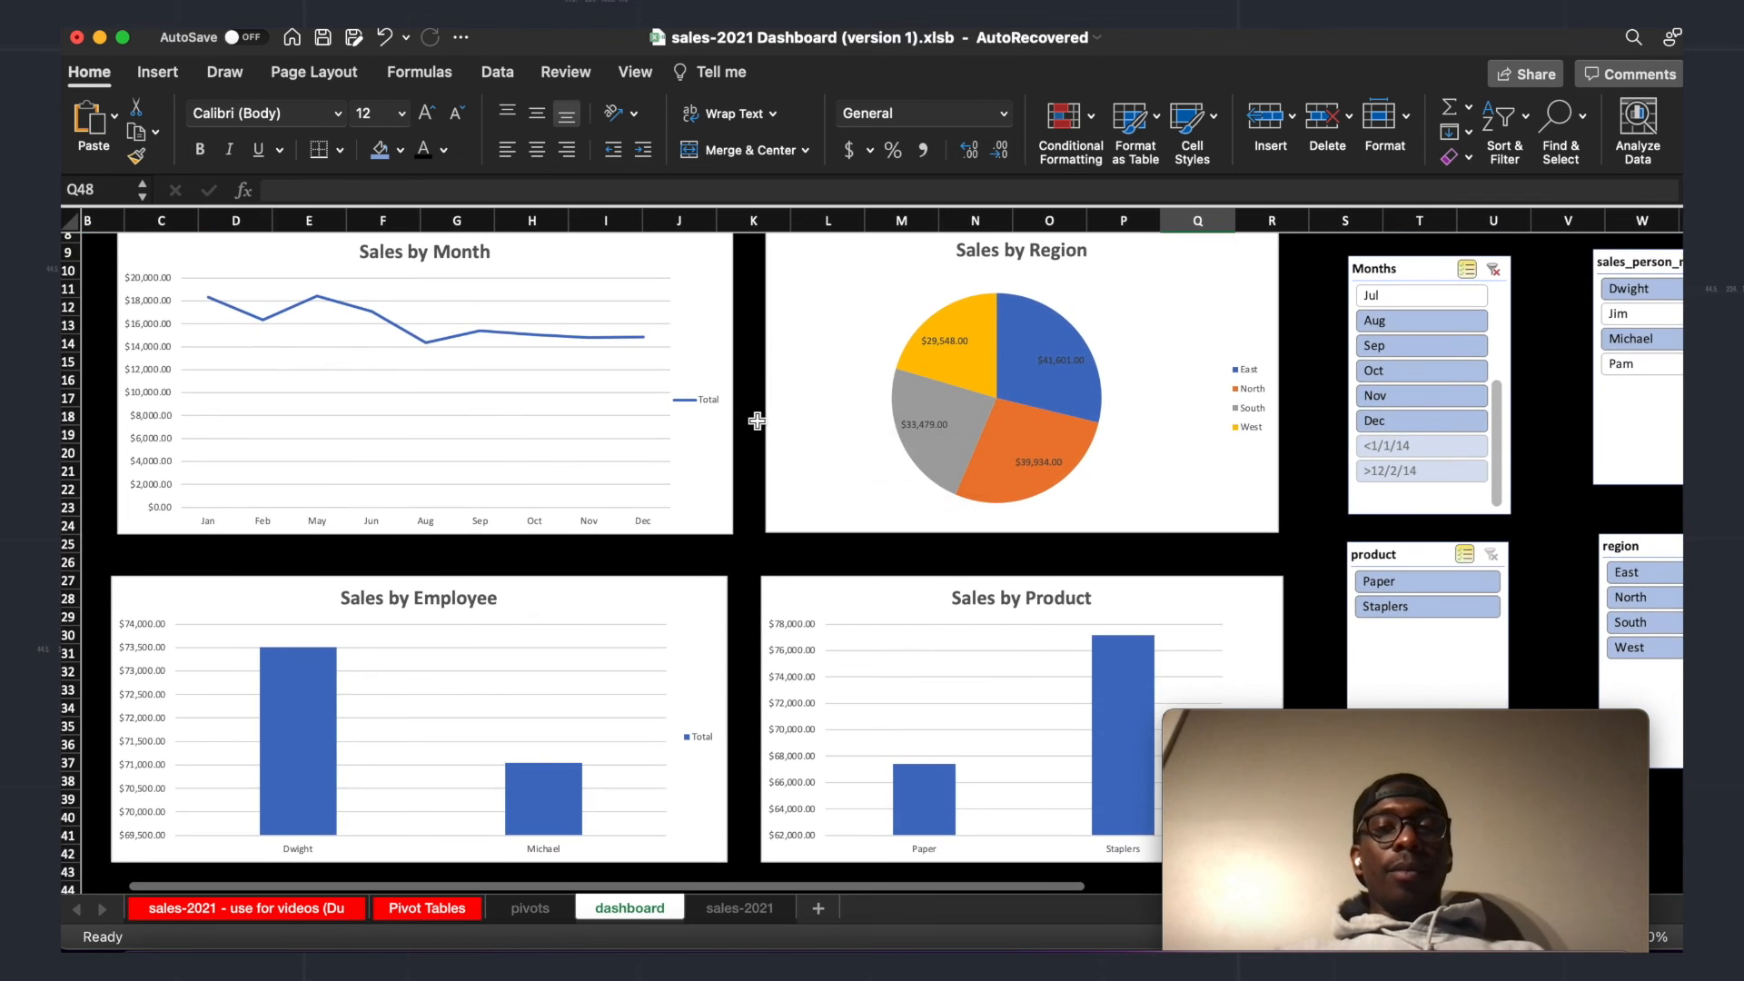
pyautogui.scroll(-5, 759, 413)
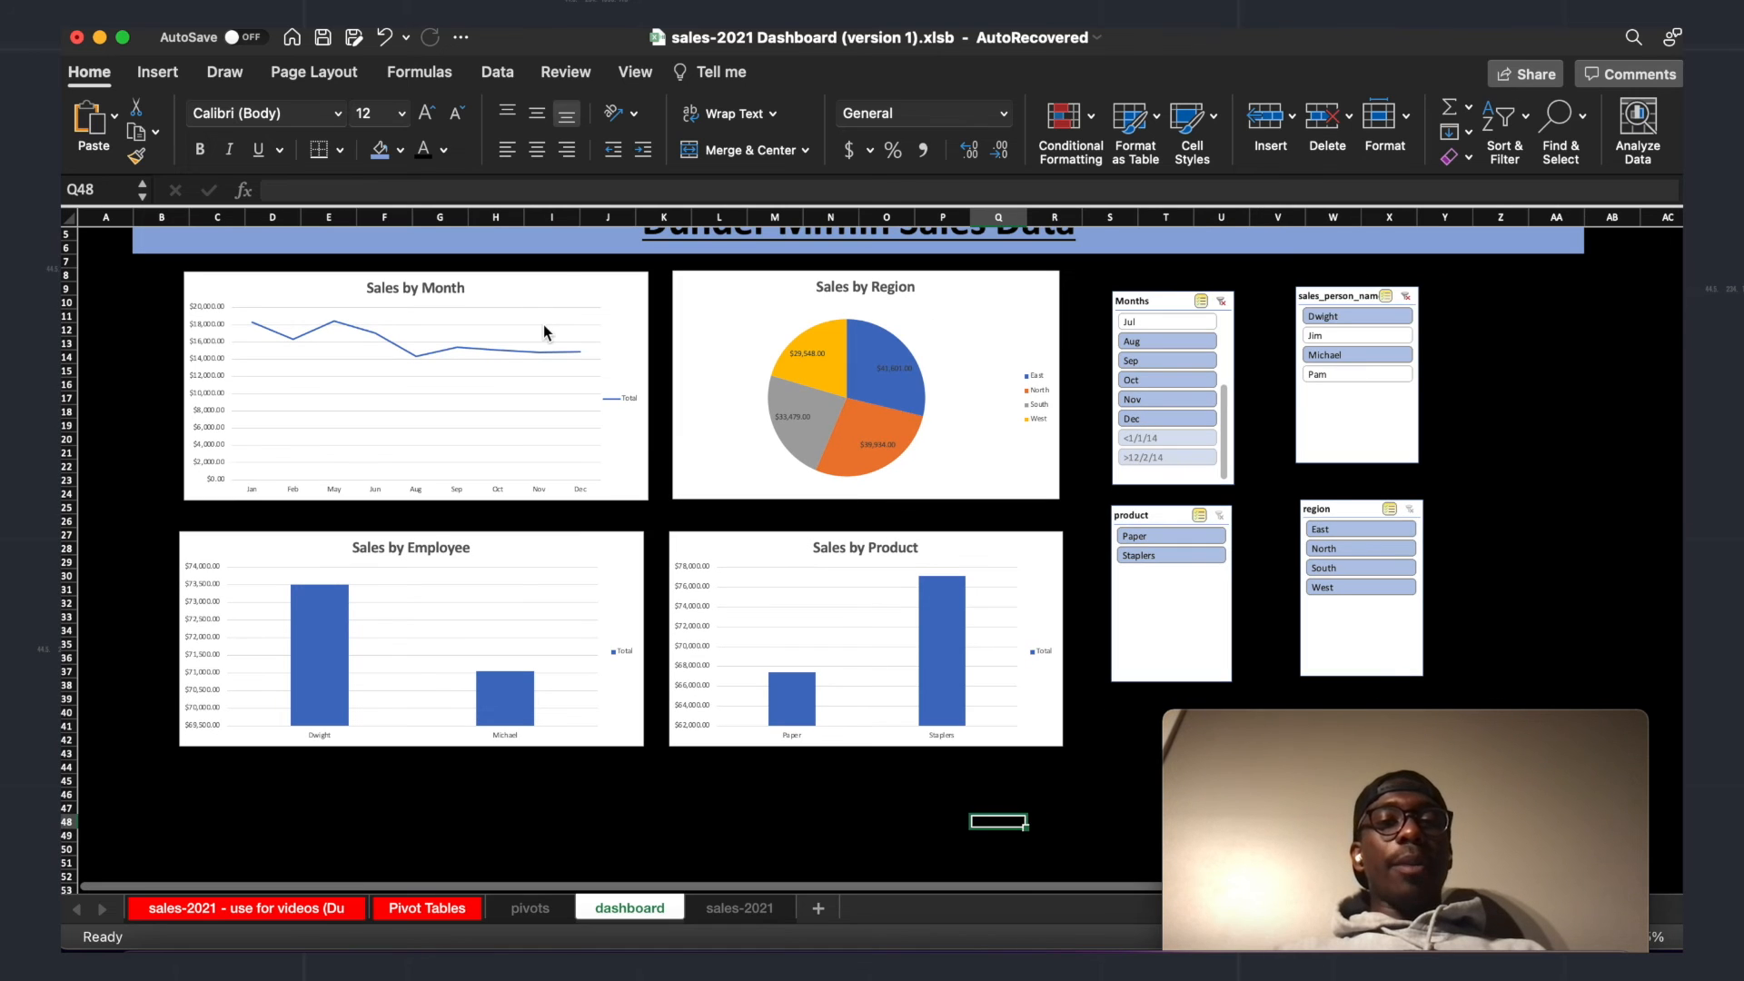
pyautogui.click(537, 300)
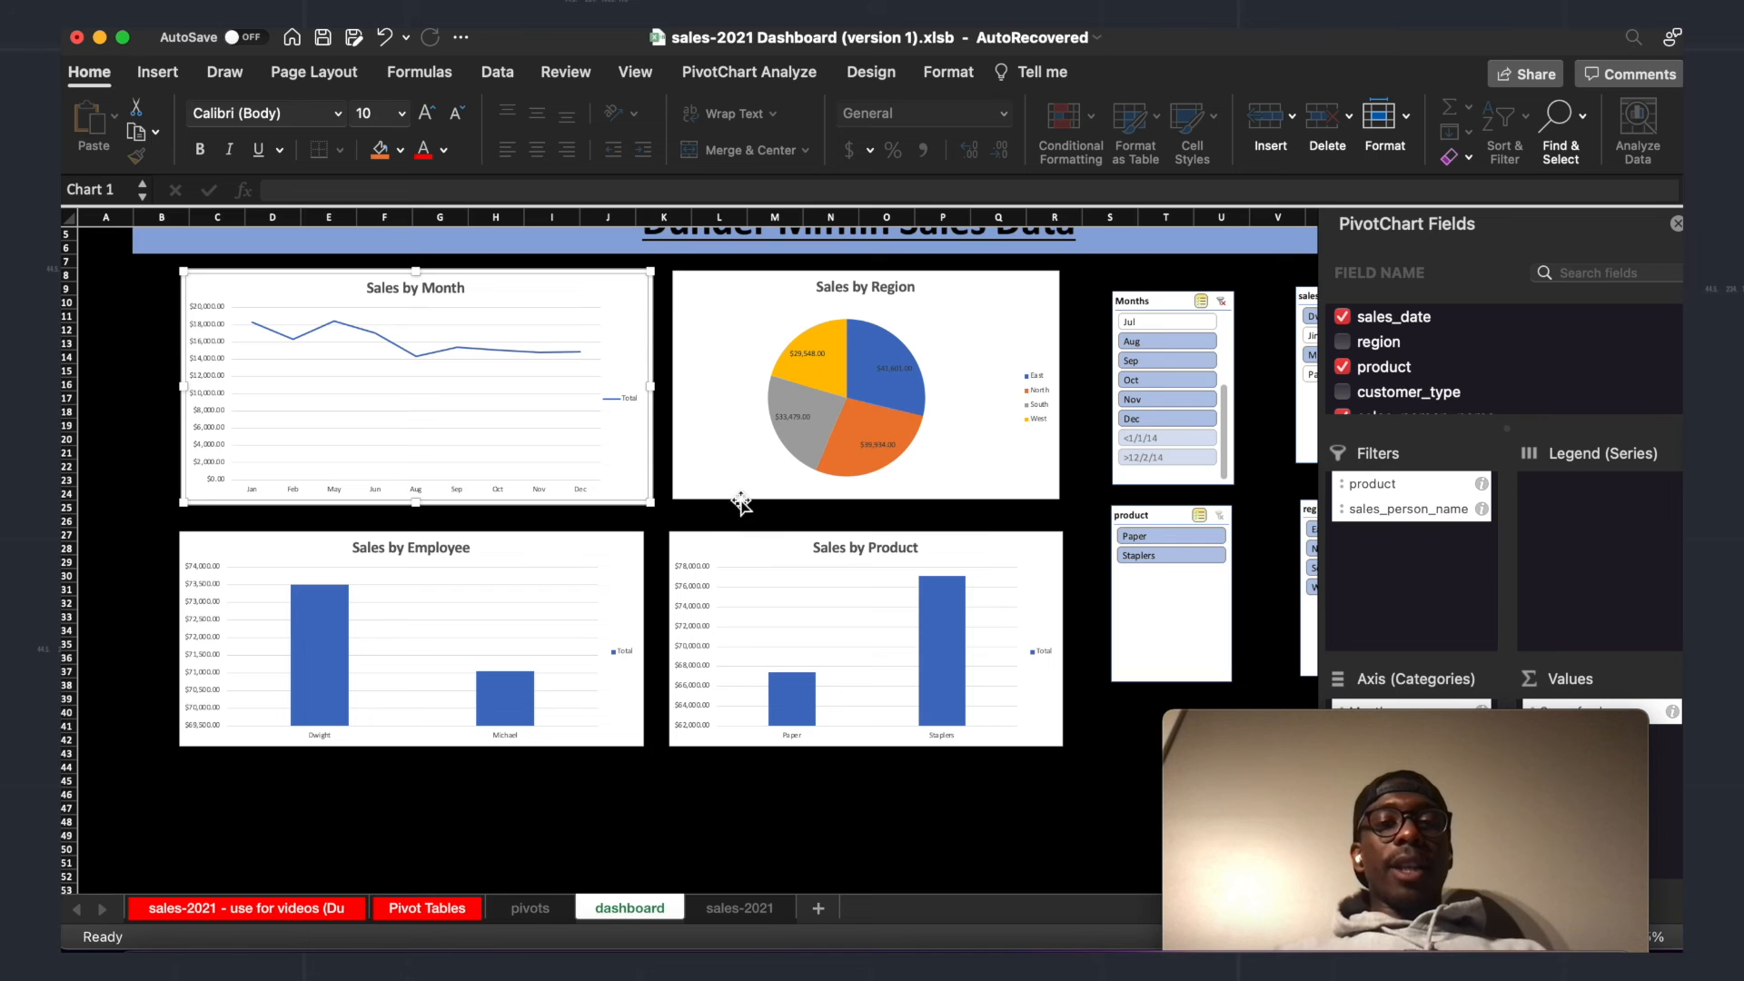
pyautogui.click(252, 909)
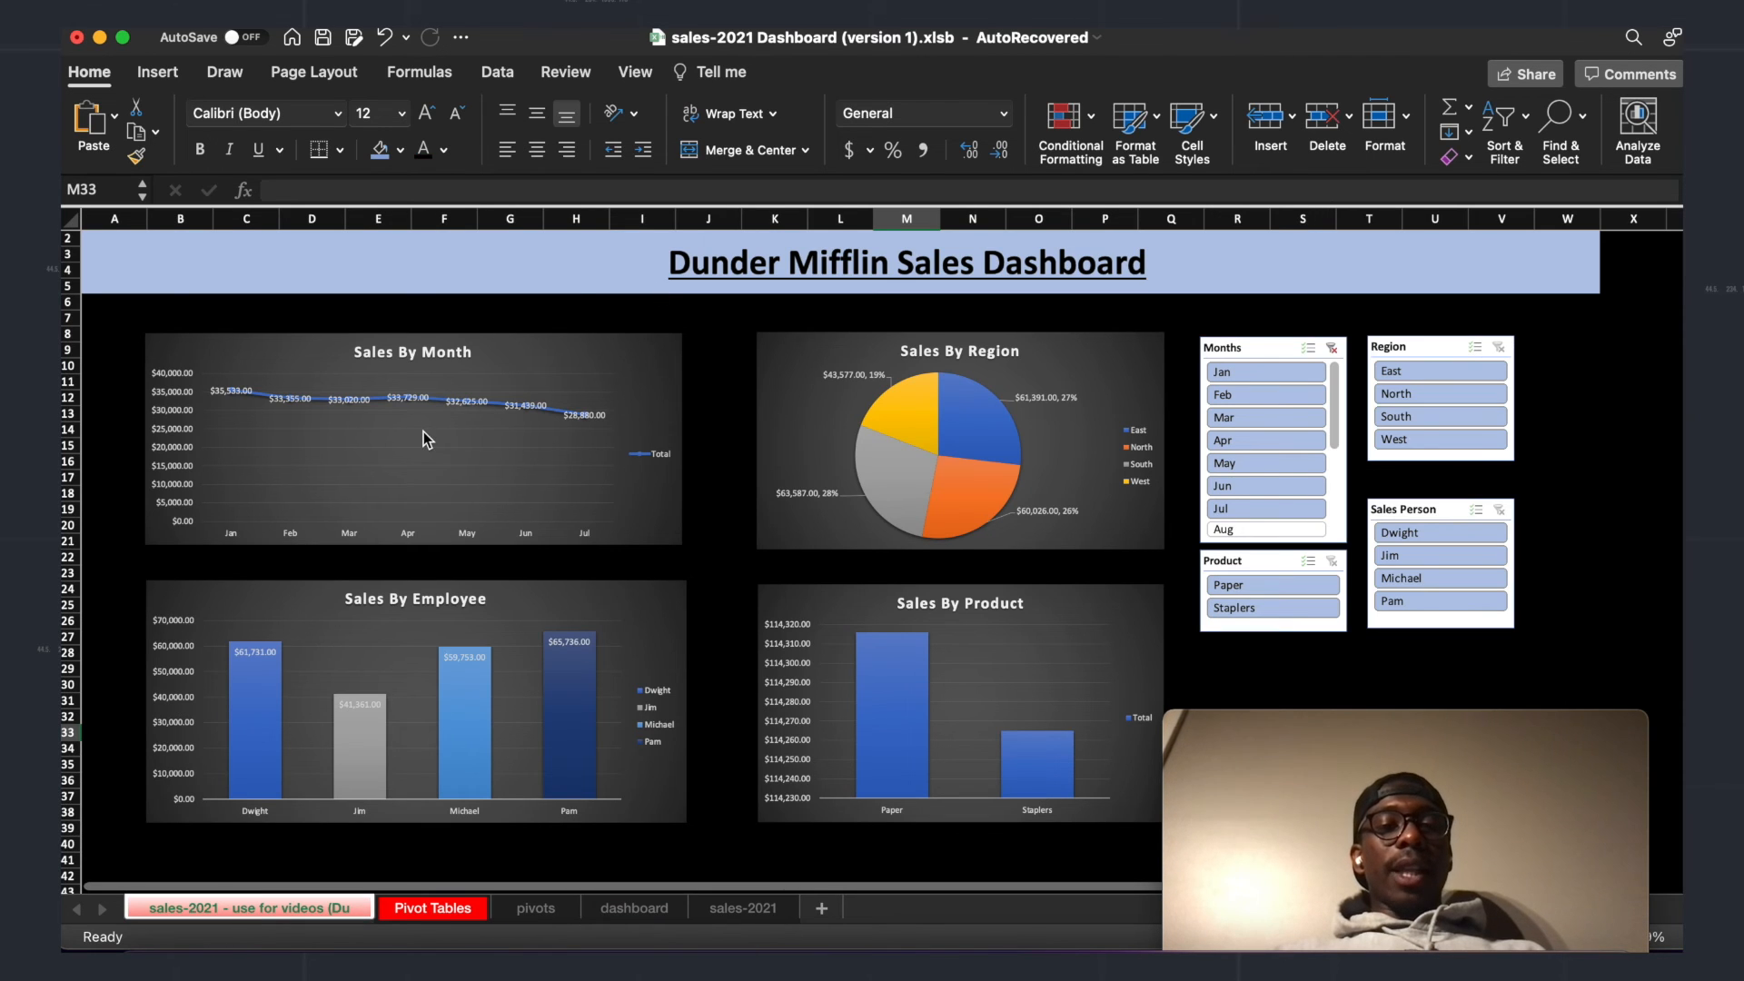
pyautogui.click(625, 911)
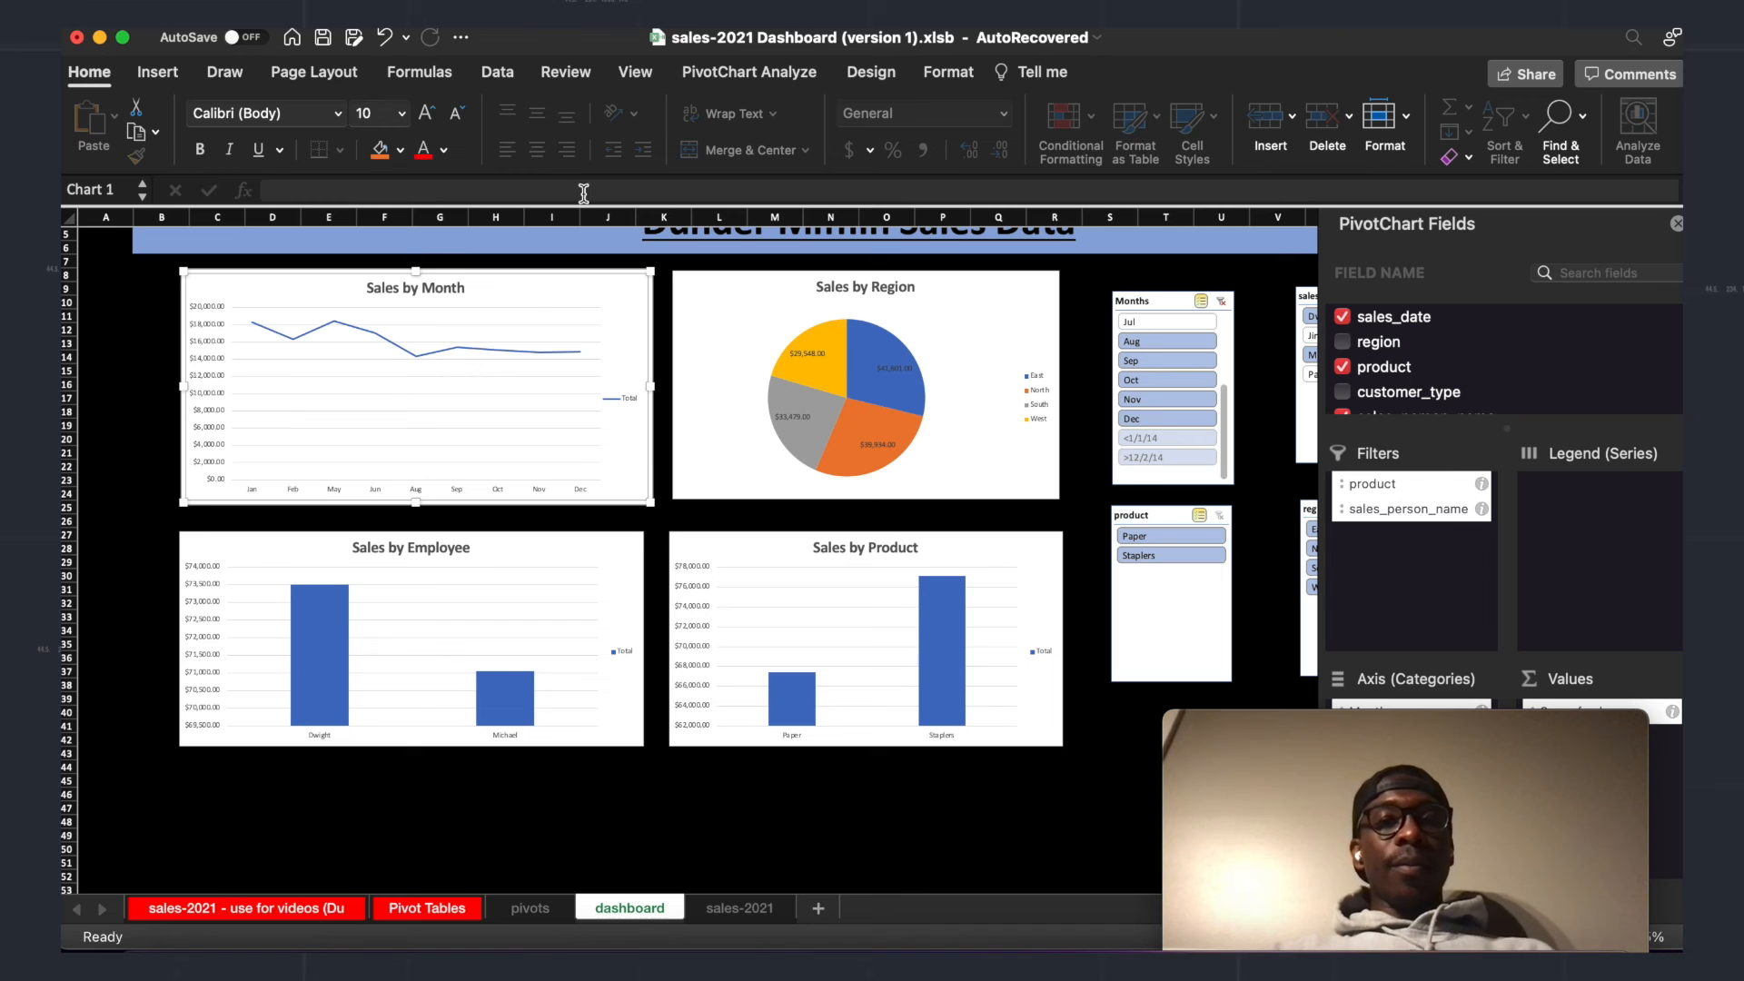
pyautogui.click(872, 75)
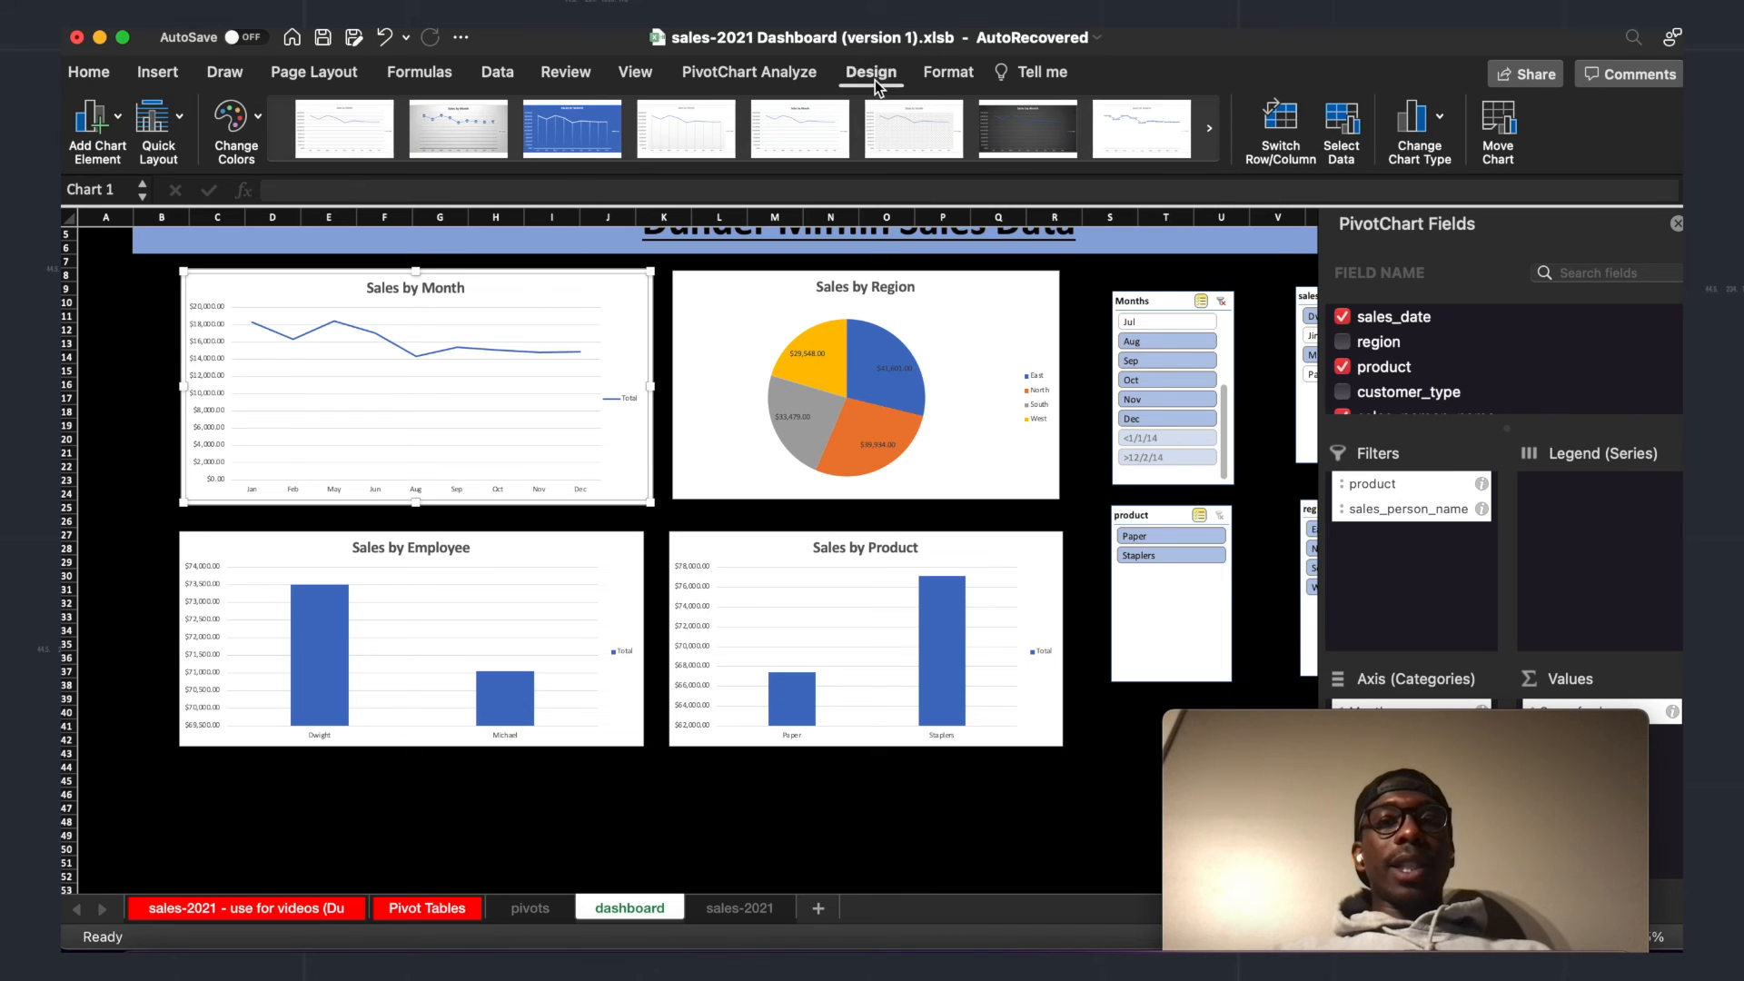
pyautogui.click(1032, 134)
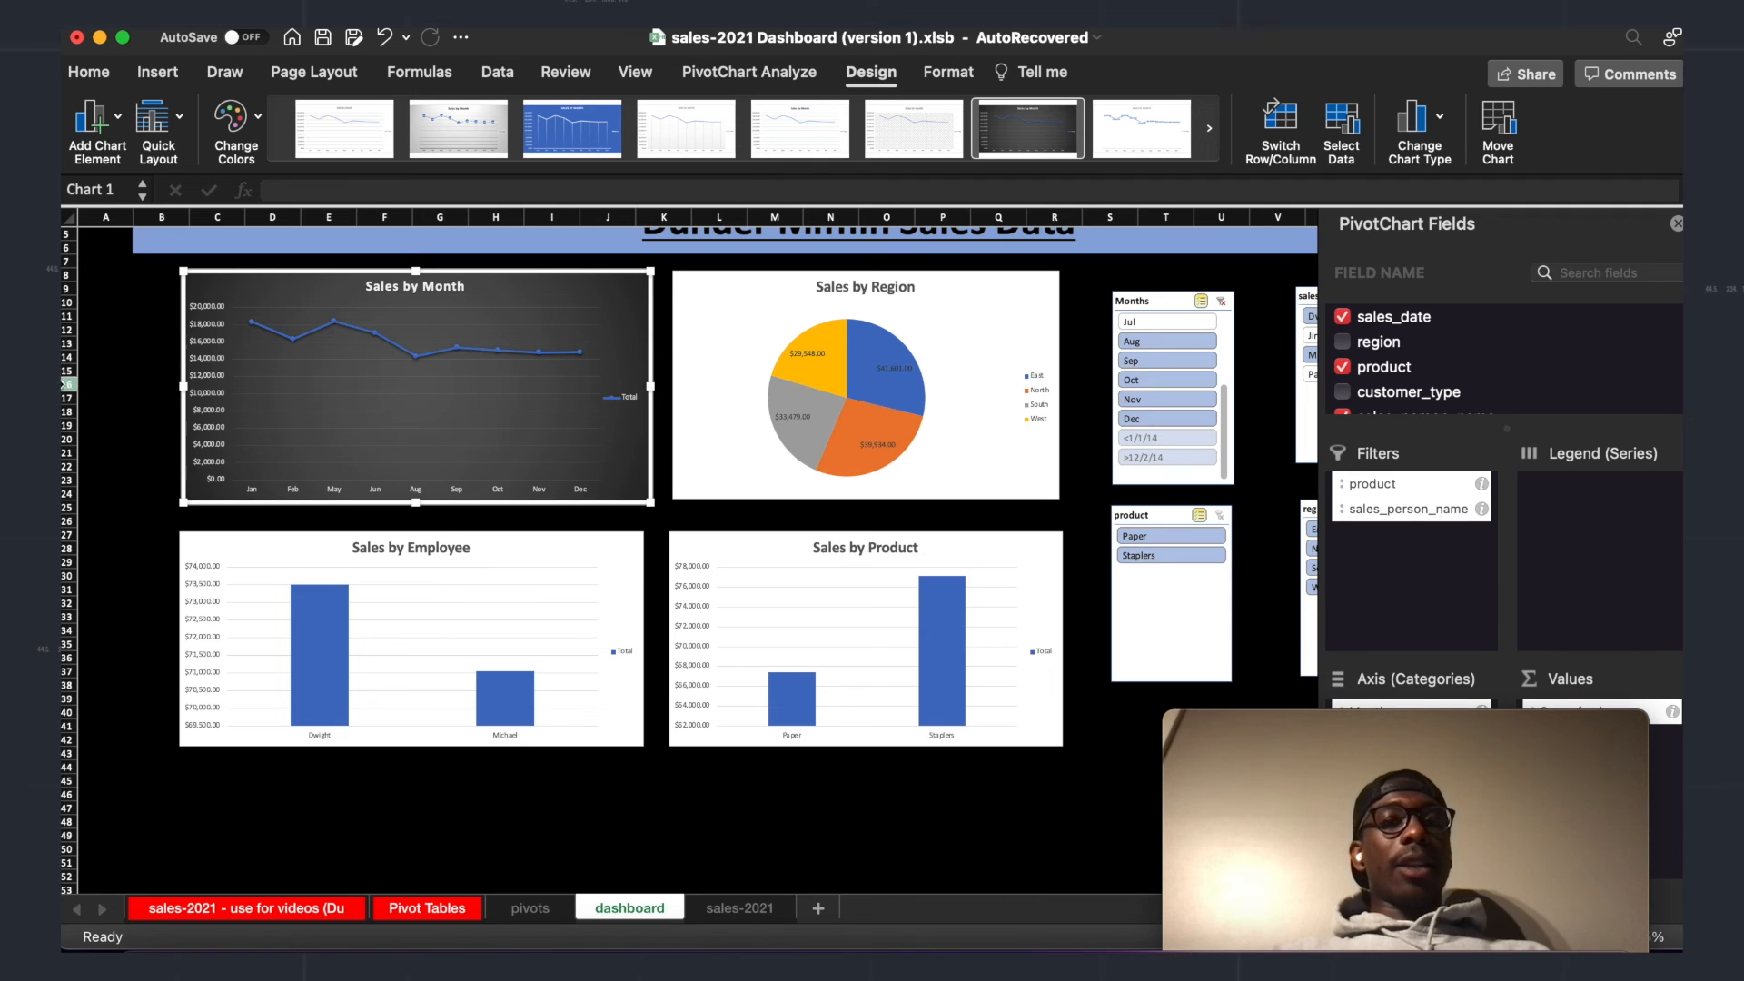
pyautogui.click(137, 382)
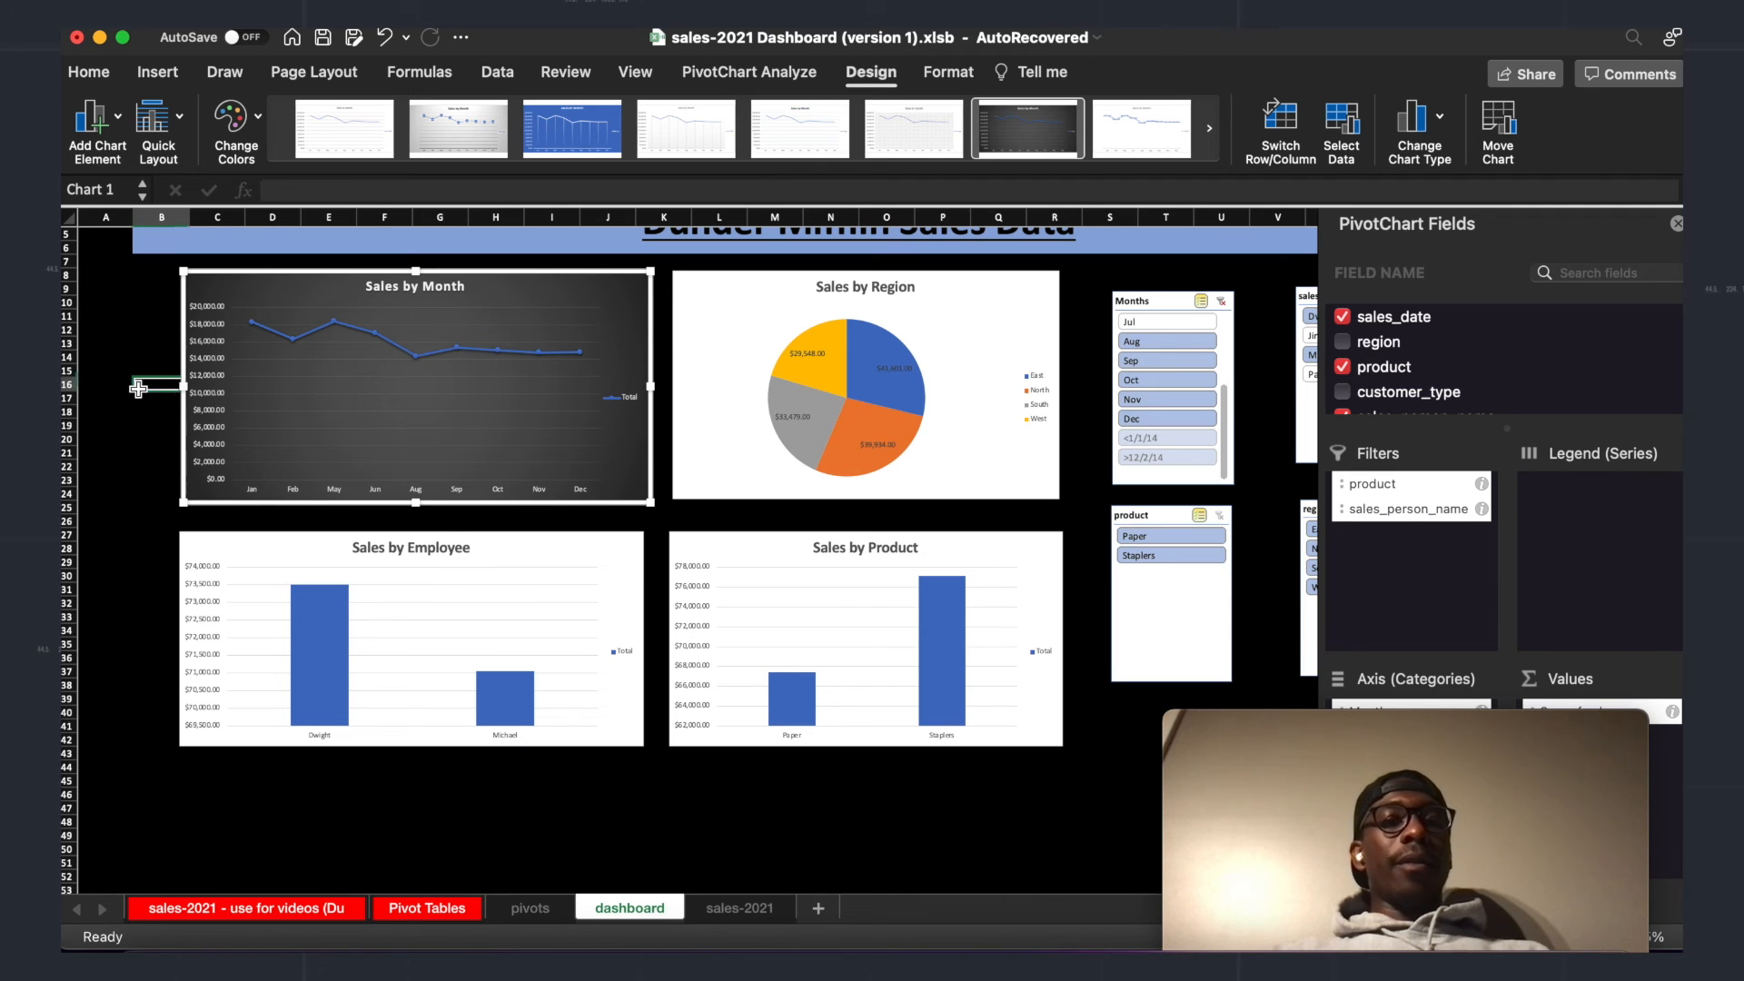
# Step: Apply the dark gray chart style with gradient blue columns to the Sales by Employee chart
pyautogui.click(584, 577)
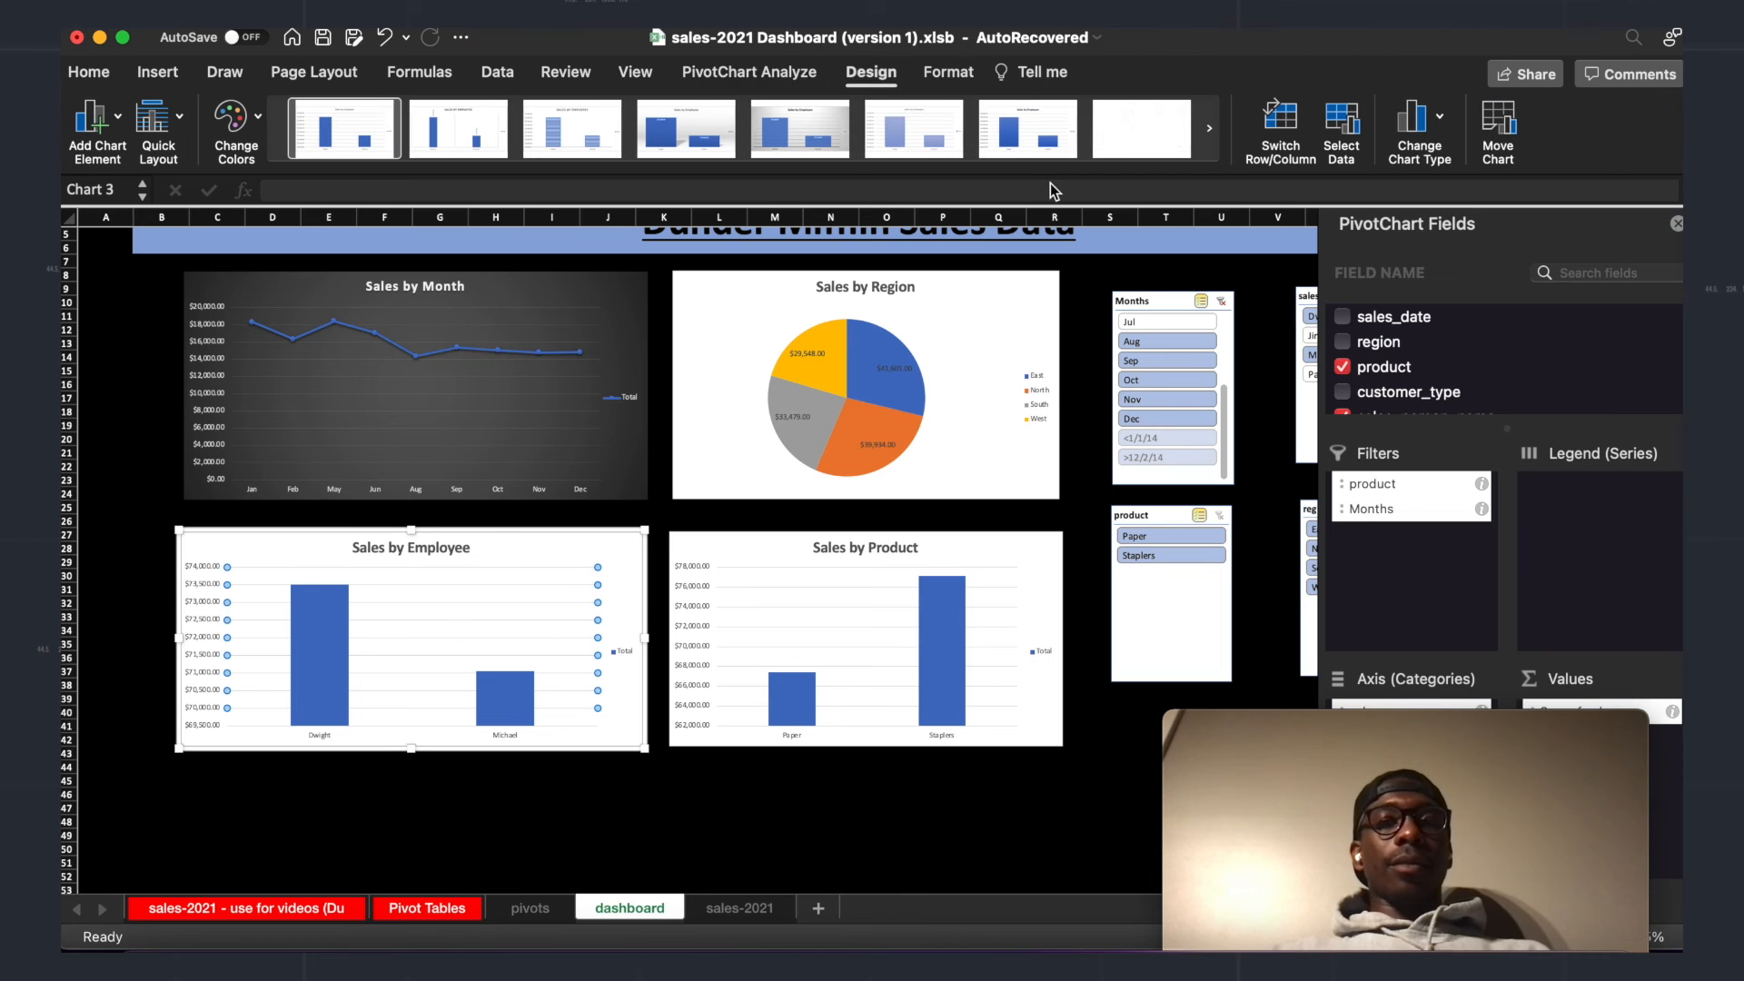
pyautogui.click(1213, 132)
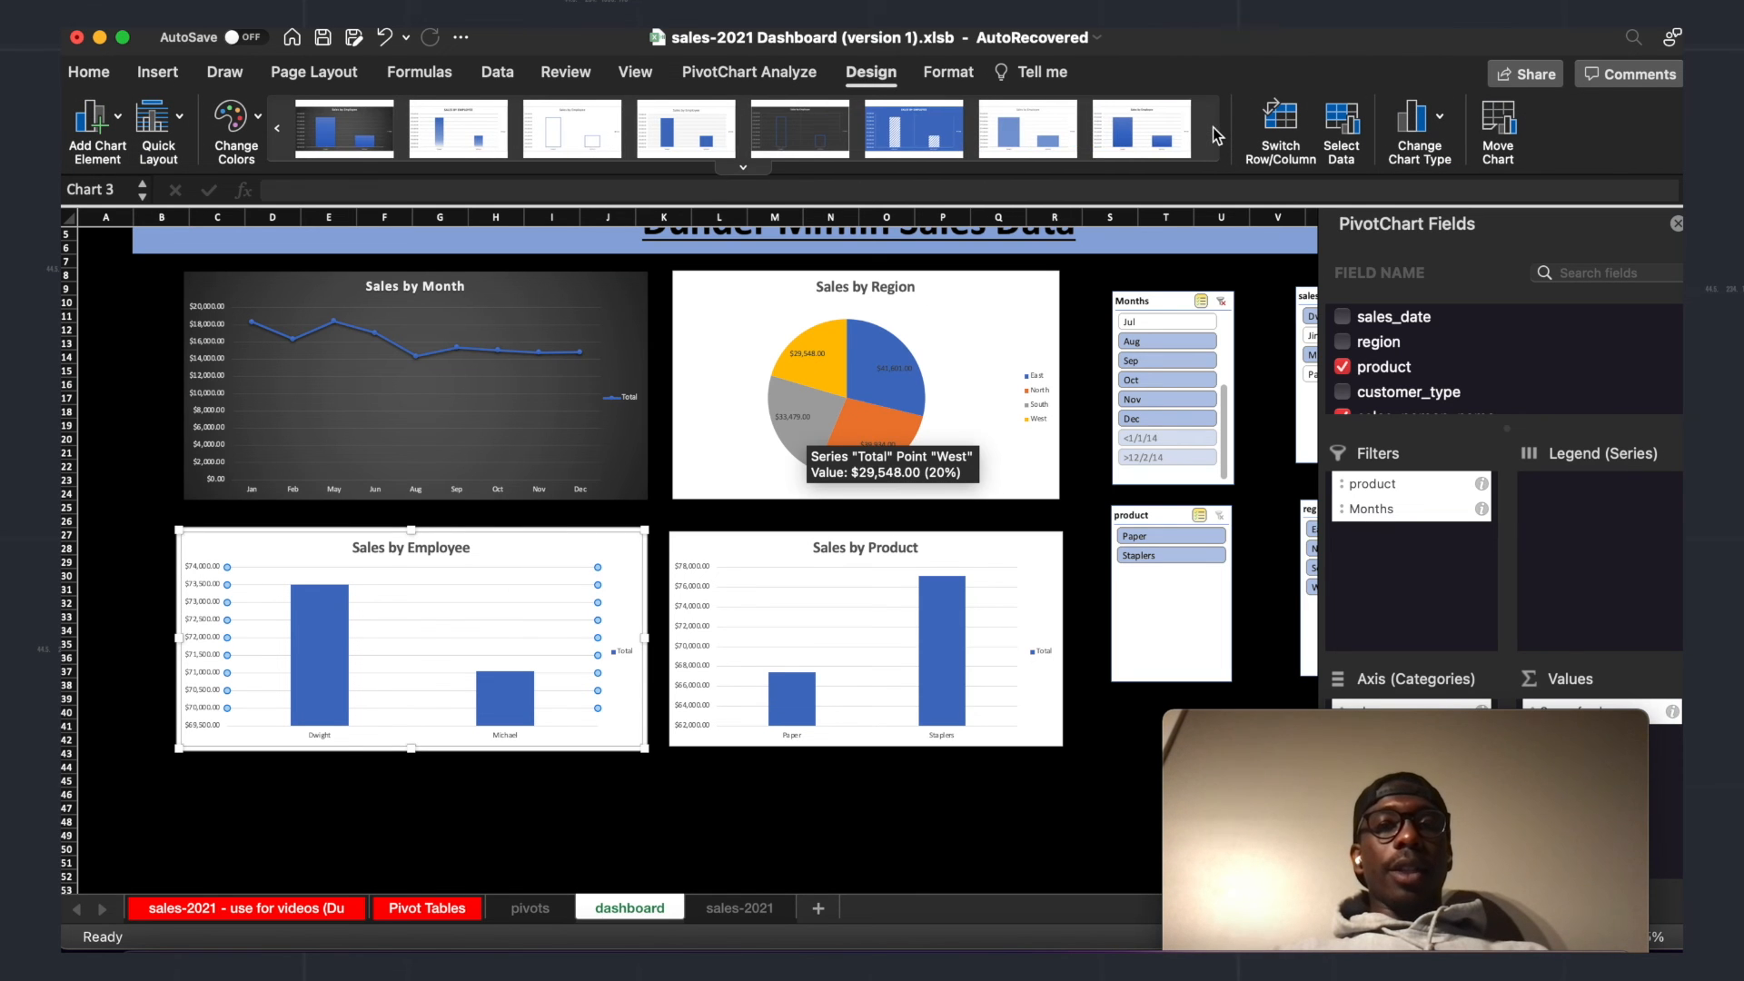
pyautogui.click(345, 128)
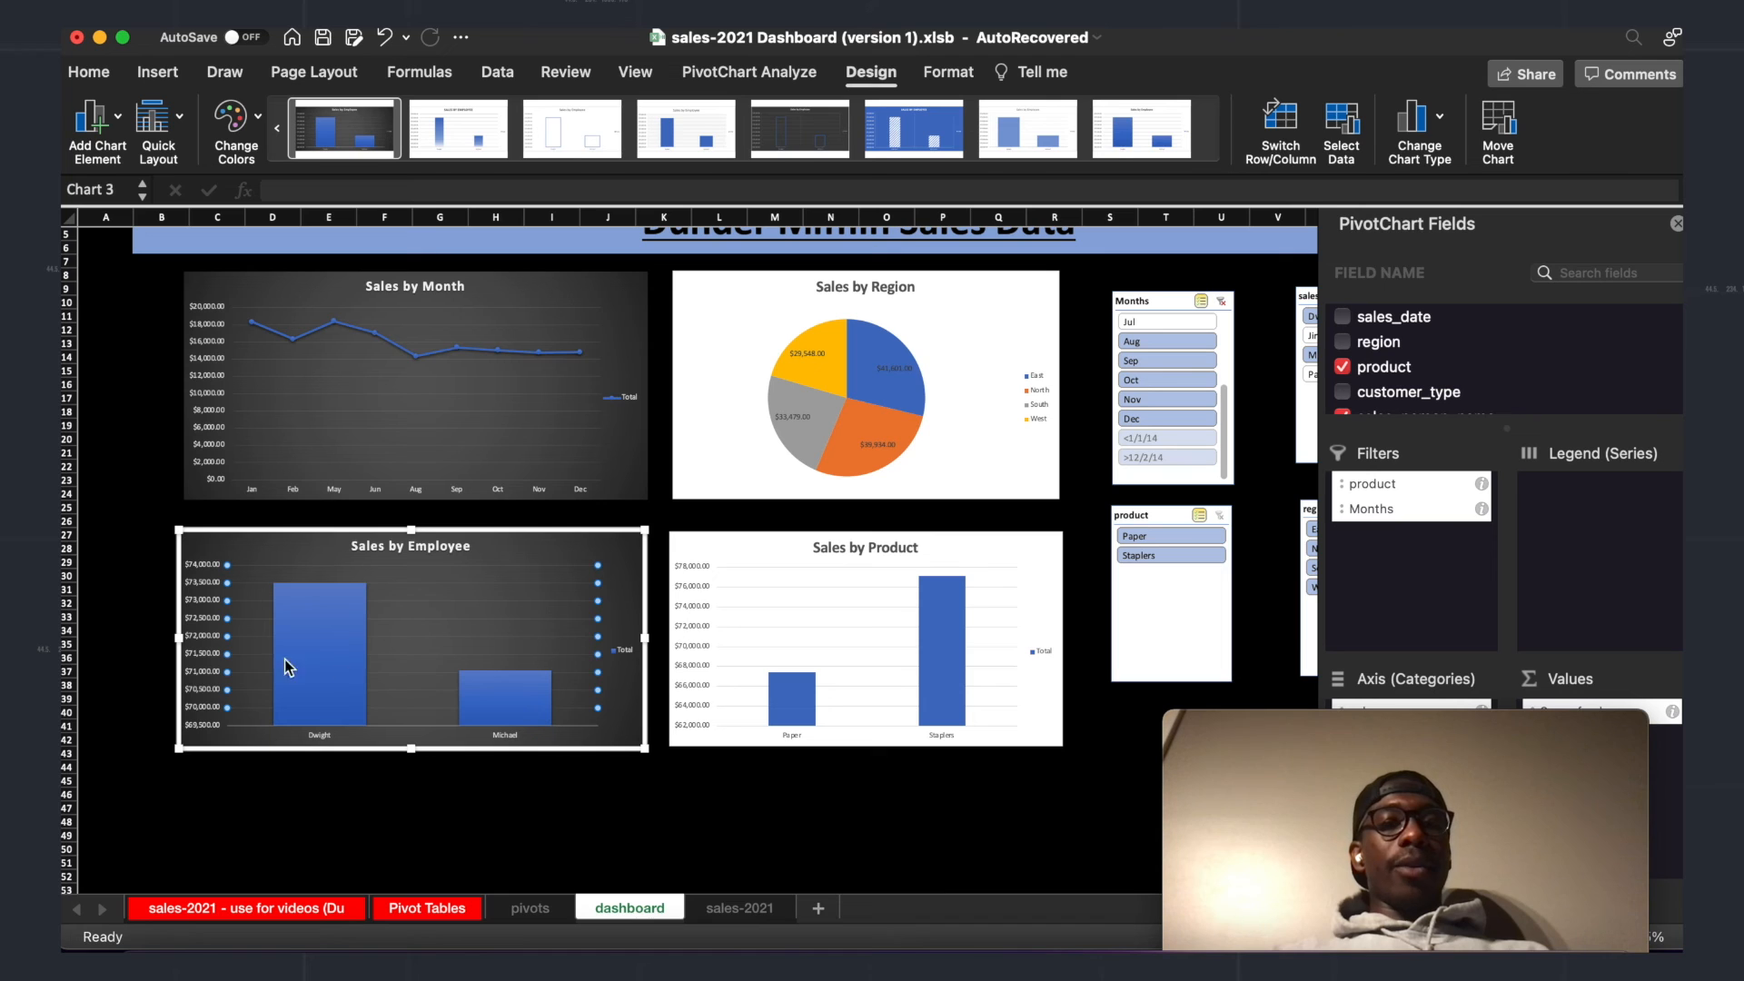
# Step: Apply the dark gray chart style to the Sales by Region pie chart and extend its right edge to near the end of column R
pyautogui.click(1017, 292)
pyautogui.click(1036, 125)
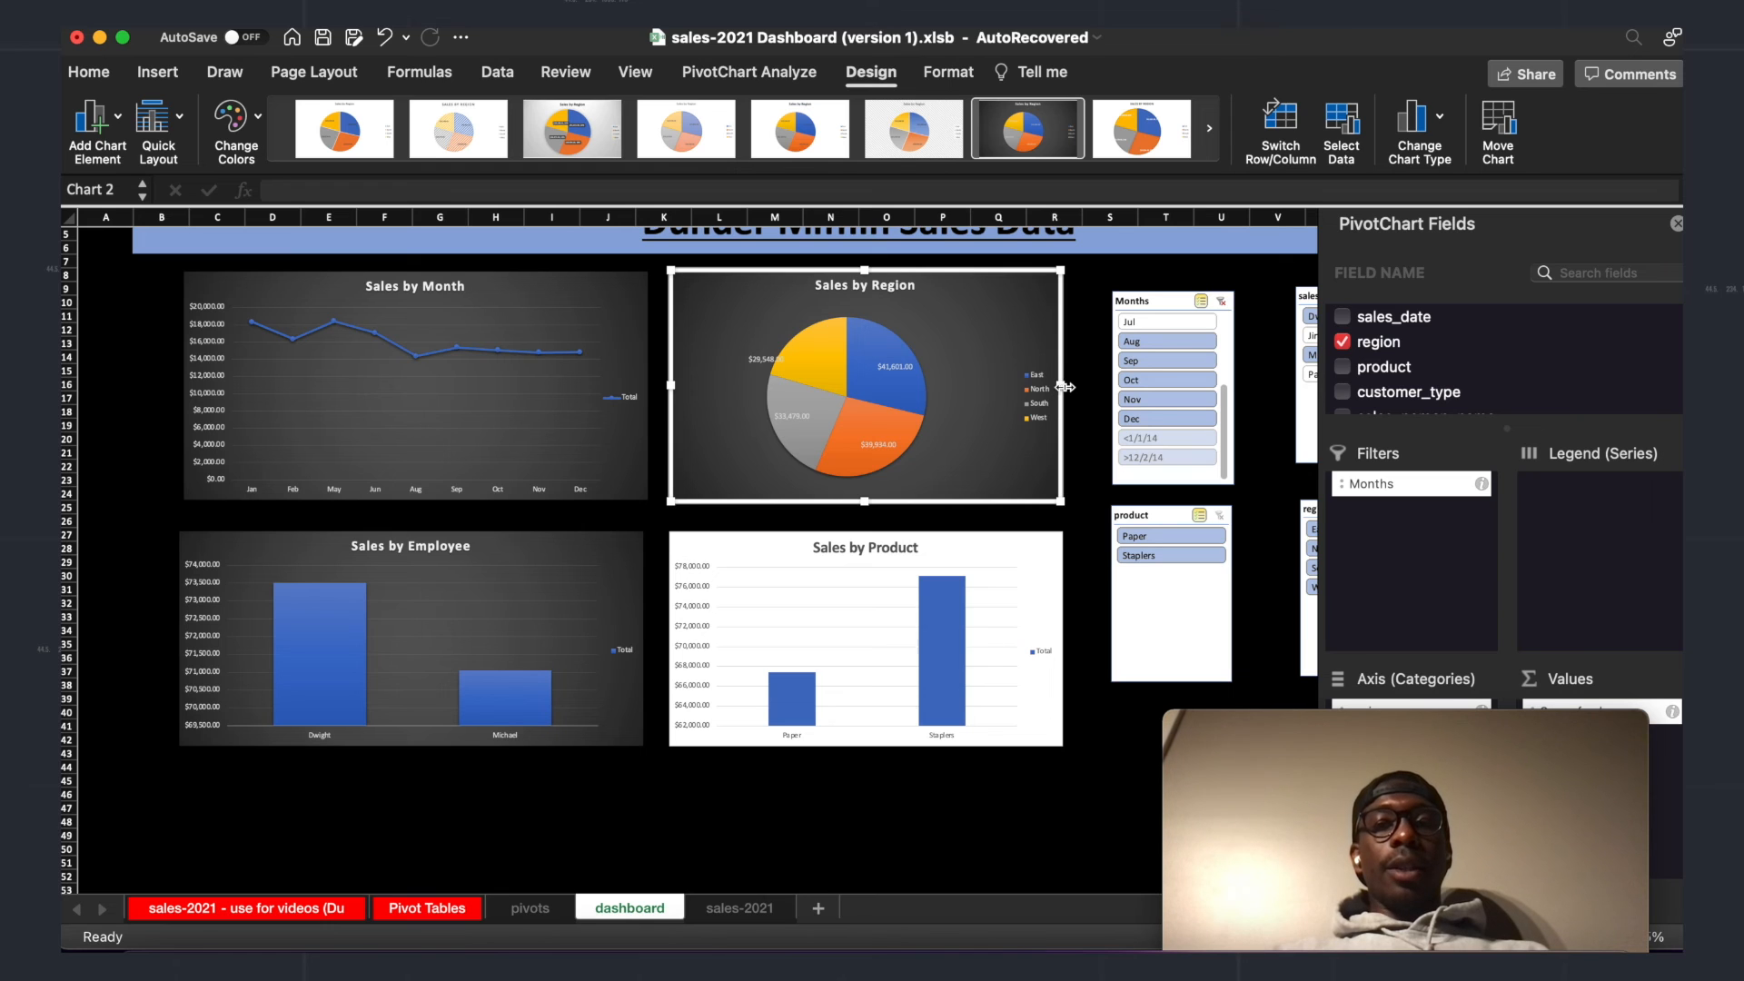
pyautogui.moveTo(1066, 387); pyautogui.dragTo(1079, 387)
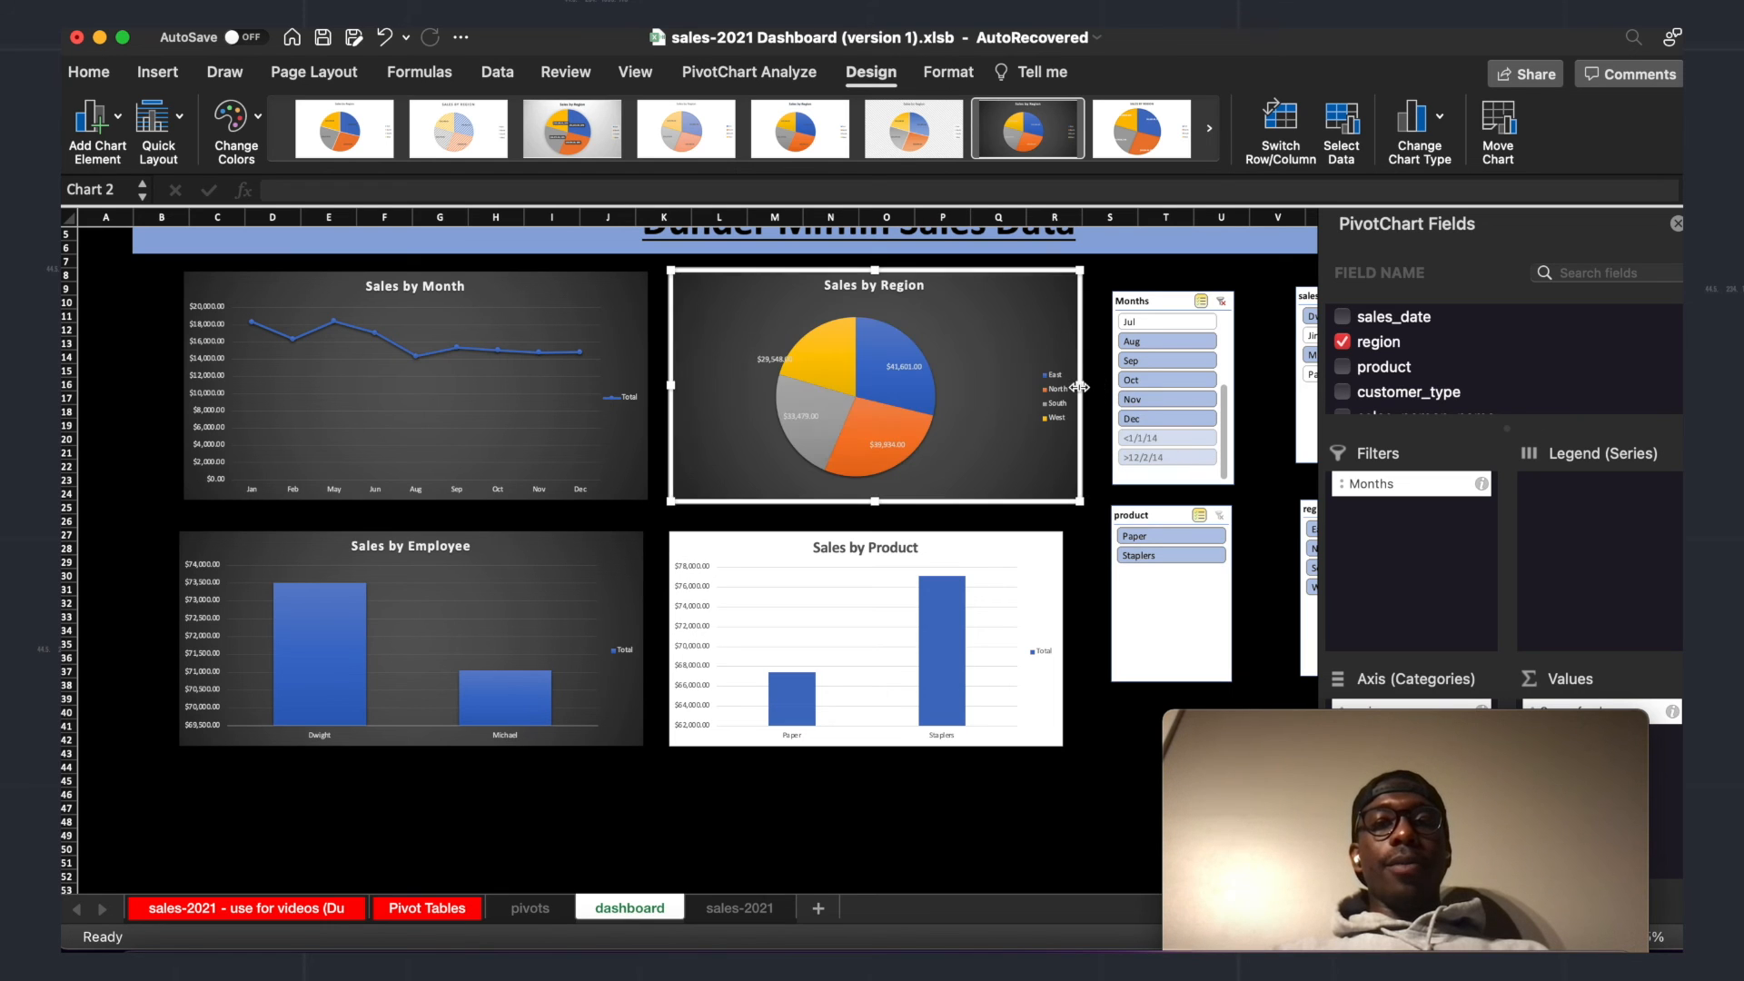
# Step: Widen the Sales by Product chart to match Sales by Region and apply the same dark gray chart style
pyautogui.click(986, 586)
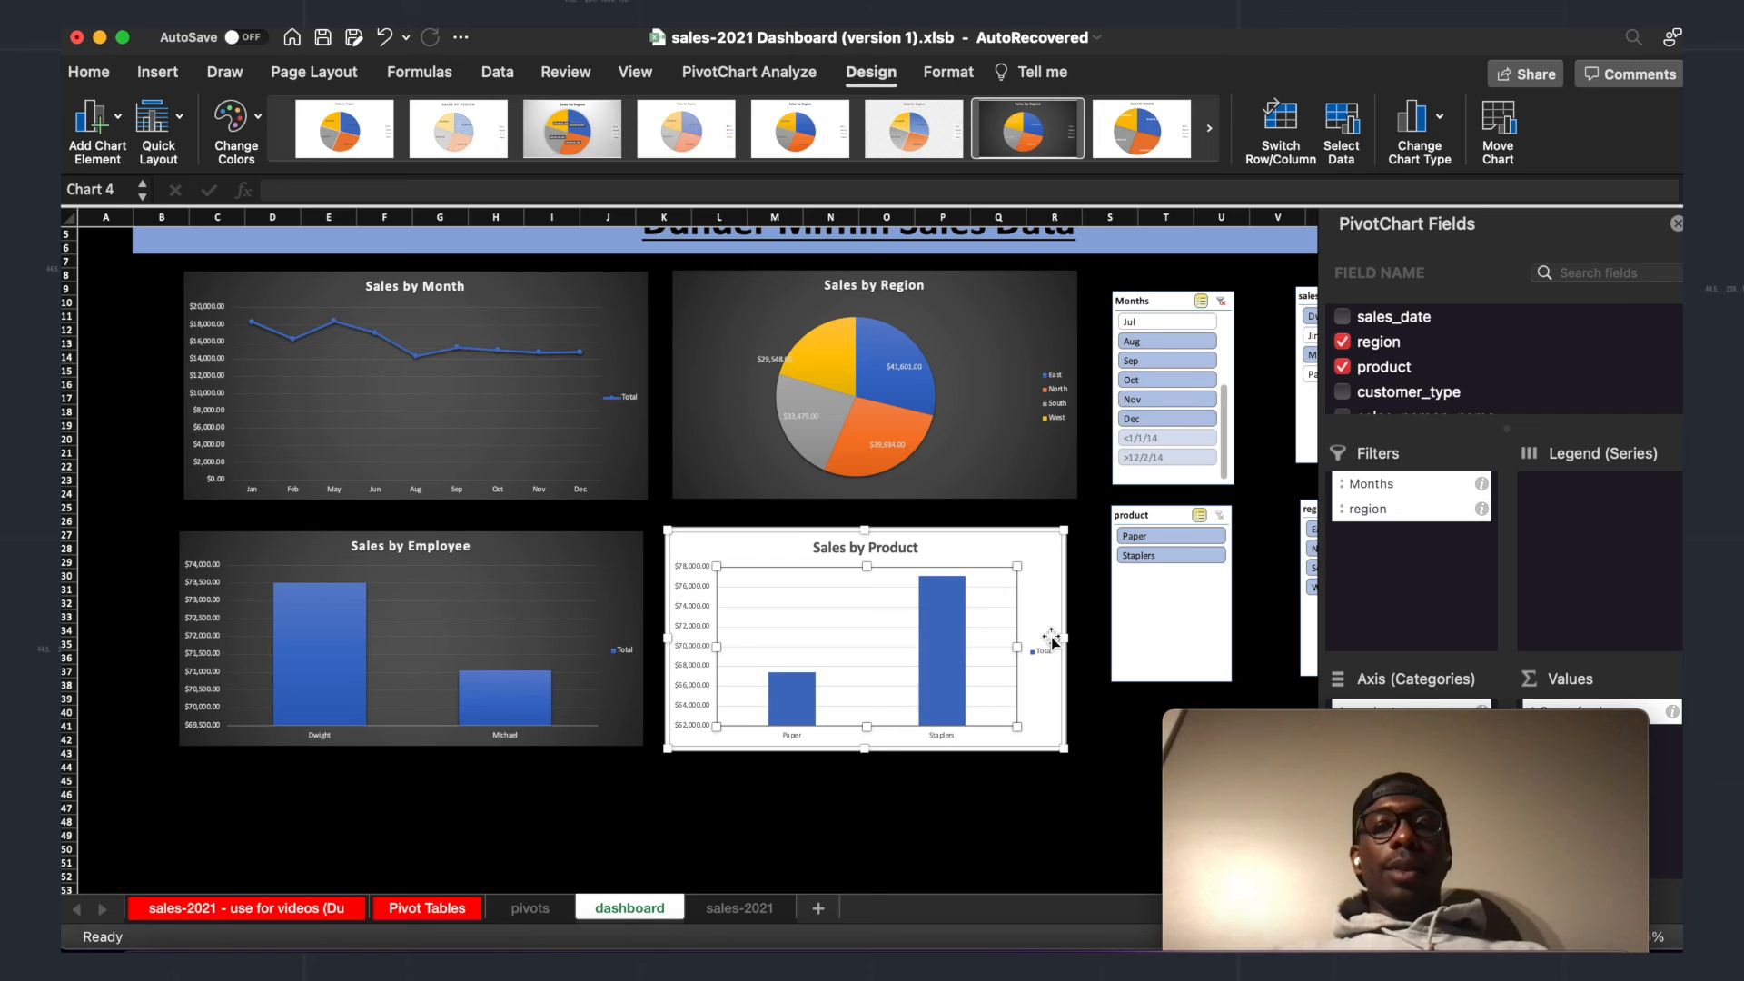
pyautogui.moveTo(1063, 637); pyautogui.dragTo(1077, 637)
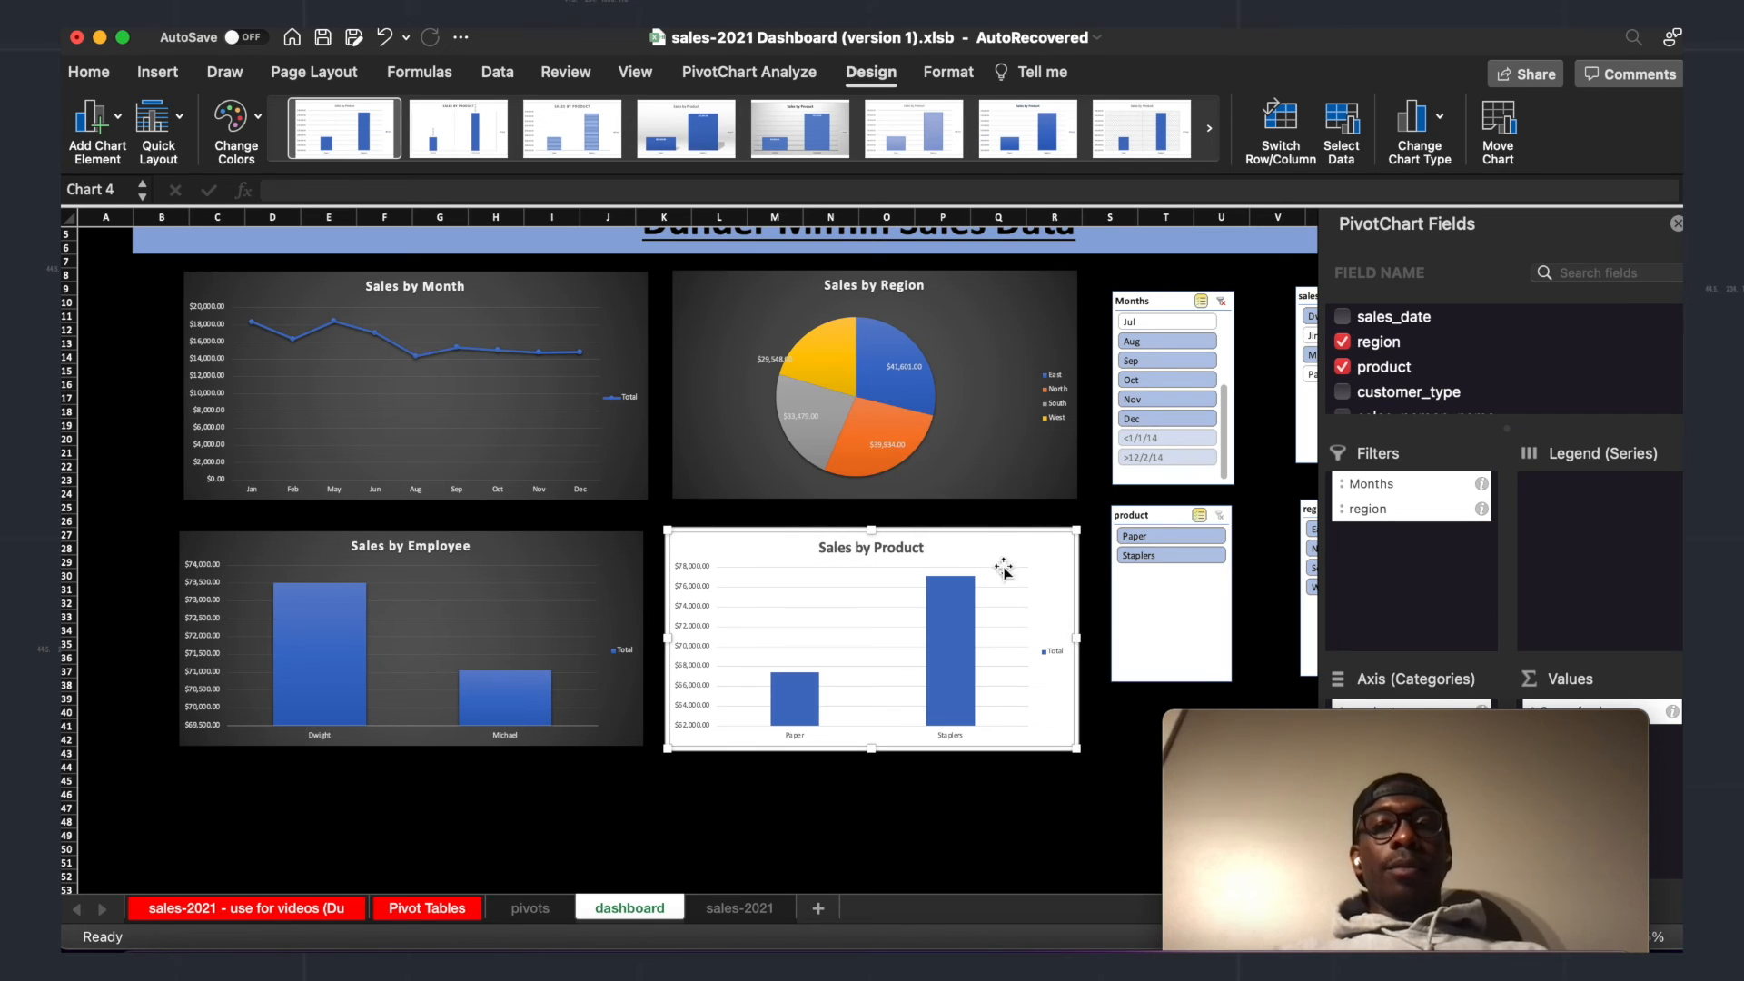
pyautogui.click(1211, 134)
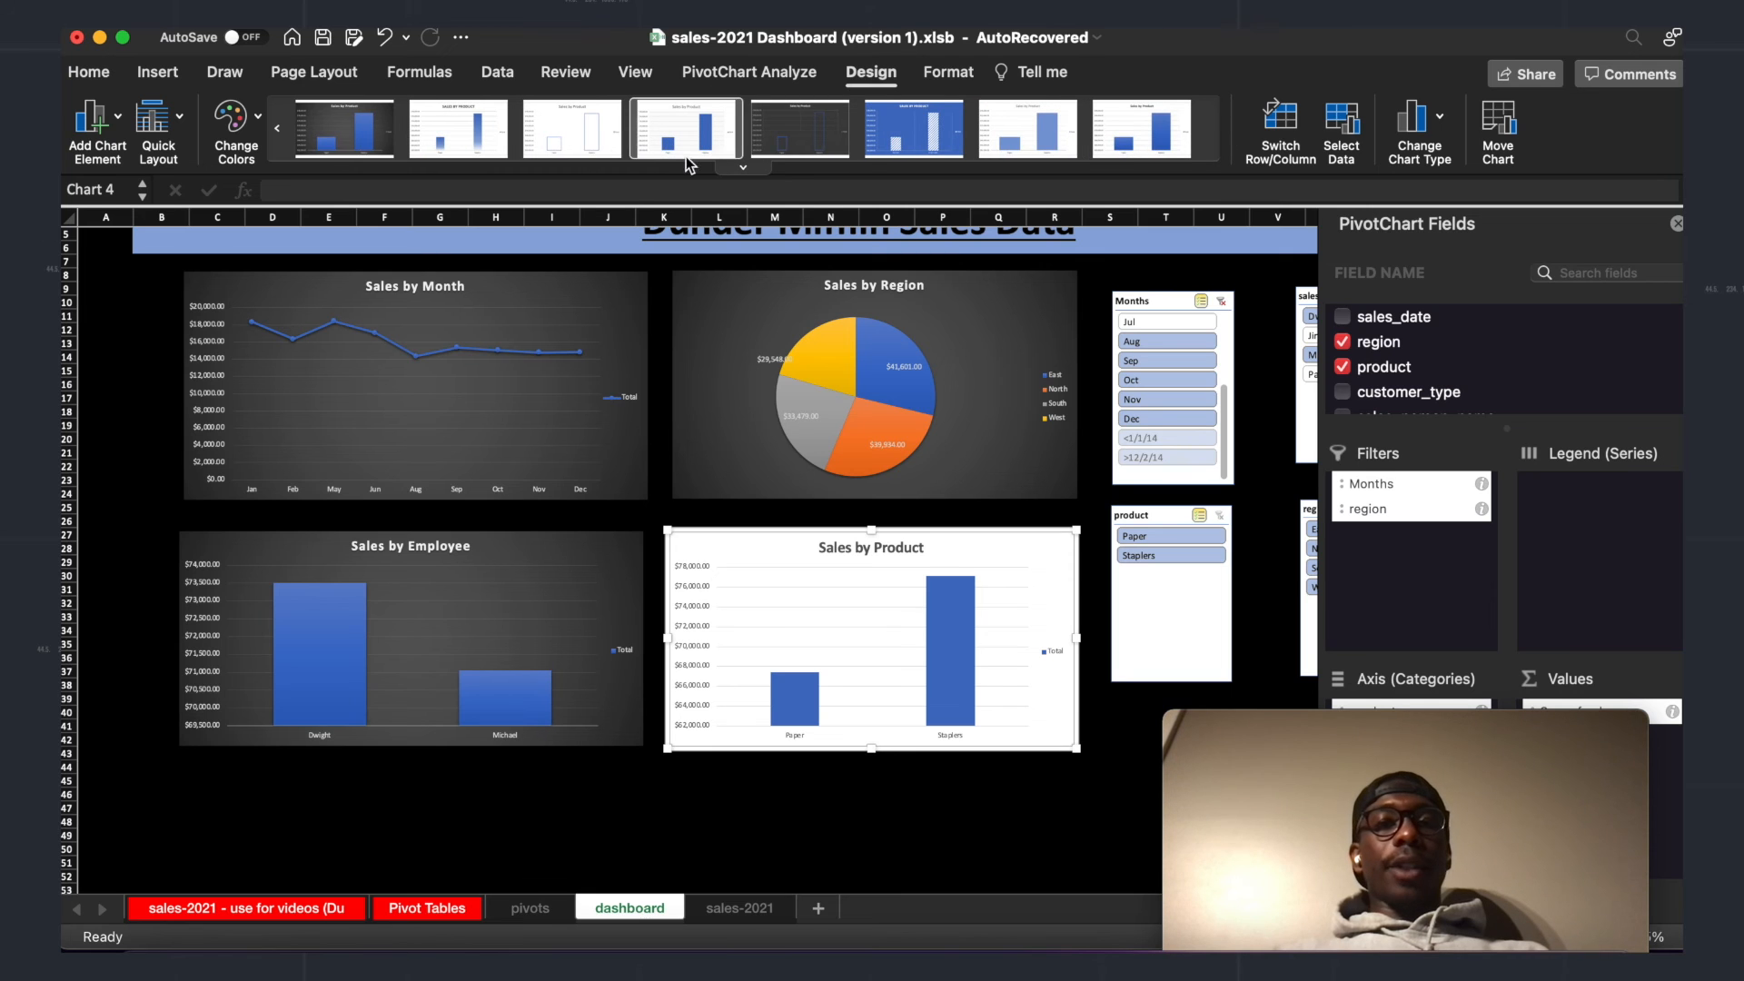
pyautogui.click(347, 132)
pyautogui.click(779, 844)
pyautogui.scroll(-3, 779, 844)
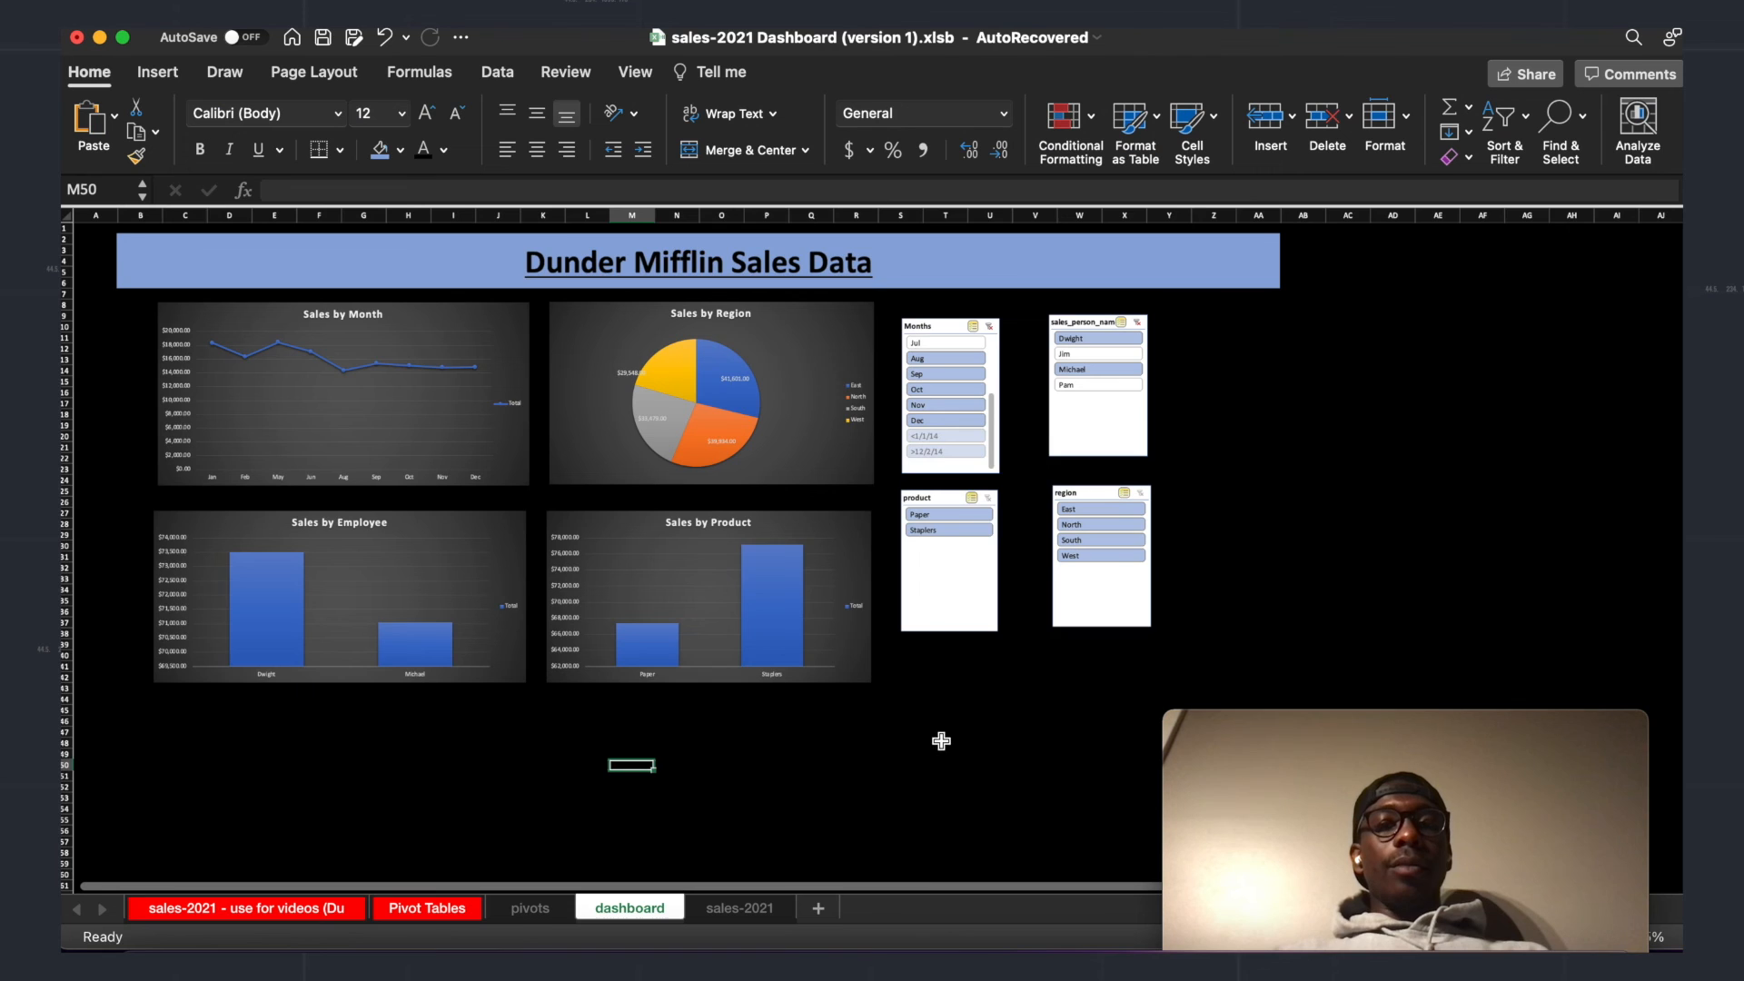
# Step: Check the slicer layout on the "sales-2021 - use for videos" sheet and shorten the dashboard's product slicer to fit its two items, shifting it down slightly
pyautogui.click(965, 749)
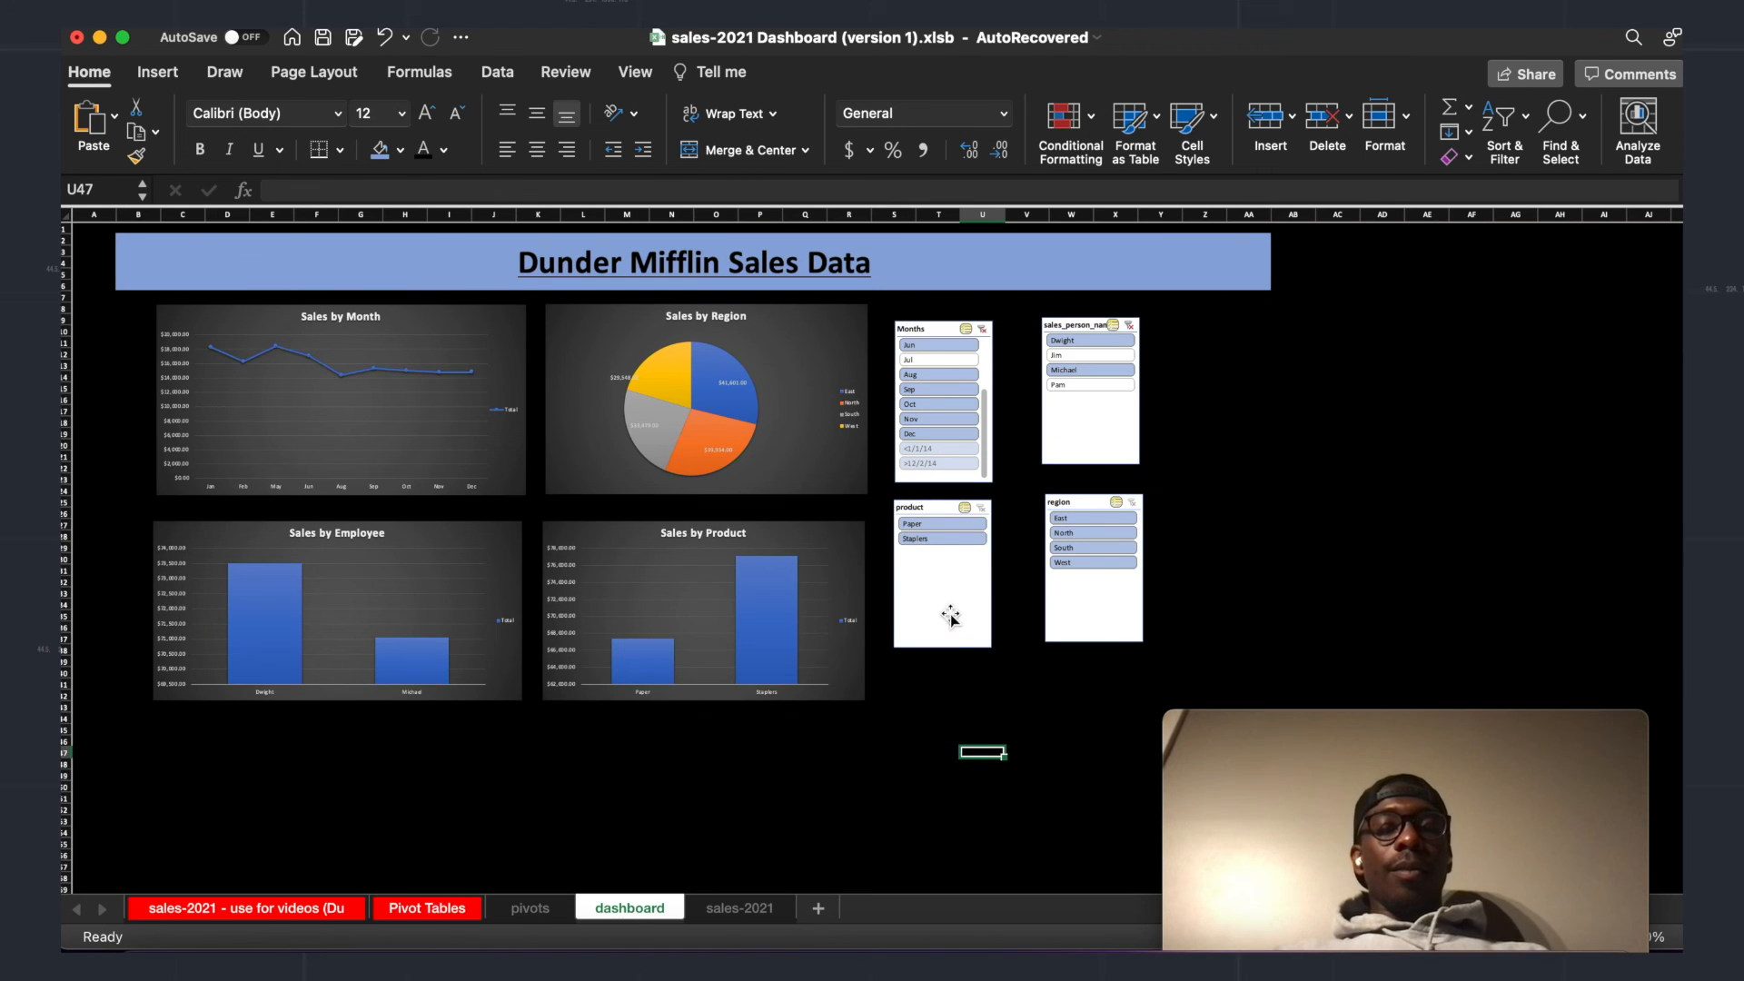
pyautogui.click(281, 911)
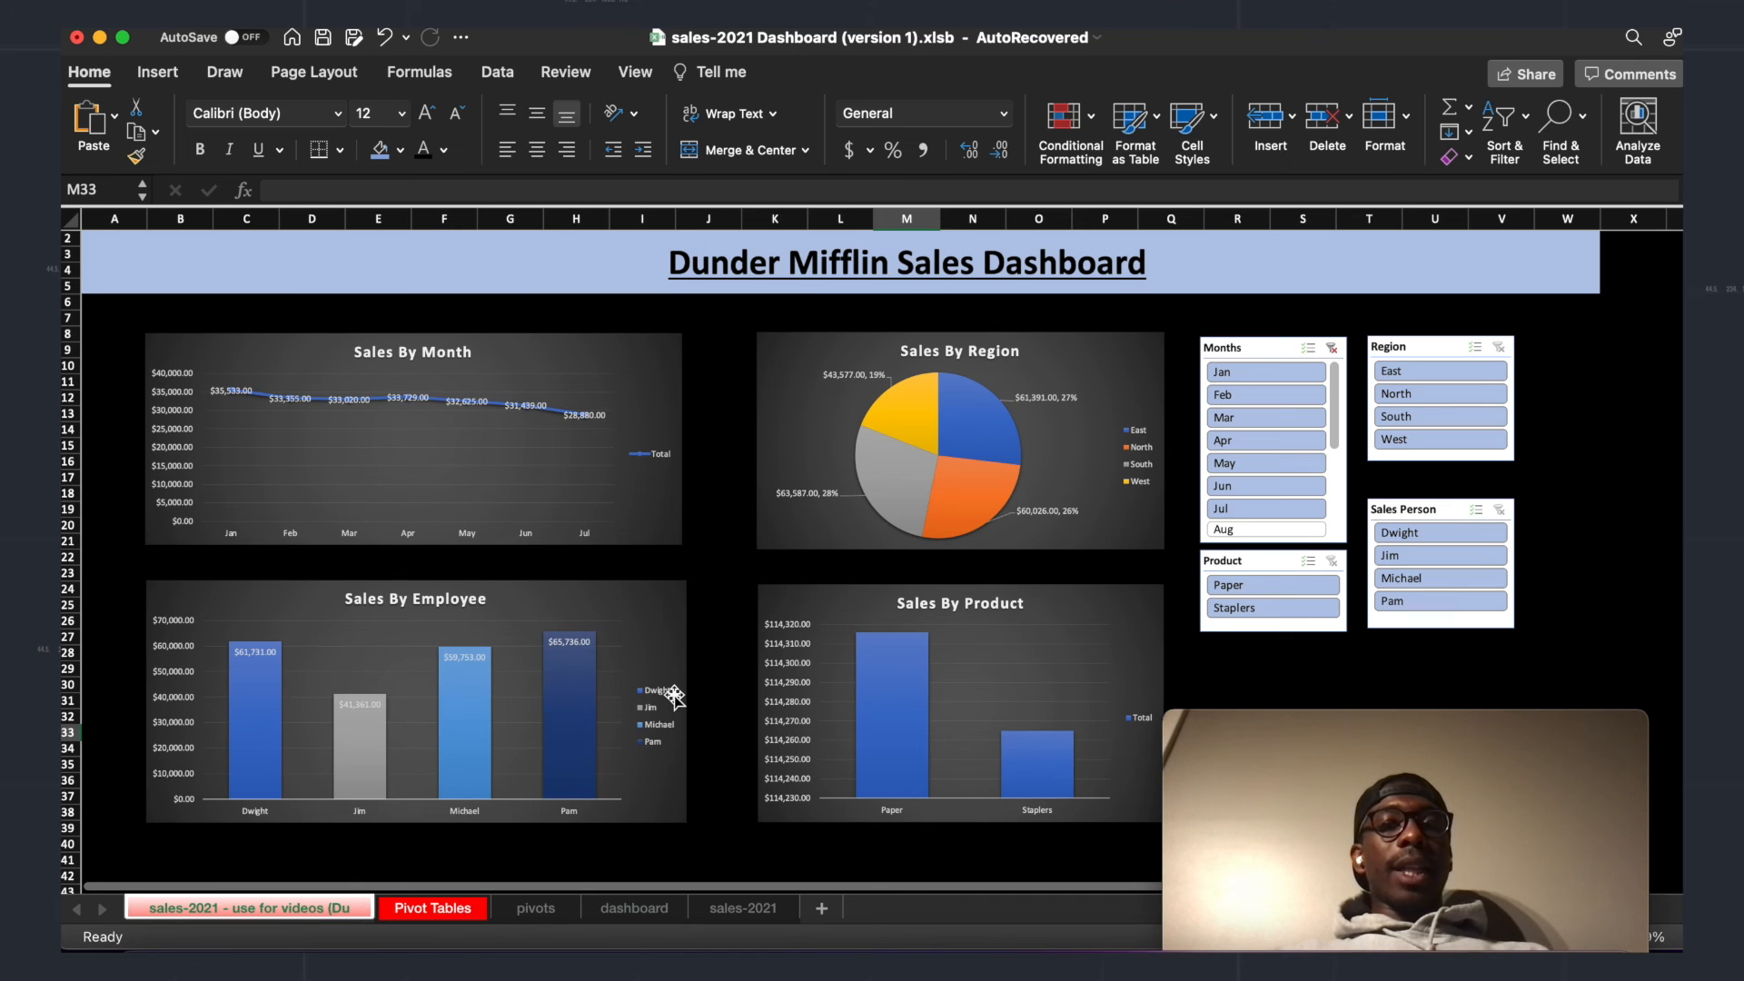
pyautogui.scroll(-2, 674, 696)
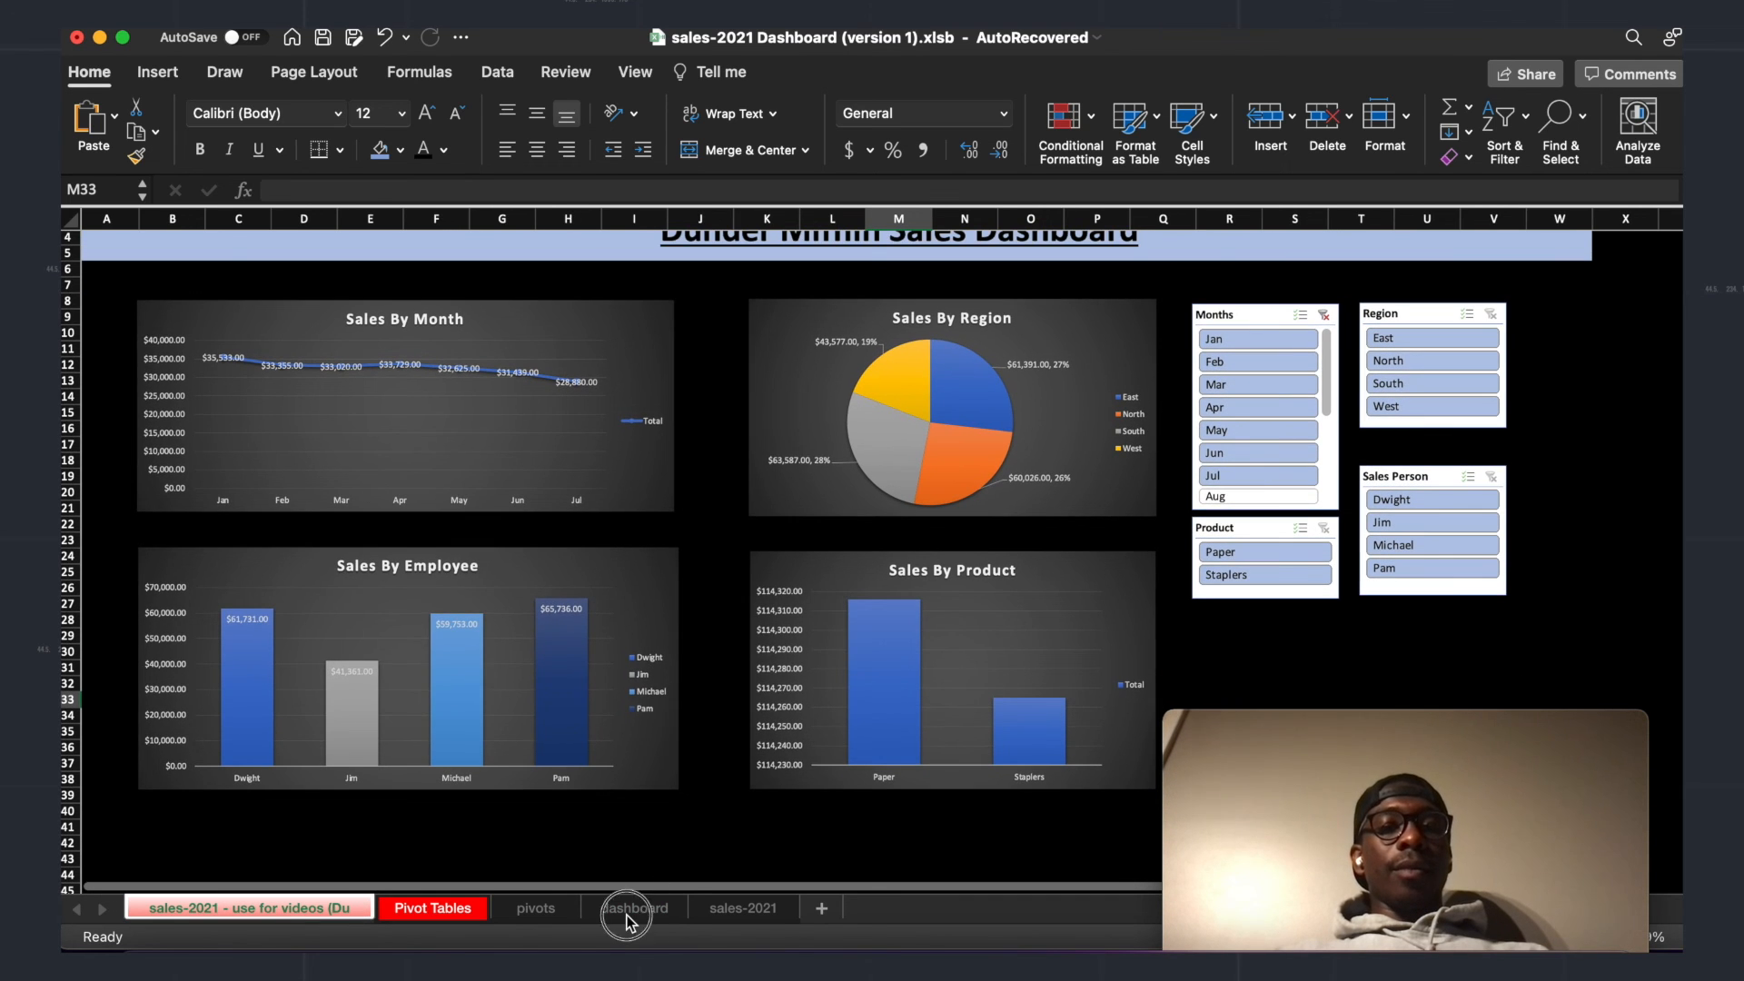
pyautogui.click(628, 911)
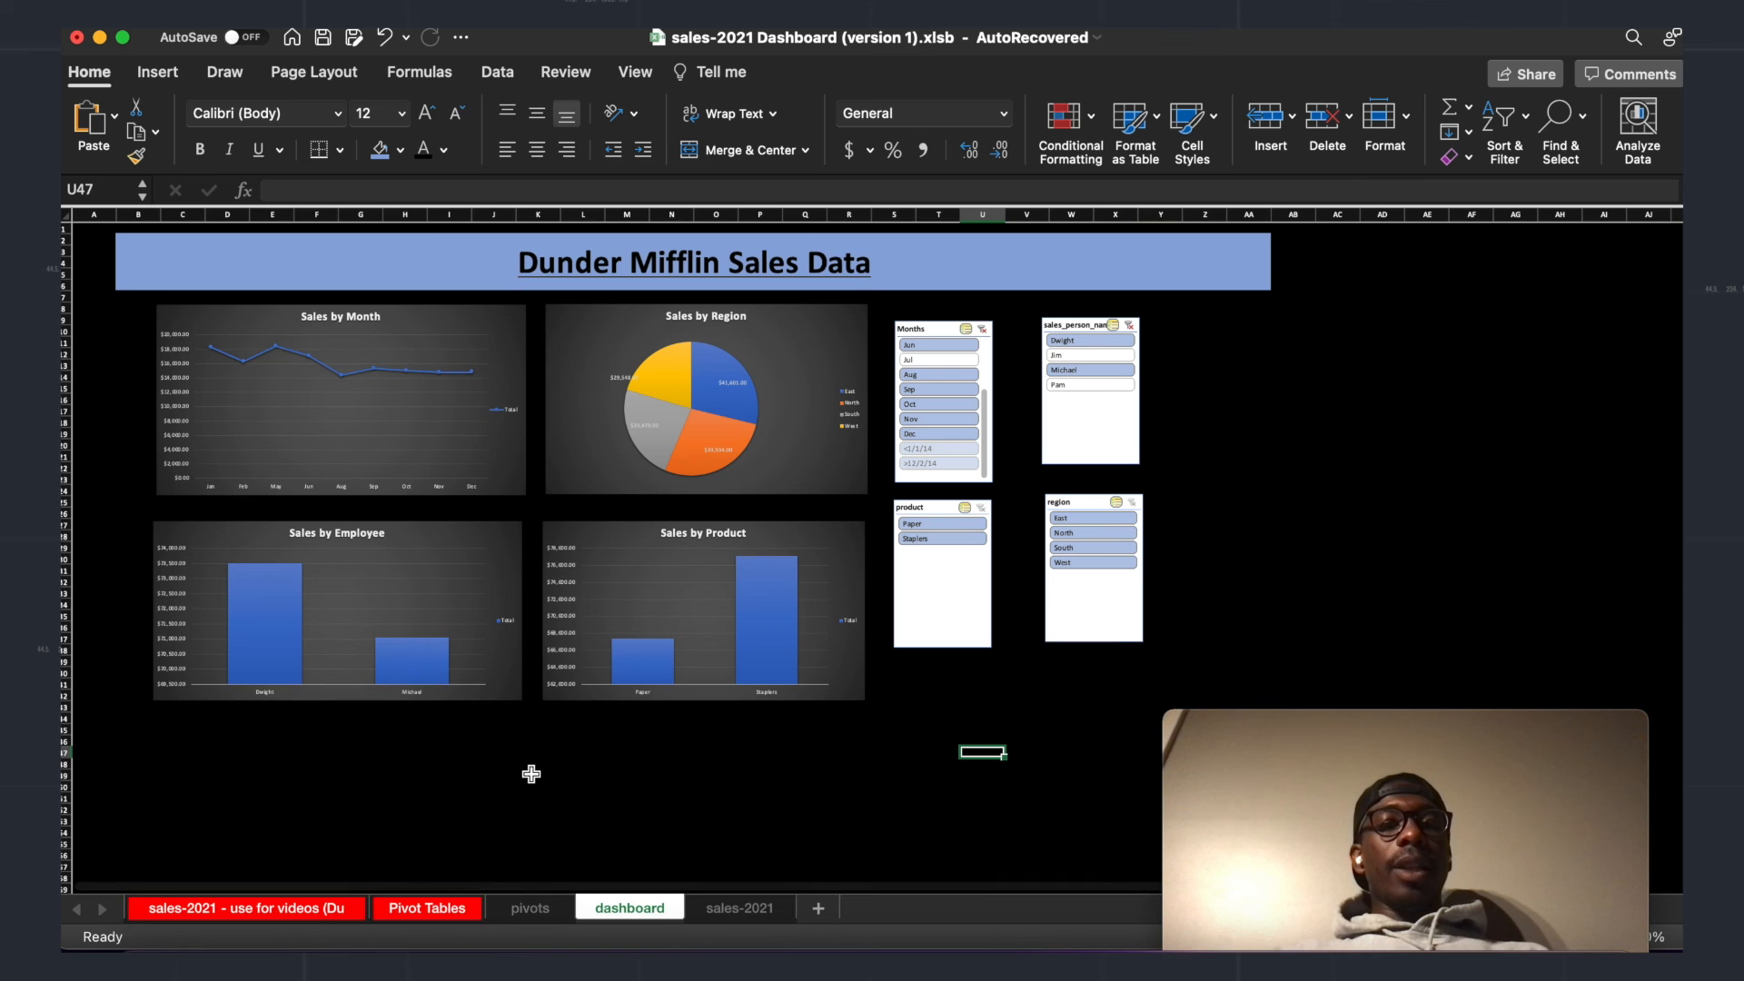
pyautogui.click(949, 582)
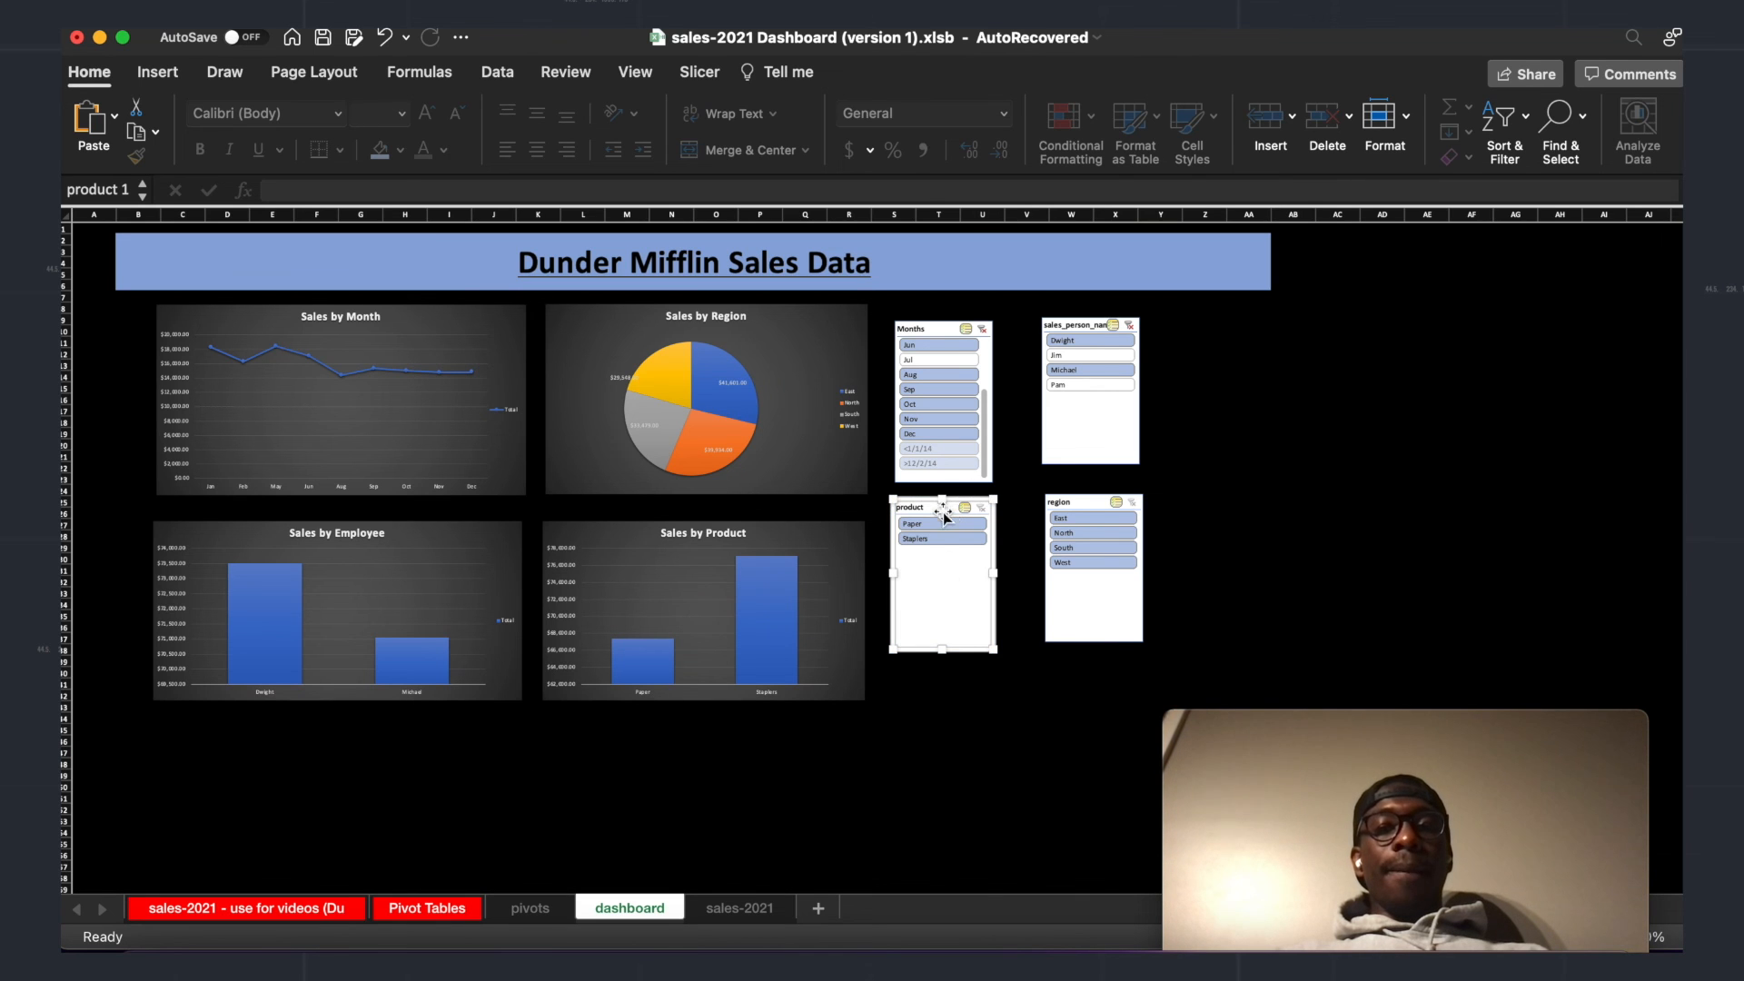
pyautogui.scroll(3, 943, 595)
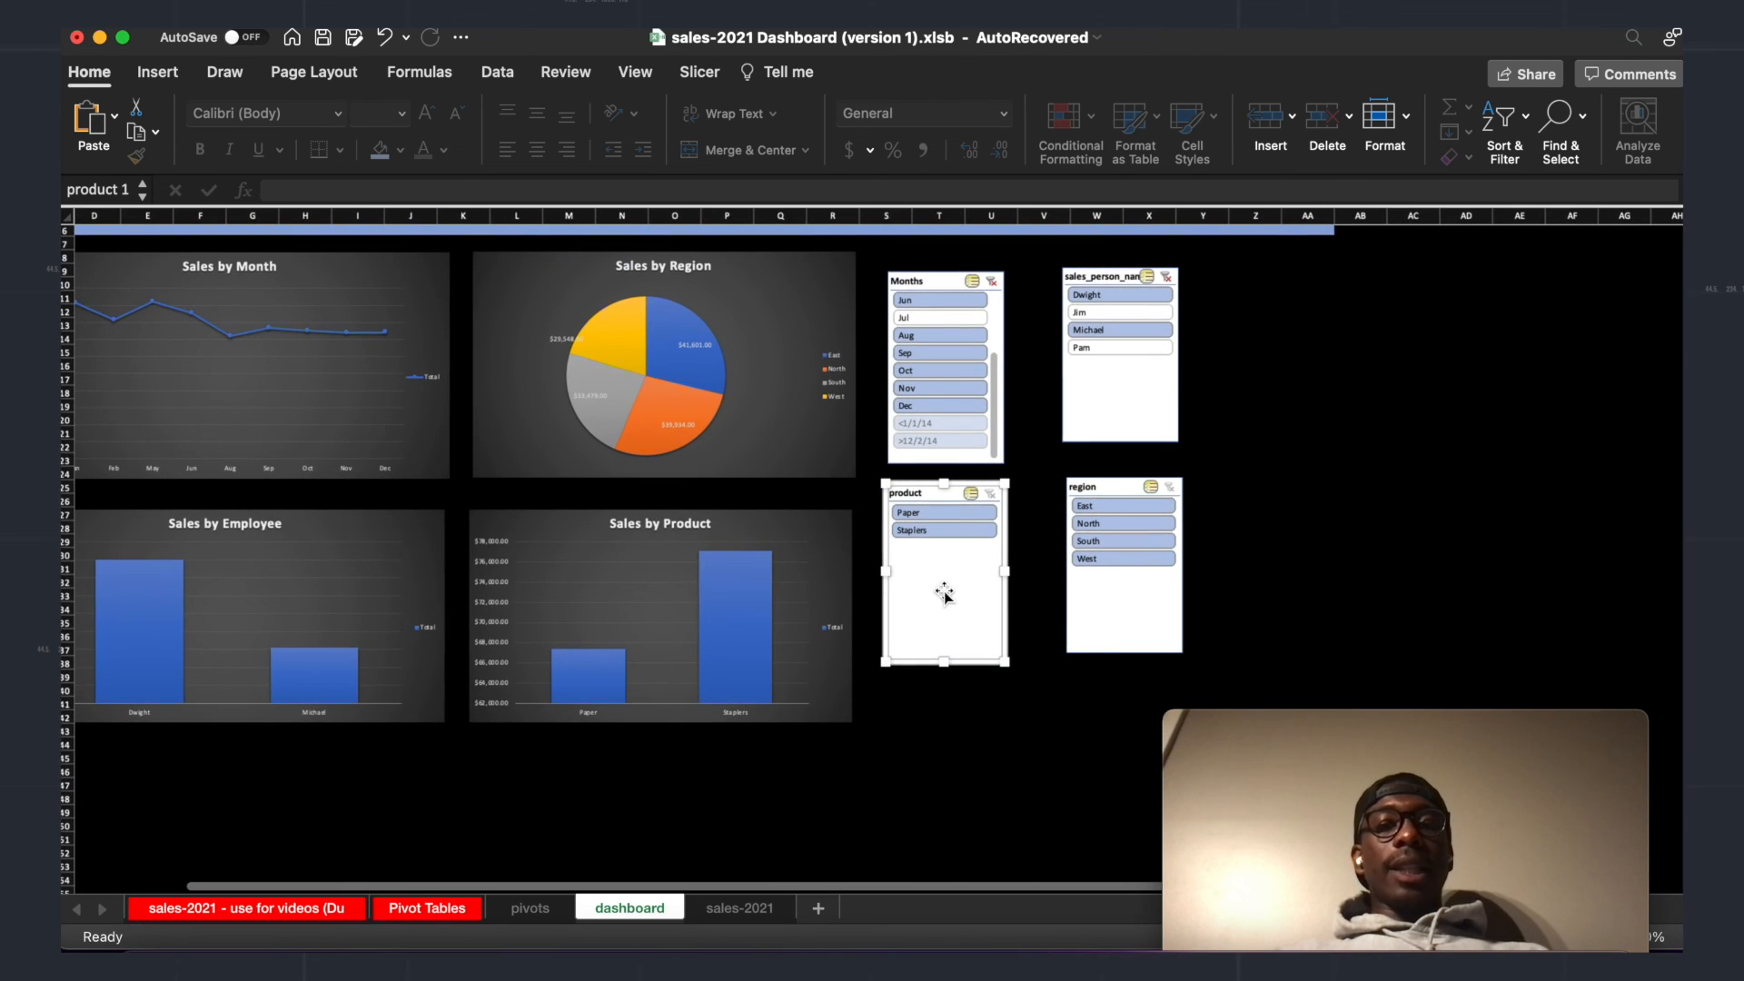
pyautogui.scroll(1, 937, 695)
pyautogui.moveTo(1002, 673); pyautogui.dragTo(1008, 570)
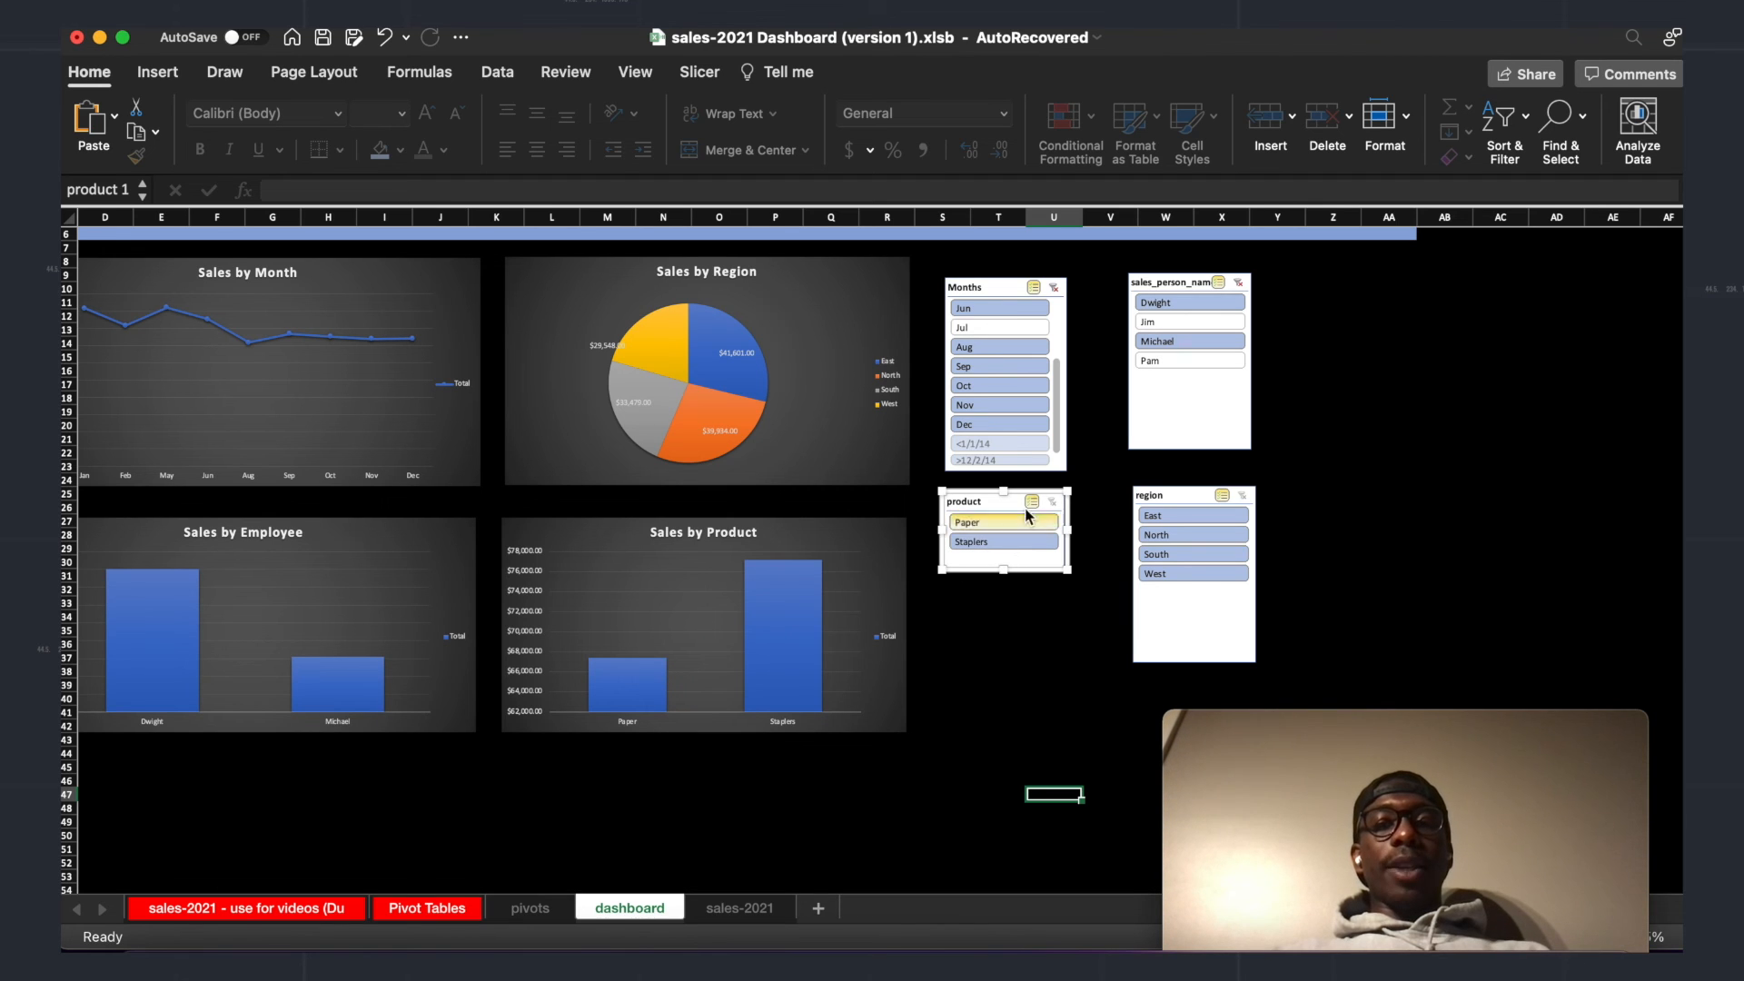
pyautogui.moveTo(1032, 489); pyautogui.dragTo(1032, 520)
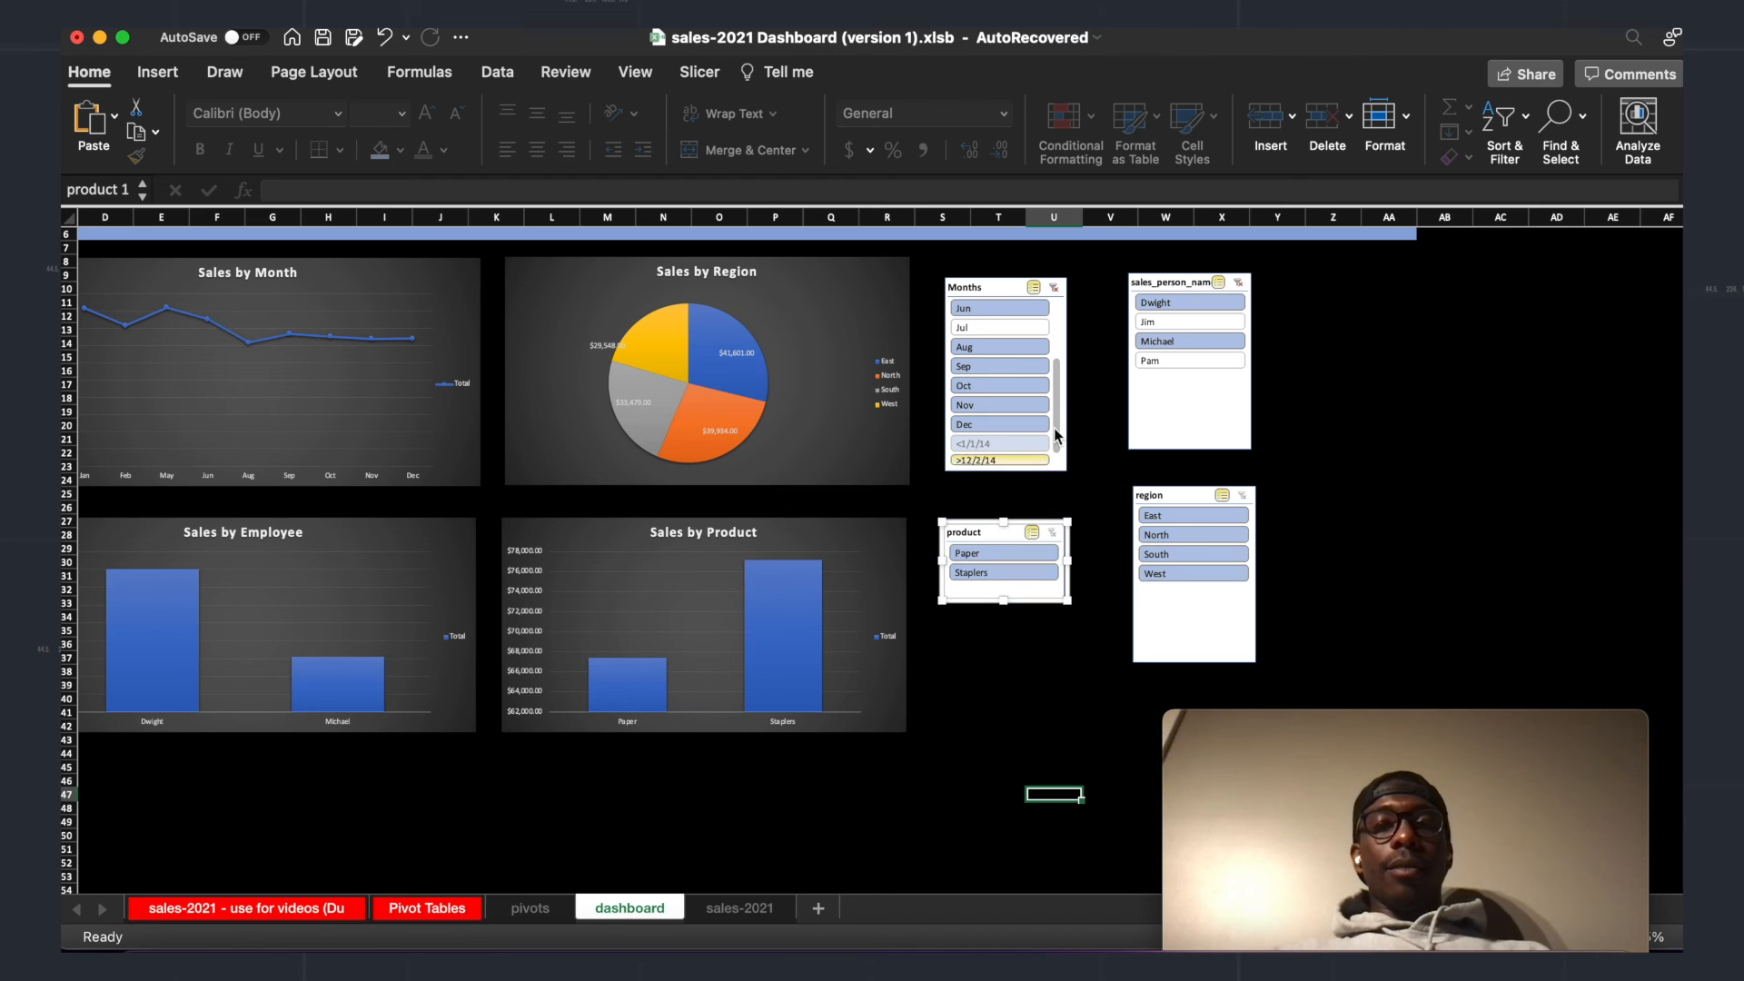
# Step: Move the Months slicer up level with the upper edge of the Sales by Region chart and place the product slicer closely beneath it
pyautogui.click(997, 287)
pyautogui.moveTo(990, 275); pyautogui.dragTo(986, 262)
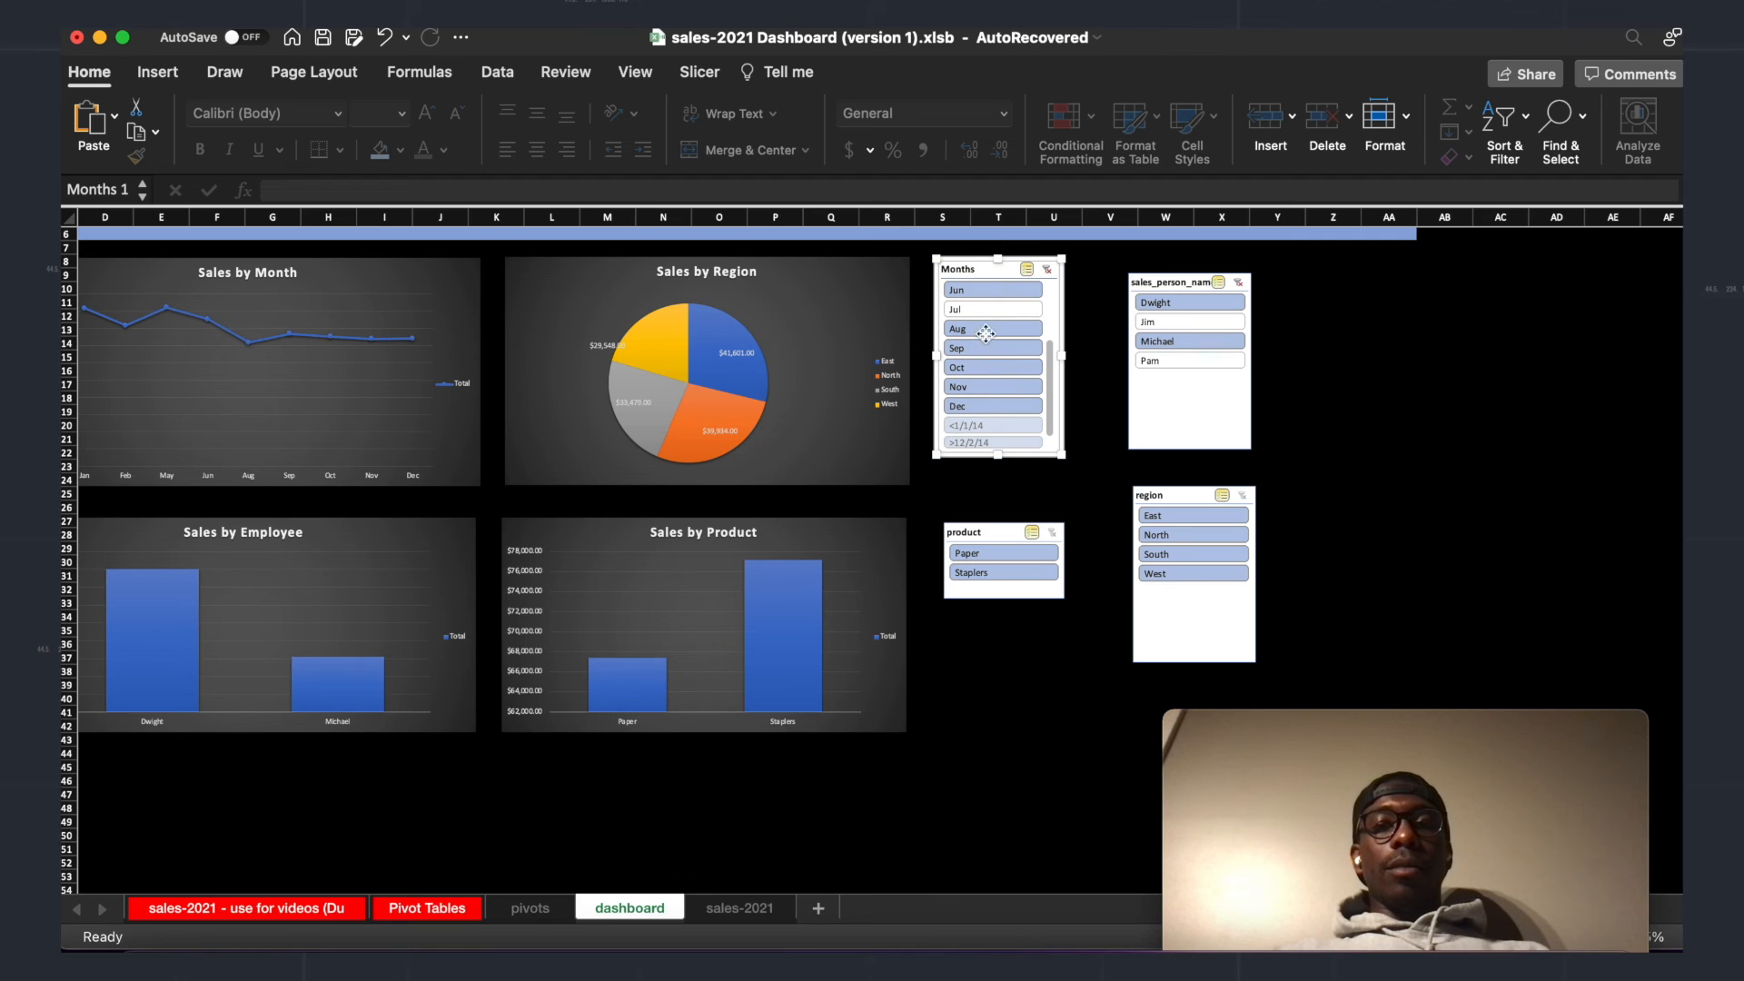
pyautogui.moveTo(993, 525); pyautogui.dragTo(989, 474)
pyautogui.click(1311, 338)
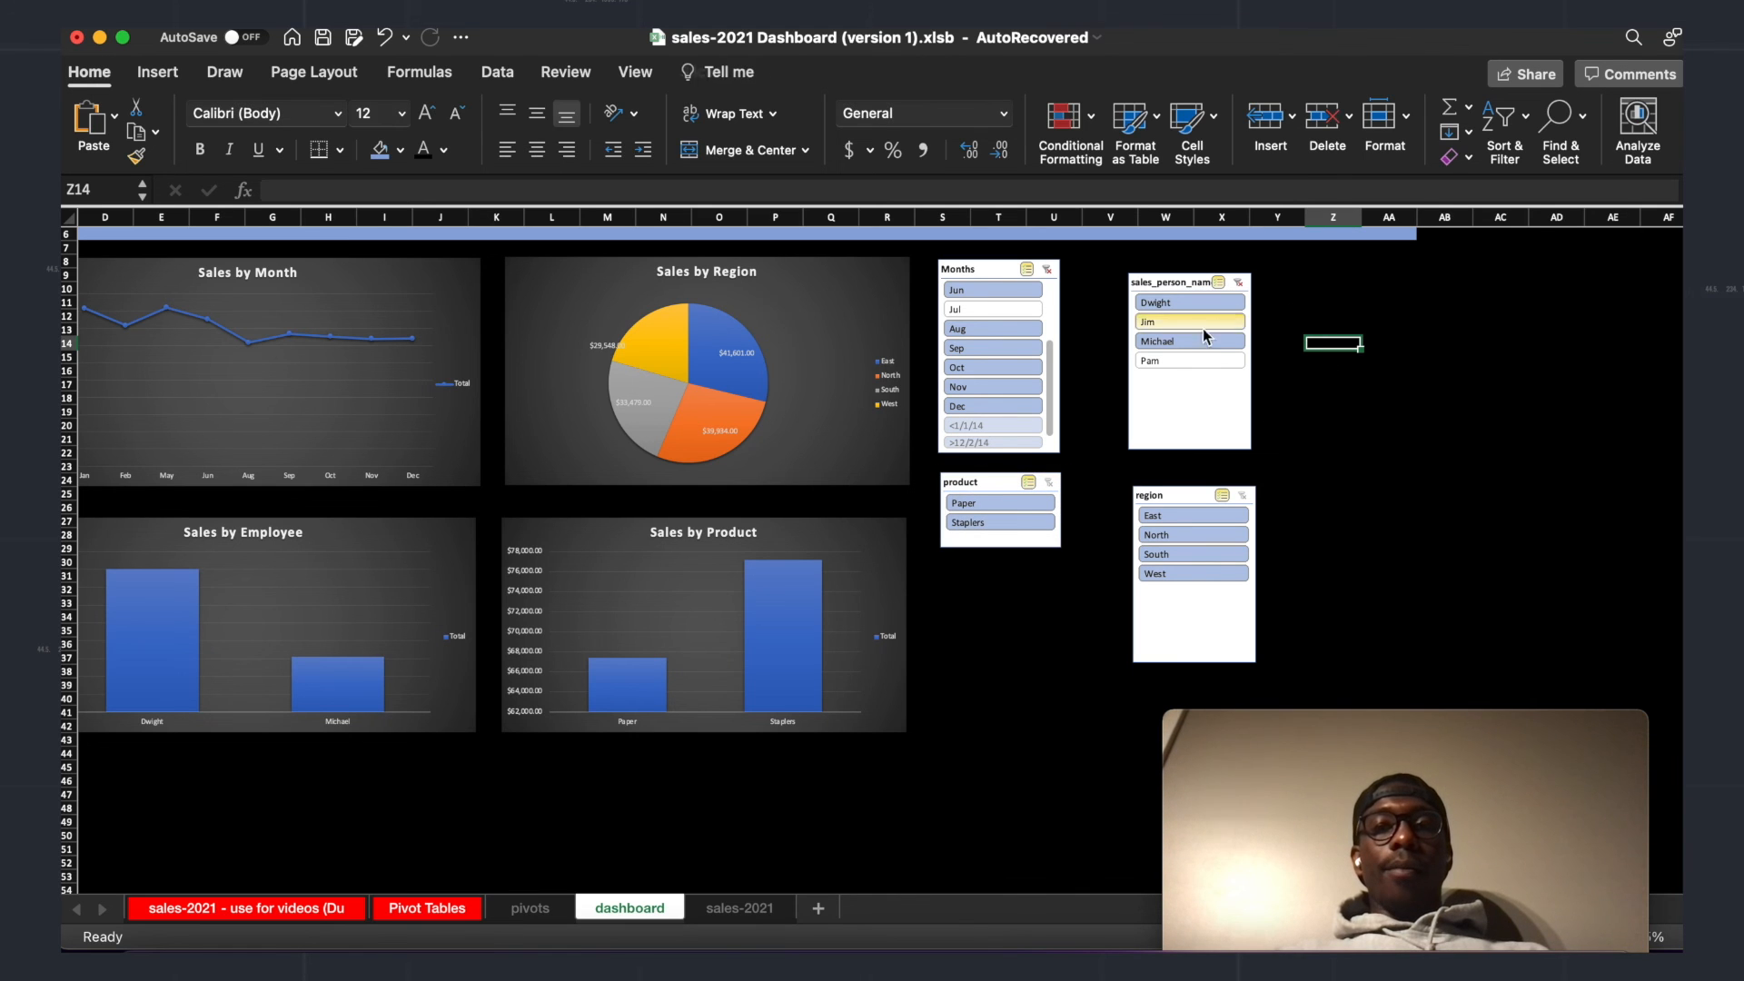
# Step: Move the sales_person_name slicer beside the Months slicer with their upper edges level and shorten it to fit its four items
pyautogui.click(1154, 274)
pyautogui.moveTo(1155, 275); pyautogui.dragTo(1131, 258)
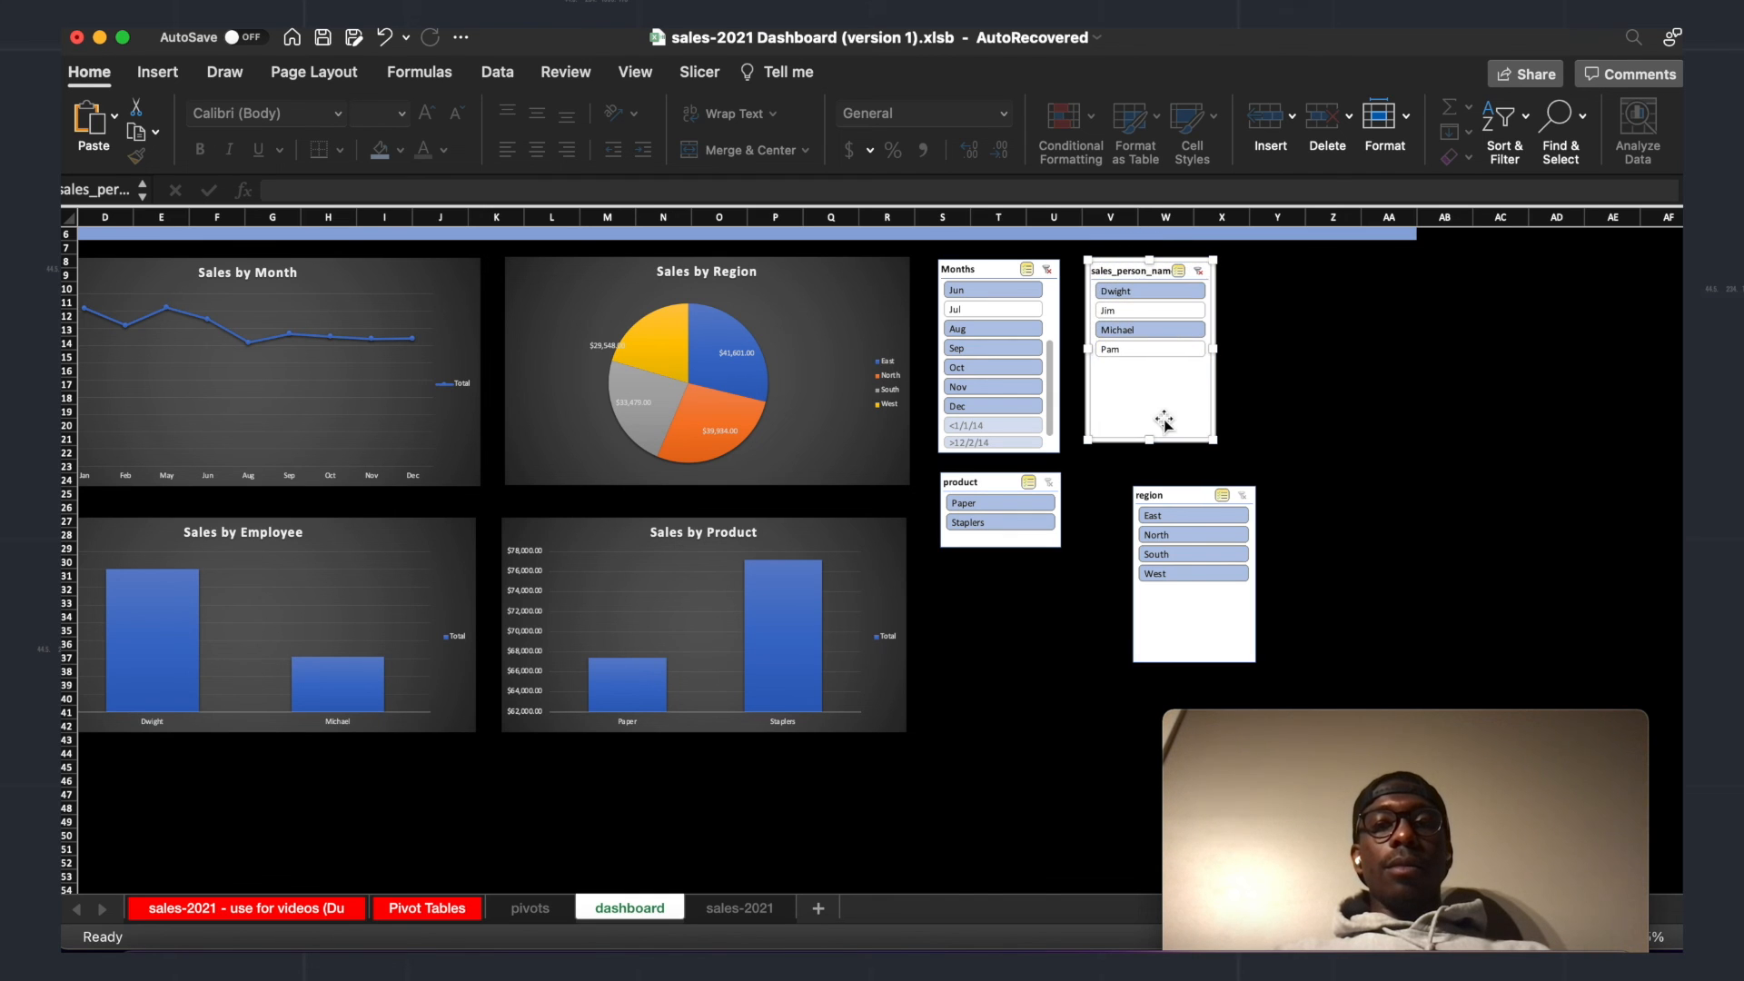
pyautogui.moveTo(1152, 437); pyautogui.dragTo(1151, 383)
# Step: Shorten the region slicer to fit its four items and move it beneath the sales_person_name slicer, beside the product slicer
pyautogui.click(1209, 639)
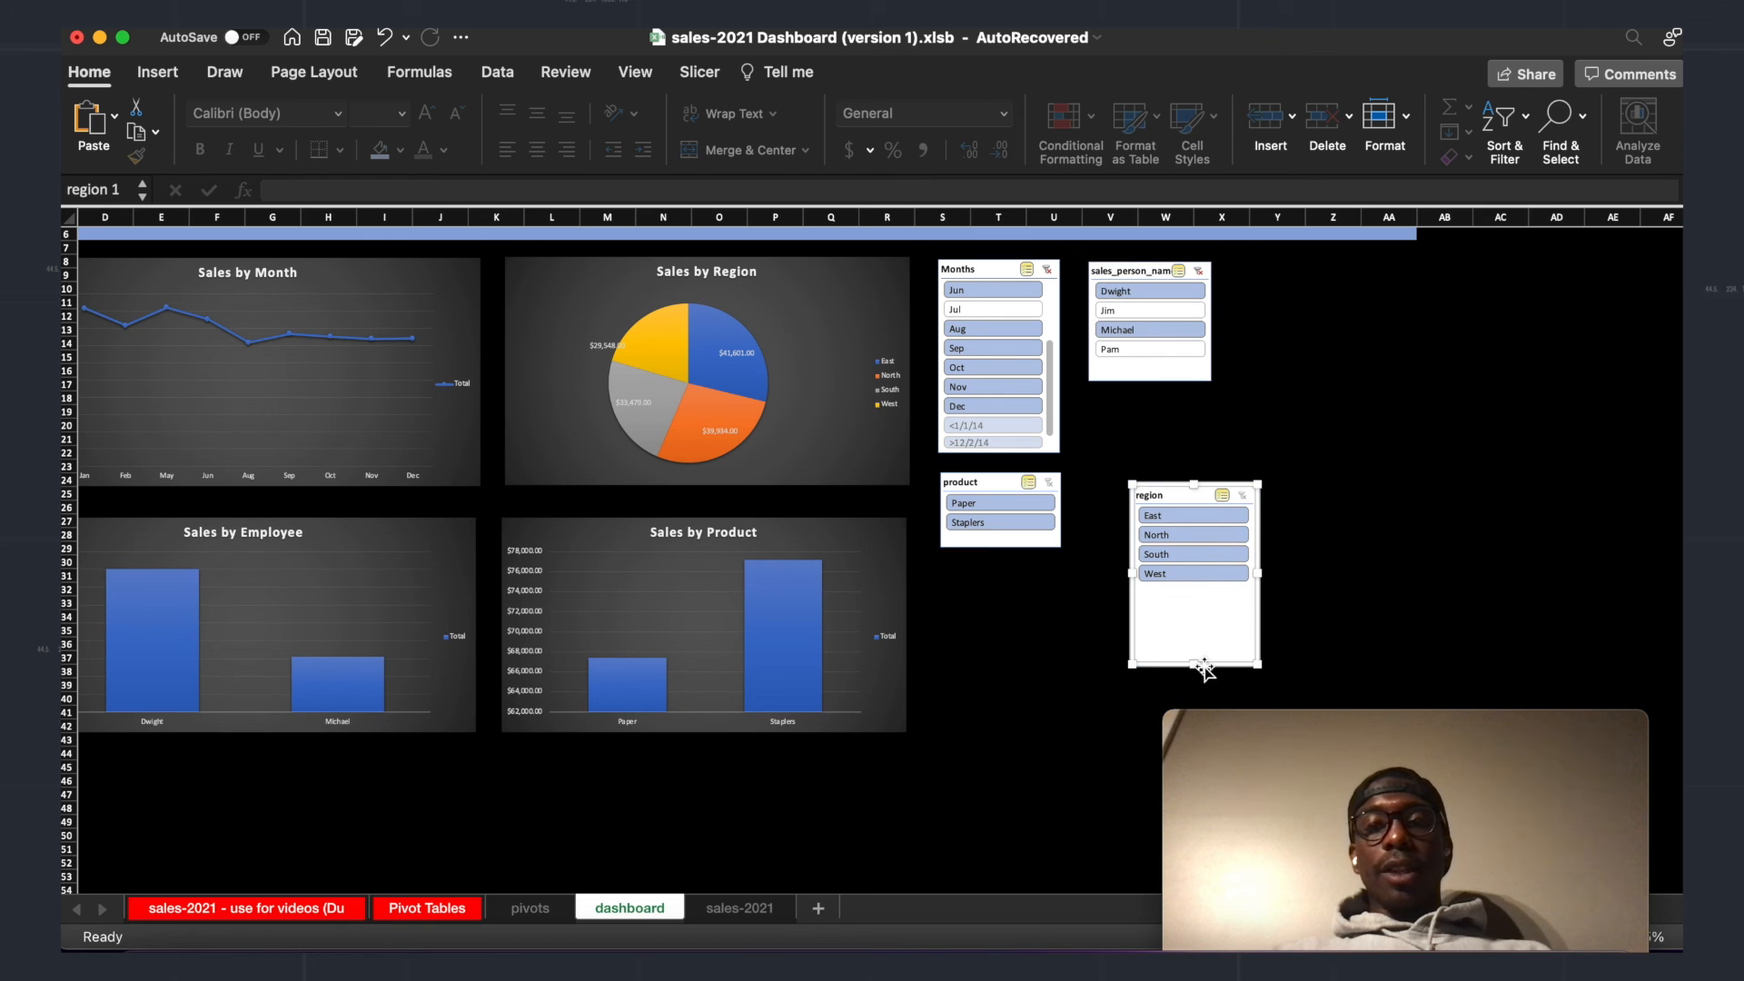
pyautogui.moveTo(1194, 666); pyautogui.dragTo(1192, 605)
pyautogui.moveTo(1176, 480); pyautogui.dragTo(1139, 428)
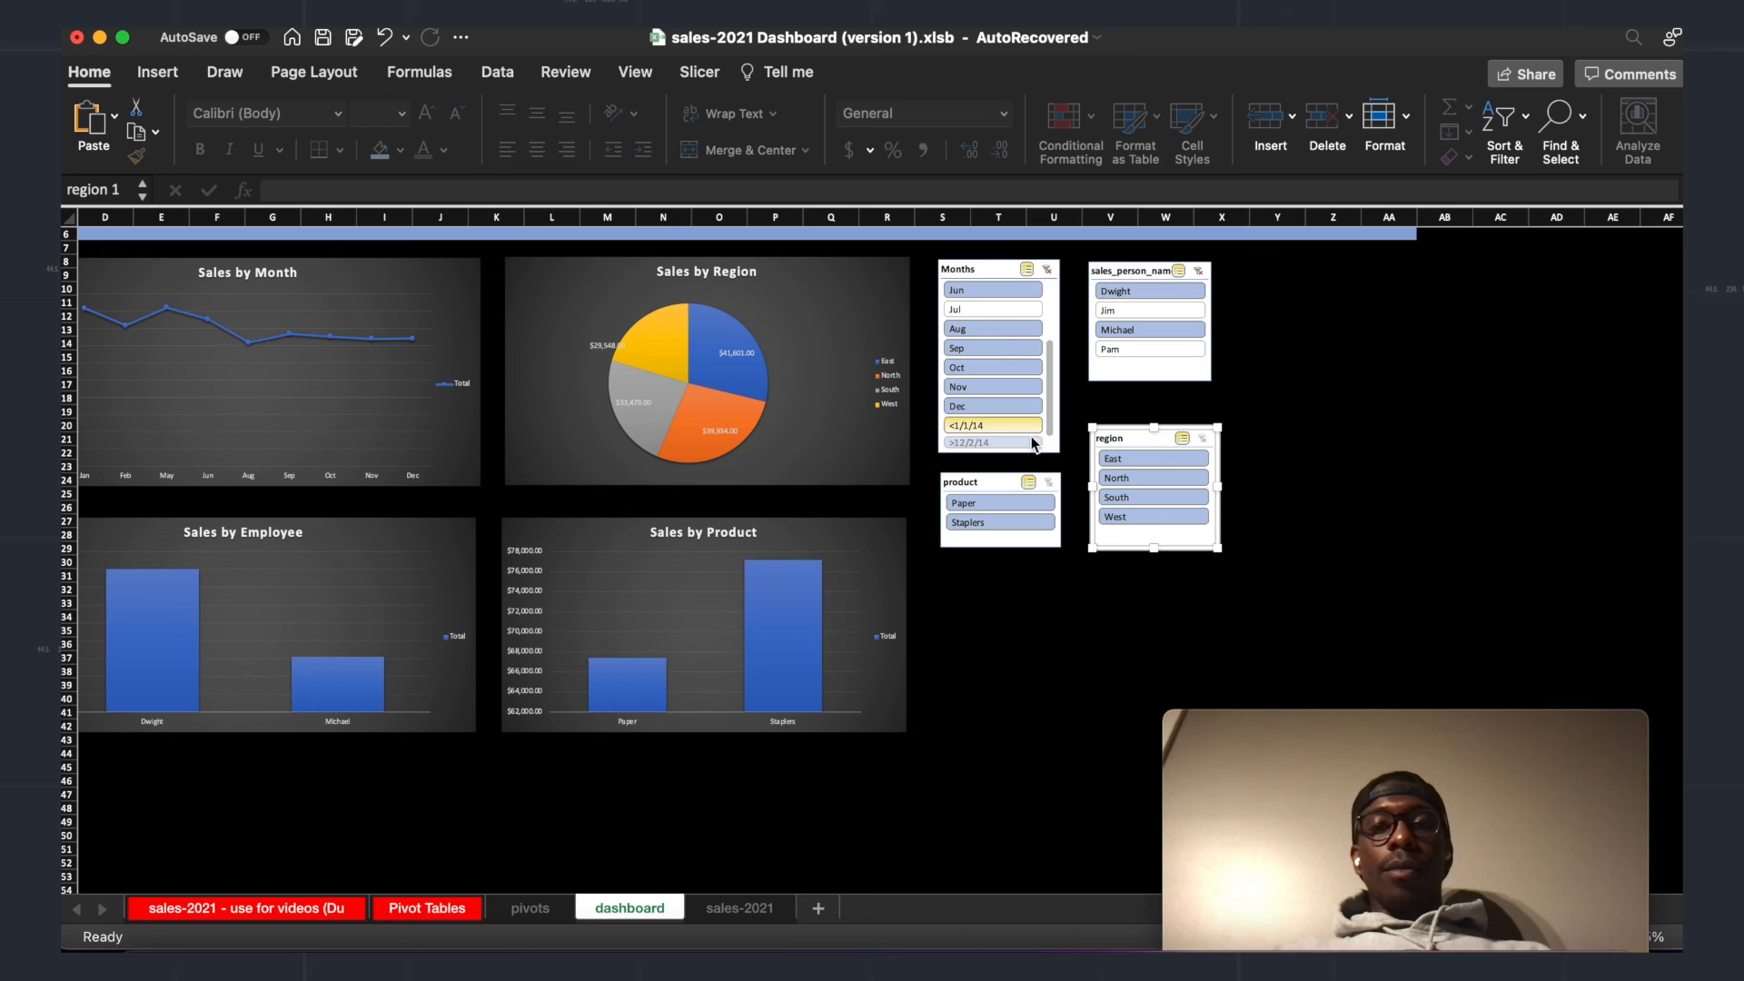
# Step: Shorten the Months slicer slightly from its lower edge and move the product slicer up closer beneath it
pyautogui.moveTo(1050, 409); pyautogui.dragTo(1054, 345)
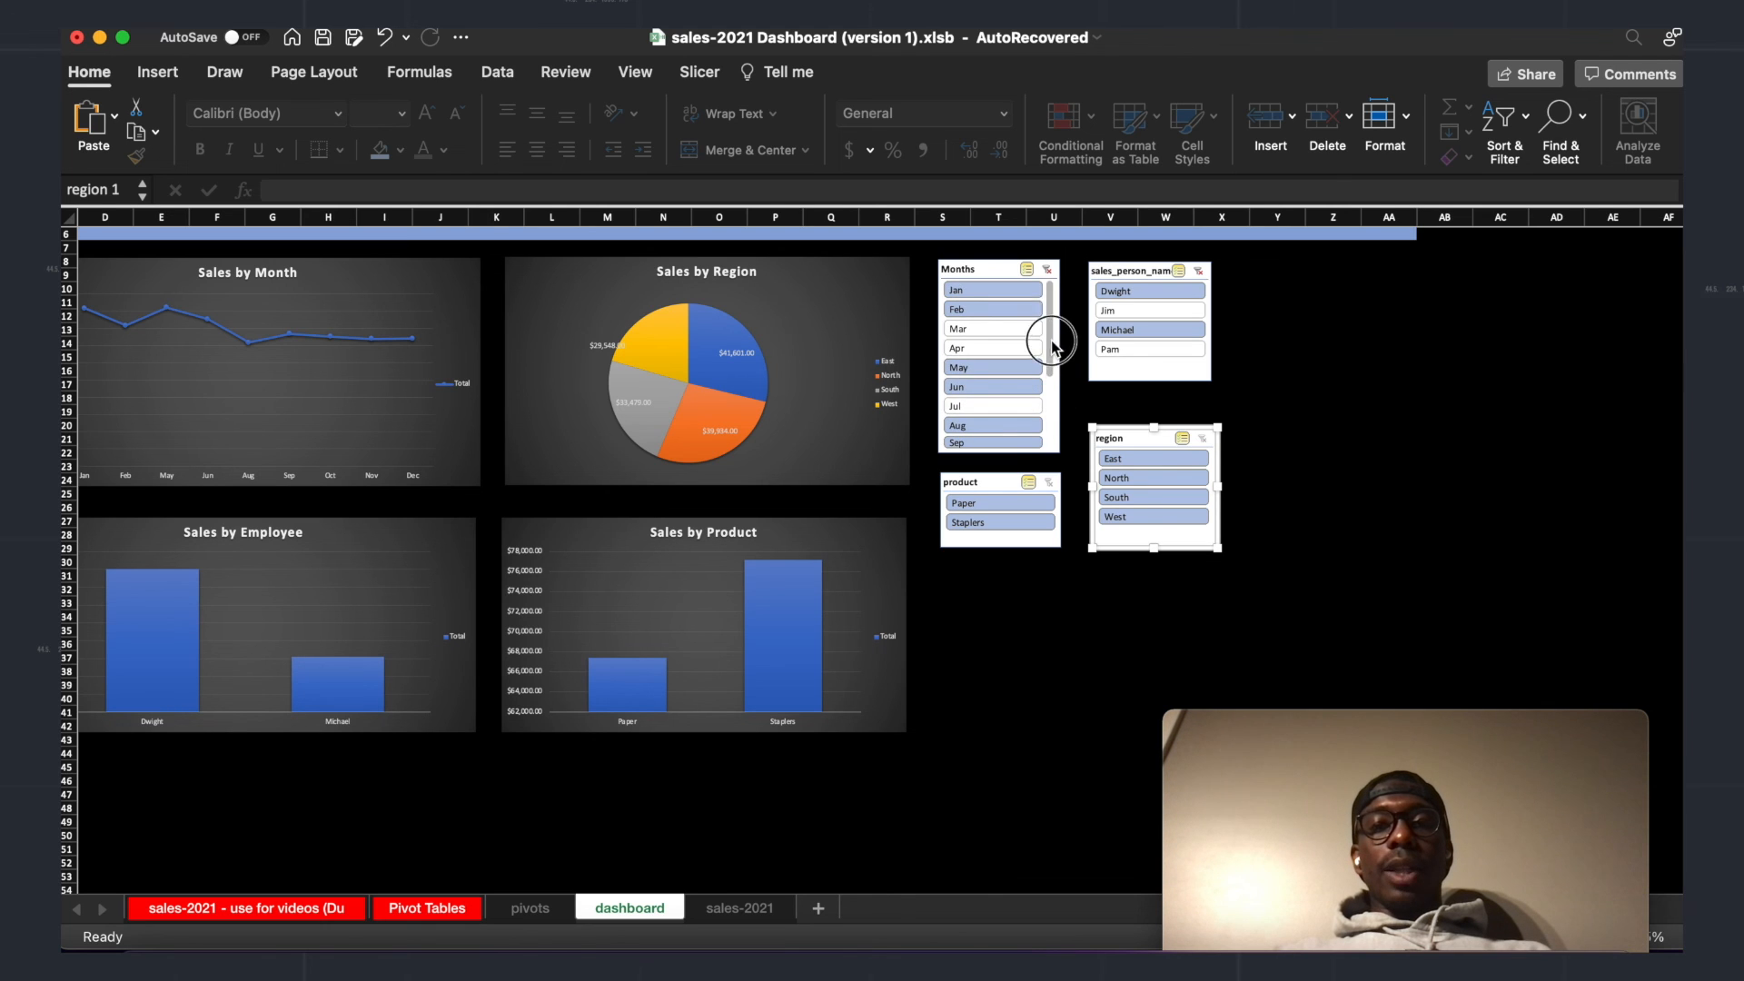
pyautogui.scroll(-3, 1054, 437)
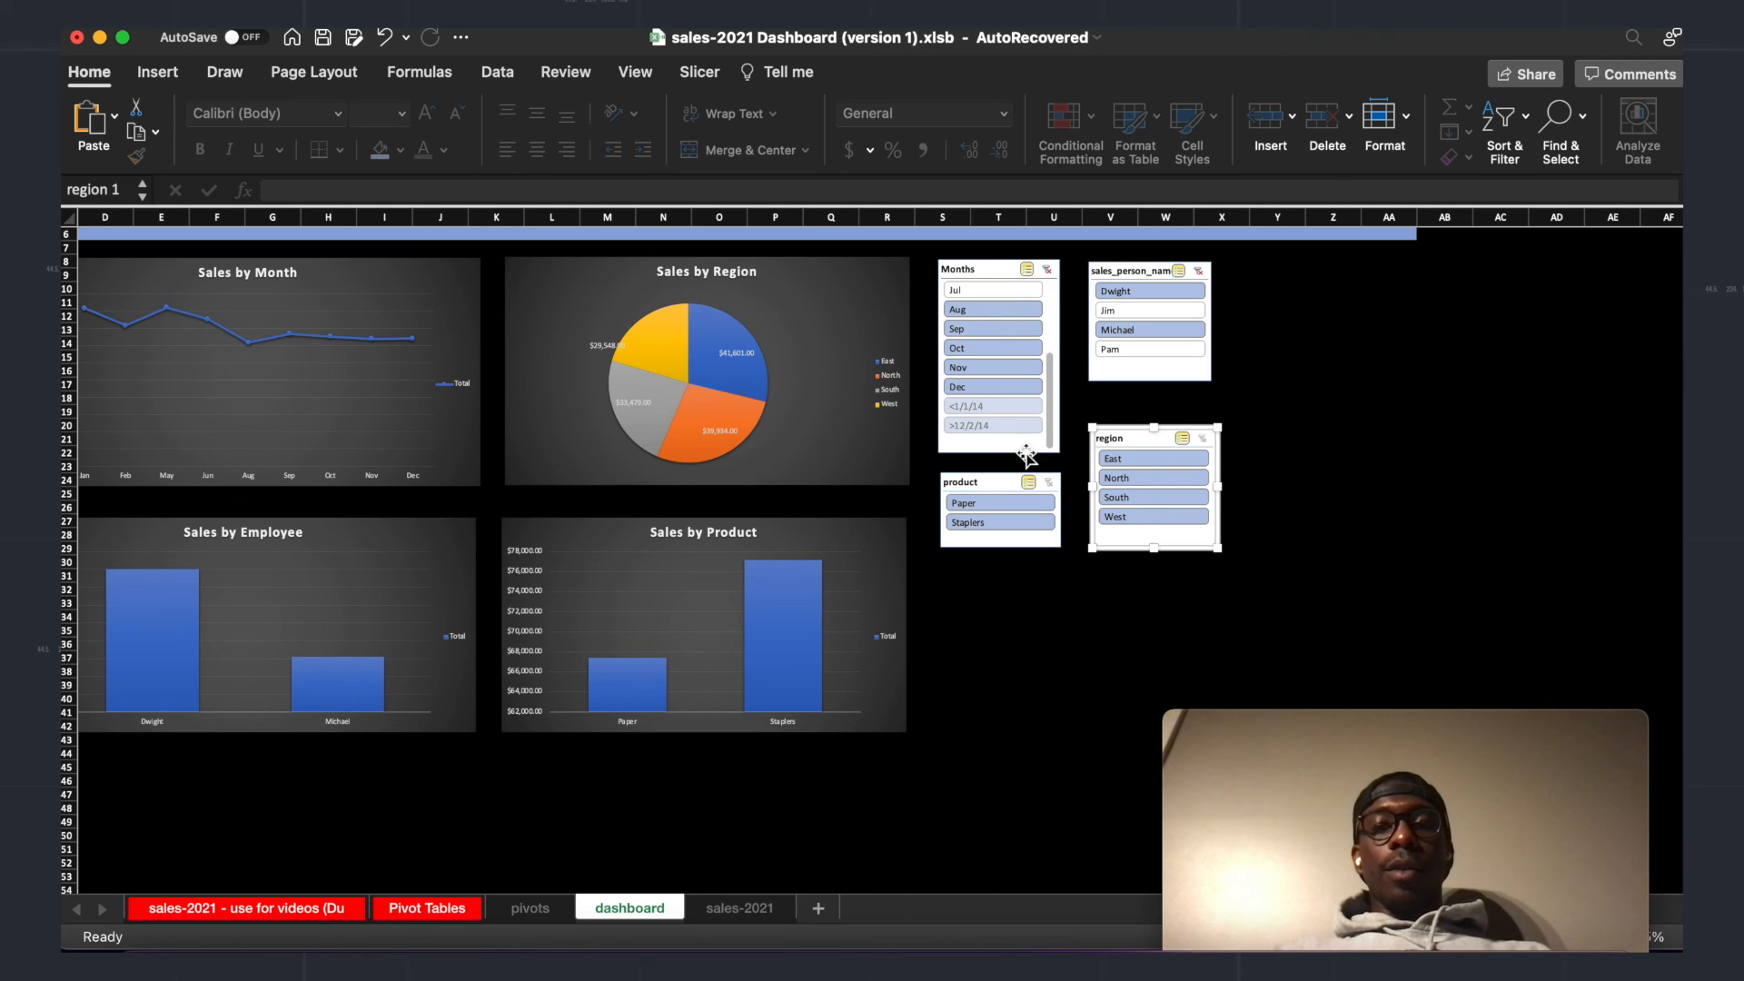
pyautogui.click(1024, 453)
pyautogui.moveTo(997, 455)
pyautogui.mouseDown()
pyautogui.moveTo(1003, 439)
pyautogui.moveTo(997, 466)
pyautogui.mouseUp()
# Step: Move the region slicer up slightly so its lower edge lines up with the product slicer, and narrow it to match the sales_person_name slicer
pyautogui.click(1147, 440)
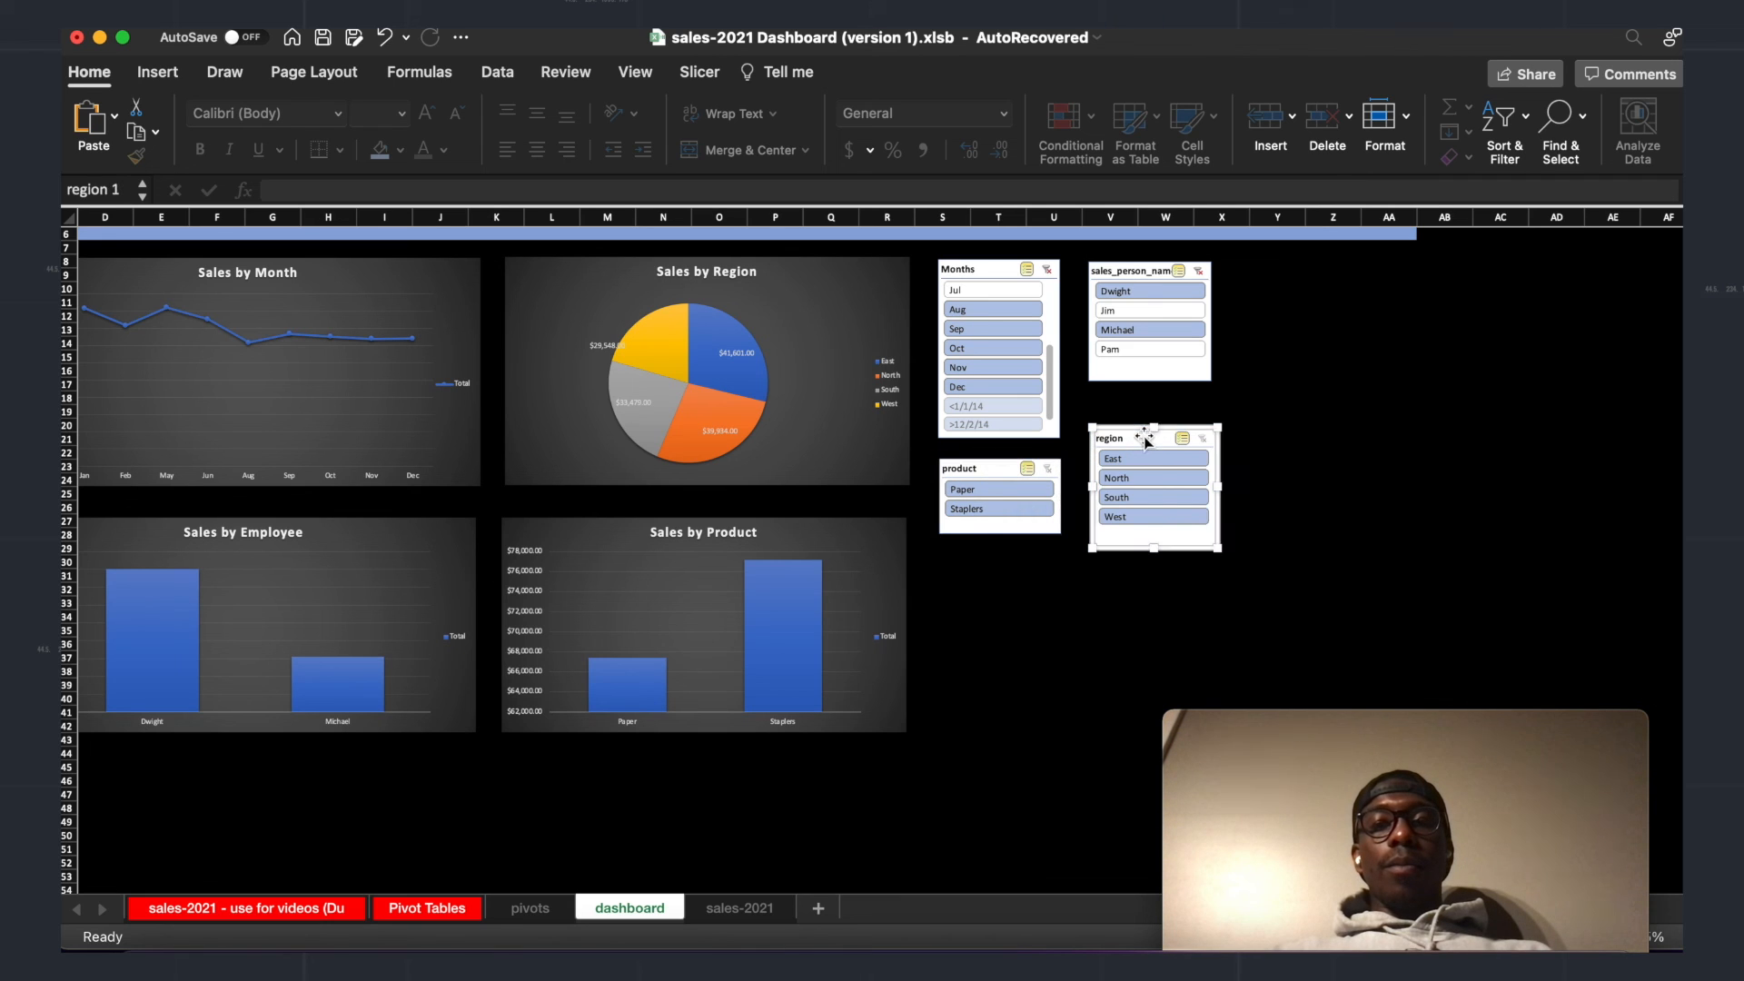
pyautogui.moveTo(1143, 430); pyautogui.dragTo(1140, 418)
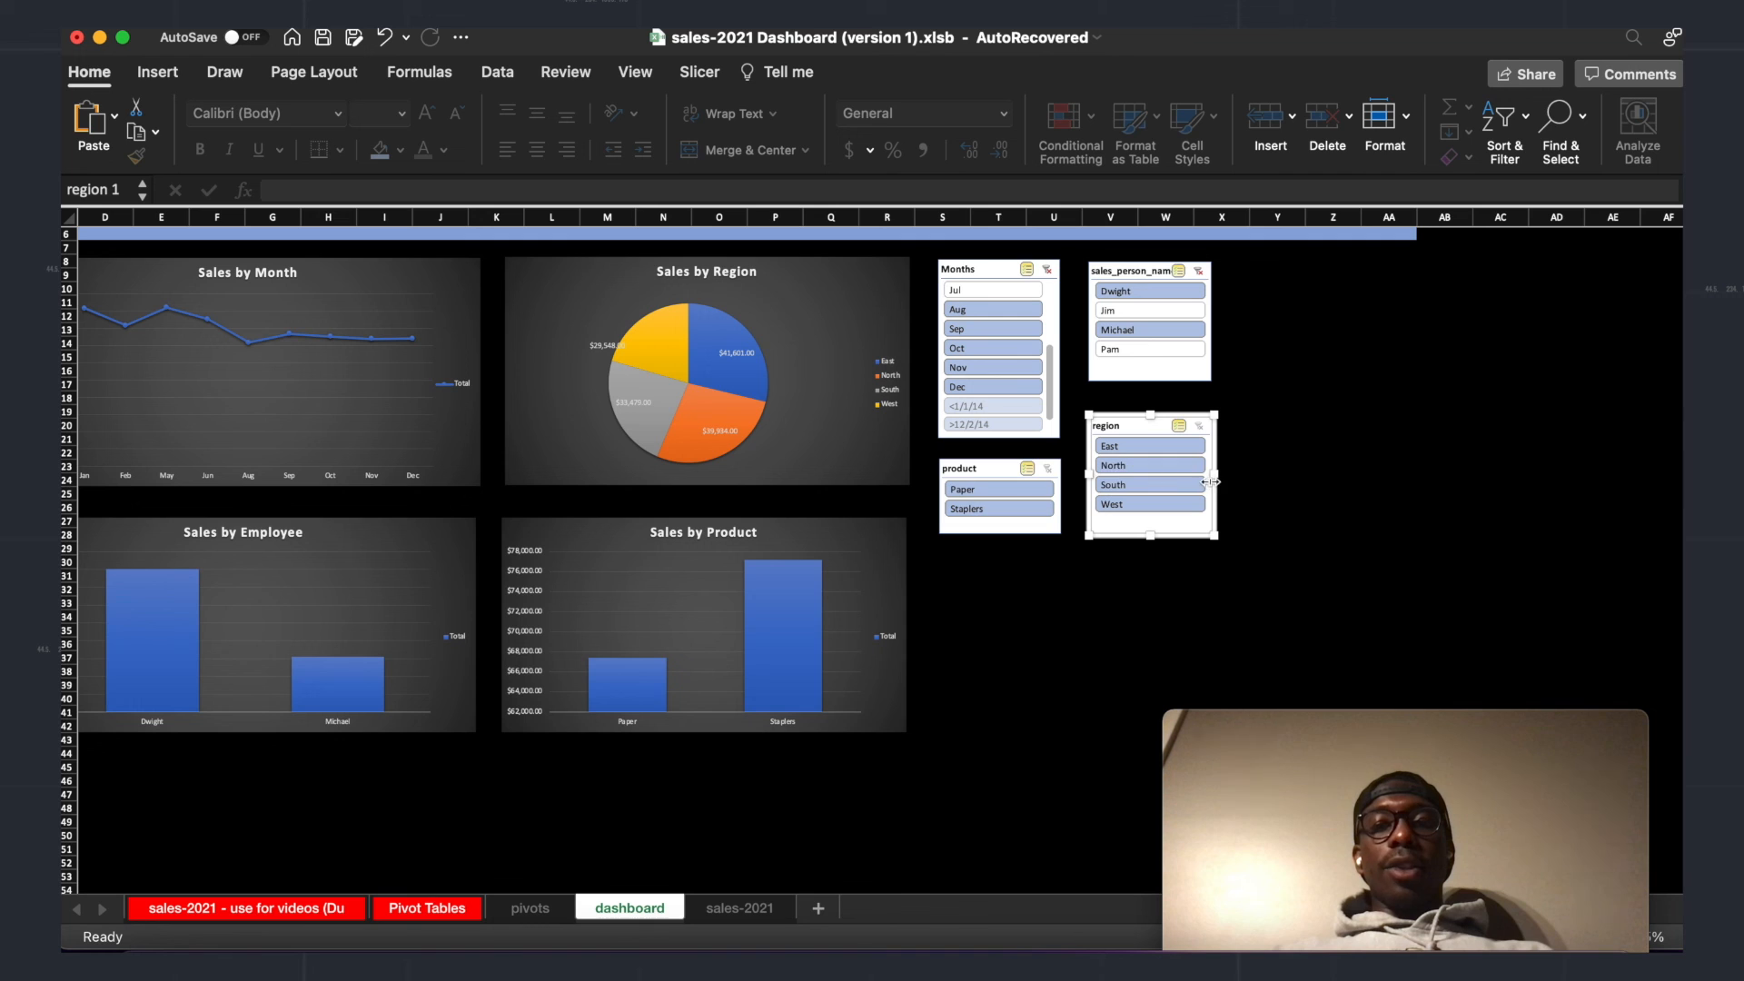
pyautogui.moveTo(1213, 475)
pyautogui.mouseDown()
pyautogui.moveTo(1192, 475)
pyautogui.moveTo(1211, 477)
pyautogui.mouseUp()
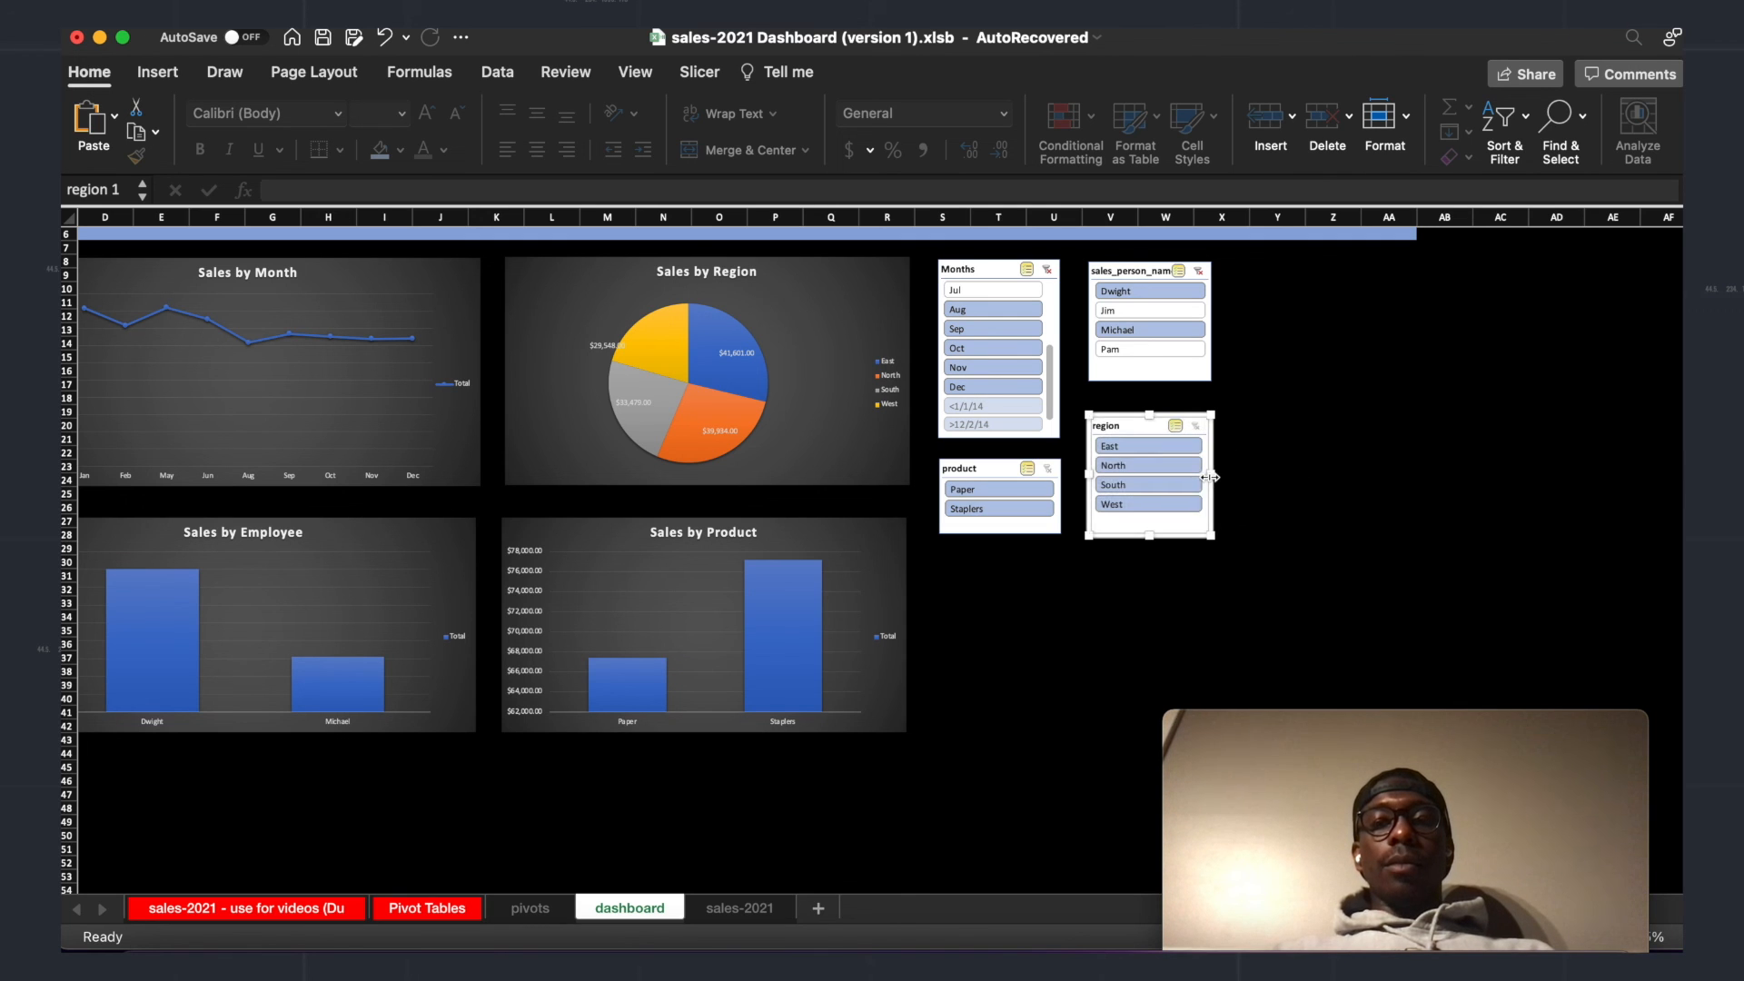
# Step: Nudge the sales_person_name slicer up so its upper edge is level with the Months slicer
pyautogui.click(1174, 375)
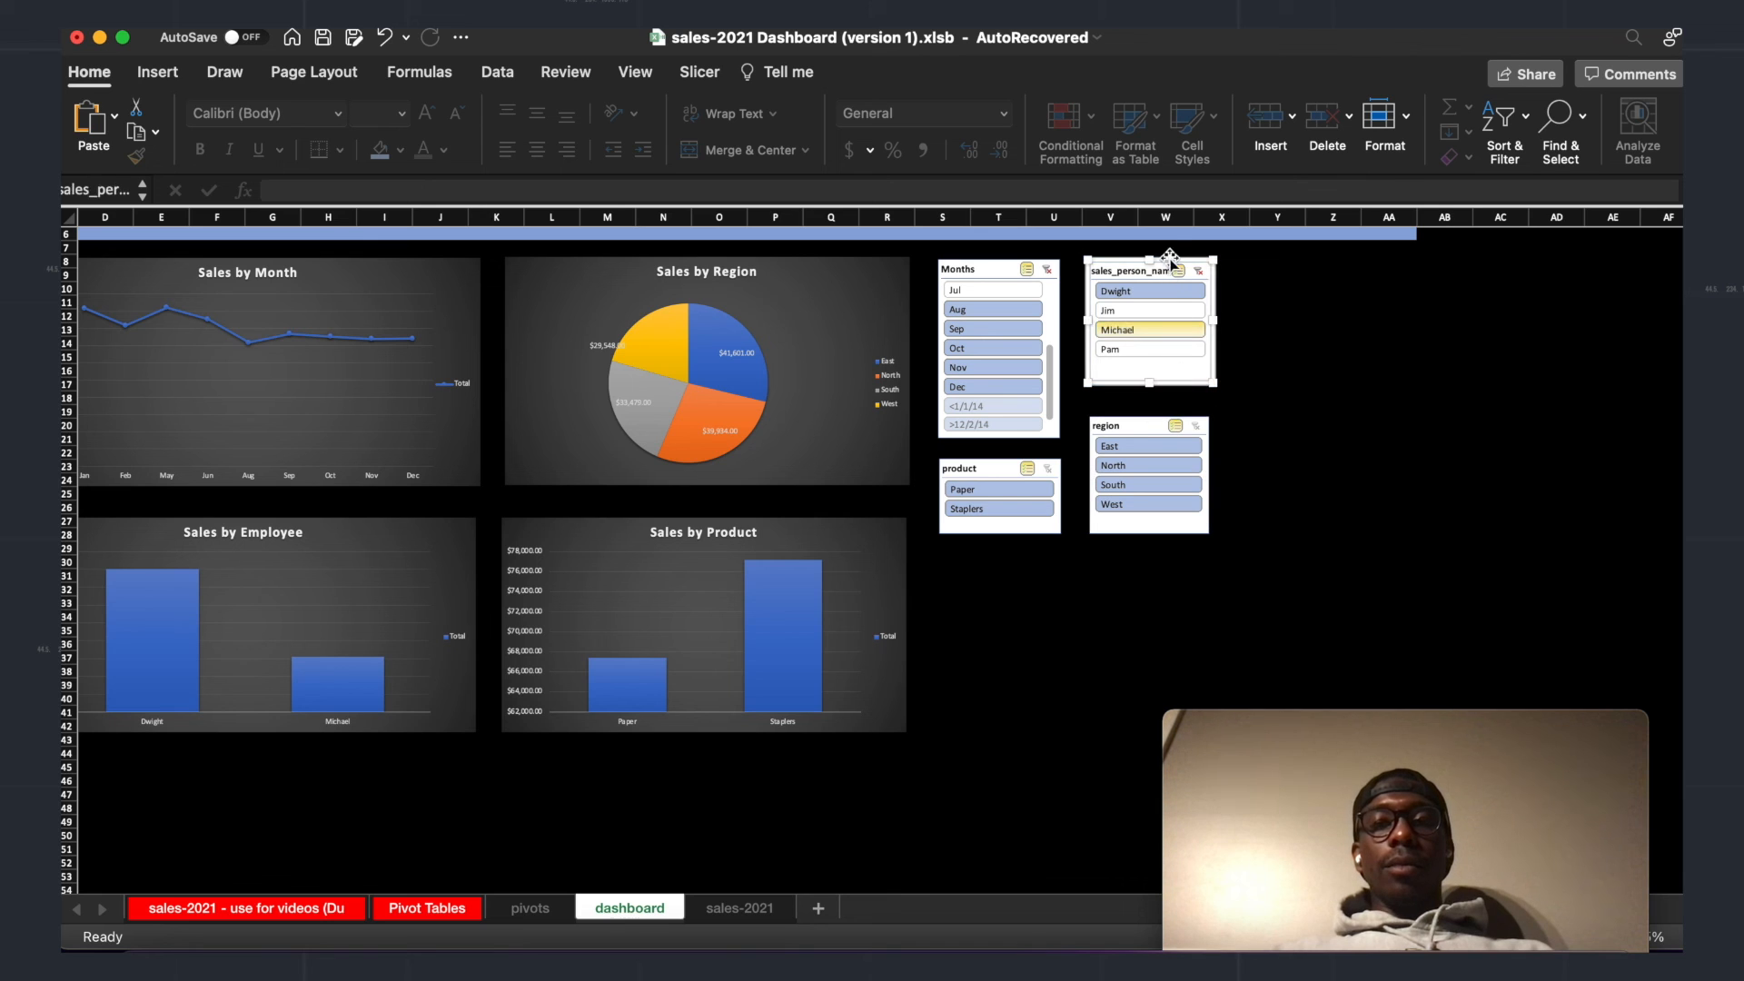
pyautogui.moveTo(1173, 264); pyautogui.dragTo(1167, 255)
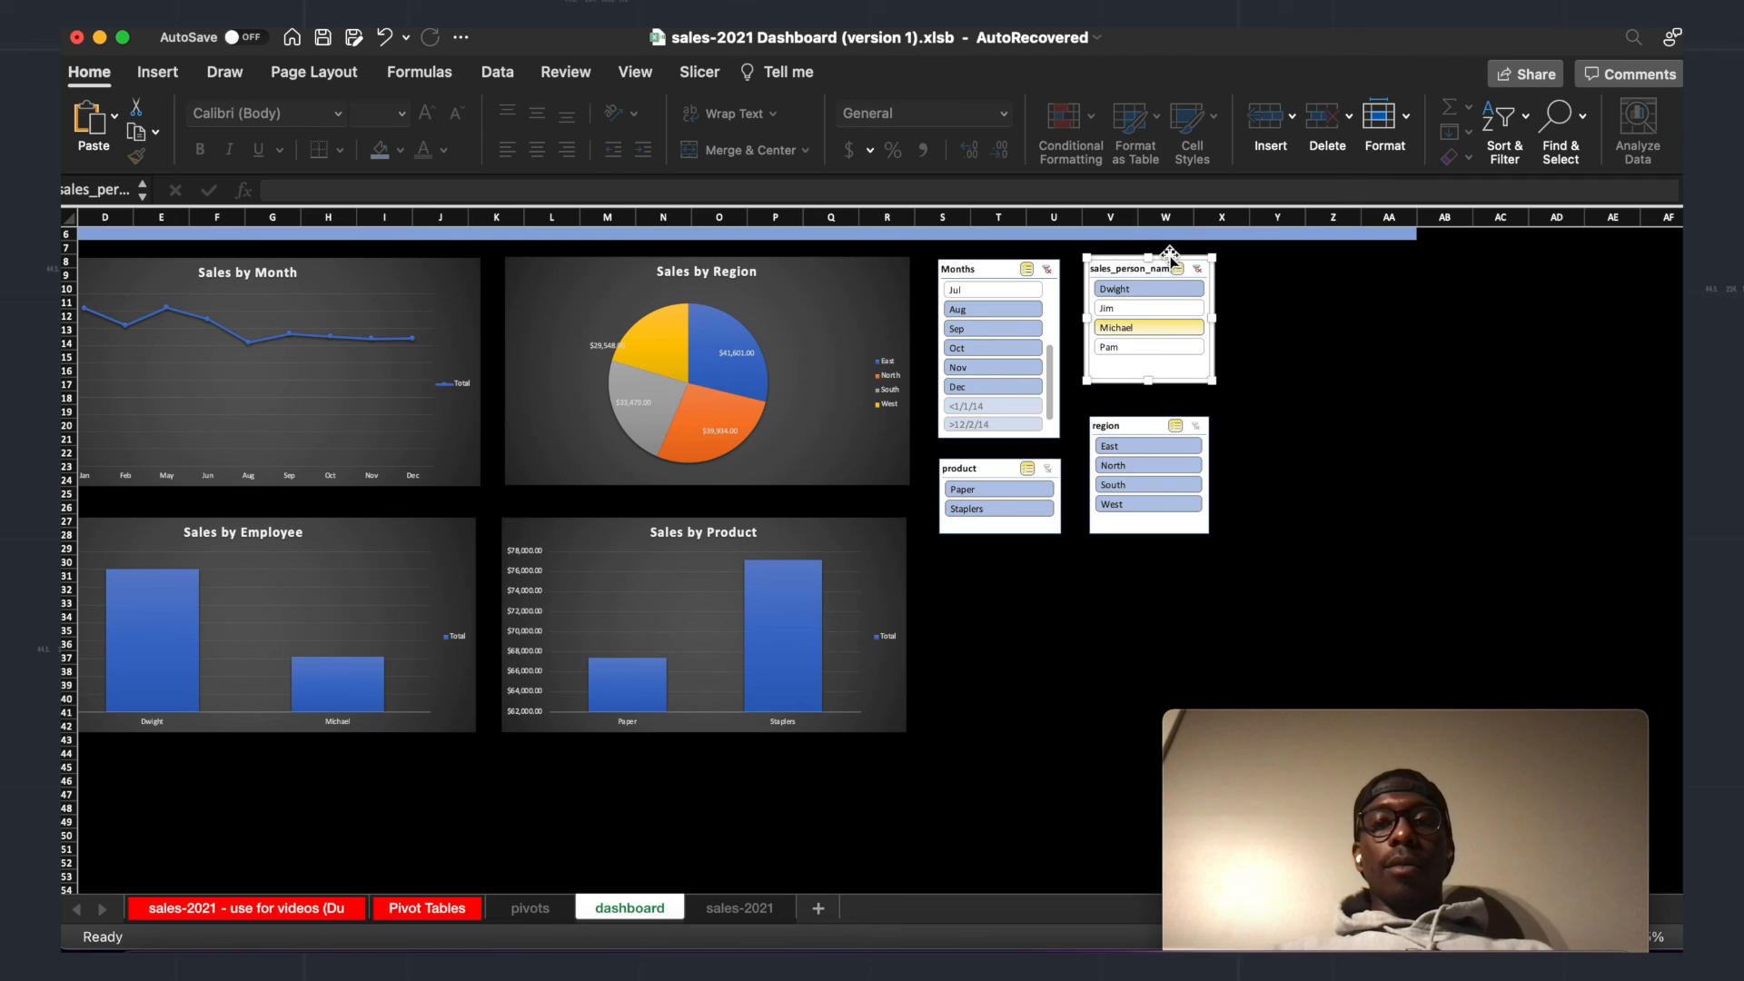
pyautogui.click(1332, 371)
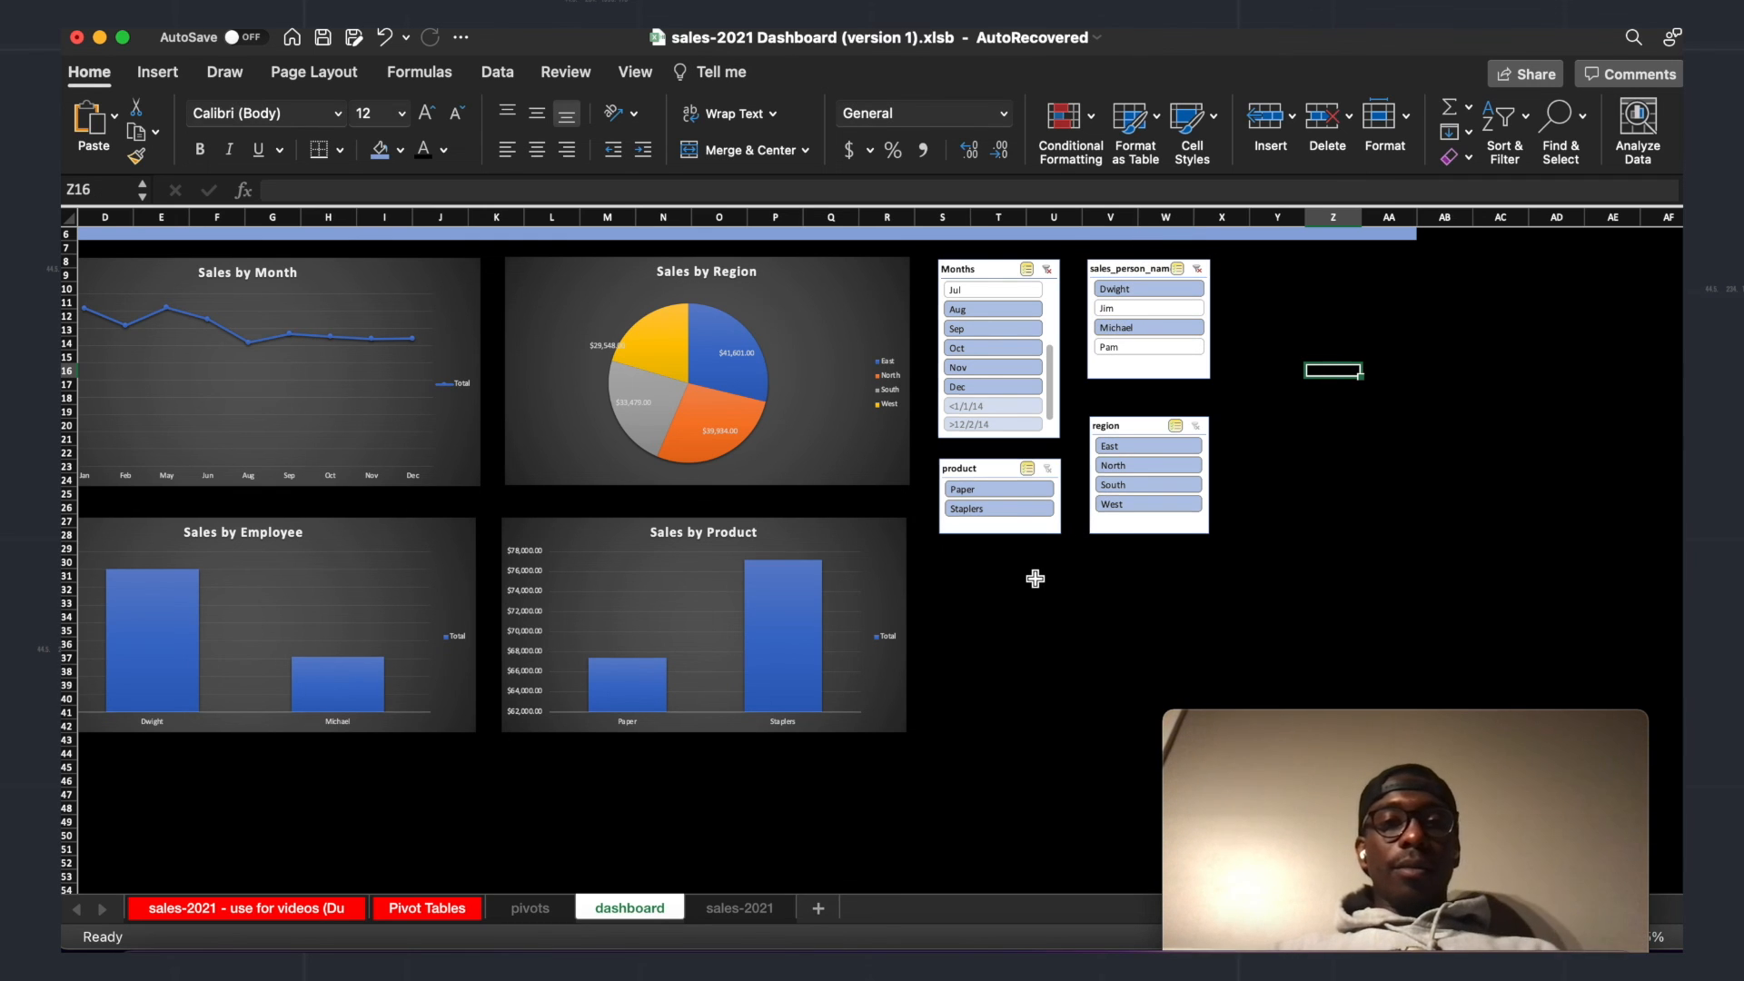
# Step: Change the header caption of the sales_person_name slicer to "Sales Person" in its slicer settings
pyautogui.scroll(1, 1035, 579)
pyautogui.hscroll(-3, 1038, 578)
pyautogui.scroll(3, 1038, 576)
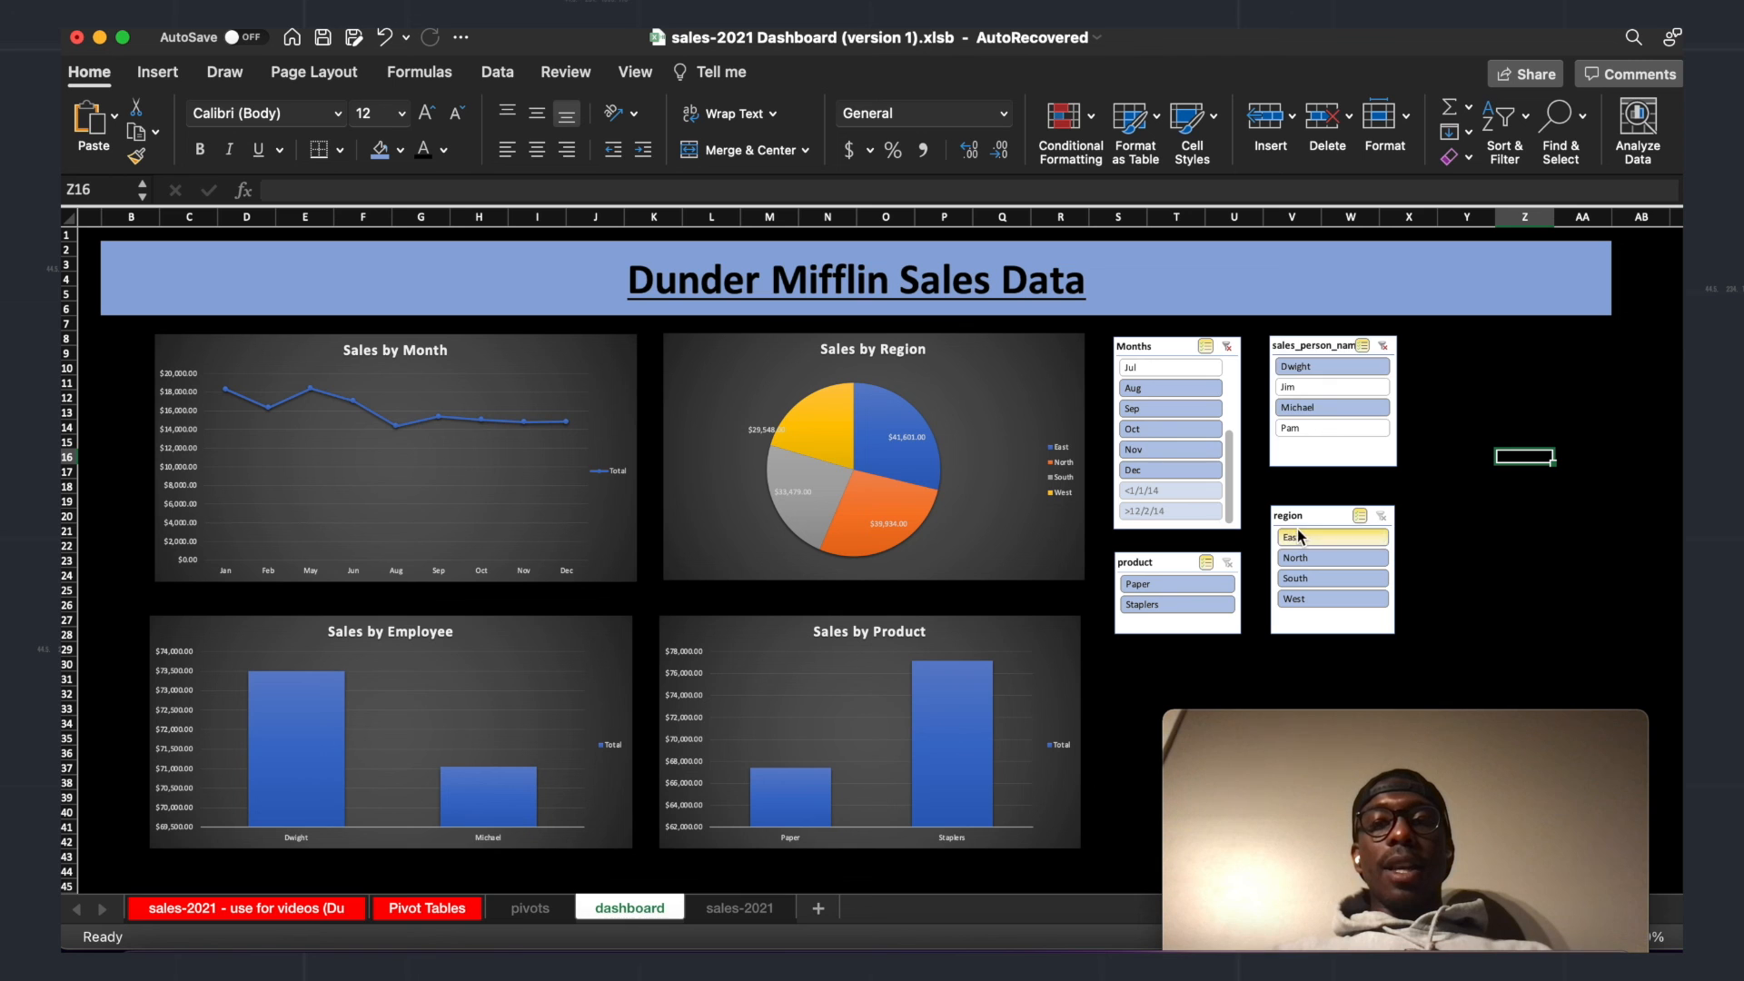
pyautogui.rightClick(1308, 349)
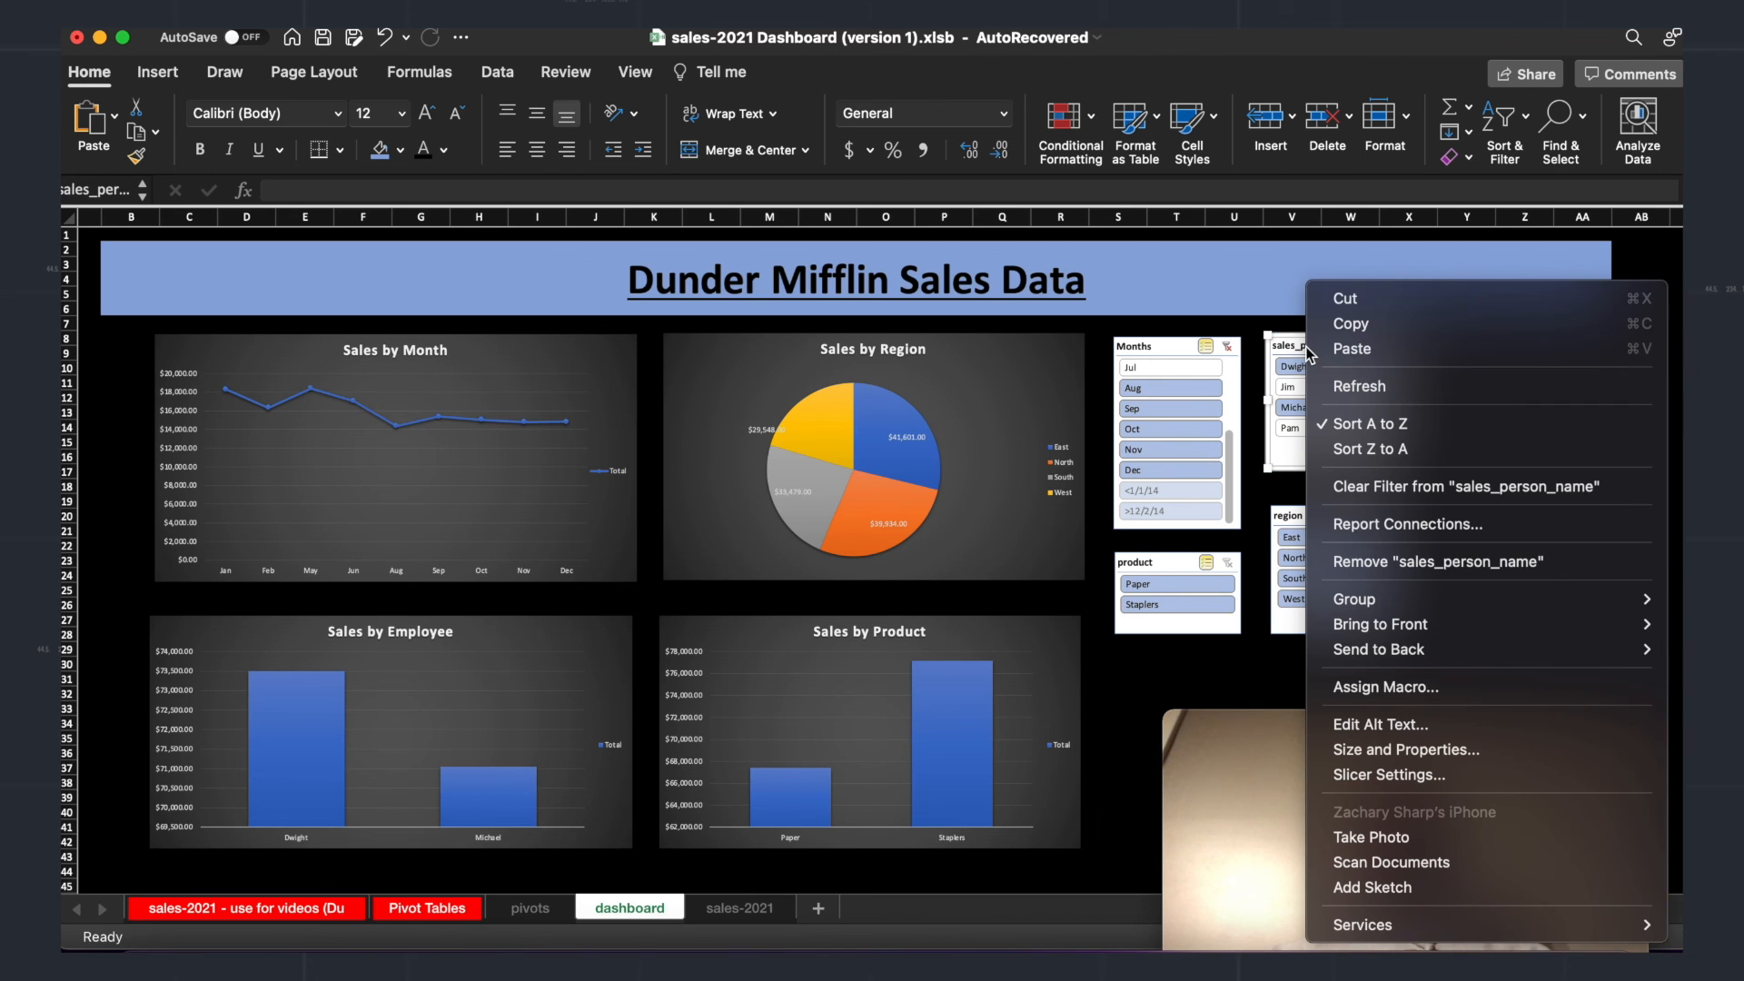
pyautogui.click(1389, 774)
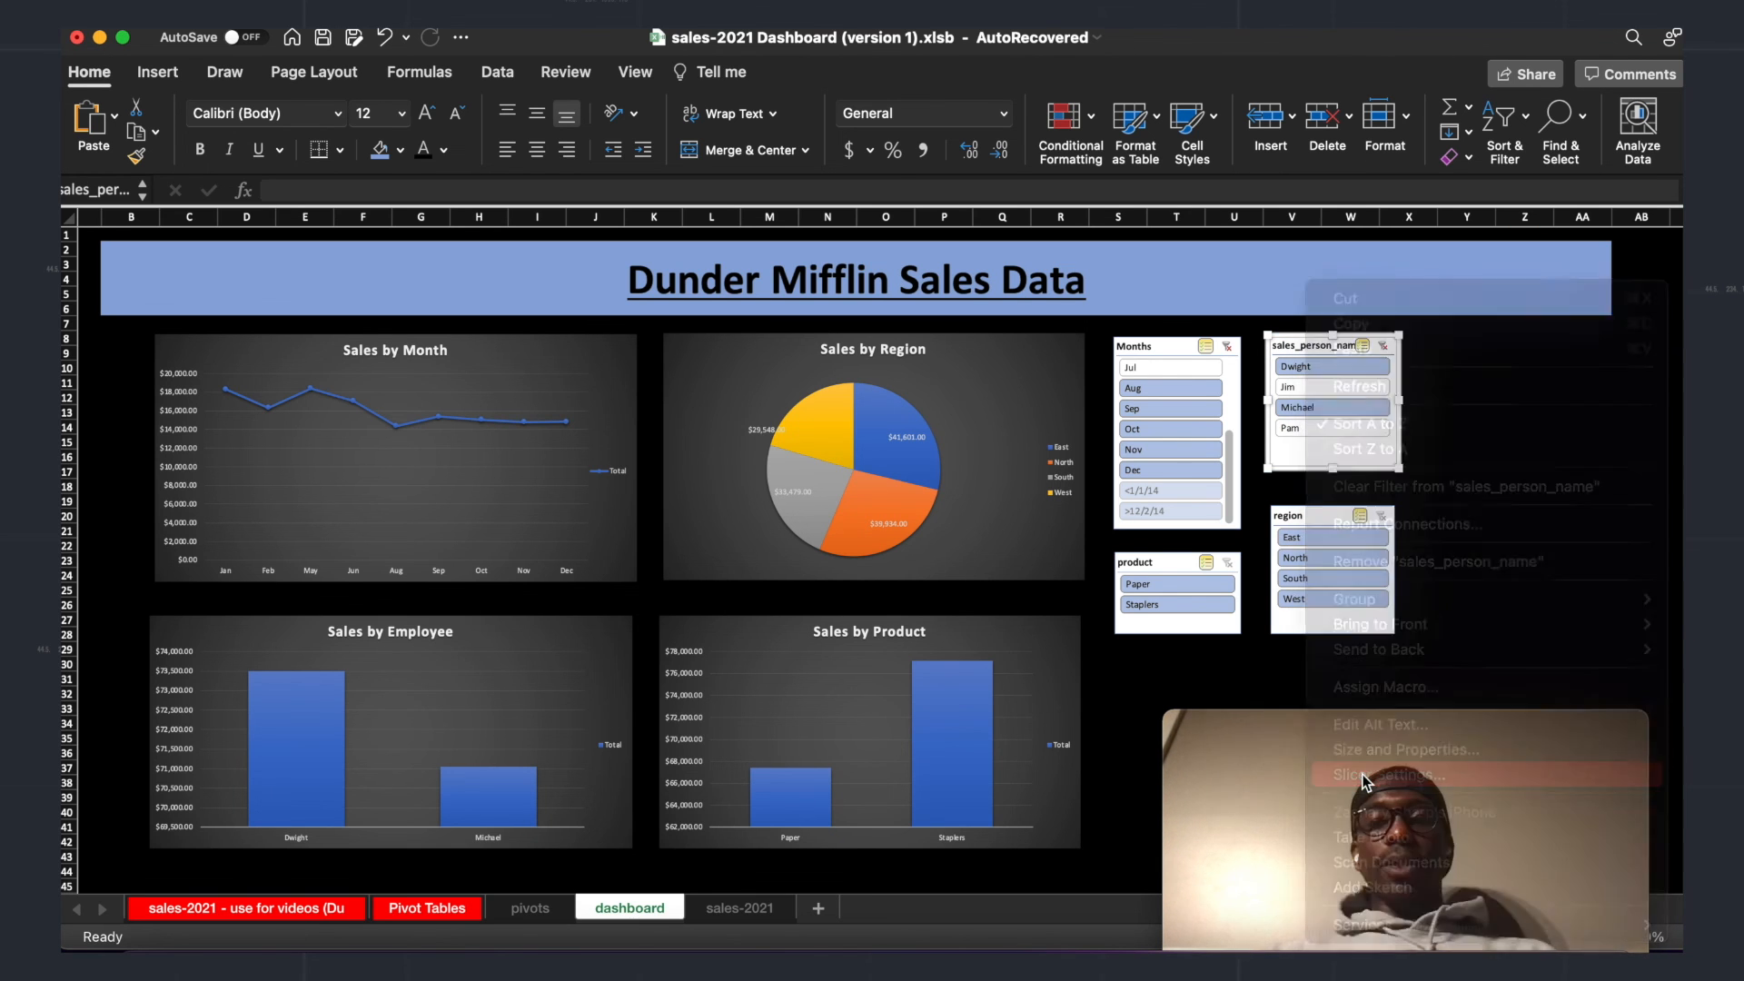
pyautogui.click(765, 364)
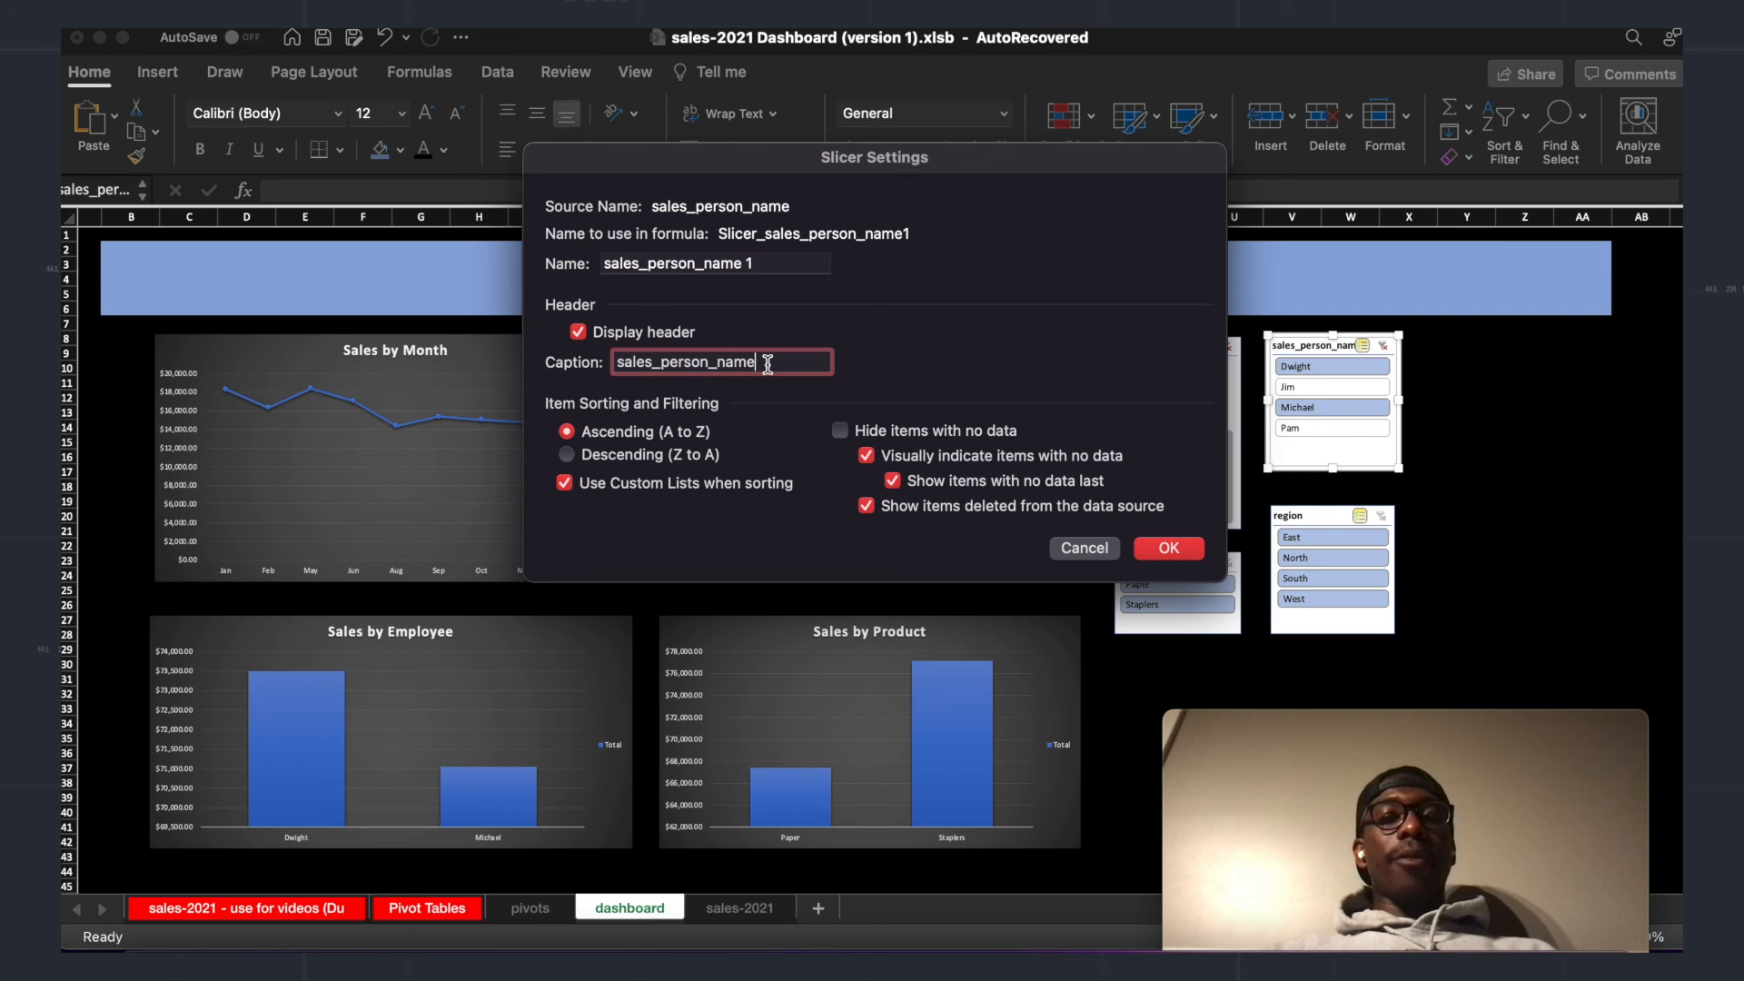
pyautogui.press('BackSpace')
pyautogui.press('BackSpace')
pyautogui.press('BackSpace')
pyautogui.press('BackSpace')
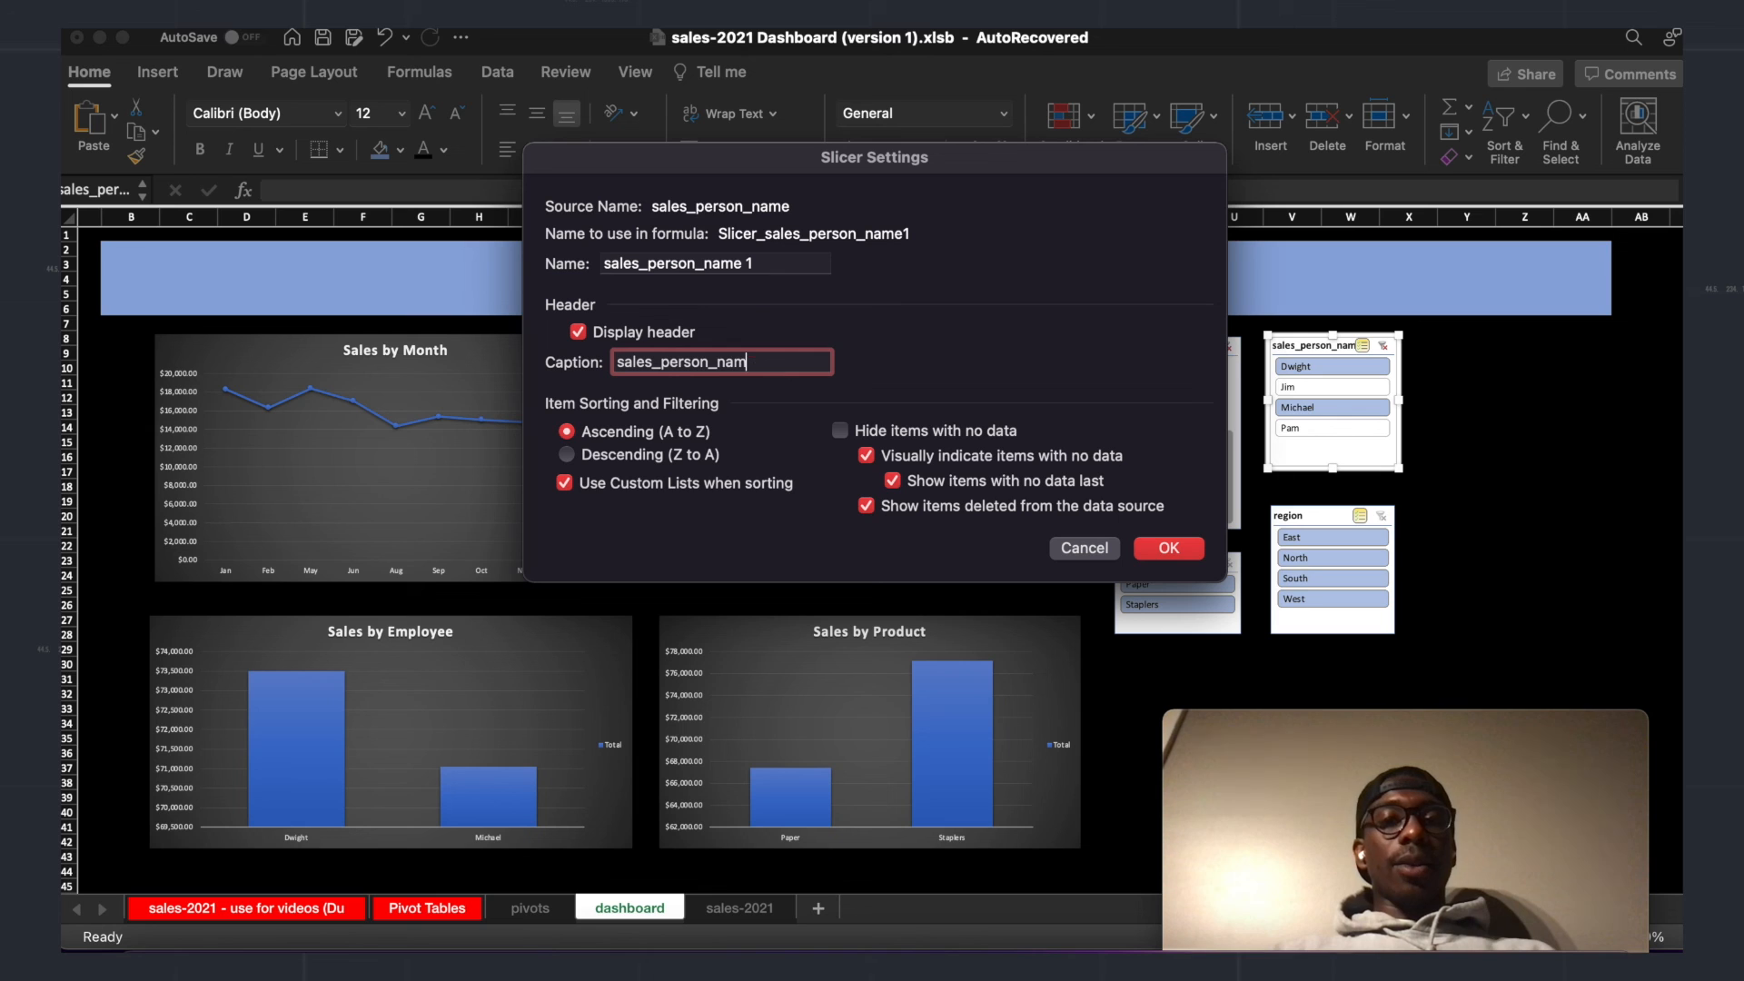
pyautogui.click(660, 365)
pyautogui.press('BackSpace')
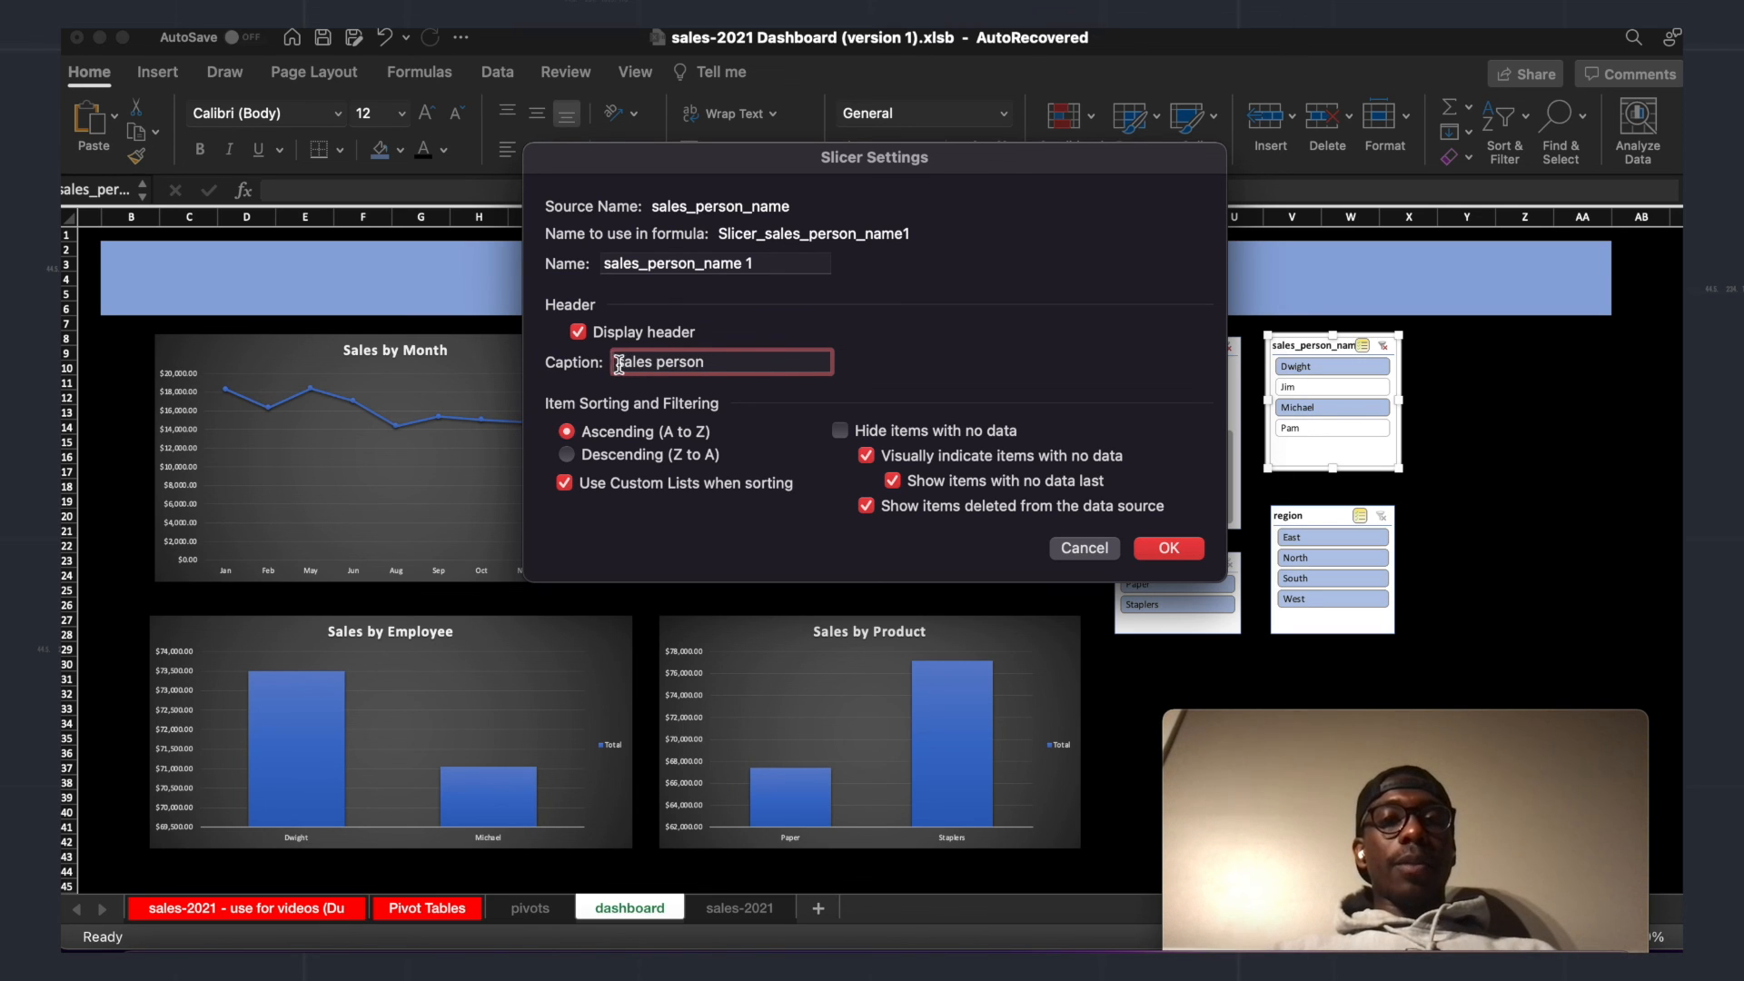
pyautogui.click(625, 366)
pyautogui.press('BackSpace')
pyautogui.write('S')
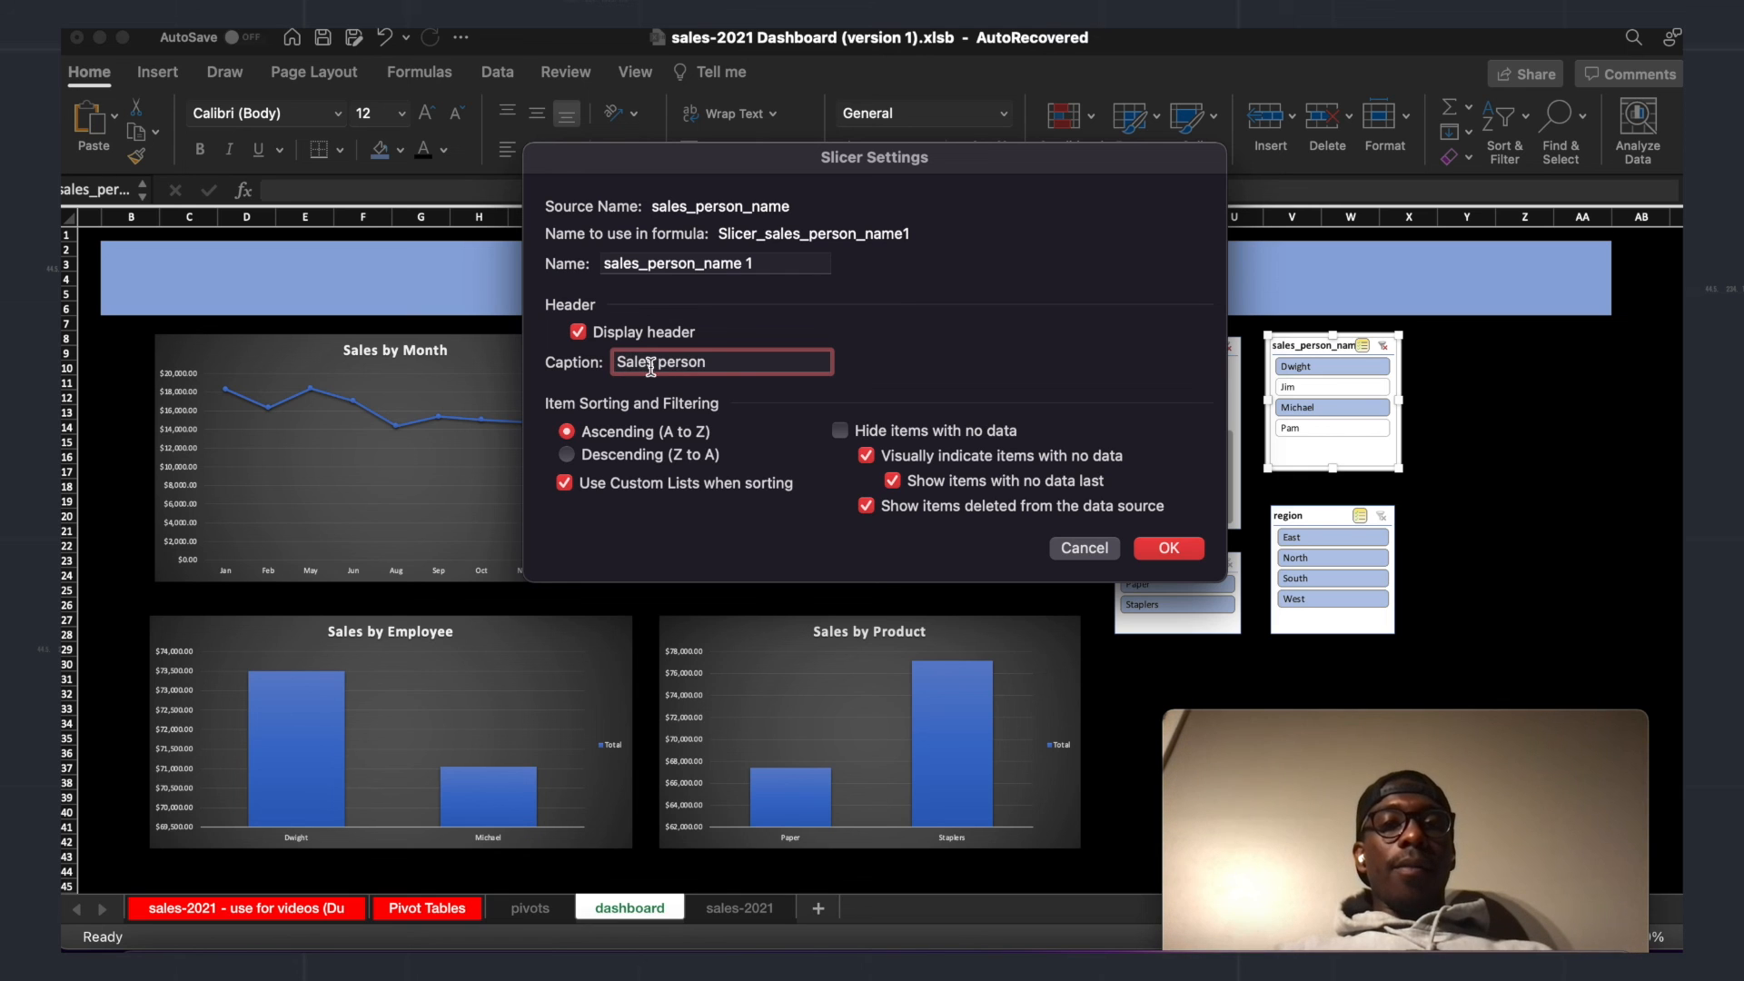
pyautogui.click(664, 365)
pyautogui.press('BackSpace')
pyautogui.write('P')
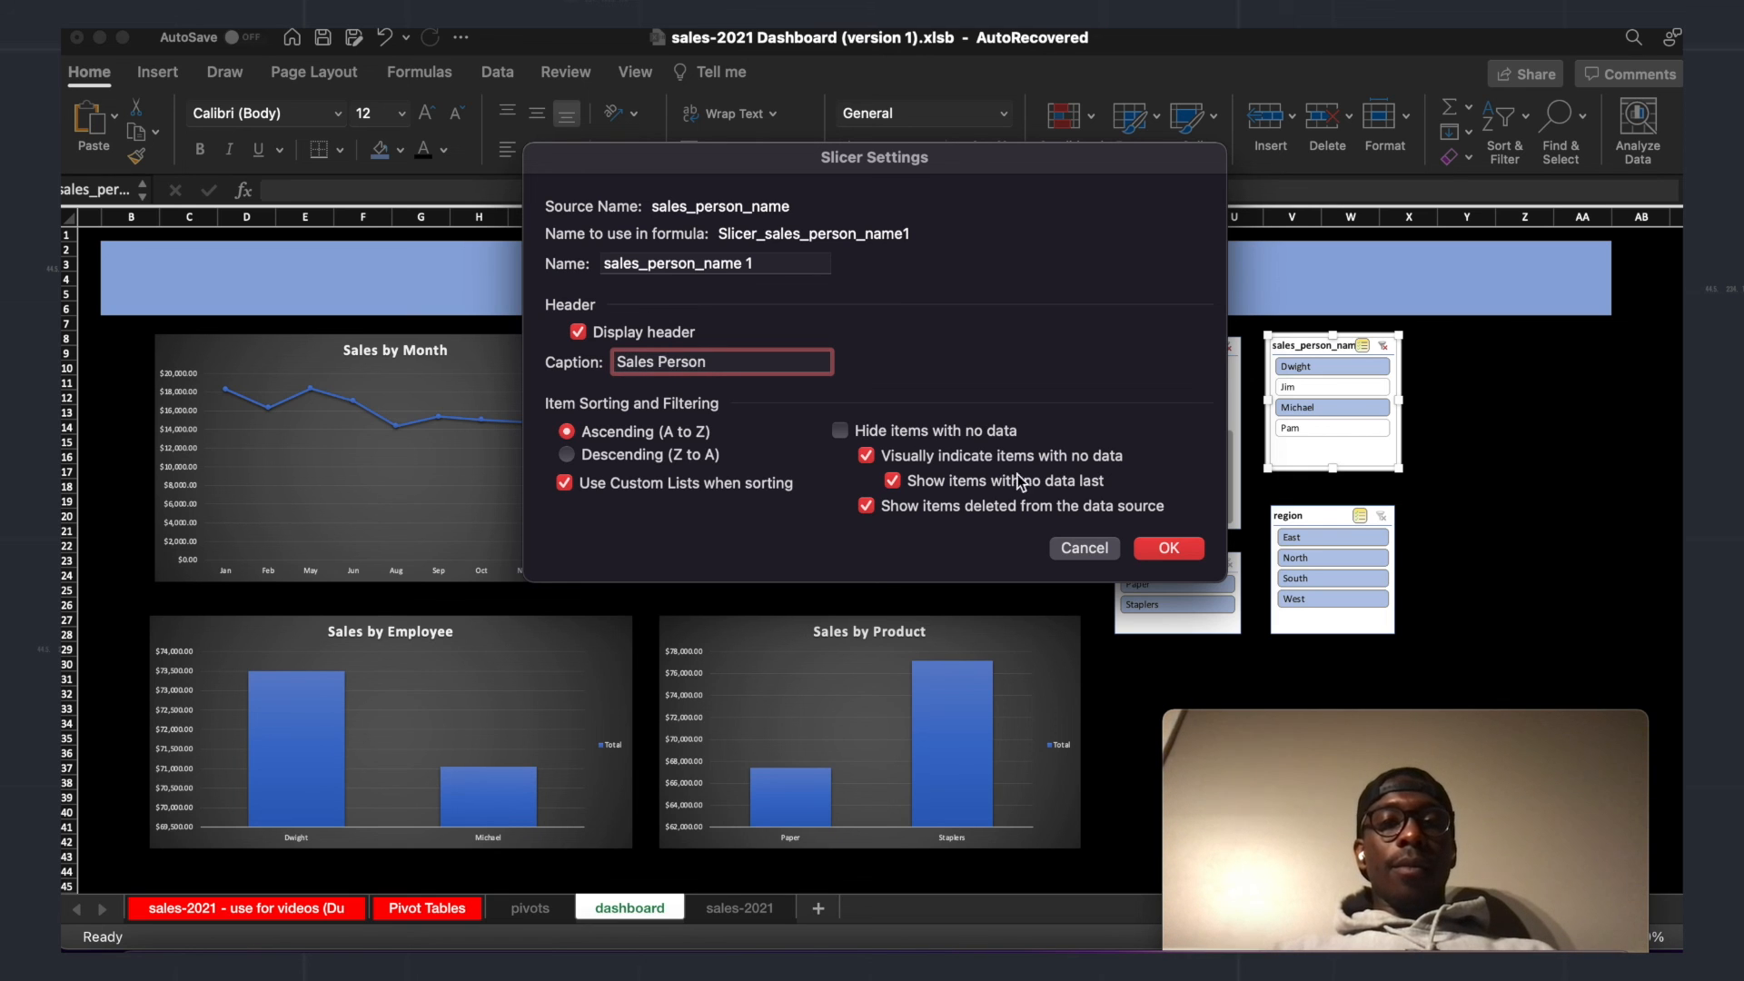
pyautogui.click(1169, 547)
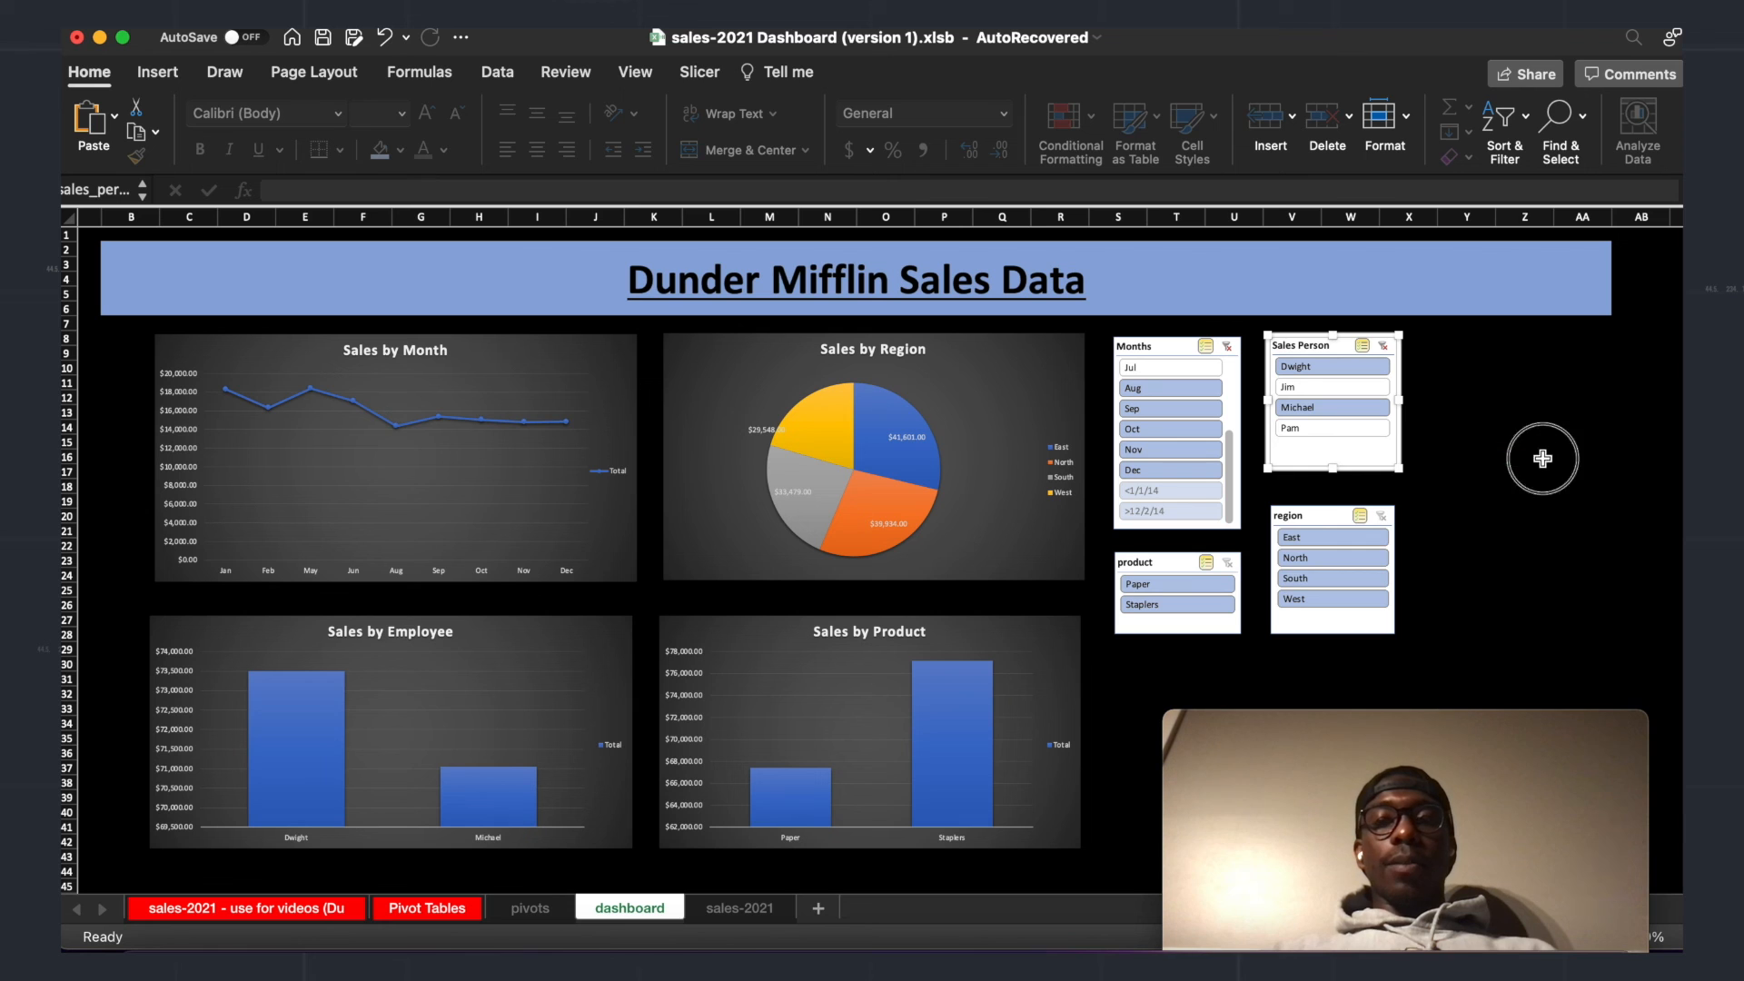
pyautogui.click(1545, 457)
# Step: Capitalize the region slicer's header caption as "Region" in its slicer settings
pyautogui.click(1319, 518)
pyautogui.rightClick(1319, 517)
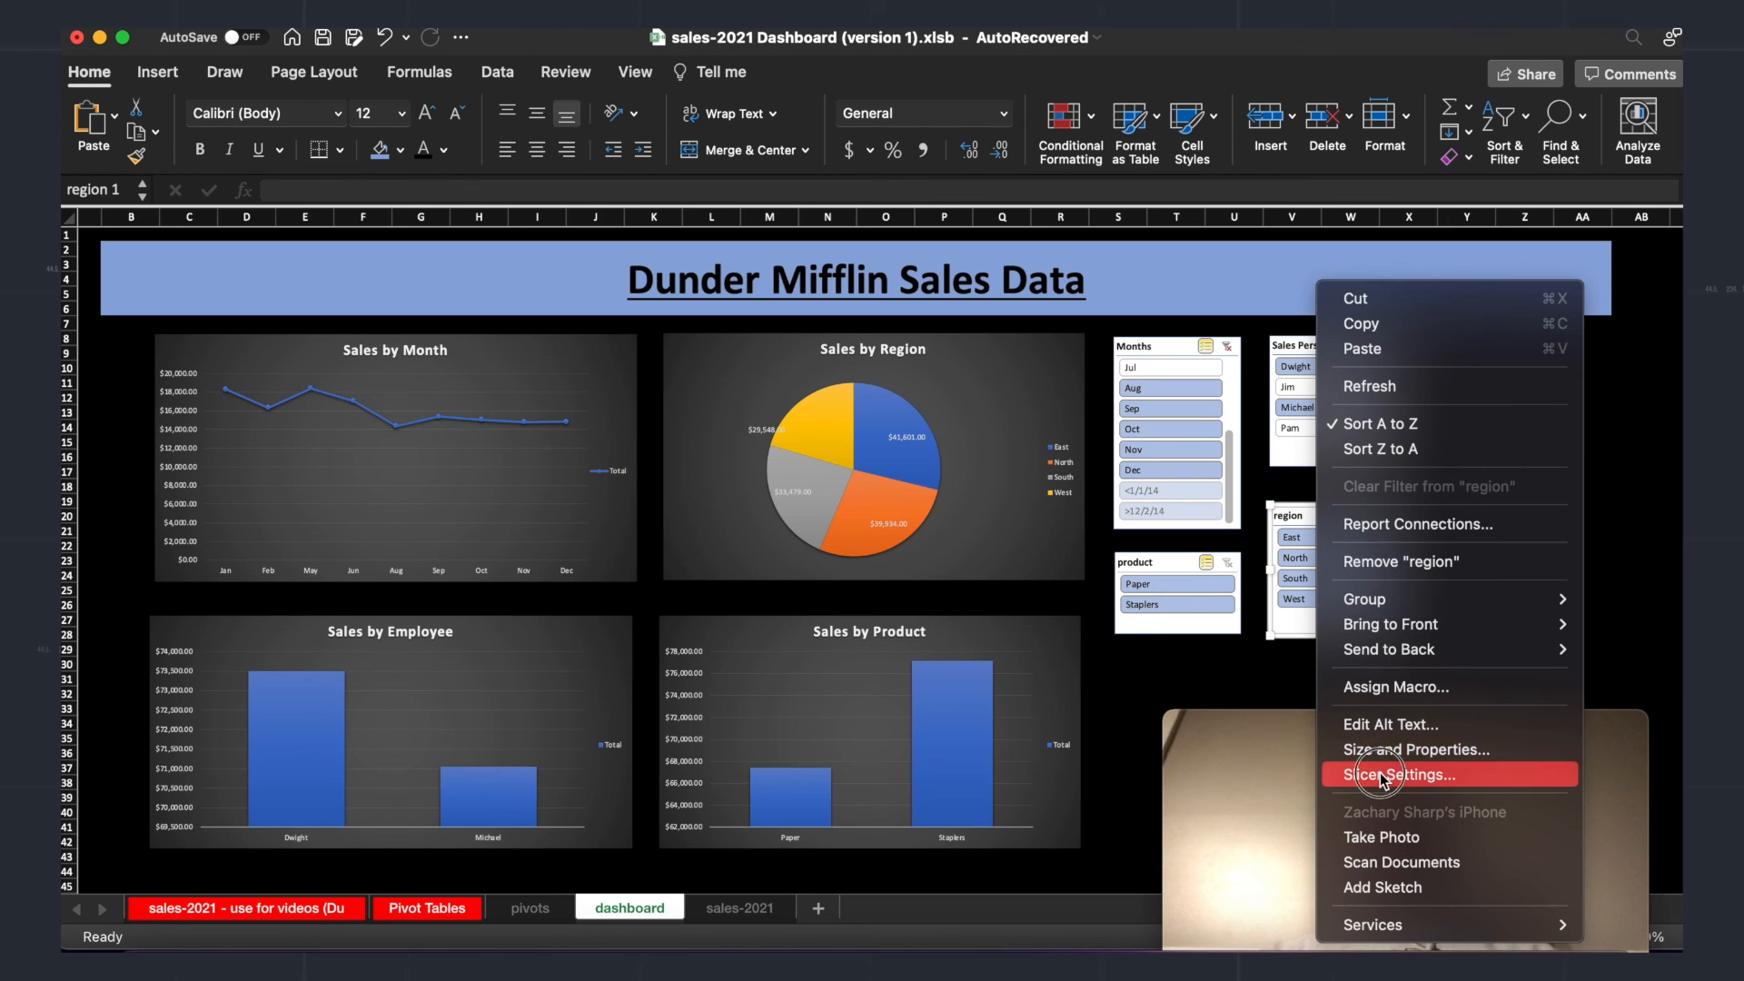
pyautogui.click(1227, 674)
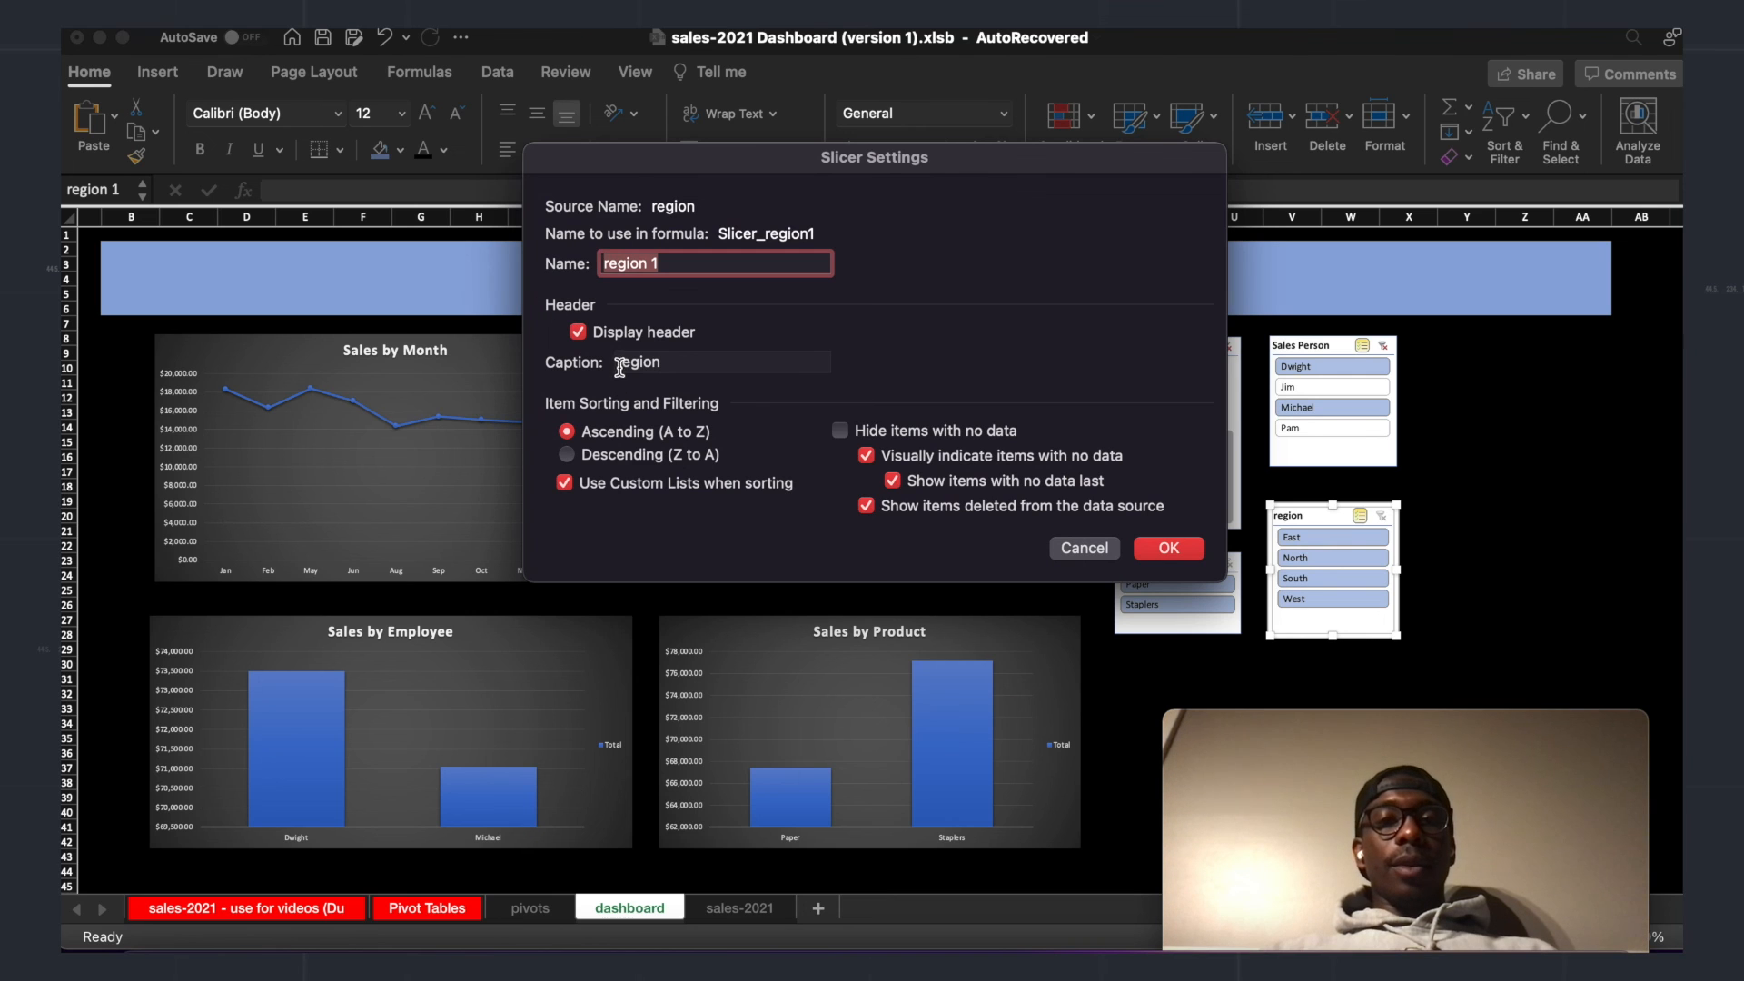
pyautogui.click(618, 367)
pyautogui.press('Delete')
pyautogui.write('R')
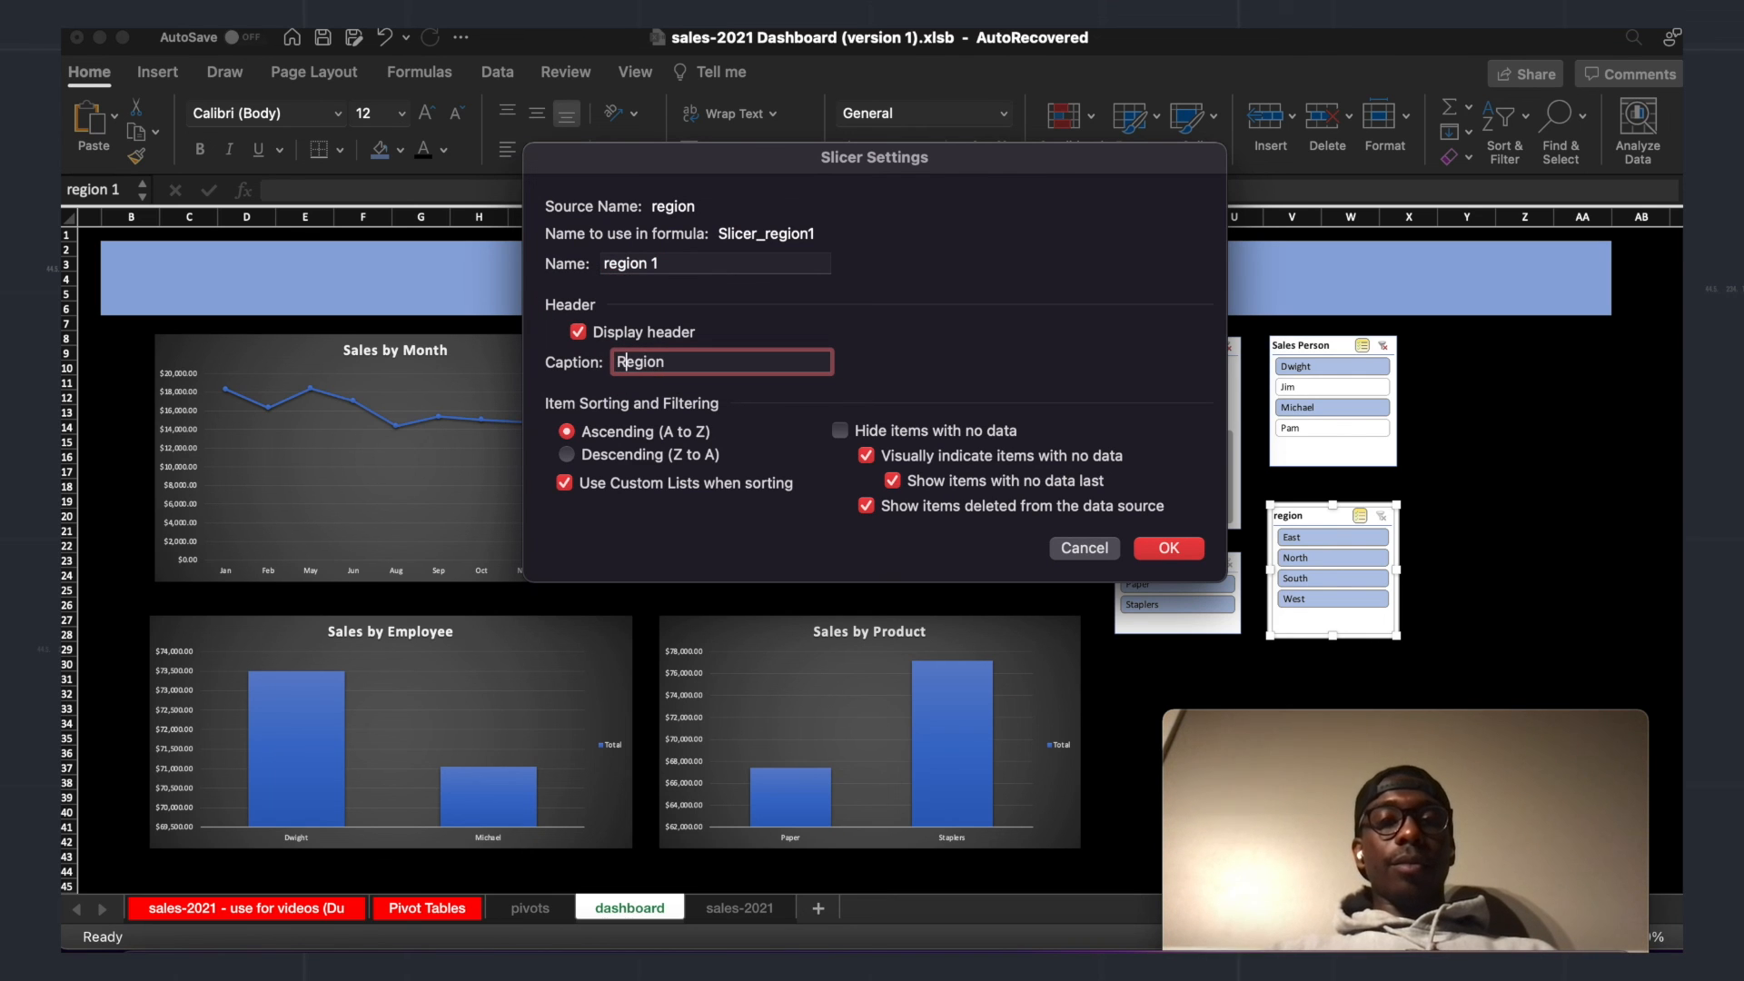
pyautogui.click(1169, 548)
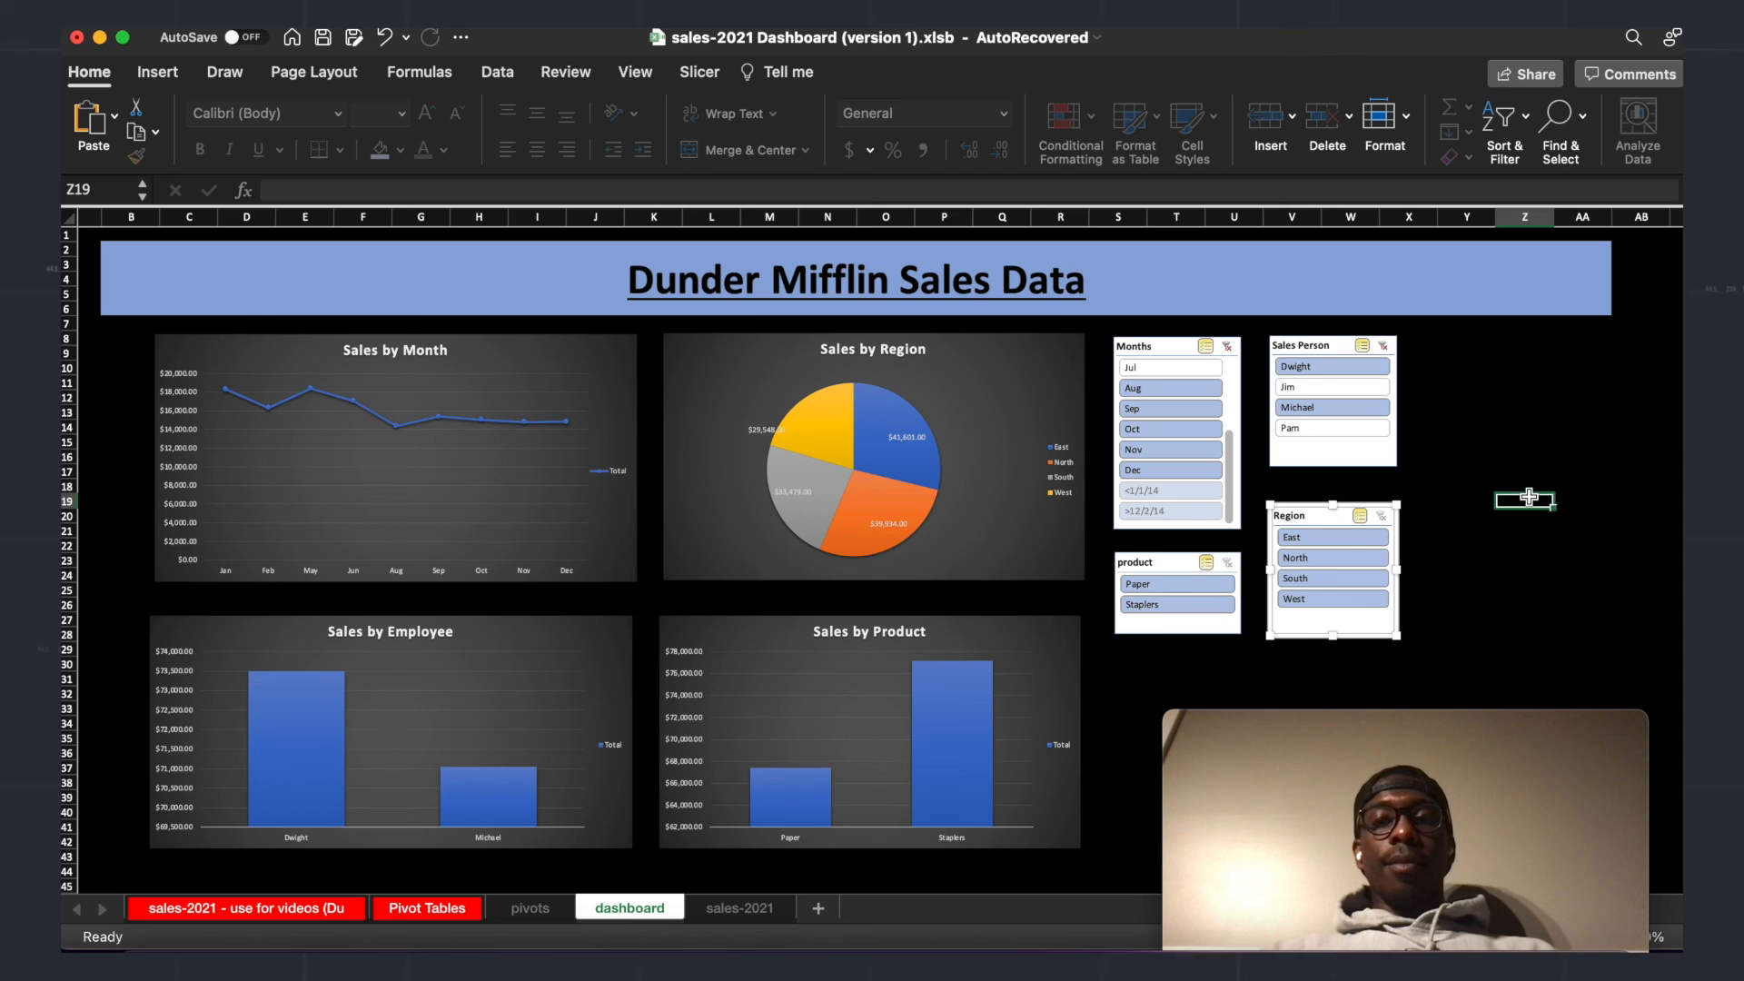
# Step: Capitalize the product slicer's header caption as "Product" in its slicer settings
pyautogui.rightClick(1161, 569)
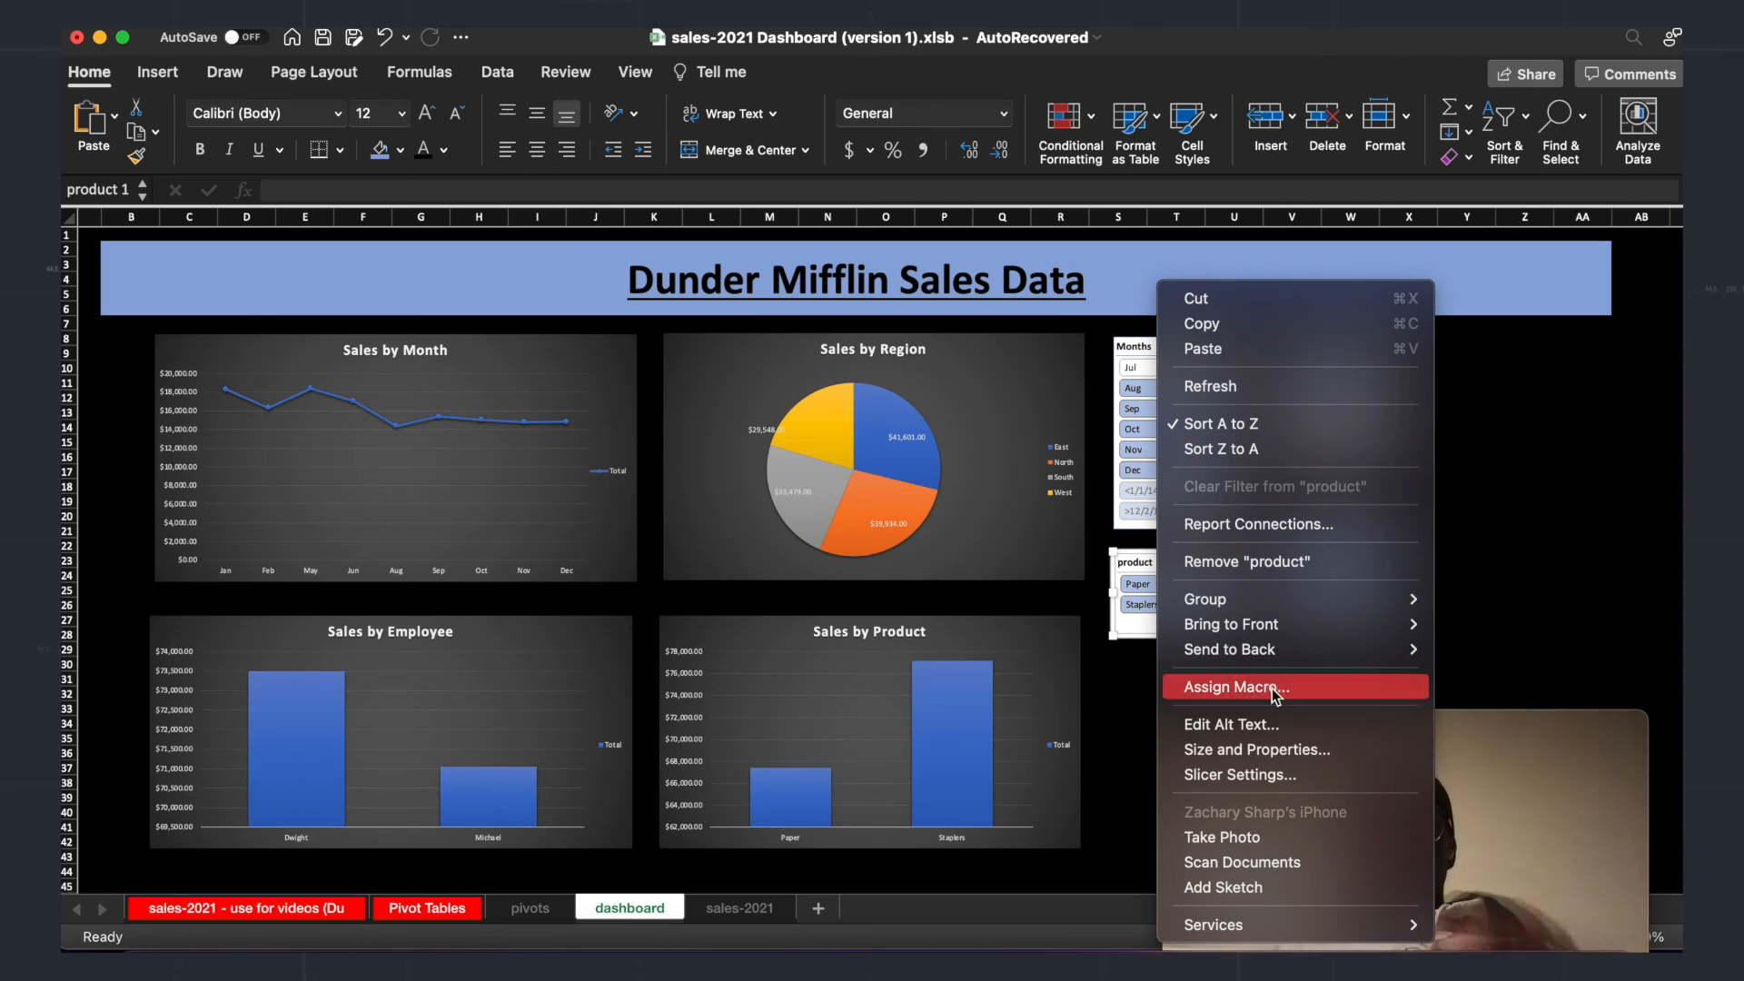
pyautogui.click(1262, 777)
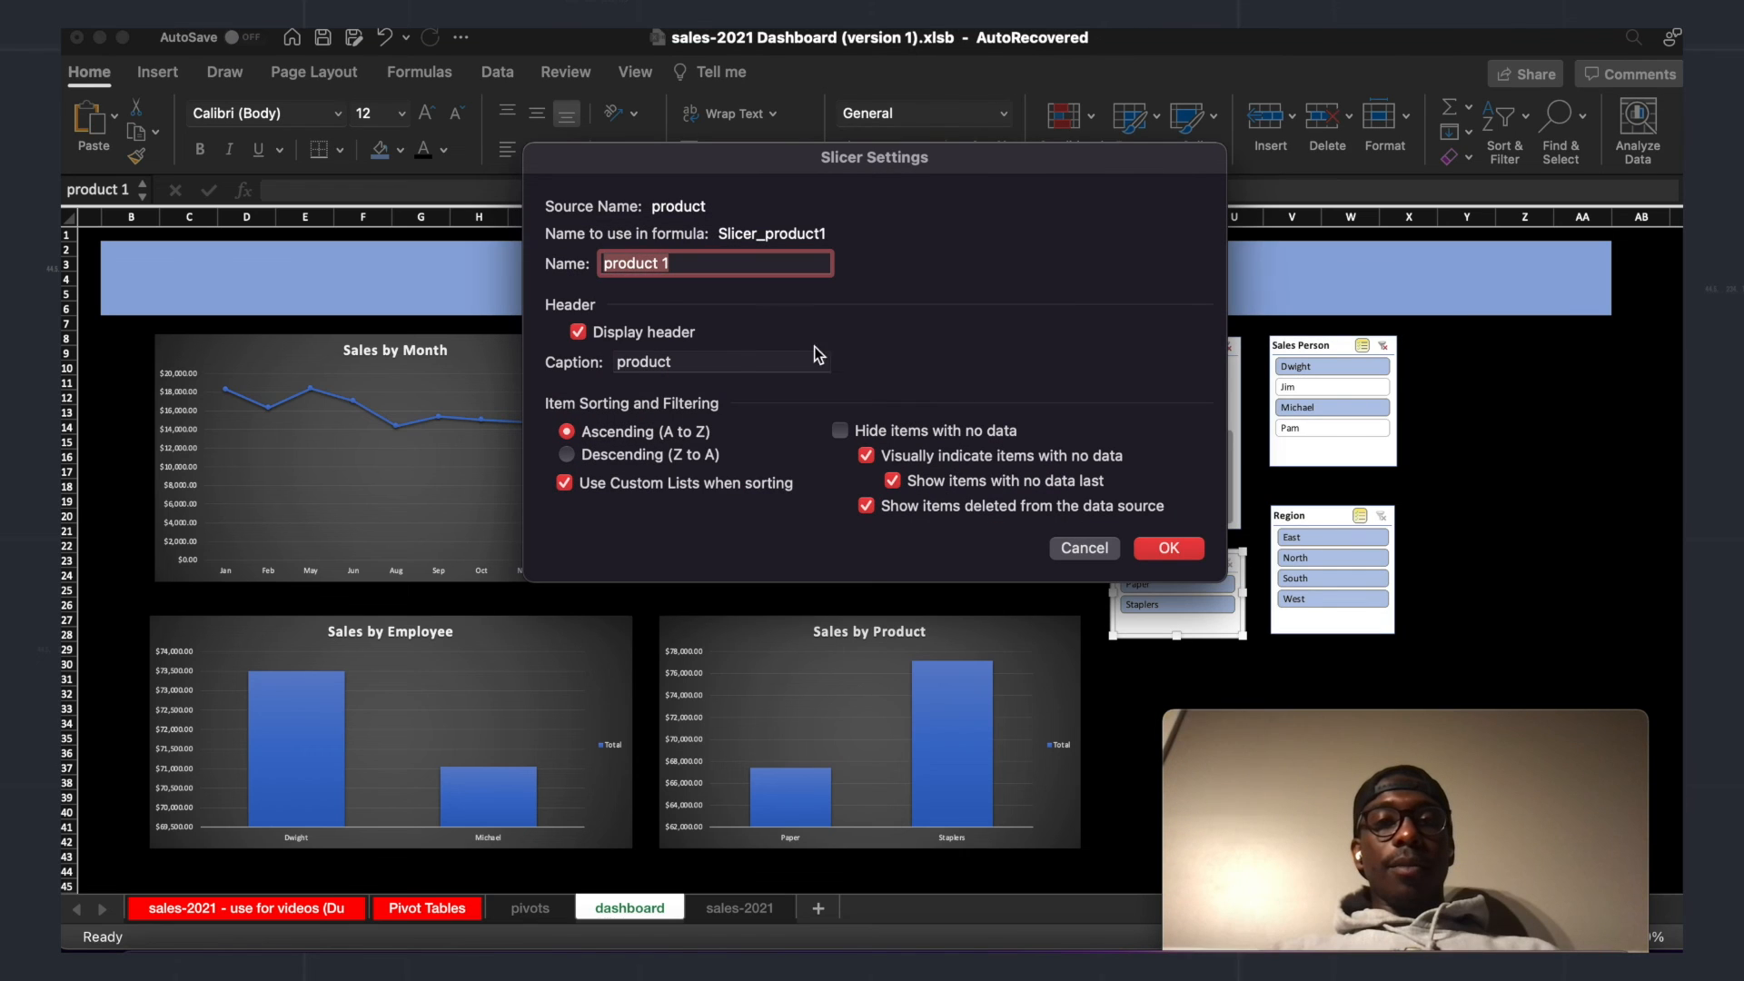
pyautogui.click(629, 366)
pyautogui.press('BackSpace')
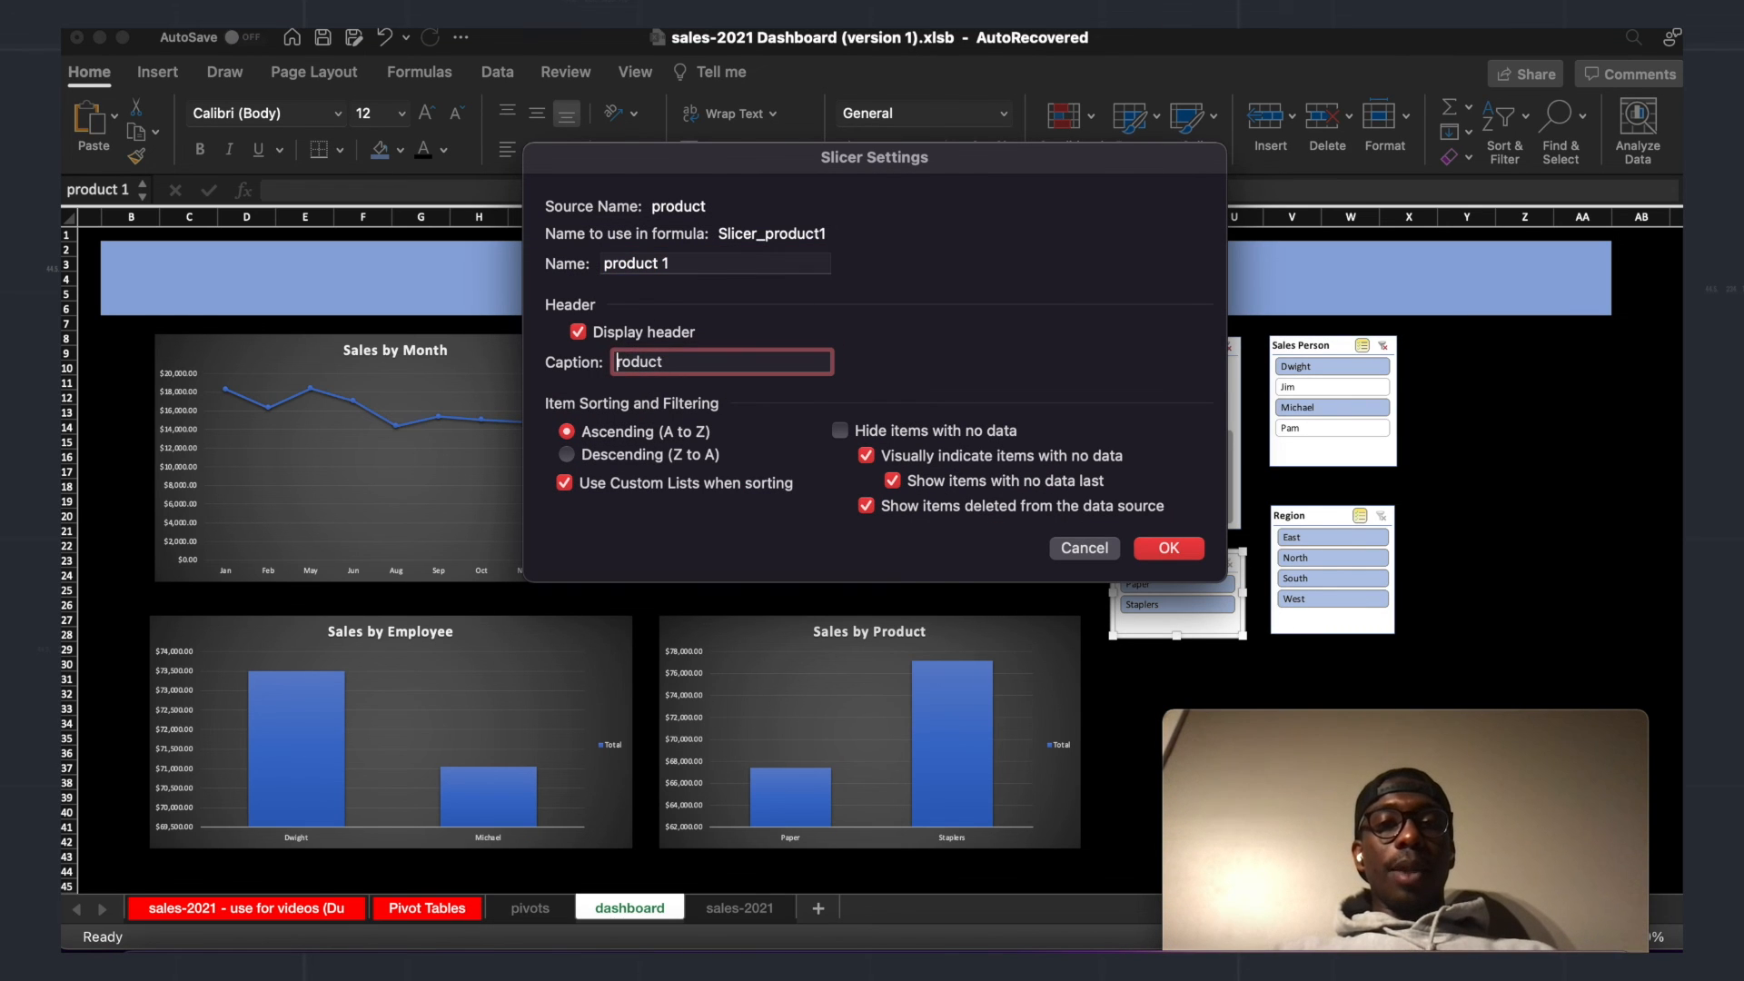
pyautogui.write('P')
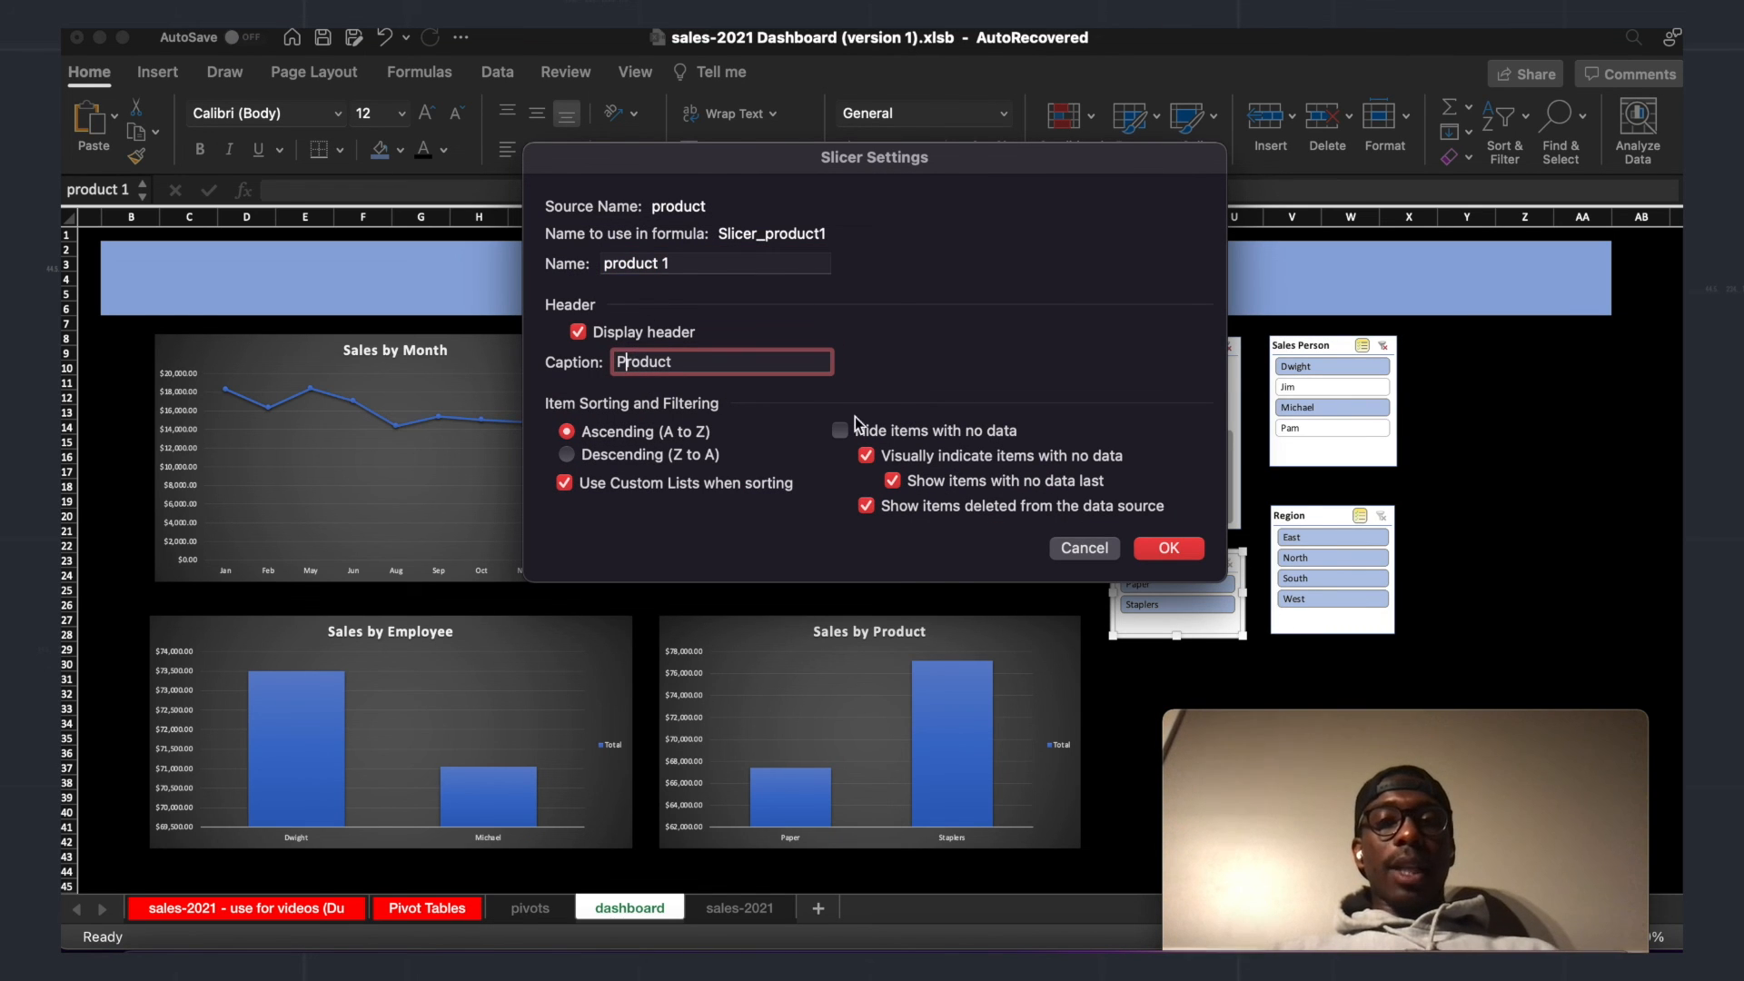
pyautogui.click(1169, 549)
pyautogui.click(1526, 546)
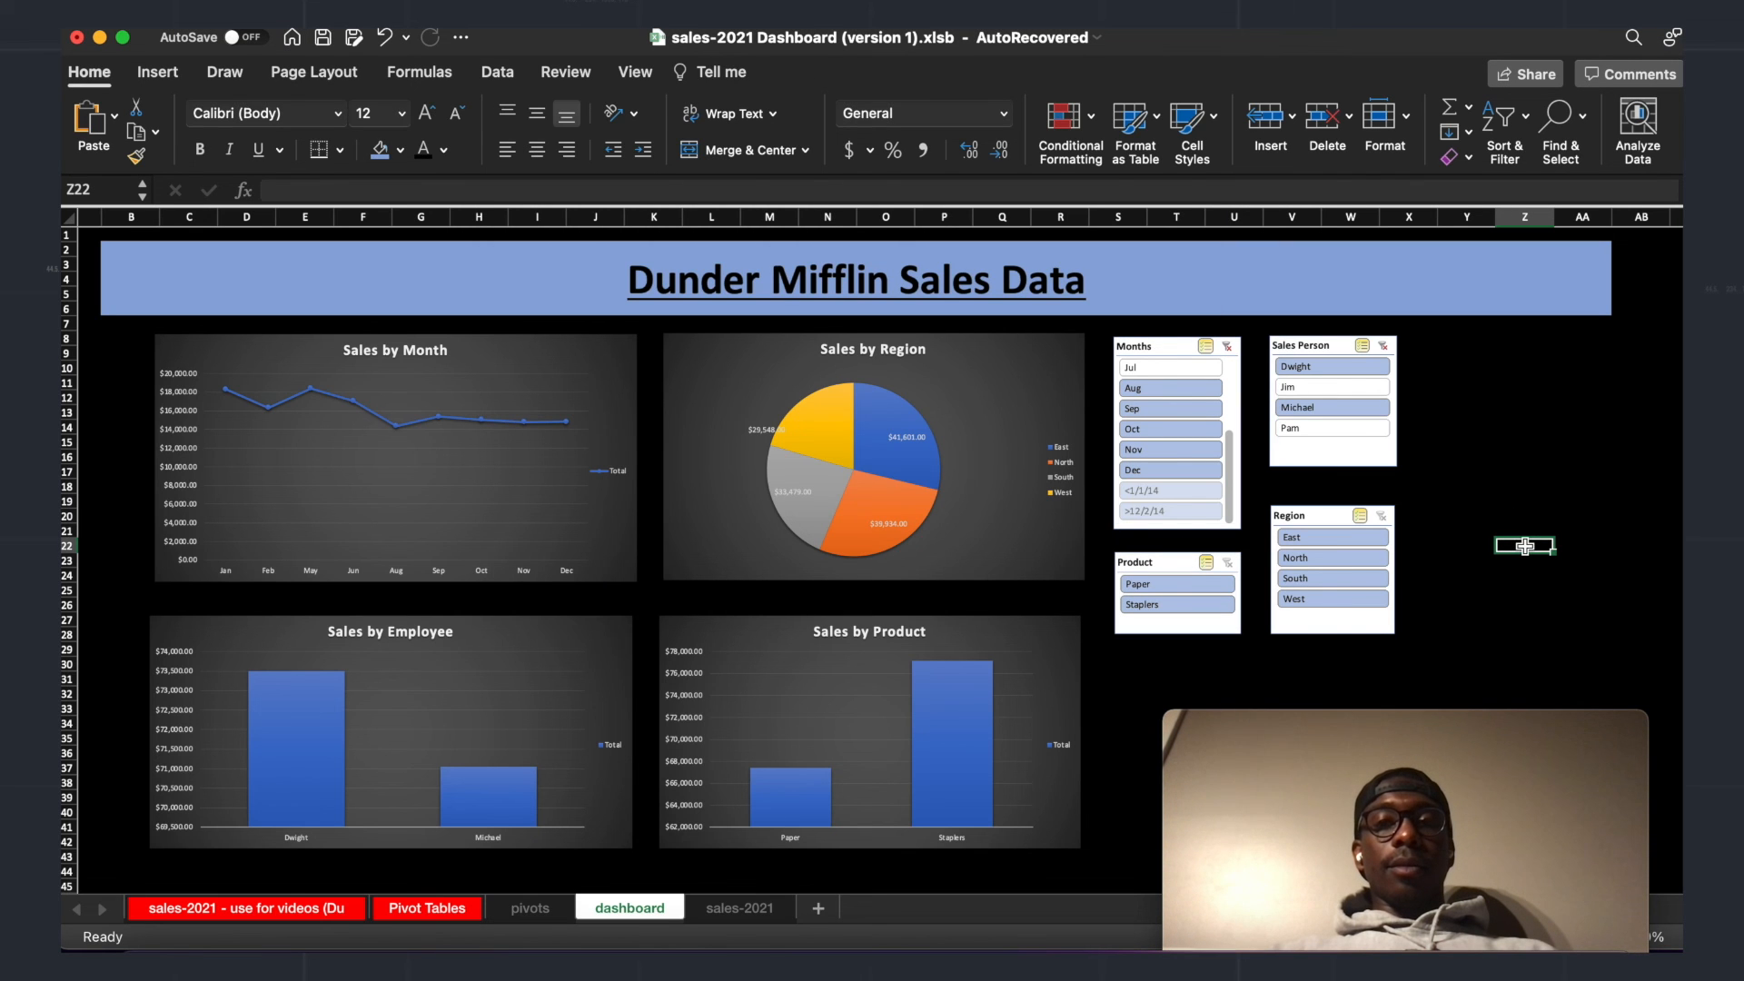
pyautogui.click(1512, 602)
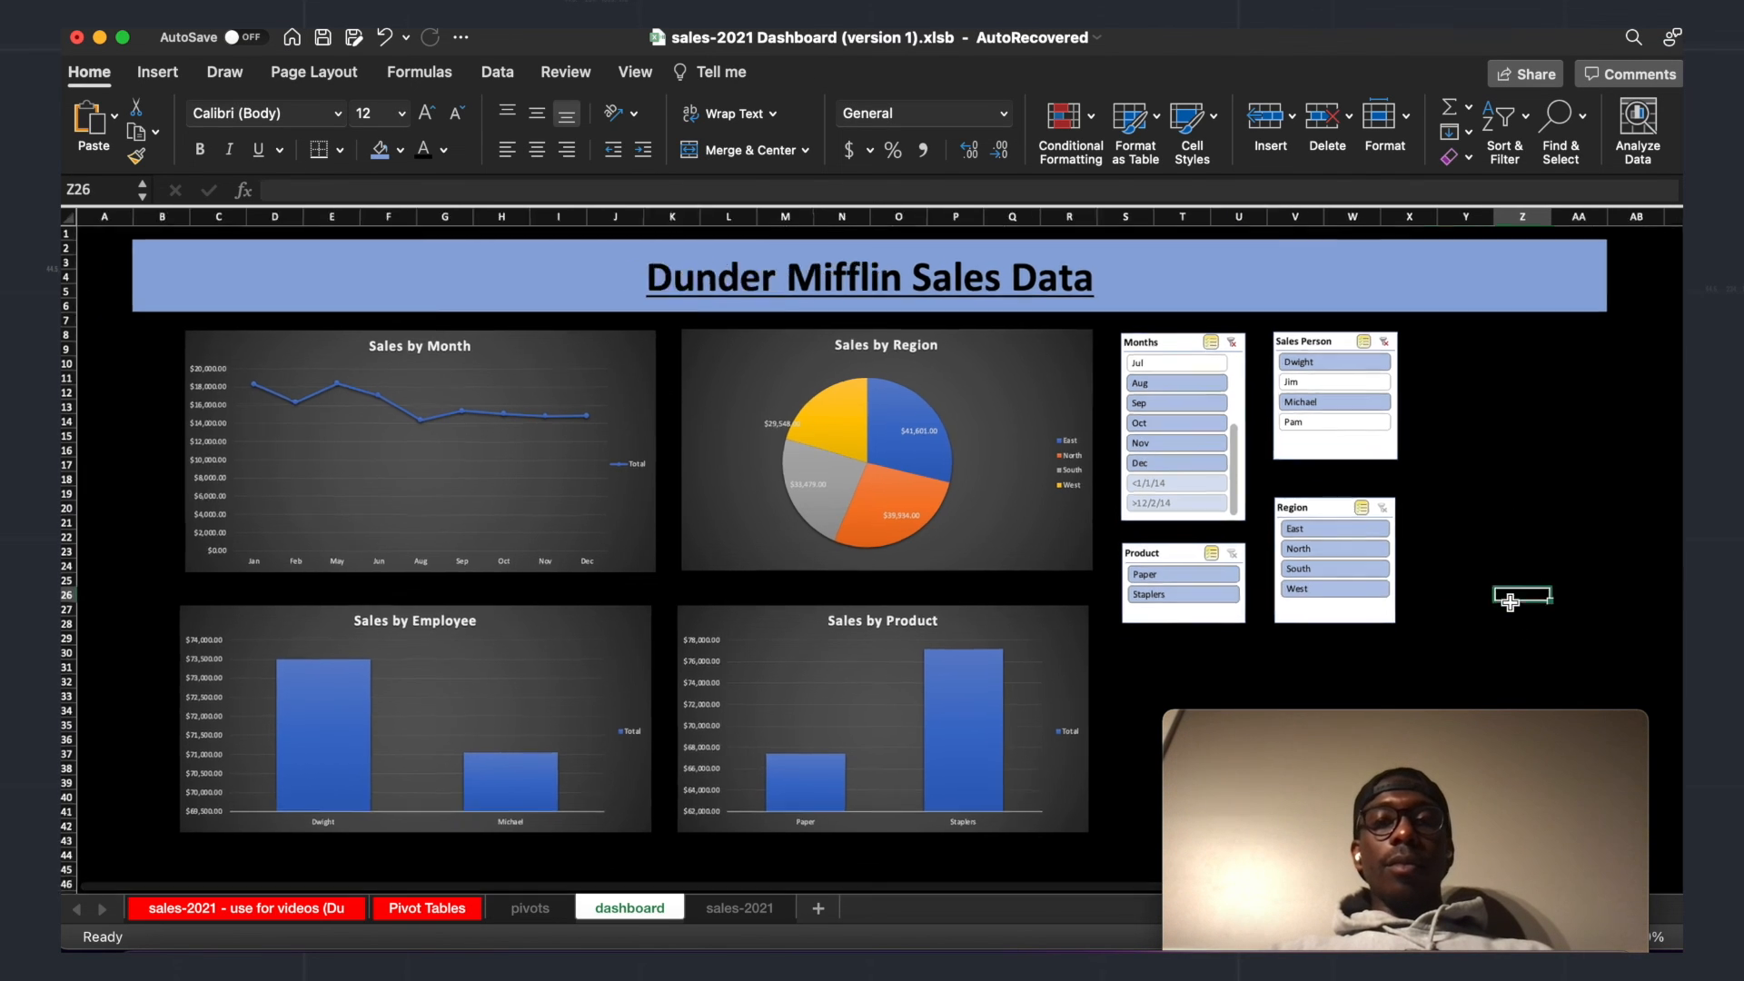
pyautogui.scroll(-2, 1510, 602)
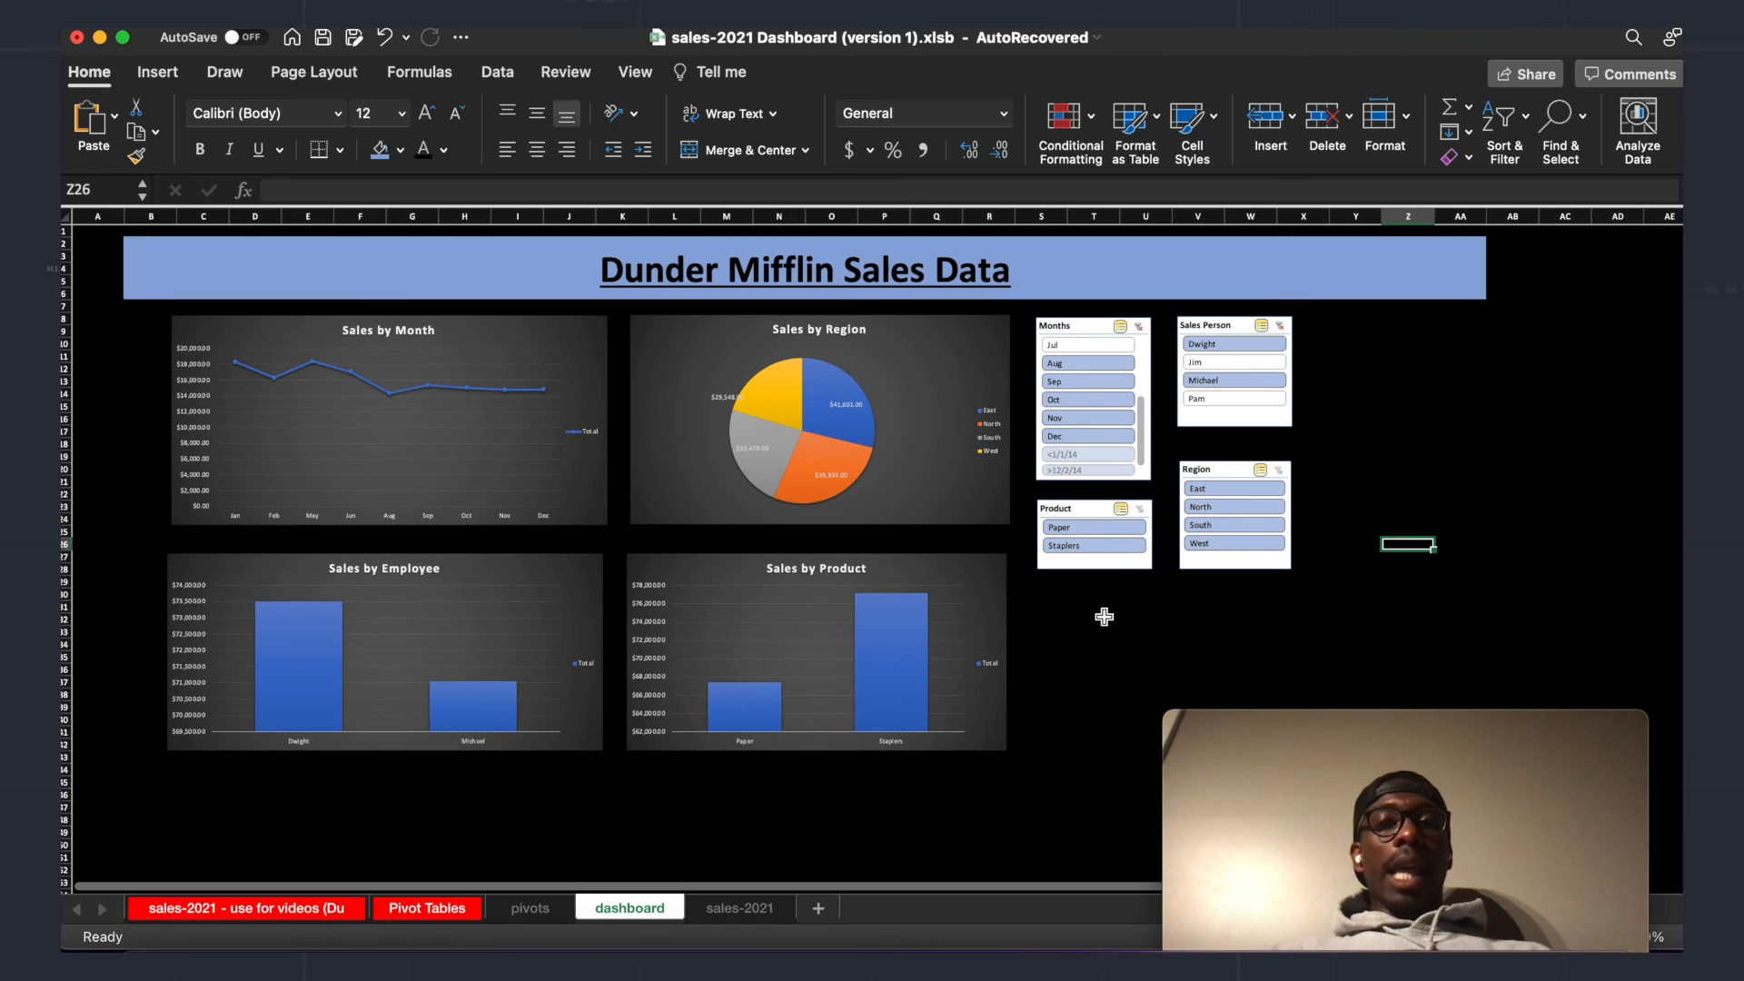
pyautogui.click(1388, 414)
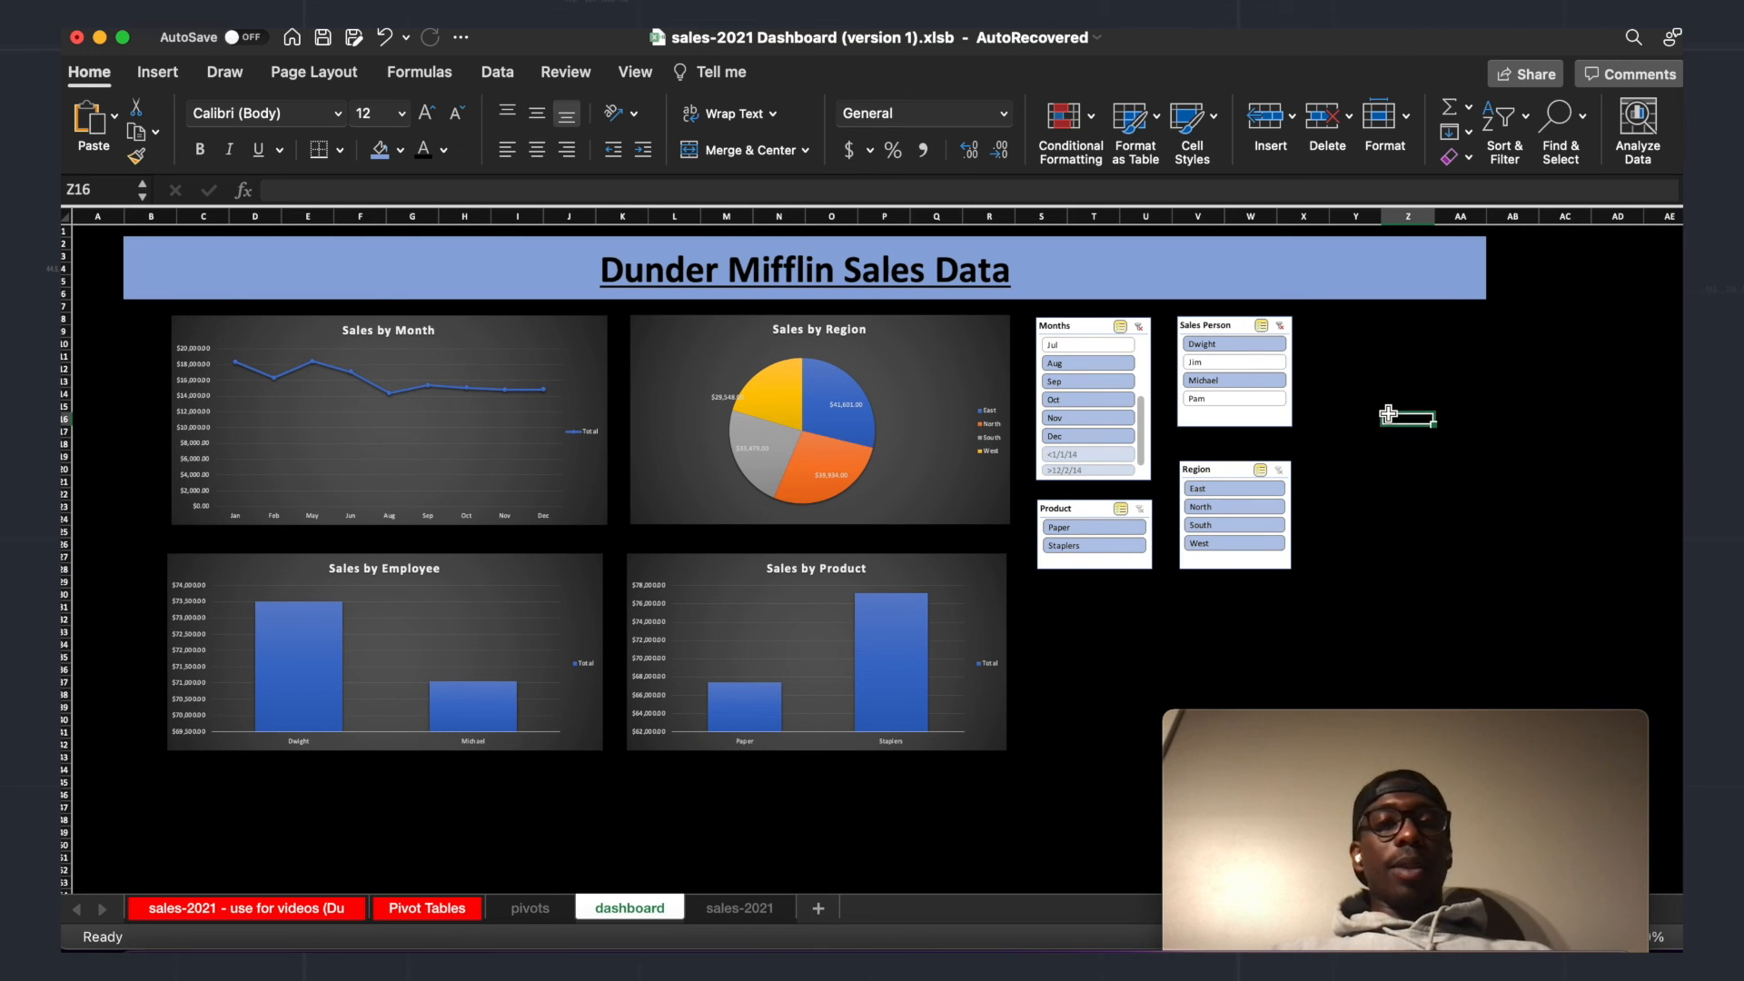
pyautogui.click(266, 797)
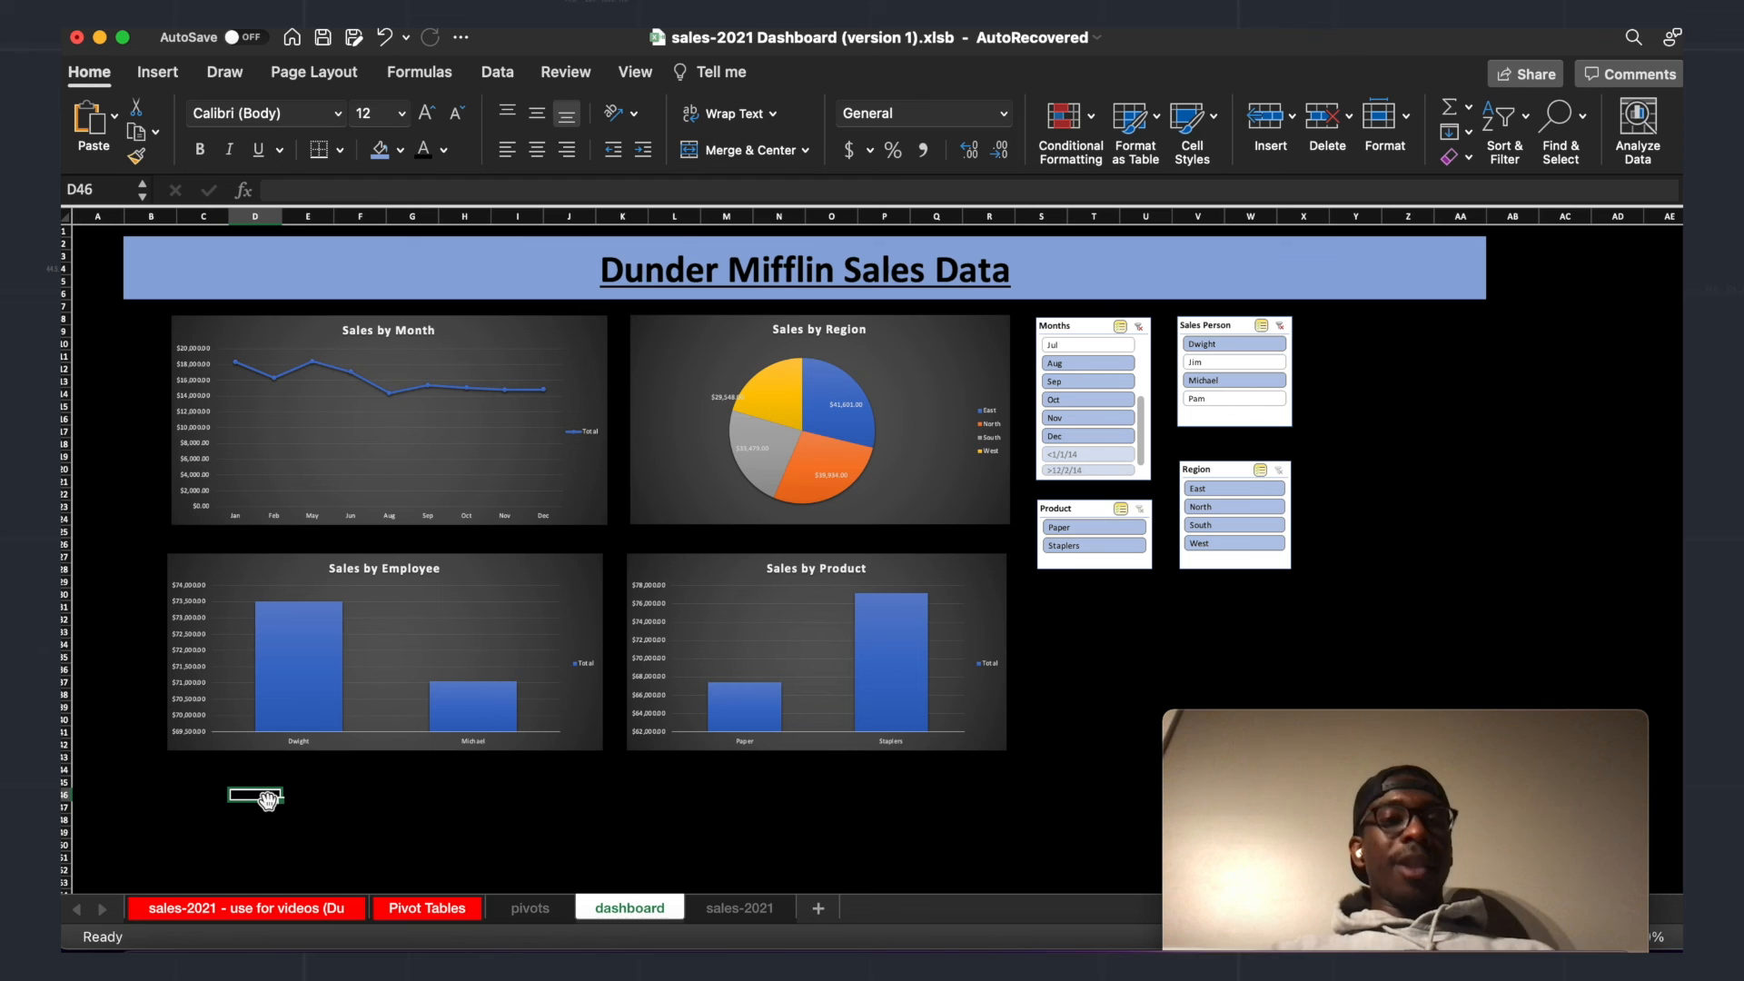